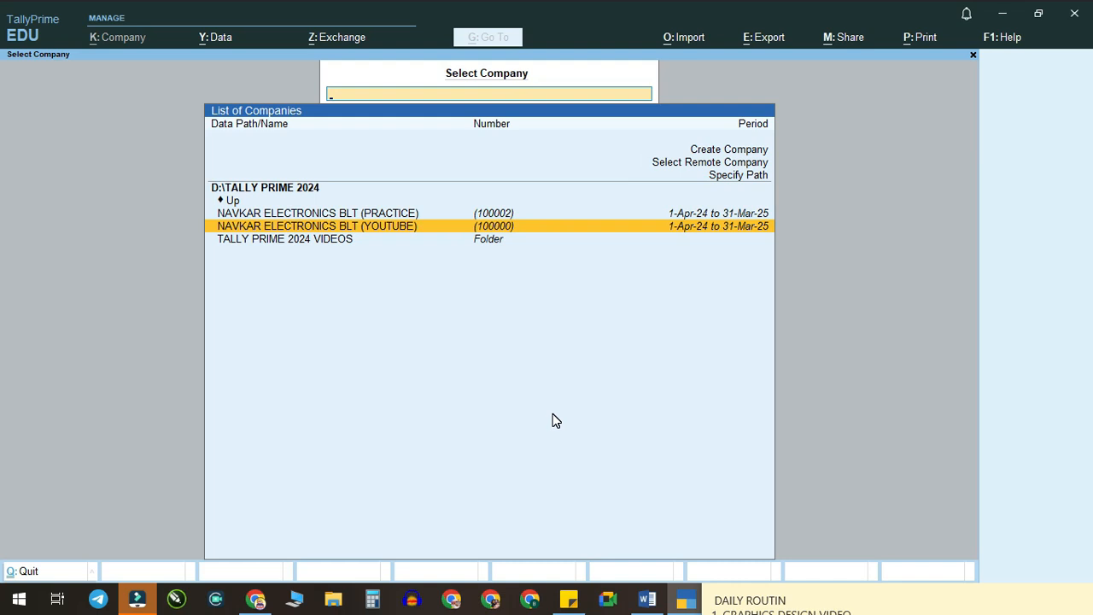
Step: Open the company NAVKAR ELECTRONICS BLT (YOUTUBE) and check the Enable Bill-wise entry setting in its company features
{"action": "key", "text": "Return"}
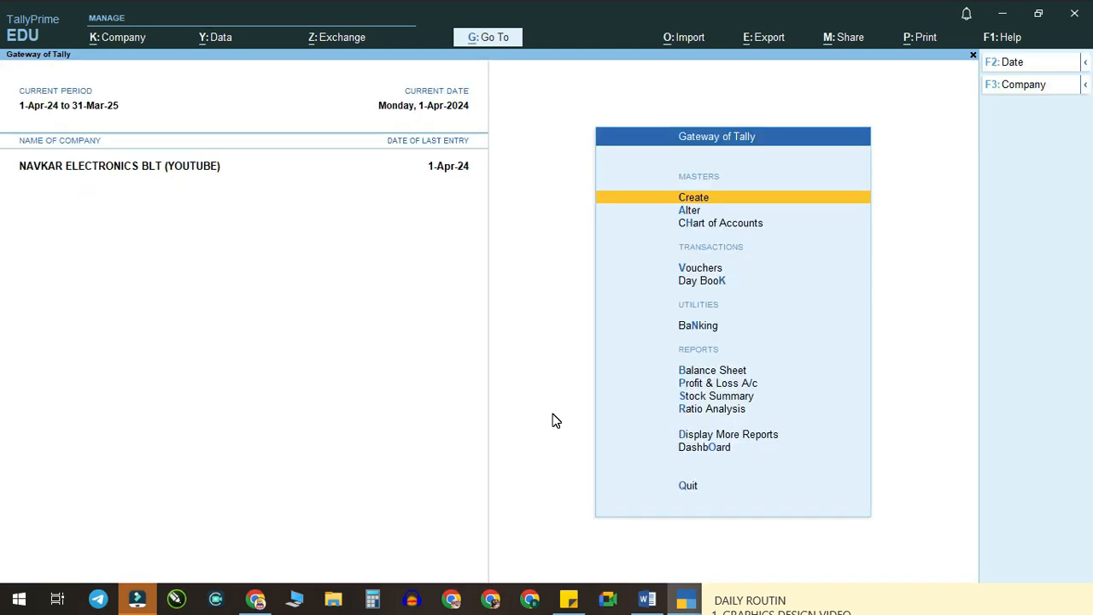
{"action": "key", "text": "F11"}
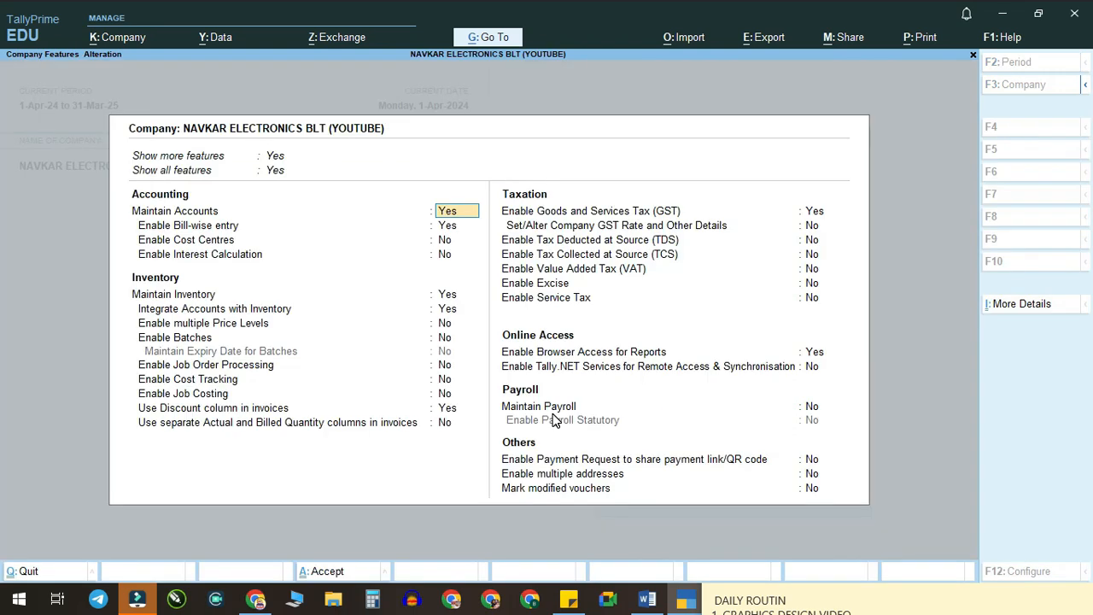
{"action": "key", "text": "Return"}
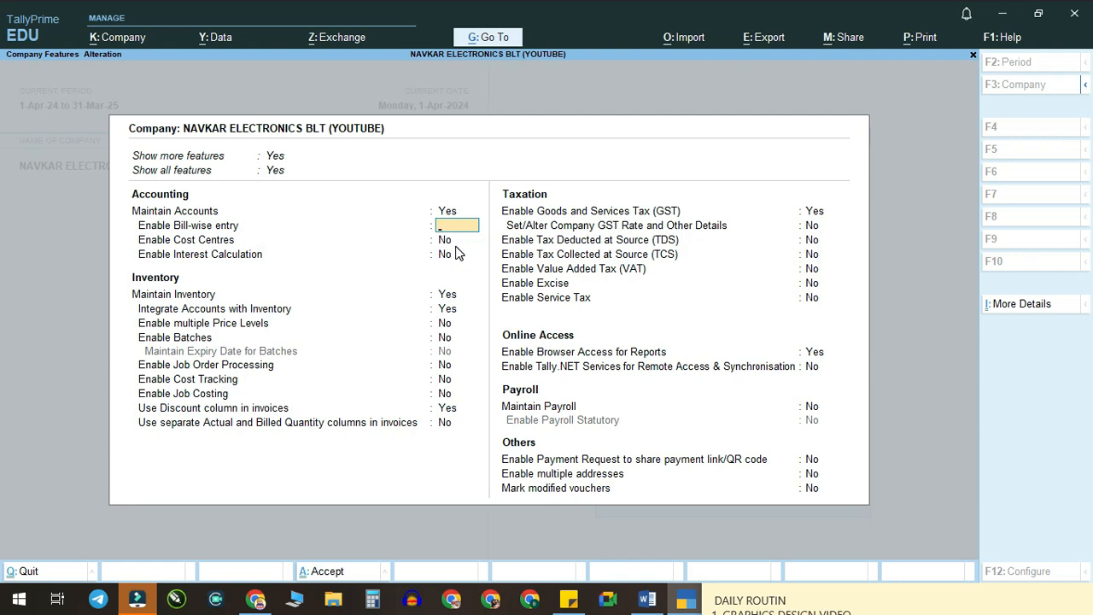
{"action": "key", "text": "Escape"}
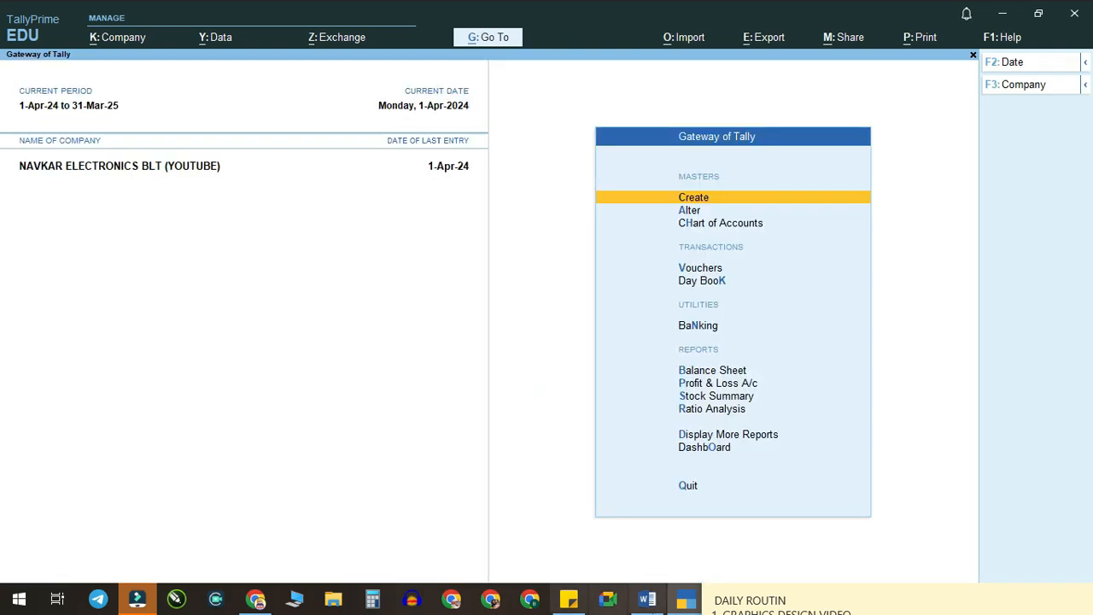
Step: Switch to the Word notes, highlight instruction 2 on configuring the purchase voucher for bill-wise details, and return to TallyPrime
{"action": "left_click", "coordinate": [647, 598]}
{"action": "left_click_drag", "start_coordinate": [218, 337], "coordinate": [895, 367]}
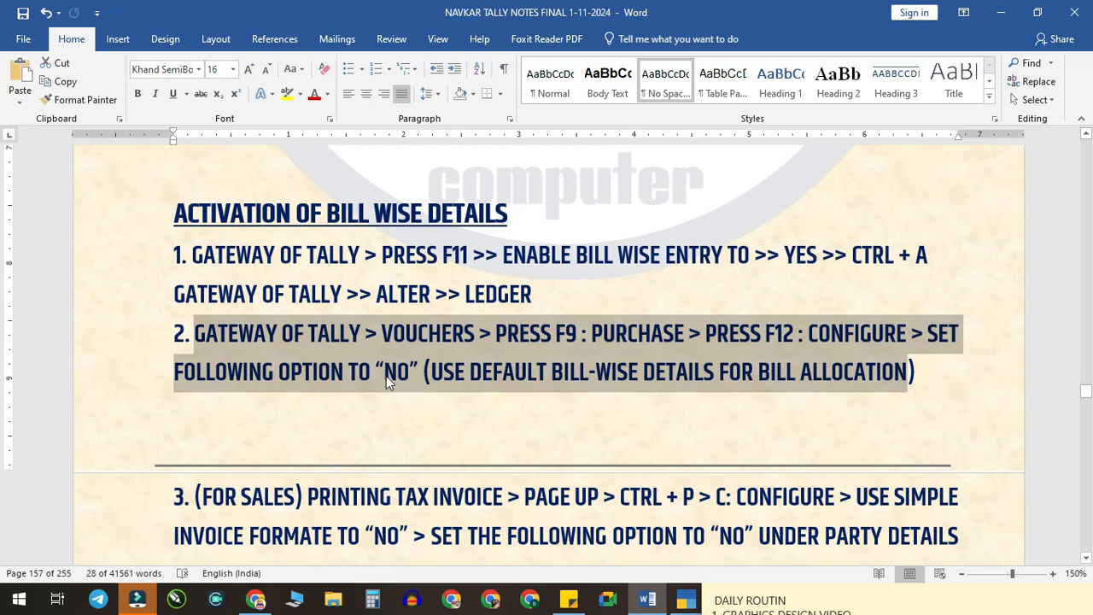
{"action": "left_click", "coordinate": [685, 599]}
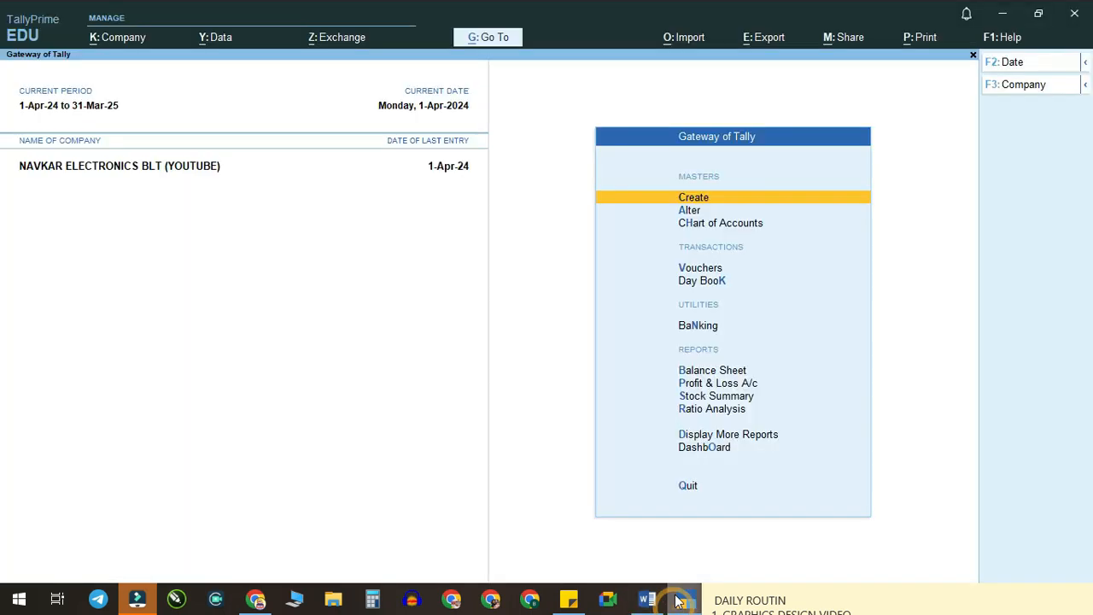
Step: Start a new voucher and set Show more configurations to Yes in the payment voucher configuration
{"action": "key", "text": "Down"}
{"action": "key", "text": "Down"}
{"action": "key", "text": "Down"}
{"action": "key", "text": "Return"}
{"action": "key", "text": "F12"}
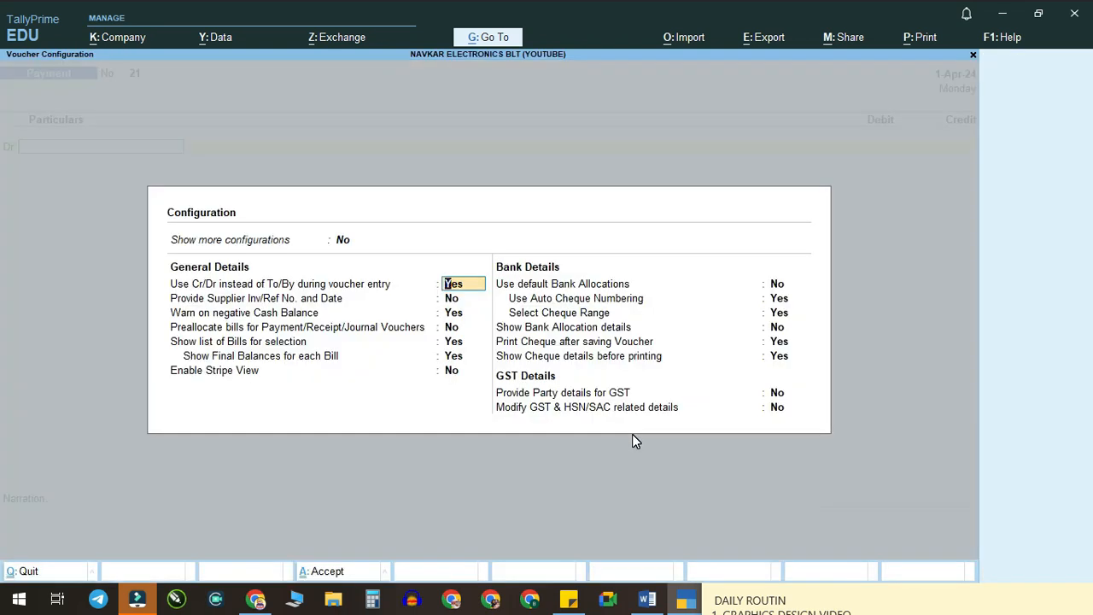
{"action": "key", "text": "Up"}
{"action": "key", "text": "Return"}
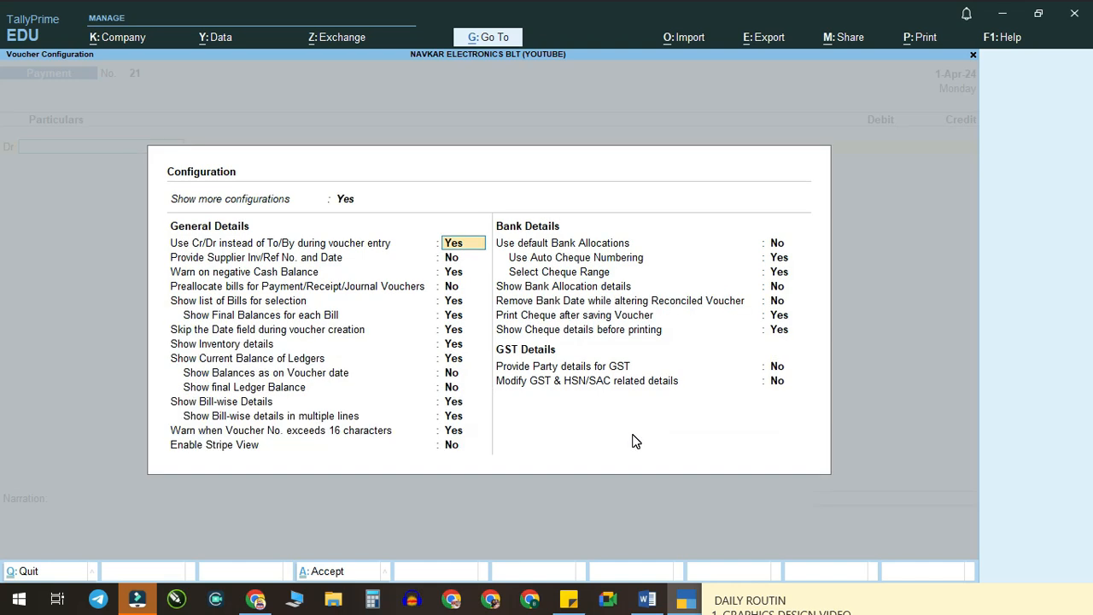
Step: Look for the default bill-wise allocation option in the payment voucher configuration, comparing with the Word notes, and accept the configuration
{"action": "key", "text": "Down"}
{"action": "key", "text": "Down"}
{"action": "key", "text": "Down"}
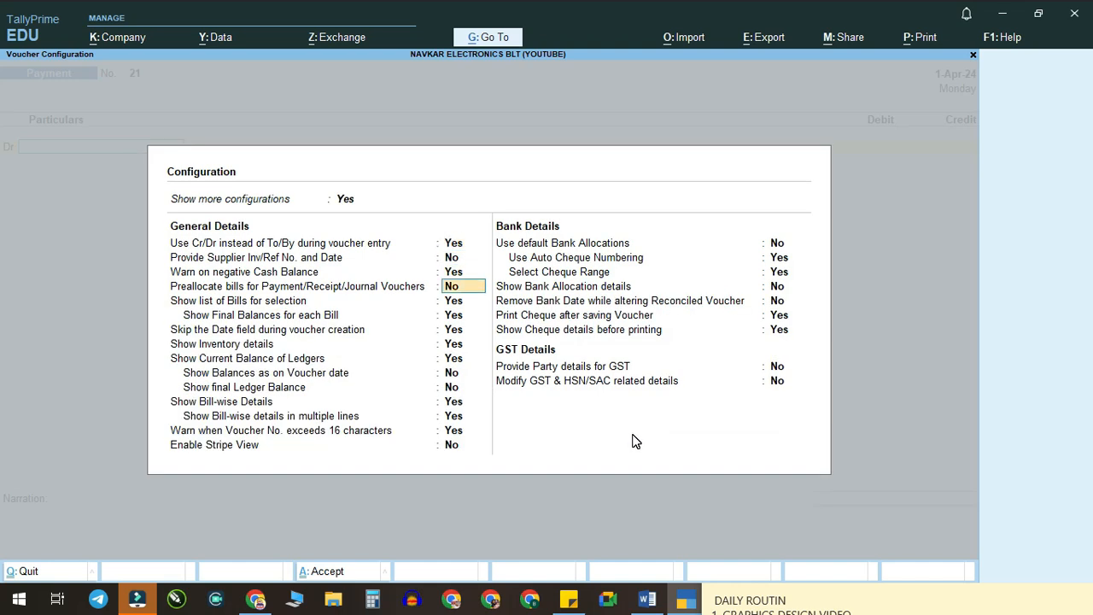
{"action": "key", "text": "Down"}
{"action": "key", "text": "Down"}
{"action": "key", "text": "Down"}
{"action": "key", "text": "Down"}
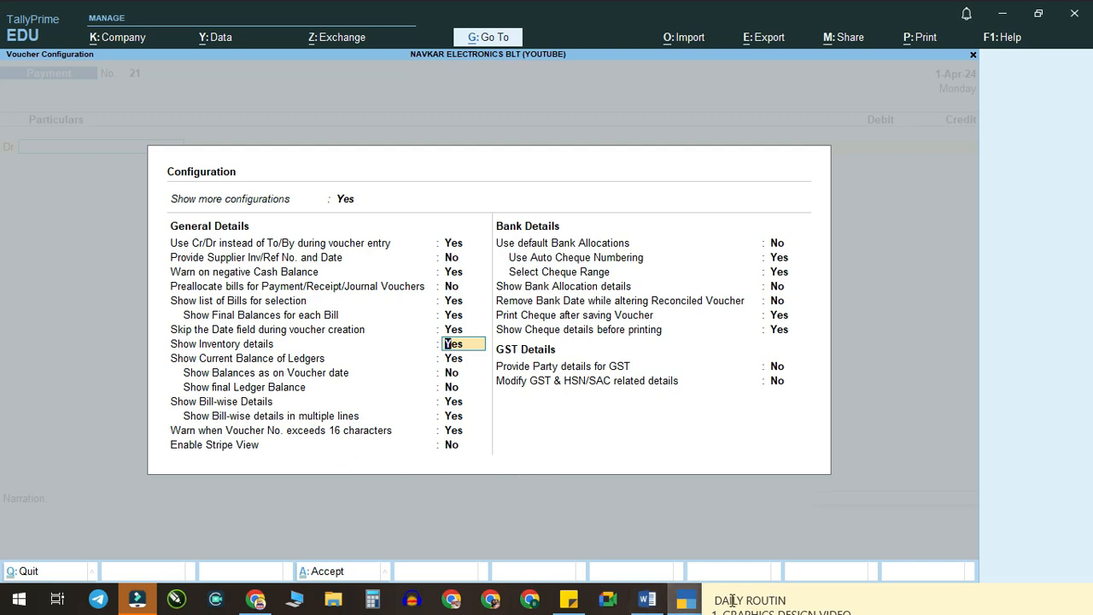
{"action": "left_click", "coordinate": [647, 600]}
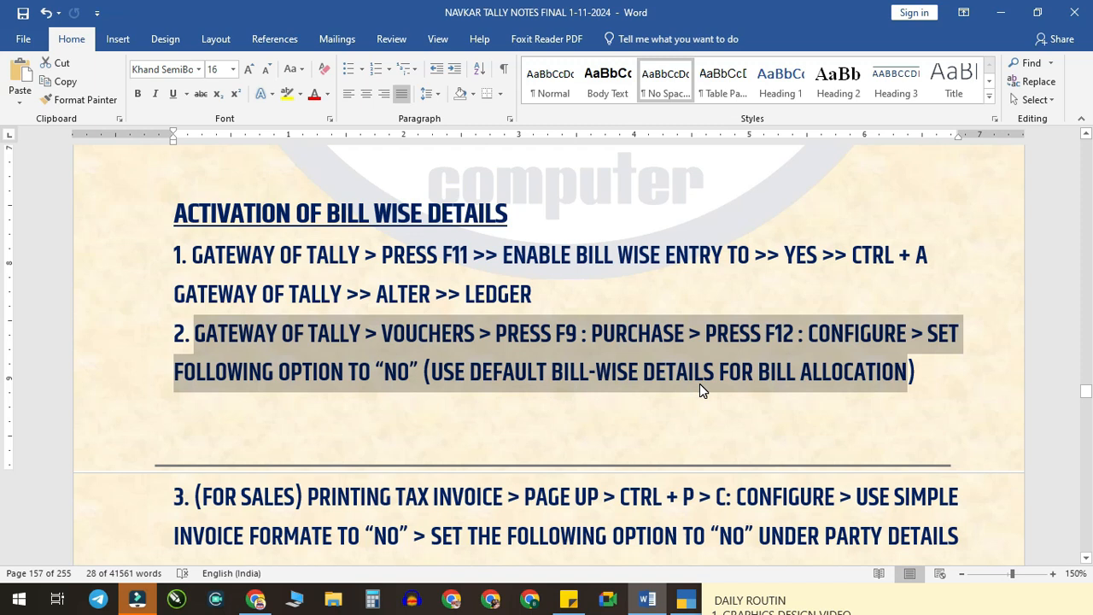
{"action": "left_click", "coordinate": [688, 602]}
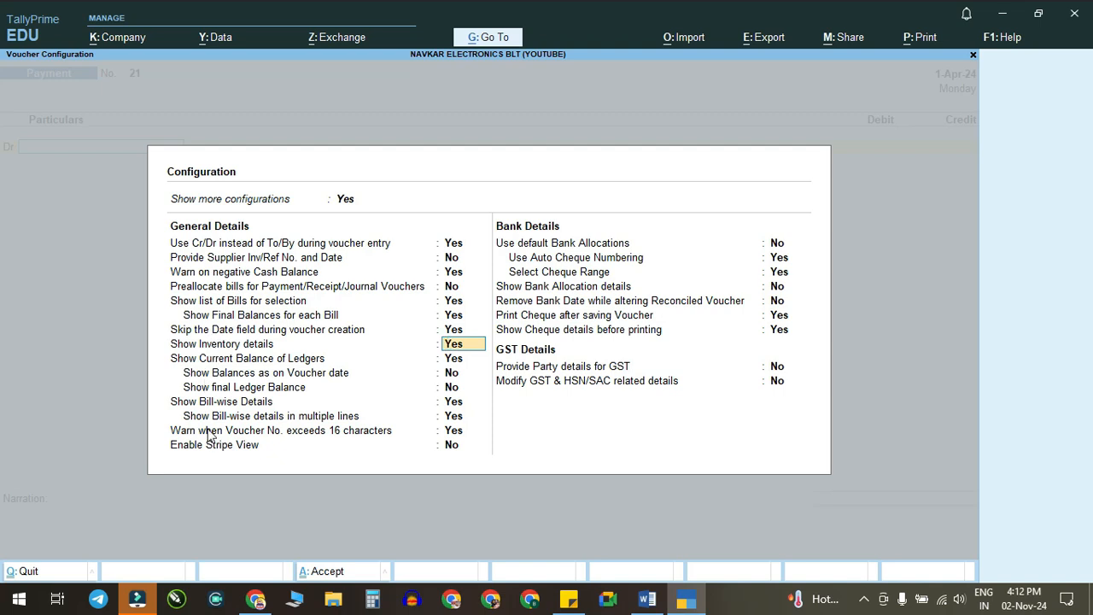
{"action": "key", "text": "Down"}
{"action": "key", "text": "Down"}
{"action": "key", "text": "Down"}
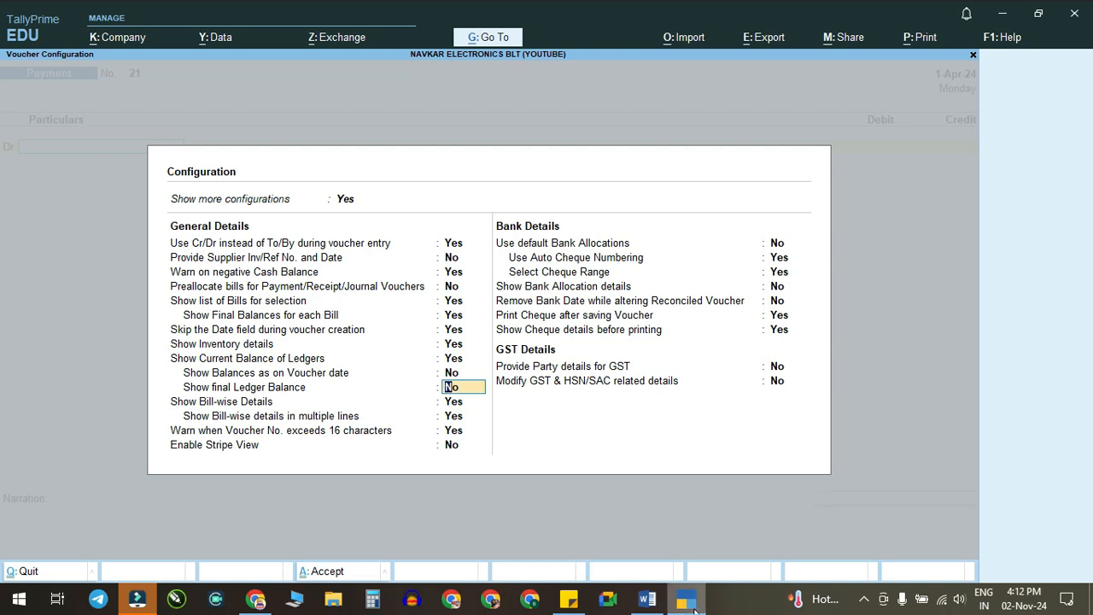
{"action": "left_click", "coordinate": [647, 600]}
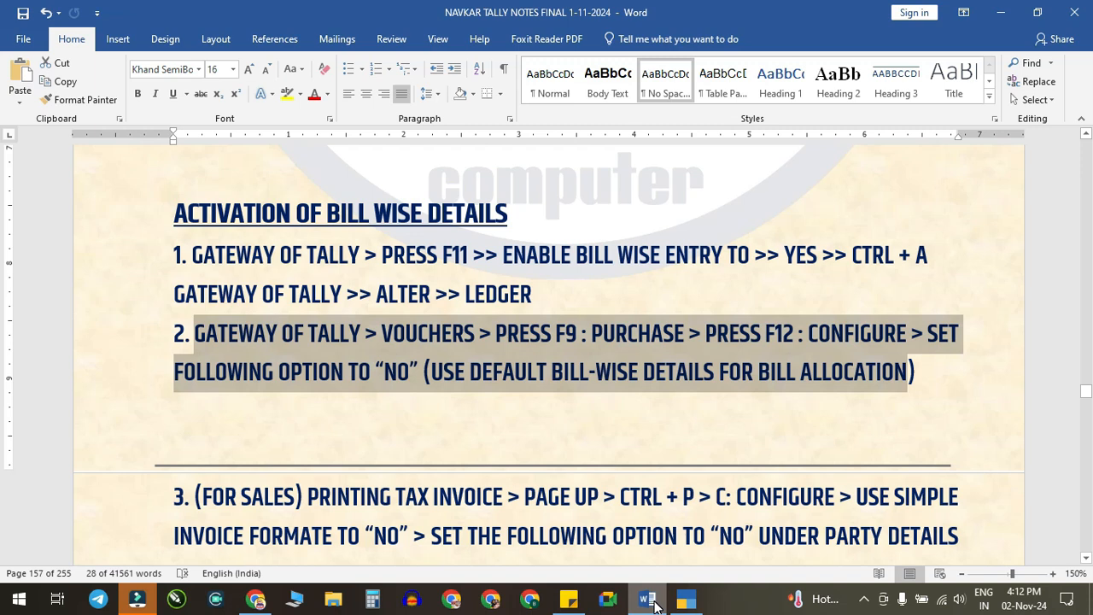
{"action": "left_click", "coordinate": [653, 602]}
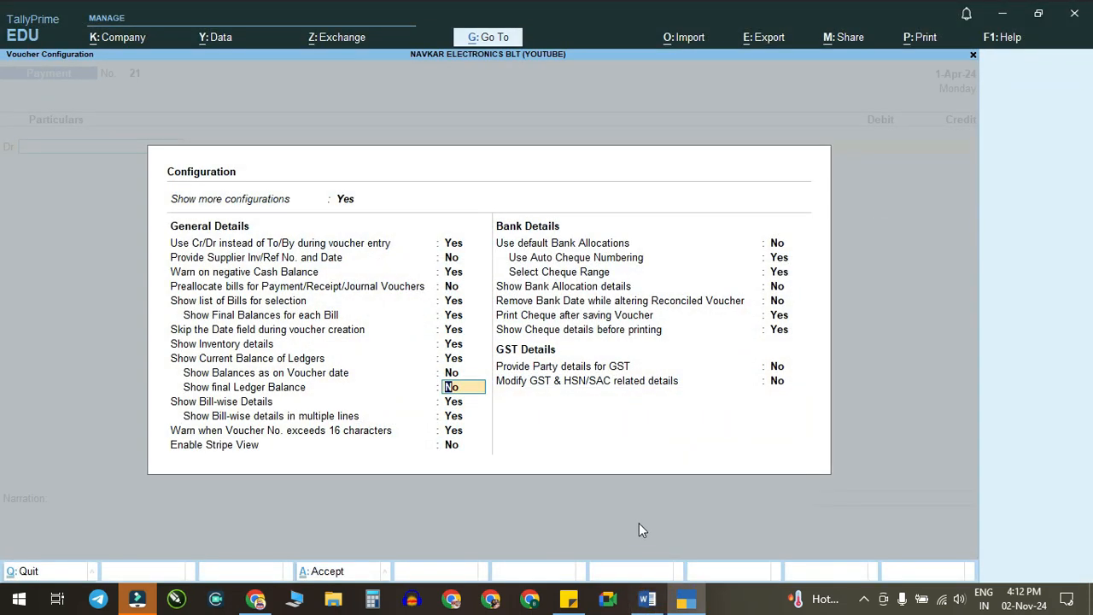
{"action": "key", "text": "ctrl+a"}
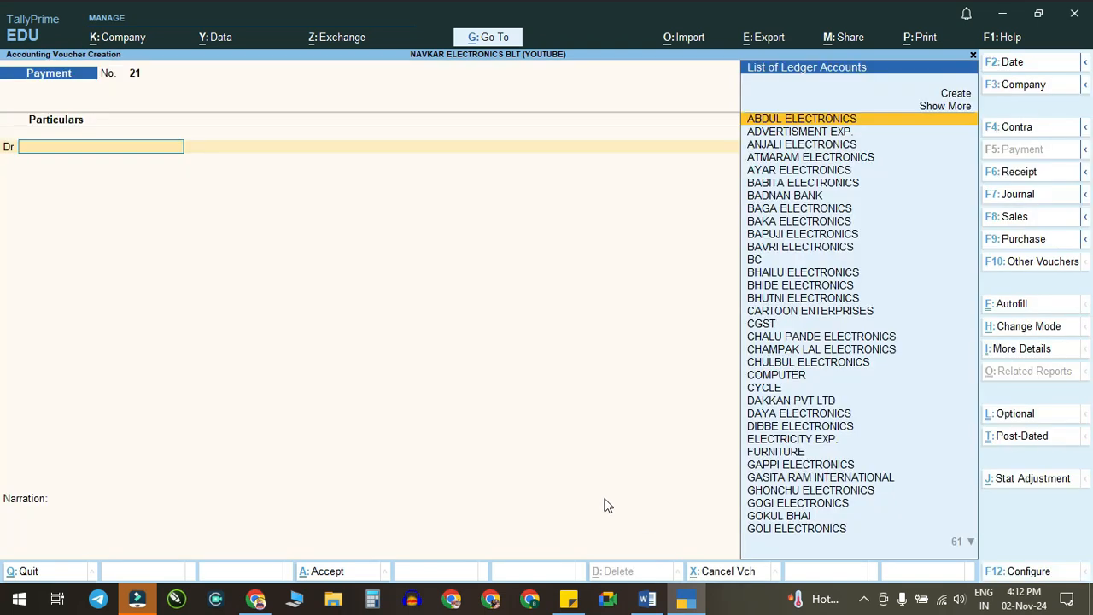
Step: Reread instruction 2 in the Word notes and highlight the beginning of the bill-wise details option name
{"action": "left_click", "coordinate": [641, 603]}
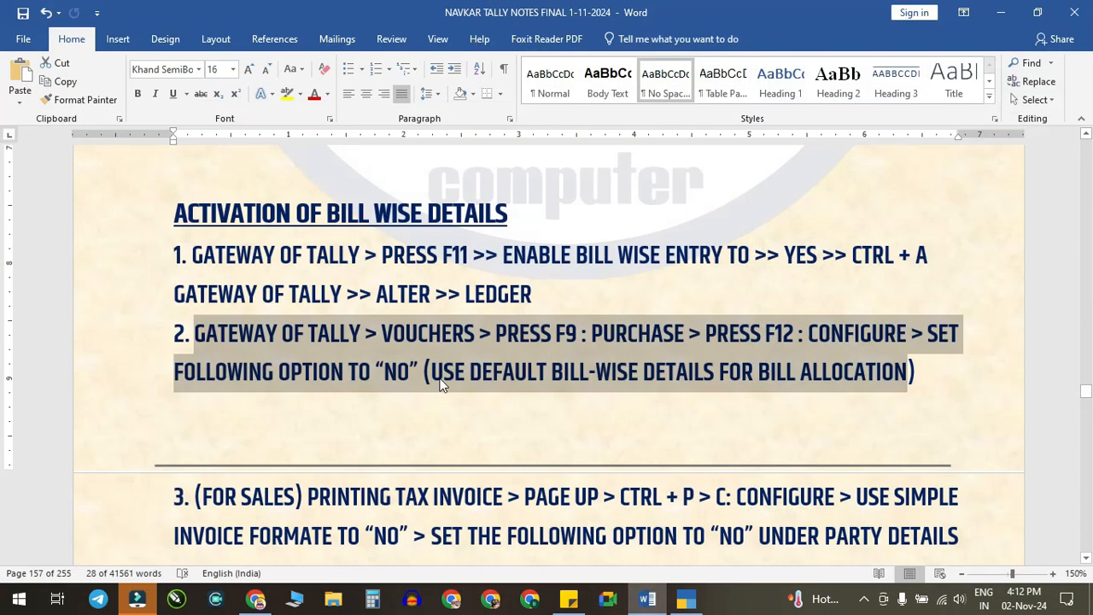
{"action": "left_click", "coordinate": [284, 338]}
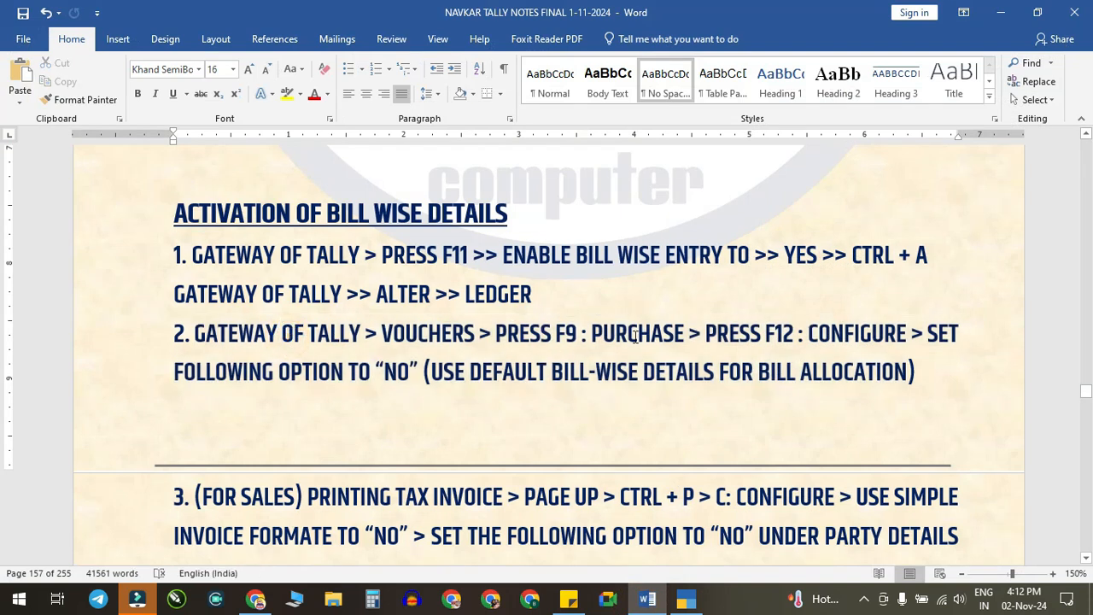
{"action": "left_click_drag", "start_coordinate": [425, 372], "coordinate": [560, 372]}
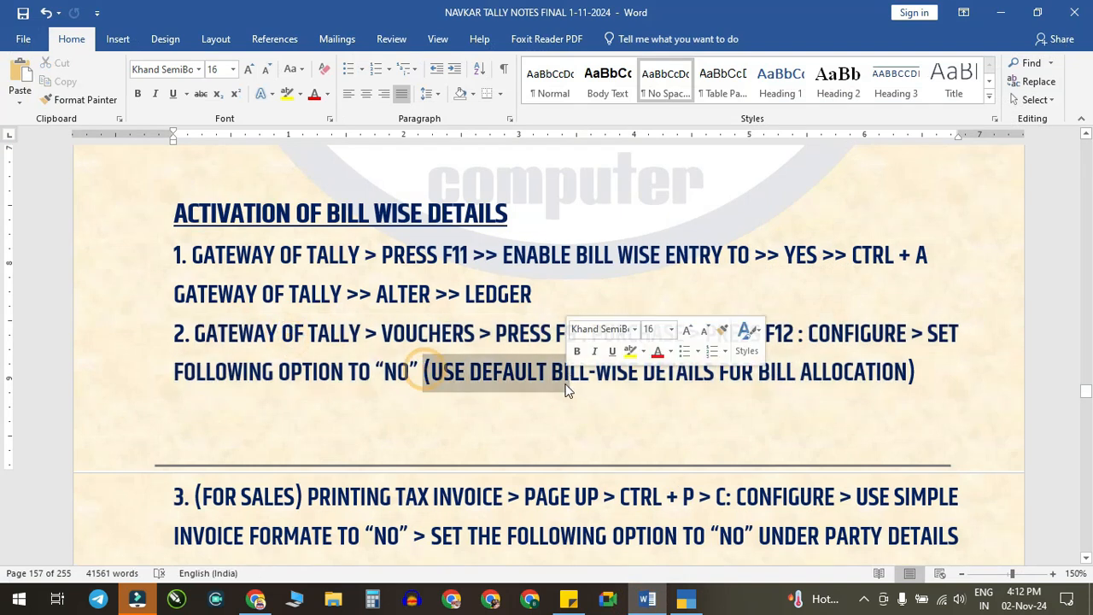
Step: Return to TallyPrime, change the voucher type to Purchase and check Use default Bill-wise details for Bill Allocation in its configuration
{"action": "left_click", "coordinate": [686, 600]}
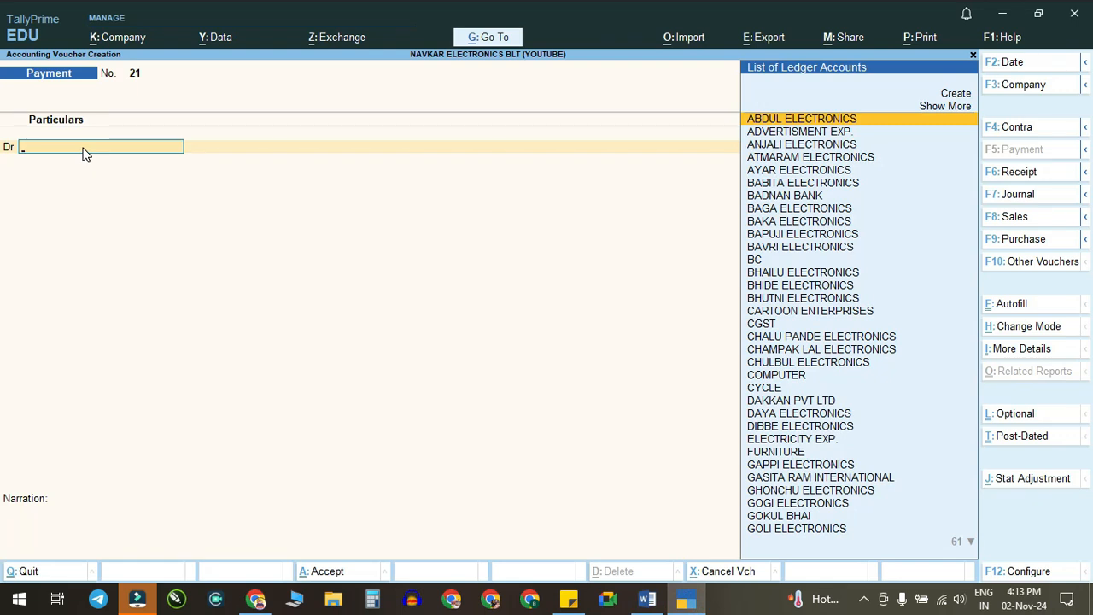
{"action": "key", "text": "F9"}
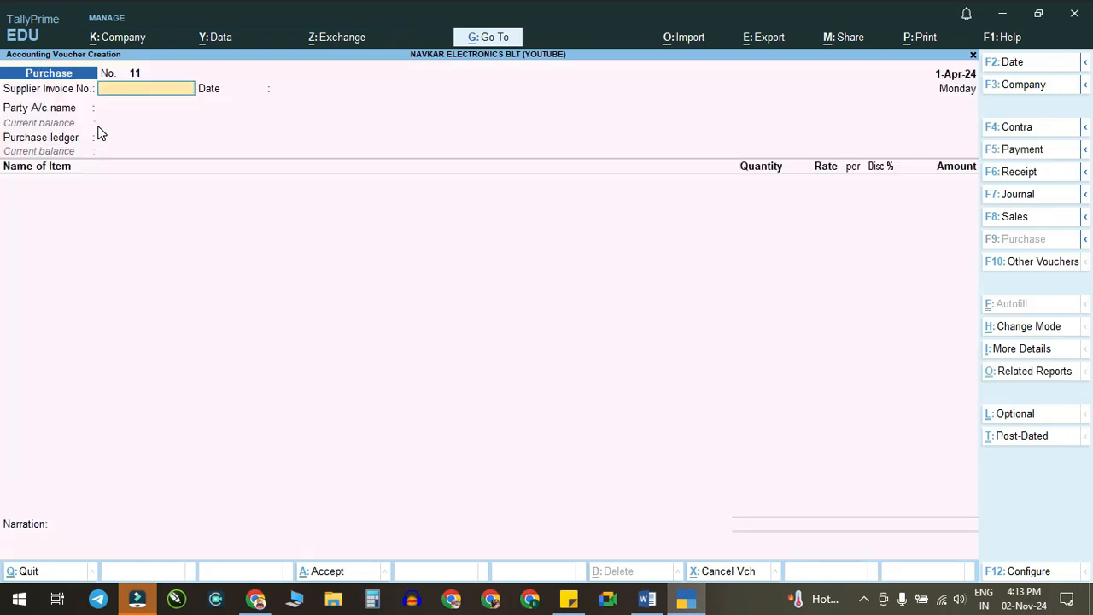
{"action": "key", "text": "F12"}
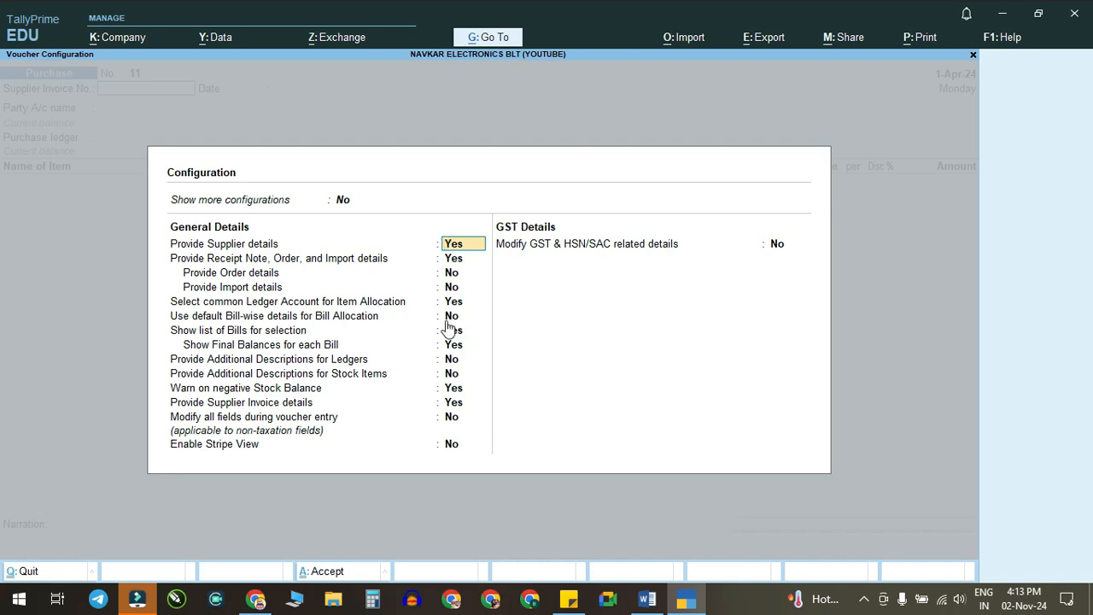
Step: Switch to the Word notes and read instruction 3 on configuring the printed tax invoice for sales
{"action": "left_click", "coordinate": [636, 602]}
{"action": "scroll", "coordinate": [314, 352], "scroll_direction": "down", "scroll_amount": 5}
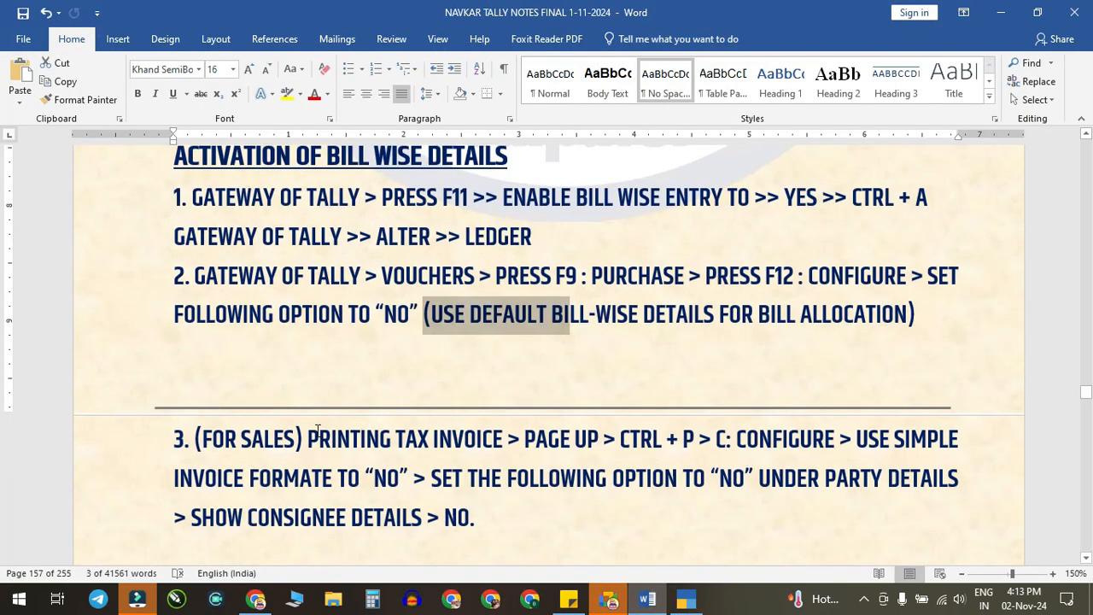
{"action": "left_click_drag", "start_coordinate": [309, 324], "coordinate": [831, 397]}
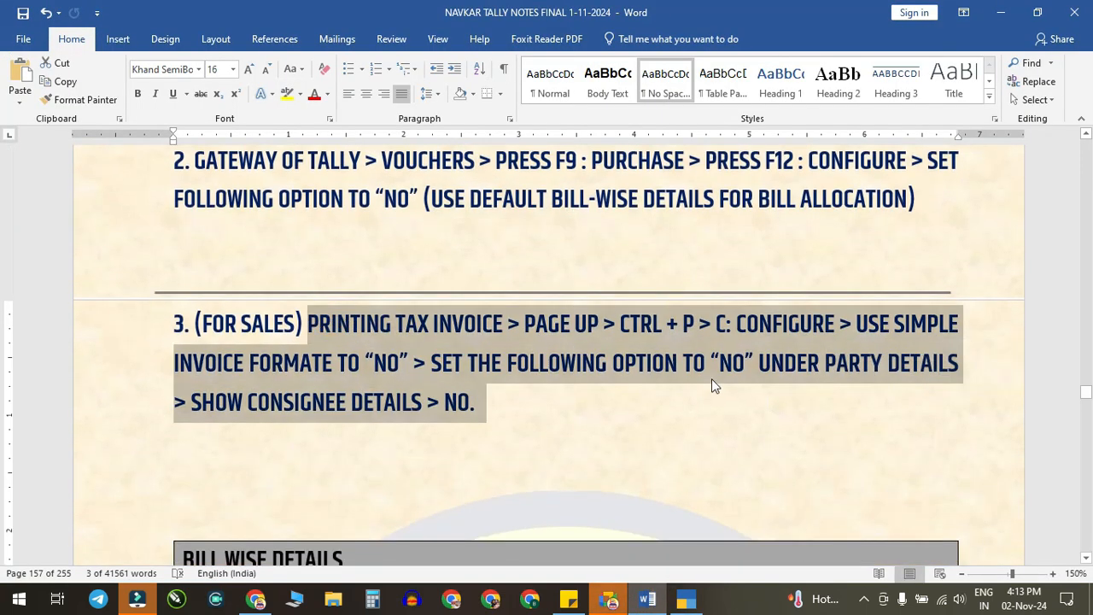
{"action": "left_click", "coordinate": [675, 387]}
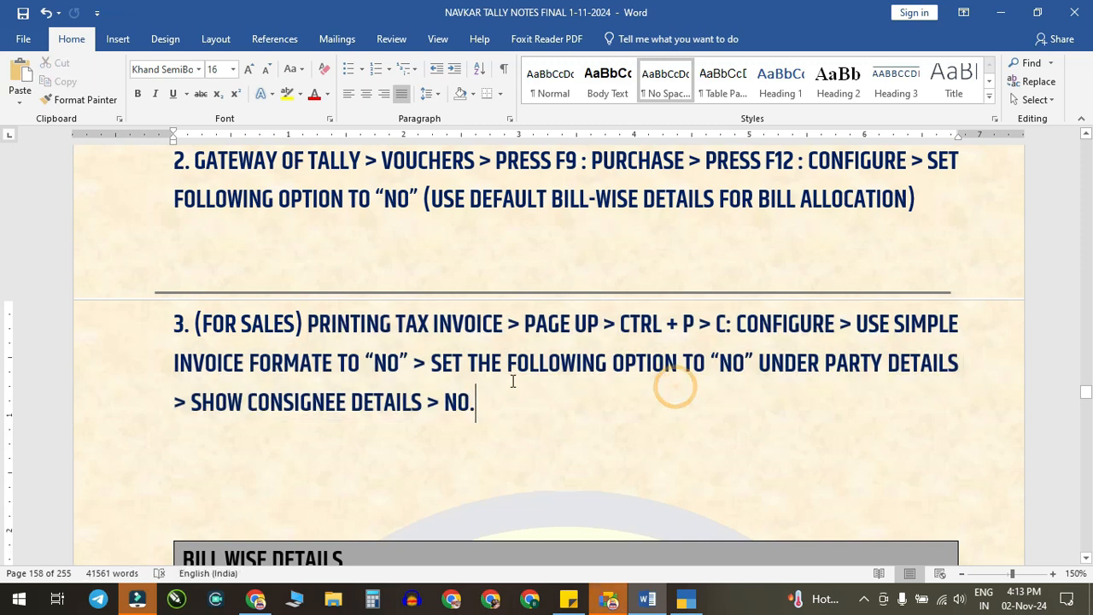
Step: Center the BILL WISE DETAILS heading of the party credit period table in the notes
{"action": "scroll", "coordinate": [449, 402], "scroll_direction": "down", "scroll_amount": 5}
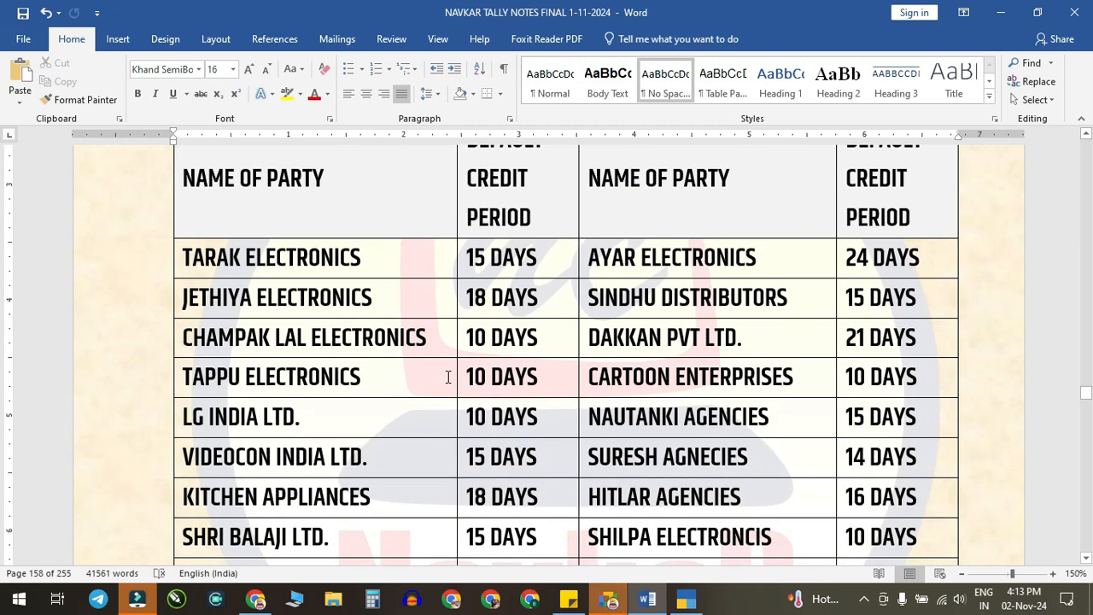
{"action": "scroll", "coordinate": [447, 381], "scroll_direction": "up", "scroll_amount": 2}
{"action": "scroll", "coordinate": [453, 378], "scroll_direction": "down", "scroll_amount": 2}
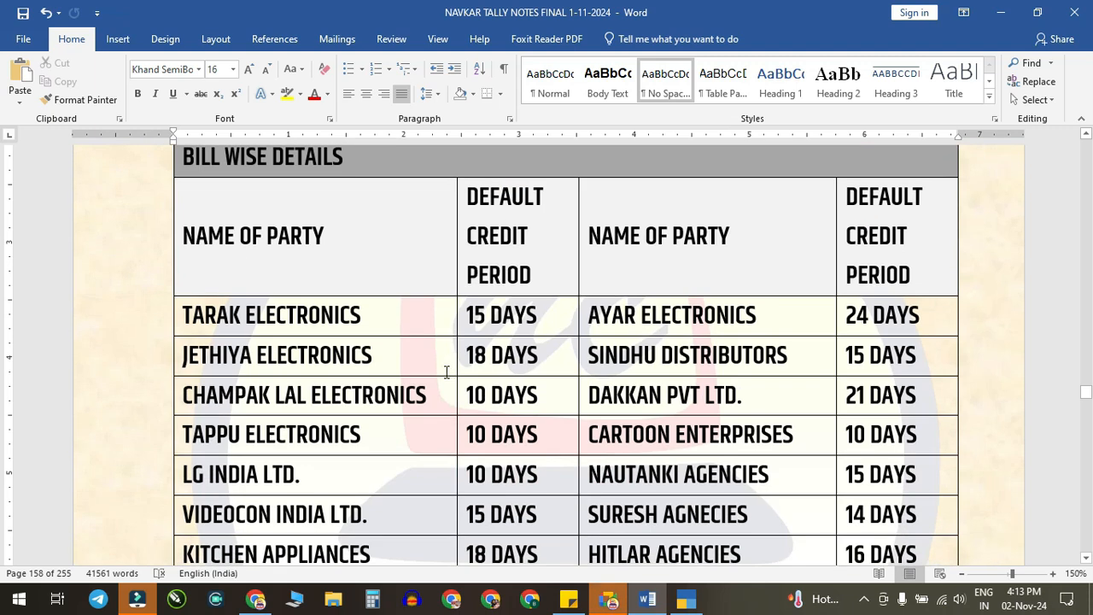
{"action": "scroll", "coordinate": [369, 353], "scroll_direction": "up", "scroll_amount": 1}
{"action": "triple_click", "coordinate": [361, 213]}
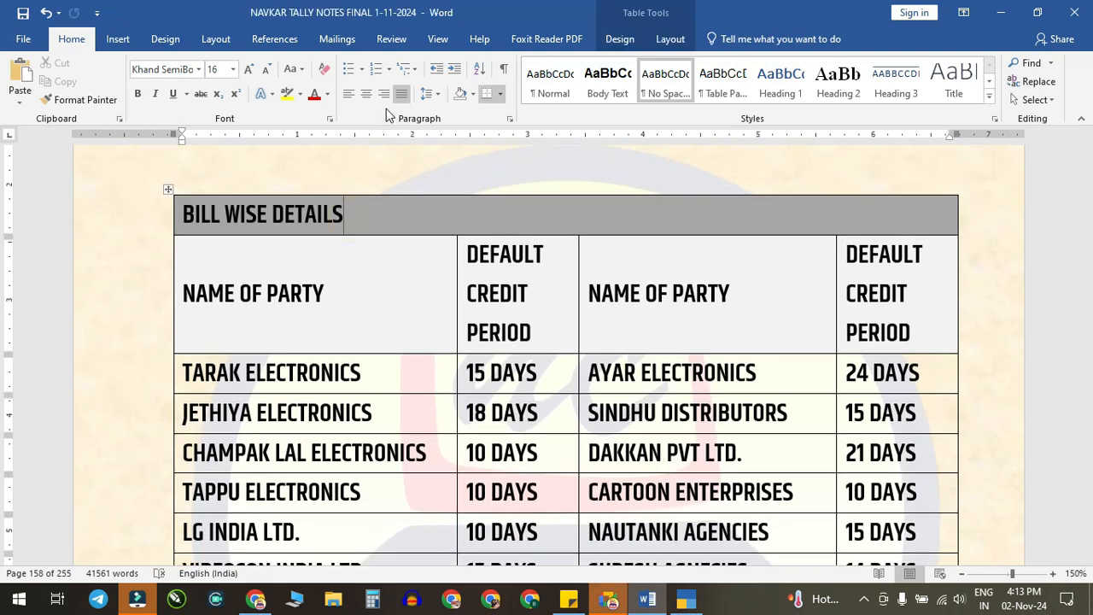
{"action": "left_click", "coordinate": [366, 94]}
{"action": "scroll", "coordinate": [268, 342], "scroll_direction": "down", "scroll_amount": 1}
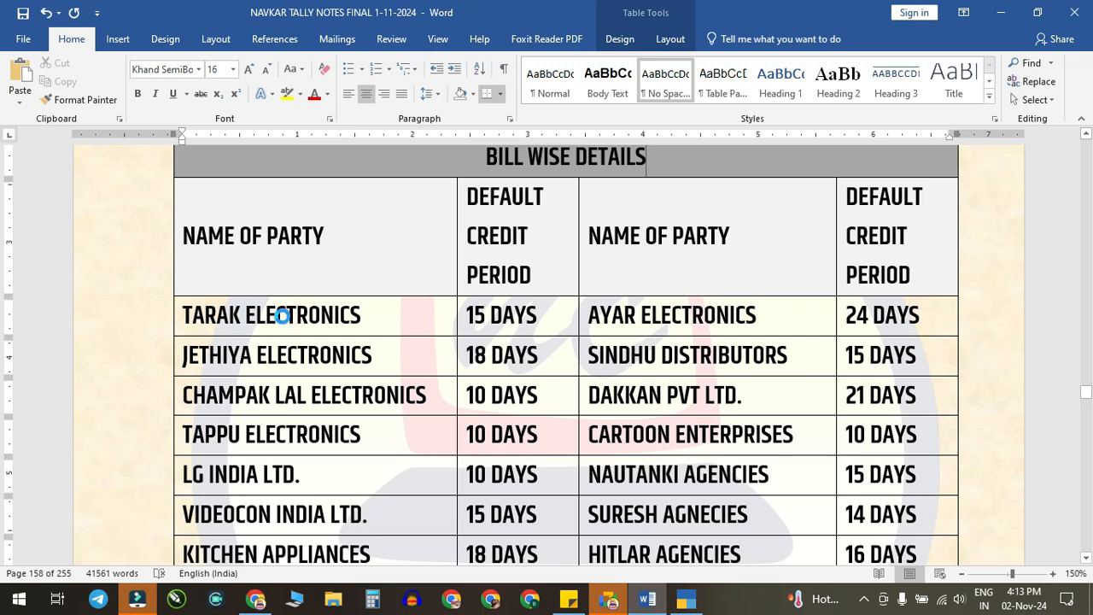
Step: Review the parties and their default credit periods throughout the BILL WISE DETAILS table
{"action": "scroll", "coordinate": [350, 329], "scroll_direction": "down", "scroll_amount": 5}
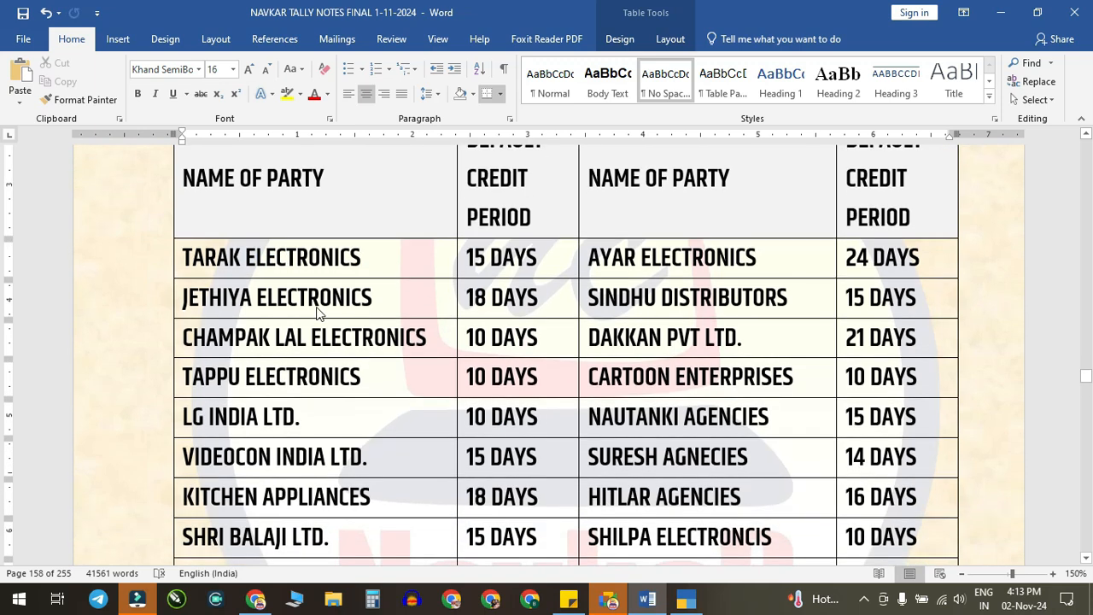
{"action": "scroll", "coordinate": [316, 312], "scroll_direction": "down", "scroll_amount": 3}
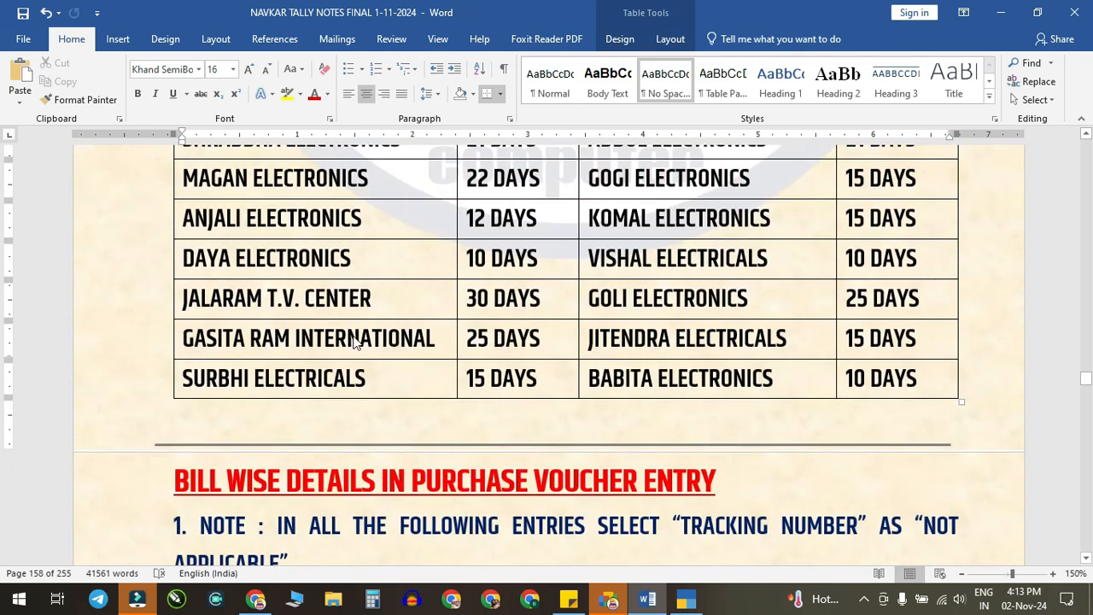
{"action": "scroll", "coordinate": [362, 342], "scroll_direction": "up", "scroll_amount": 7}
{"action": "scroll", "coordinate": [362, 341], "scroll_direction": "up", "scroll_amount": 2}
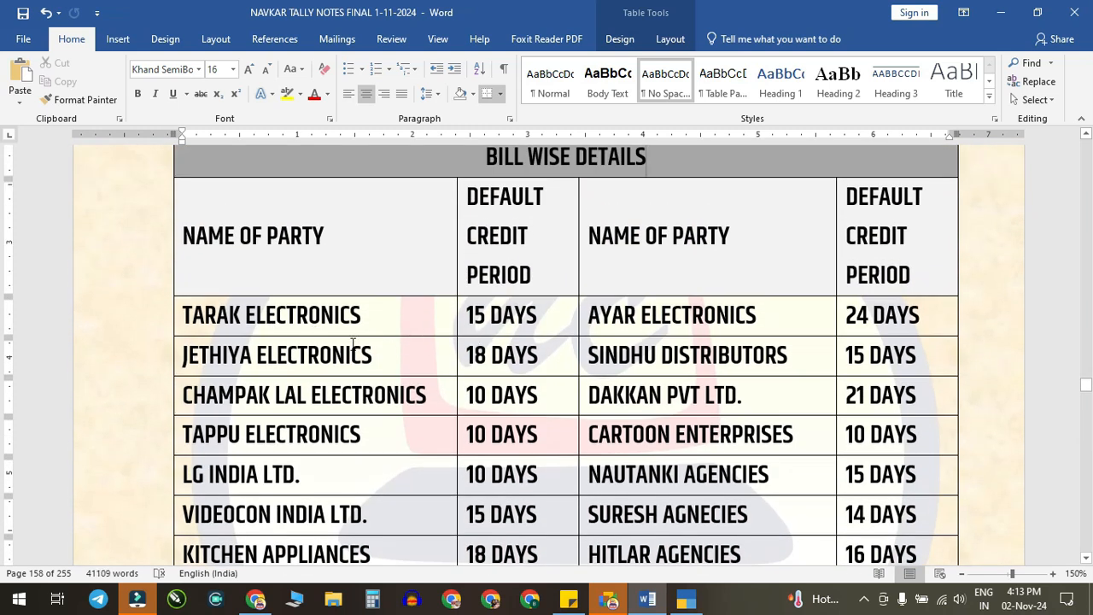
Step: Return to TallyPrime, leave the Purchase voucher and its configuration unsaved, and open the list of ledgers for master alteration
{"action": "left_click", "coordinate": [687, 599]}
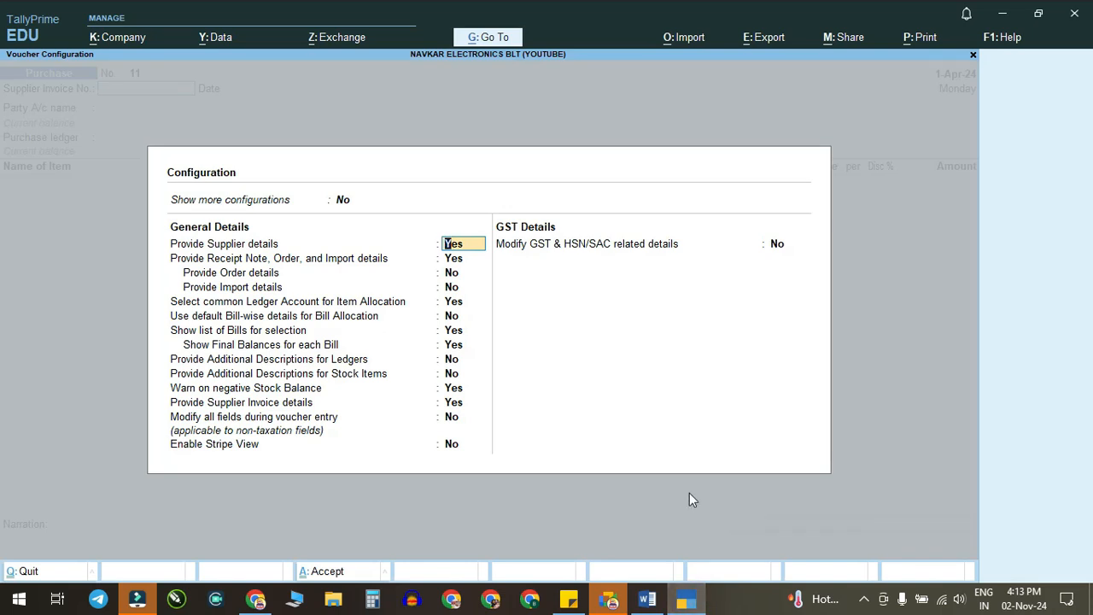
{"action": "key", "text": "Escape"}
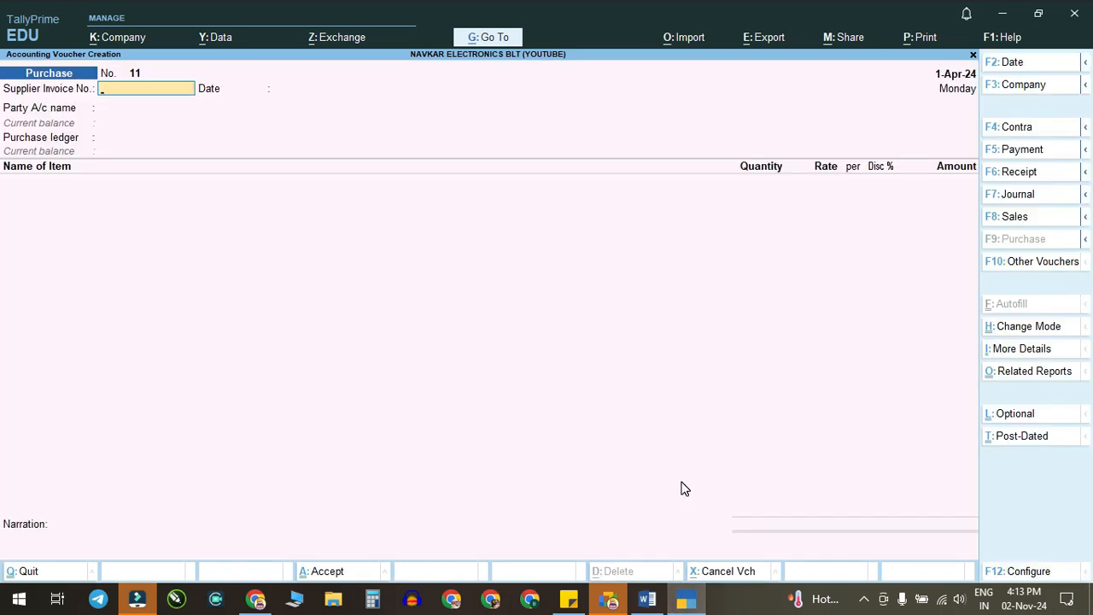
{"action": "key", "text": "Escape"}
{"action": "key", "text": "Up"}
{"action": "key", "text": "Up"}
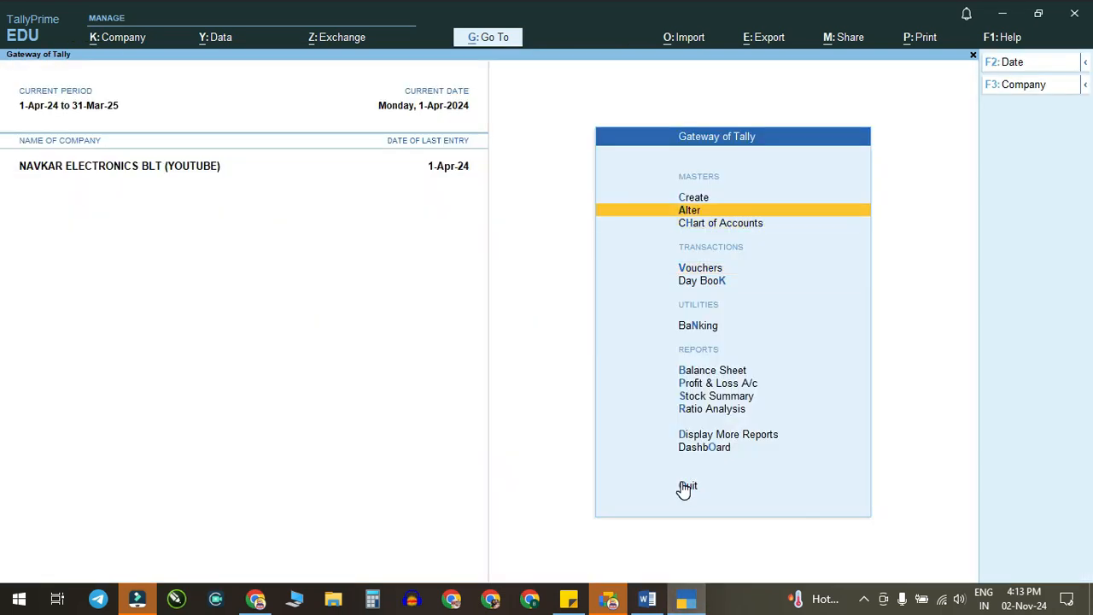
{"action": "key", "text": "Return"}
{"action": "key", "text": "Down"}
{"action": "key", "text": "Return"}
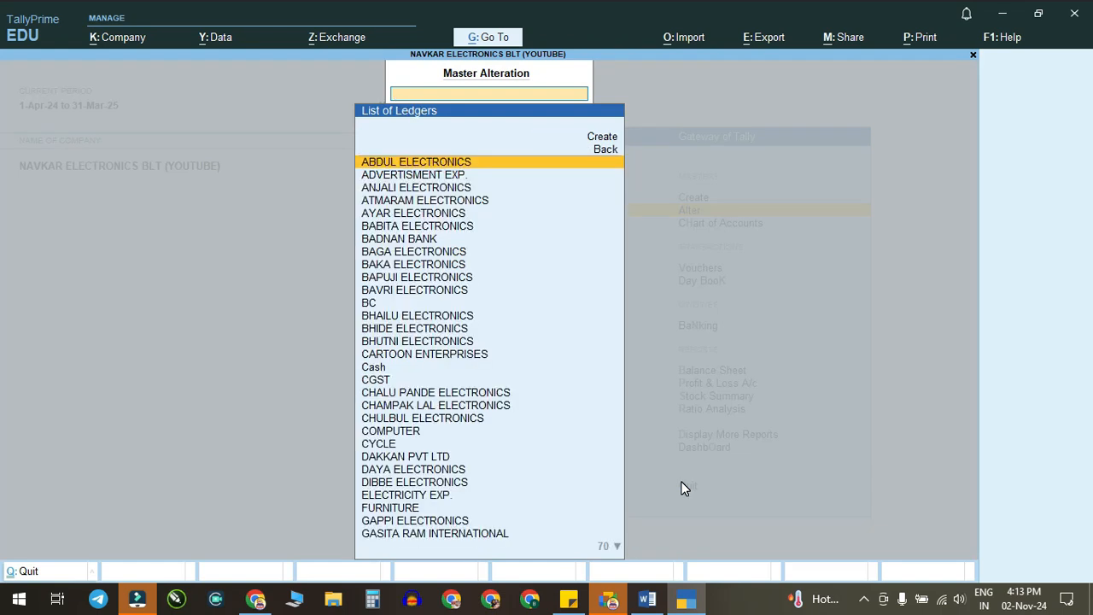
Step: Check the first party in the Word notes and open the TARAK ELECTRONICS ledger for alteration in TallyPrime
{"action": "left_click", "coordinate": [646, 599]}
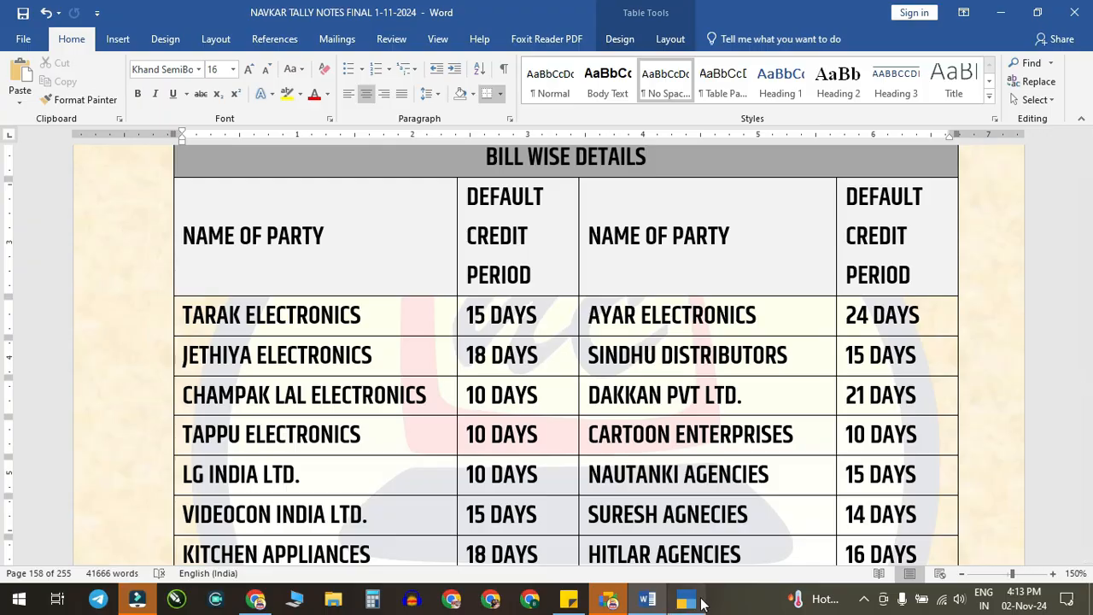
{"action": "left_click", "coordinate": [688, 599]}
{"action": "type", "text": "Tara"}
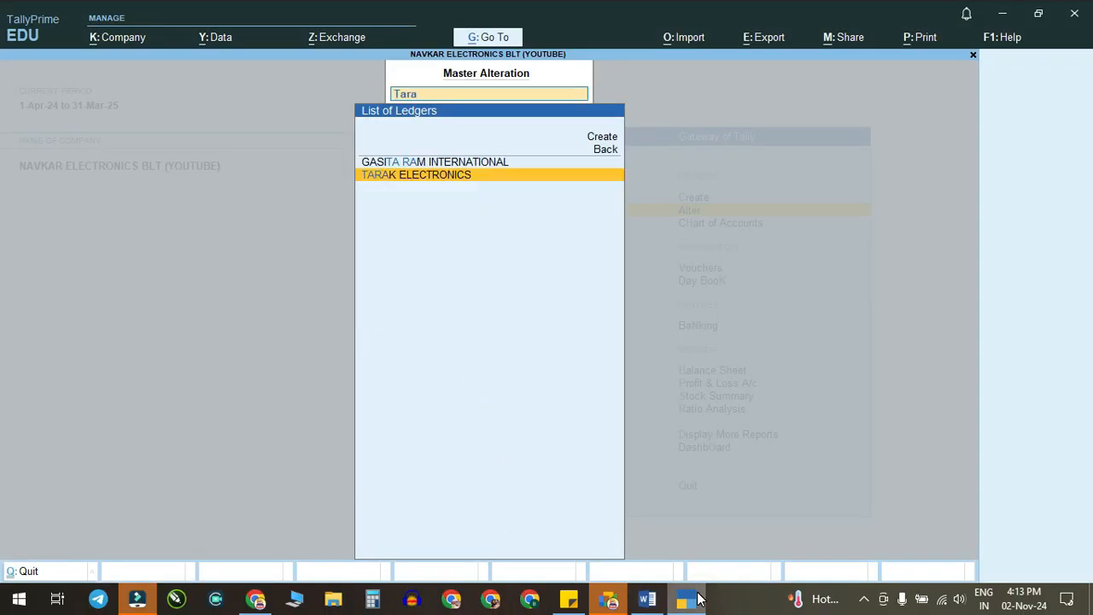
{"action": "key", "text": "Return"}
{"action": "key", "text": "Return"}
{"action": "key", "text": "Return"}
{"action": "key", "text": "Return"}
{"action": "key", "text": "Return"}
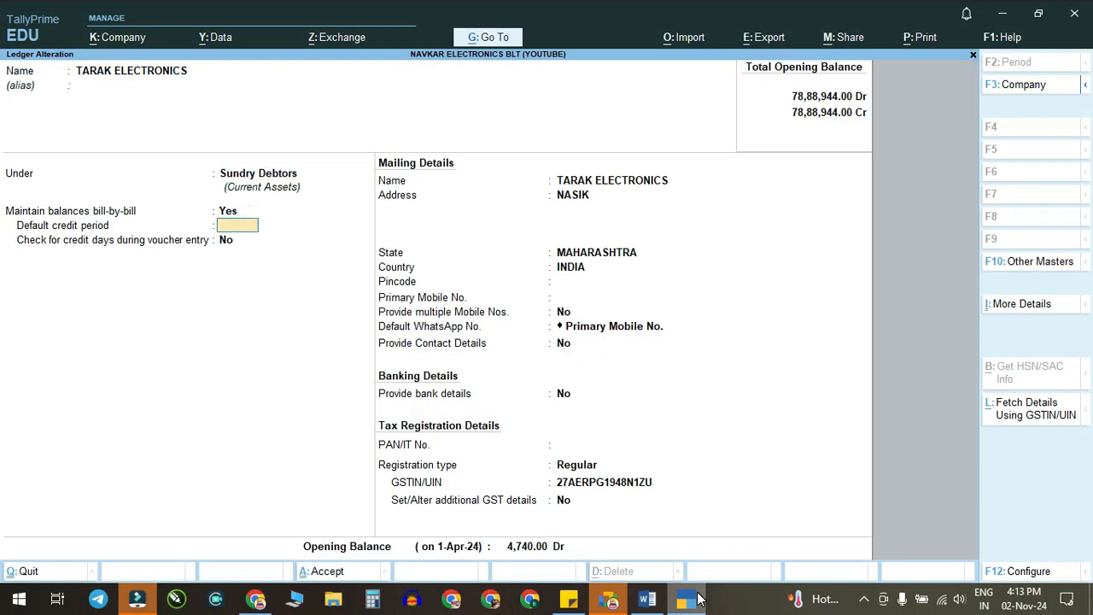
Step: Set the default credit period of TARAK ELECTRONICS to 15 days per the notes and save the ledger
{"action": "left_click", "coordinate": [647, 598]}
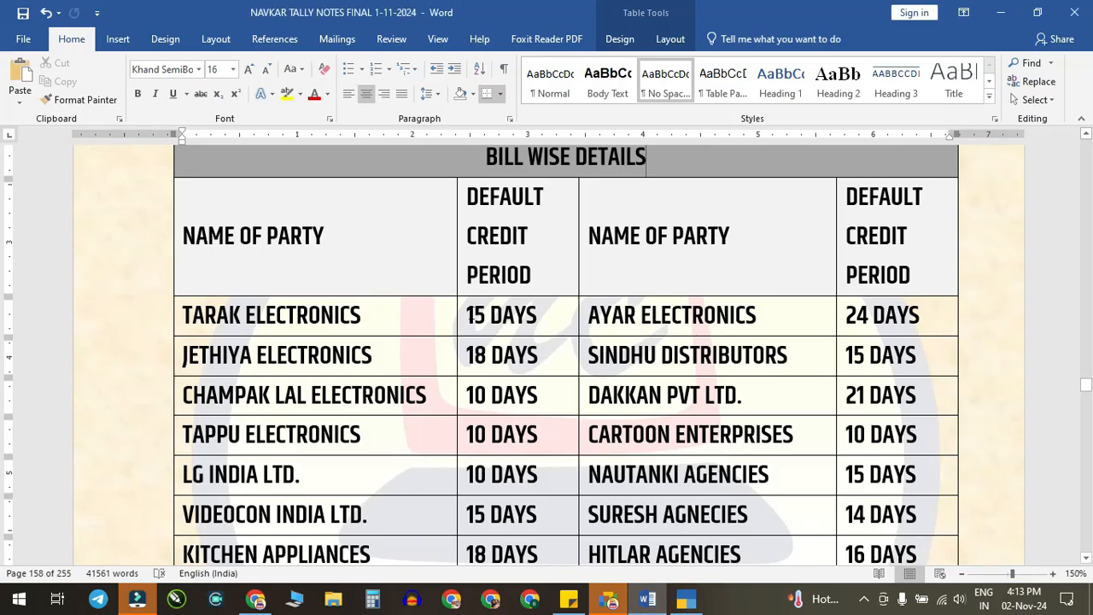
{"action": "left_click", "coordinate": [687, 598]}
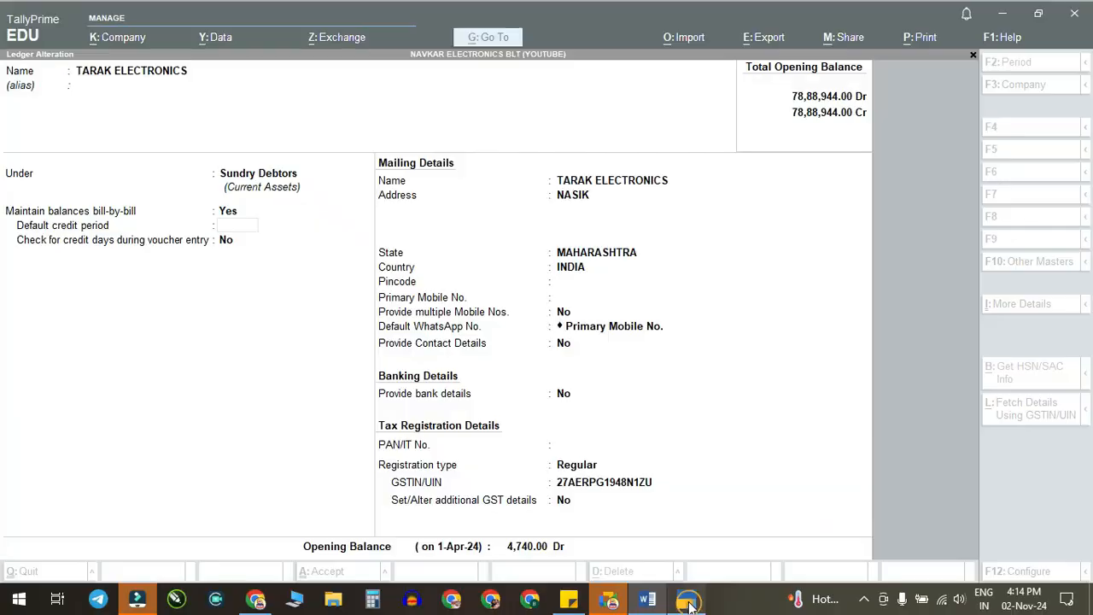
{"action": "type", "text": "15"}
{"action": "key", "text": "Return"}
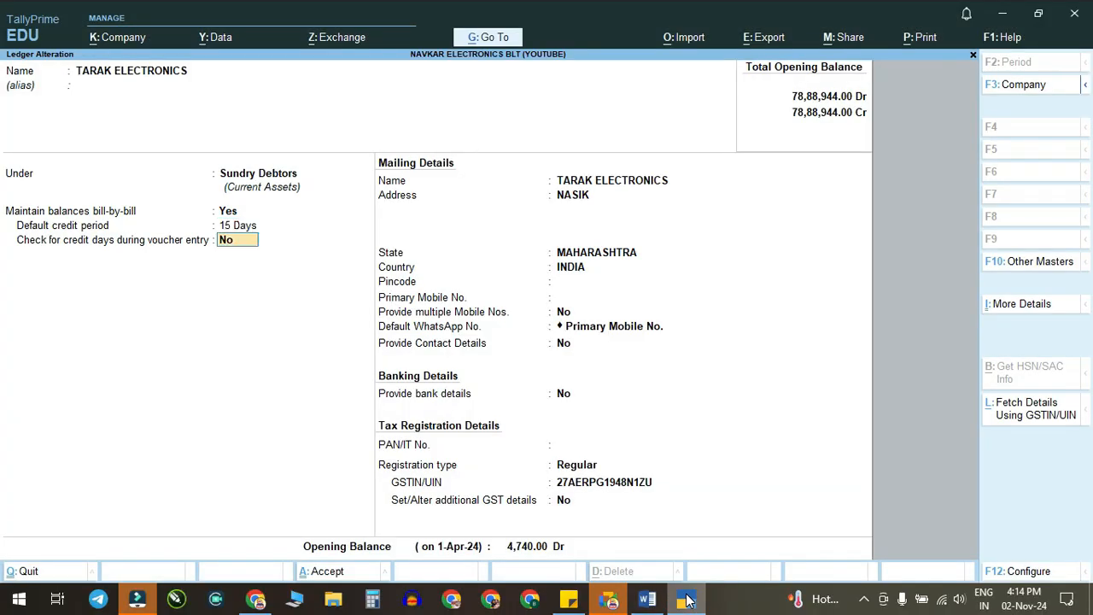
{"action": "key", "text": "Return"}
{"action": "key", "text": "Return"}
{"action": "key", "text": "ctrl"}
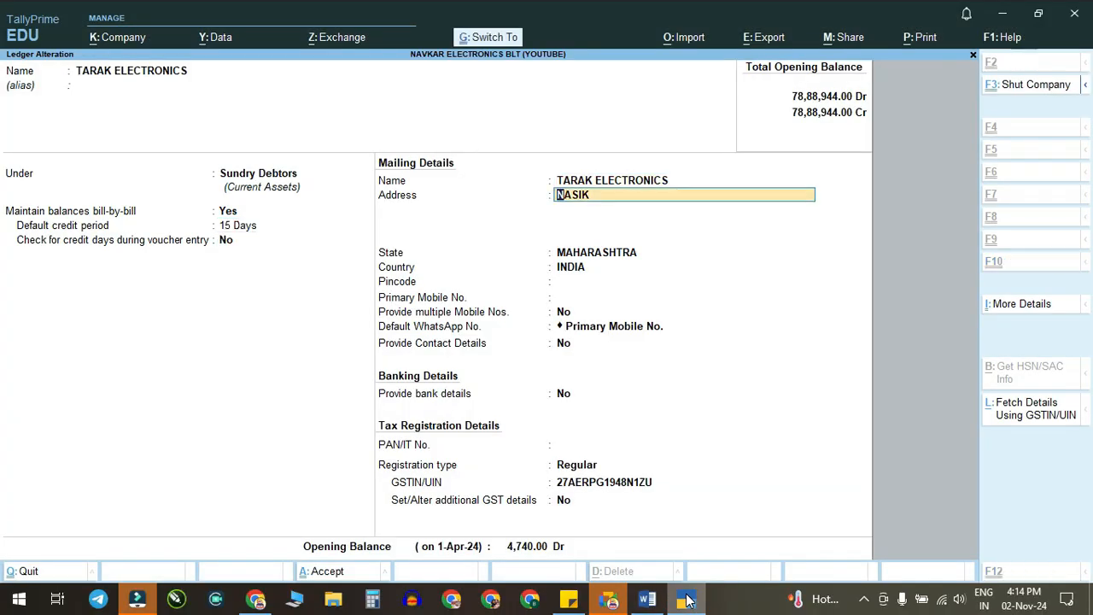
{"action": "key", "text": "ctrl+a"}
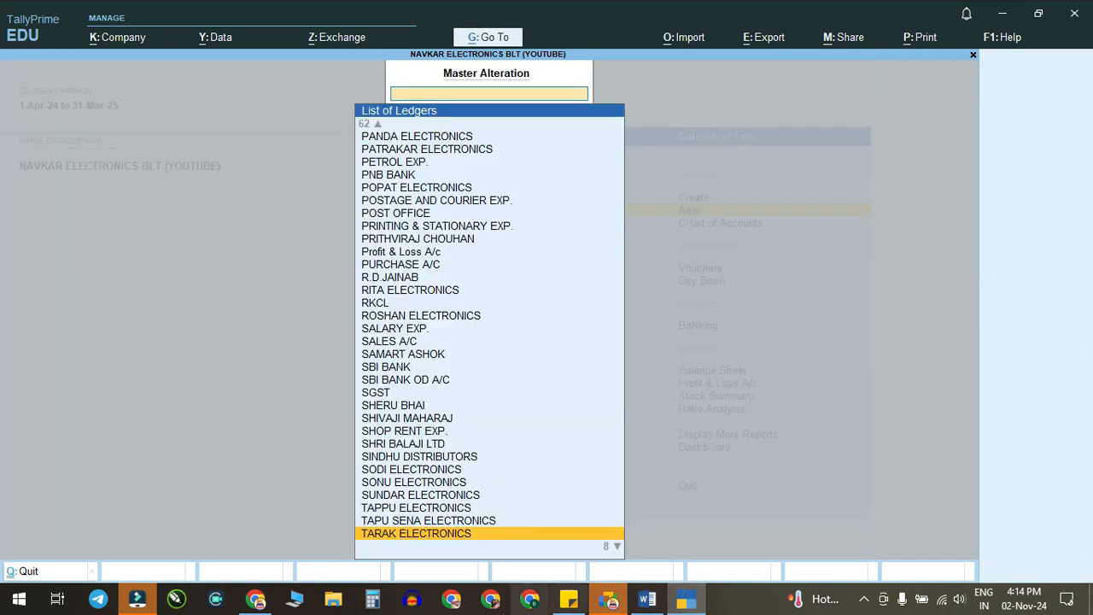
Step: Check the notes, set the default credit period of the JETHIYA ELECTRONICS ledger to 18 days in TallyPrime and save it
{"action": "left_click", "coordinate": [650, 601]}
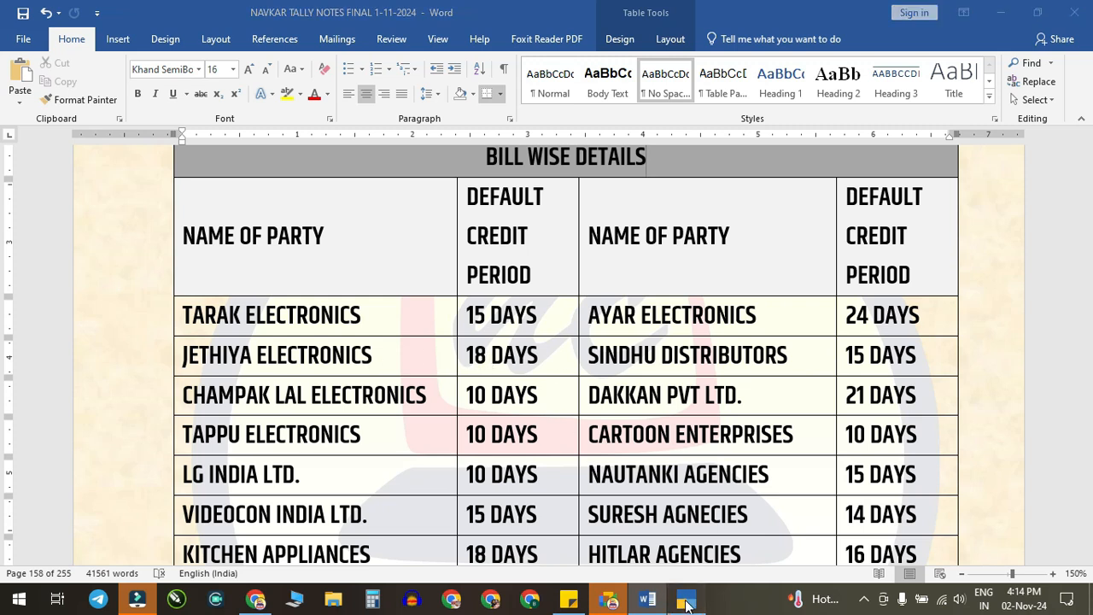
{"action": "left_click", "coordinate": [686, 599]}
{"action": "type", "text": "Jethi"}
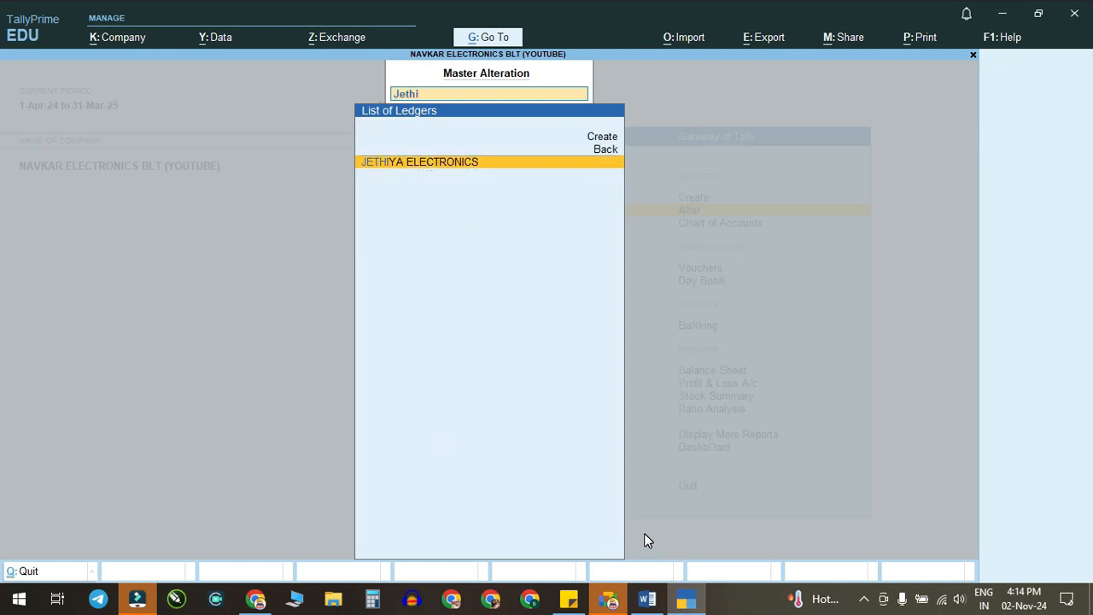
{"action": "key", "text": "Return"}
{"action": "key", "text": "Return"}
{"action": "key", "text": "Return"}
{"action": "key", "text": "Return"}
{"action": "key", "text": "Return"}
{"action": "type", "text": "1"}
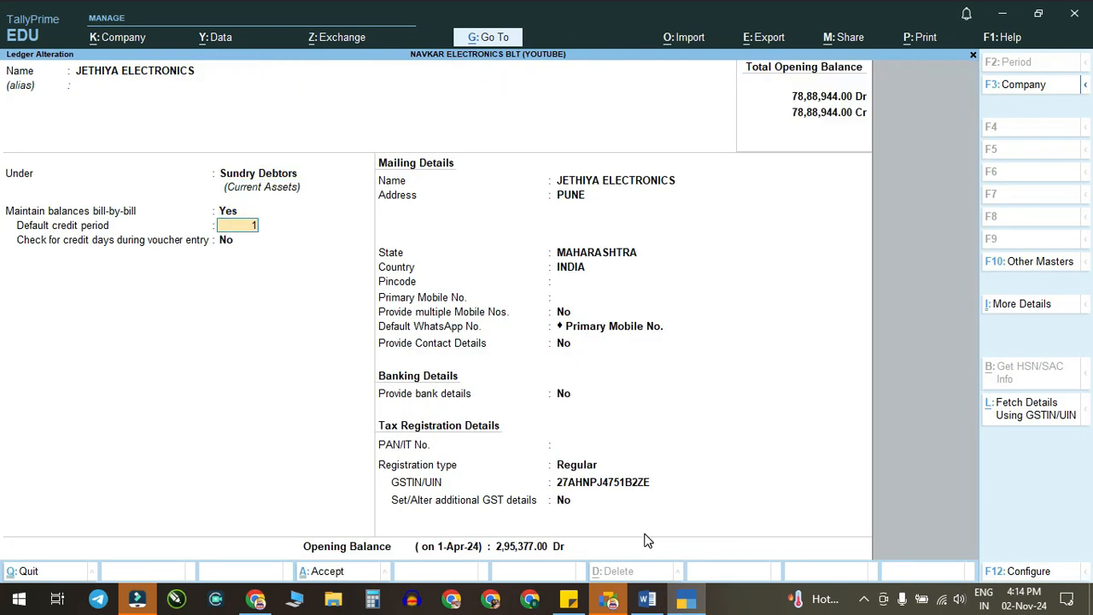
{"action": "type", "text": "8"}
{"action": "key", "text": "Return"}
{"action": "key", "text": "Return"}
{"action": "key", "text": "ctrl+a"}
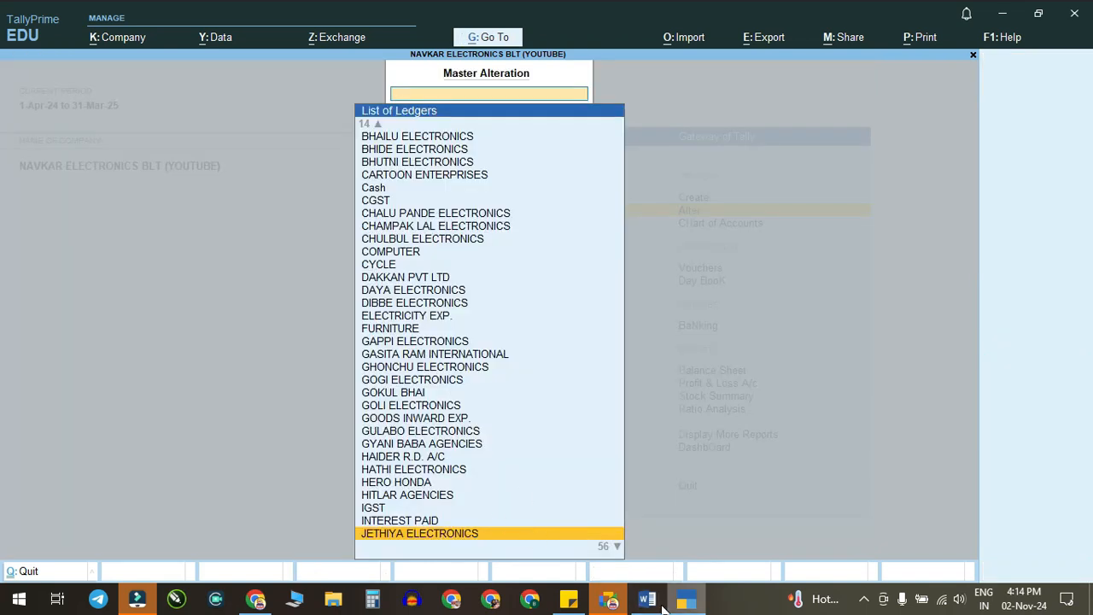
Step: Check the notes, set the default credit period of the CHAMPAK LAL ELECTRONICS ledger to 10 days in TallyPrime and save it
{"action": "key", "text": "alt+Tab"}
{"action": "scroll", "coordinate": [566, 359], "scroll_direction": "down", "scroll_amount": 3}
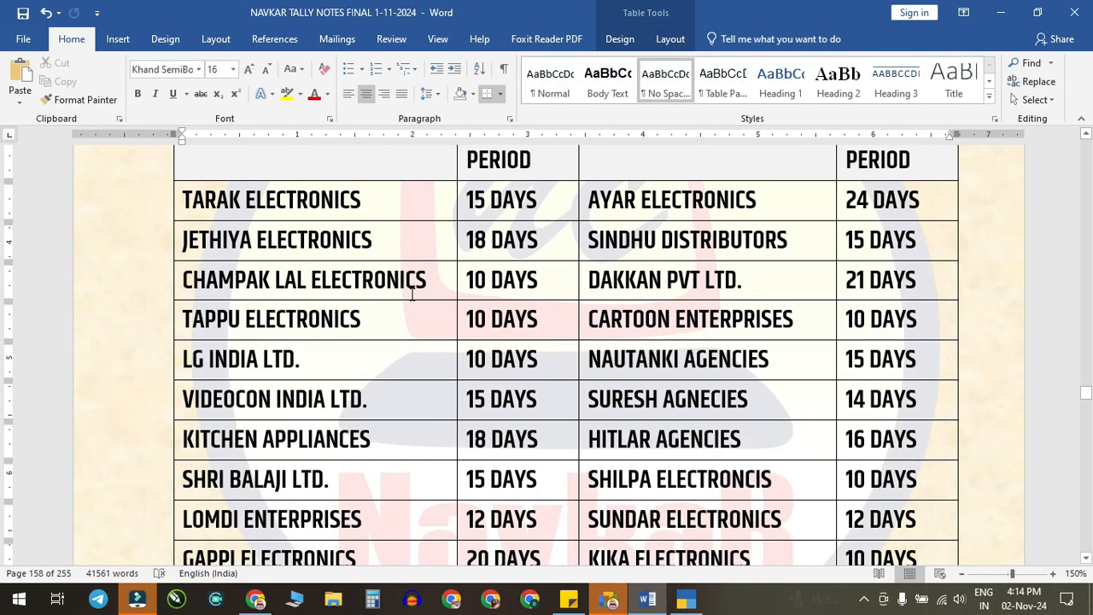
{"action": "left_click", "coordinate": [686, 599]}
{"action": "type", "text": "champ"}
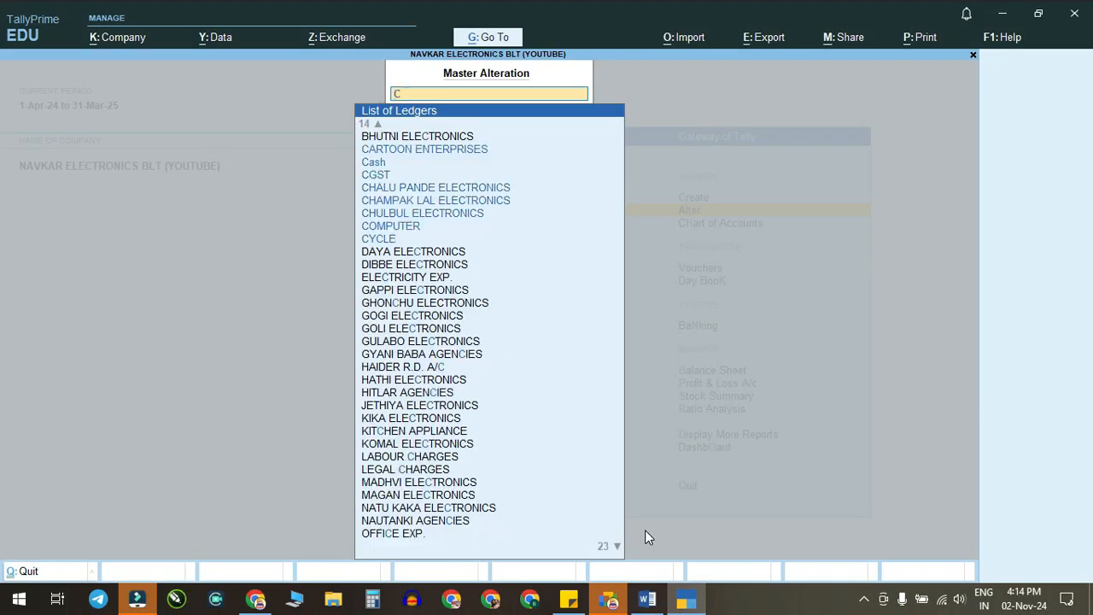
{"action": "key", "text": "Return"}
{"action": "key", "text": "Return"}
{"action": "key", "text": "Return"}
{"action": "key", "text": "Return"}
{"action": "key", "text": "Return"}
{"action": "left_click", "coordinate": [648, 600]}
{"action": "left_click", "coordinate": [686, 600]}
{"action": "type", "text": "10"}
{"action": "key", "text": "Return"}
{"action": "key", "text": "ctrl+a"}
Step: Alter the TAPPU ELECTRONICS ledger with the 10-day default credit period from the notes and save it
{"action": "type", "text": "tap"}
{"action": "key", "text": "Return"}
{"action": "key", "text": "ctrl+a"}
Step: Set the default credit period of the LG INDIA LTD. ledger to 10 days, consult the notes again and save the ledger
{"action": "left_click", "coordinate": [649, 598]}
{"action": "left_click", "coordinate": [651, 593]}
{"action": "type", "text": "lg"}
{"action": "key", "text": "Return"}
{"action": "key", "text": "Return"}
{"action": "key", "text": "Return"}
{"action": "key", "text": "Return"}
{"action": "key", "text": "Return"}
{"action": "type", "text": "10"}
{"action": "key", "text": "Return"}
{"action": "left_click", "coordinate": [647, 599]}
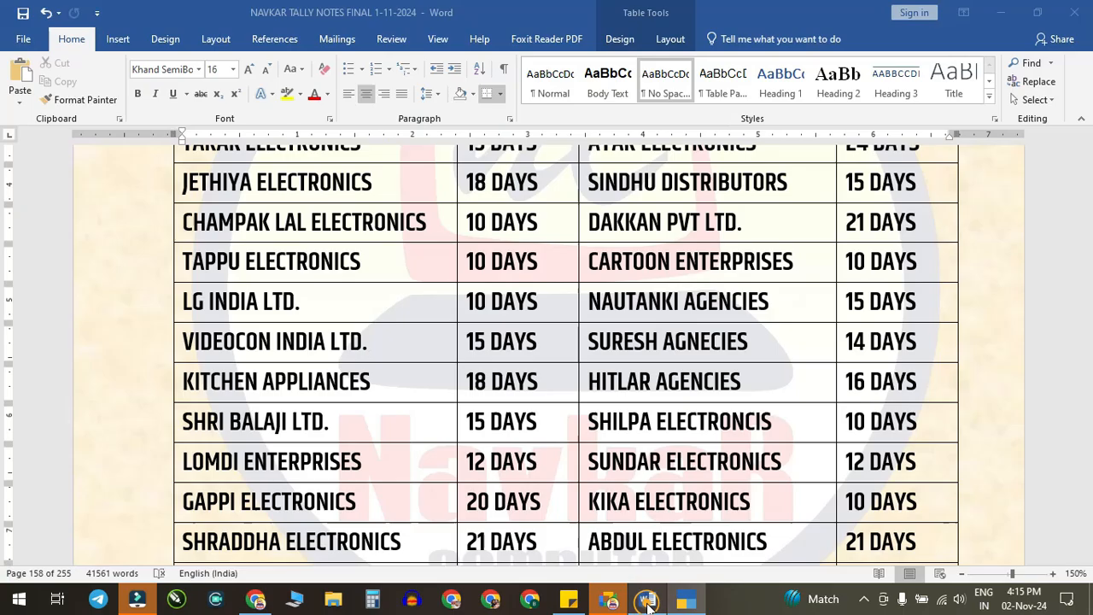
{"action": "scroll", "coordinate": [244, 375], "scroll_direction": "down", "scroll_amount": 1}
{"action": "left_click", "coordinate": [688, 594]}
{"action": "key", "text": "ctrl+a"}
Step: Set the default credit period of the VIDEOCON INDIA LTD. ledger to 15 days and save it
{"action": "type", "text": "vid"}
{"action": "key", "text": "Return"}
{"action": "key", "text": "Return"}
{"action": "key", "text": "Return"}
{"action": "key", "text": "Return"}
{"action": "key", "text": "Return"}
{"action": "type", "text": "15"}
{"action": "key", "text": "ctrl+a"}
Step: Check the notes and set the default credit period of the KITCHEN APPLIANCE ledger to 18 days in TallyPrime
{"action": "left_click", "coordinate": [649, 598]}
{"action": "scroll", "coordinate": [486, 268], "scroll_direction": "down", "scroll_amount": 1}
{"action": "left_click", "coordinate": [684, 601]}
{"action": "type", "text": "ki"}
{"action": "key", "text": "Down"}
{"action": "key", "text": "Down"}
{"action": "key", "text": "Return"}
{"action": "key", "text": "Return"}
{"action": "key", "text": "Return"}
{"action": "key", "text": "Return"}
{"action": "key", "text": "Return"}
{"action": "type", "text": "18"}
{"action": "key", "text": "Return"}
Step: Check the notes, set the default credit period of the SHRI BALAJI LTD ledger to 15 days in TallyPrime and save it
{"action": "left_click", "coordinate": [649, 598]}
{"action": "left_click", "coordinate": [672, 595]}
{"action": "type", "text": "shri"}
{"action": "key", "text": "Return"}
{"action": "key", "text": "Return"}
{"action": "key", "text": "Return"}
{"action": "key", "text": "Return"}
{"action": "key", "text": "Return"}
{"action": "type", "text": "15"}
{"action": "key", "text": "ctrl+a"}
Step: Check the notes, set the default credit period of the LOMDI ENTERPRISES ledger to 12 days in TallyPrime and save it
{"action": "left_click", "coordinate": [652, 598]}
{"action": "scroll", "coordinate": [259, 289], "scroll_direction": "down", "scroll_amount": 1}
{"action": "left_click", "coordinate": [688, 598]}
{"action": "type", "text": "lom"}
{"action": "key", "text": "Return"}
{"action": "key", "text": "Return"}
{"action": "key", "text": "Return"}
{"action": "key", "text": "Return"}
{"action": "key", "text": "Return"}
{"action": "type", "text": "12"}
{"action": "key", "text": "ctrl+a"}
Step: Check the notes, set the default credit period of the GAPPI ELECTRONICS ledger to 20 days in TallyPrime and save it
{"action": "left_click", "coordinate": [649, 599]}
{"action": "scroll", "coordinate": [442, 328], "scroll_direction": "down", "scroll_amount": 1}
{"action": "left_click", "coordinate": [687, 599]}
{"action": "type", "text": "gappi"}
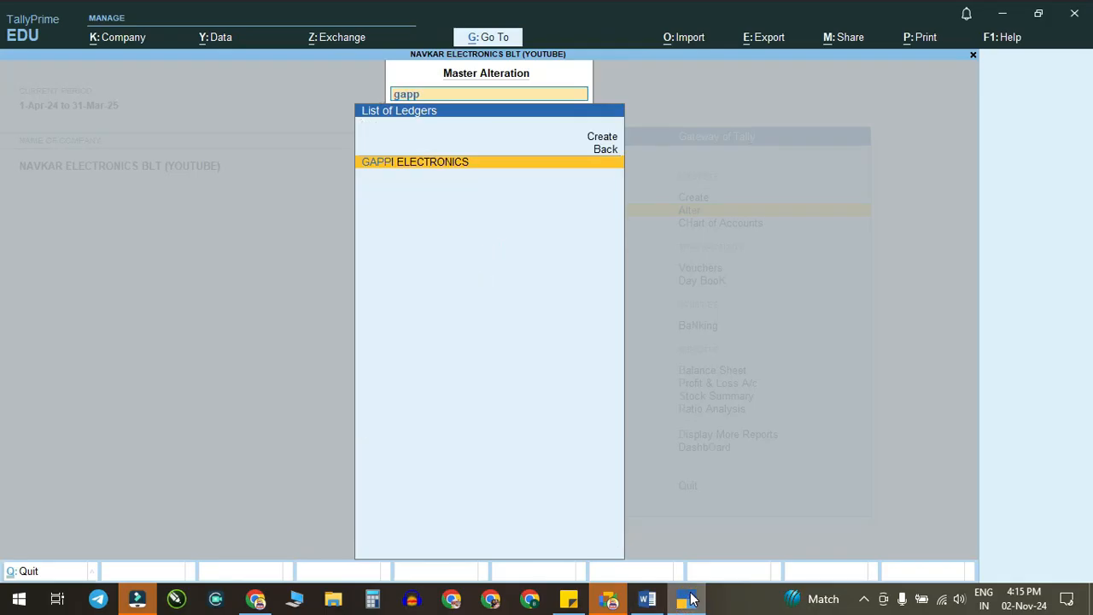
{"action": "key", "text": "Return"}
{"action": "key", "text": "Return"}
{"action": "key", "text": "Return"}
{"action": "key", "text": "Return"}
{"action": "key", "text": "Return"}
{"action": "type", "text": "20"}
{"action": "key", "text": "ctrl+a"}
Step: Check the notes, set the default credit period of the MAGAN ELECTRONICS ledger to 22 days in TallyPrime and save it
{"action": "left_click", "coordinate": [646, 600]}
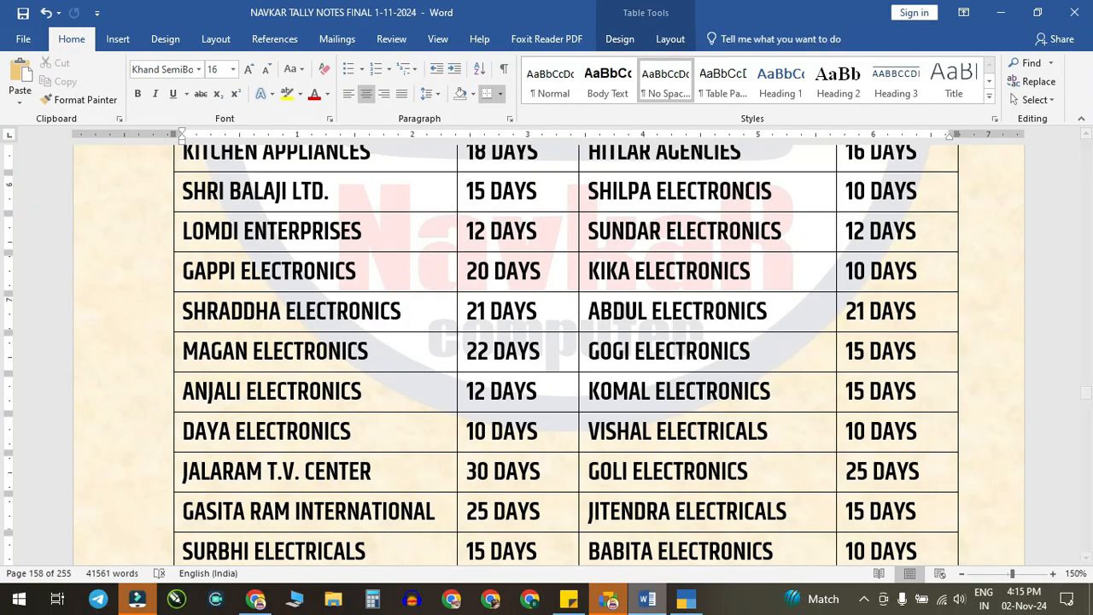
{"action": "left_click", "coordinate": [683, 599]}
{"action": "type", "text": "magan"}
{"action": "key", "text": "Return"}
{"action": "key", "text": "Return"}
{"action": "key", "text": "Return"}
{"action": "key", "text": "Return"}
{"action": "key", "text": "Return"}
{"action": "type", "text": "22"}
{"action": "key", "text": "Return"}
{"action": "key", "text": "ctrl+a"}
Step: Check the notes and alter the ANJALI ELECTRONICS ledger in TallyPrime with the 12-day default credit period listed there
{"action": "left_click", "coordinate": [647, 599]}
{"action": "left_click", "coordinate": [684, 598]}
{"action": "type", "text": "anjali"}
{"action": "key", "text": "Return"}
{"action": "key", "text": "Return"}
{"action": "key", "text": "Return"}
{"action": "key", "text": "Return"}
{"action": "key", "text": "Return"}
Step: Set the default credit period of the DAYA ELECTRONICS ledger to 10 days and return to the Word notes
{"action": "left_click", "coordinate": [685, 600]}
{"action": "type", "text": "day"}
{"action": "key", "text": "Return"}
{"action": "key", "text": "Return"}
{"action": "key", "text": "Return"}
{"action": "key", "text": "Return"}
{"action": "key", "text": "Return"}
{"action": "type", "text": "10"}
{"action": "key", "text": "Return"}
{"action": "left_click", "coordinate": [646, 598]}
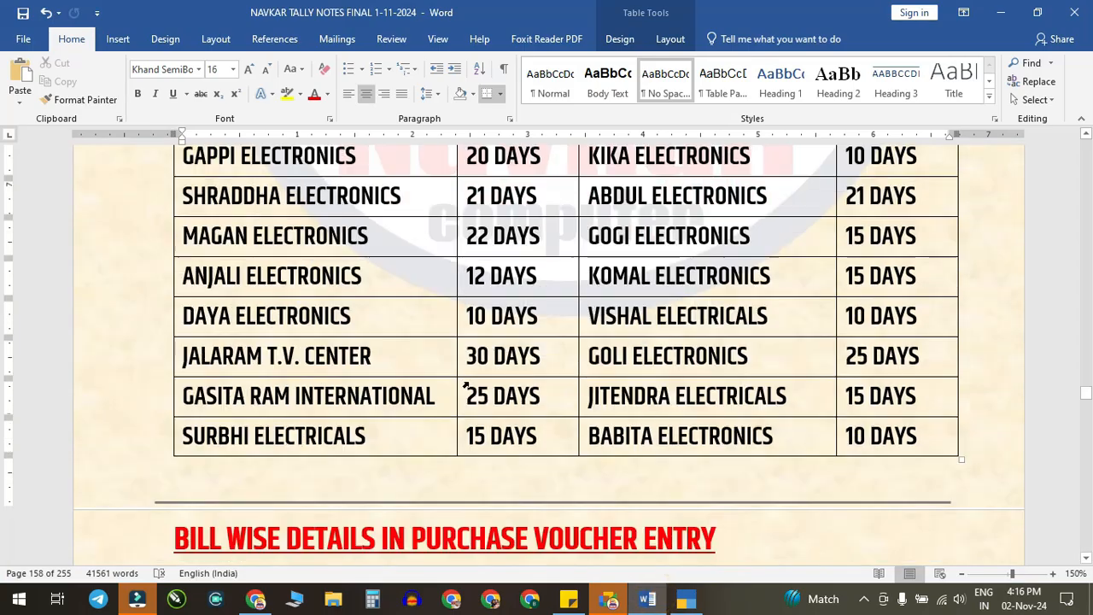
Step: Set the default credit period of the GASITA RAM INTERNATIONAL ledger to 25 days in TallyPrime, save it and return to the Word notes
{"action": "left_click", "coordinate": [695, 596]}
{"action": "type", "text": "gas"}
{"action": "key", "text": "Return"}
{"action": "key", "text": "Return"}
{"action": "key", "text": "Return"}
{"action": "key", "text": "Return"}
{"action": "key", "text": "Return"}
{"action": "type", "text": "25"}
{"action": "key", "text": "Return"}
{"action": "key", "text": "ctrl+a"}
{"action": "left_click", "coordinate": [648, 597]}
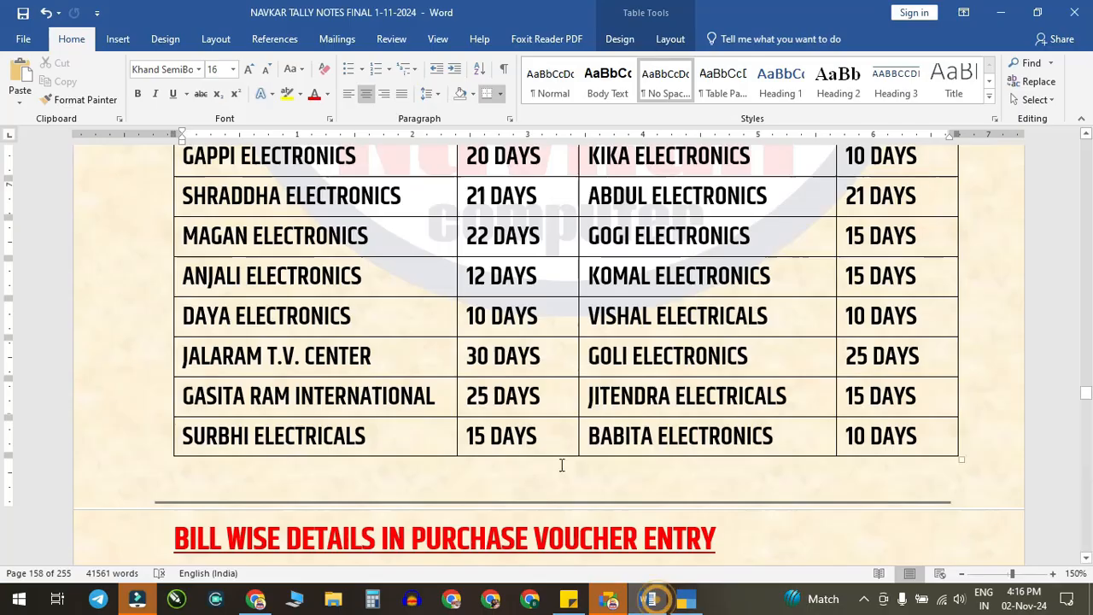
Step: Check the second party column in the notes, set the AYAR ELECTRONICS ledger's default credit period to 24 days in TallyPrime and save it
{"action": "scroll", "coordinate": [546, 341], "scroll_direction": "down", "scroll_amount": 10}
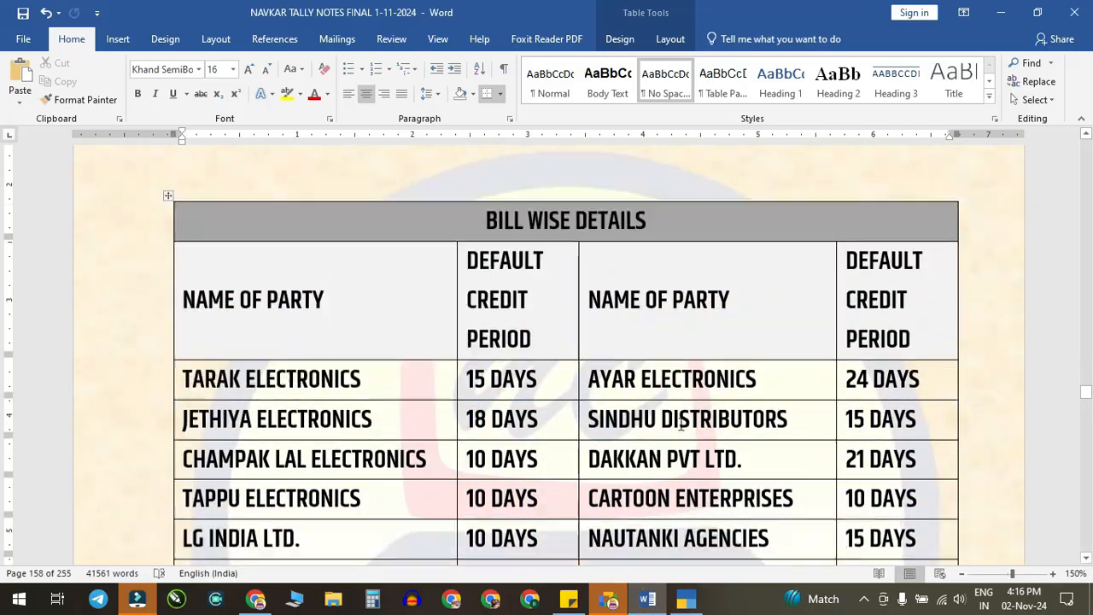
{"action": "left_click", "coordinate": [685, 600]}
{"action": "type", "text": "s"}
{"action": "key", "text": "BackSpace"}
{"action": "type", "text": "ay"}
{"action": "key", "text": "Return"}
{"action": "key", "text": "Return"}
{"action": "key", "text": "Return"}
{"action": "key", "text": "Return"}
{"action": "key", "text": "Return"}
{"action": "type", "text": "24"}
{"action": "key", "text": "Return"}
{"action": "key", "text": "ctrl+a"}
{"action": "key", "text": "super"}
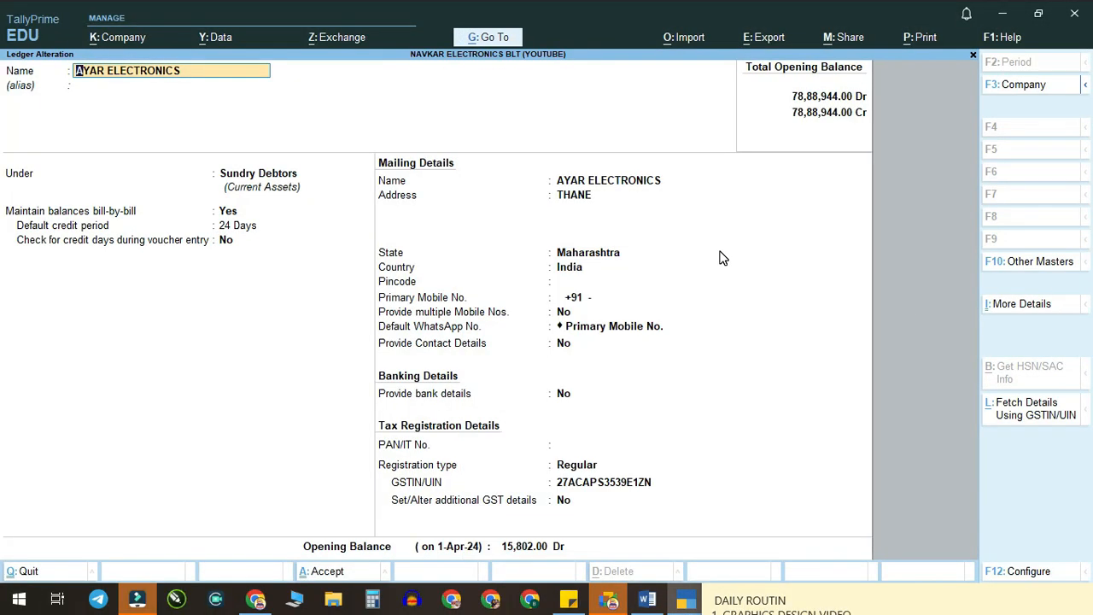
{"action": "key", "text": "ctrl+a"}
{"action": "left_click", "coordinate": [646, 598]}
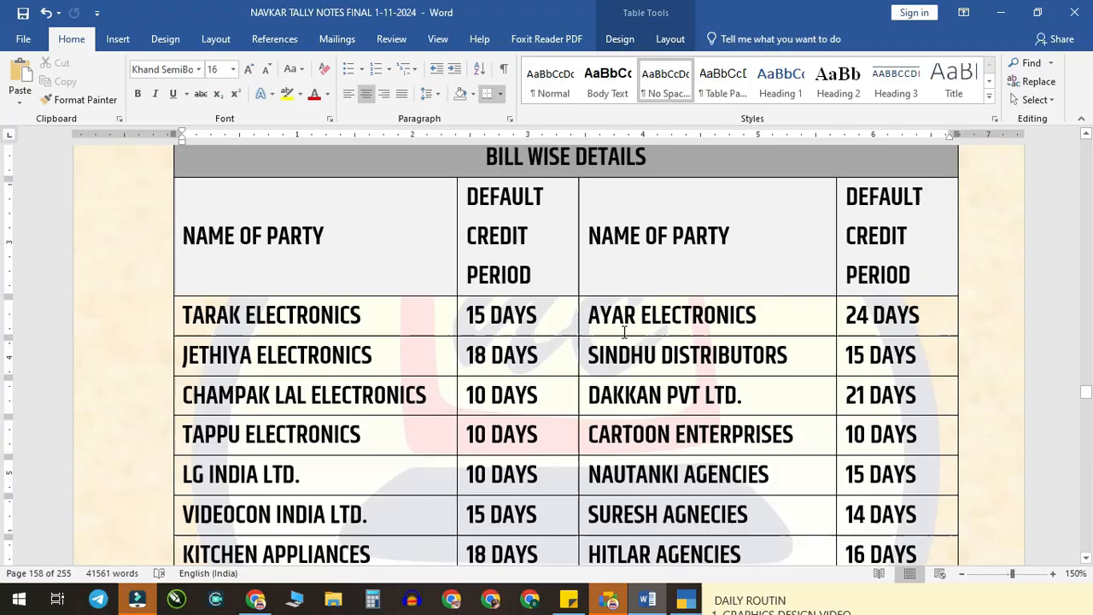
Step: Set the default credit period of the SINDHU DISTRIBUTORS ledger to 15 days in TallyPrime, save it and return to the Word notes
{"action": "left_click", "coordinate": [685, 601]}
{"action": "type", "text": "sin"}
{"action": "key", "text": "Return"}
{"action": "key", "text": "Return"}
{"action": "key", "text": "Return"}
{"action": "key", "text": "Return"}
{"action": "key", "text": "Return"}
{"action": "type", "text": "15"}
{"action": "key", "text": "Return"}
{"action": "key", "text": "ctrl+a"}
{"action": "left_click", "coordinate": [647, 600]}
Step: Set the default credit period of the DAKKAN PVT LTD. ledger to 21 days in TallyPrime, save it and return to the Word notes
{"action": "left_click", "coordinate": [684, 604]}
{"action": "type", "text": "dak"}
{"action": "key", "text": "Return"}
{"action": "key", "text": "Return"}
{"action": "key", "text": "Return"}
{"action": "key", "text": "Return"}
{"action": "key", "text": "Return"}
{"action": "type", "text": "21"}
{"action": "key", "text": "Return"}
{"action": "key", "text": "ctrl+a"}
{"action": "left_click", "coordinate": [647, 600]}
Step: Set the default credit period of the CARTOON ENTERPRISES ledger to 10 days in TallyPrime, save it and return to the Word notes
{"action": "left_click", "coordinate": [683, 608]}
{"action": "type", "text": "car"}
{"action": "key", "text": "Return"}
{"action": "key", "text": "Return"}
{"action": "key", "text": "Return"}
{"action": "key", "text": "Return"}
{"action": "key", "text": "Return"}
{"action": "type", "text": "10"}
{"action": "key", "text": "Return"}
{"action": "key", "text": "ctrl+a"}
{"action": "left_click", "coordinate": [647, 599]}
Step: Set the default credit period of the NAUTANKI AGENCIES ledger to 15 days in TallyPrime, save it and return to the Word notes
{"action": "left_click", "coordinate": [683, 608]}
{"action": "type", "text": "nau"}
{"action": "key", "text": "Return"}
{"action": "key", "text": "Return"}
{"action": "key", "text": "Return"}
{"action": "key", "text": "Return"}
{"action": "key", "text": "Return"}
{"action": "type", "text": "15"}
{"action": "key", "text": "Return"}
{"action": "key", "text": "ctrl+a"}
{"action": "left_click", "coordinate": [647, 599]}
{"action": "scroll", "coordinate": [734, 386], "scroll_direction": "down", "scroll_amount": 1}
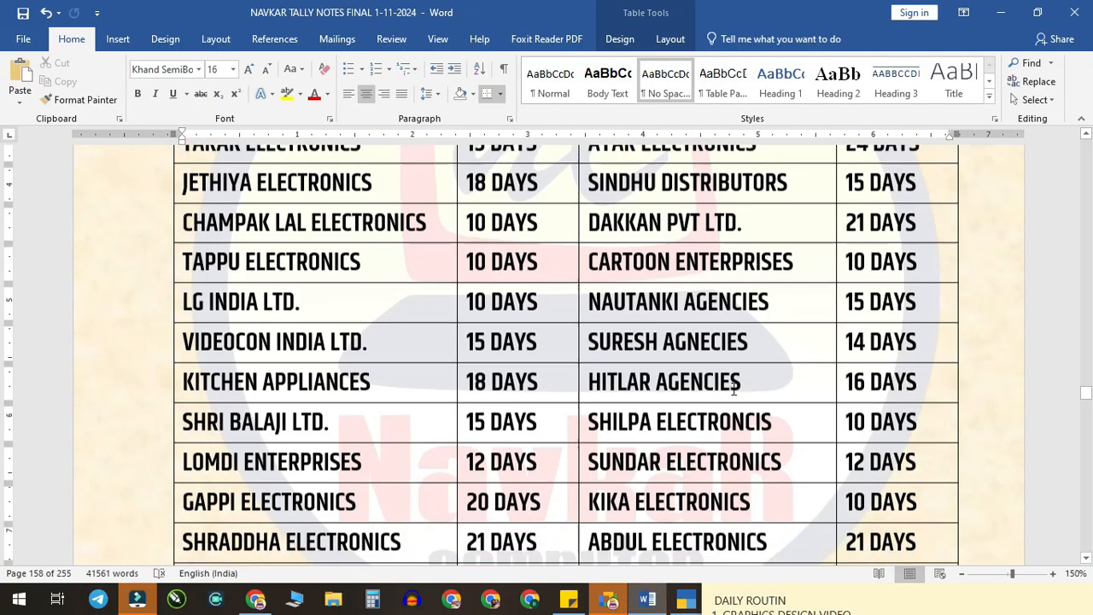
{"action": "left_click", "coordinate": [680, 599]}
{"action": "type", "text": "su"}
{"action": "left_click", "coordinate": [647, 599]}
{"action": "left_click", "coordinate": [683, 601]}
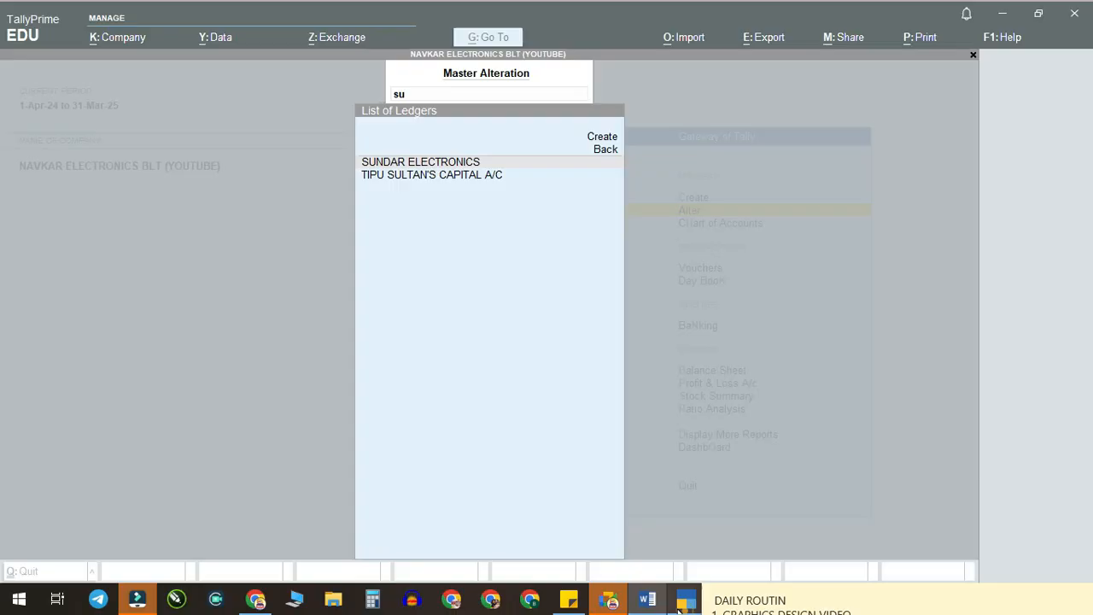
{"action": "key", "text": "BackSpace"}
{"action": "key", "text": "BackSpace"}
Step: Set the default credit period of the HITLAR AGENCIES ledger to 16 days, save it and return to the Word notes
{"action": "type", "text": "hit"}
{"action": "key", "text": "Return"}
{"action": "key", "text": "Return"}
{"action": "key", "text": "Return"}
{"action": "key", "text": "Return"}
{"action": "key", "text": "Return"}
{"action": "type", "text": "16"}
{"action": "key", "text": "Return"}
{"action": "key", "text": "ctrl+a"}
{"action": "left_click", "coordinate": [647, 599]}
Step: Check the notes and alter the SUNDAR ELECTRONICS ledger in TallyPrime with the 12-day default credit period listed there
{"action": "scroll", "coordinate": [734, 386], "scroll_direction": "down", "scroll_amount": 1}
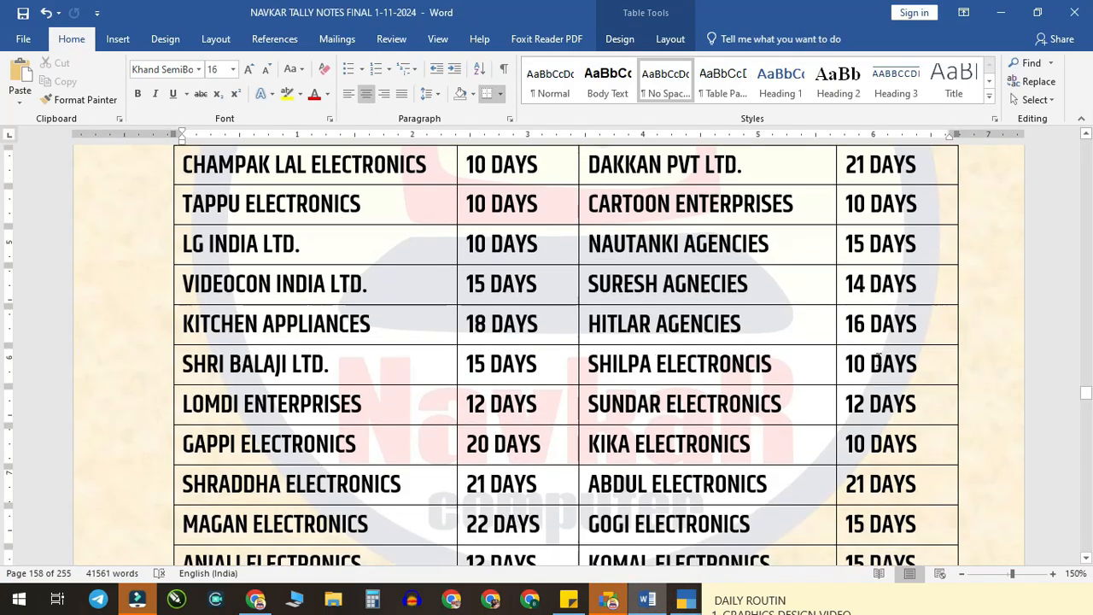
{"action": "left_click", "coordinate": [683, 601]}
{"action": "type", "text": "su"}
{"action": "key", "text": "Return"}
{"action": "key", "text": "Return"}
{"action": "key", "text": "Return"}
{"action": "key", "text": "Return"}
{"action": "key", "text": "Return"}
{"action": "key", "text": "ctrl+a"}
{"action": "left_click", "coordinate": [648, 600]}
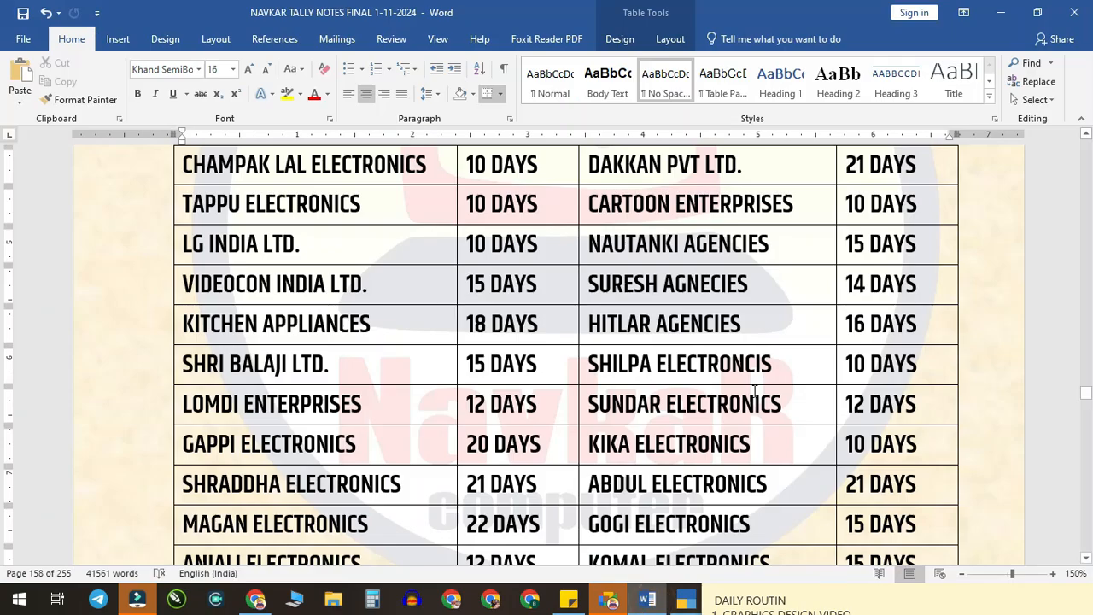
Step: Check the notes, set the default credit period of the KIKA ELECTRONICS ledger to 10 days in TallyPrime and save it
{"action": "scroll", "coordinate": [754, 396], "scroll_direction": "down", "scroll_amount": 1}
{"action": "left_click", "coordinate": [681, 601]}
{"action": "type", "text": "kik"}
{"action": "key", "text": "Return"}
{"action": "key", "text": "Return"}
{"action": "key", "text": "Return"}
{"action": "key", "text": "Return"}
{"action": "key", "text": "Return"}
{"action": "type", "text": "10"}
{"action": "key", "text": "Return"}
{"action": "key", "text": "ctrl+a"}
{"action": "left_click", "coordinate": [647, 599]}
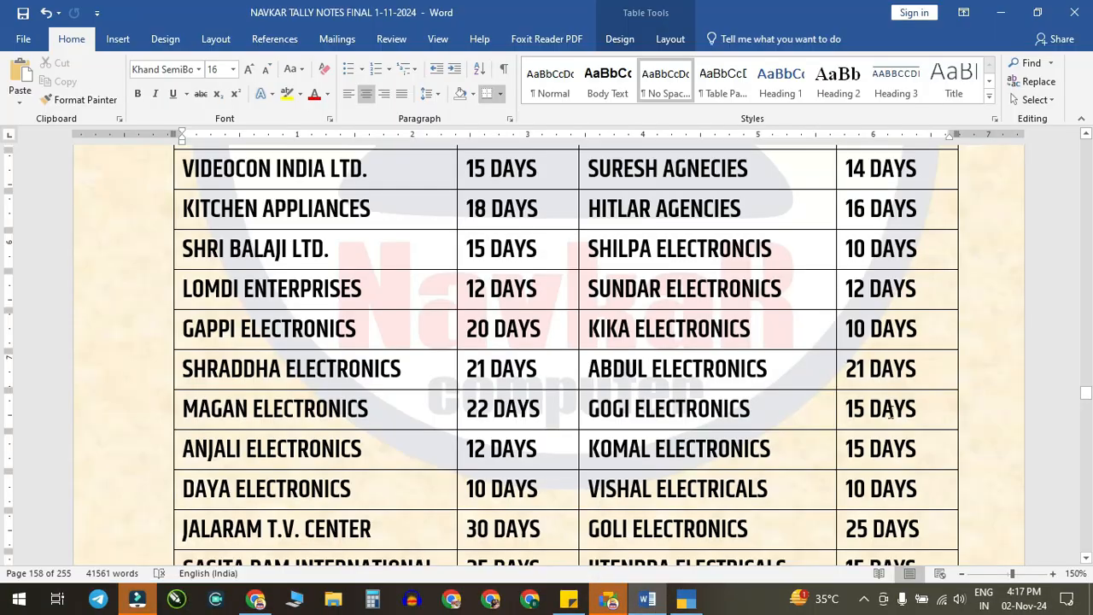
Step: Set the default credit period of the ABDUL ELECTRONICS ledger to 21 days in TallyPrime, save it and return to the Word notes
{"action": "left_click", "coordinate": [683, 601]}
{"action": "type", "text": "ab"}
{"action": "key", "text": "Return"}
{"action": "key", "text": "Return"}
{"action": "key", "text": "Return"}
{"action": "key", "text": "Return"}
{"action": "key", "text": "Return"}
{"action": "type", "text": "21"}
{"action": "key", "text": "ctrl+a"}
{"action": "left_click", "coordinate": [647, 600]}
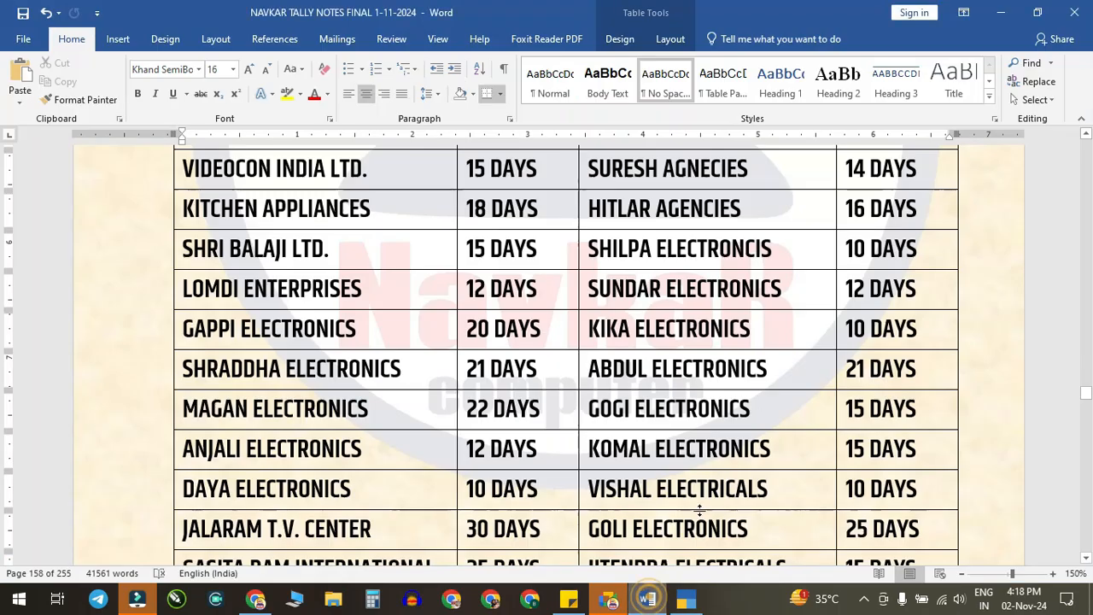
Step: Set the default credit period of the GOGI ELECTRONICS ledger to 15 days in TallyPrime, save it and return to the Word notes
{"action": "left_click", "coordinate": [683, 601]}
{"action": "type", "text": "go"}
{"action": "key", "text": "Down"}
{"action": "key", "text": "Down"}
{"action": "key", "text": "Up"}
{"action": "key", "text": "Up"}
{"action": "key", "text": "Return"}
{"action": "key", "text": "Return"}
{"action": "key", "text": "Return"}
{"action": "key", "text": "Return"}
{"action": "key", "text": "Return"}
{"action": "type", "text": "15"}
{"action": "key", "text": "Return"}
{"action": "key", "text": "ctrl+a"}
{"action": "left_click", "coordinate": [650, 599]}
Step: Alter the KOMAL ELECTRONICS ledger in TallyPrime with a 15-day default credit period, save it and return to the Word notes
{"action": "left_click", "coordinate": [684, 601]}
{"action": "type", "text": "ko"}
{"action": "key", "text": "Return"}
{"action": "key", "text": "Return"}
{"action": "key", "text": "Return"}
{"action": "key", "text": "Return"}
{"action": "key", "text": "Return"}
{"action": "type", "text": "15"}
{"action": "key", "text": "Return"}
{"action": "key", "text": "ctrl+a"}
{"action": "left_click", "coordinate": [647, 599]}
Step: Set the default credit period of the GOLI ELECTRONICS ledger to 30 days in TallyPrime, save it and go back to the Word notes
{"action": "left_click", "coordinate": [684, 599]}
{"action": "type", "text": "vi"}
{"action": "left_click", "coordinate": [647, 600]}
{"action": "left_click", "coordinate": [649, 599]}
{"action": "key", "text": "BackSpace"}
{"action": "key", "text": "BackSpace"}
{"action": "type", "text": "gol"}
{"action": "key", "text": "Return"}
{"action": "key", "text": "Return"}
{"action": "key", "text": "Return"}
{"action": "key", "text": "Return"}
{"action": "key", "text": "Return"}
{"action": "type", "text": "30"}
{"action": "key", "text": "Return"}
{"action": "key", "text": "ctrl+a"}
{"action": "left_click", "coordinate": [647, 599]}
Step: Set the default credit period of the BABITA ELECTRONICS ledger to 10 days in TallyPrime, save it and check the end of the Word party table
{"action": "left_click", "coordinate": [687, 603]}
{"action": "key", "text": "Return"}
{"action": "type", "text": "10"}
{"action": "key", "text": "Return"}
{"action": "key", "text": "Return"}
{"action": "key", "text": "ctrl+a"}
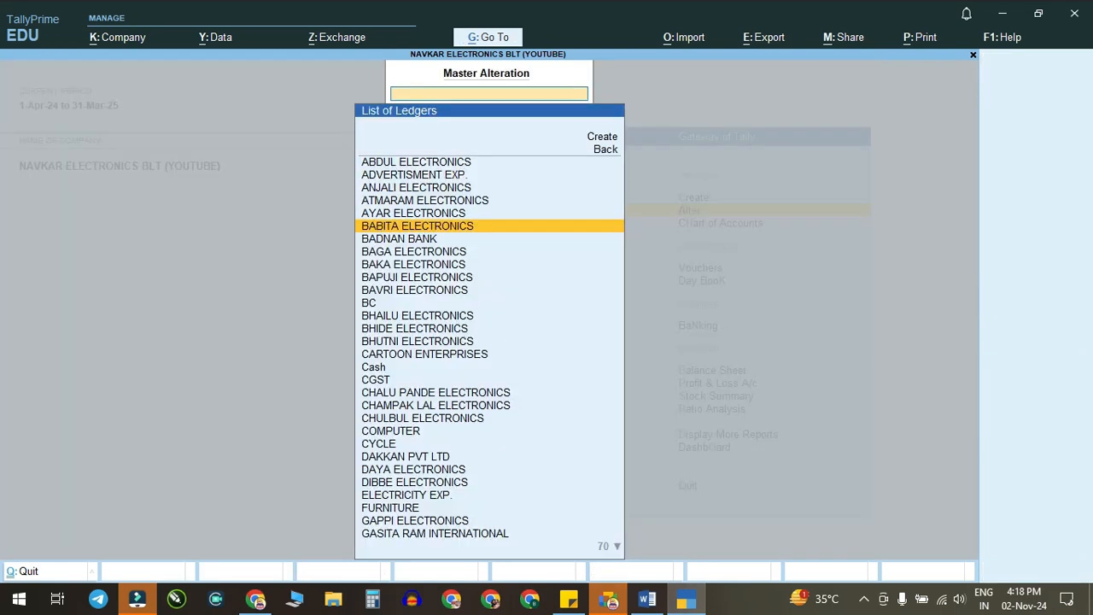
{"action": "left_click", "coordinate": [647, 599]}
{"action": "scroll", "coordinate": [740, 459], "scroll_direction": "down", "scroll_amount": 3}
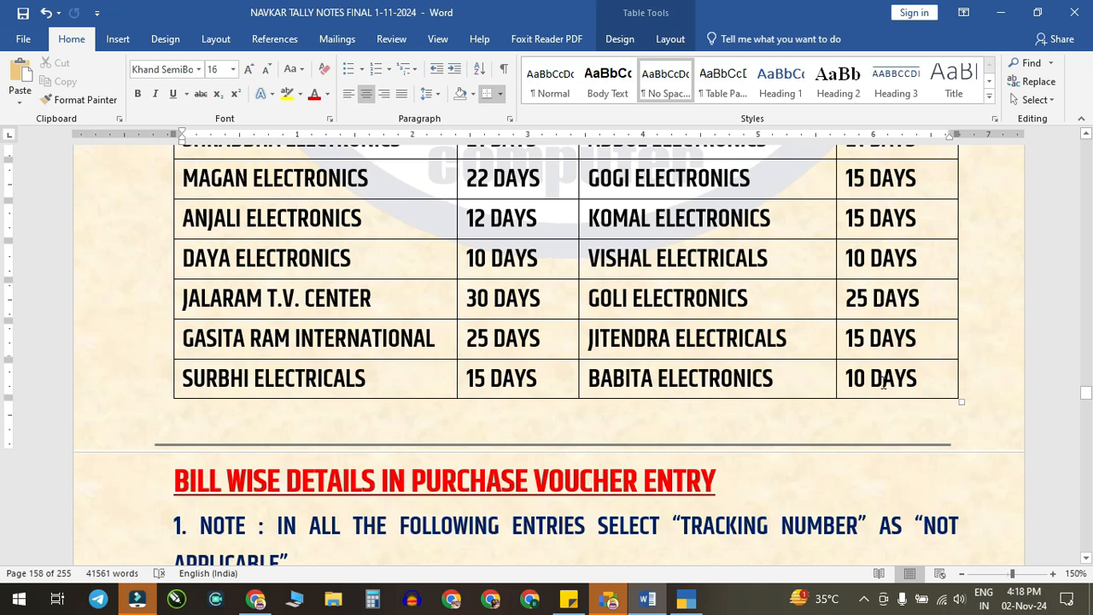
{"action": "left_click", "coordinate": [685, 599]}
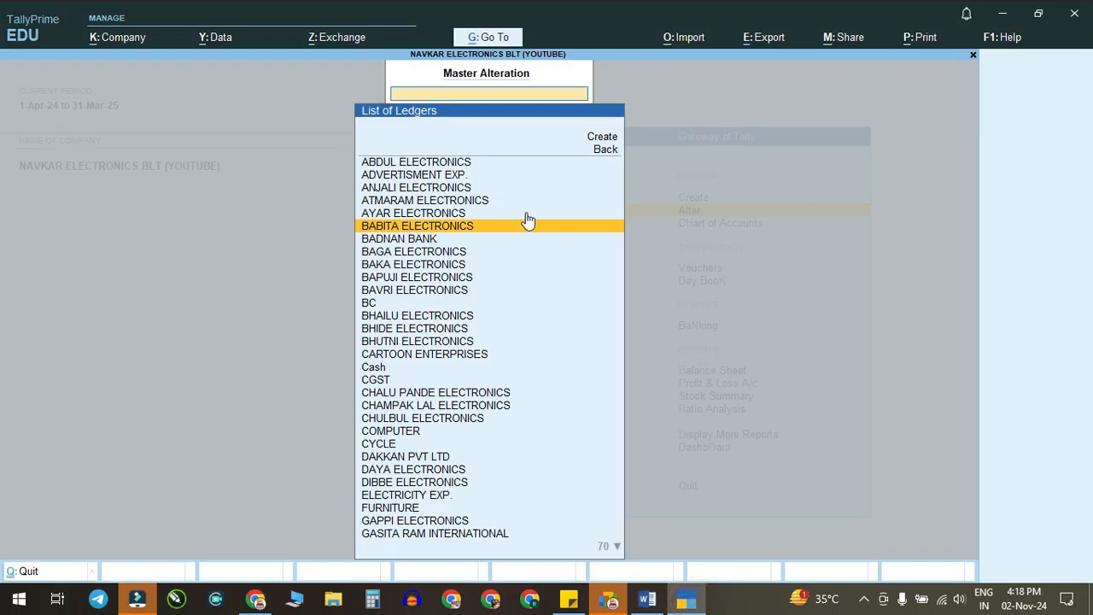
{"action": "left_click", "coordinate": [647, 599]}
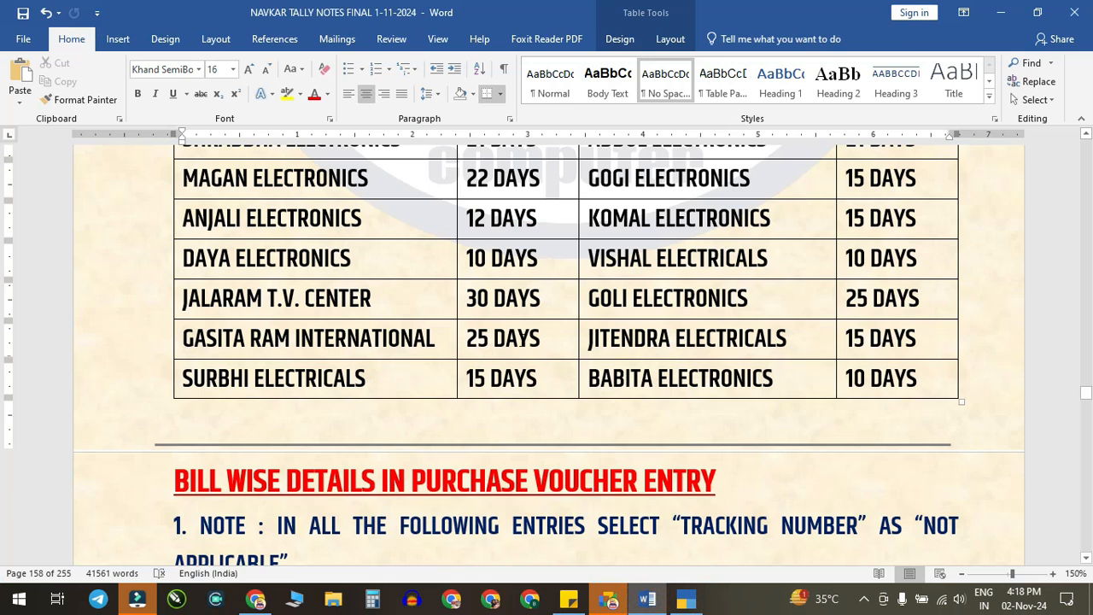
Step: Delete the extra blank lines between note 3 and the BILL WISE DETAILS table in the Word notes
{"action": "scroll", "coordinate": [525, 359], "scroll_direction": "up", "scroll_amount": 5}
{"action": "scroll", "coordinate": [525, 358], "scroll_direction": "up", "scroll_amount": 8}
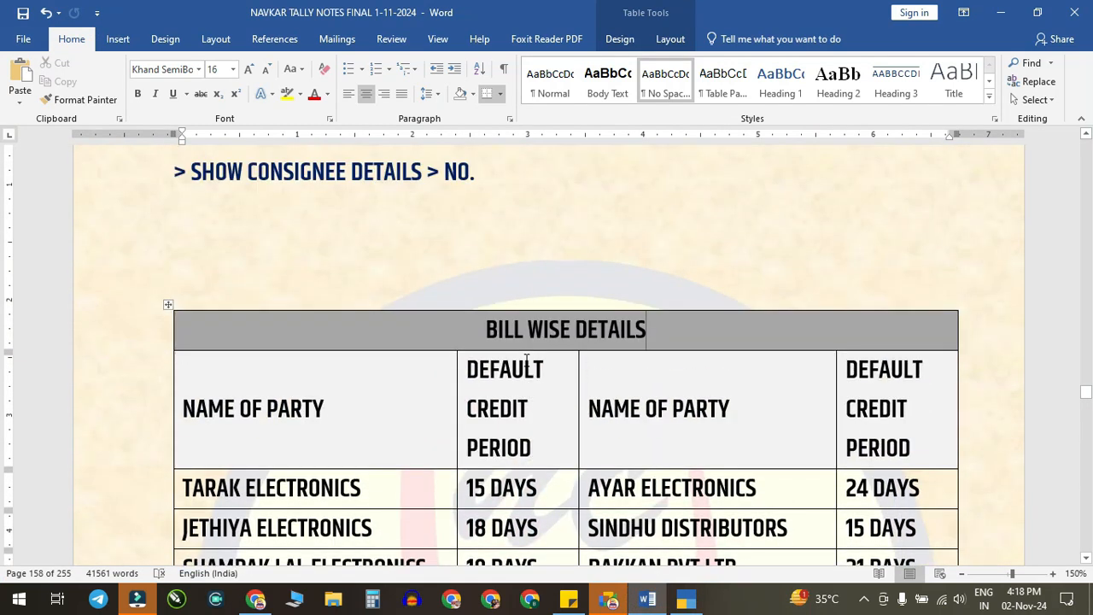
{"action": "scroll", "coordinate": [525, 361], "scroll_direction": "down", "scroll_amount": 1}
{"action": "scroll", "coordinate": [488, 353], "scroll_direction": "up", "scroll_amount": 3}
{"action": "left_click", "coordinate": [194, 341]}
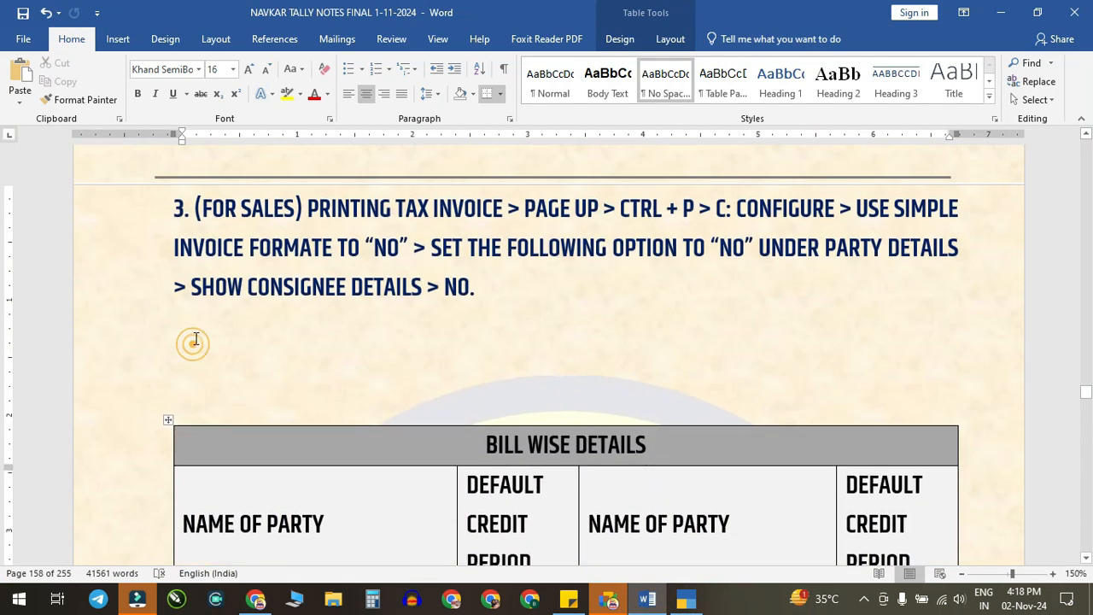
{"action": "key", "text": "Delete"}
{"action": "key", "text": "Delete"}
{"action": "scroll", "coordinate": [200, 333], "scroll_direction": "down", "scroll_amount": 1}
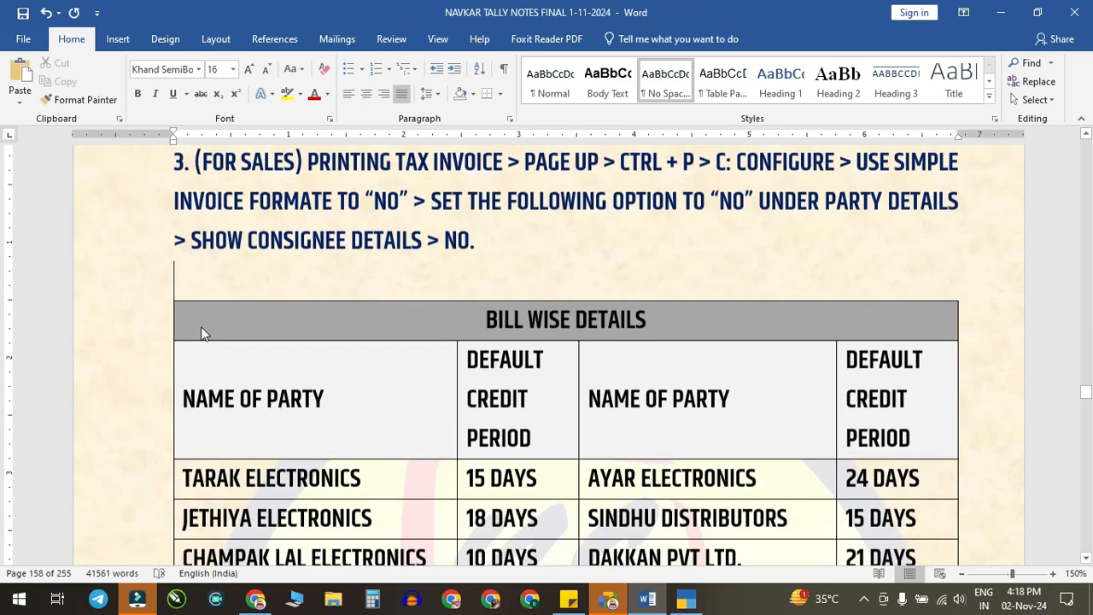
Step: Examine the BILL WISE DETAILS IN PURCHASE VOUCHER ENTRY heading that follows the party table in the notes
{"action": "scroll", "coordinate": [201, 327], "scroll_direction": "down", "scroll_amount": 20}
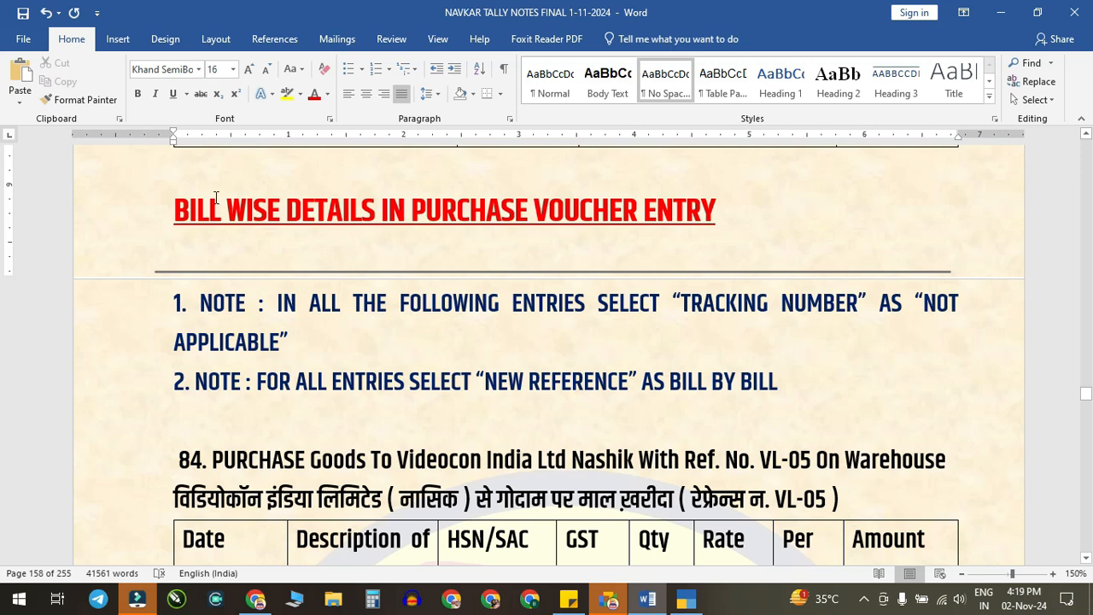
{"action": "left_click_drag", "start_coordinate": [173, 211], "coordinate": [680, 211]}
{"action": "left_click_drag", "start_coordinate": [411, 210], "coordinate": [642, 210]}
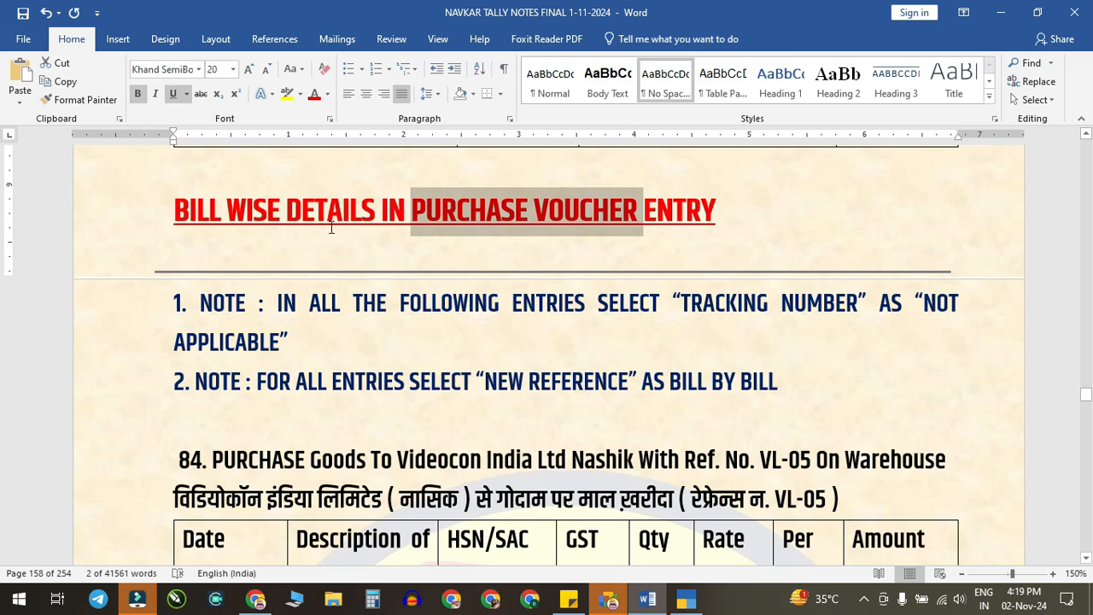
{"action": "left_click", "coordinate": [483, 215]}
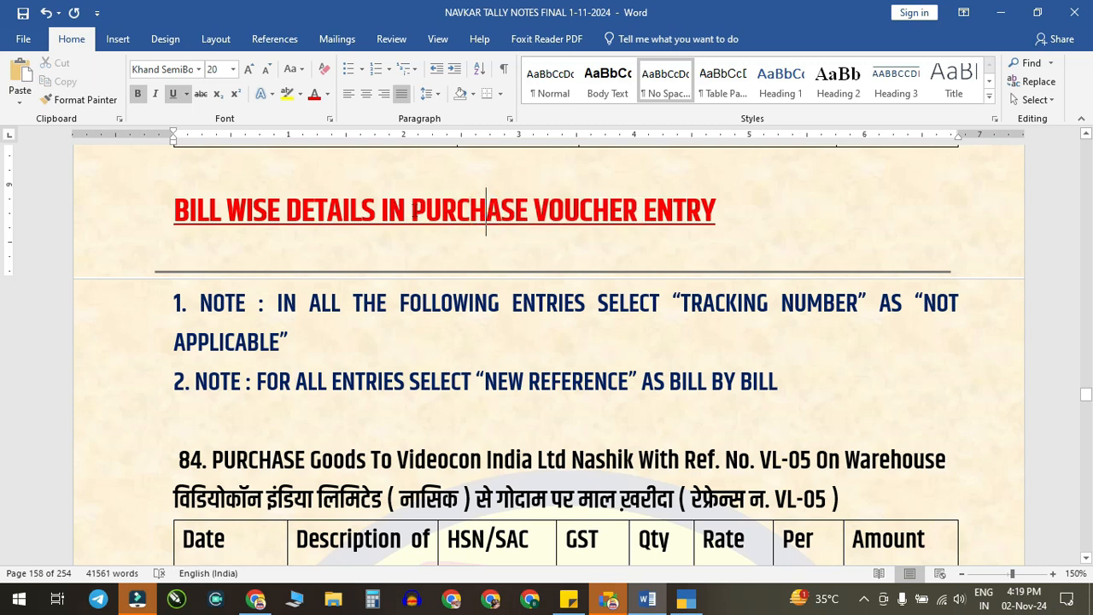
{"action": "left_click_drag", "start_coordinate": [411, 207], "coordinate": [717, 212]}
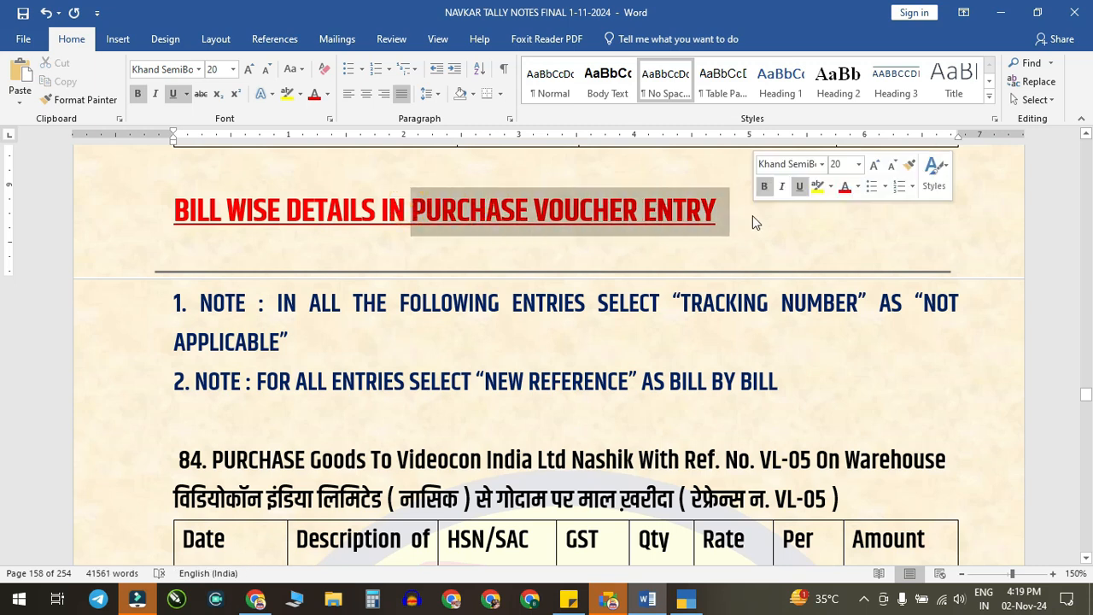
{"action": "left_click", "coordinate": [386, 352]}
Step: Read the notes on the tracking number and bill-by-bill reference, and the details of purchase entry 84 from Videocon India Ltd
{"action": "scroll", "coordinate": [290, 350], "scroll_direction": "down", "scroll_amount": 1}
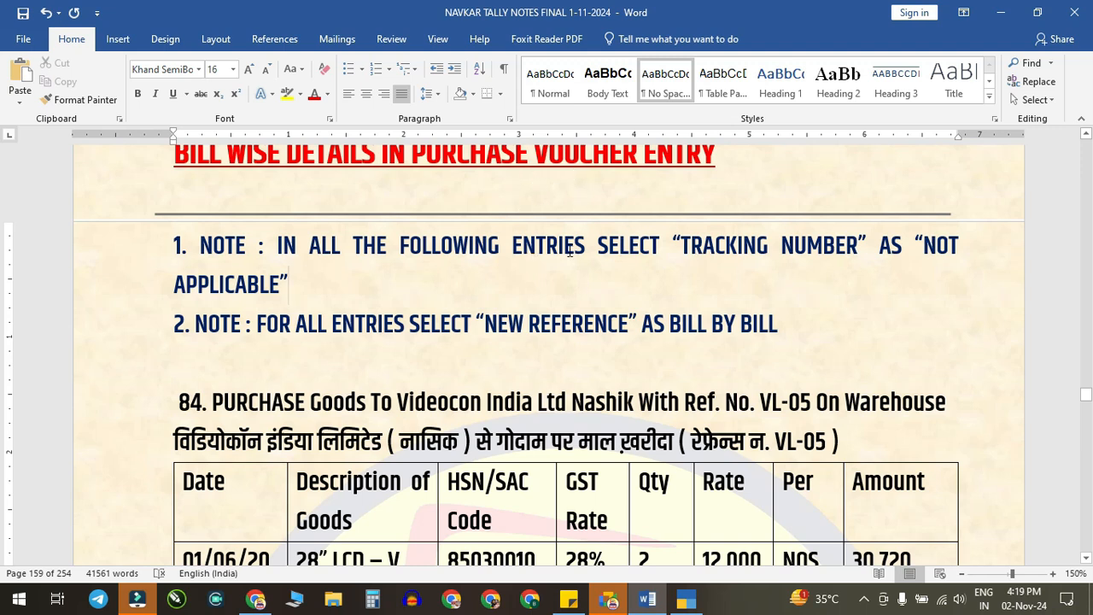
{"action": "left_click_drag", "start_coordinate": [674, 243], "coordinate": [877, 254]}
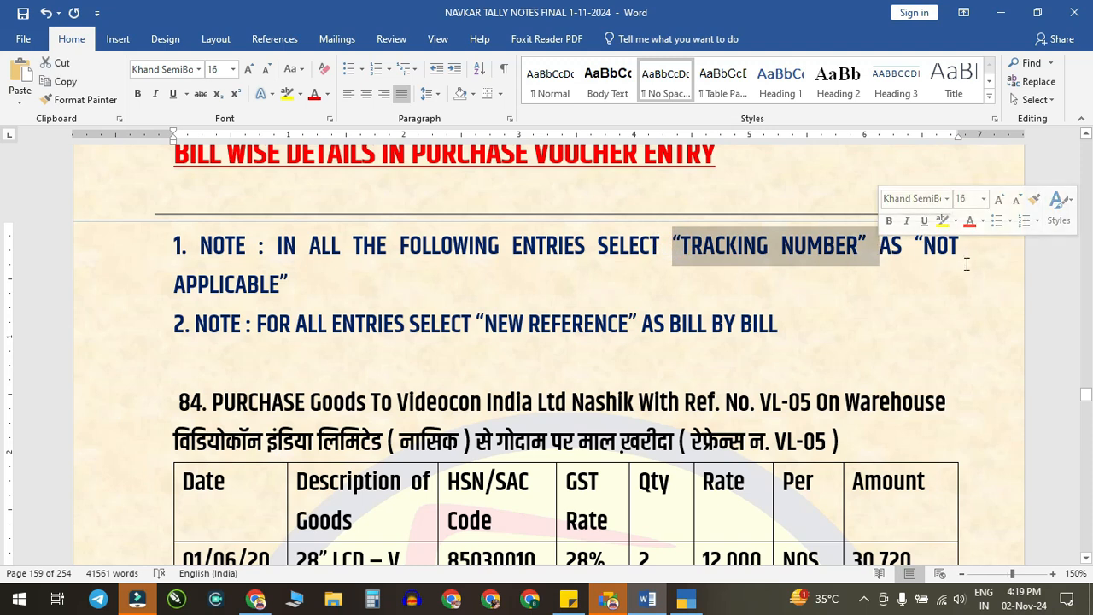
{"action": "left_click_drag", "start_coordinate": [174, 285], "coordinate": [289, 285]}
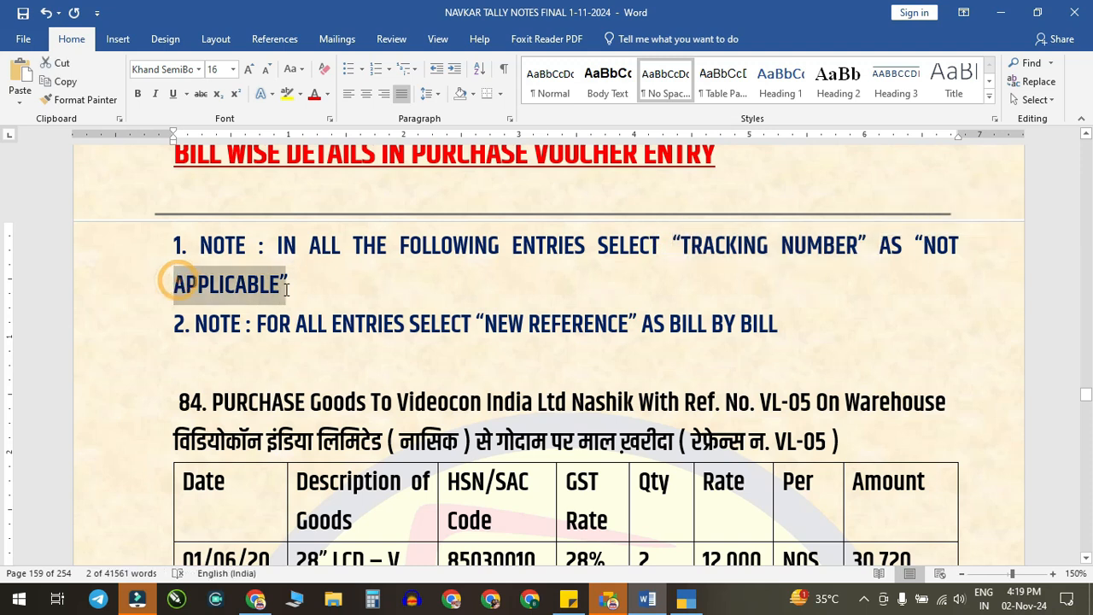
{"action": "left_click_drag", "start_coordinate": [920, 245], "coordinate": [956, 258]}
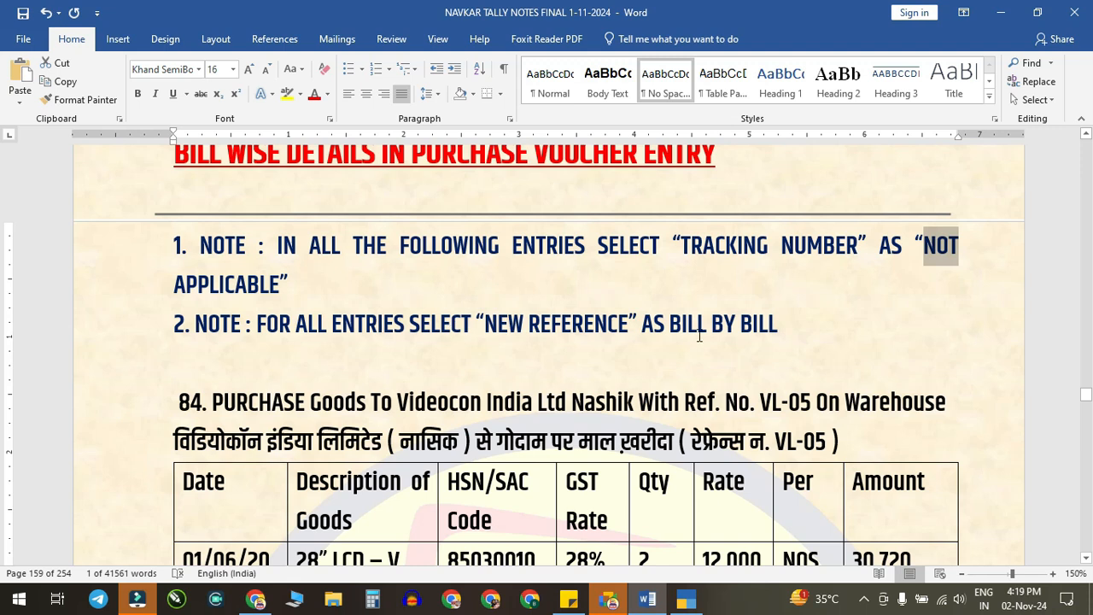
{"action": "left_click_drag", "start_coordinate": [485, 323], "coordinate": [621, 327]}
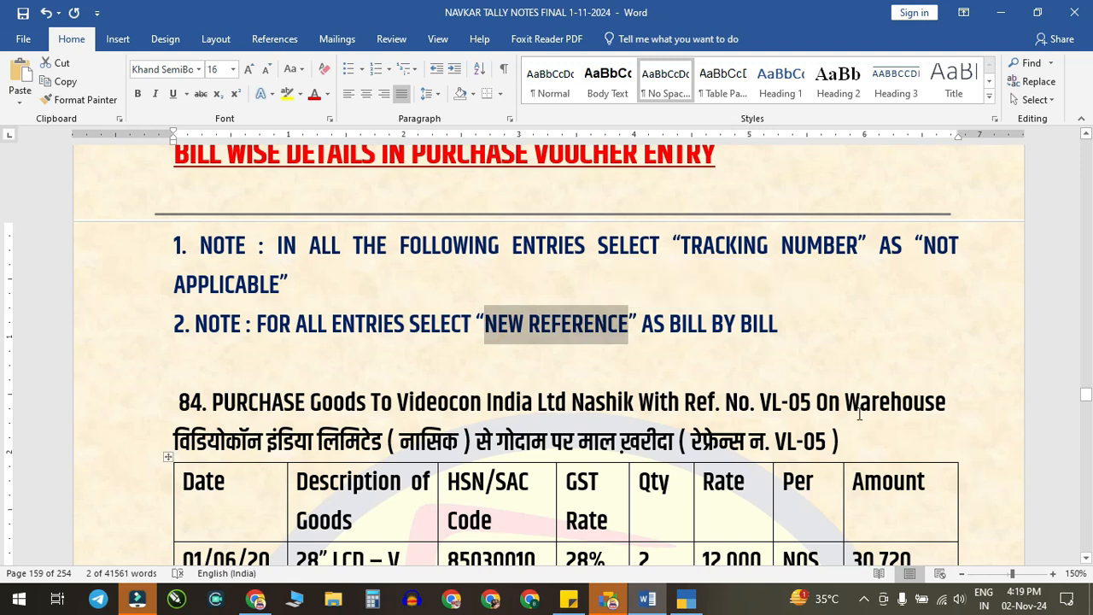
{"action": "left_click_drag", "start_coordinate": [724, 395], "coordinate": [860, 395]}
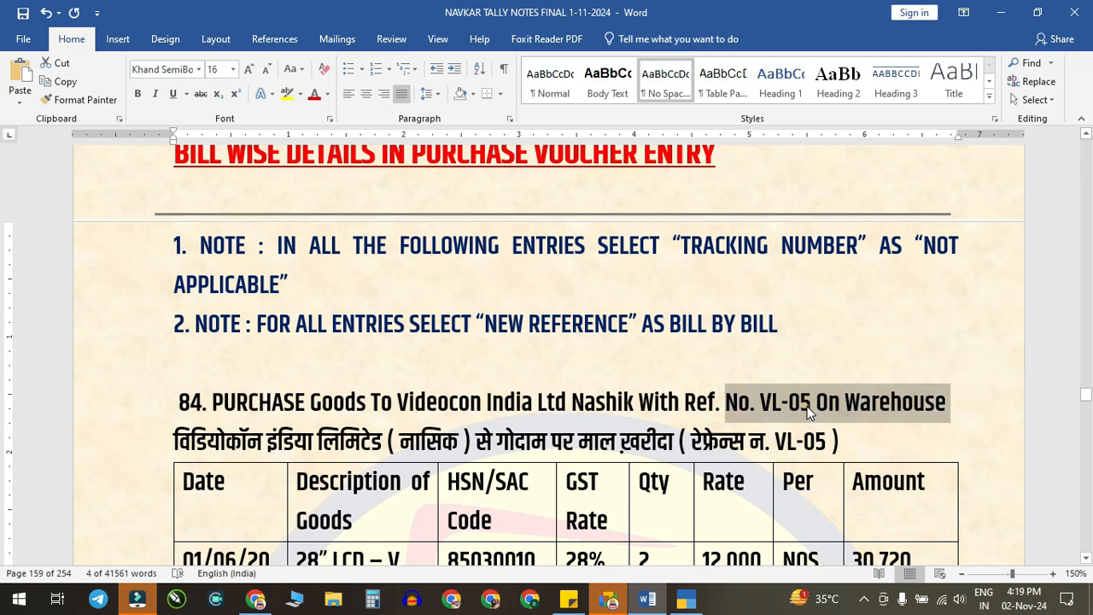
{"action": "left_click", "coordinate": [809, 405]}
{"action": "left_click_drag", "start_coordinate": [478, 324], "coordinate": [630, 326]}
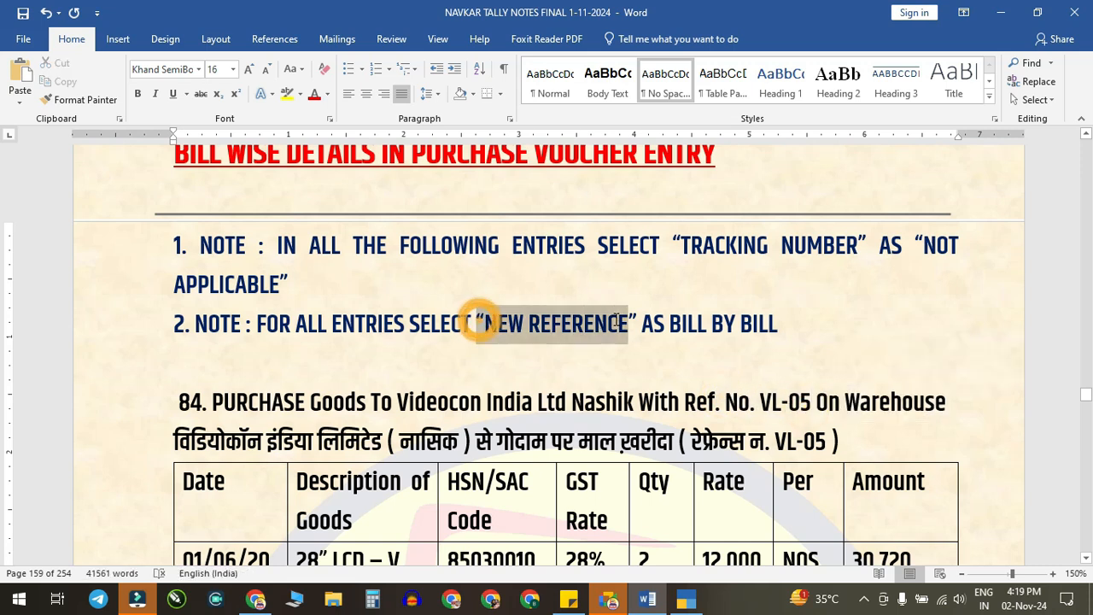
{"action": "left_click", "coordinate": [487, 427]}
{"action": "scroll", "coordinate": [487, 427], "scroll_direction": "down", "scroll_amount": 5}
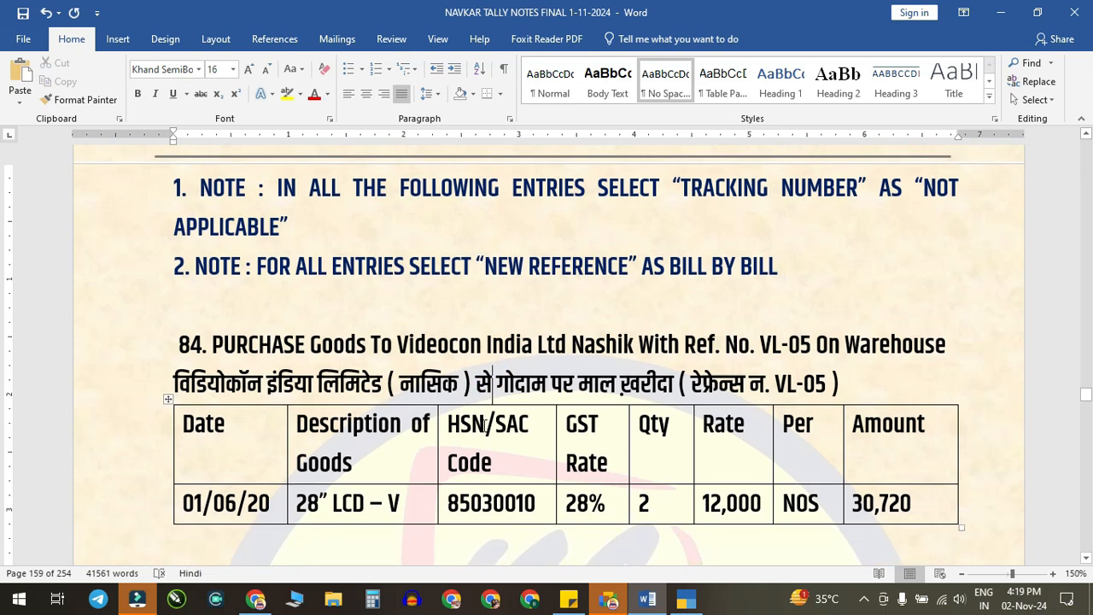
{"action": "scroll", "coordinate": [461, 335], "scroll_direction": "down", "scroll_amount": 2}
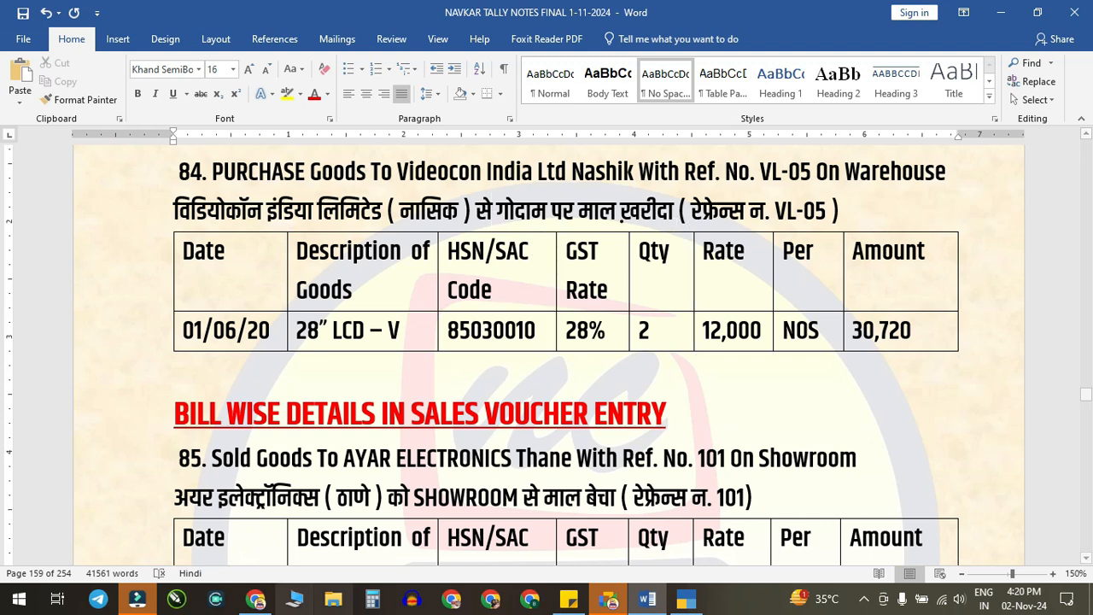
Step: Switch to TallyPrime, leave the ledger alteration list and open a new Purchase voucher
{"action": "left_click", "coordinate": [690, 601]}
{"action": "key", "text": "Escape"}
{"action": "key", "text": "Escape"}
{"action": "key", "text": "Down"}
{"action": "key", "text": "Down"}
{"action": "key", "text": "Down"}
{"action": "key", "text": "Up"}
{"action": "key", "text": "Return"}
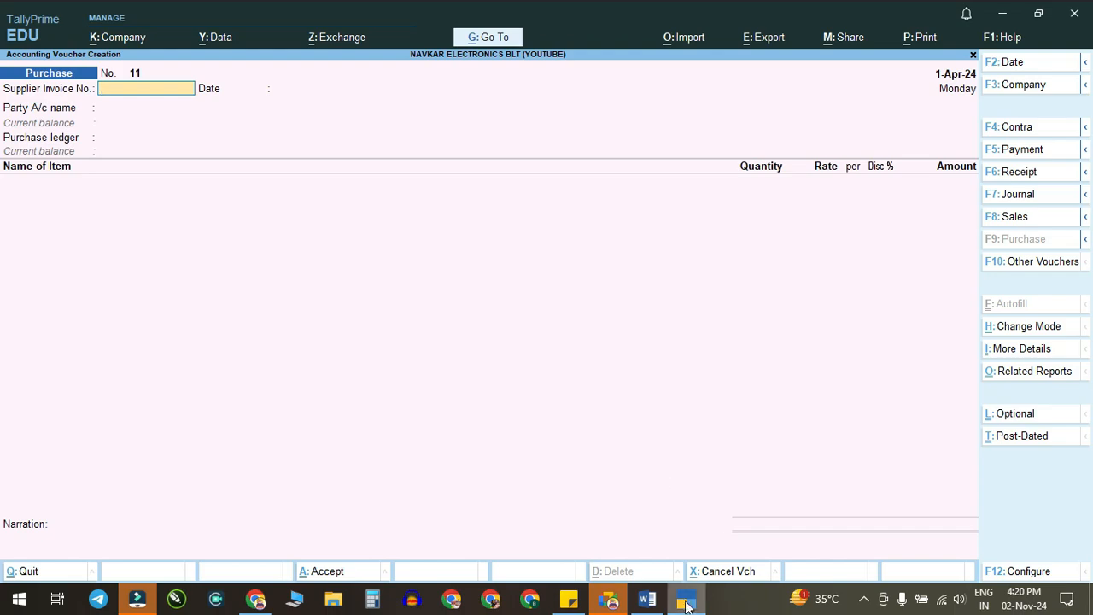
Step: Copy reference VL-05 from the Word notes into the voucher's supplier invoice number and select VIDEOCON INDA LTD as the party
{"action": "left_click", "coordinate": [656, 597]}
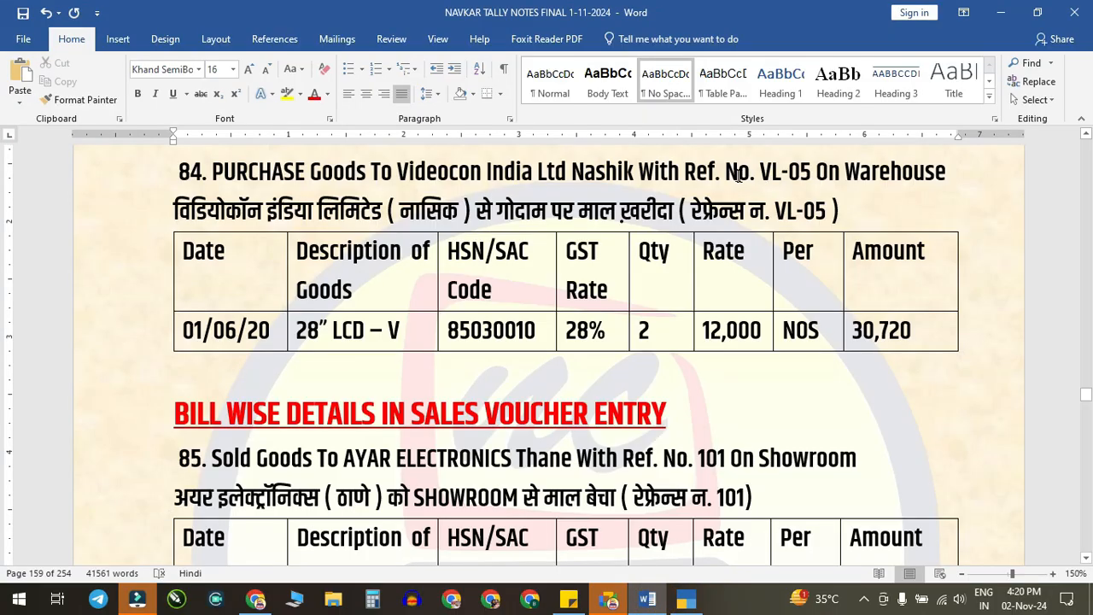
{"action": "double_click", "coordinate": [783, 172]}
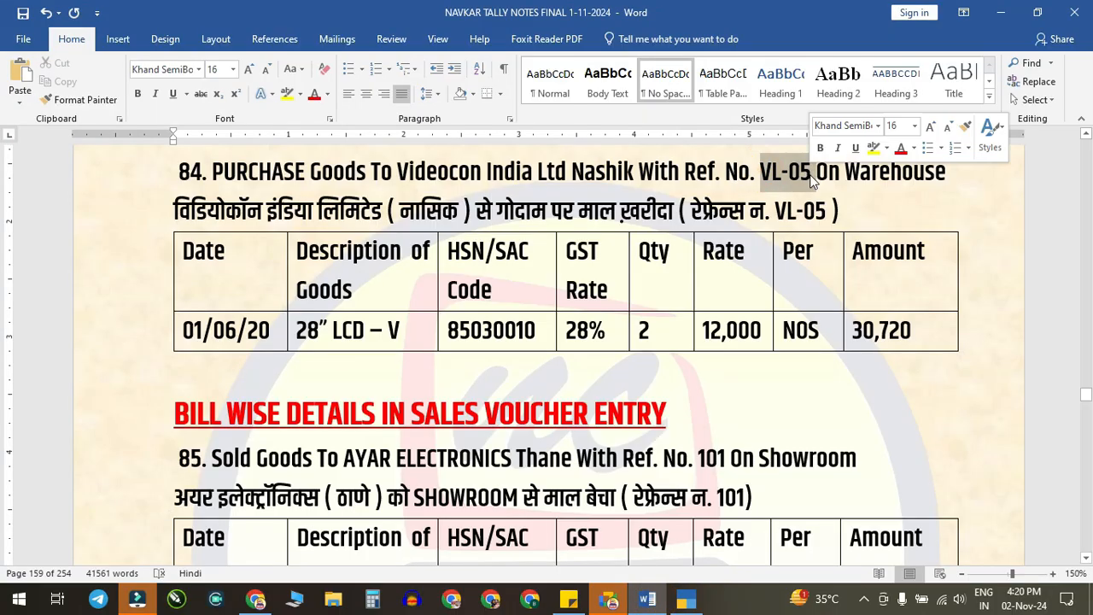
{"action": "left_click", "coordinate": [687, 598]}
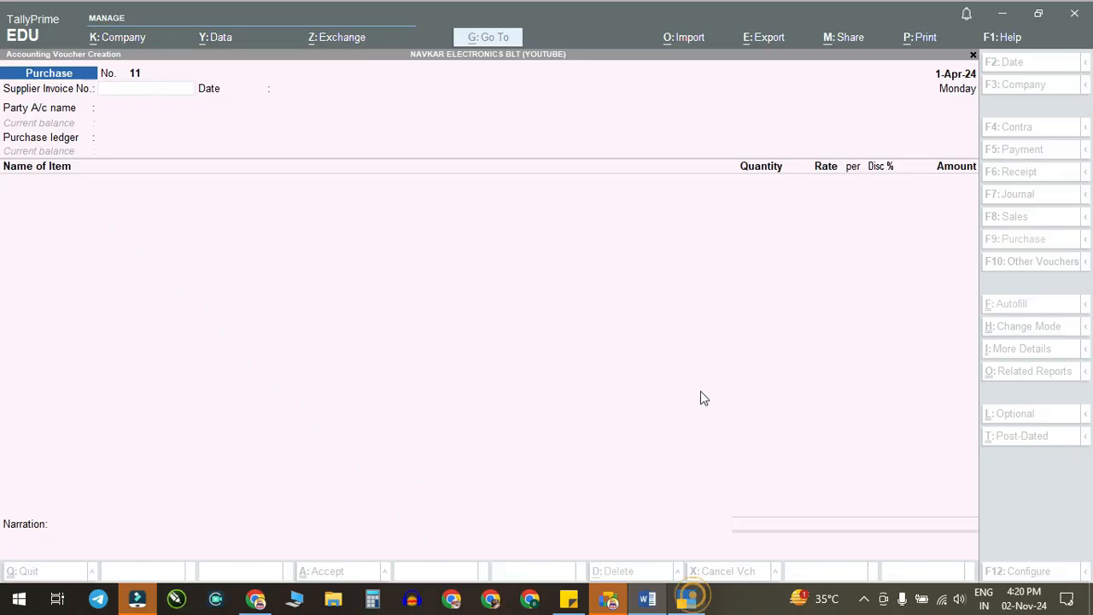
{"action": "key", "text": "ctrl+alt+v"}
{"action": "key", "text": "Return"}
{"action": "key", "text": "Return"}
{"action": "type", "text": "Vid"}
{"action": "key", "text": "Return"}
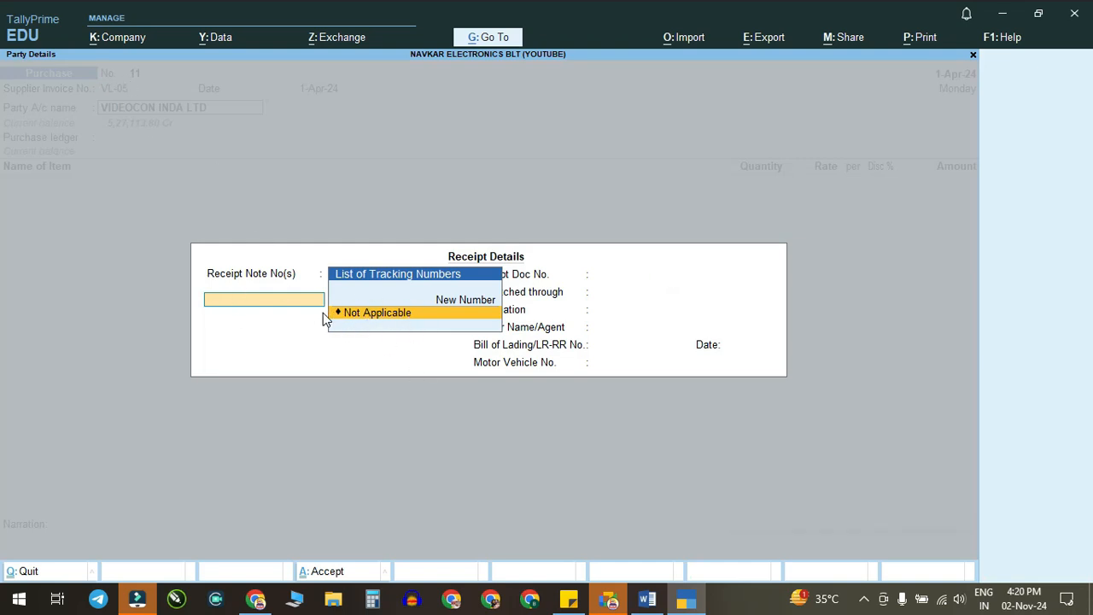
Step: Set the receipt note number to Not Applicable, accept the receipt and party details unchanged, and choose PURCHASE A/C as the purchase ledger
{"action": "key", "text": "Return"}
{"action": "key", "text": "Return"}
{"action": "key", "text": "Return"}
{"action": "key", "text": "Return"}
{"action": "key", "text": "Return"}
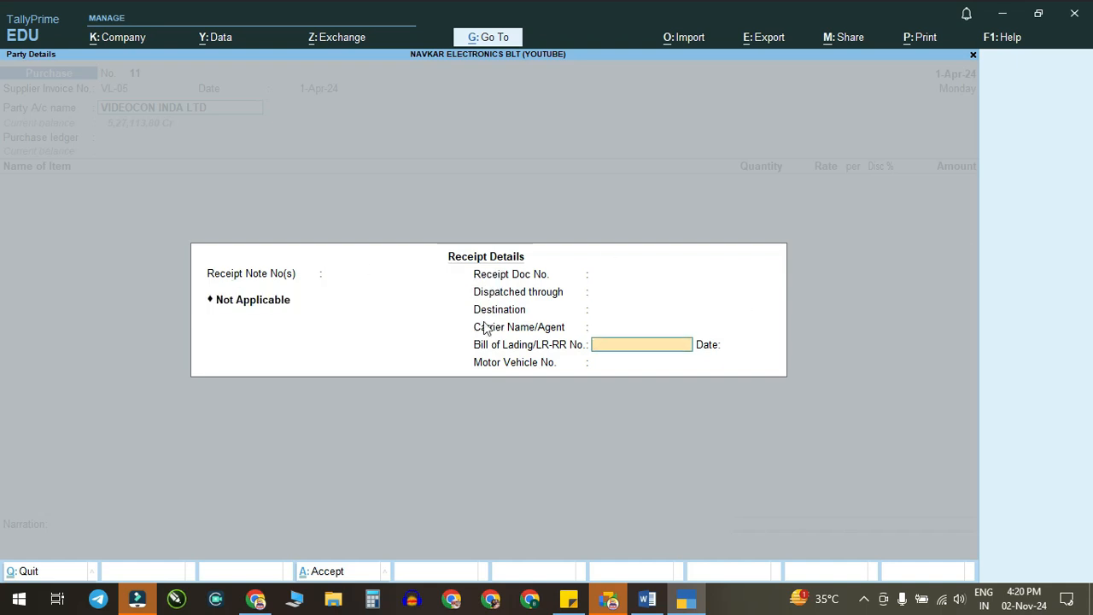
{"action": "key", "text": "Return"}
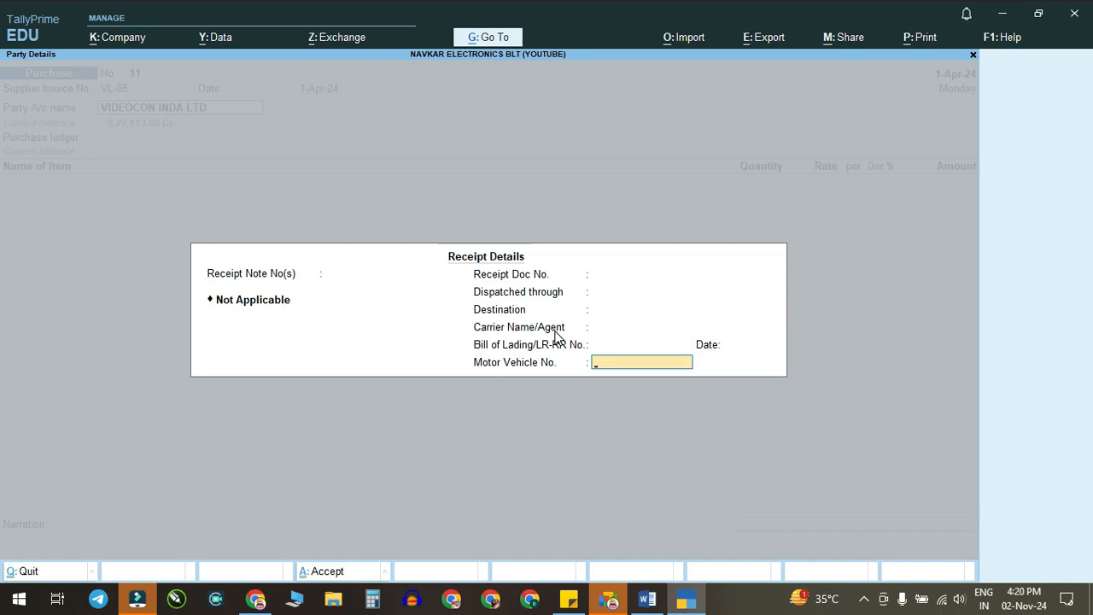
{"action": "key", "text": "Return"}
{"action": "key", "text": "Return"}
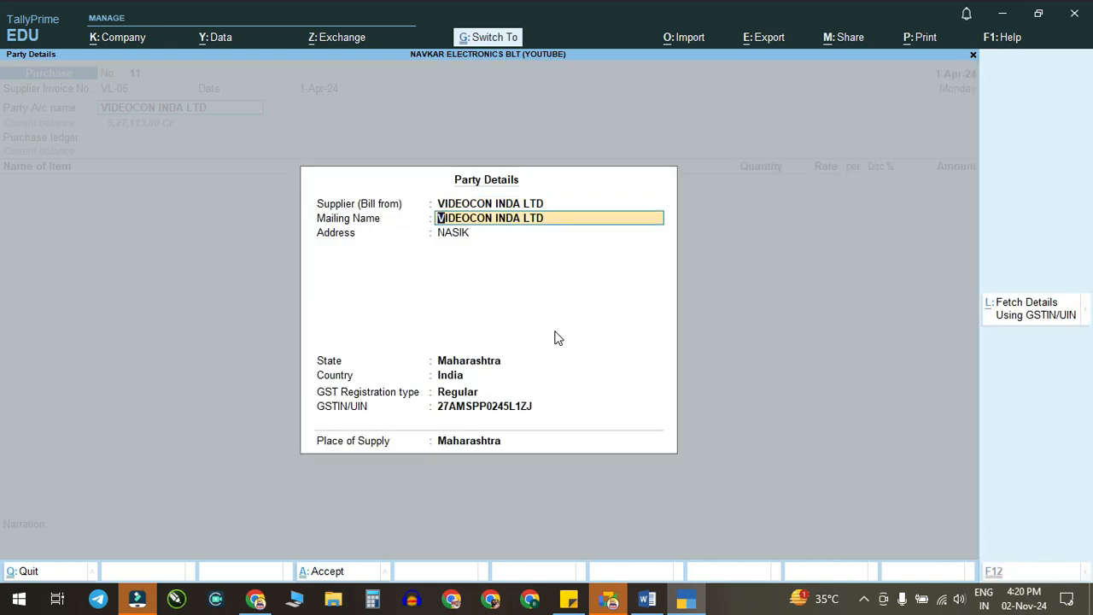
{"action": "key", "text": "ctrl+a"}
{"action": "key", "text": "Return"}
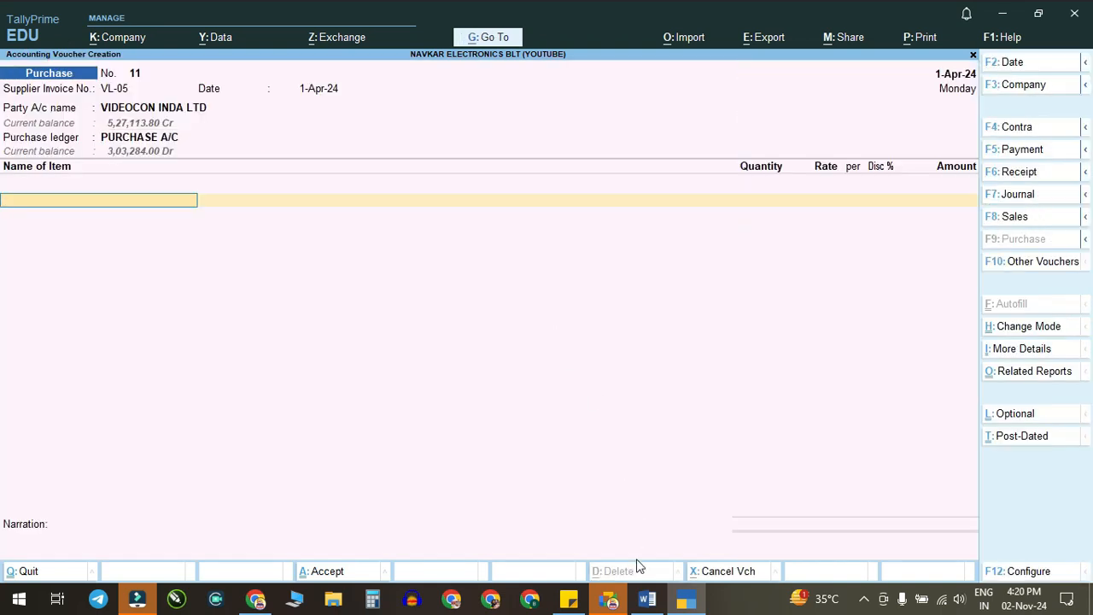
Step: Check the item of entry 84 in the Word notes and add 28" LCD-V to the purchase voucher with tracking number Not Applicable
{"action": "left_click", "coordinate": [647, 599]}
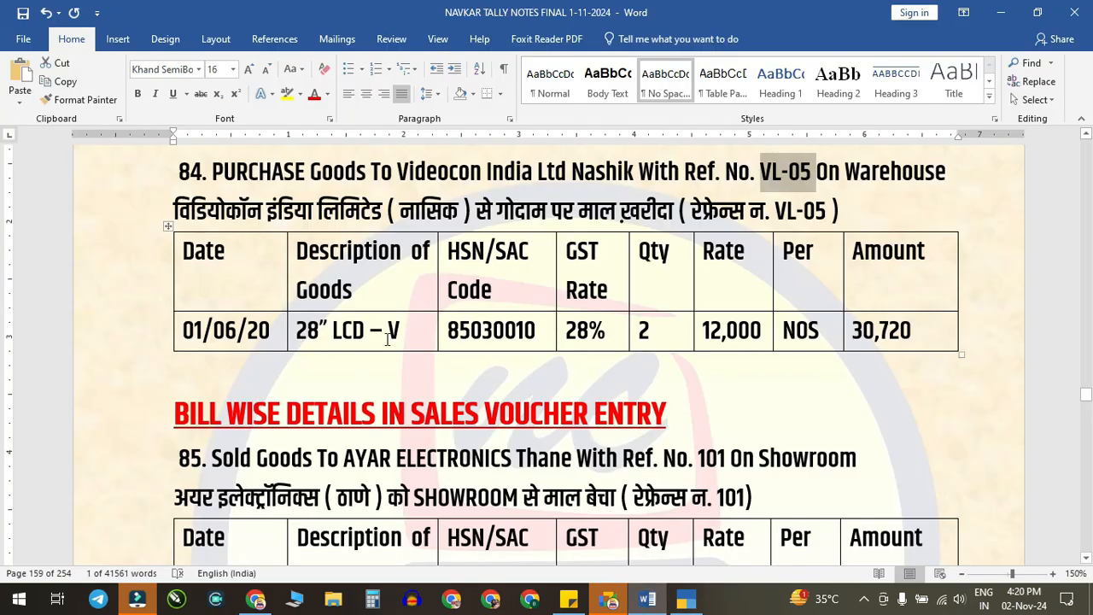
{"action": "left_click", "coordinate": [670, 586]}
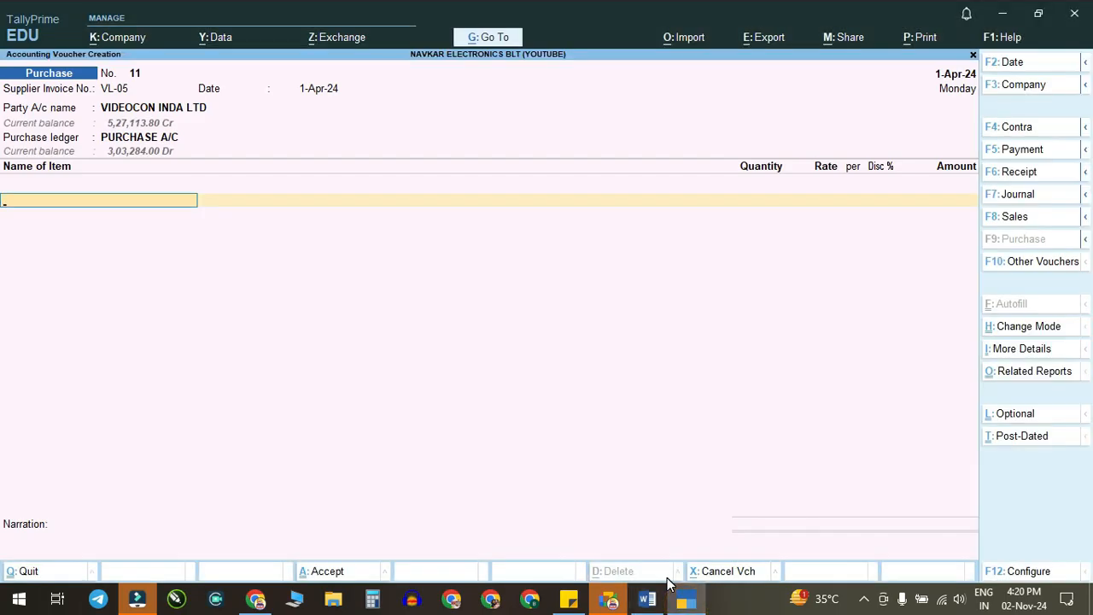
{"action": "type", "text": "28"}
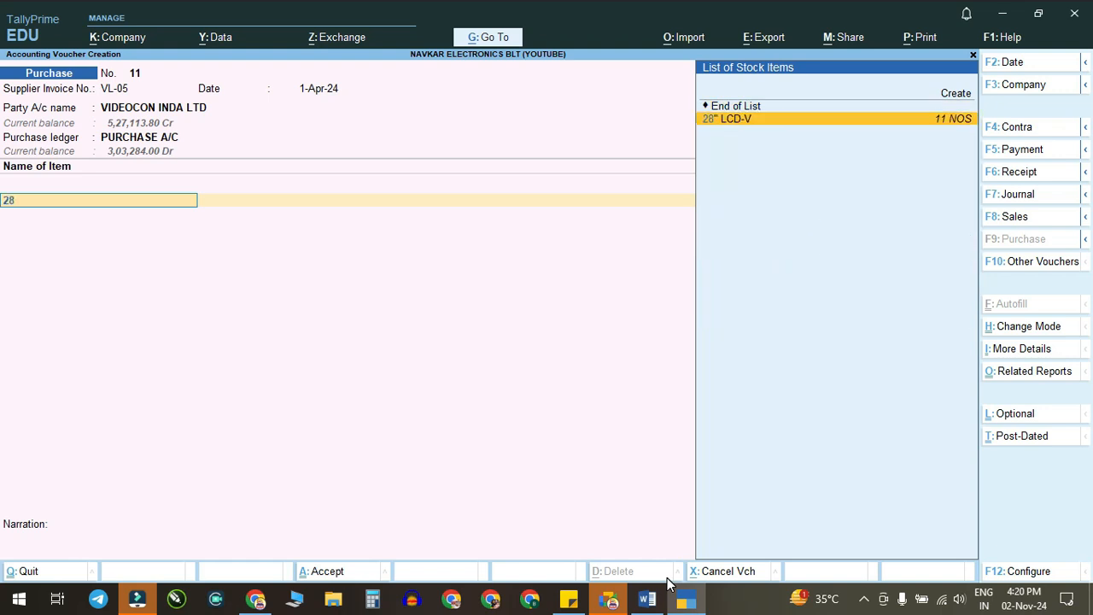
{"action": "key", "text": "Return"}
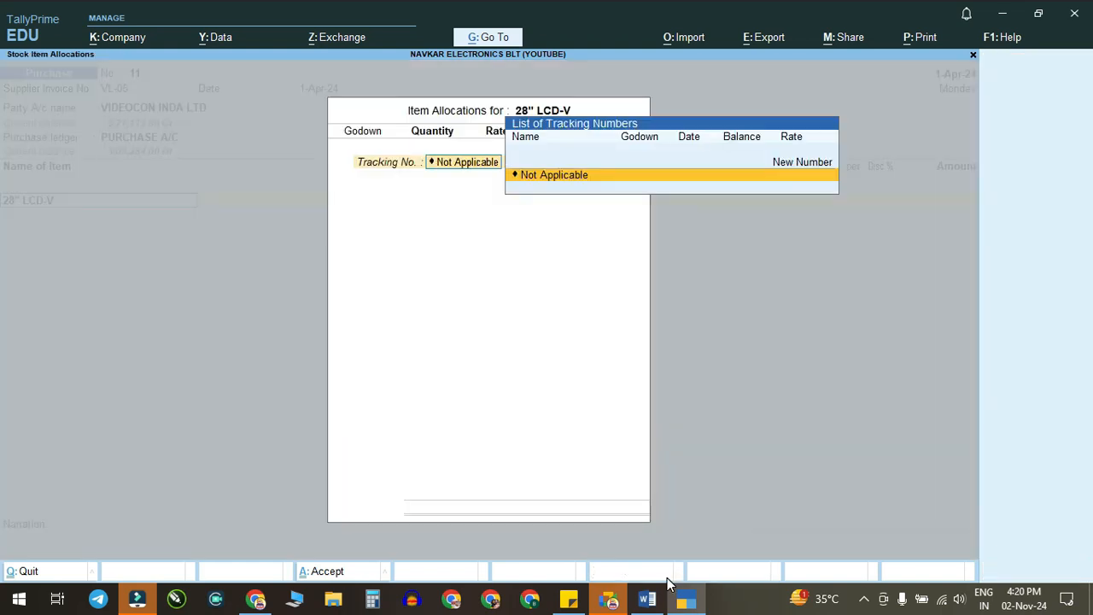
{"action": "key", "text": "Return"}
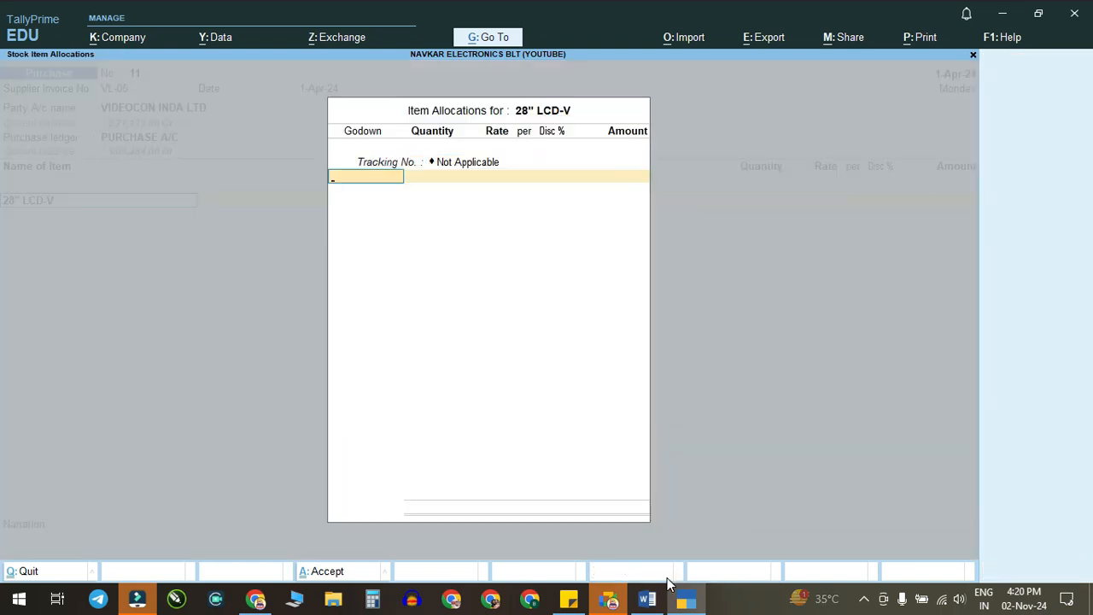
Step: Allocate the 28" LCD-V item to the WHAREHOUSE godown with a quantity of 2 NOS, following the Word notes
{"action": "left_click", "coordinate": [666, 589]}
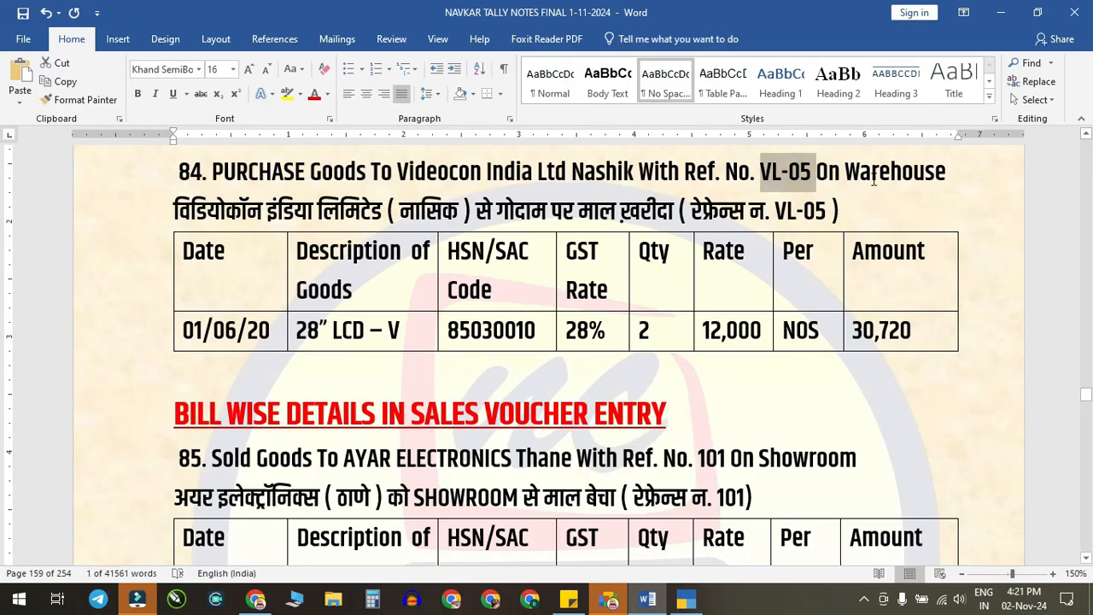
{"action": "left_click", "coordinate": [686, 599]}
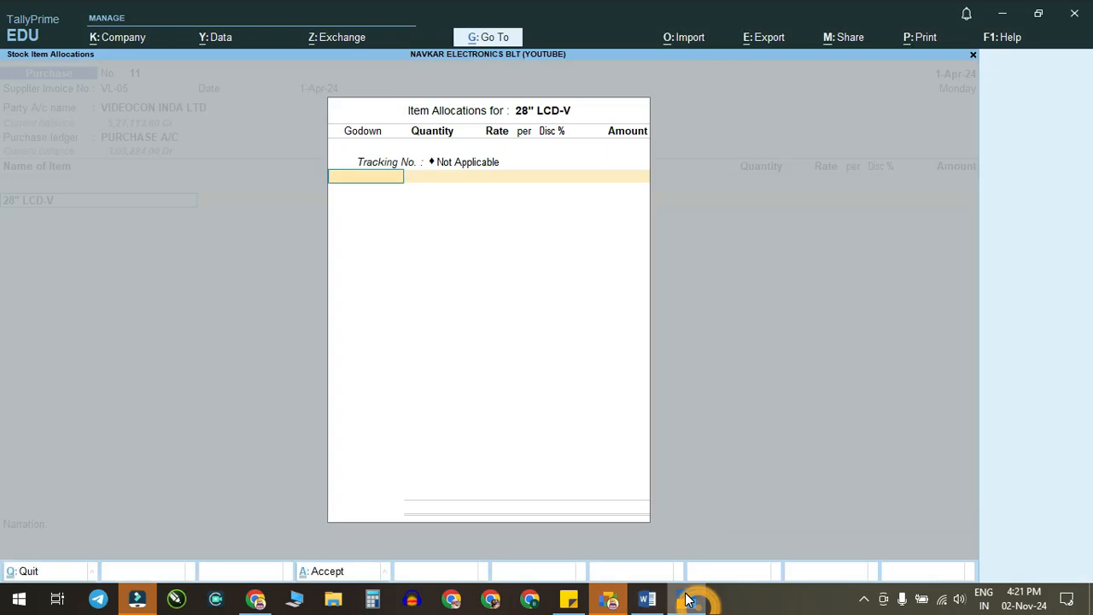
{"action": "key", "text": "Return"}
{"action": "left_click", "coordinate": [686, 598]}
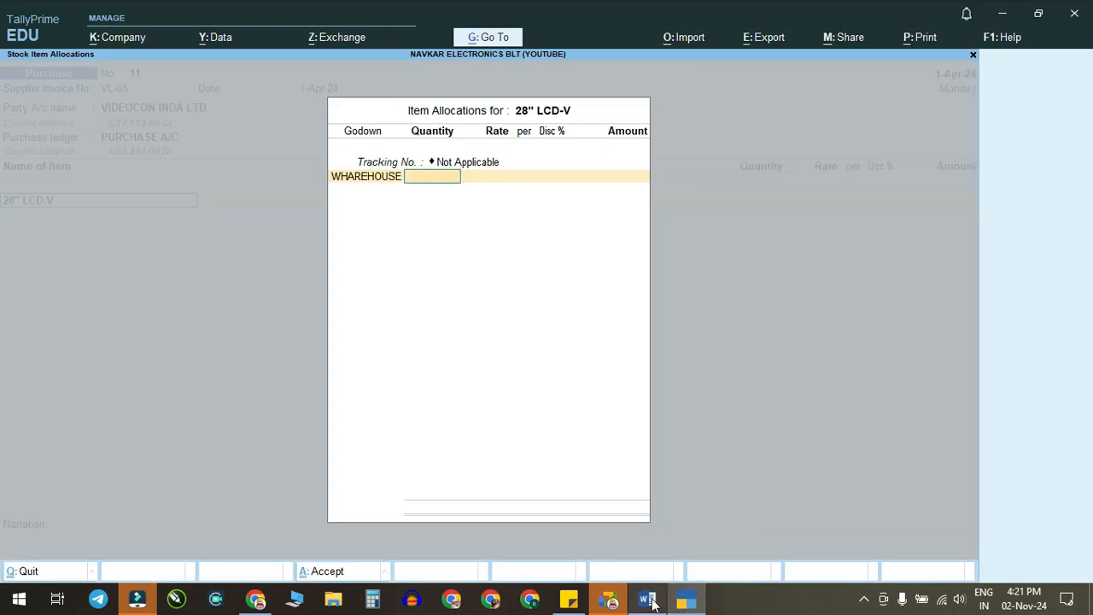
{"action": "left_click", "coordinate": [687, 599]}
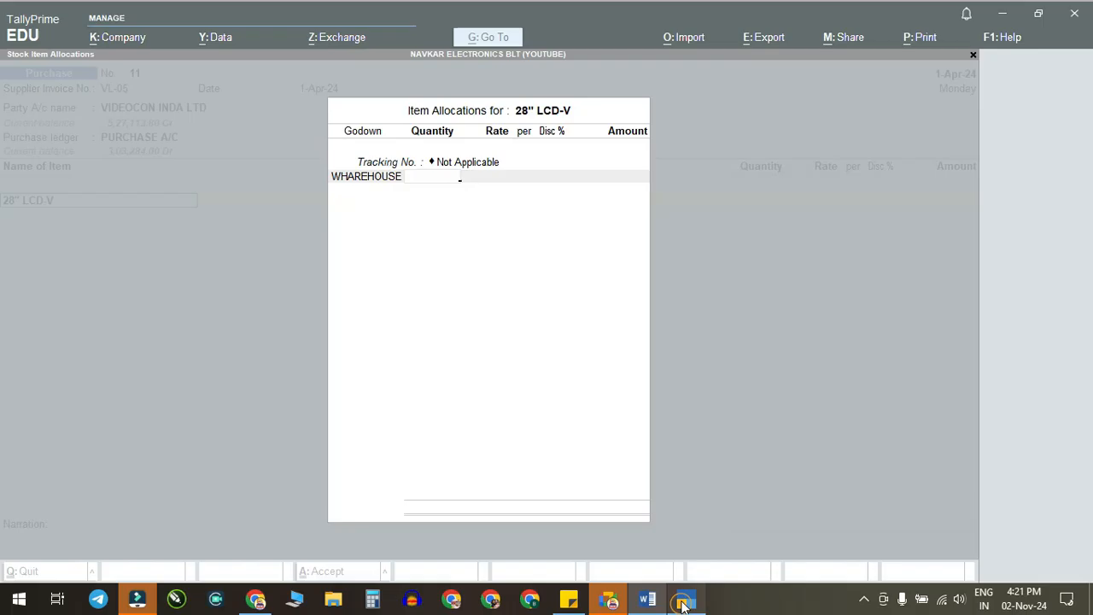
{"action": "type", "text": "2"}
{"action": "key", "text": "Return"}
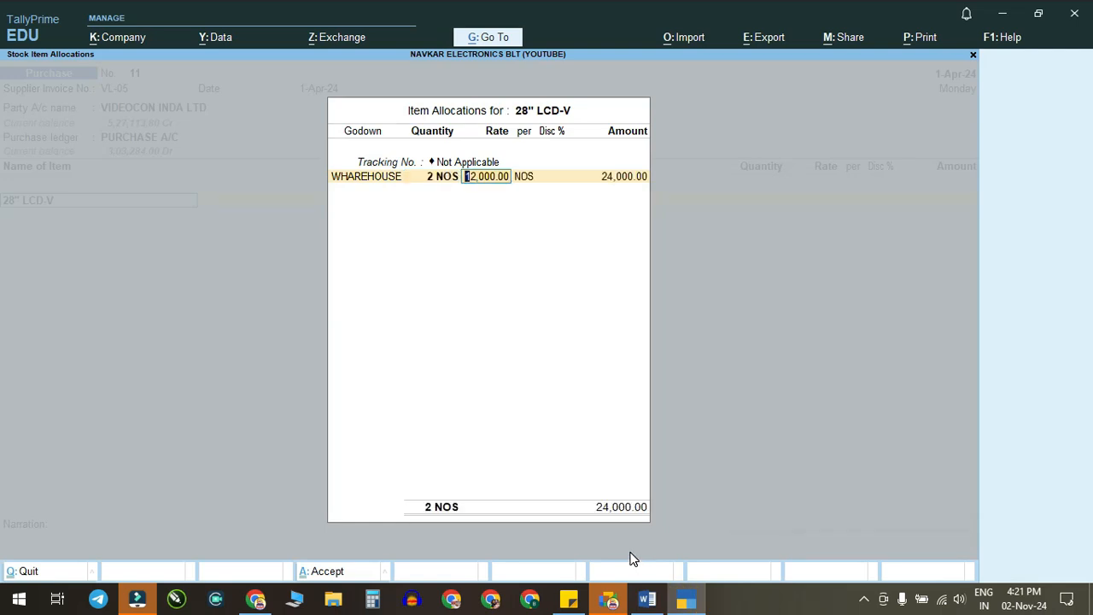
Step: Check the rate in the Word notes, accept 12,000 per NOS without discount, and finish the 28" LCD-V item allocation
{"action": "left_click", "coordinate": [686, 599]}
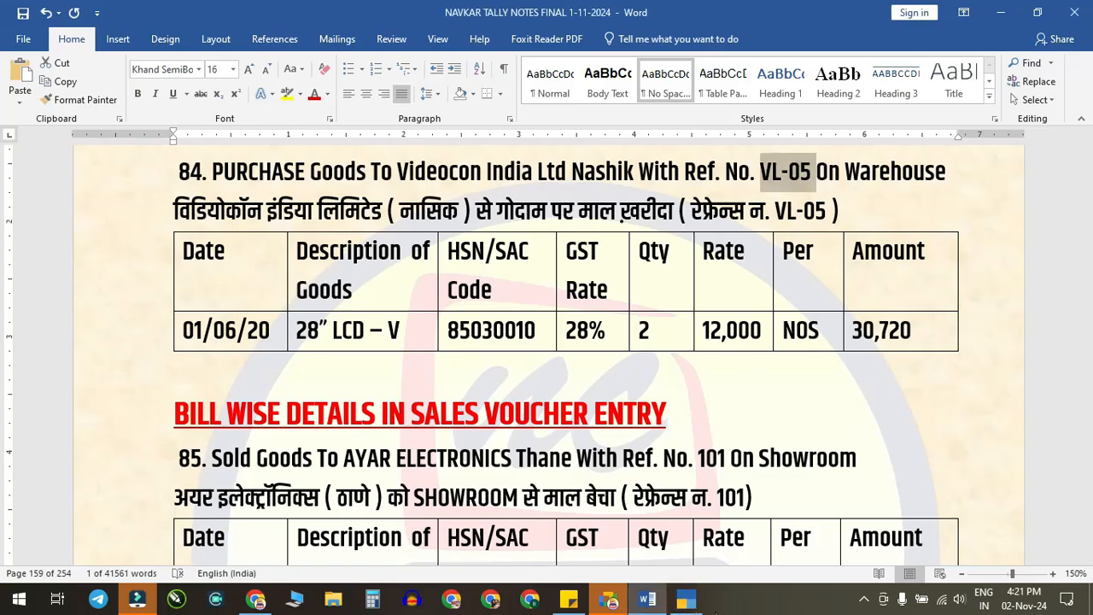
{"action": "left_click", "coordinate": [686, 599]}
{"action": "key", "text": "Return"}
{"action": "key", "text": "Return"}
{"action": "key", "text": "Return"}
{"action": "key", "text": "Return"}
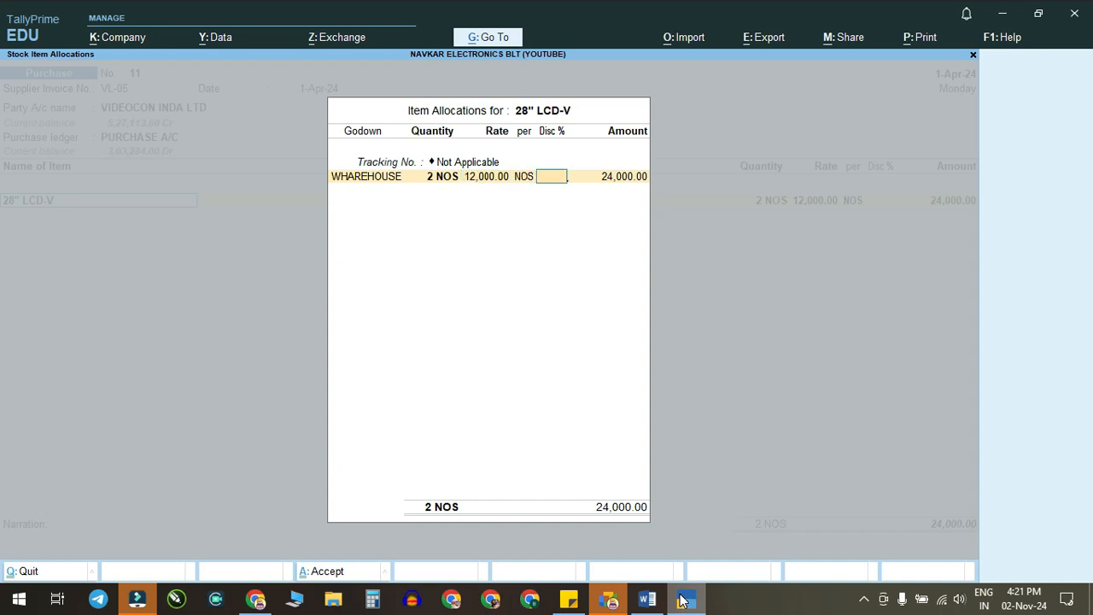
{"action": "key", "text": "Return"}
{"action": "key", "text": "Return"}
{"action": "key", "text": "Return"}
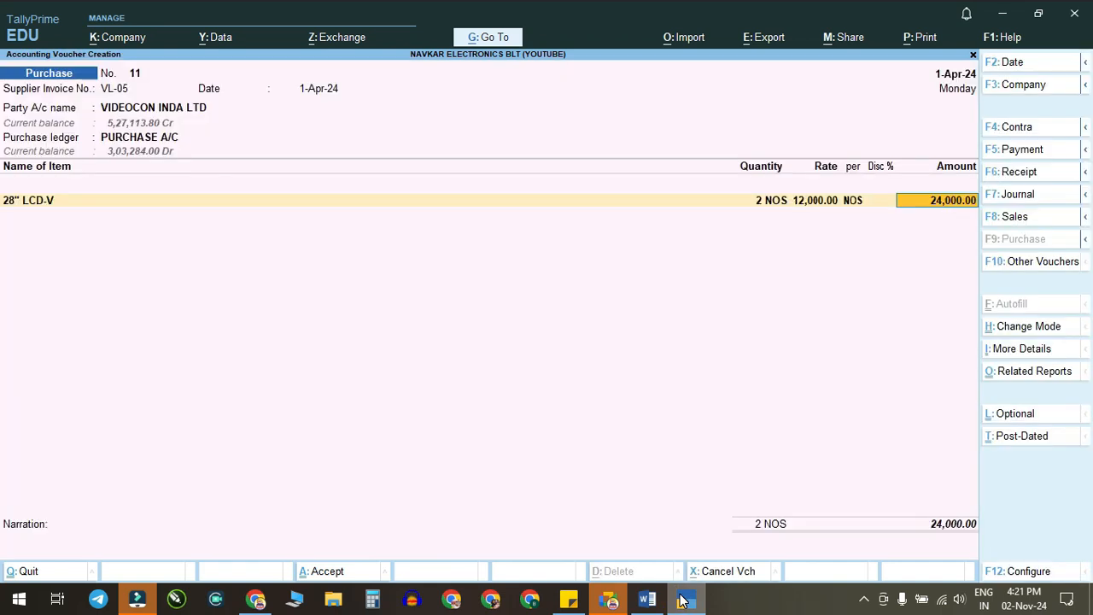
Step: Add the CGST and SGST ledgers to the purchase voucher, keeping their calculated amounts
{"action": "type", "text": "CGST"}
{"action": "key", "text": "Return"}
{"action": "type", "text": "sg"}
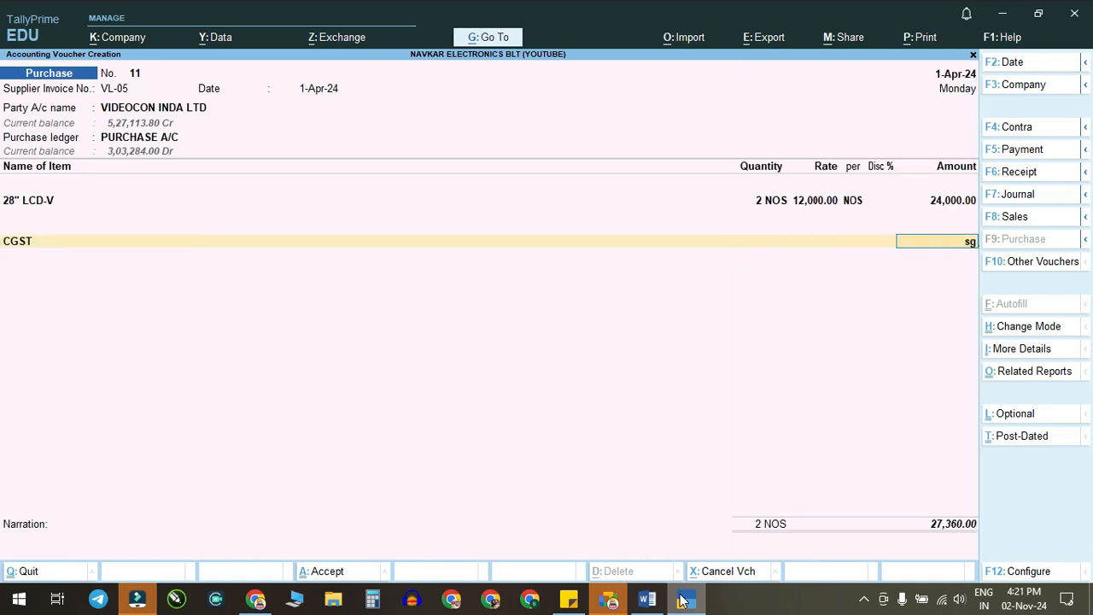
{"action": "key", "text": "BackSpace"}
{"action": "key", "text": "BackSpace"}
{"action": "key", "text": "BackSpace"}
{"action": "key", "text": "Return"}
{"action": "key", "text": "Return"}
{"action": "type", "text": "Sg"}
{"action": "key", "text": "Return"}
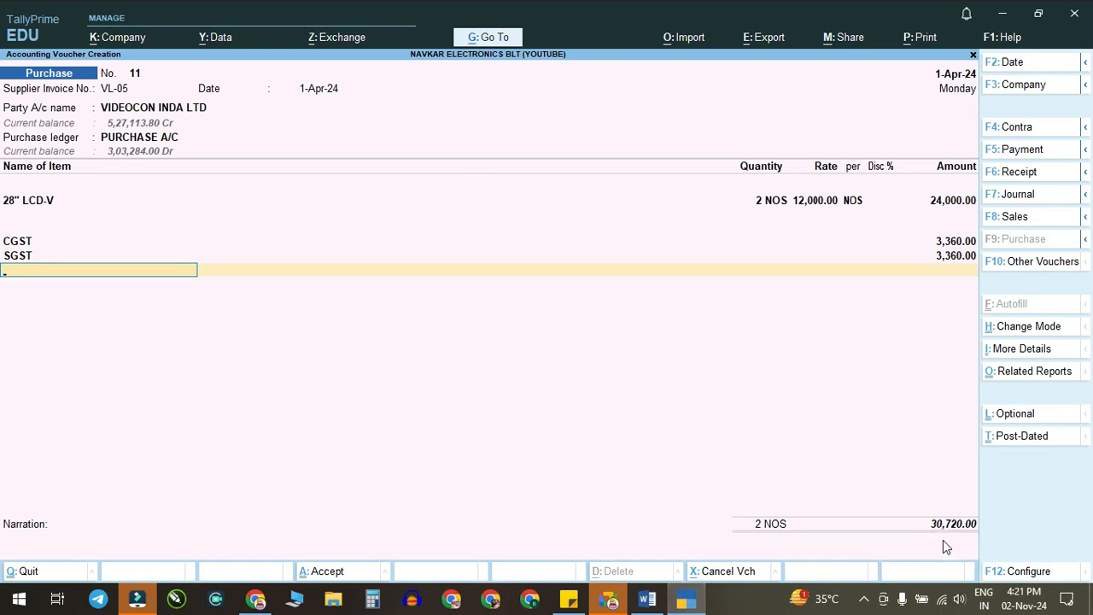
Step: Check the total against the Word notes, accept New Ref VL-05 with 15 credit days, and save the purchase voucher
{"action": "left_click", "coordinate": [648, 600]}
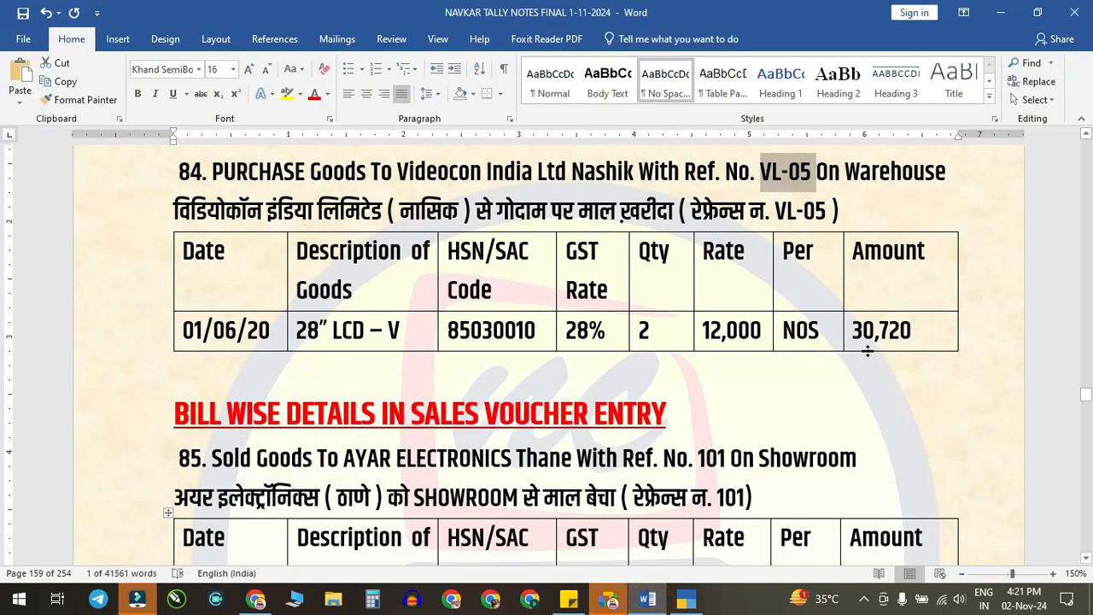
{"action": "left_click", "coordinate": [688, 601]}
{"action": "key", "text": "Return"}
{"action": "key", "text": "Return"}
{"action": "key", "text": "Return"}
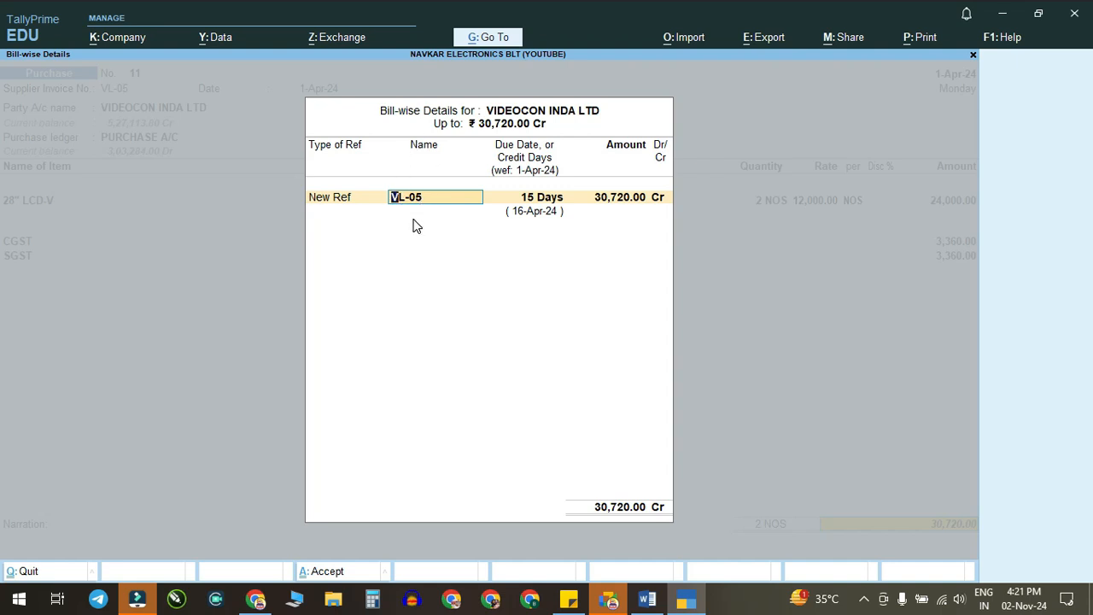
{"action": "key", "text": "Return"}
{"action": "key", "text": "Return"}
{"action": "key", "text": "Return"}
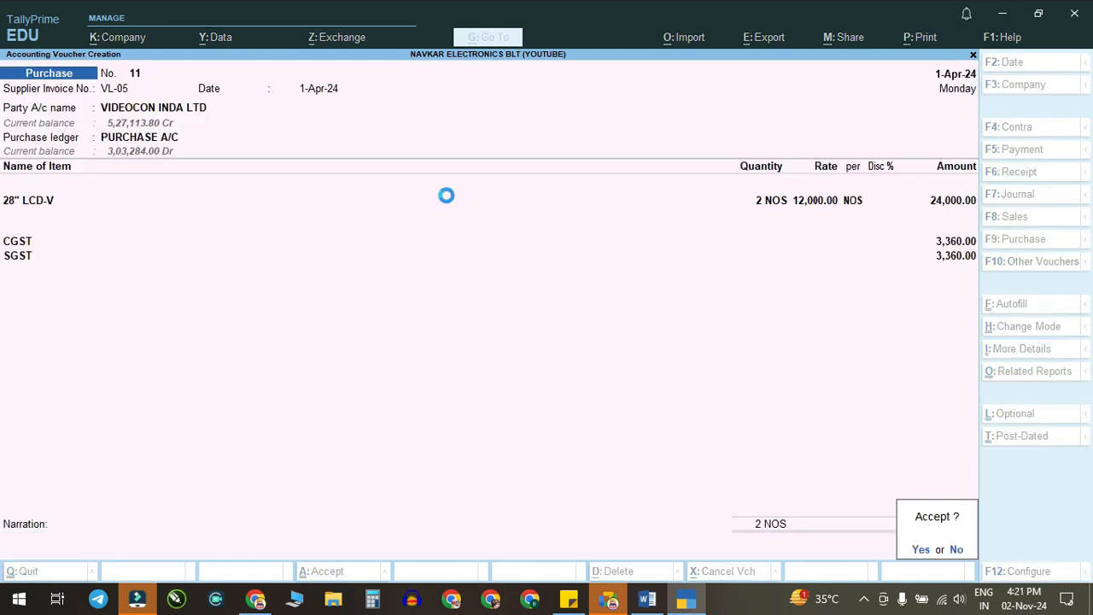
{"action": "key", "text": "Return"}
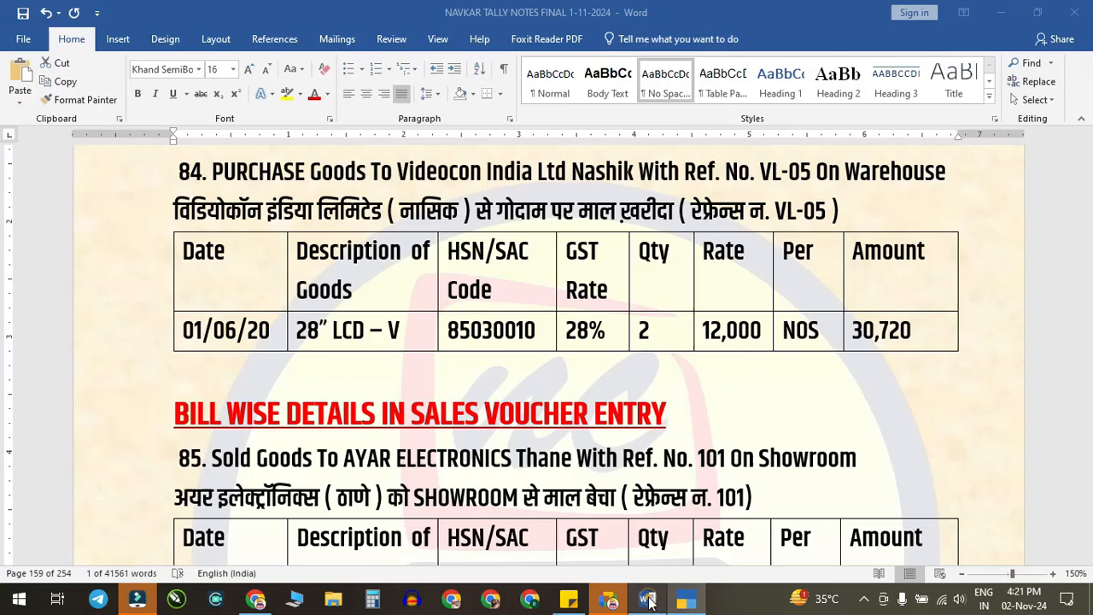
Step: Read sales entry 85 in the Word notes, then open a Sales voucher in TallyPrime with AYAR ELECTRONICS as the party
{"action": "left_click", "coordinate": [647, 598]}
{"action": "scroll", "coordinate": [474, 369], "scroll_direction": "down", "scroll_amount": 1}
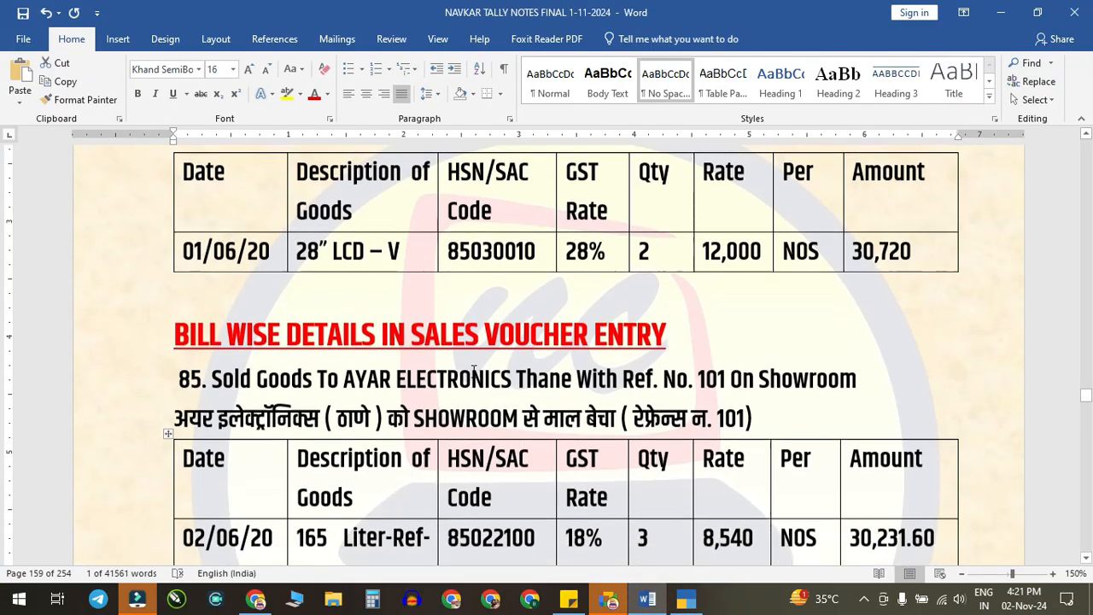
{"action": "scroll", "coordinate": [474, 369], "scroll_direction": "down", "scroll_amount": 3}
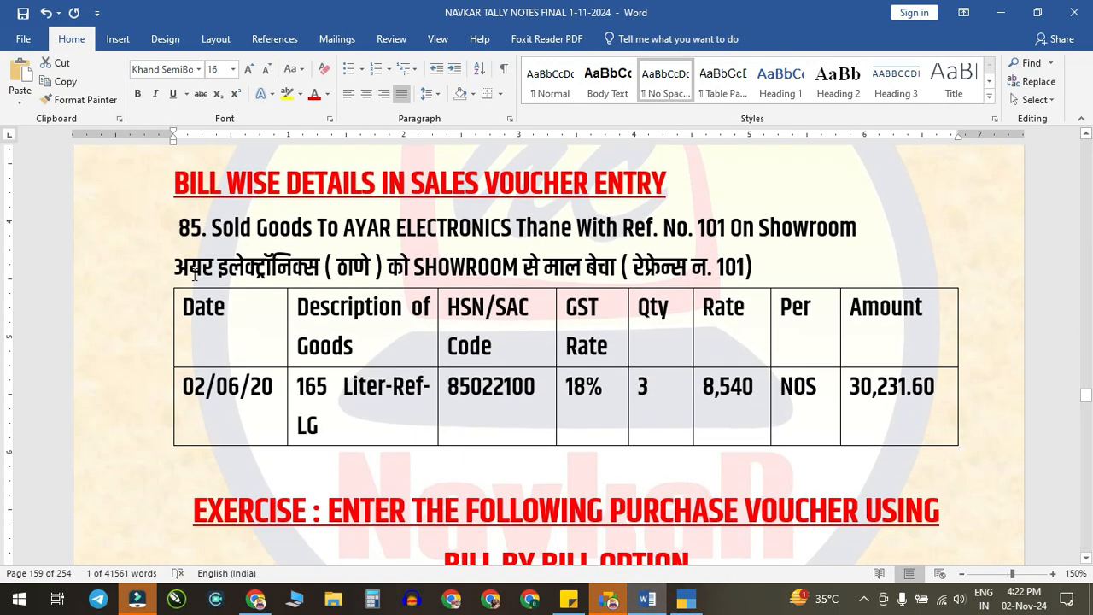
{"action": "left_click", "coordinate": [609, 599]}
{"action": "mouse_move", "coordinate": [665, 589]}
{"action": "key", "text": "F8"}
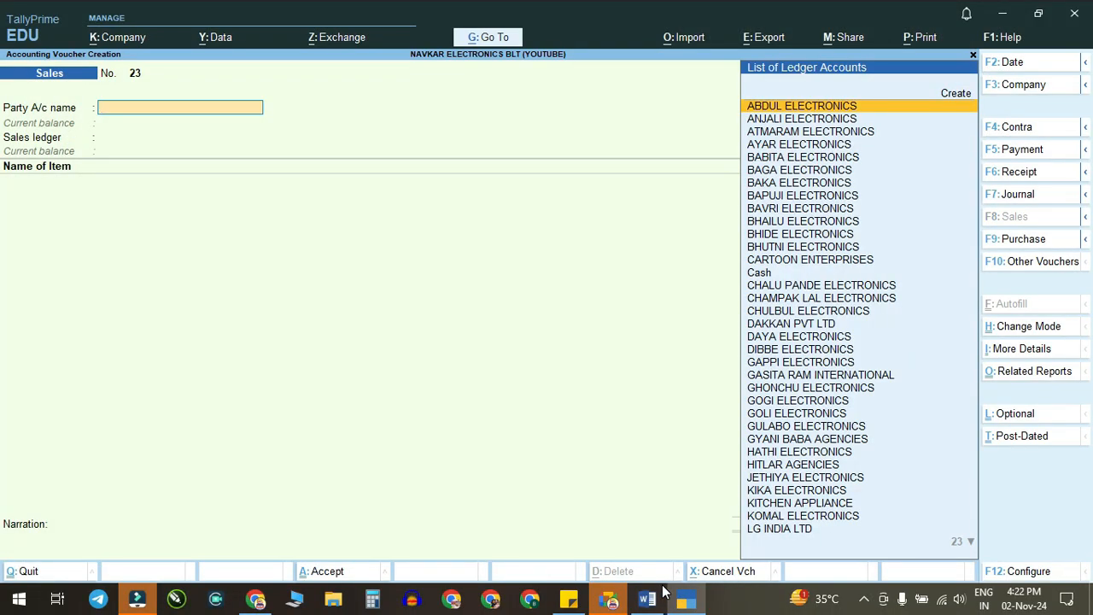
{"action": "type", "text": "Aya"}
{"action": "key", "text": "Return"}
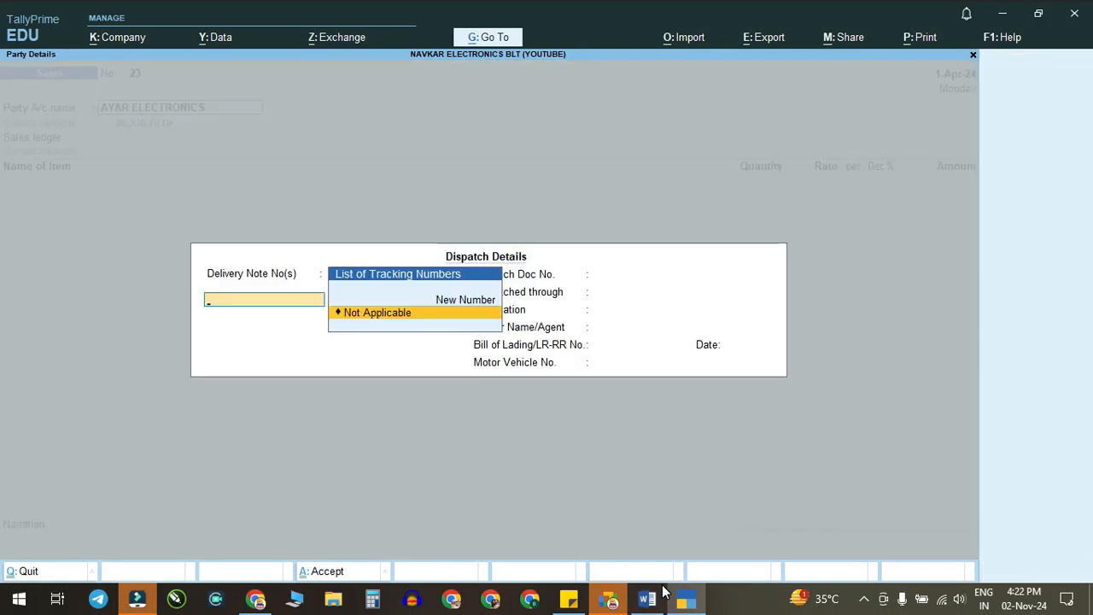
Step: Set the delivery note number to Not Applicable, accept the dispatch and party details unchanged, and choose SALES A/C as the sales ledger
{"action": "key", "text": "Return"}
{"action": "key", "text": "Return"}
{"action": "key", "text": "Return"}
{"action": "key", "text": "Return"}
{"action": "key", "text": "Return"}
{"action": "key", "text": "Return"}
{"action": "key", "text": "Return"}
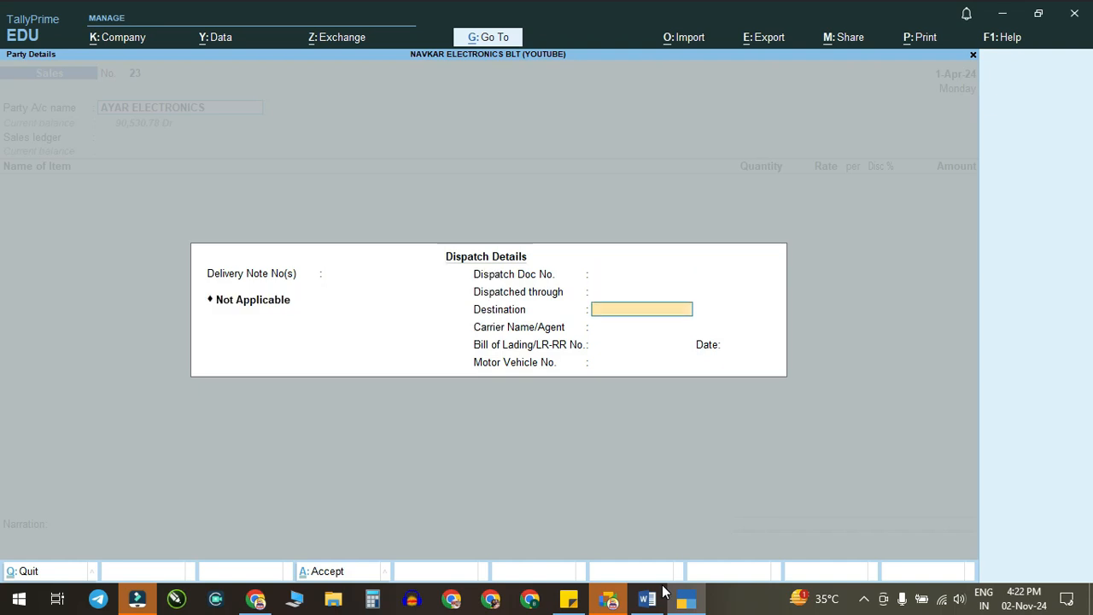
{"action": "key", "text": "Return"}
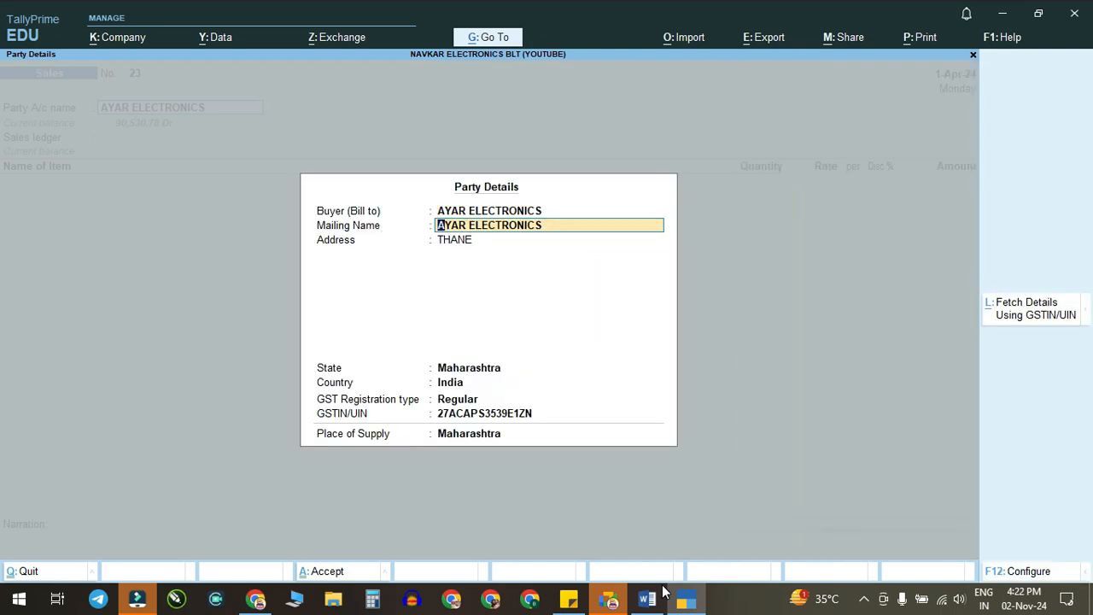
{"action": "key", "text": "ctrl+a"}
{"action": "key", "text": "Return"}
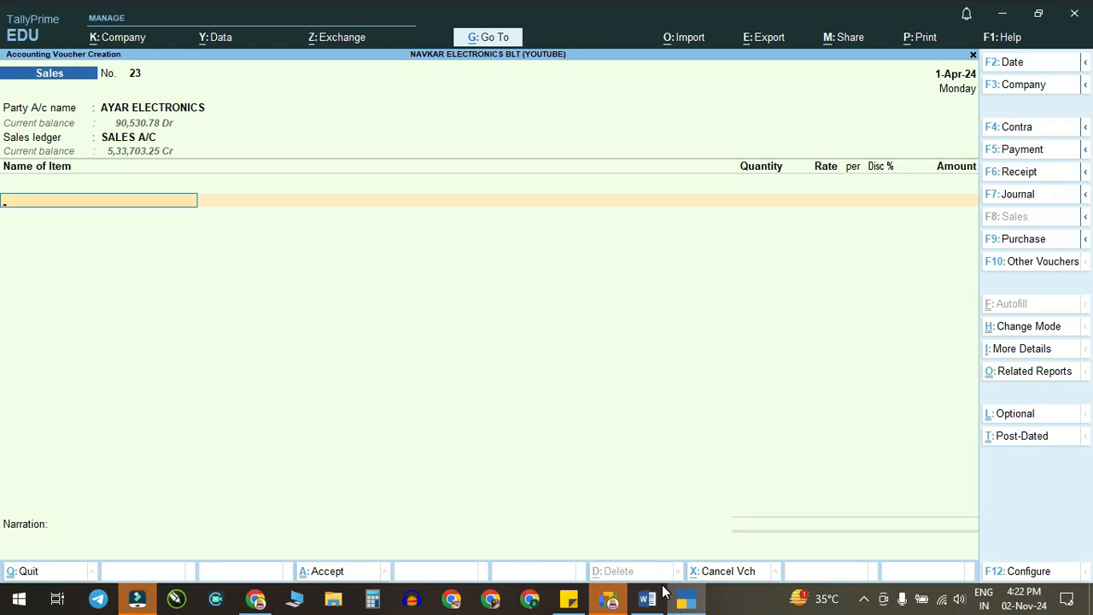
Step: Check the item of entry 85 in the Word notes and add 165 LTR-REF-LG to the sales voucher with tracking number Not Applicable
{"action": "left_click", "coordinate": [647, 598]}
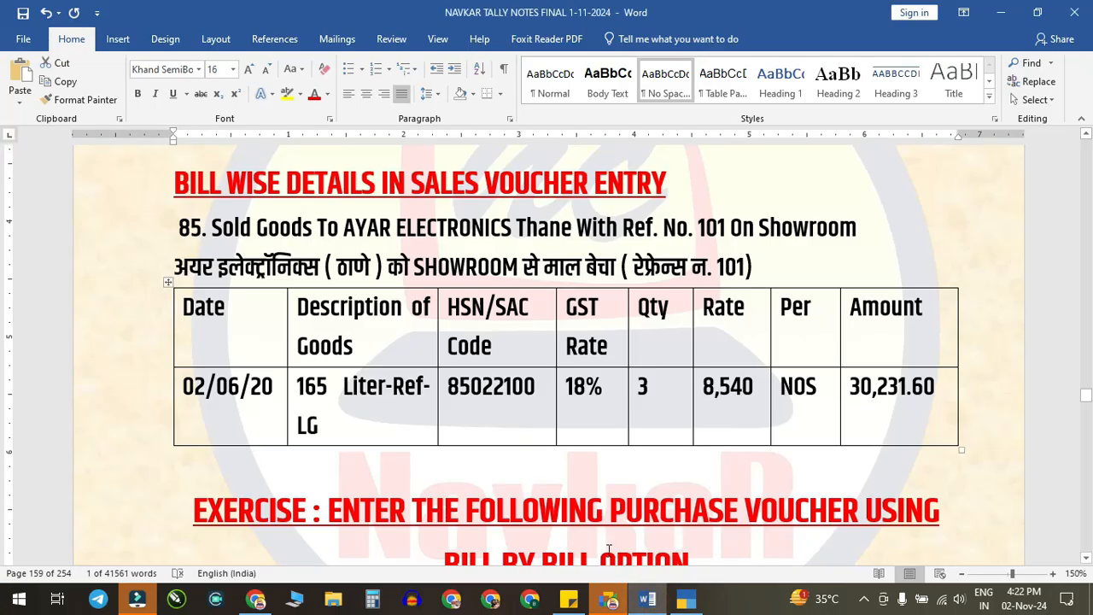
{"action": "left_click", "coordinate": [686, 600]}
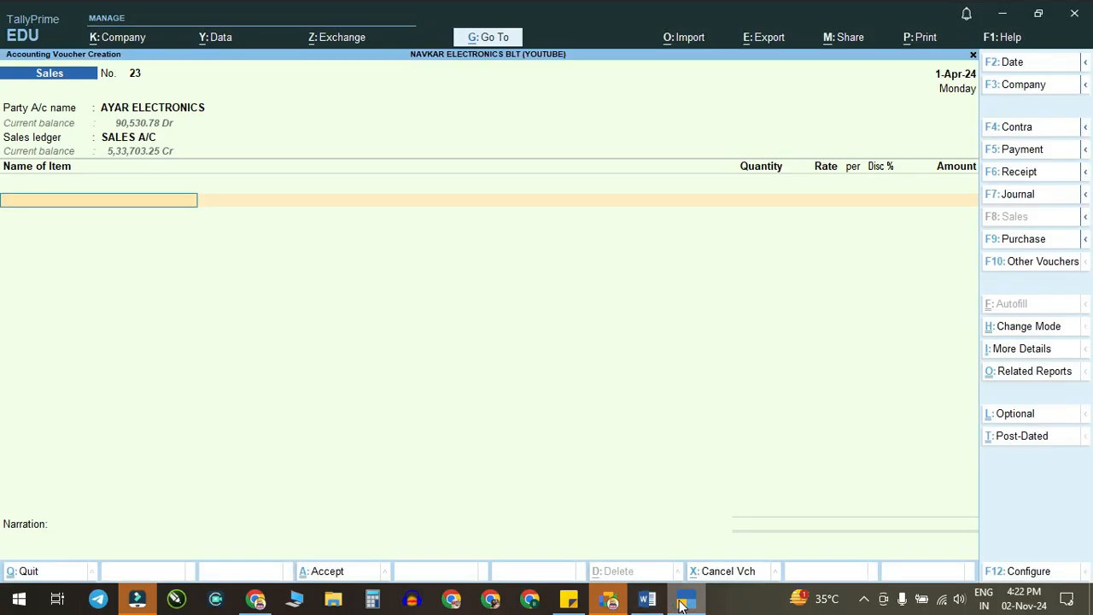
{"action": "type", "text": "165"}
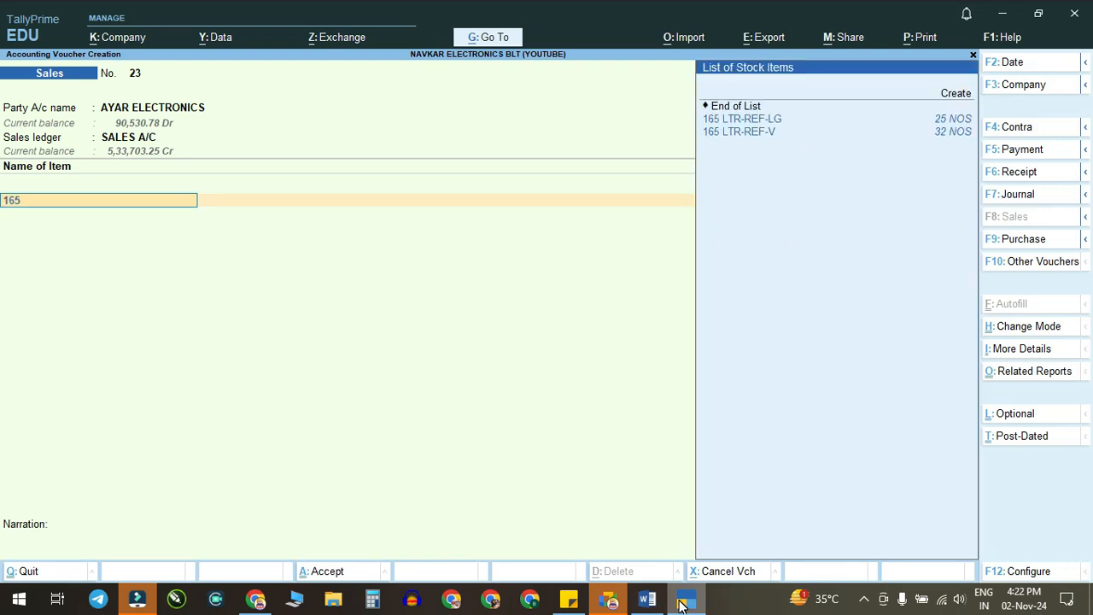
{"action": "key", "text": "Return"}
{"action": "key", "text": "Return"}
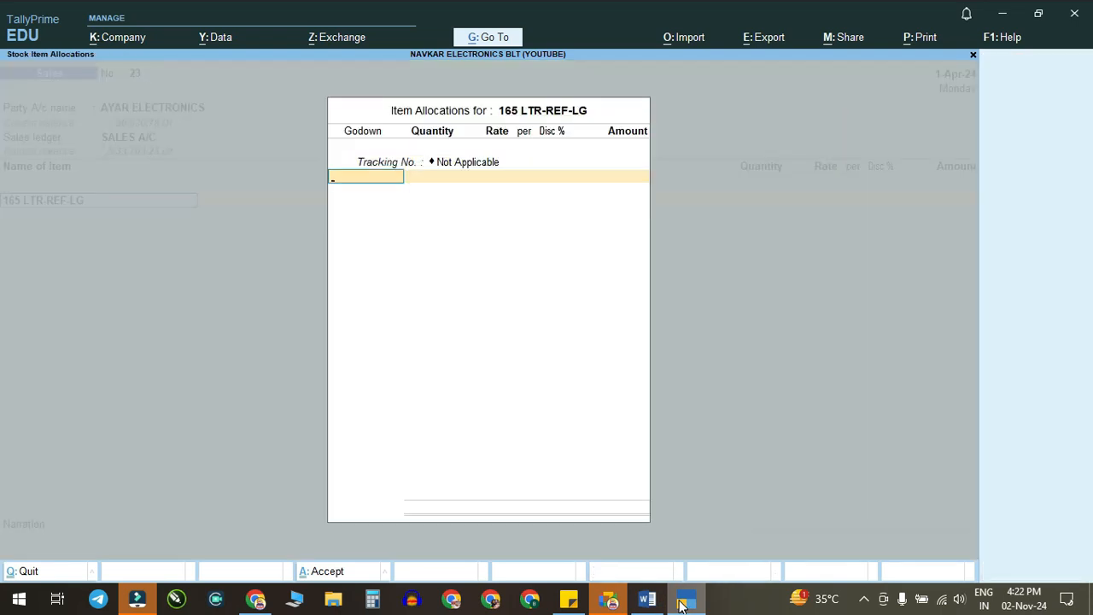
Step: Allocate 3 NOS of 165 LTR-REF-LG from the SHOWROOM godown at 8,540 each, following the Word notes, and finish the item allocation
{"action": "left_click", "coordinate": [647, 601]}
{"action": "left_click", "coordinate": [653, 603]}
{"action": "type", "text": "S"}
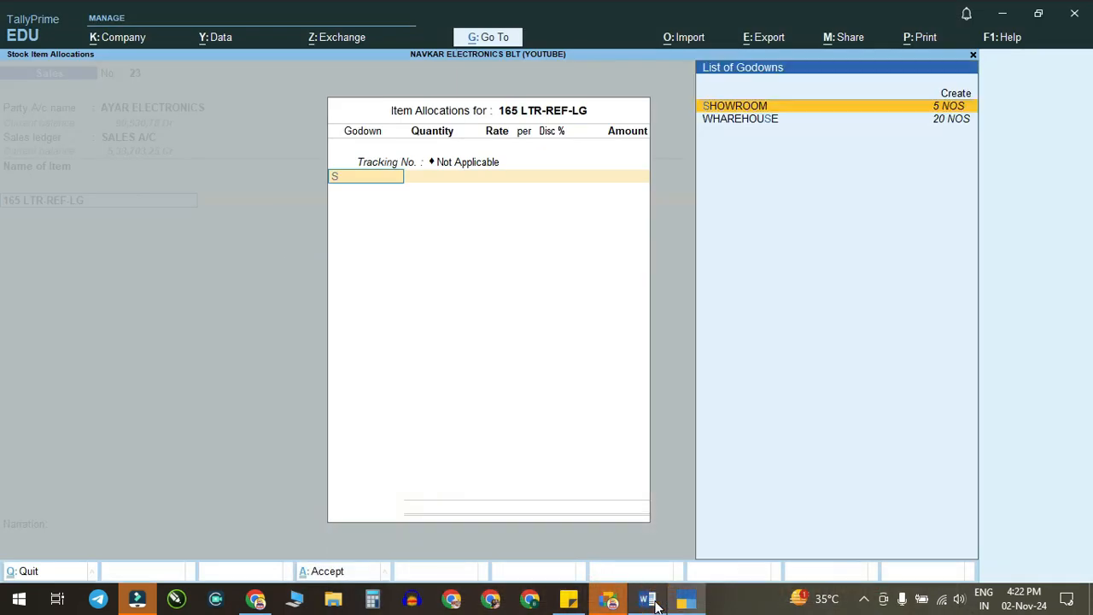
{"action": "key", "text": "Return"}
{"action": "left_click", "coordinate": [654, 603]}
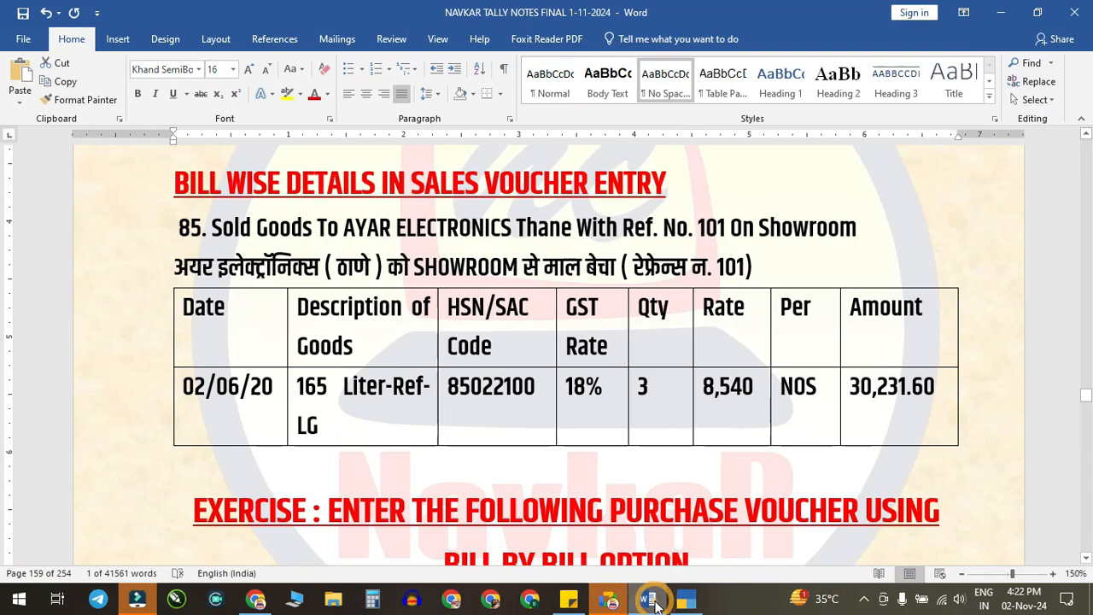
{"action": "left_click", "coordinate": [654, 602]}
{"action": "type", "text": "3"}
{"action": "key", "text": "Return"}
{"action": "key", "text": "Return"}
{"action": "key", "text": "Return"}
{"action": "key", "text": "Return"}
{"action": "key", "text": "Return"}
{"action": "key", "text": "Return"}
{"action": "key", "text": "Return"}
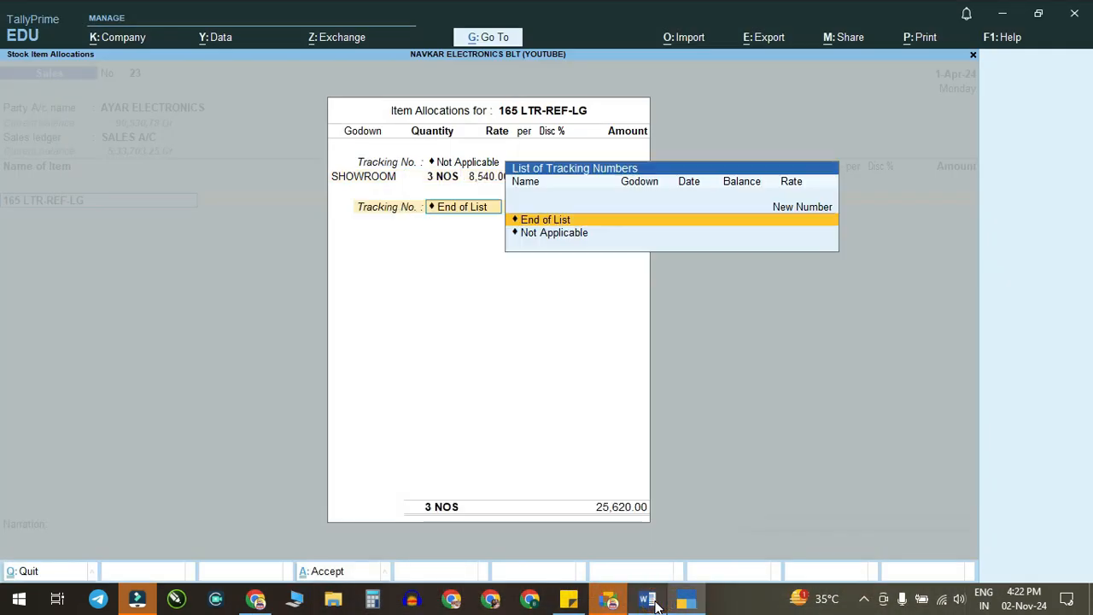
Step: Add the CGST and SGST ledgers to the sales voucher, keeping their calculated amounts
{"action": "type", "text": "C"}
{"action": "key", "text": "Return"}
{"action": "key", "text": "Return"}
{"action": "type", "text": "Sg"}
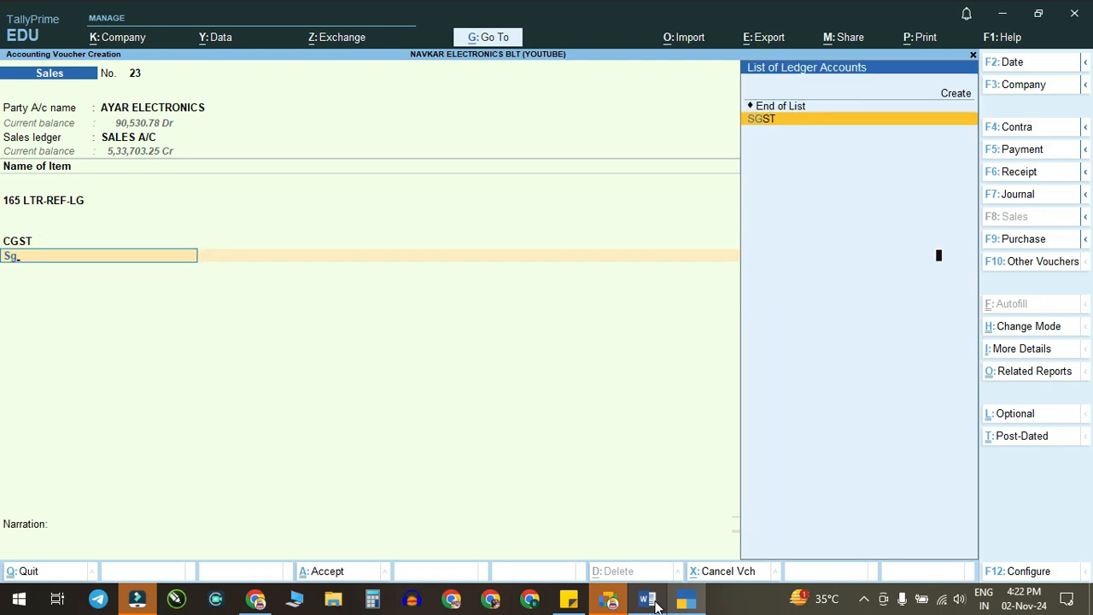
{"action": "key", "text": "Return"}
{"action": "key", "text": "Return"}
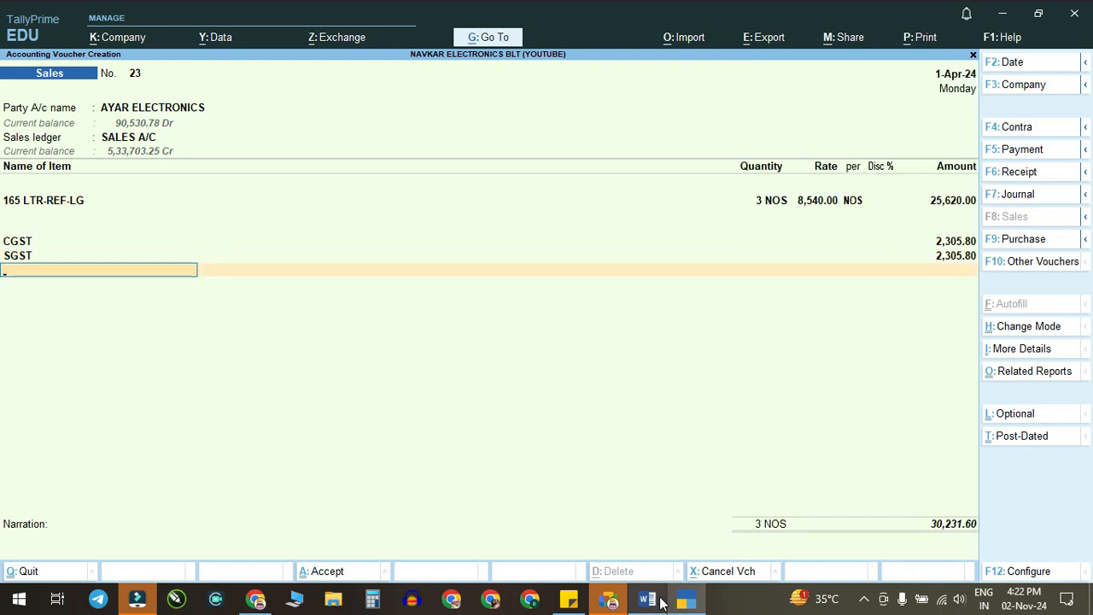
Step: Check entry 85 in the Word notes and name AYAR ELECTRONICS' new bill-wise reference 101 in the sales voucher
{"action": "left_click", "coordinate": [650, 598]}
{"action": "left_click", "coordinate": [649, 596]}
{"action": "key", "text": "Return"}
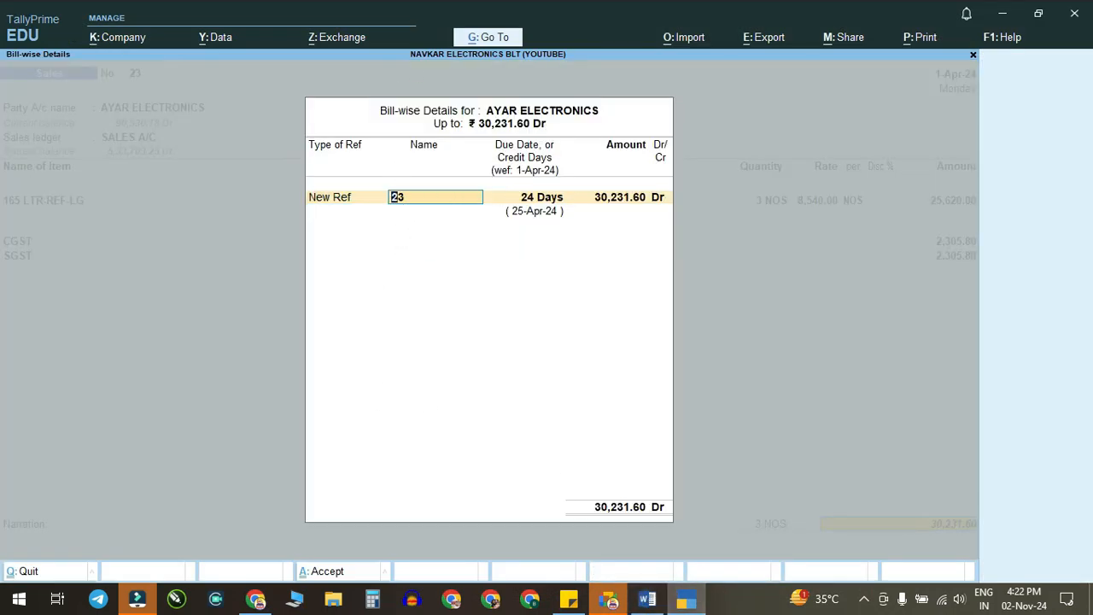
{"action": "left_click", "coordinate": [646, 598]}
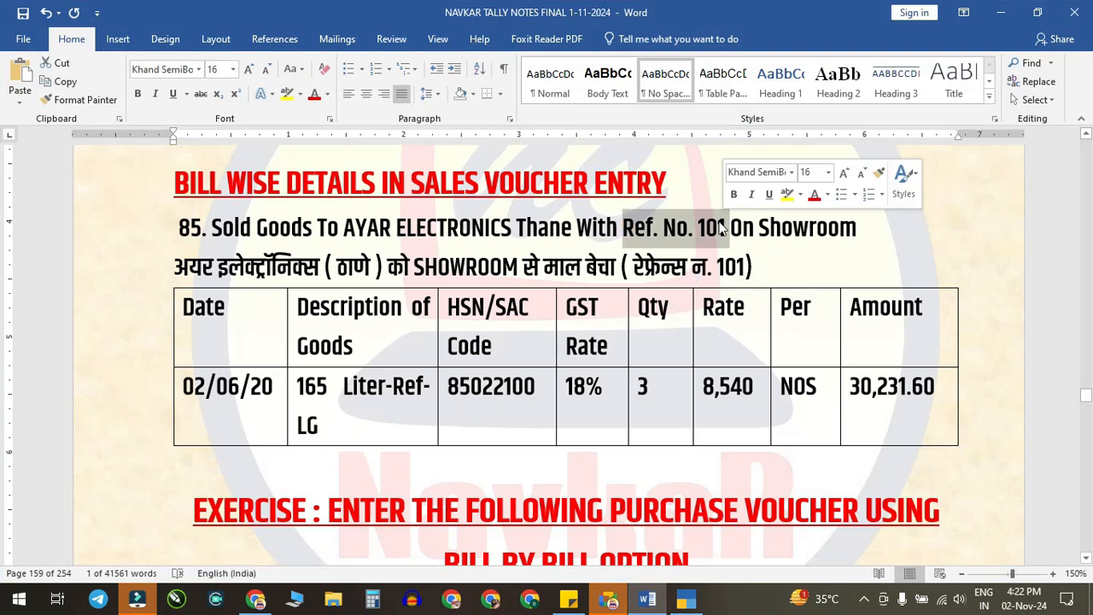
{"action": "left_click", "coordinate": [687, 601]}
{"action": "type", "text": "101"}
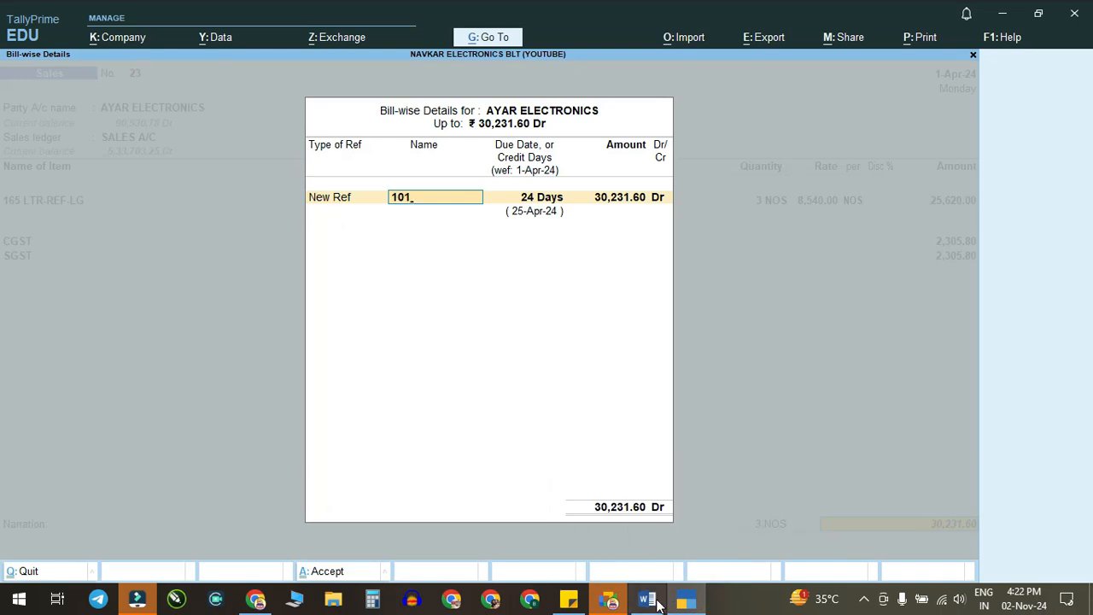
{"action": "left_click", "coordinate": [649, 597]}
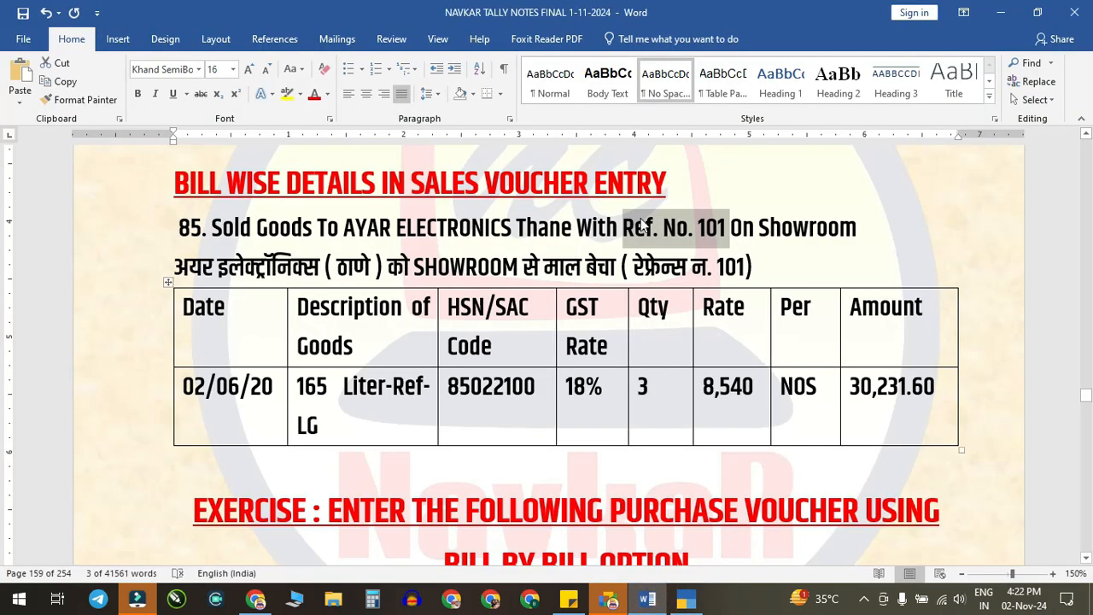
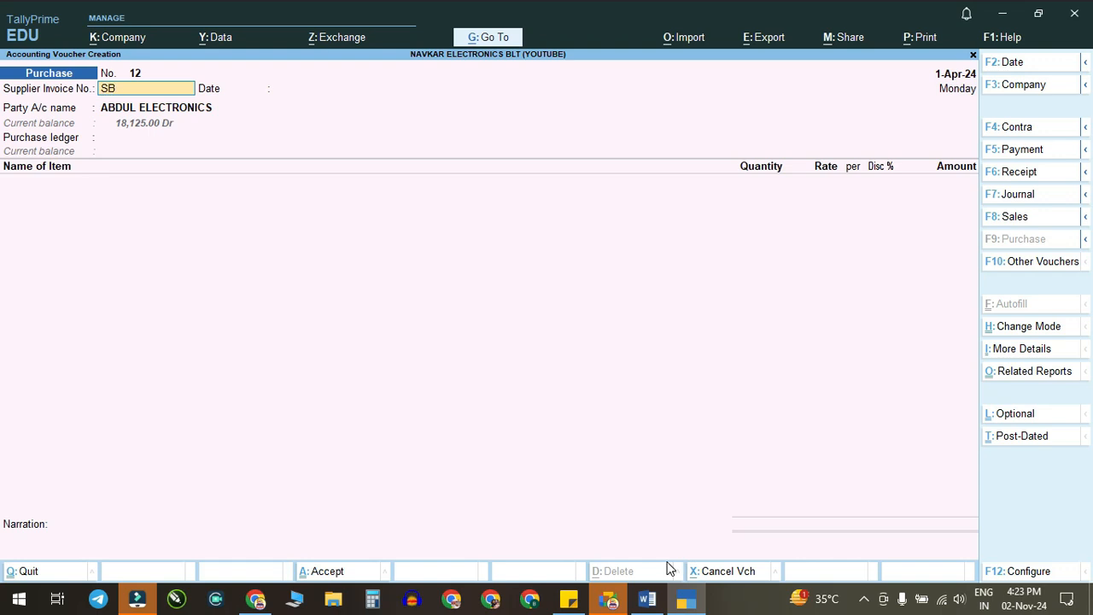
Step: Enter supplier invoice number SBL-01 dated 1-Apr-24 and choose SHRI BALAJI LTD as the party, following entry 86 in the Word notes
{"action": "type", "text": "01"}
{"action": "key", "text": "Return"}
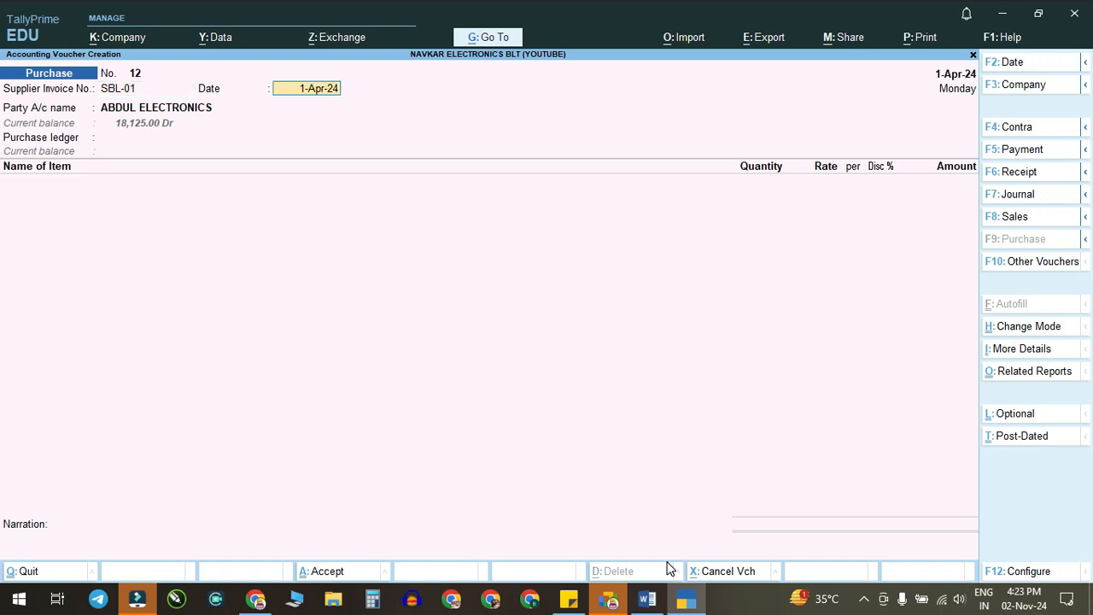
{"action": "key", "text": "Return"}
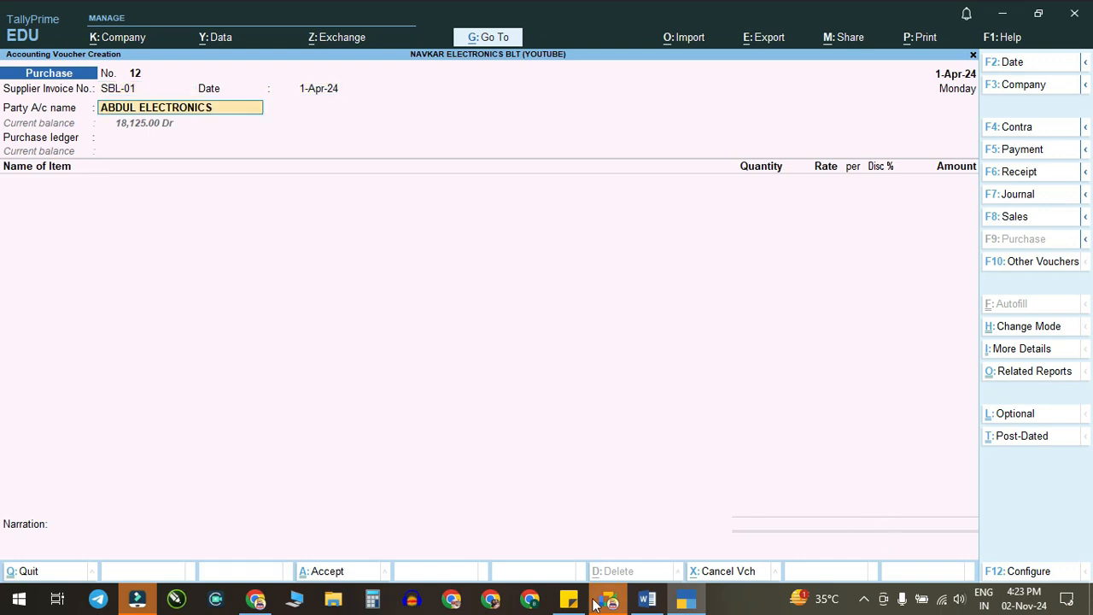
{"action": "left_click", "coordinate": [655, 605]}
{"action": "left_click", "coordinate": [655, 605]}
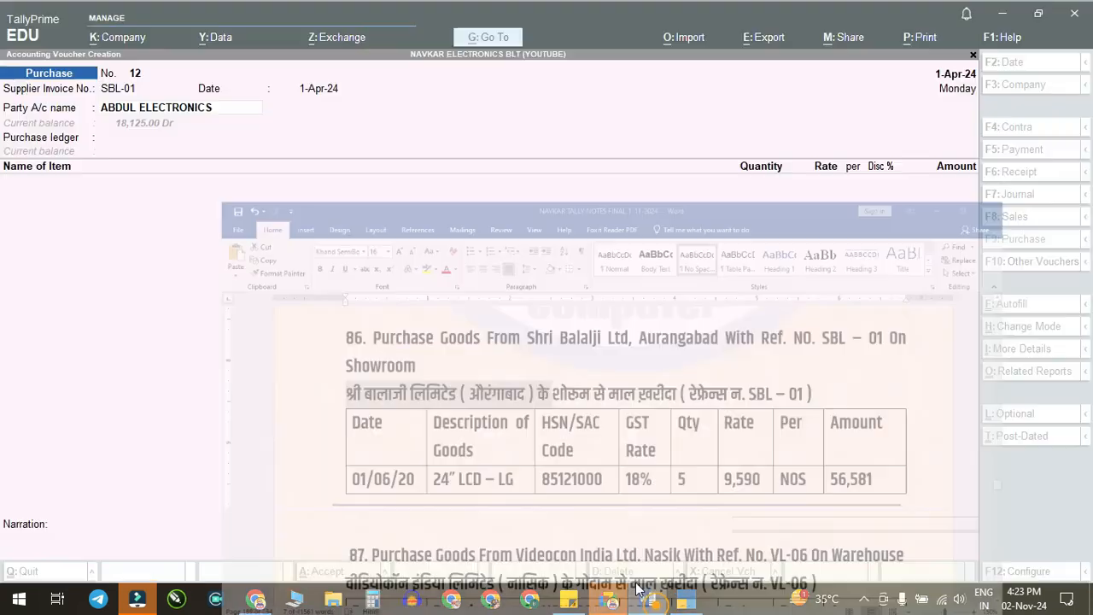
{"action": "type", "text": "SH"}
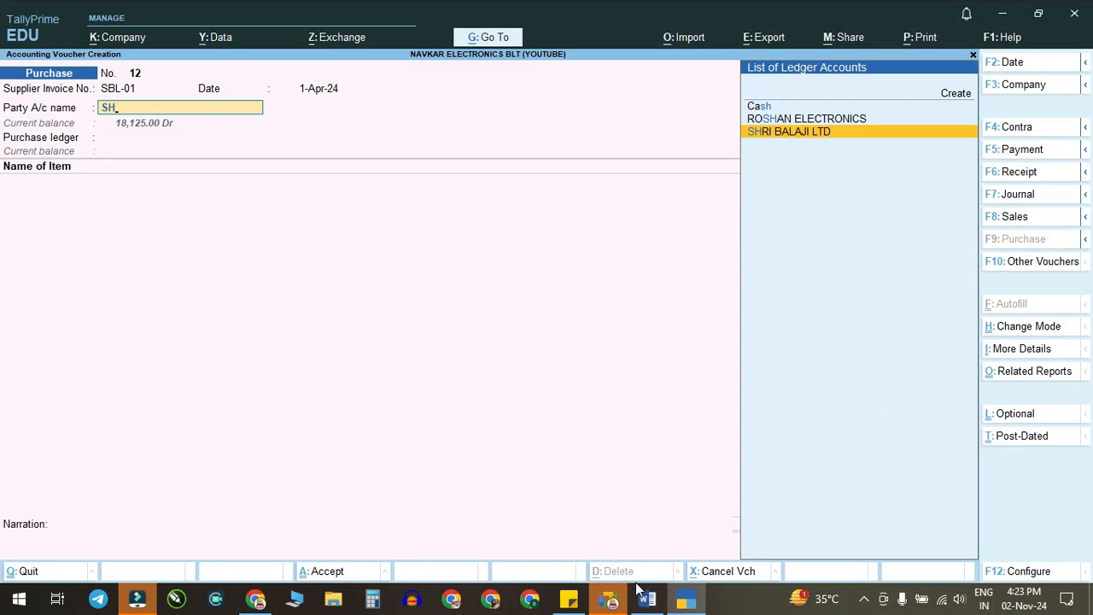
{"action": "key", "text": "Return"}
Step: Set the receipt note number to Not Applicable, accept the receipt and party details unchanged, and choose PURCHASE A/C as the purchase ledger
{"action": "key", "text": "Return"}
{"action": "key", "text": "Return"}
{"action": "key", "text": "Return"}
{"action": "key", "text": "Return"}
{"action": "key", "text": "Return"}
{"action": "key", "text": "Return"}
{"action": "key", "text": "Return"}
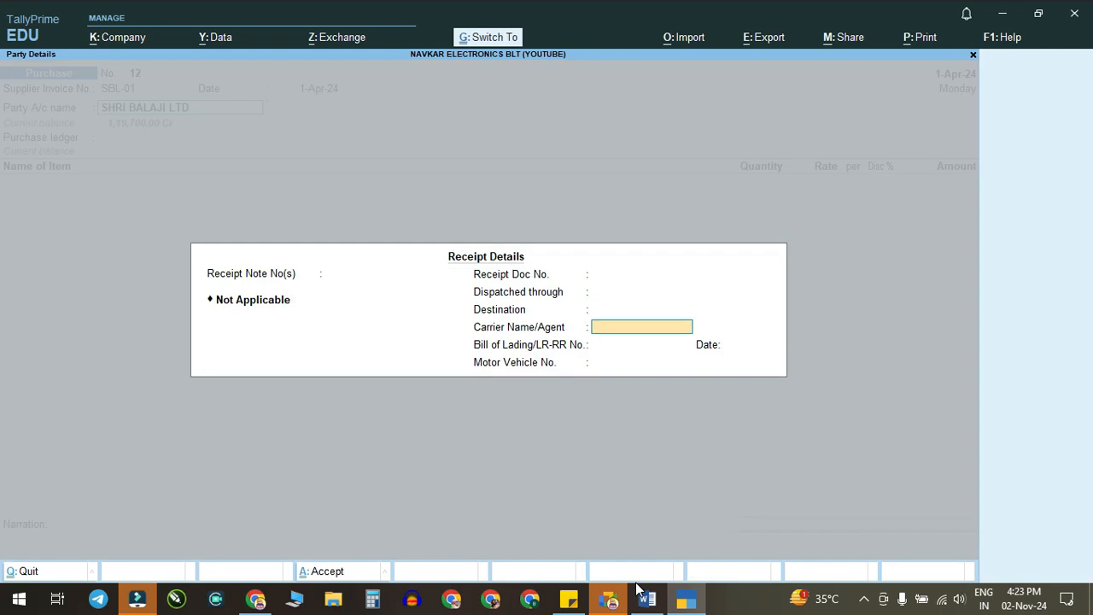
{"action": "key", "text": "ctrl+a"}
{"action": "key", "text": "Return"}
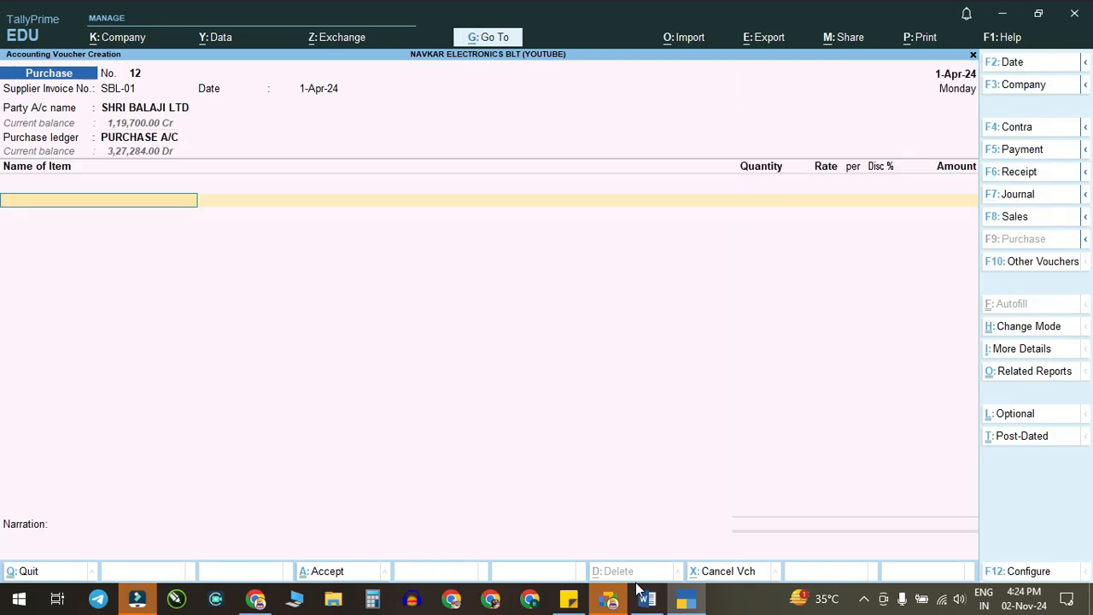
Step: Check the item of entry 86 in the Word notes and add 24" LCD-LG to the purchase voucher with tracking number Not Applicable
{"action": "left_click", "coordinate": [648, 600]}
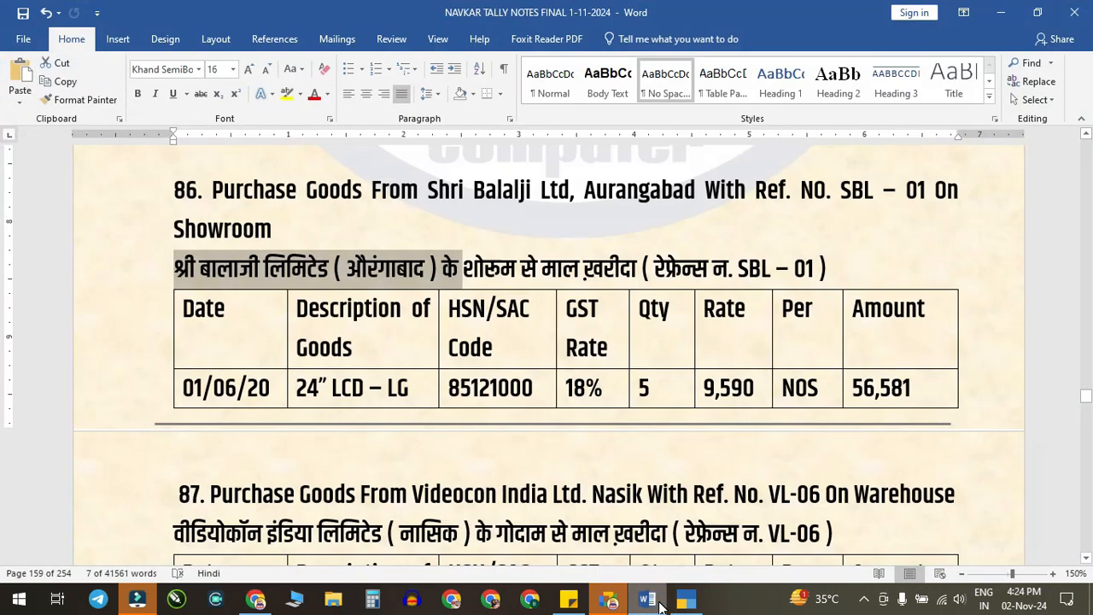
{"action": "left_click", "coordinate": [654, 602]}
{"action": "type", "text": "24"}
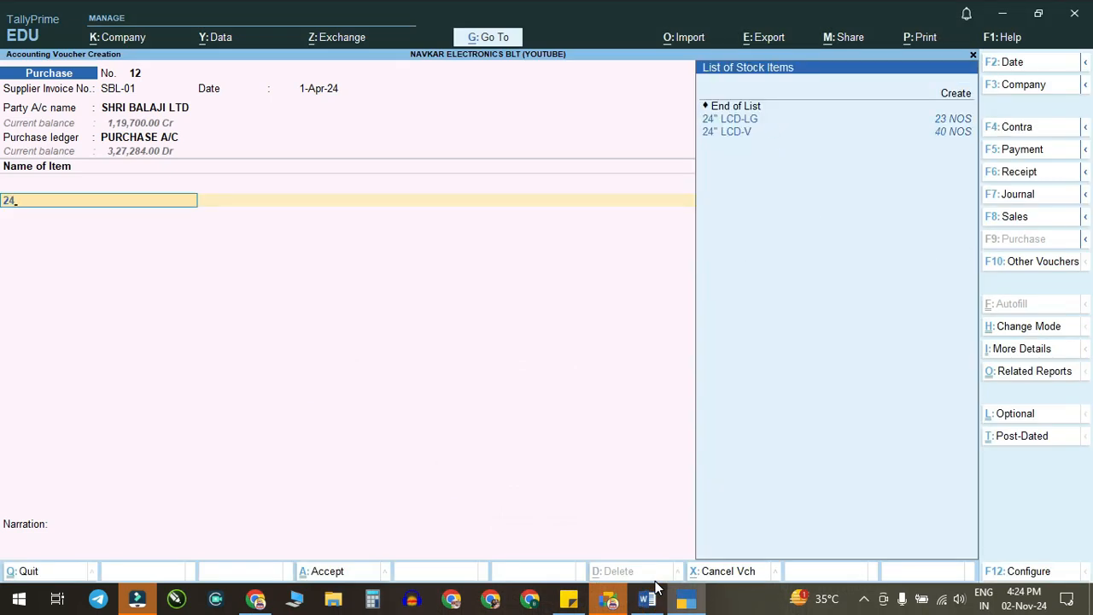
{"action": "left_click", "coordinate": [651, 600]}
{"action": "left_click", "coordinate": [654, 602]}
{"action": "key", "text": "Return"}
{"action": "key", "text": "Return"}
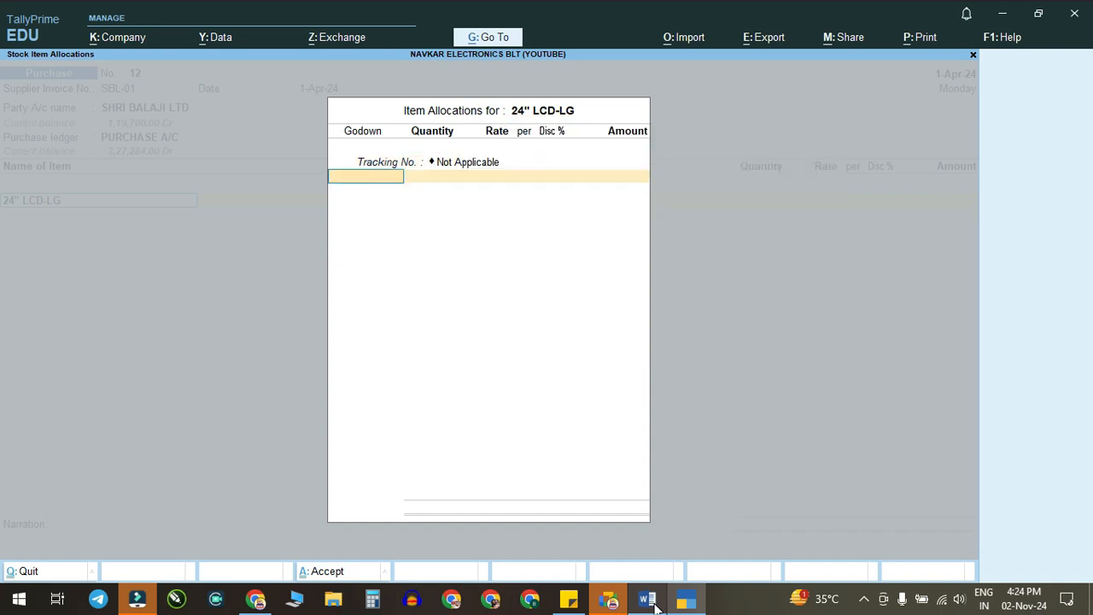
Step: Allocate 5 NOS of 24" LCD-LG to the SHOWROOM godown at 9,590 each and finish the item allocation
{"action": "key", "text": "Return"}
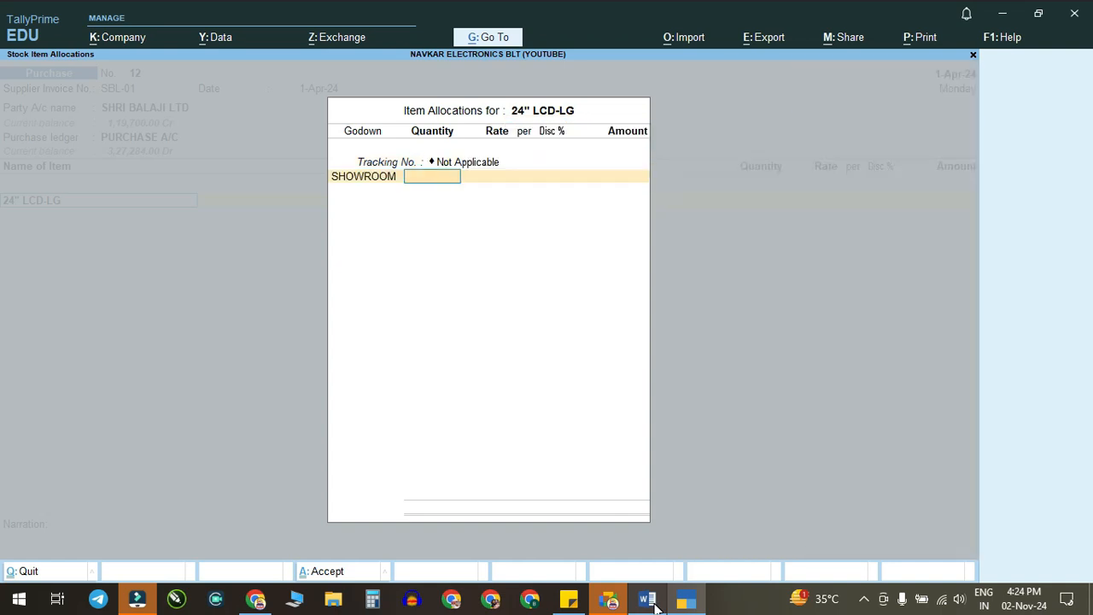
{"action": "left_click", "coordinate": [650, 600]}
{"action": "left_click", "coordinate": [652, 602]}
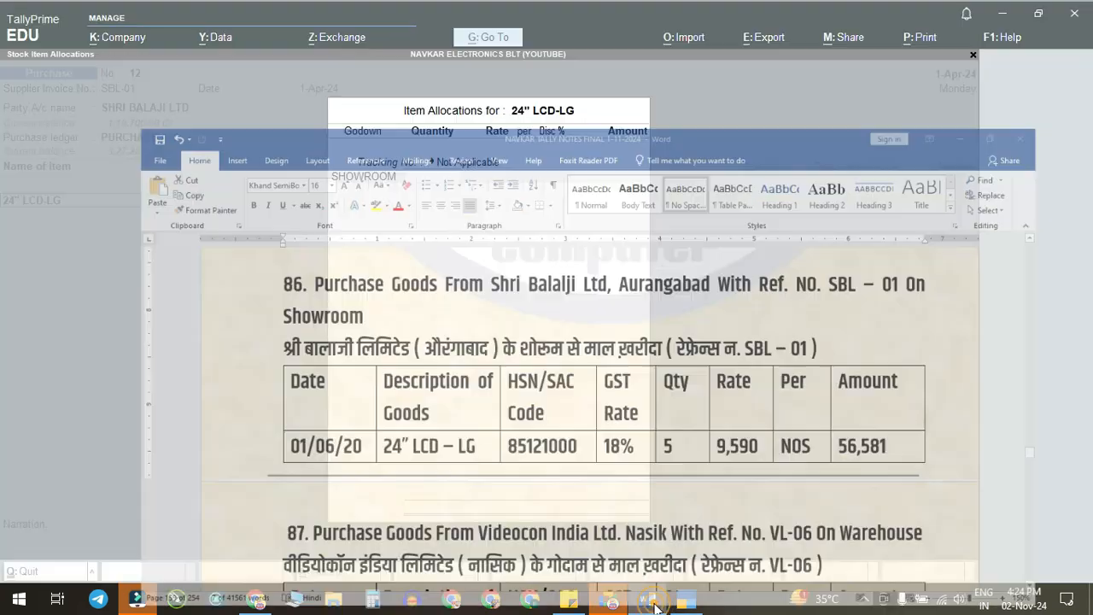
{"action": "type", "text": "5"}
{"action": "key", "text": "Return"}
{"action": "key", "text": "Return"}
{"action": "key", "text": "Return"}
{"action": "key", "text": "Return"}
{"action": "key", "text": "Return"}
{"action": "key", "text": "Return"}
{"action": "key", "text": "Return"}
Step: Add the CGST and SGST ledgers to the Shri Balaji purchase voucher, keeping their calculated amounts
{"action": "type", "text": "C"}
{"action": "key", "text": "Return"}
{"action": "key", "text": "Return"}
{"action": "type", "text": "S"}
{"action": "key", "text": "Return"}
{"action": "key", "text": "Return"}
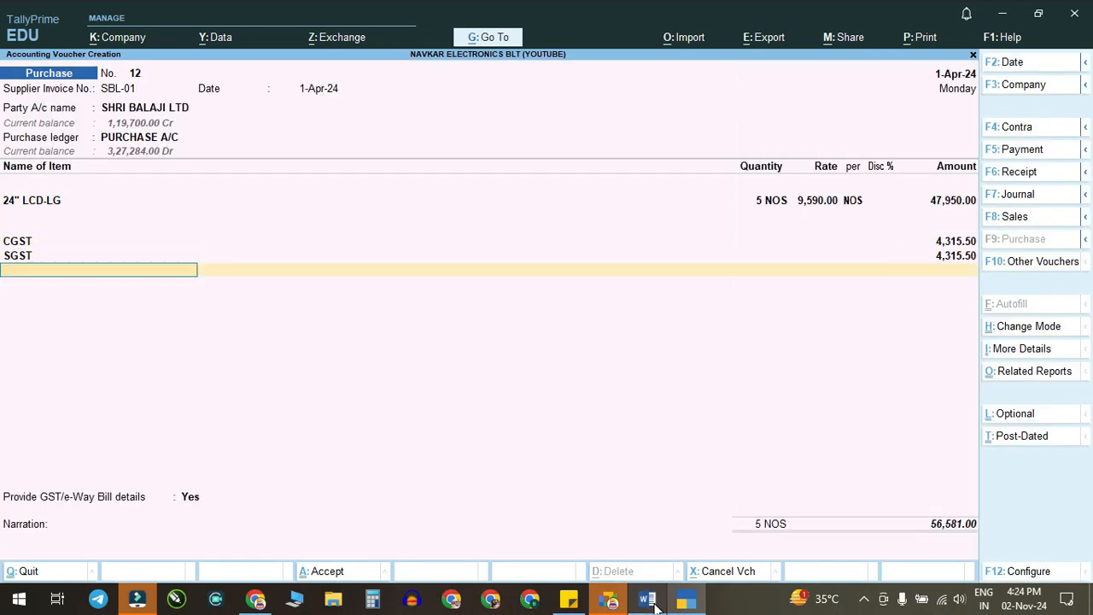
Step: Compare the voucher total with entry 86 in the Word notes, accept the bill-wise and e-Way Bill details unchanged, and save the voucher
{"action": "left_click", "coordinate": [646, 601]}
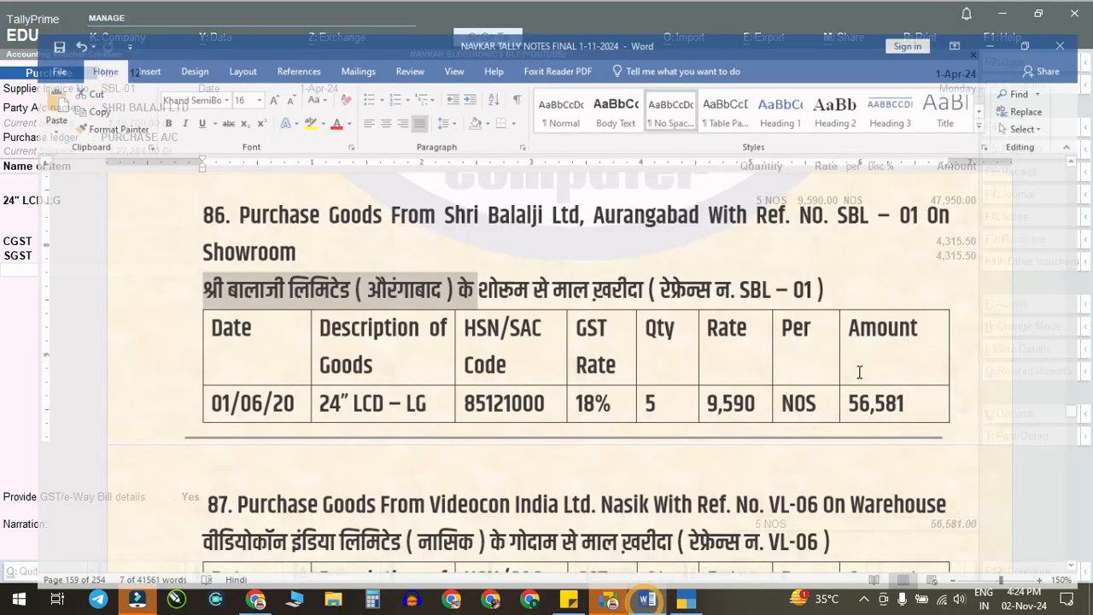
{"action": "left_click", "coordinate": [687, 599]}
{"action": "key", "text": "Return"}
{"action": "key", "text": "Return"}
{"action": "key", "text": "Return"}
{"action": "key", "text": "Return"}
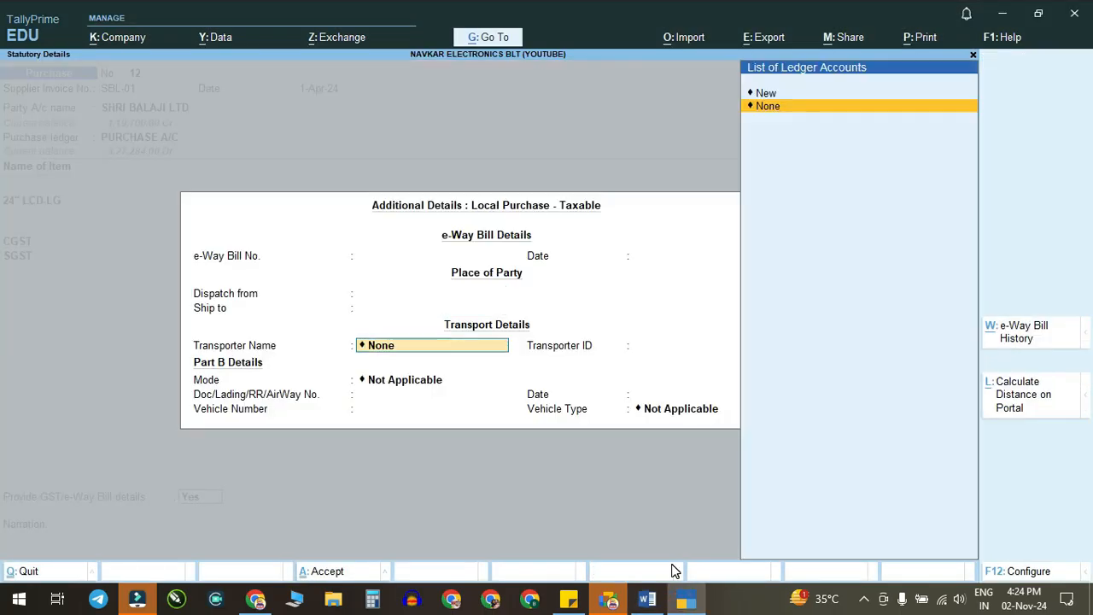
{"action": "key", "text": "ctrl+a"}
{"action": "key", "text": "ctrl+a"}
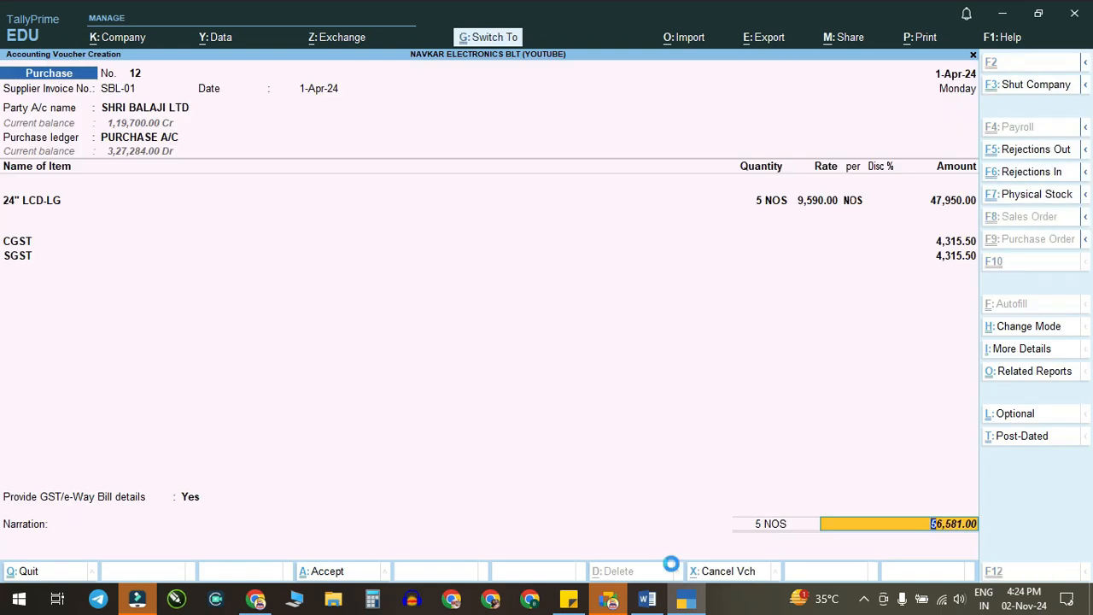
Step: Following entry 87 in the Word notes, enter supplier invoice VL-06 dated 1-Apr-24, party VIDEOCON INDA LTD with default details, and ledger PURCHASE A/C
{"action": "left_click", "coordinate": [646, 600]}
{"action": "scroll", "coordinate": [441, 318], "scroll_direction": "down", "scroll_amount": 3}
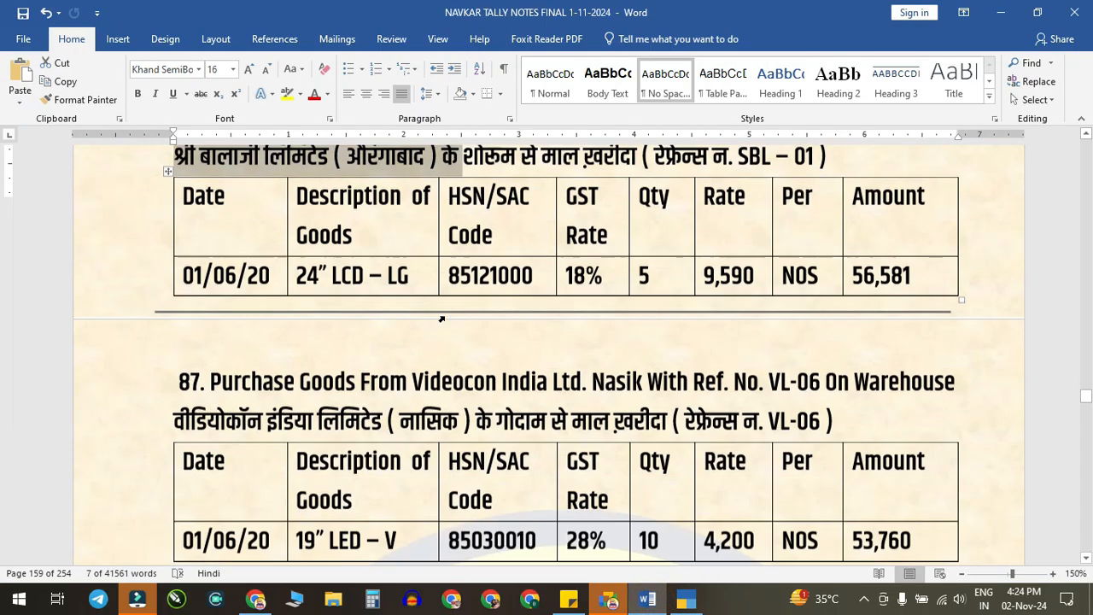
{"action": "scroll", "coordinate": [441, 319], "scroll_direction": "down", "scroll_amount": 3}
{"action": "scroll", "coordinate": [239, 282], "scroll_direction": "up", "scroll_amount": 1}
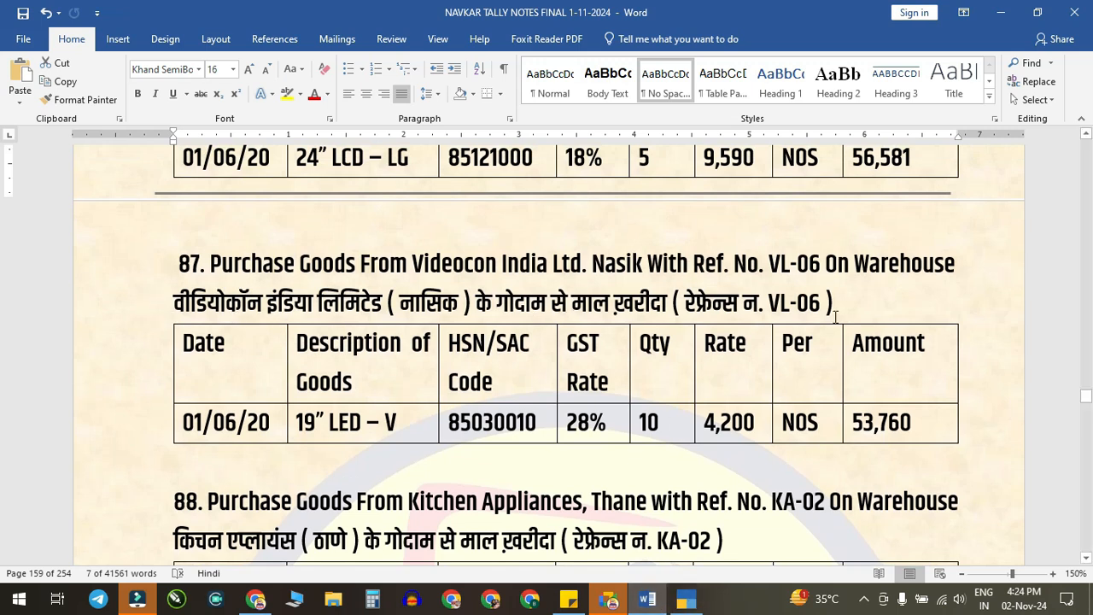
{"action": "left_click", "coordinate": [685, 598]}
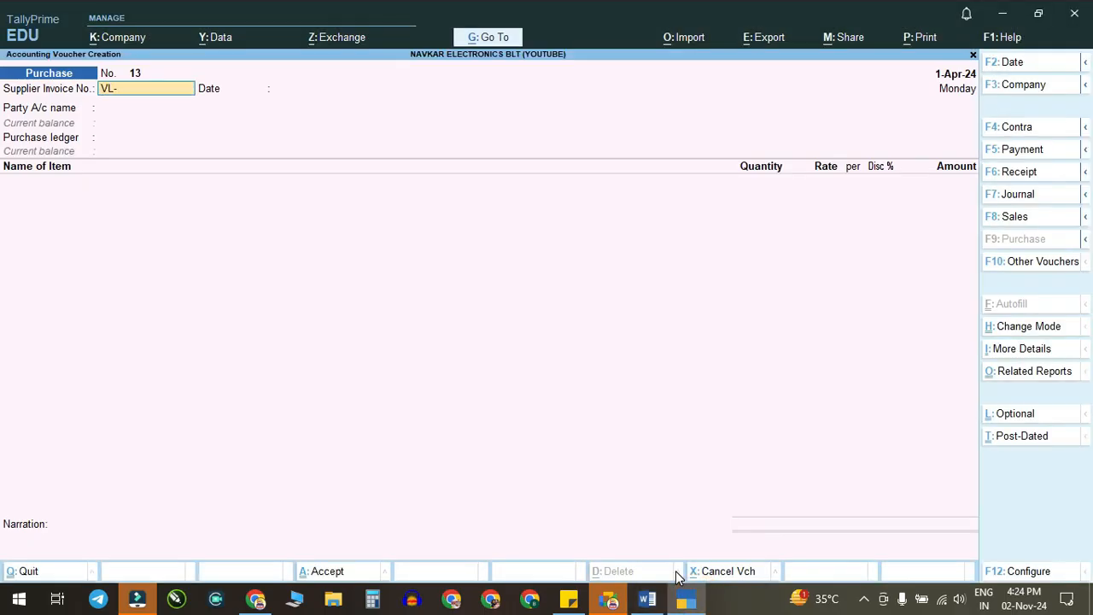
{"action": "key", "text": "Return"}
{"action": "key", "text": "Return"}
{"action": "type", "text": "Vi"}
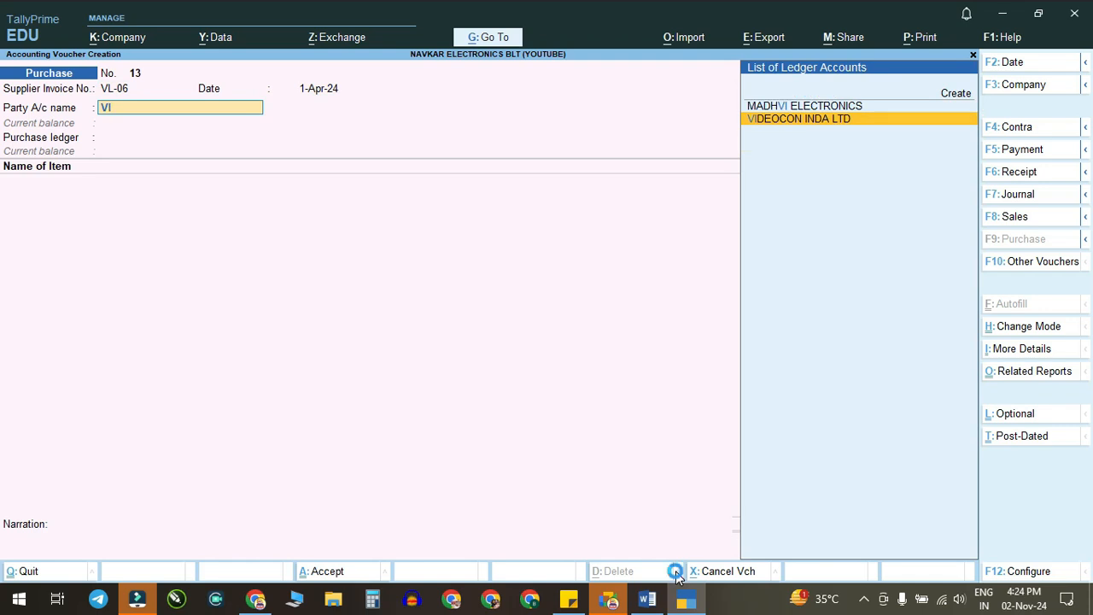
{"action": "key", "text": "Return"}
{"action": "key", "text": "ctrl+a"}
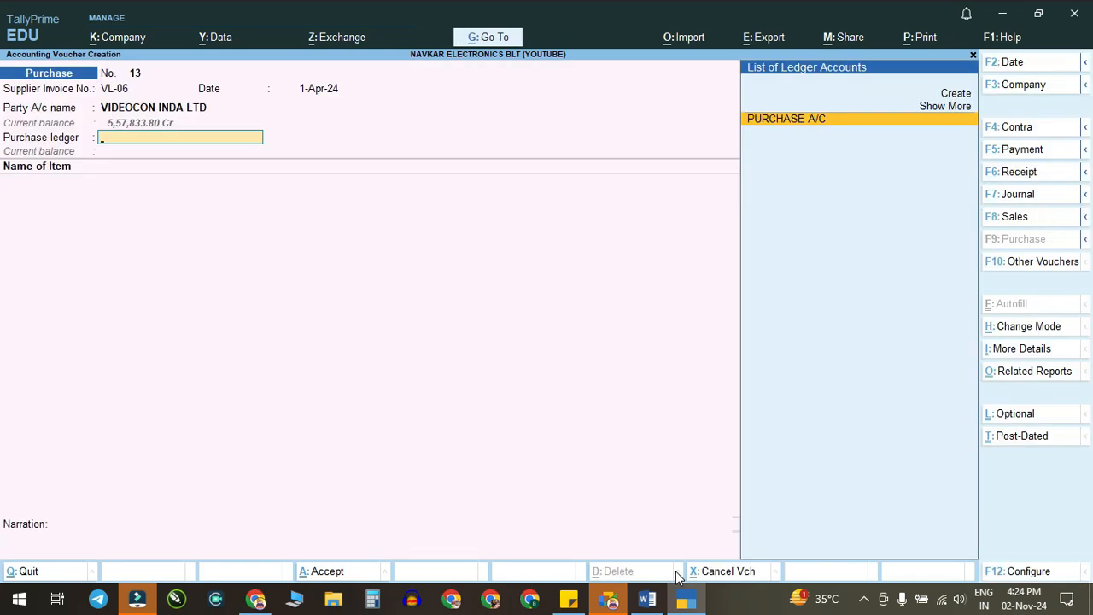
{"action": "key", "text": "Return"}
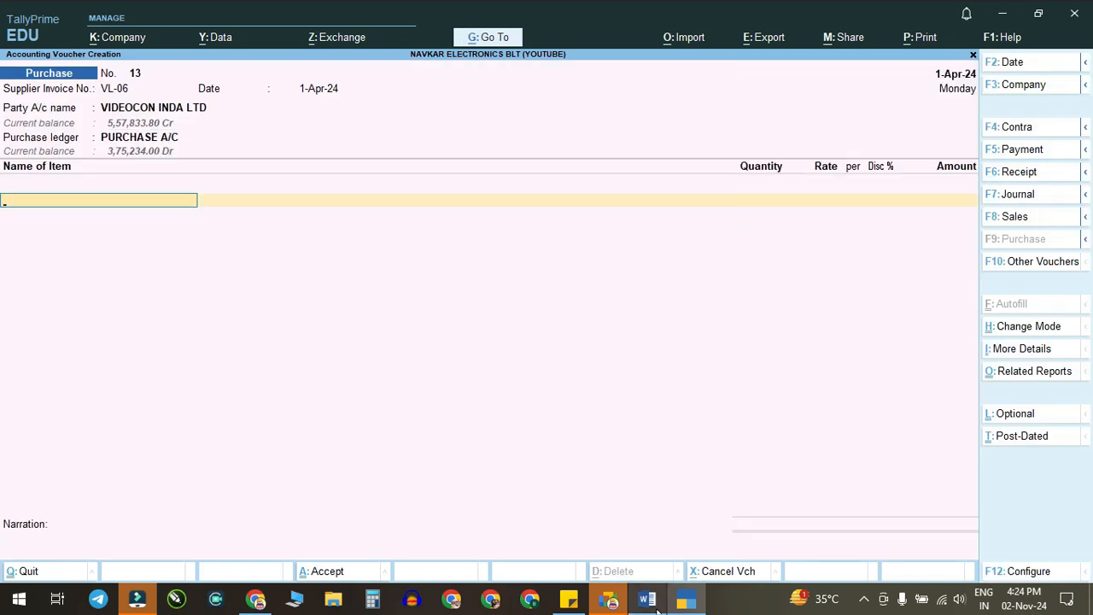
Step: Check the item of entry 87 in the Word notes and add 19" LED -V to the purchase voucher with tracking number Not Applicable
{"action": "left_click", "coordinate": [646, 597]}
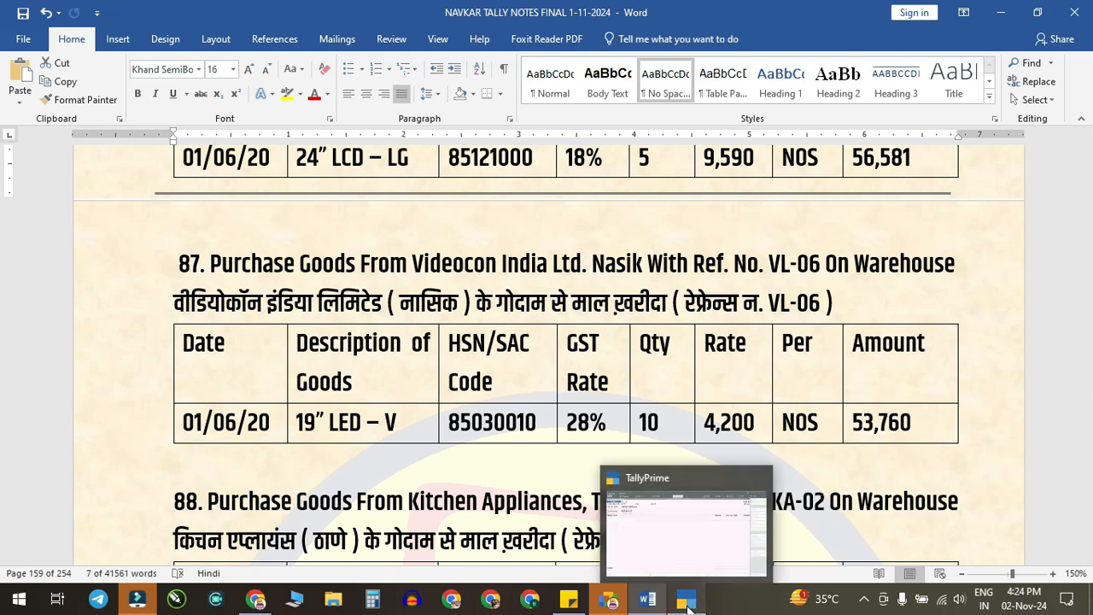
{"action": "left_click", "coordinate": [648, 547]}
{"action": "type", "text": "19"}
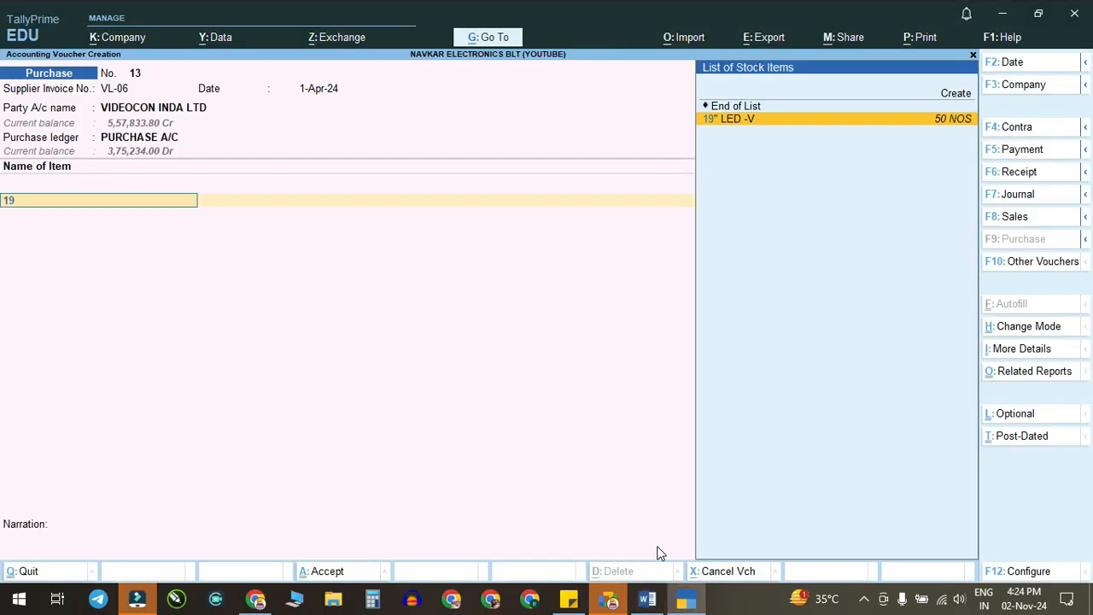
{"action": "key", "text": "Return"}
{"action": "key", "text": "Return"}
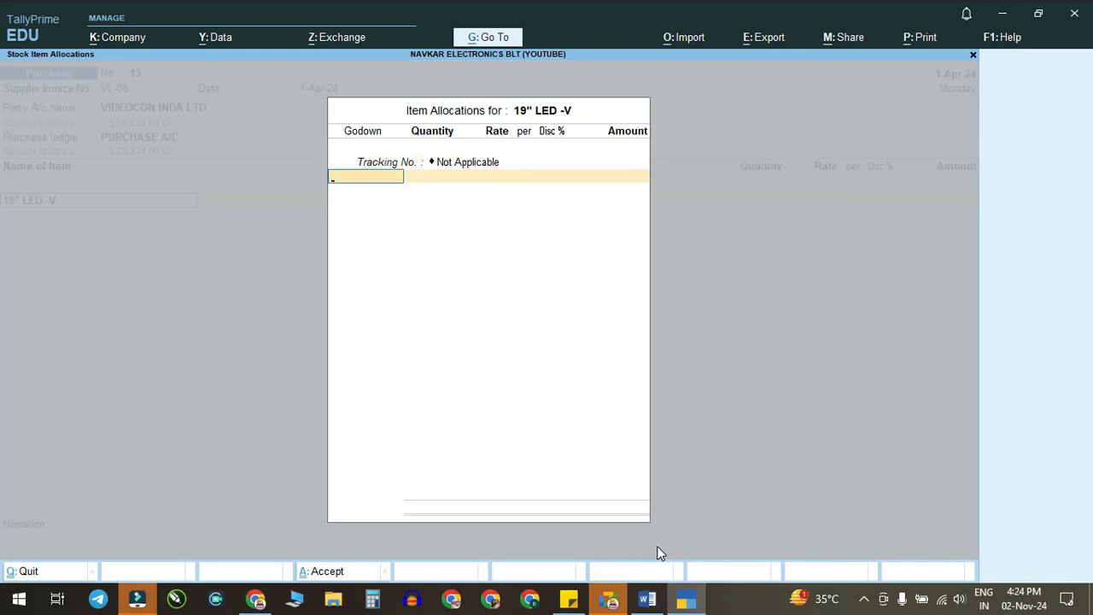
Step: Allocate 10 NOS of 19" LED -V to the warehouse godown at 4,200 each and finish the item allocation
{"action": "type", "text": "w"}
{"action": "key", "text": "Return"}
{"action": "type", "text": "10"}
{"action": "key", "text": "Return"}
{"action": "key", "text": "Return"}
{"action": "key", "text": "Return"}
{"action": "key", "text": "Return"}
{"action": "key", "text": "Return"}
{"action": "key", "text": "Return"}
Step: Add the CGST and SGST ledgers to the Videocon purchase voucher, keeping their calculated amounts
{"action": "type", "text": "cg"}
{"action": "key", "text": "Return"}
{"action": "key", "text": "Return"}
{"action": "type", "text": "sg"}
{"action": "key", "text": "Return"}
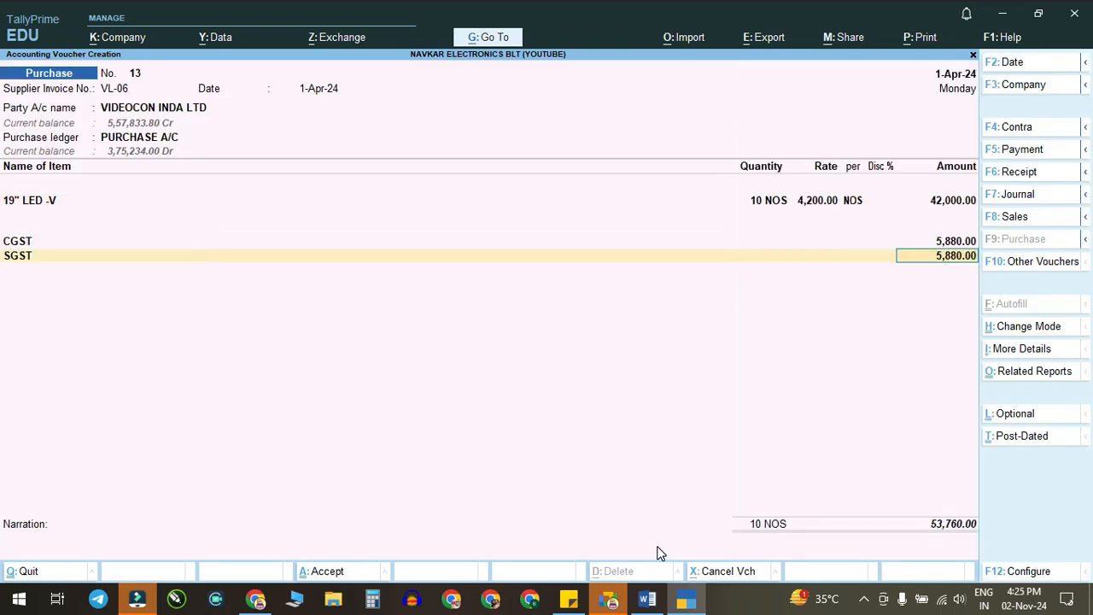
Step: Compare the voucher total with entry 87 in the Word notes, accept the bill-wise and e-Way Bill details unchanged, and save the voucher
{"action": "left_click", "coordinate": [646, 598]}
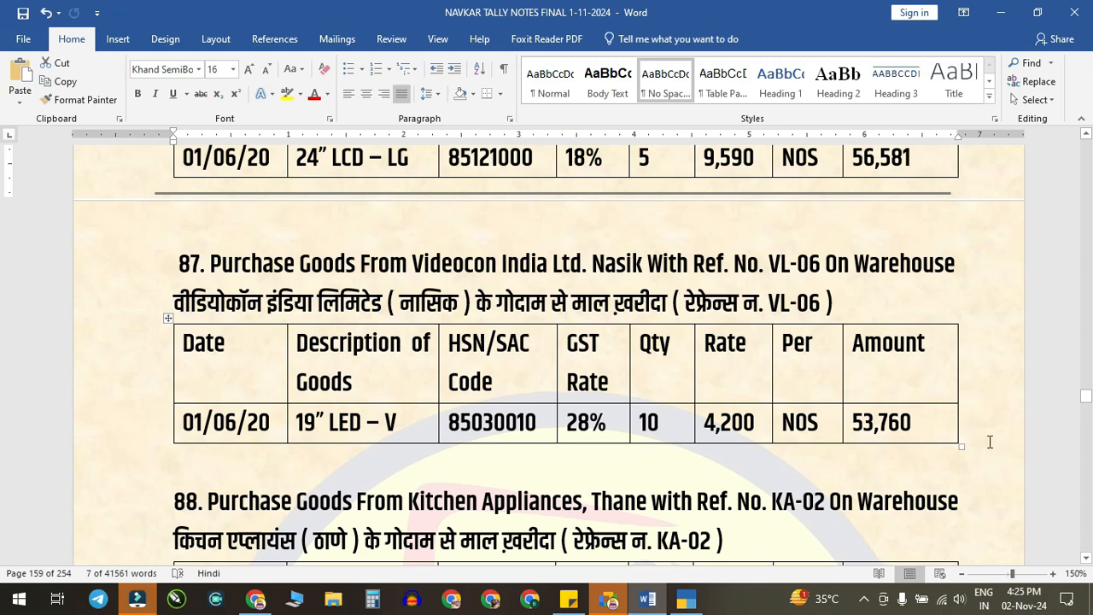
{"action": "left_click", "coordinate": [685, 598]}
{"action": "key", "text": "Return"}
{"action": "key", "text": "Return"}
{"action": "key", "text": "Return"}
{"action": "key", "text": "ctrl+a"}
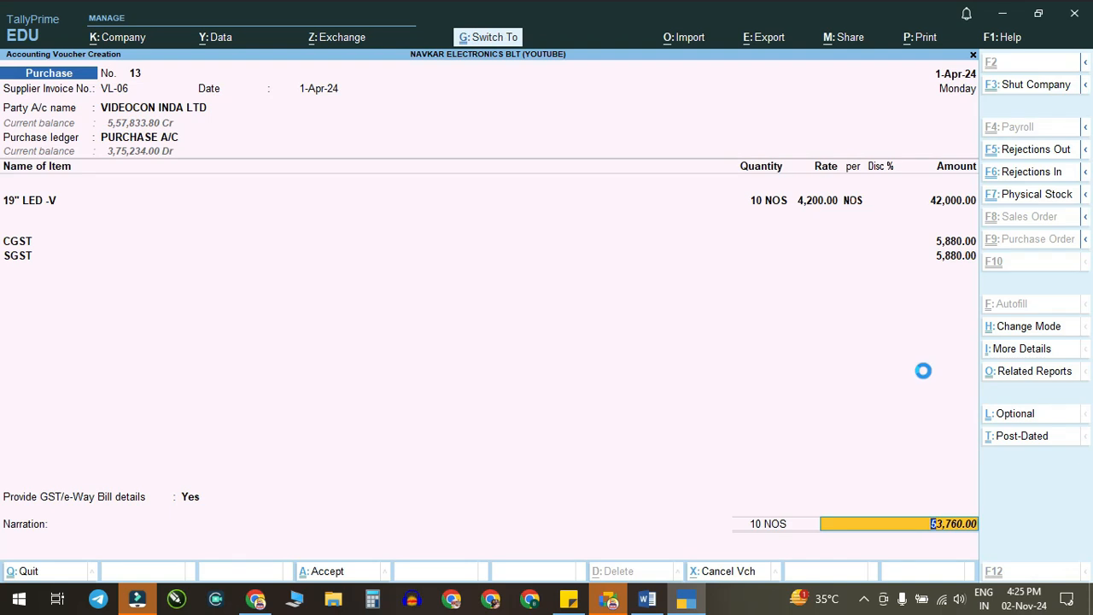
{"action": "key", "text": "ctrl+a"}
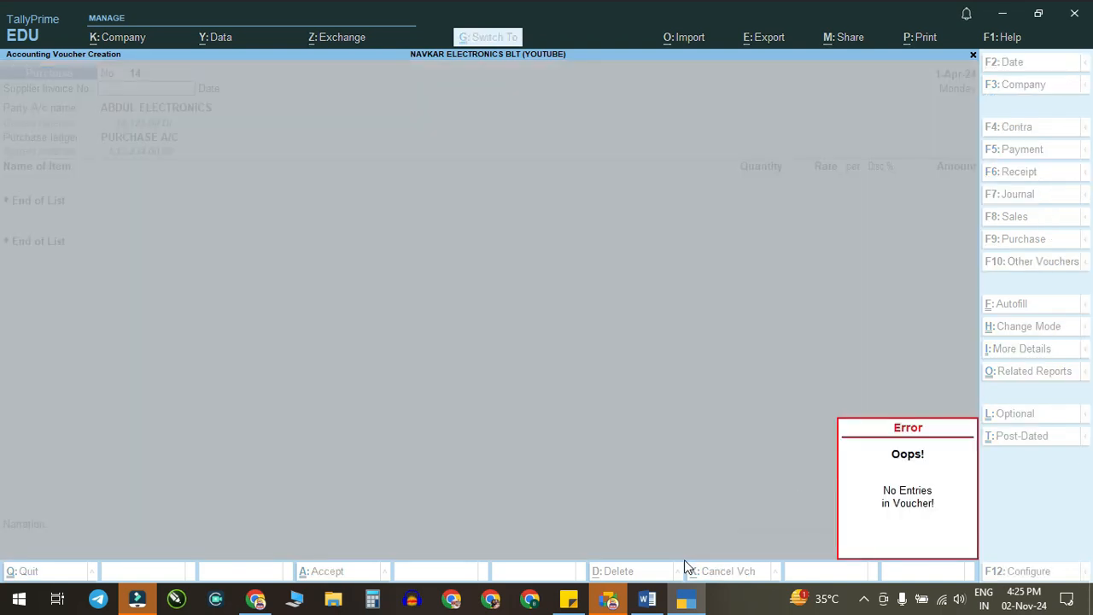
Step: Leave the blank purchase voucher 14 and reopen the saved Videocon purchase voucher 13 for alteration
{"action": "key", "text": "Escape"}
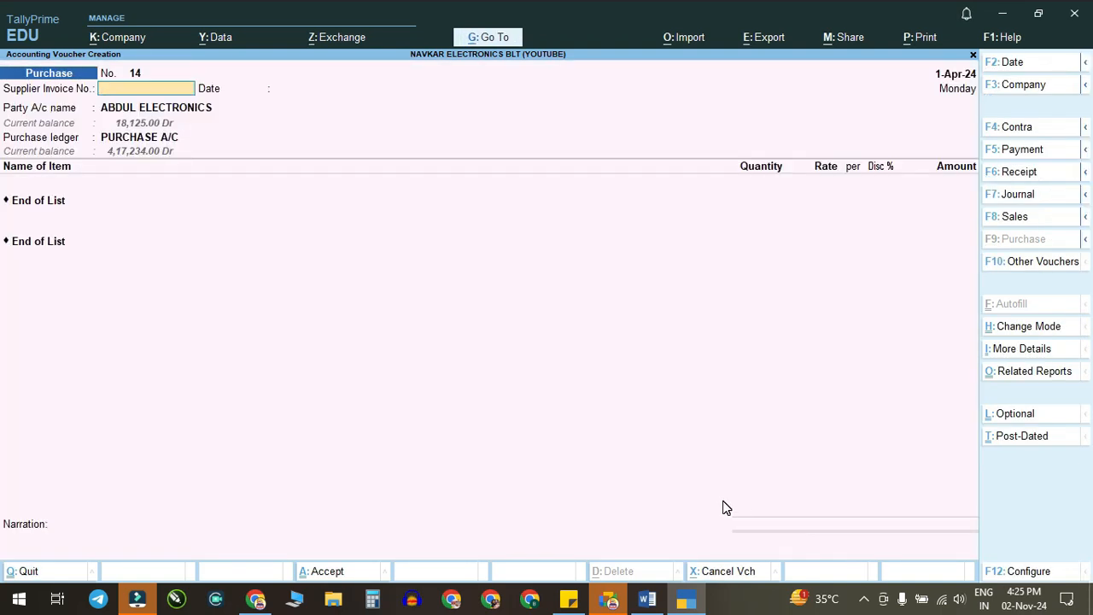
{"action": "key", "text": "Escape"}
{"action": "key", "text": "y"}
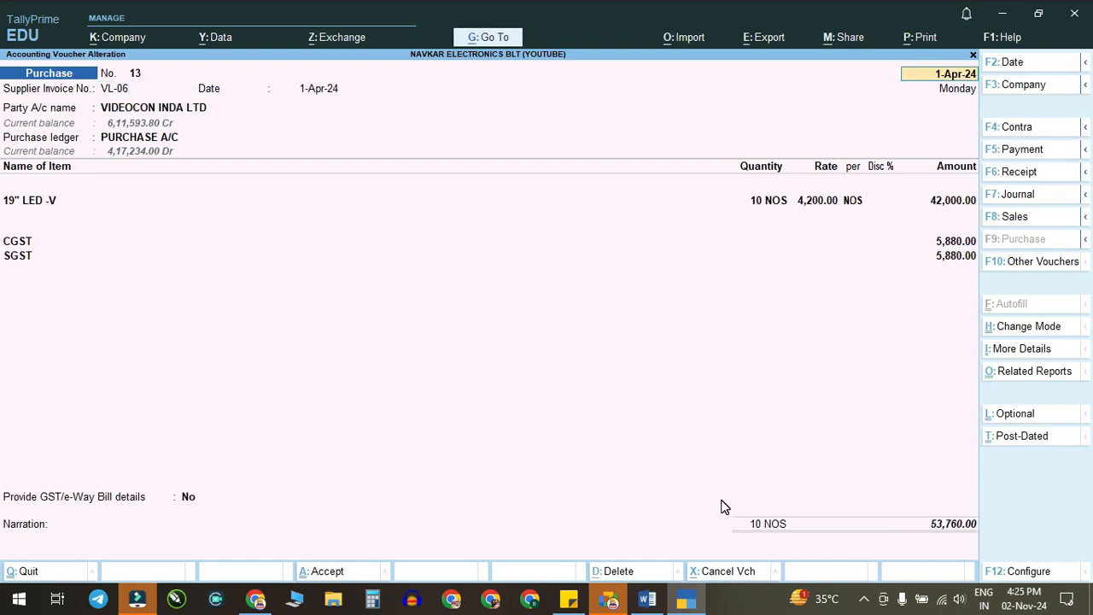
Step: Leave the saved Videocon voucher alteration and read purchase entry 88 for Kitchen Appliances in the Word notes
{"action": "key", "text": "Escape"}
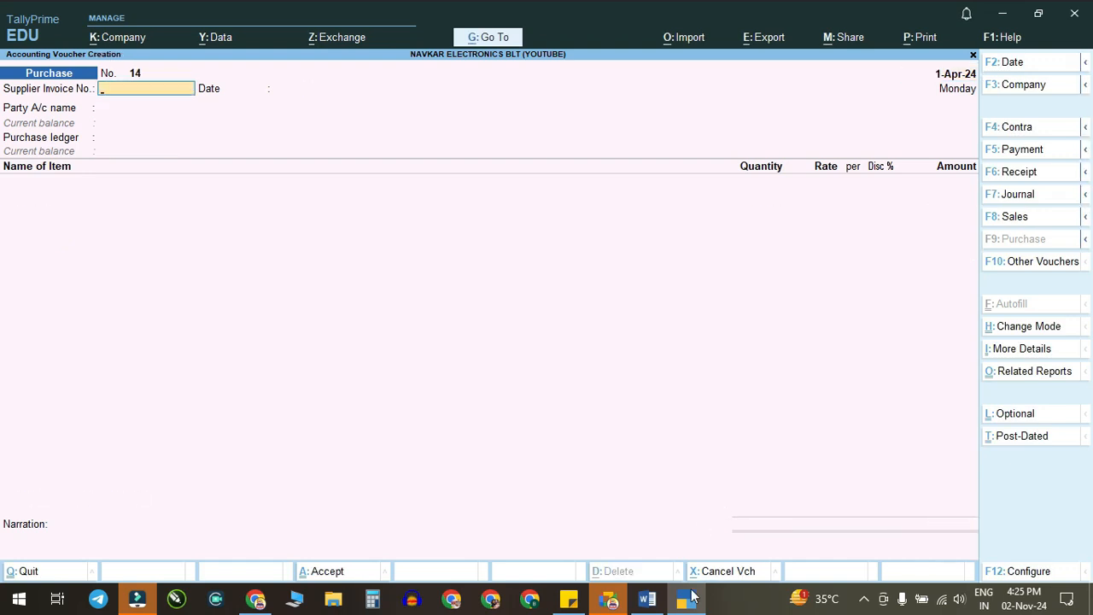
{"action": "left_click", "coordinate": [646, 599]}
{"action": "scroll", "coordinate": [532, 349], "scroll_direction": "down", "scroll_amount": 3}
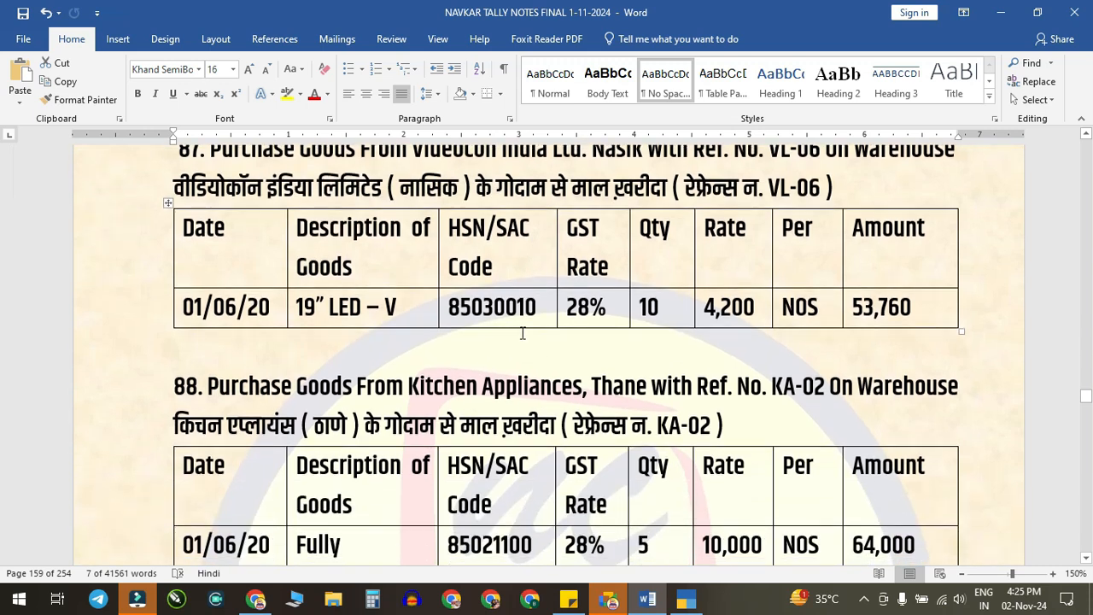
{"action": "scroll", "coordinate": [517, 324], "scroll_direction": "up", "scroll_amount": 2}
{"action": "scroll", "coordinate": [518, 324], "scroll_direction": "down", "scroll_amount": 2}
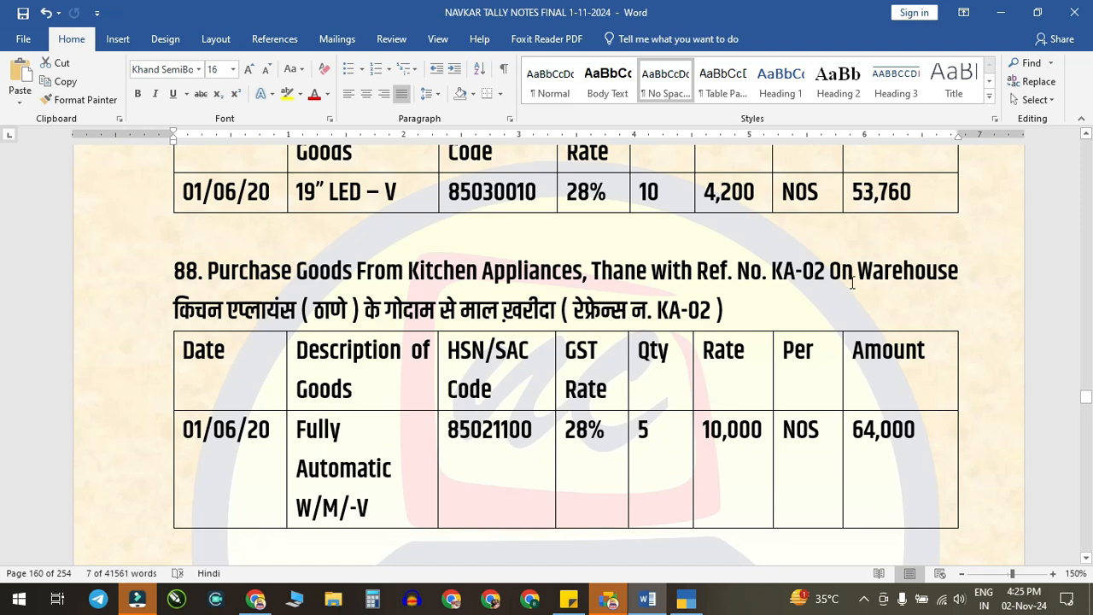
Step: In TallyPrime, start purchase voucher 14 with supplier invoice KA-02, party KITCHEN APPLIANCE and purchase ledger PURCHASE A/C
{"action": "left_click", "coordinate": [646, 597]}
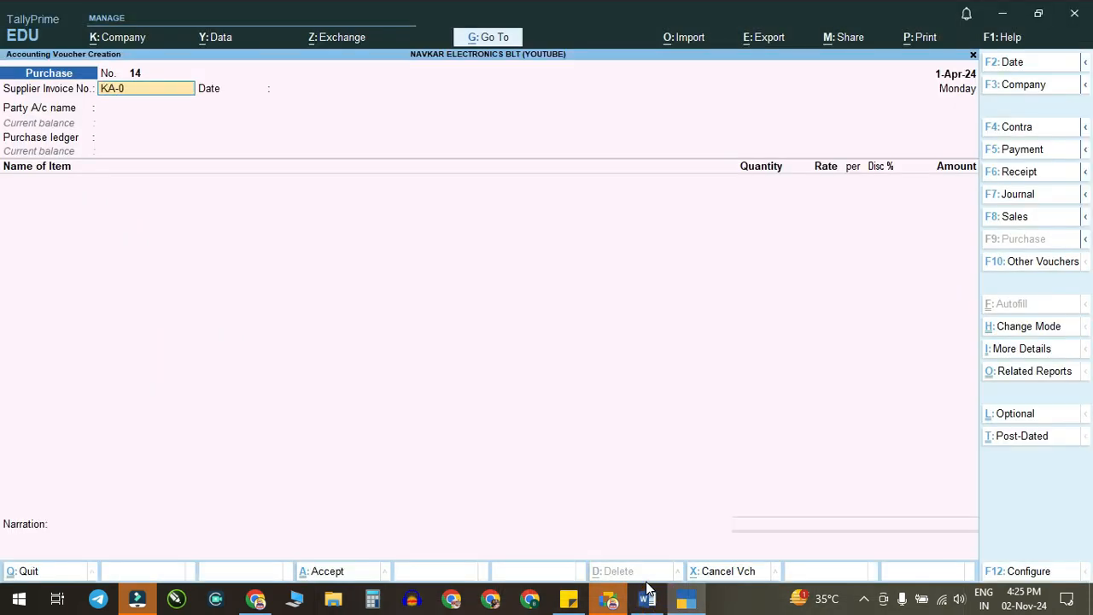
{"action": "key", "text": "Return"}
{"action": "key", "text": "Return"}
{"action": "type", "text": "KI"}
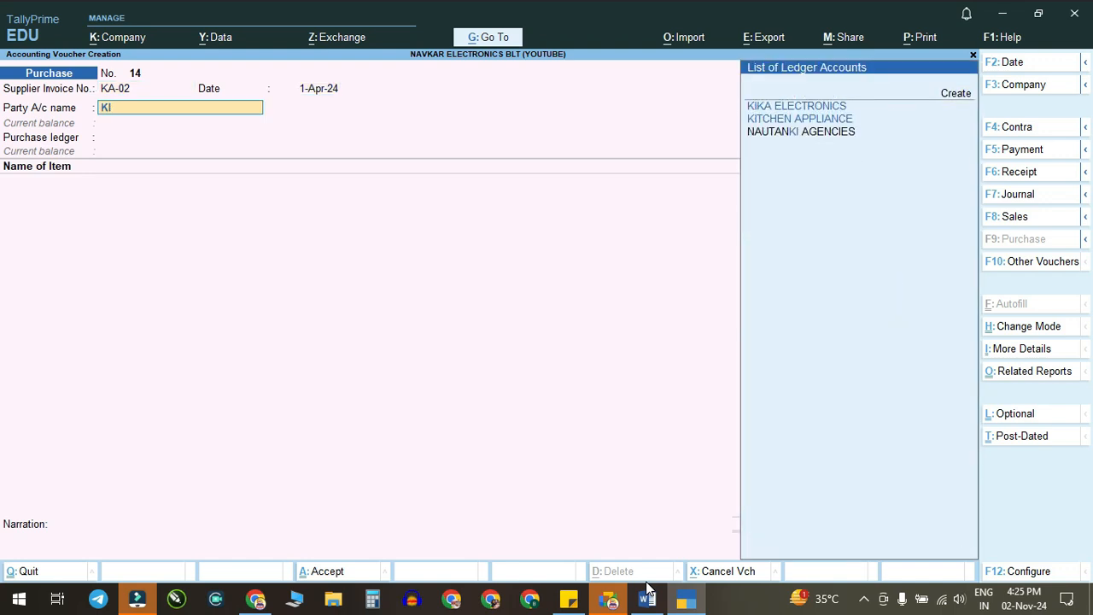
{"action": "key", "text": "Return"}
{"action": "key", "text": "Down"}
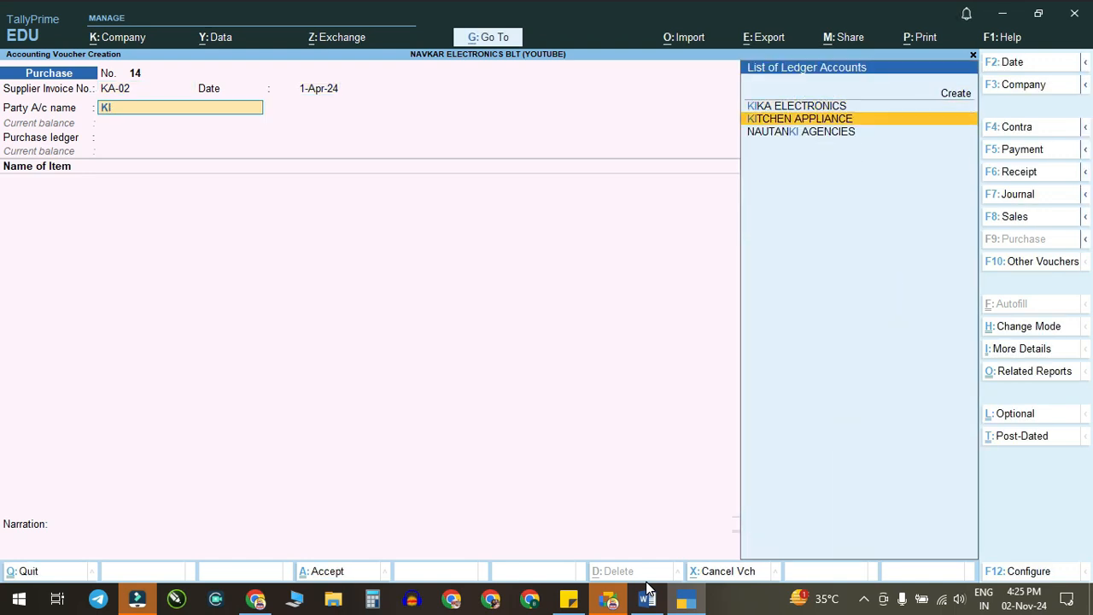
{"action": "key", "text": "Return"}
{"action": "key", "text": "Return"}
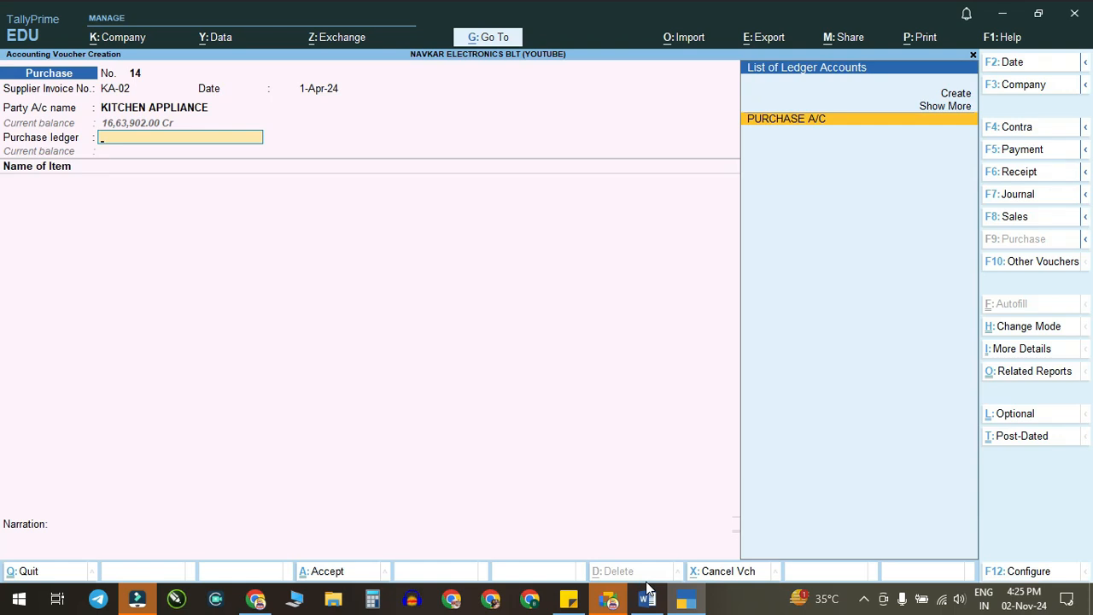
{"action": "key", "text": "Return"}
Step: Add the stock item FULLY AUTO W/M -V to the purchase with its tracking number as Not Applicable
{"action": "left_click", "coordinate": [647, 599]}
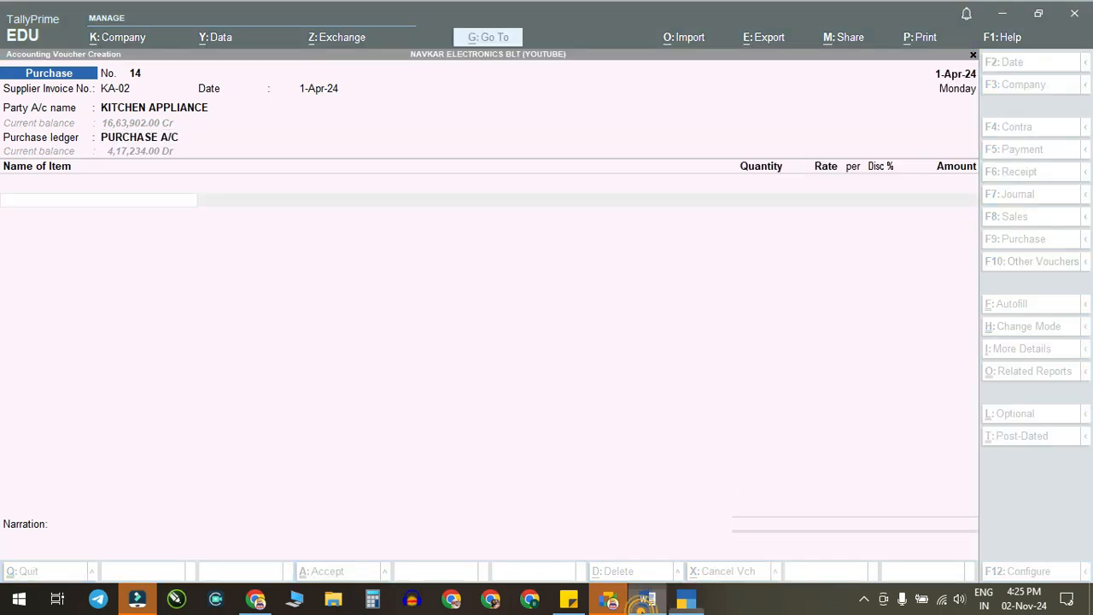
{"action": "left_click", "coordinate": [645, 606]}
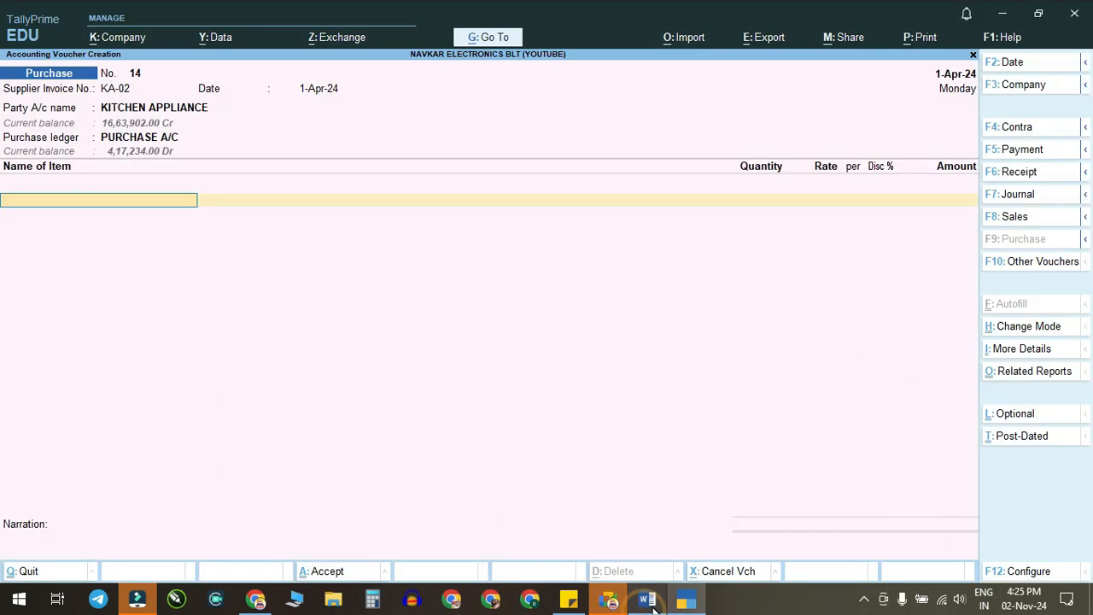
{"action": "type", "text": "FUL"}
{"action": "key", "text": "Down"}
{"action": "key", "text": "Return"}
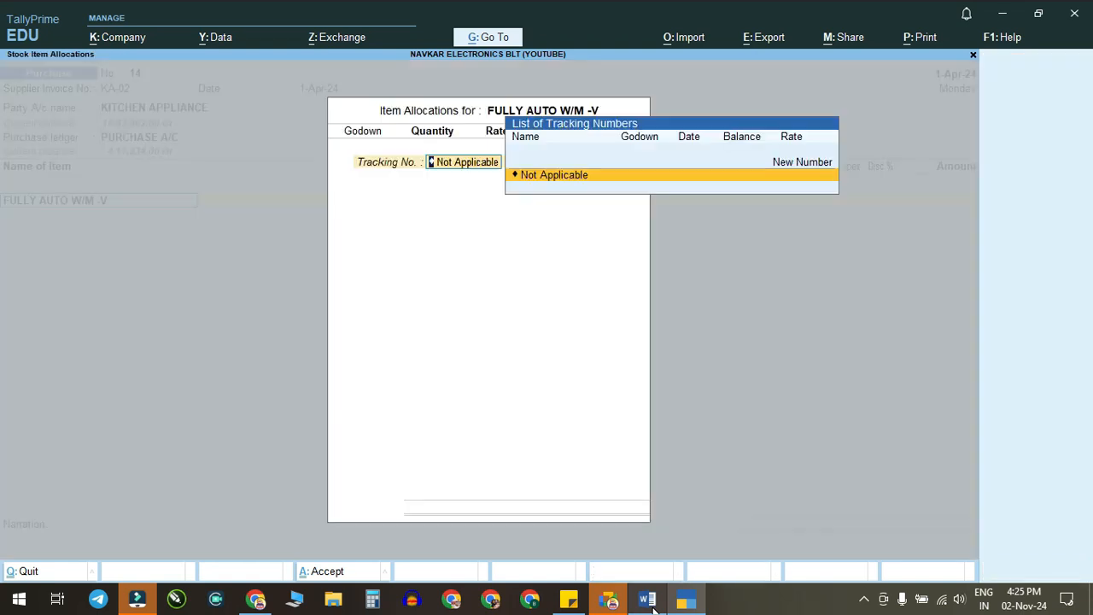
{"action": "key", "text": "Up"}
{"action": "key", "text": "Return"}
{"action": "key", "text": "Escape"}
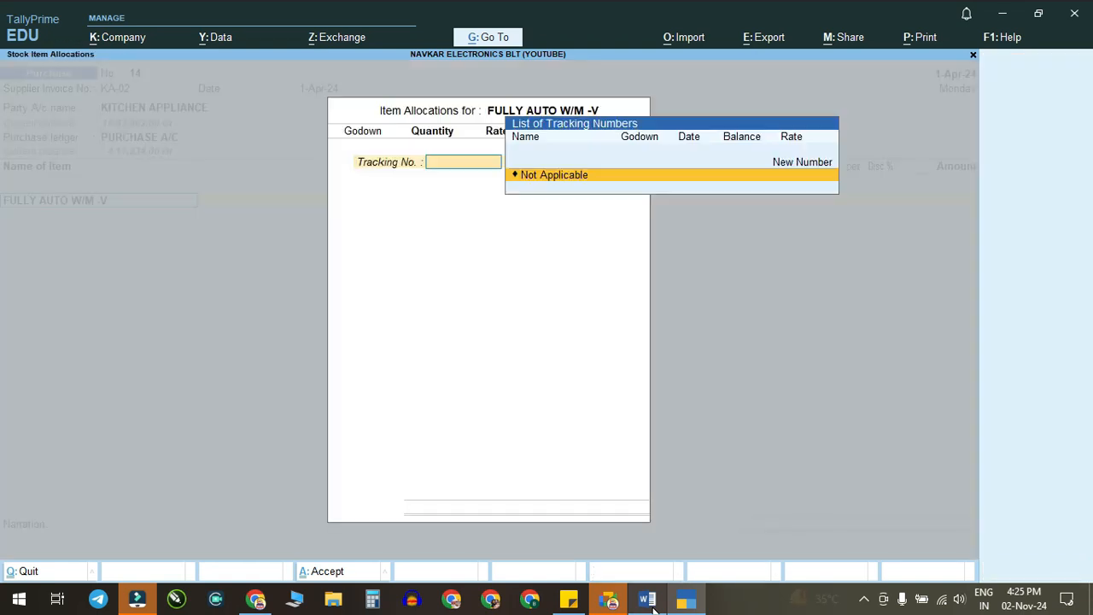
{"action": "key", "text": "Return"}
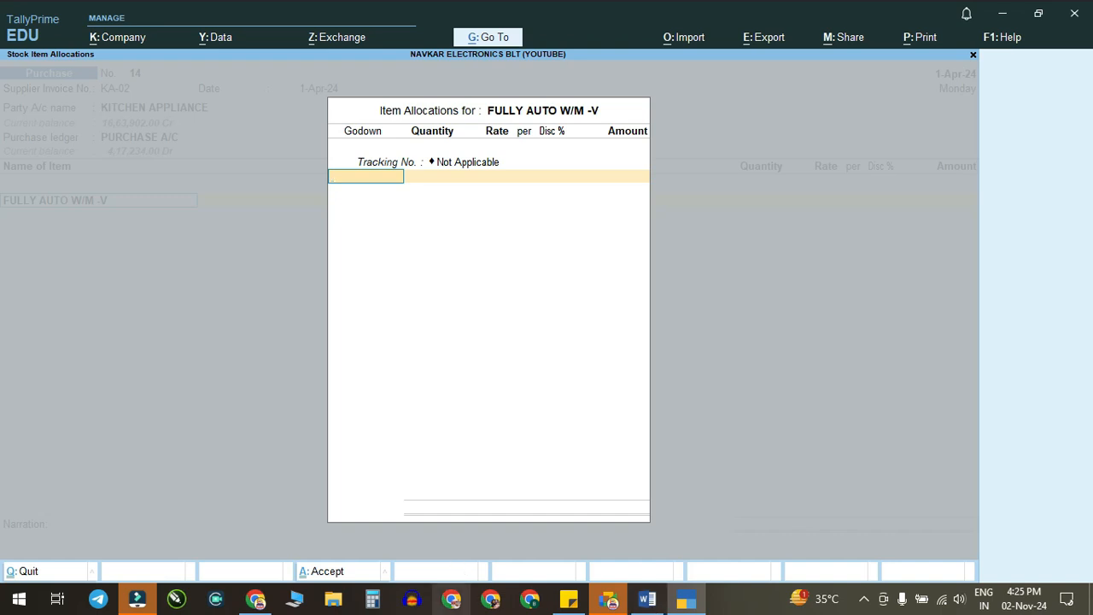
Step: Check entry 88 in the Word notes, allocate 5 NOS to the WHAREHOUSE godown at 10,000 each and finish the item allocation
{"action": "left_click", "coordinate": [646, 598]}
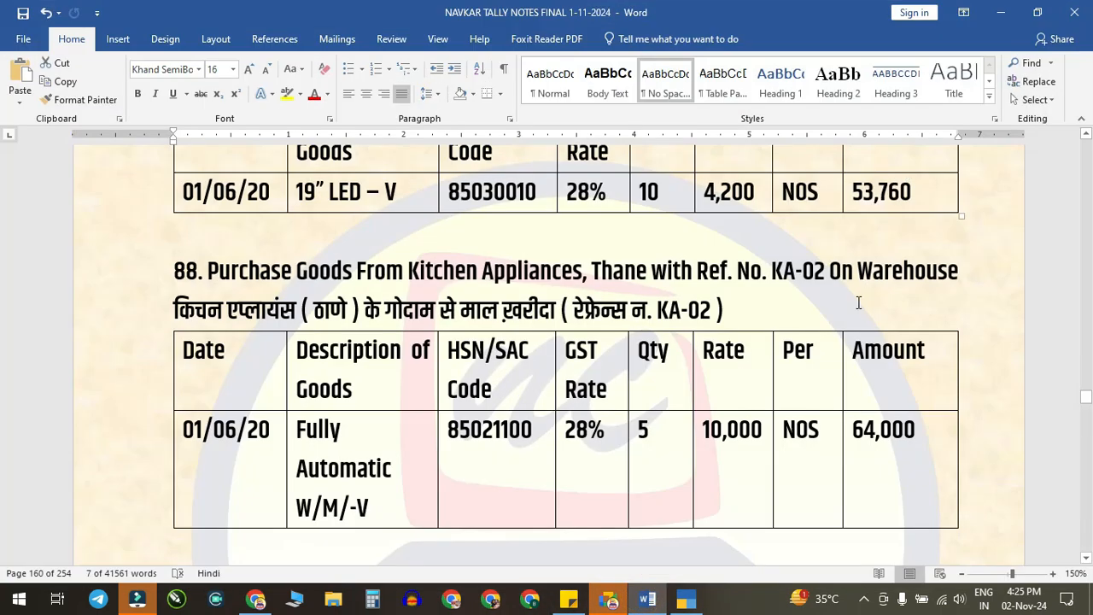
{"action": "left_click", "coordinate": [688, 600]}
{"action": "type", "text": "W"}
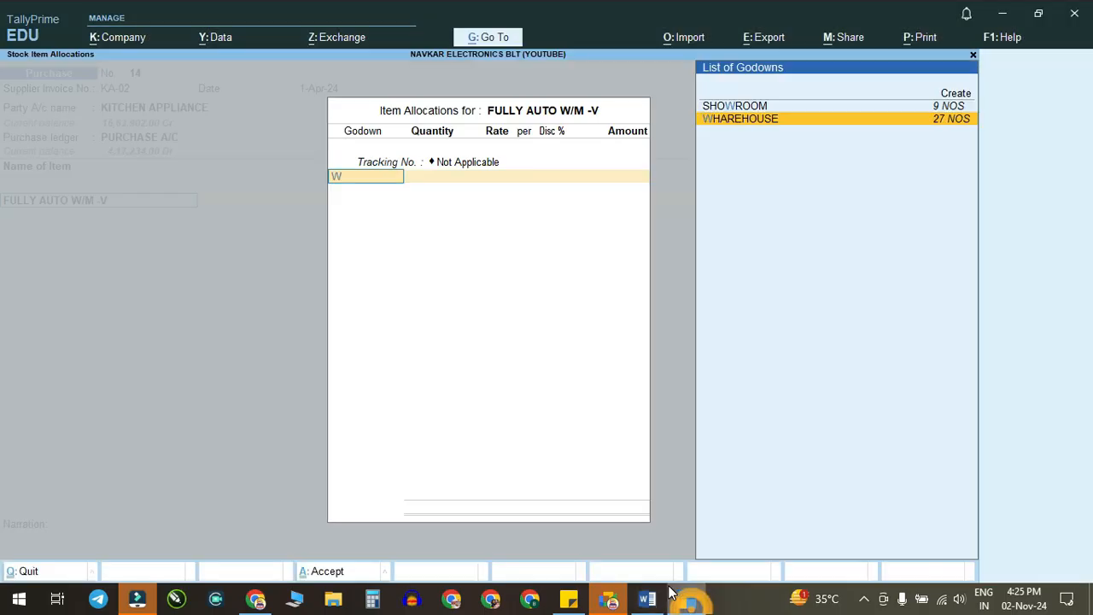
{"action": "key", "text": "Return"}
{"action": "type", "text": "5"}
{"action": "key", "text": "Return"}
{"action": "key", "text": "Return"}
{"action": "key", "text": "Return"}
{"action": "key", "text": "Return"}
{"action": "key", "text": "Return"}
{"action": "key", "text": "Return"}
{"action": "key", "text": "Return"}
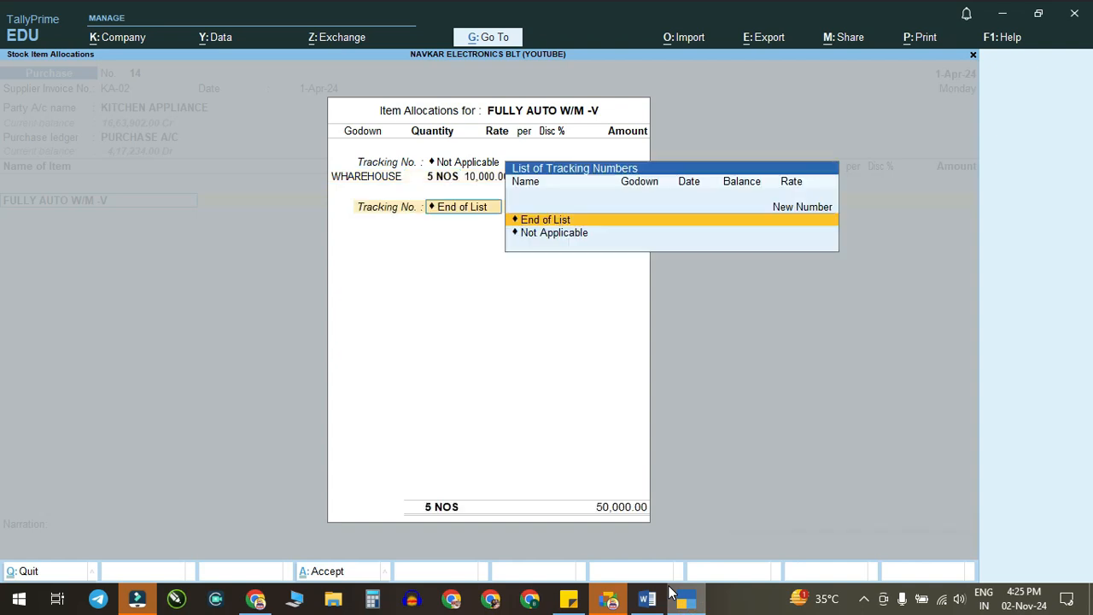
Step: Add the CGST and SGST ledgers to the Kitchen Appliance purchase, keeping their calculated amounts
{"action": "type", "text": "C"}
{"action": "key", "text": "Return"}
{"action": "type", "text": "S"}
{"action": "key", "text": "Return"}
{"action": "key", "text": "Return"}
Step: Accept the GST/e-Way Bill details, save the Kitchen Appliance purchase and compare its total with entry 88 in the Word notes
{"action": "key", "text": "Return"}
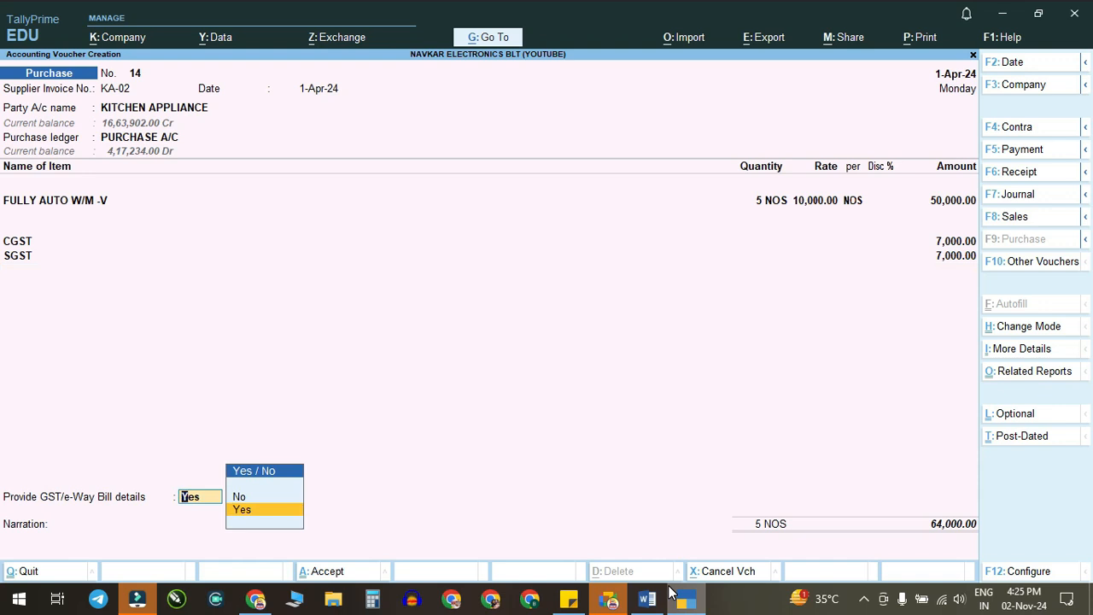
{"action": "key", "text": "Return"}
{"action": "key", "text": "ctrl+a"}
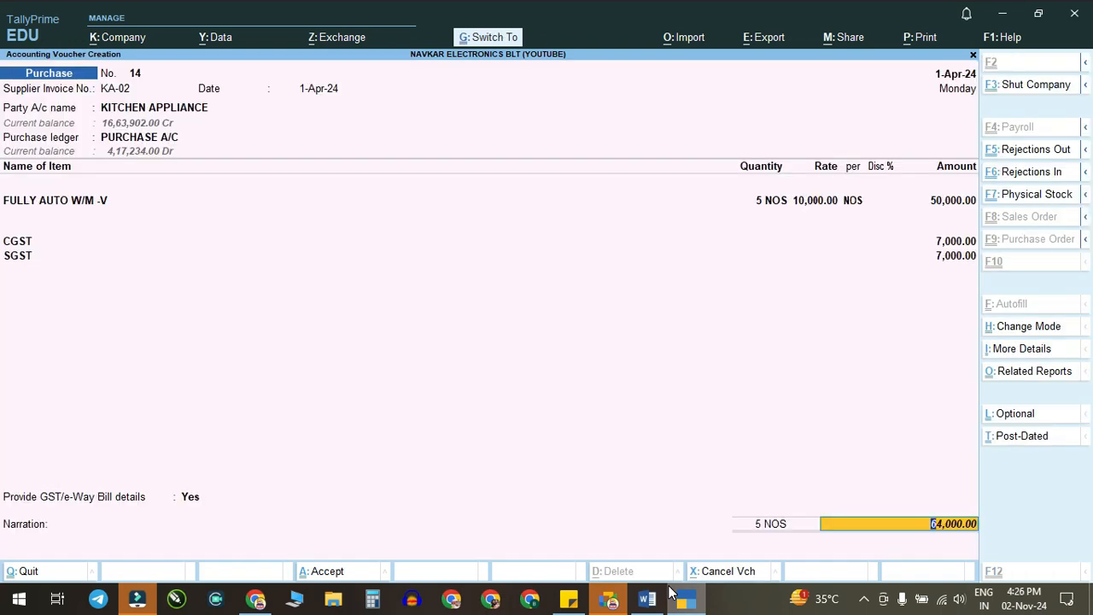
{"action": "left_click", "coordinate": [647, 599]}
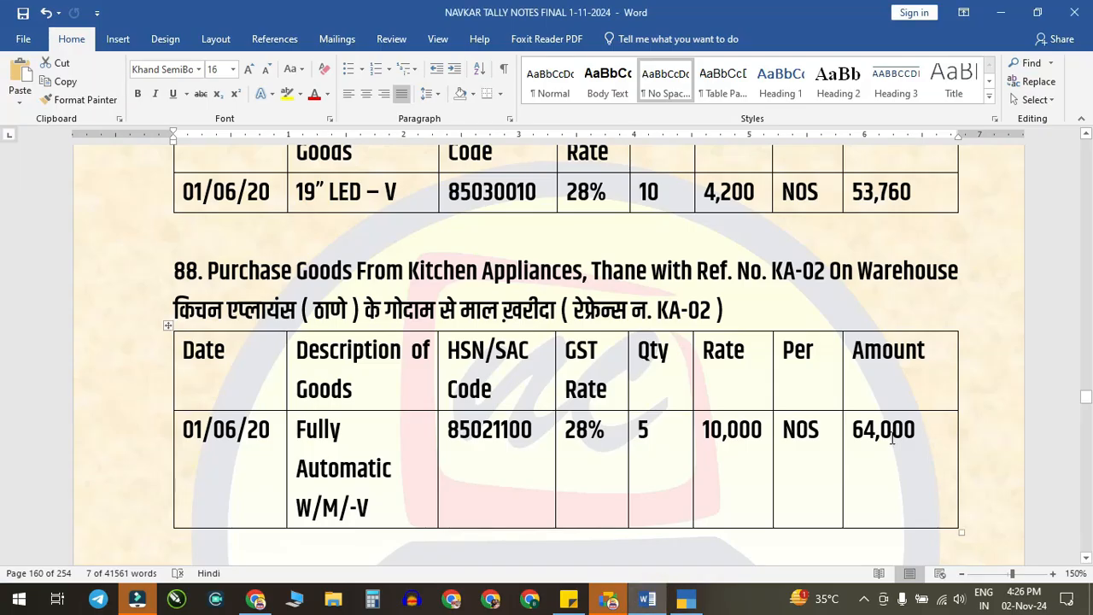
Step: Look up entry 89 in the notes and start its purchase voucher with supplier invoice SE-02, party GHONCHU ELECTRONICS and PURCHASE A/C
{"action": "scroll", "coordinate": [658, 373], "scroll_direction": "down", "scroll_amount": 2}
{"action": "scroll", "coordinate": [658, 373], "scroll_direction": "down", "scroll_amount": 4}
{"action": "scroll", "coordinate": [229, 302], "scroll_direction": "up", "scroll_amount": 2}
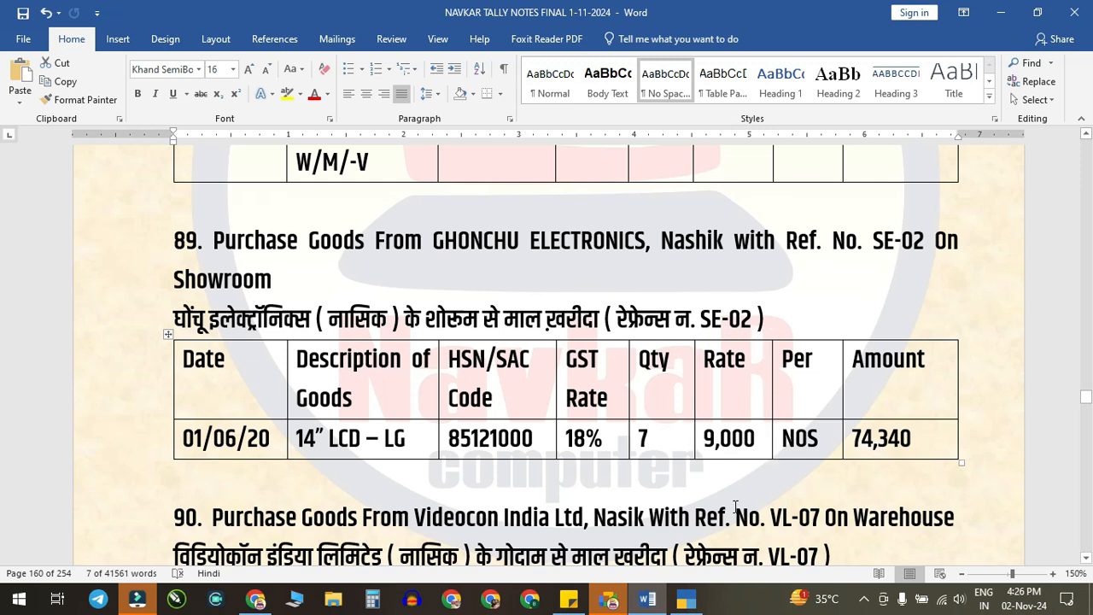
{"action": "left_click", "coordinate": [686, 599]}
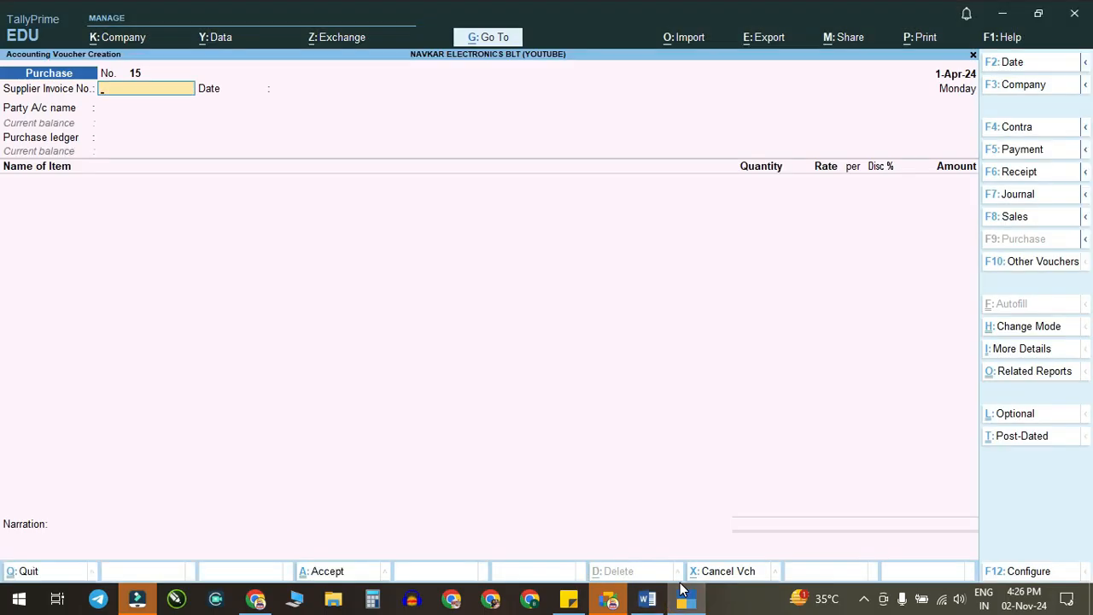
{"action": "type", "text": "2"}
{"action": "key", "text": "Return"}
{"action": "key", "text": "Return"}
{"action": "type", "text": "GH"}
{"action": "key", "text": "Return"}
{"action": "key", "text": "Return"}
{"action": "key", "text": "Return"}
{"action": "key", "text": "Return"}
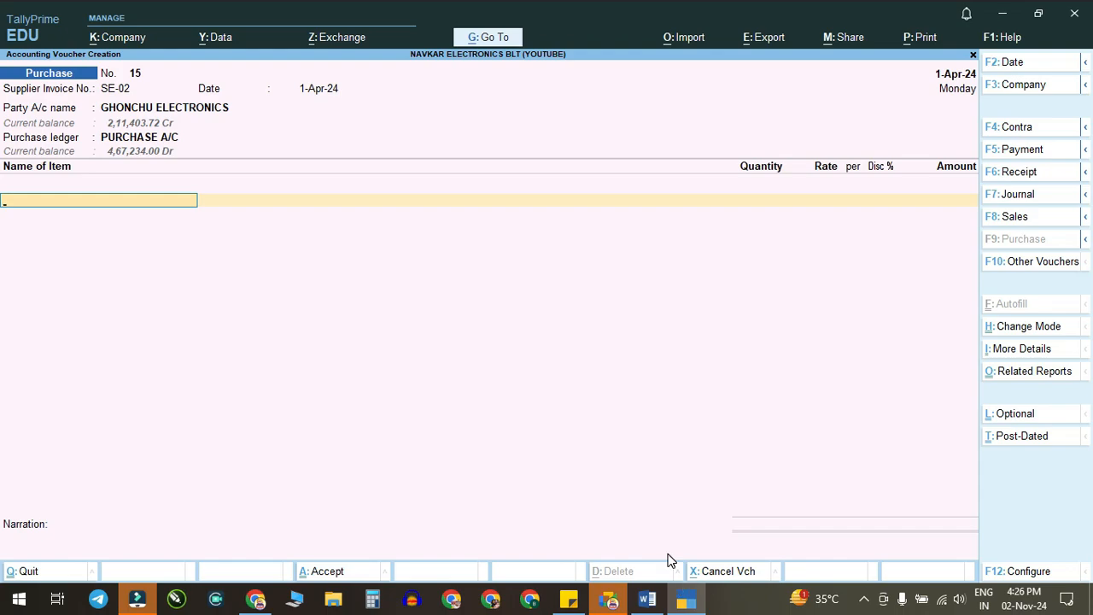
Step: Check the item of entry 89 in the Word notes and add 14" LCD-LG with tracking number Not Applicable
{"action": "left_click", "coordinate": [647, 598]}
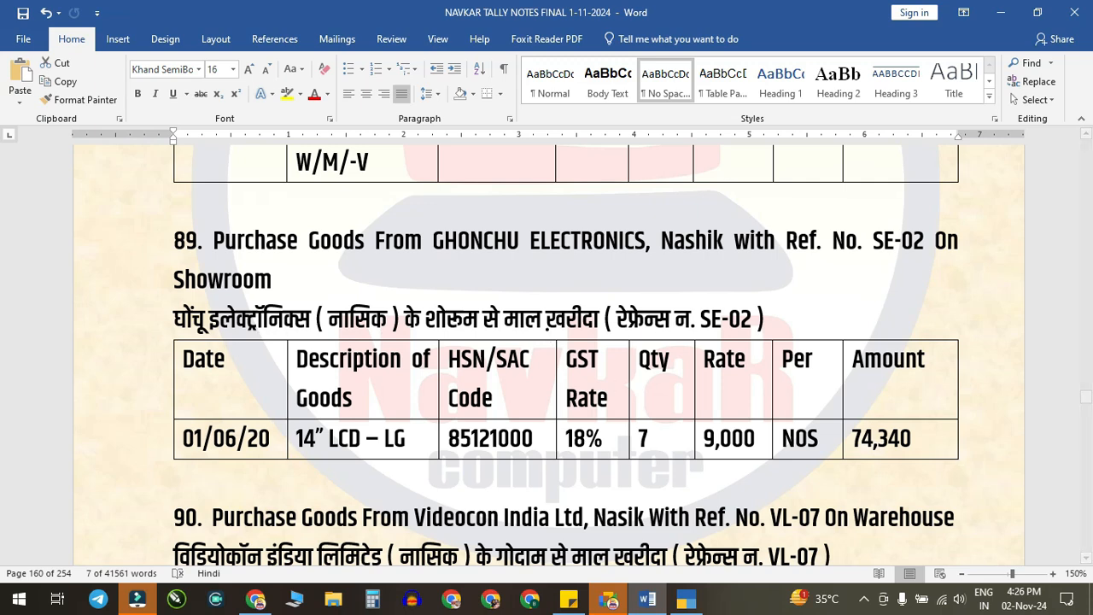
{"action": "left_click", "coordinate": [685, 598]}
{"action": "type", "text": "14\" LCD-LG"}
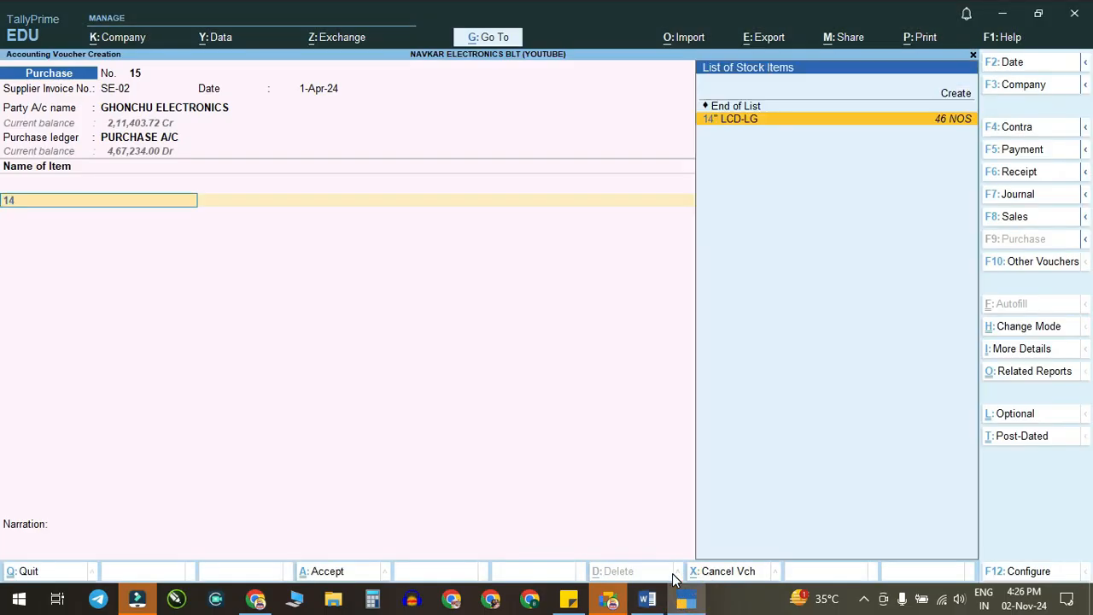
{"action": "key", "text": "Return"}
{"action": "key", "text": "Return"}
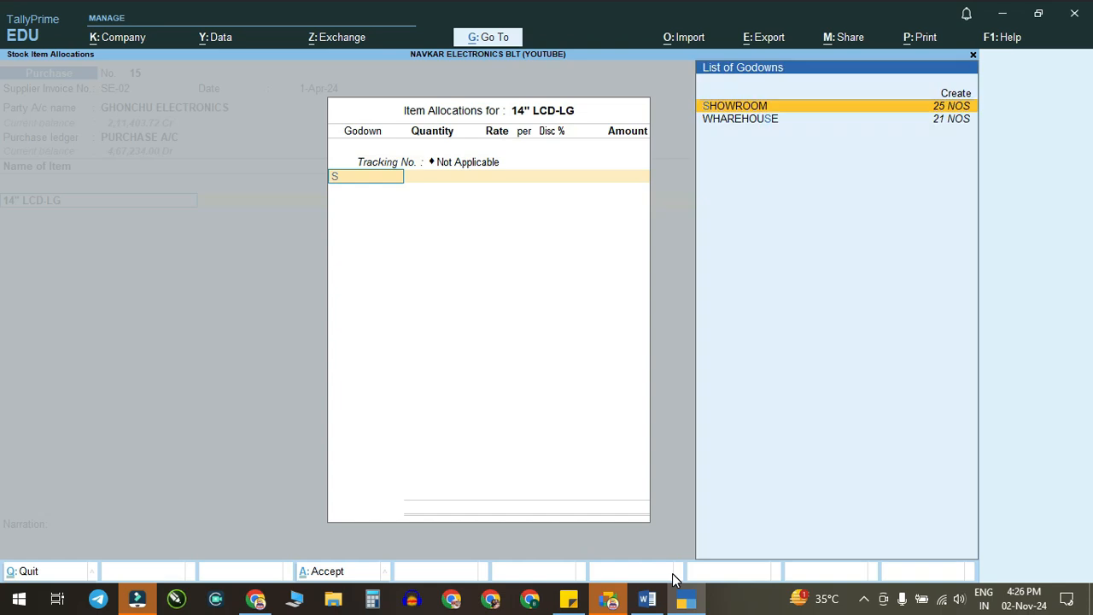
Step: Allocate 7 NOS of 14" LCD-LG to the SHOWROOM godown at 9,000 each and finish the item allocation
{"action": "key", "text": "Return"}
{"action": "key", "text": "Return"}
{"action": "key", "text": "BackSpace"}
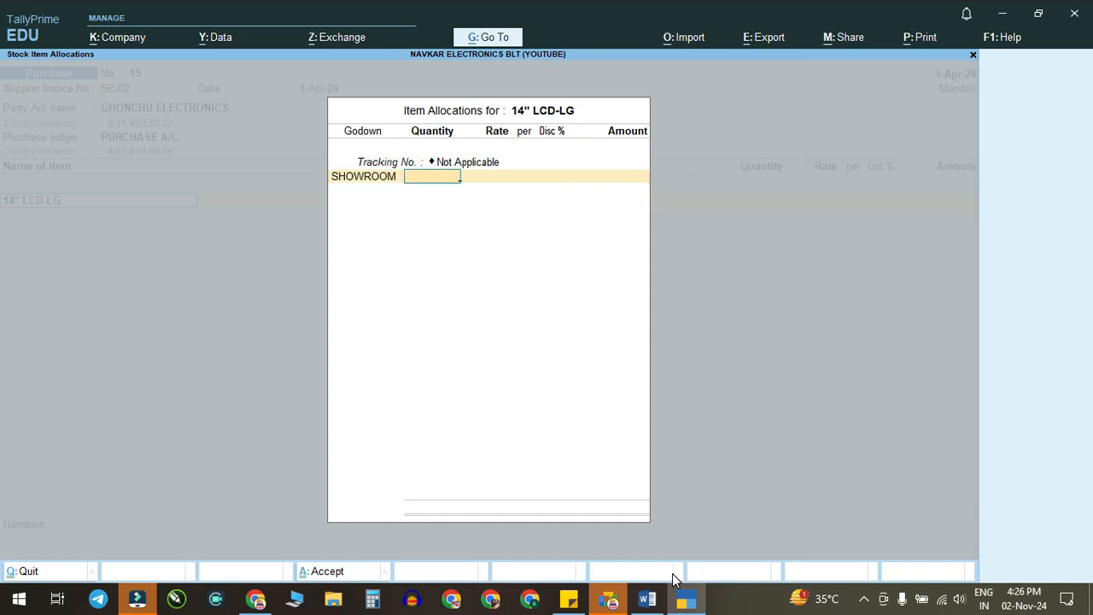
{"action": "type", "text": "7"}
{"action": "key", "text": "Return"}
{"action": "key", "text": "Return"}
{"action": "key", "text": "Return"}
{"action": "key", "text": "Return"}
{"action": "key", "text": "Return"}
{"action": "key", "text": "Return"}
{"action": "key", "text": "Return"}
{"action": "key", "text": "Return"}
Step: Add the CGST and SGST ledgers to the Ghonchu Electronics purchase, keeping their calculated amounts
{"action": "type", "text": "CG"}
{"action": "key", "text": "Return"}
{"action": "key", "text": "Return"}
{"action": "type", "text": "S"}
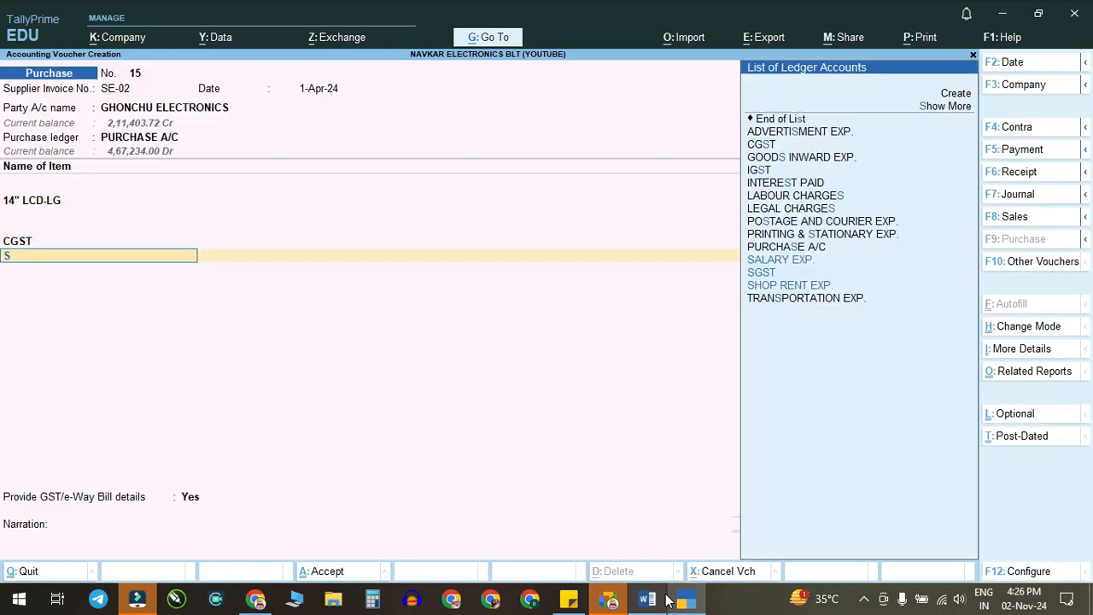
{"action": "type", "text": "G"}
{"action": "key", "text": "Return"}
{"action": "key", "text": "Return"}
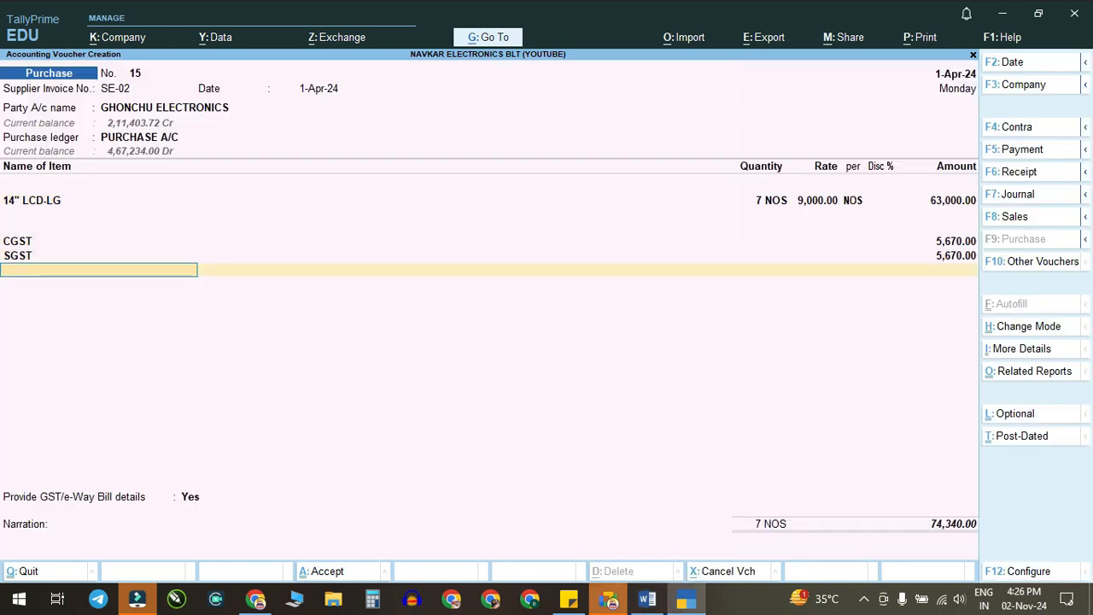
Step: Compare the voucher total with entry 89 in the Word notes, accept the remaining details and save the Ghonchu Electronics purchase
{"action": "left_click", "coordinate": [647, 600]}
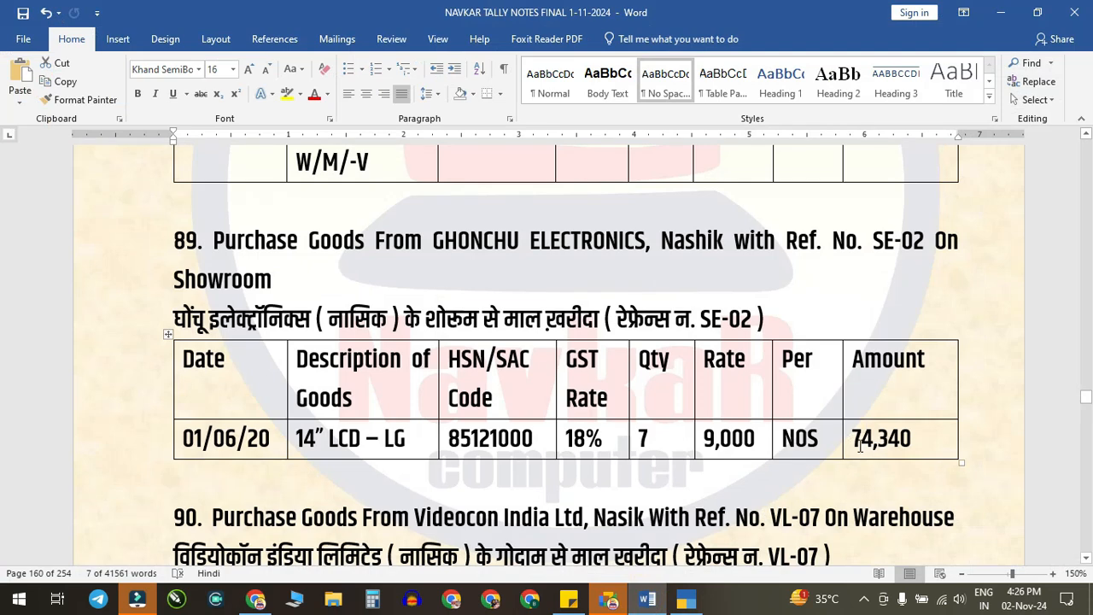
{"action": "left_click", "coordinate": [686, 600]}
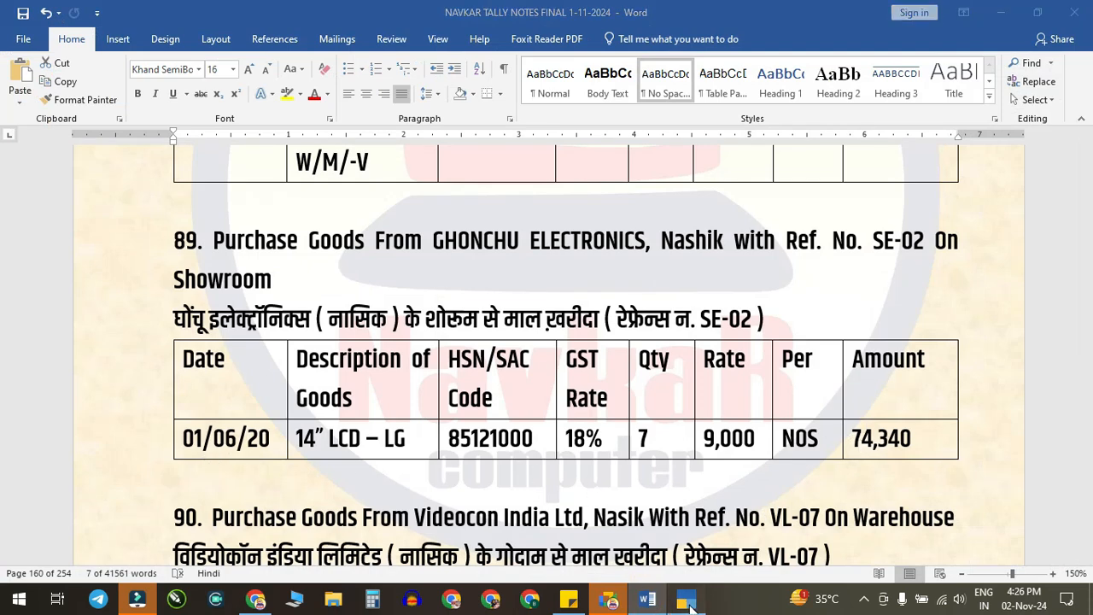
{"action": "key", "text": "Return"}
{"action": "key", "text": "Up"}
{"action": "key", "text": "Down"}
{"action": "key", "text": "Return"}
{"action": "key", "text": "ctrl+a"}
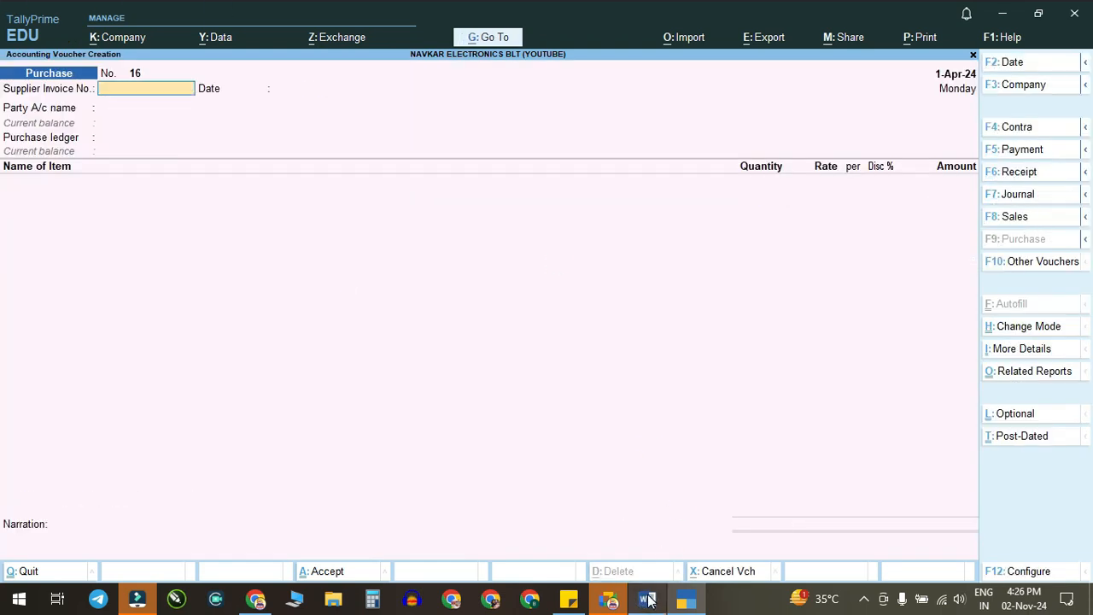
Step: Enter the header of entry 90 with supplier invoice VL-07, party VIDEOCON INDA LTD and PURCHASE A/C, and check its item in the notes
{"action": "left_click", "coordinate": [647, 600]}
{"action": "scroll", "coordinate": [411, 330], "scroll_direction": "down", "scroll_amount": 5}
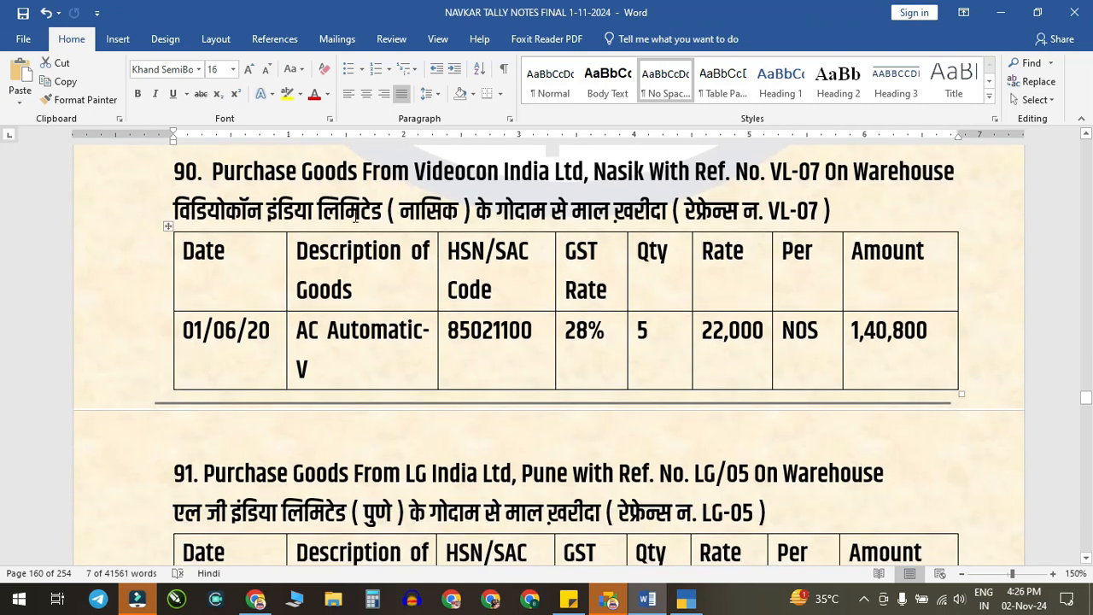
{"action": "left_click", "coordinate": [685, 600]}
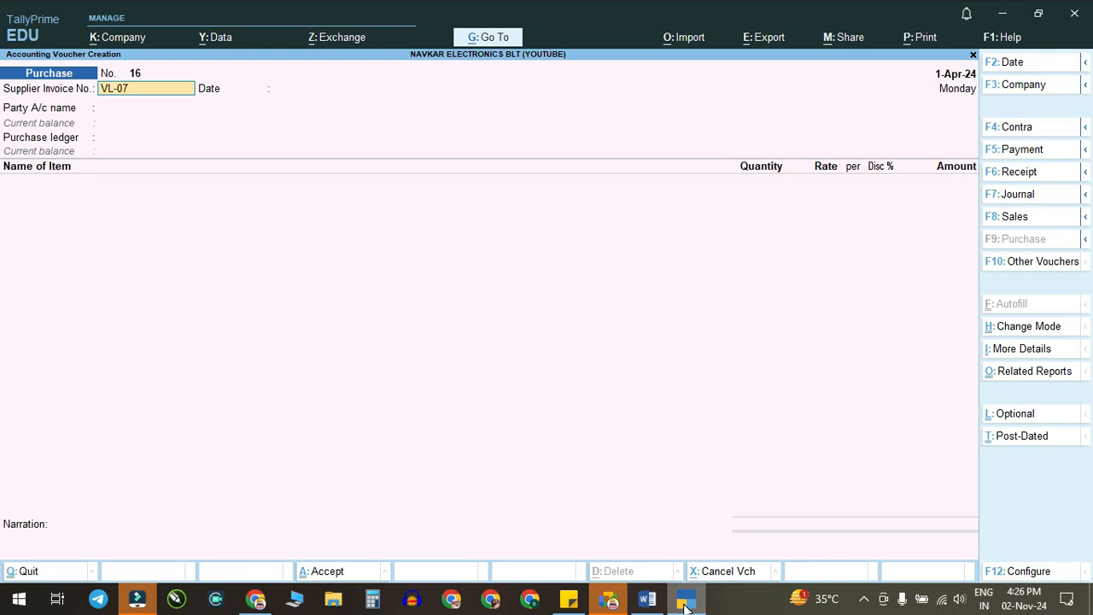
{"action": "key", "text": "Return"}
{"action": "key", "text": "Return"}
{"action": "type", "text": "vid"}
{"action": "key", "text": "Return"}
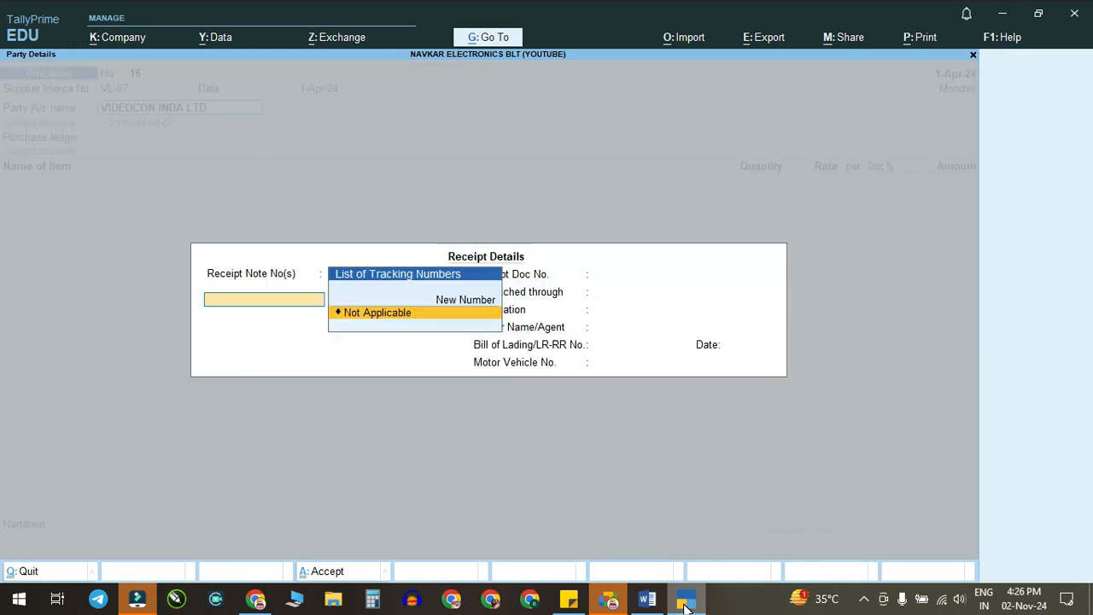
{"action": "key", "text": "Return"}
{"action": "key", "text": "ctrl+a"}
{"action": "key", "text": "Return"}
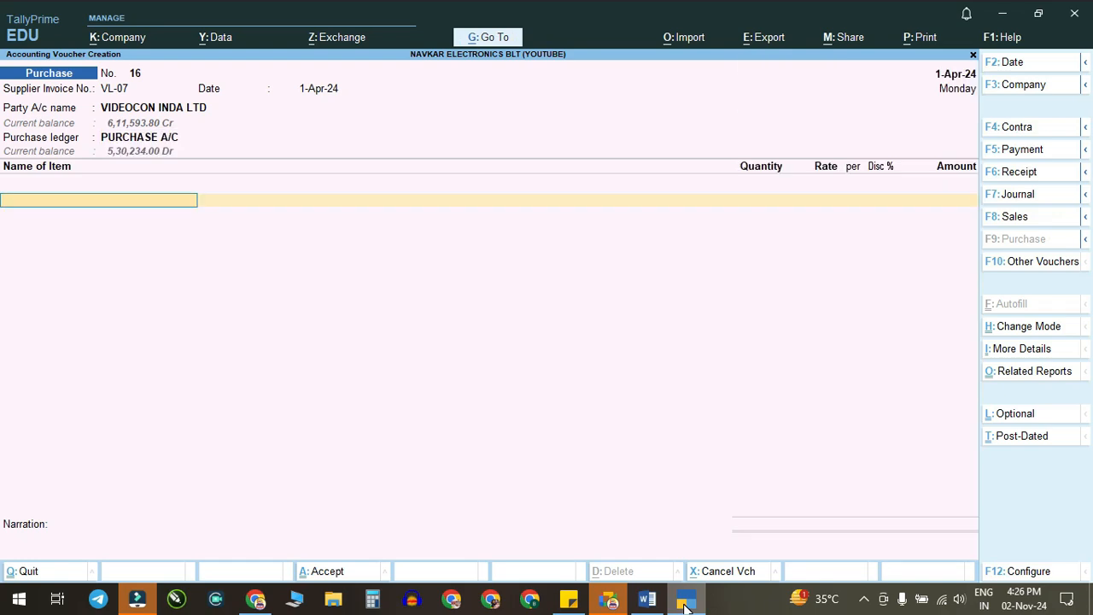
{"action": "left_click", "coordinate": [646, 600]}
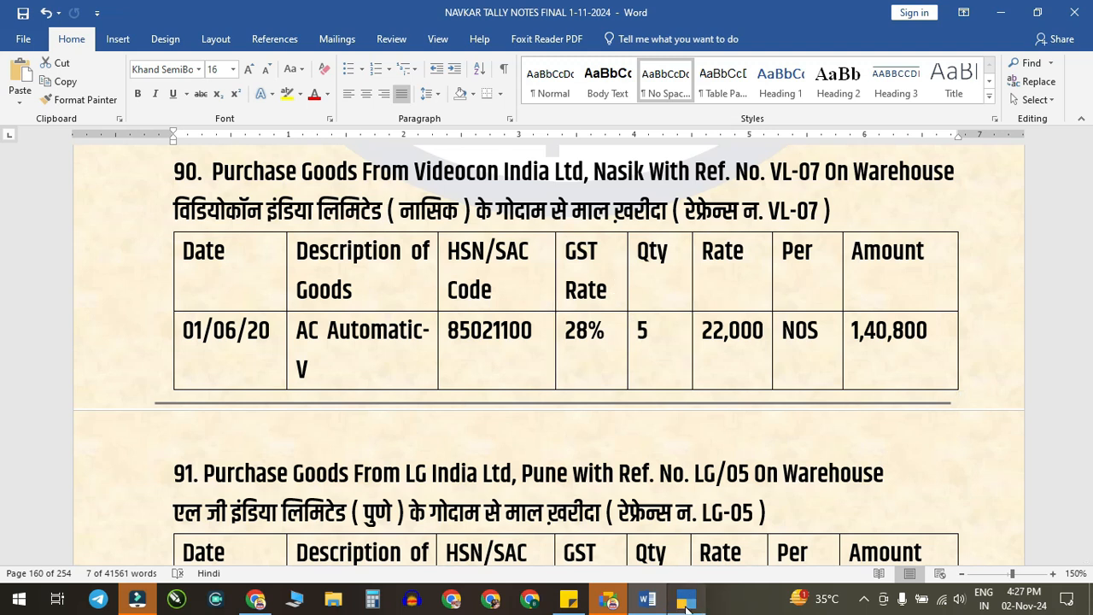
Step: Add AC AUTOMATIC-V to the Videocon purchase, allocating 5 NOS at 22,000 each to the WHAREHOUSE godown
{"action": "left_click", "coordinate": [685, 602]}
{"action": "type", "text": "A"}
{"action": "key", "text": "Return"}
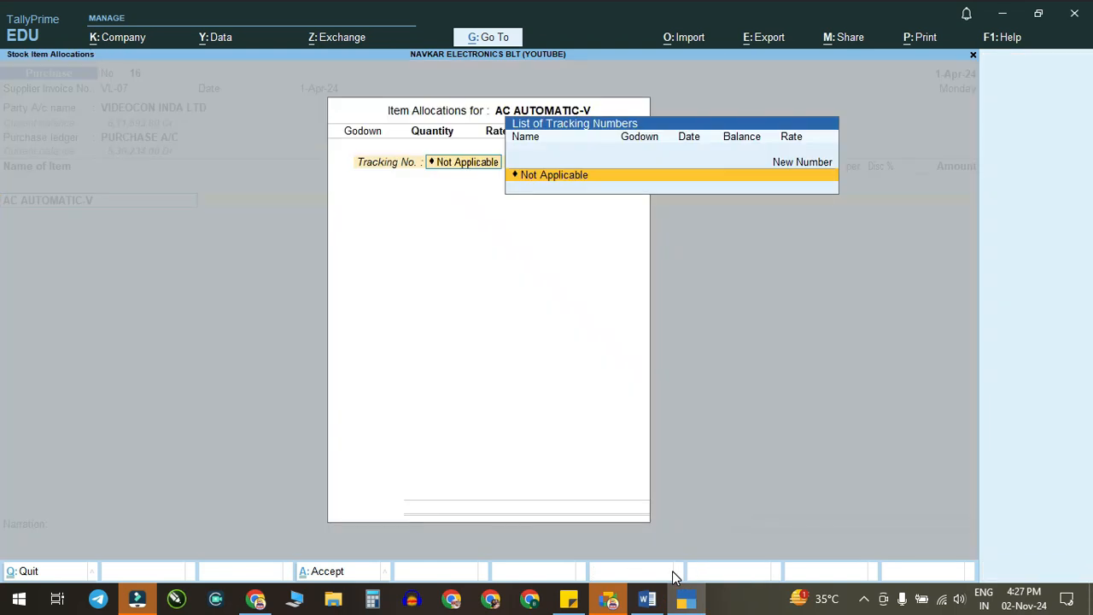
{"action": "key", "text": "Return"}
{"action": "key", "text": "Return"}
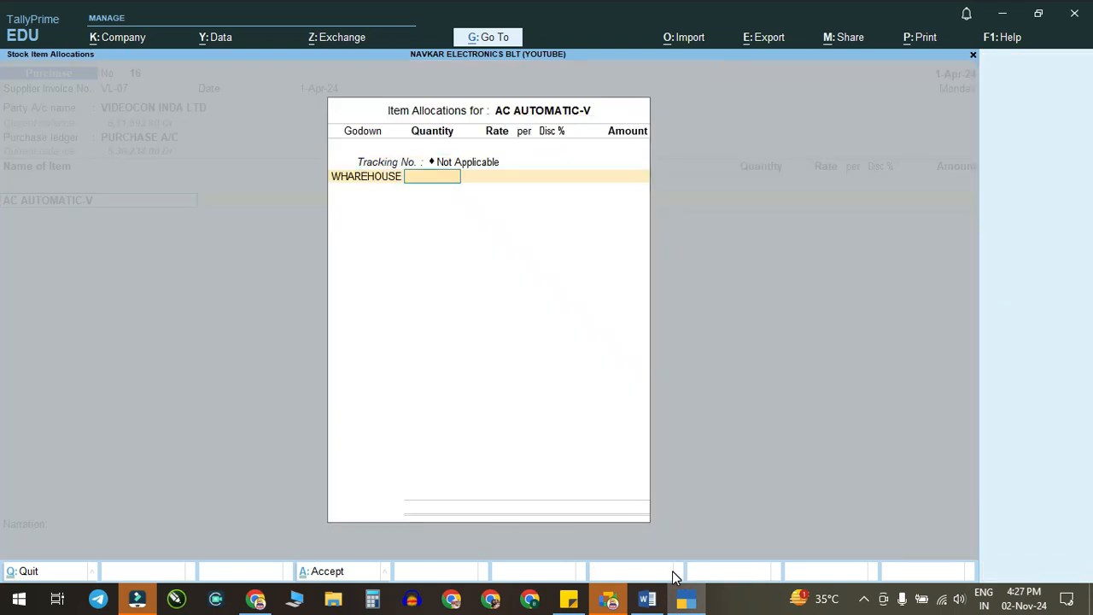
{"action": "type", "text": "5"}
{"action": "key", "text": "Return"}
{"action": "key", "text": "Return"}
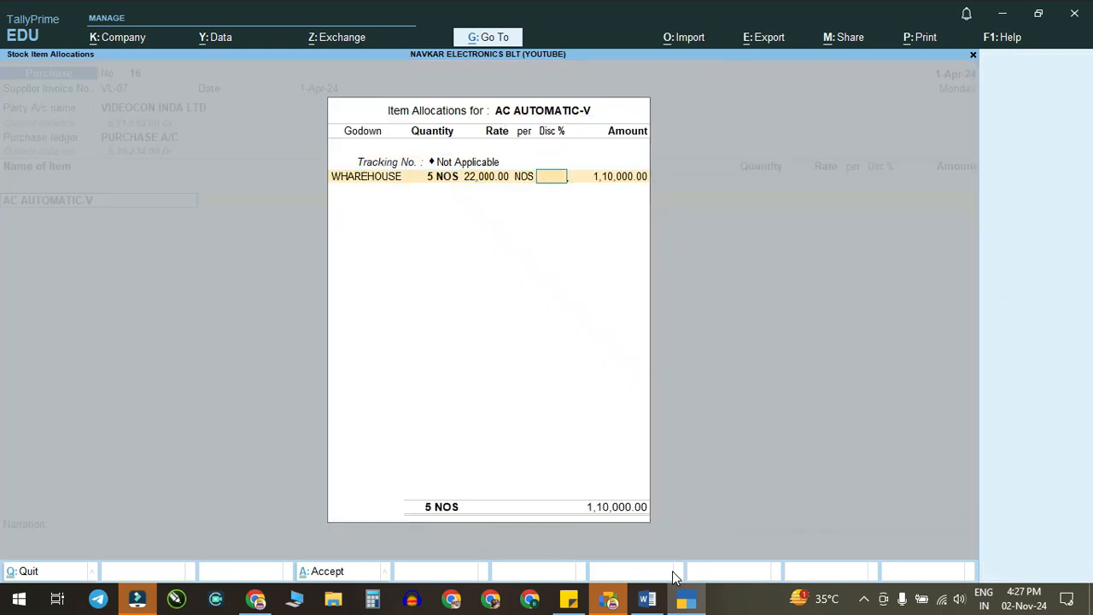
{"action": "key", "text": "Return"}
{"action": "key", "text": "Return"}
{"action": "key", "text": "Return"}
{"action": "key", "text": "Return"}
Step: Add the CGST and SGST ledgers to the Videocon purchase
{"action": "type", "text": "CG"}
{"action": "key", "text": "Return"}
{"action": "key", "text": "Return"}
{"action": "type", "text": "SG"}
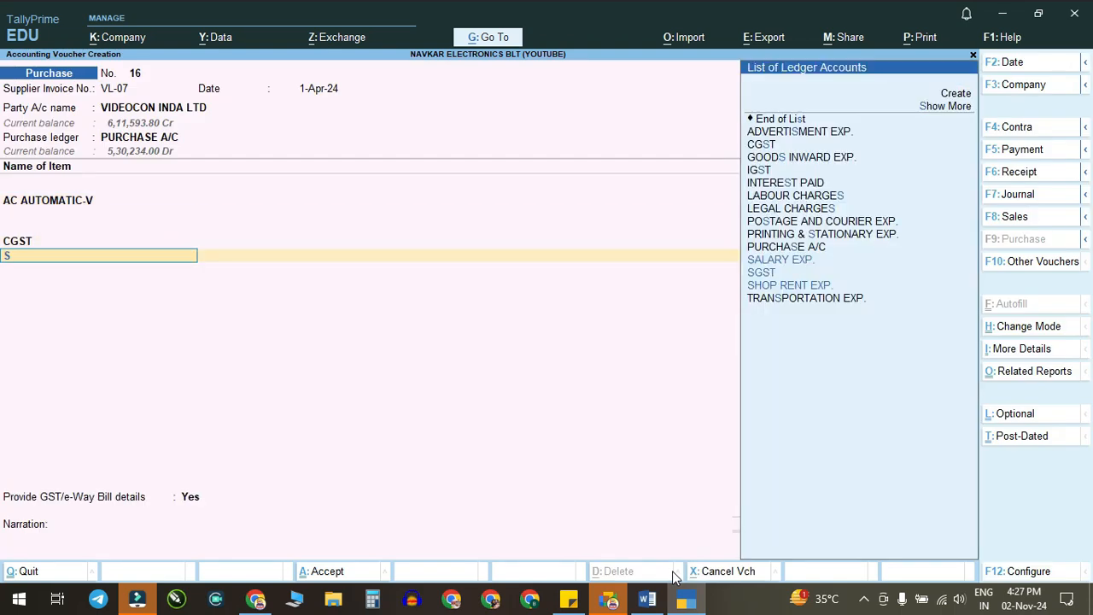
{"action": "key", "text": "Return"}
Step: Compare the voucher with entry 90 in the Word notes, keep the calculated tax amounts and save the Videocon purchase
{"action": "left_click", "coordinate": [686, 608]}
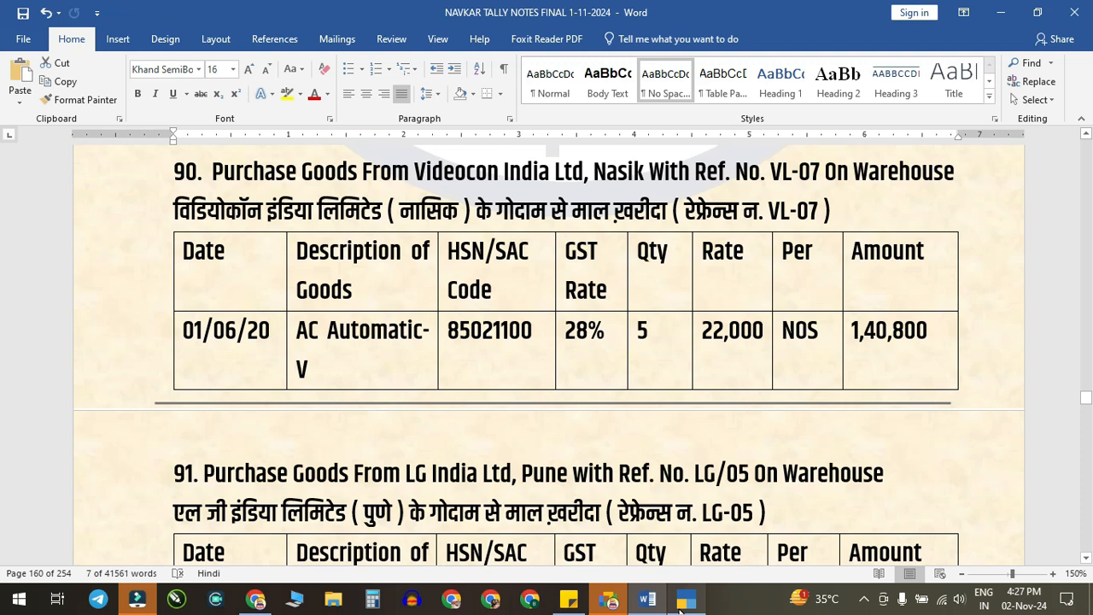
{"action": "left_click", "coordinate": [681, 608]}
{"action": "key", "text": "Return"}
{"action": "key", "text": "Return"}
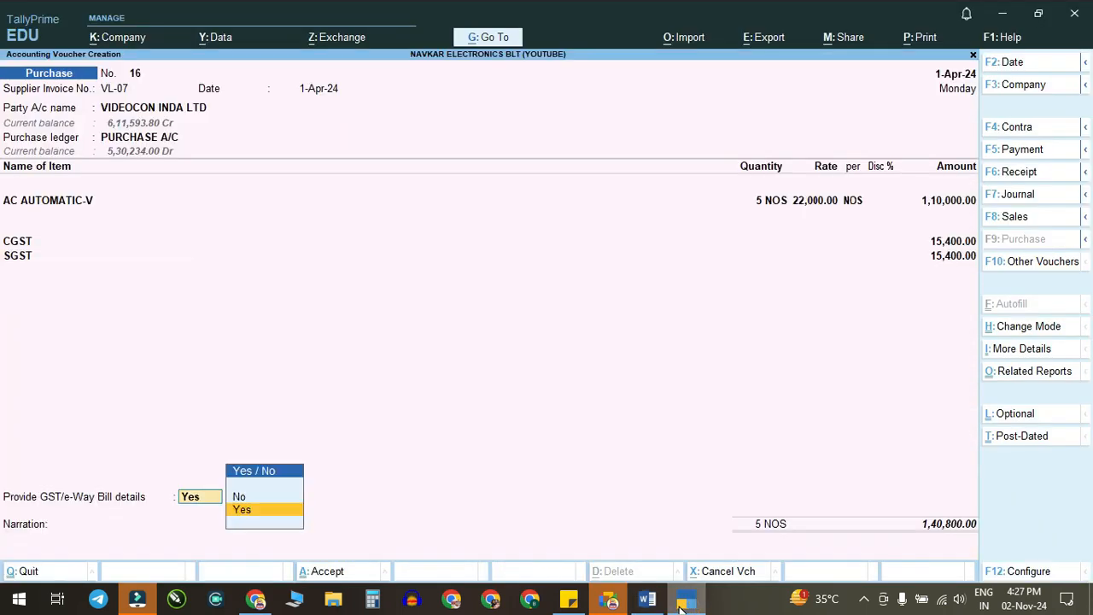
{"action": "key", "text": "Return"}
{"action": "key", "text": "ctrl+a"}
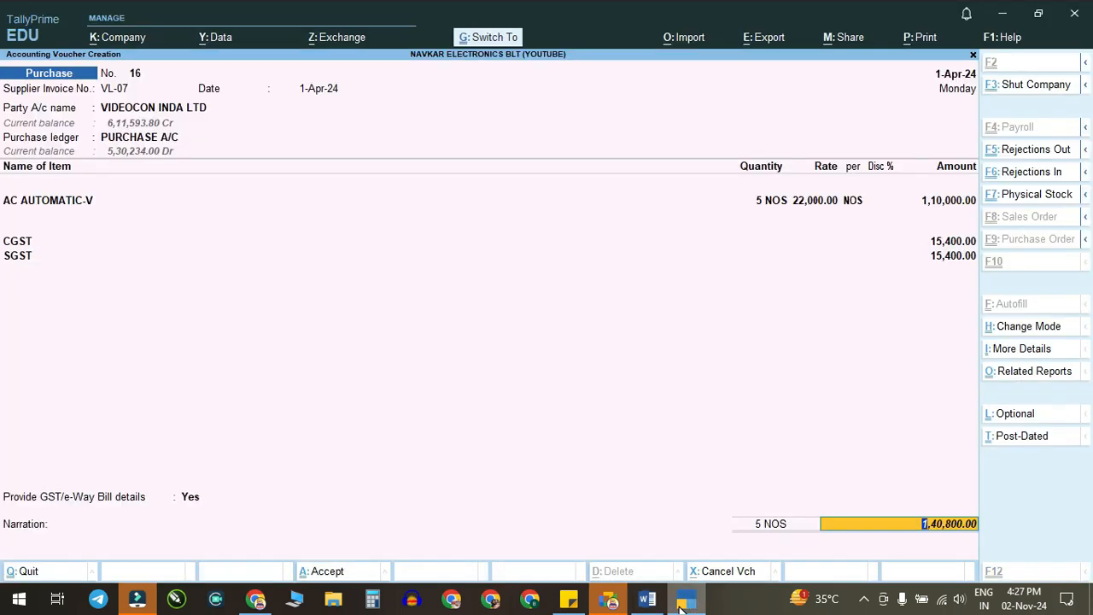
{"action": "key", "text": "ctrl+a"}
Step: Read entry 91 in the Word notes and enter its header with supplier invoice LG-05, party LG INDIA LTD and PURCHASE A/C
{"action": "left_click", "coordinate": [682, 606]}
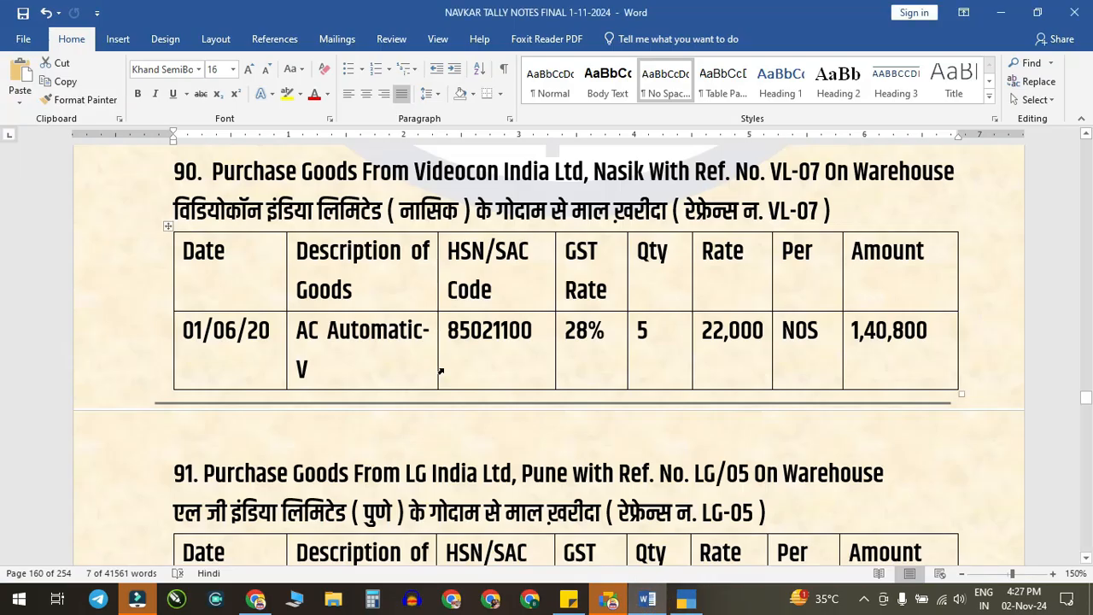
{"action": "scroll", "coordinate": [440, 371], "scroll_direction": "down", "scroll_amount": 3}
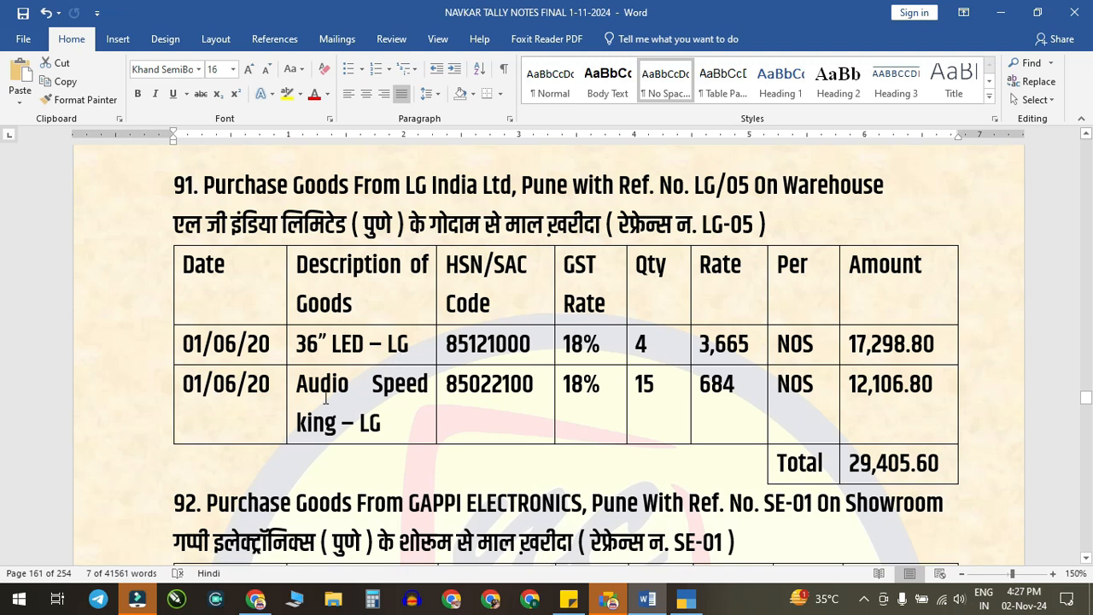
{"action": "left_click", "coordinate": [687, 603]}
{"action": "left_click", "coordinate": [688, 603]}
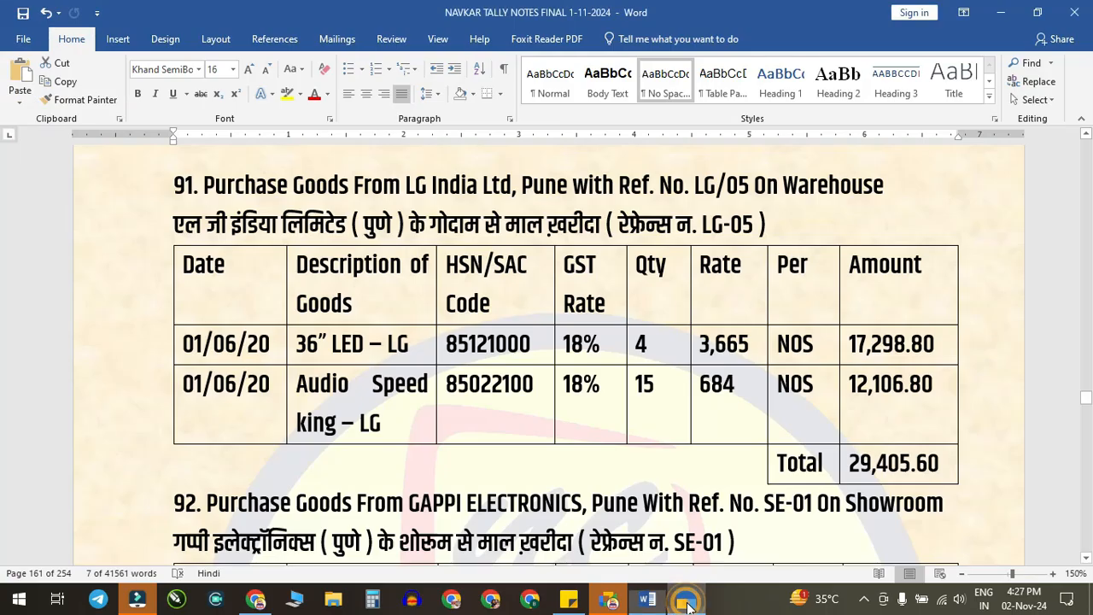
{"action": "left_click", "coordinate": [685, 603]}
{"action": "type", "text": "LG-0"}
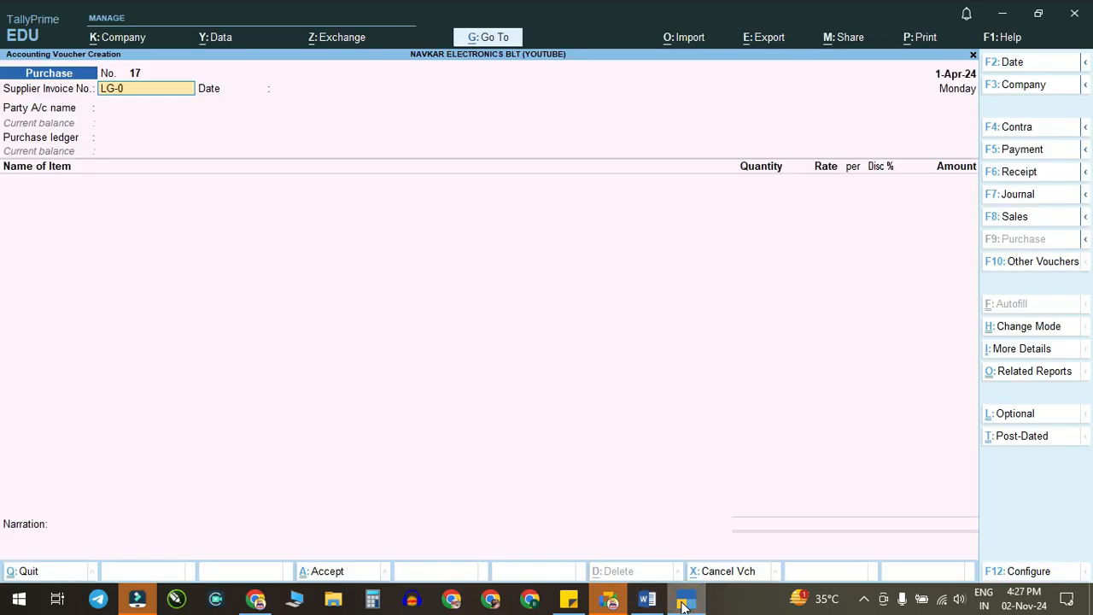
{"action": "type", "text": "5"}
{"action": "key", "text": "Return"}
{"action": "key", "text": "Return"}
{"action": "type", "text": "LG"}
{"action": "key", "text": "Return"}
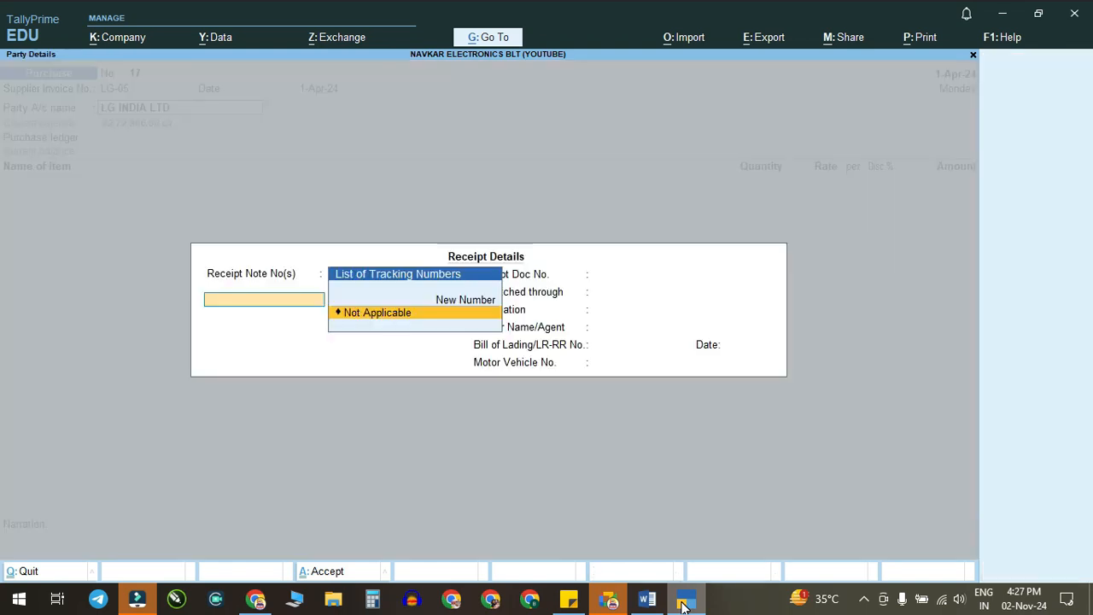
{"action": "key", "text": "ctrl+a"}
{"action": "key", "text": "Return"}
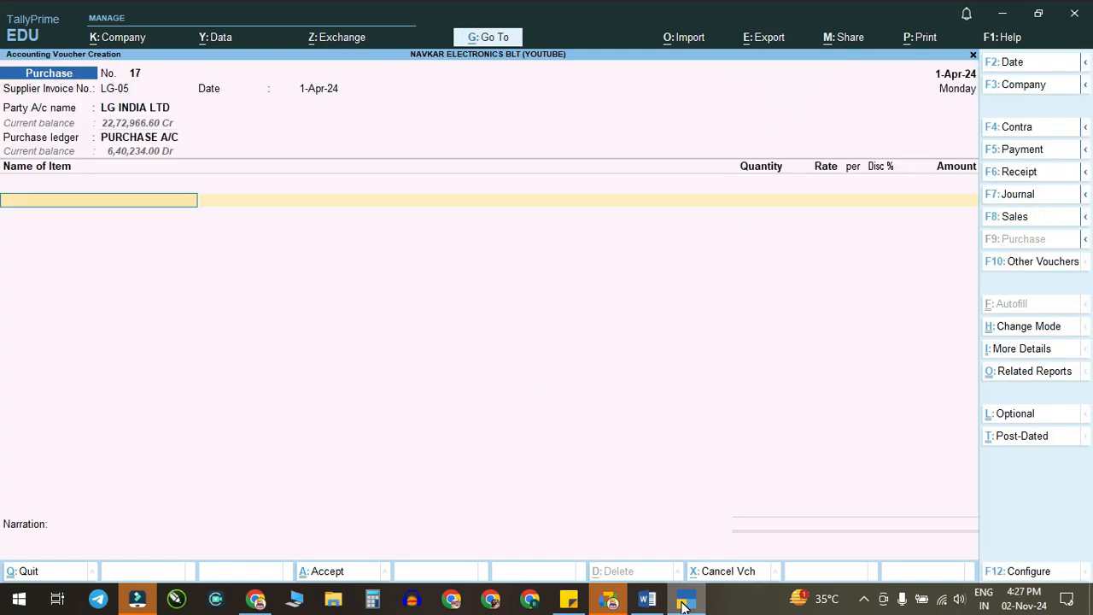
Step: Add 36" LED-LG to the LG India purchase, allocating 4 NOS at 3,665 each to the WHAREHOUSE godown as in entry 91
{"action": "left_click", "coordinate": [683, 604]}
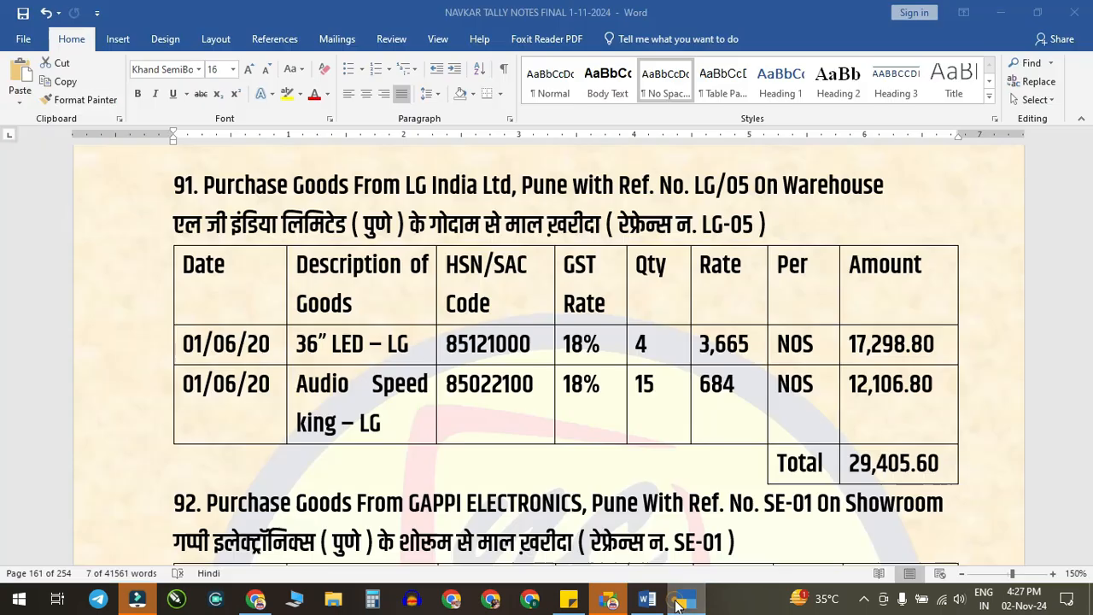
{"action": "left_click", "coordinate": [679, 603]}
{"action": "type", "text": "36"}
{"action": "key", "text": "Return"}
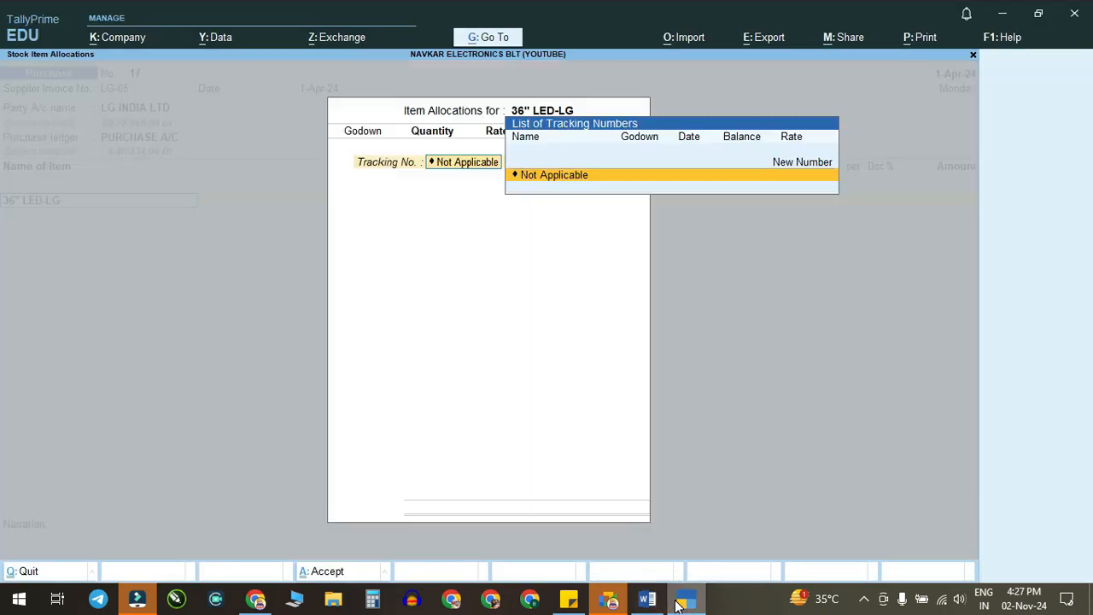
{"action": "key", "text": "Return"}
{"action": "left_click", "coordinate": [678, 603]}
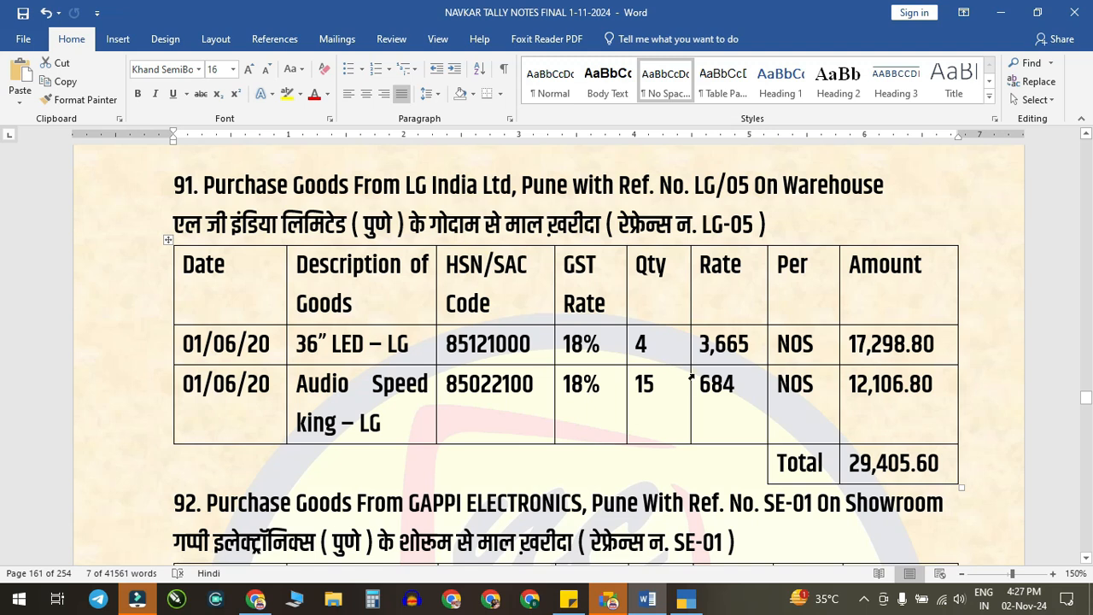
{"action": "left_click", "coordinate": [683, 601]}
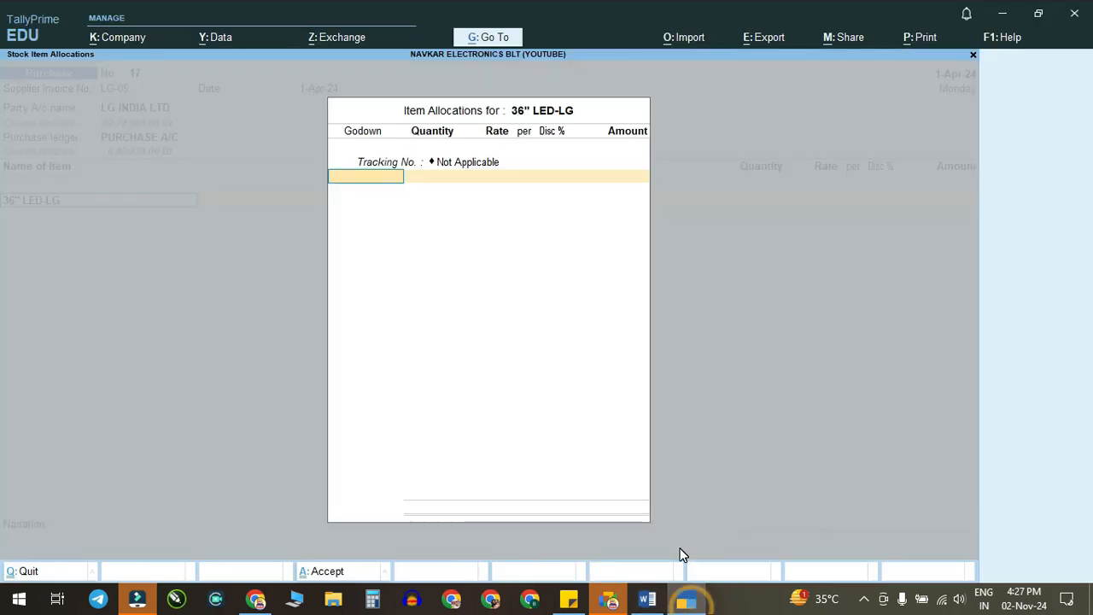
{"action": "key", "text": "Return"}
{"action": "type", "text": "4"}
{"action": "key", "text": "Return"}
{"action": "key", "text": "Return"}
{"action": "key", "text": "Return"}
{"action": "key", "text": "Return"}
{"action": "key", "text": "Return"}
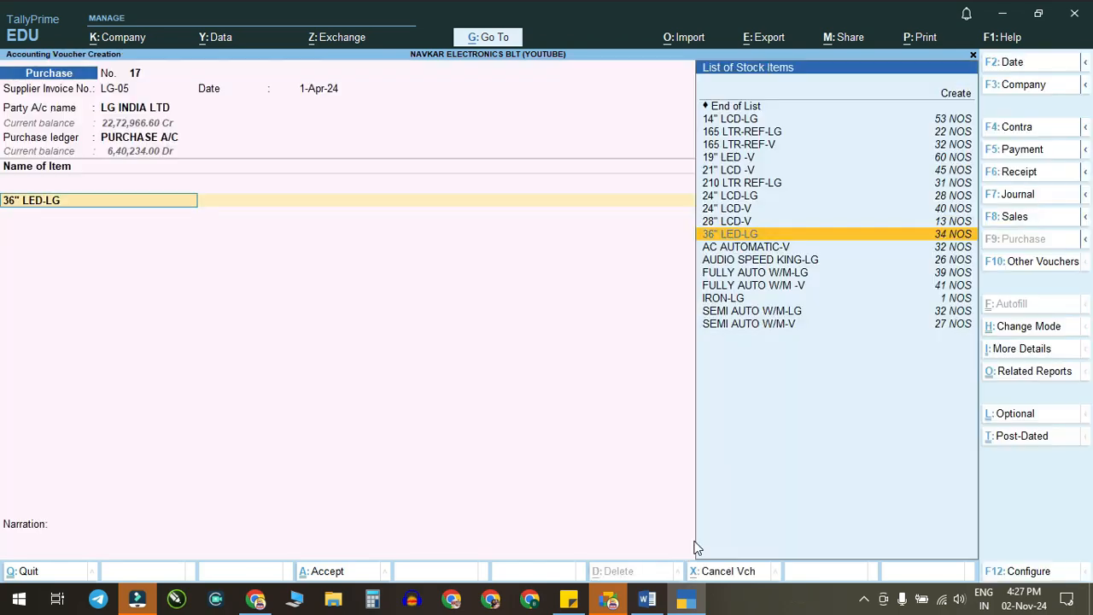
Step: Go through the 36" LED-LG allocation once more and accept it with the same godown, quantity and rate
{"action": "left_click", "coordinate": [693, 605]}
{"action": "left_click", "coordinate": [692, 607]}
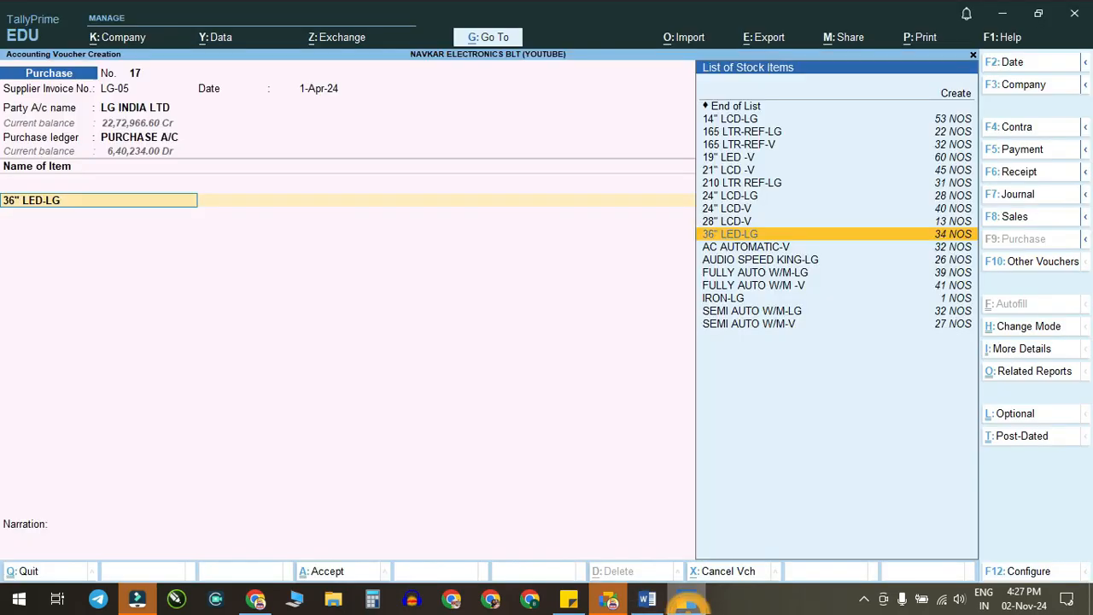
{"action": "key", "text": "Return"}
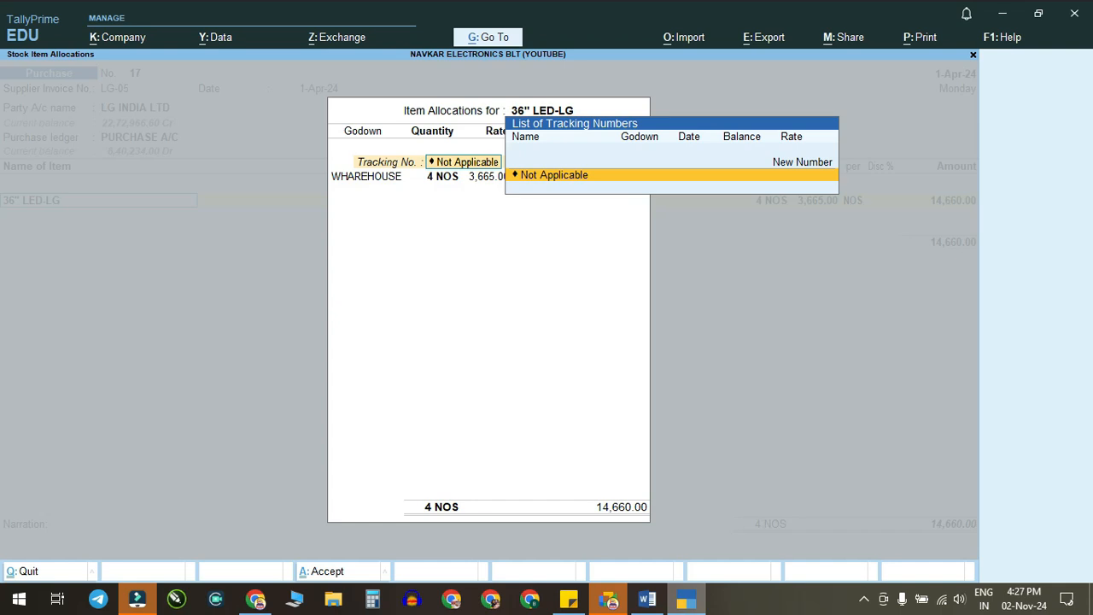
{"action": "key", "text": "Return"}
{"action": "key", "text": "Return"}
{"action": "key", "text": "Return"}
{"action": "key", "text": "Return"}
{"action": "key", "text": "Return"}
{"action": "key", "text": "Return"}
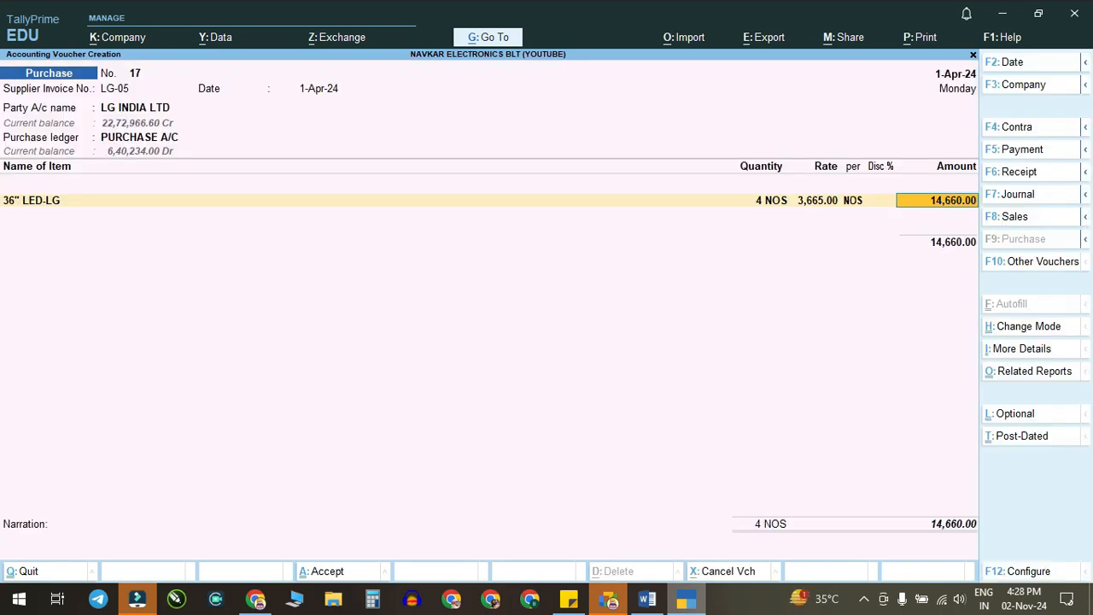
Step: Add AUDIO SPEED KING-LG to the purchase, allocating 15 NOS at 684 each to the WHAREHOUSE godown
{"action": "key", "text": "Return"}
{"action": "type", "text": "au"}
{"action": "key", "text": "Return"}
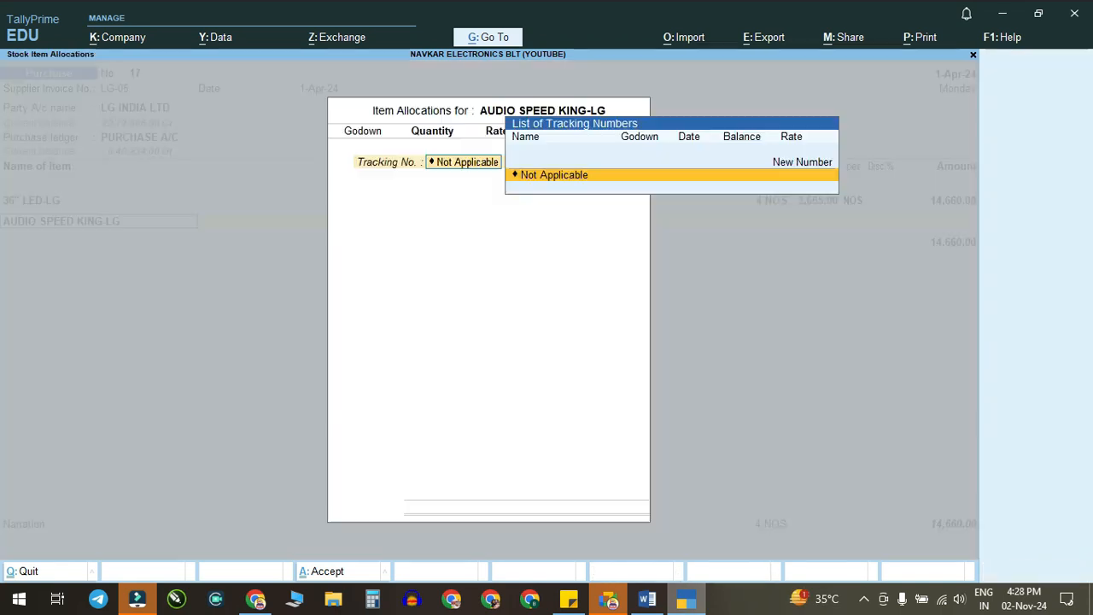
{"action": "key", "text": "Return"}
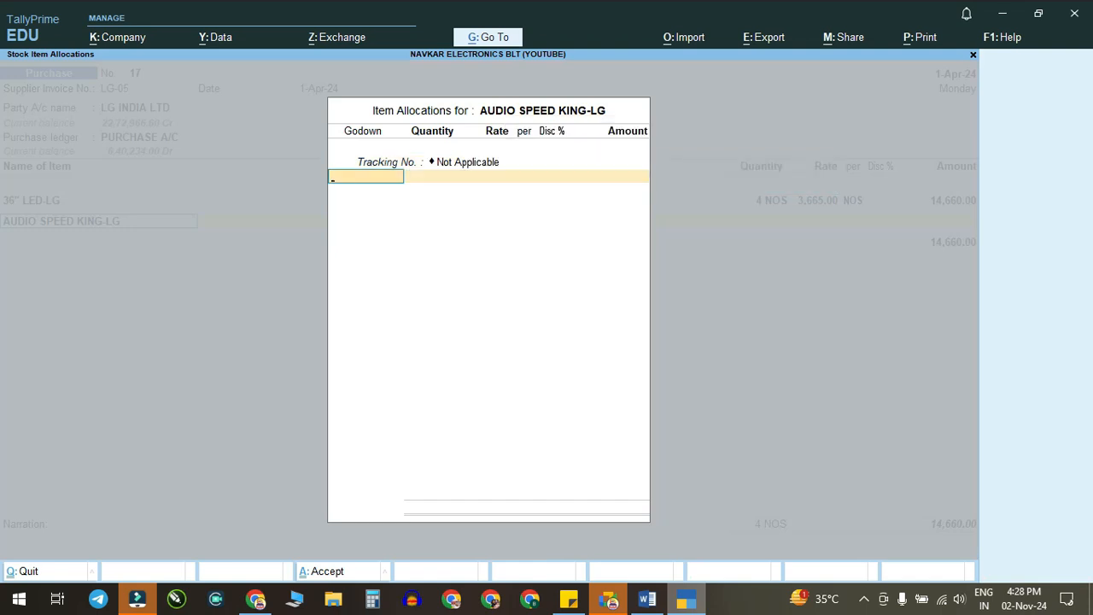
{"action": "key", "text": "Return"}
{"action": "type", "text": "1"}
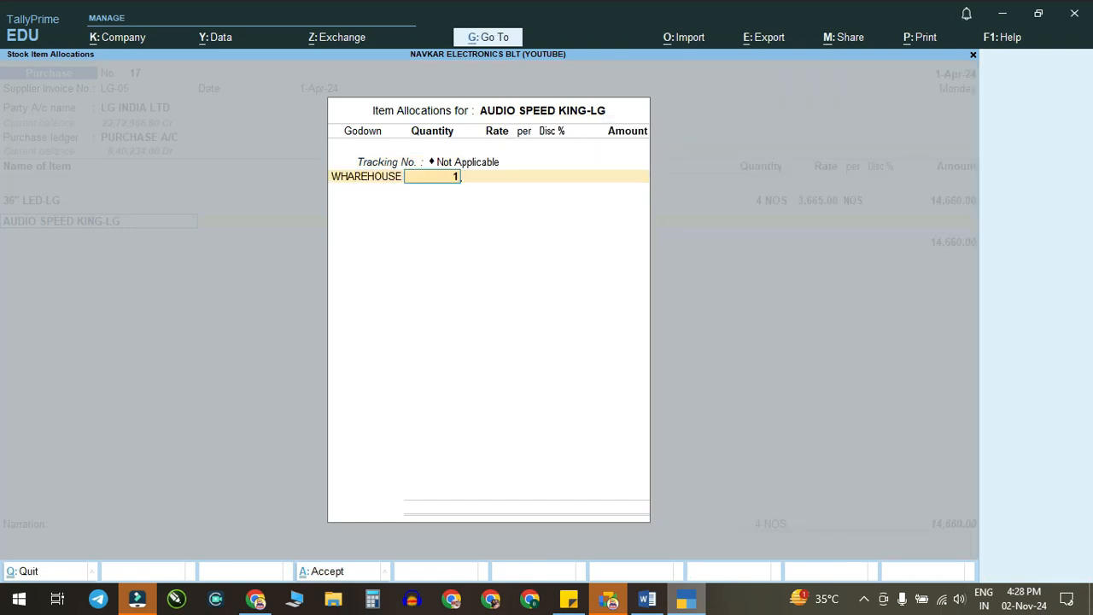
{"action": "type", "text": "5"}
{"action": "key", "text": "Return"}
{"action": "key", "text": "Return"}
{"action": "key", "text": "Return"}
{"action": "key", "text": "Return"}
Step: Add the CGST and SGST ledgers to the LG India purchase, keeping their calculated amounts
{"action": "type", "text": "C"}
{"action": "key", "text": "Return"}
{"action": "key", "text": "Return"}
{"action": "type", "text": "S"}
{"action": "key", "text": "Return"}
{"action": "key", "text": "Return"}
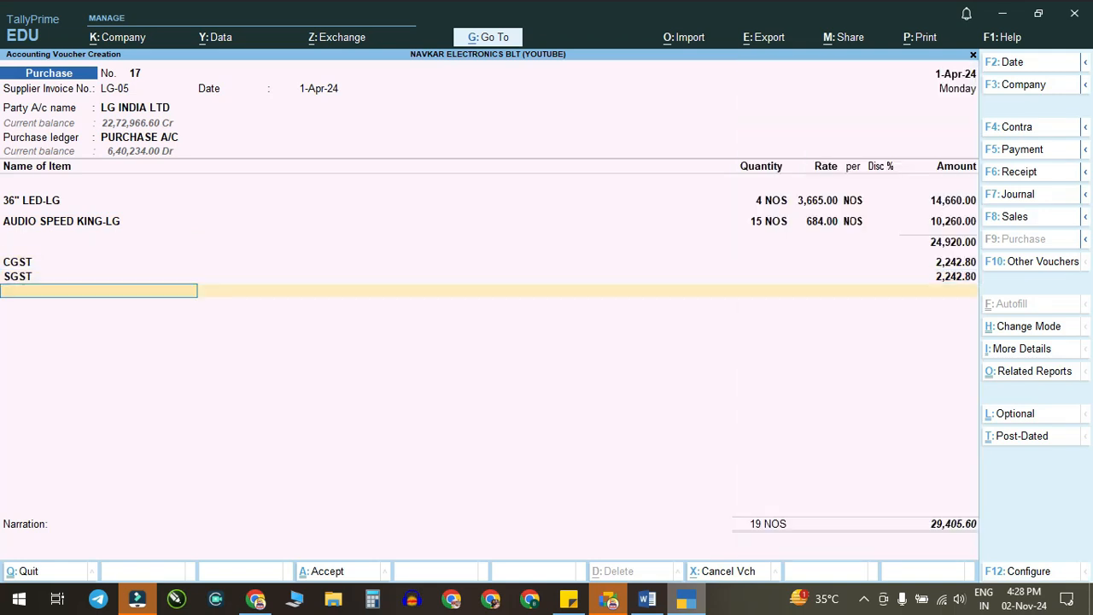
Step: Compare the voucher total with entry 91 in the Word notes, accept the remaining details and save the LG India purchase
{"action": "key", "text": "alt+Tab"}
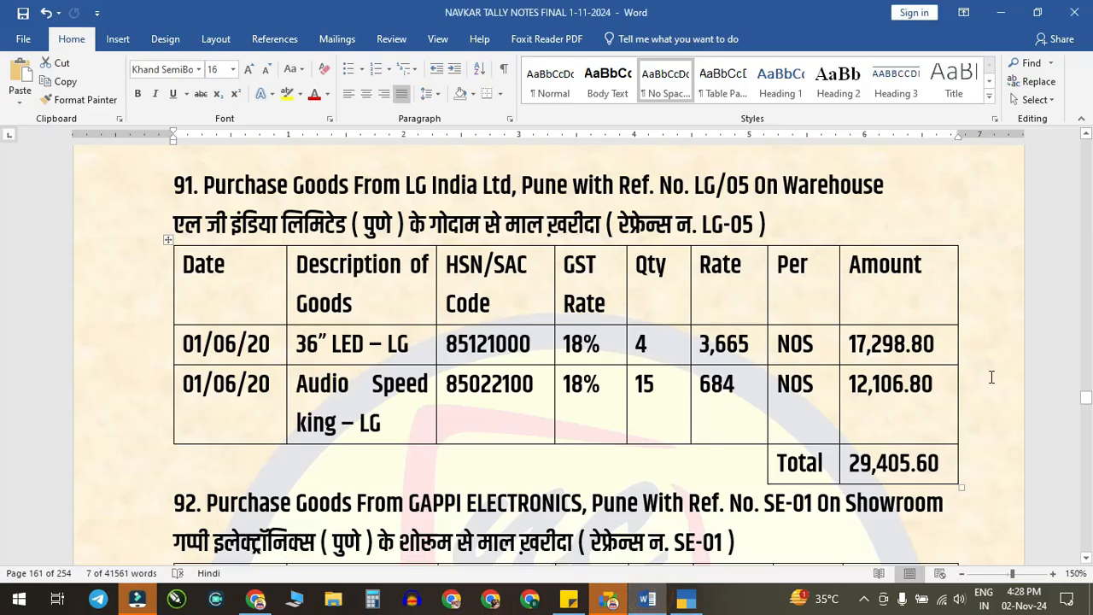
{"action": "left_click", "coordinate": [681, 588]}
{"action": "key", "text": "Return"}
{"action": "key", "text": "Return"}
{"action": "key", "text": "Return"}
{"action": "key", "text": "Return"}
{"action": "key", "text": "Return"}
{"action": "key", "text": "Return"}
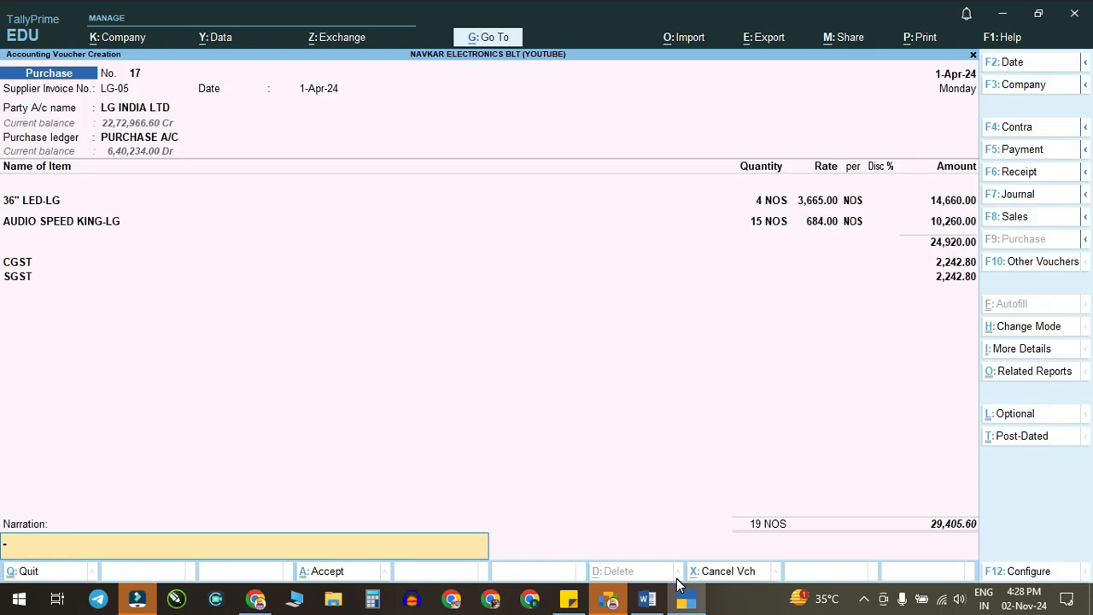
{"action": "key", "text": "Return"}
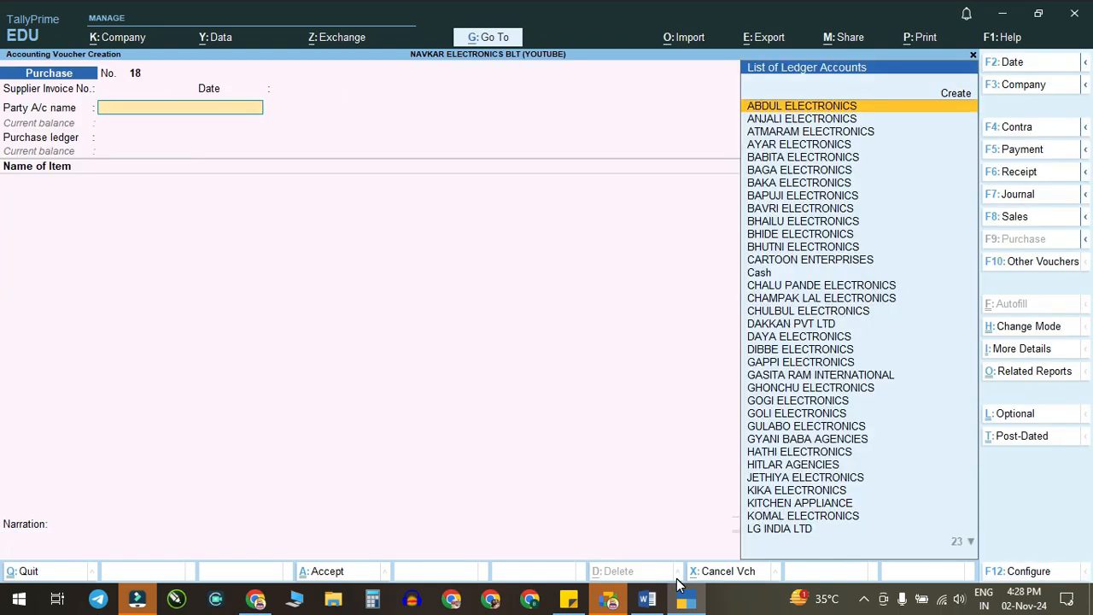
Step: Look up the supplier, reference number, item, quantity and rate of entry 92 in the Word notes and return to TallyPrime
{"action": "left_click", "coordinate": [647, 600]}
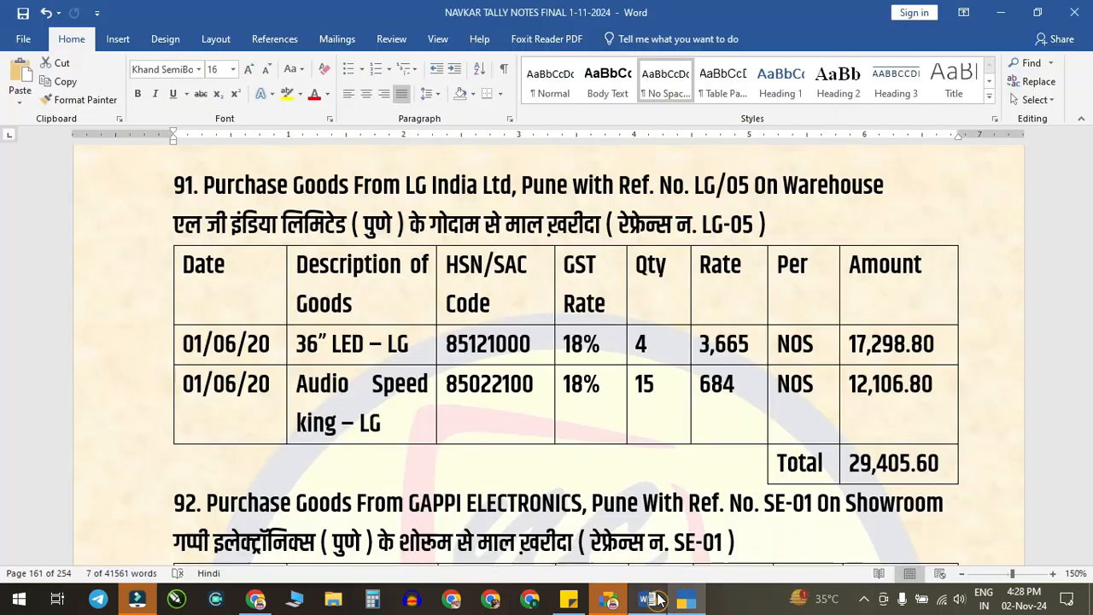
{"action": "scroll", "coordinate": [291, 334], "scroll_direction": "down", "scroll_amount": 3}
{"action": "scroll", "coordinate": [291, 333], "scroll_direction": "down", "scroll_amount": 1}
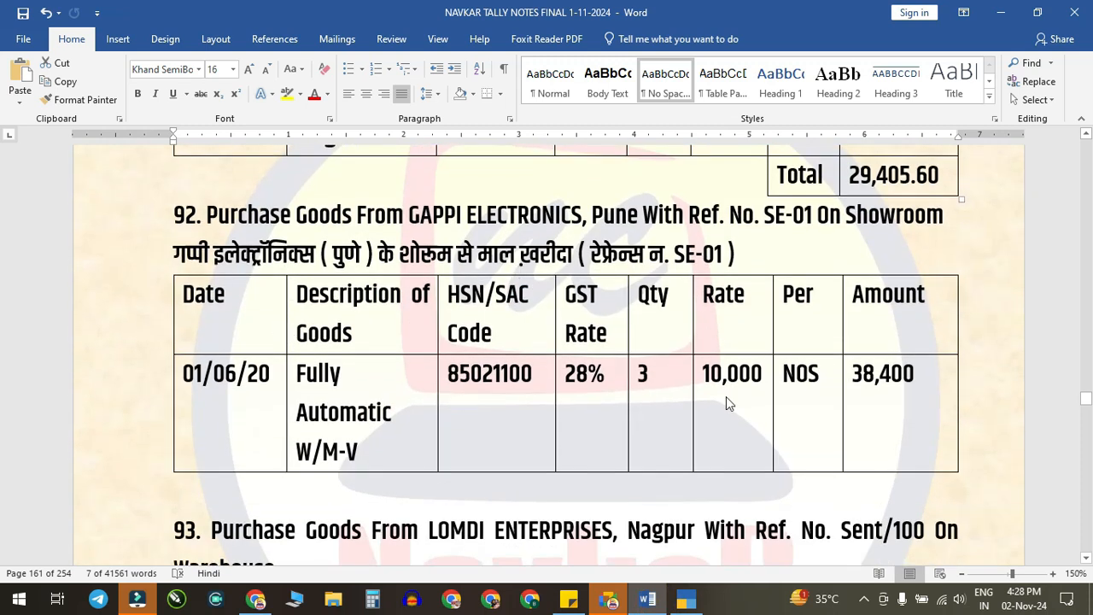
{"action": "left_click", "coordinate": [686, 601]}
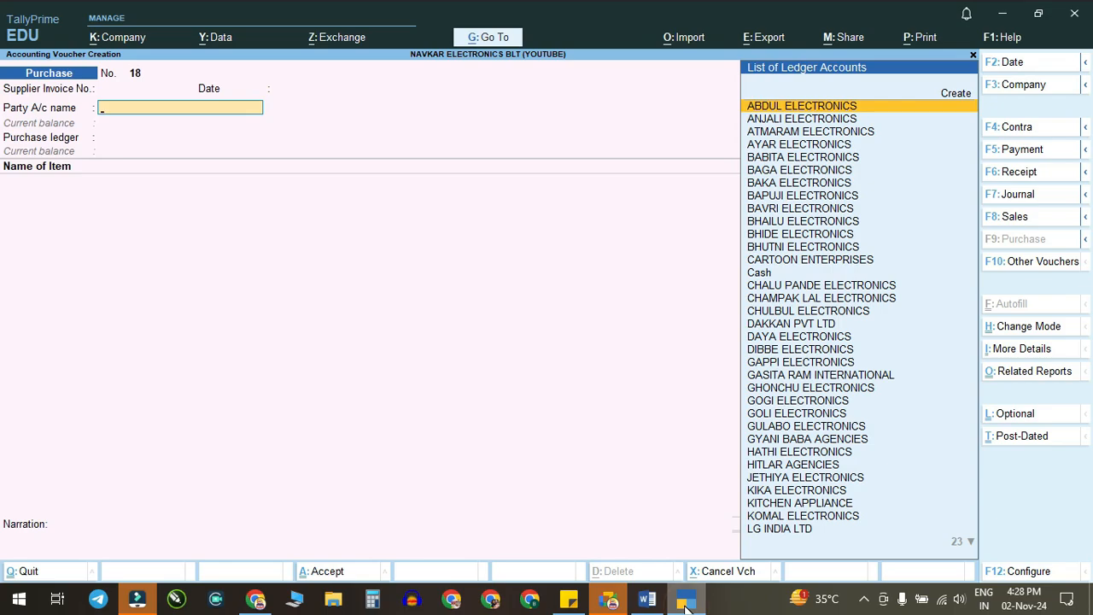
{"action": "left_click", "coordinate": [685, 601]}
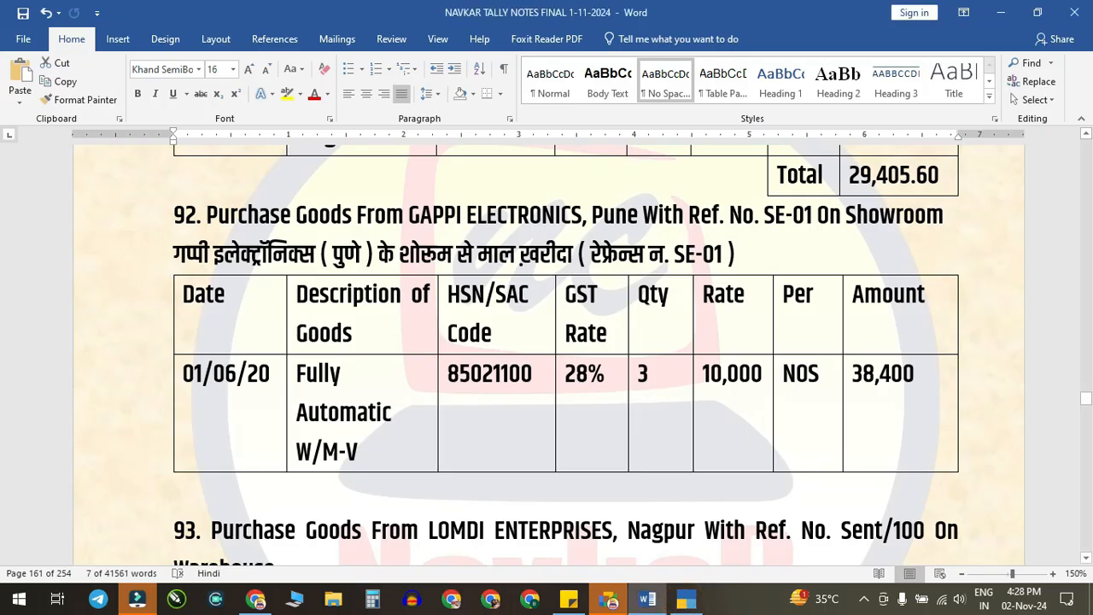
{"action": "left_click", "coordinate": [686, 601]}
{"action": "type", "text": "SE-"}
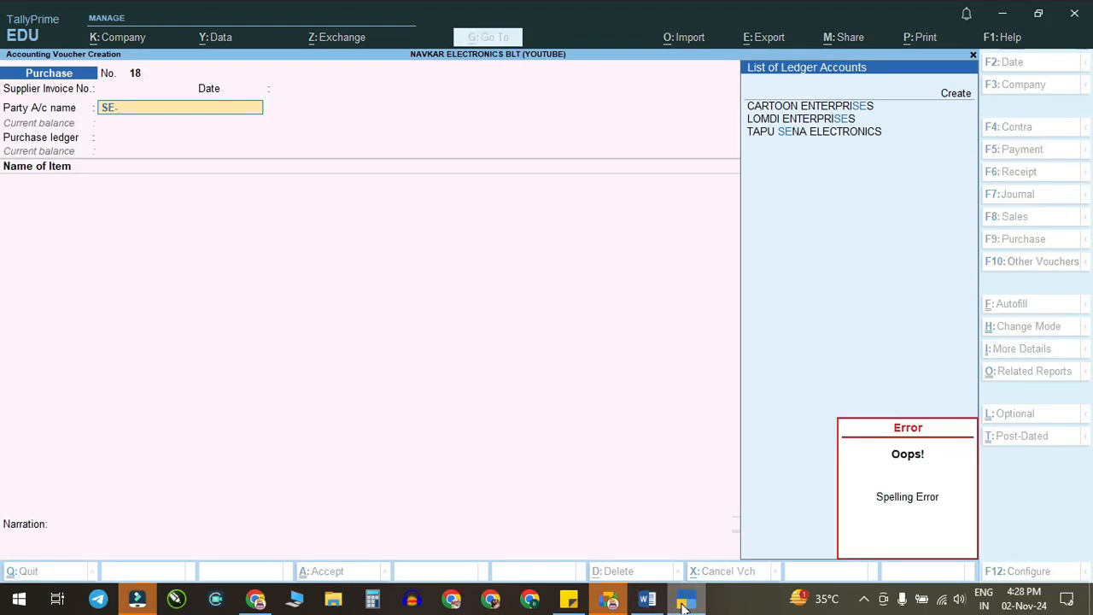
{"action": "key", "text": "Return"}
{"action": "key", "text": "BackSpace"}
{"action": "key", "text": "BackSpace"}
{"action": "key", "text": "BackSpace"}
{"action": "key", "text": "BackSpace"}
{"action": "key", "text": "BackSpace"}
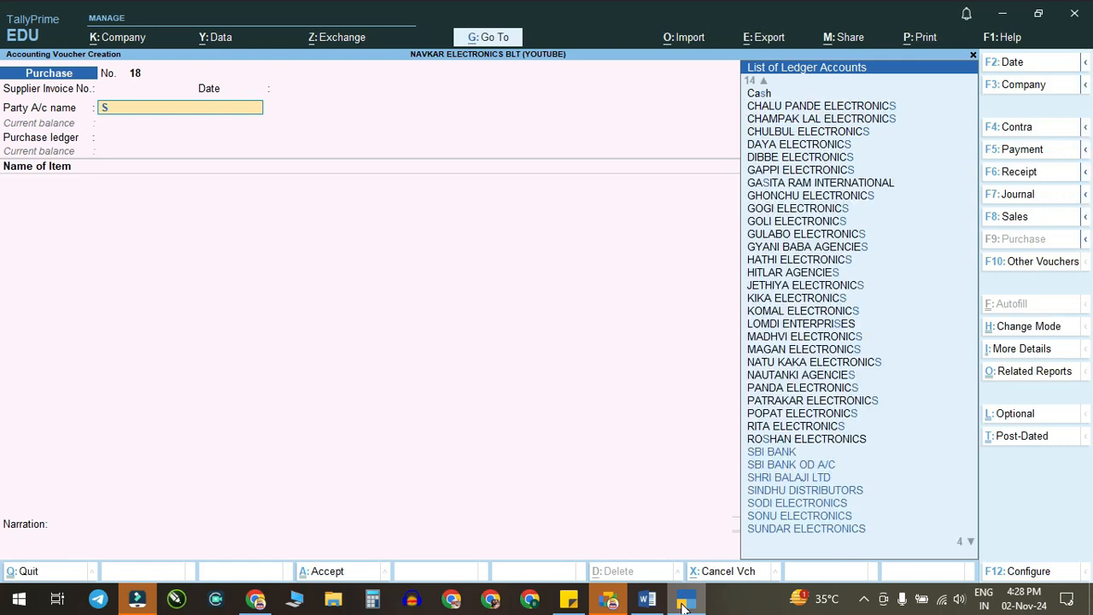
Step: Fill in the entry 92 purchase header with supplier invoice number SE-01, party GAPPI ELECTRONICS and purchase ledger PURCHASE A/C
{"action": "type", "text": "SE-01"}
{"action": "key", "text": "Return"}
{"action": "key", "text": "Return"}
{"action": "type", "text": "GAP"}
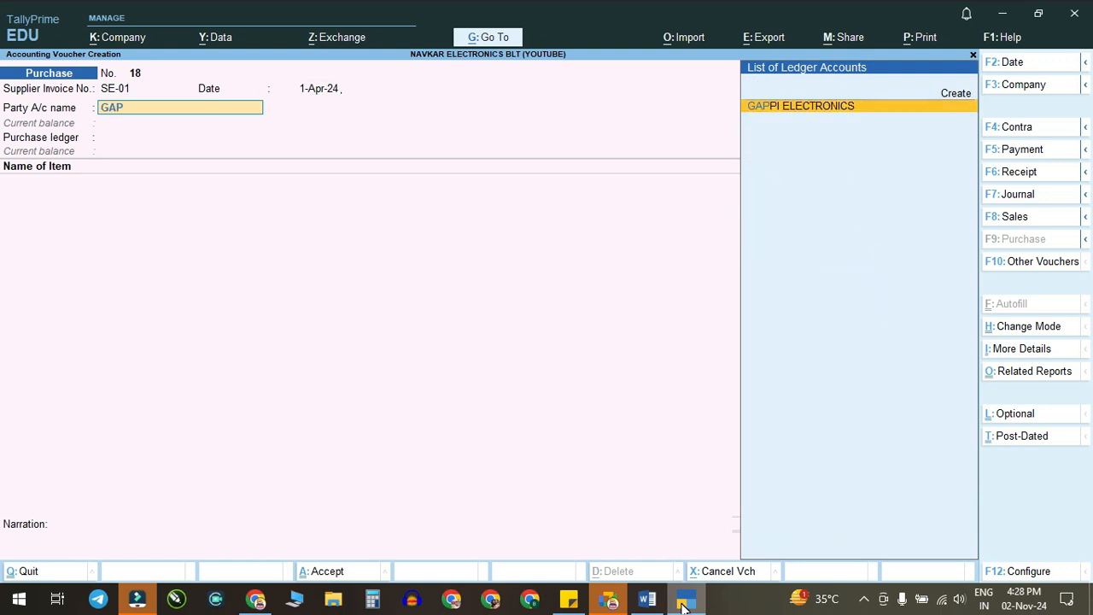
{"action": "key", "text": "Return"}
{"action": "key", "text": "Return"}
{"action": "key", "text": "Return"}
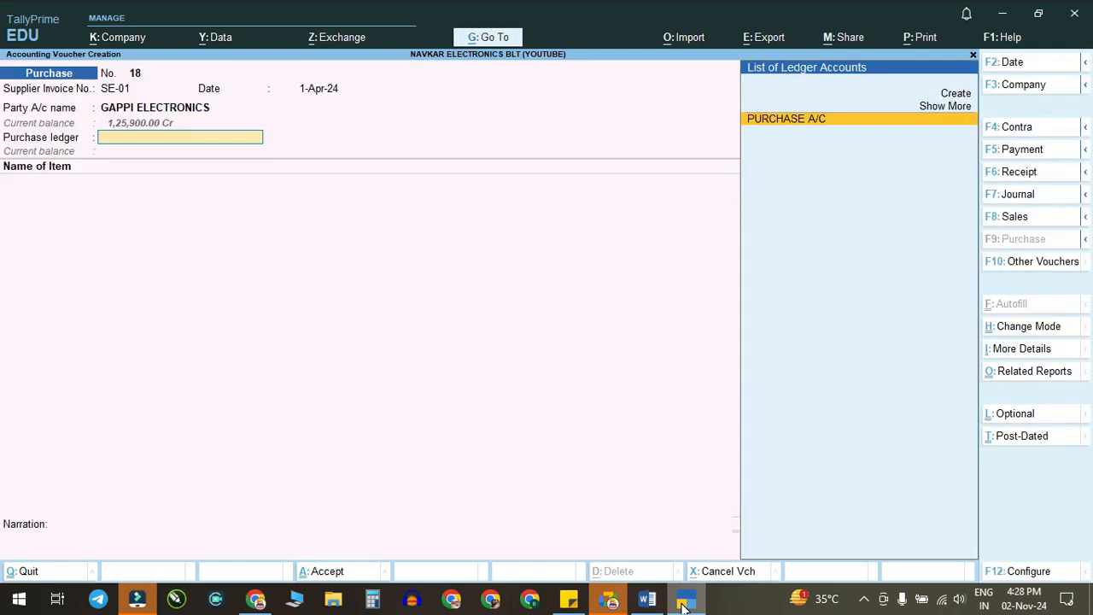
{"action": "key", "text": "Return"}
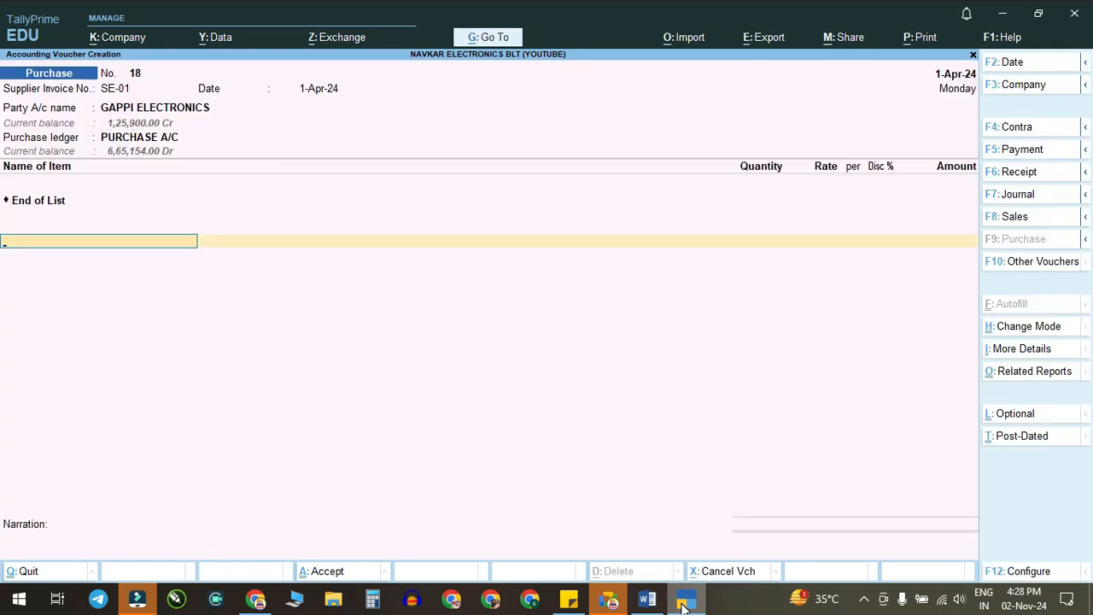
Step: Check the item of entry 92 in the Word notes and add FULLY AUTO W/M -V with tracking number Not Applicable
{"action": "left_click", "coordinate": [647, 599]}
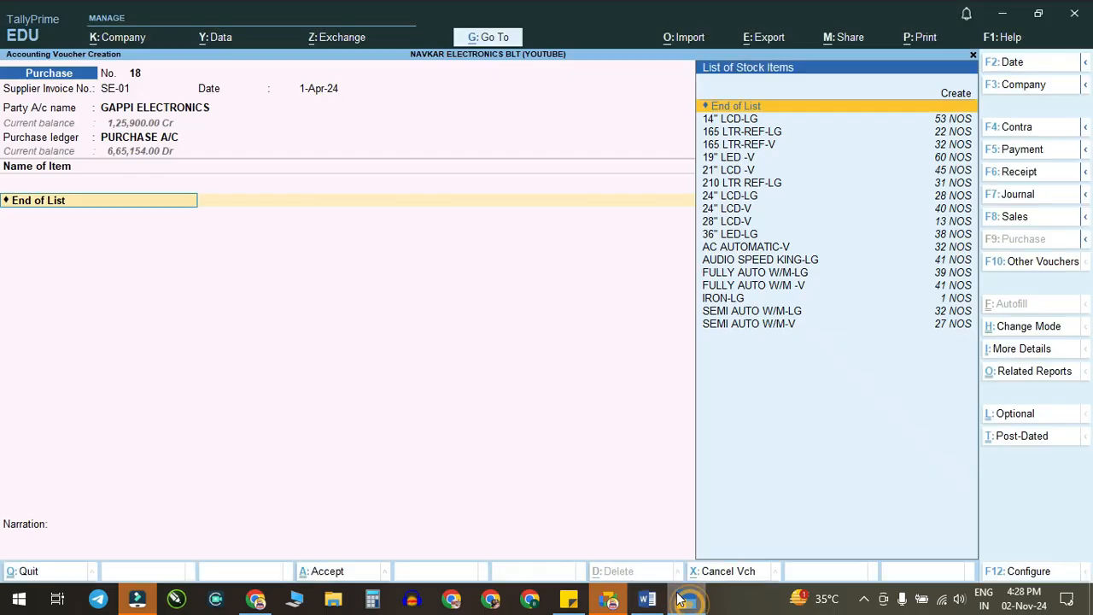
{"action": "left_click", "coordinate": [682, 599]}
{"action": "type", "text": "FUL"}
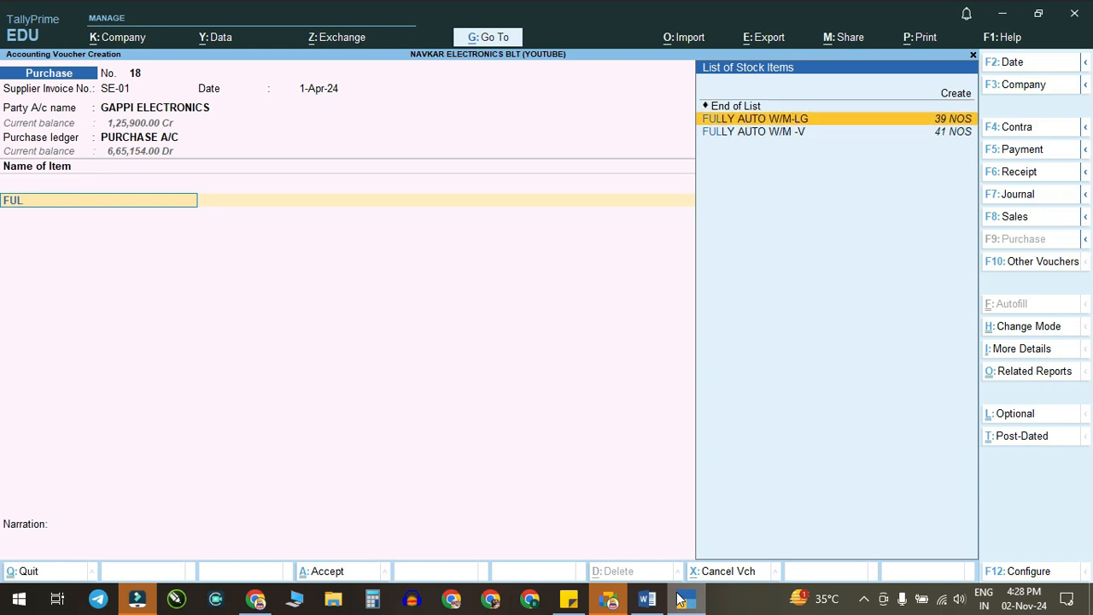
{"action": "key", "text": "Down"}
{"action": "key", "text": "Return"}
{"action": "key", "text": "Return"}
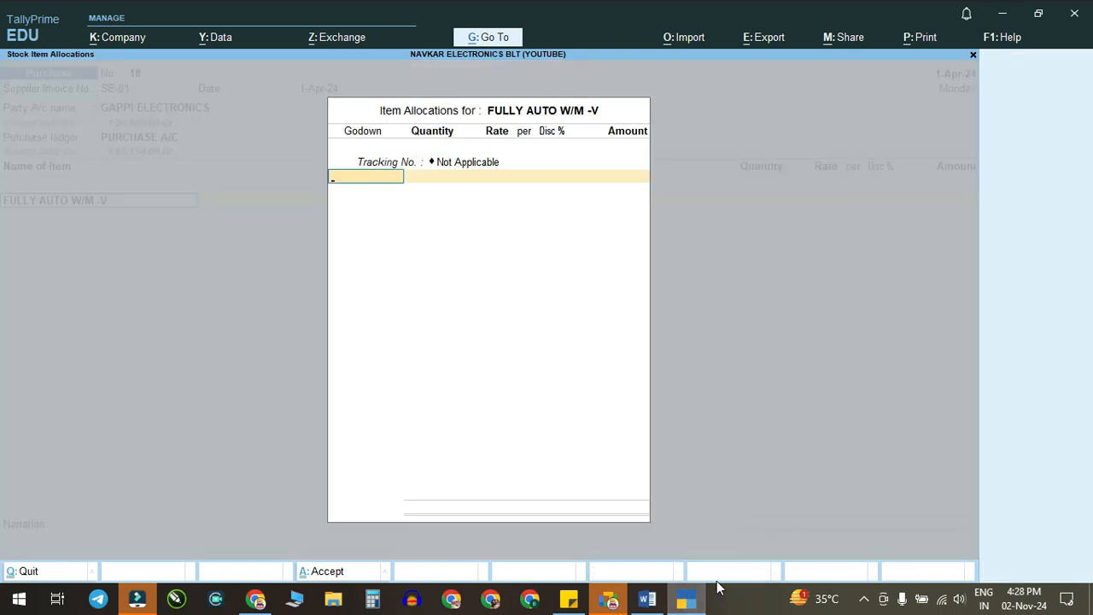
Step: Allocate 3 NOS of FULLY AUTO W/M -V at 10,000 each to the SHOWROOM godown, as given in entry 92
{"action": "left_click", "coordinate": [688, 599]}
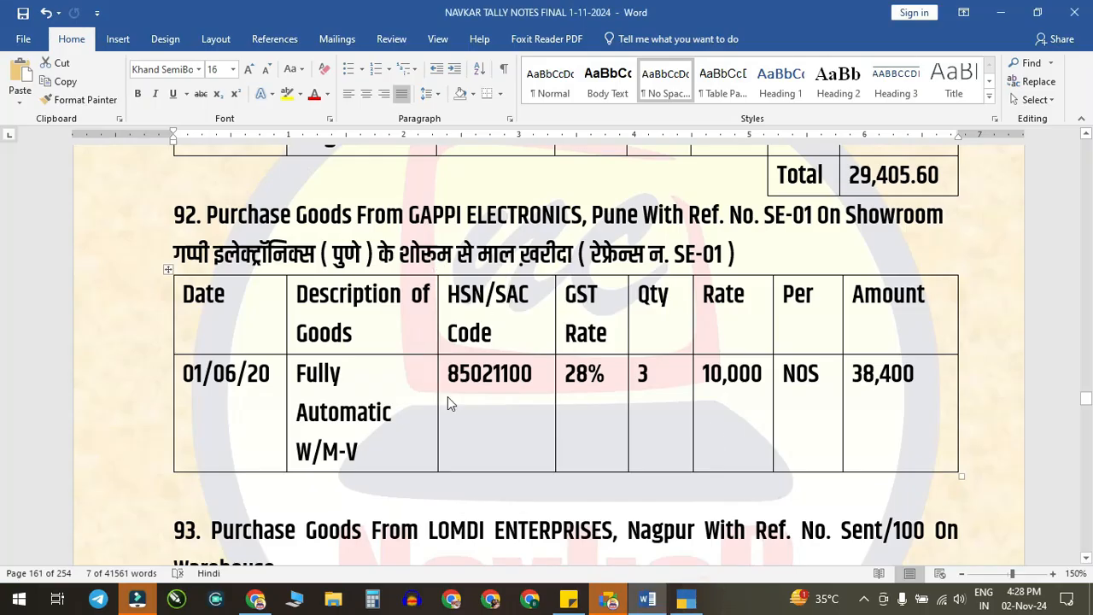
{"action": "left_click", "coordinate": [681, 595]}
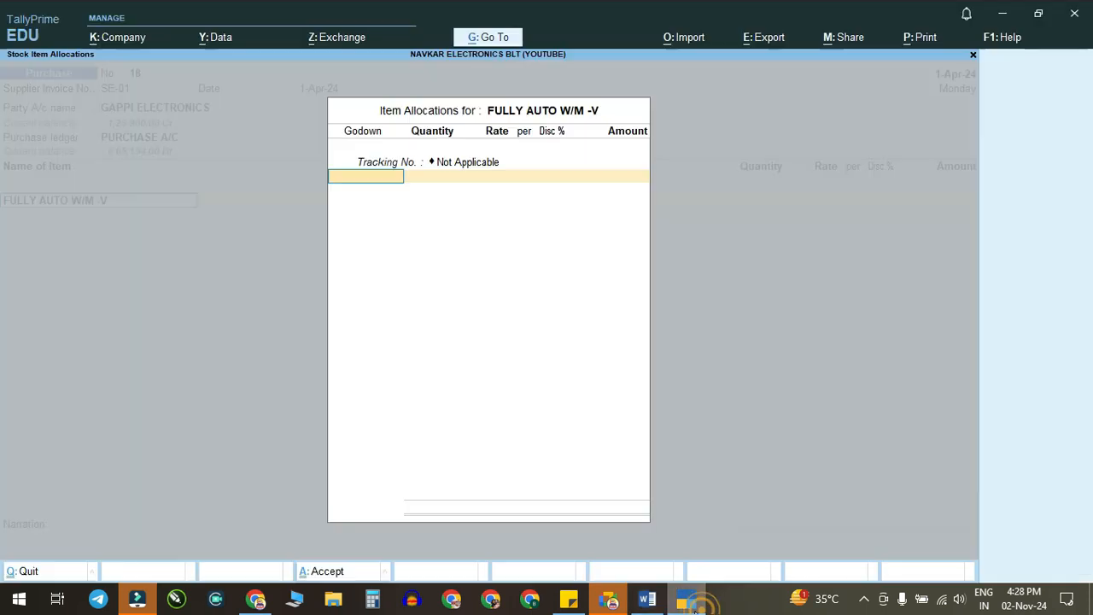
{"action": "type", "text": "sho"}
{"action": "key", "text": "Return"}
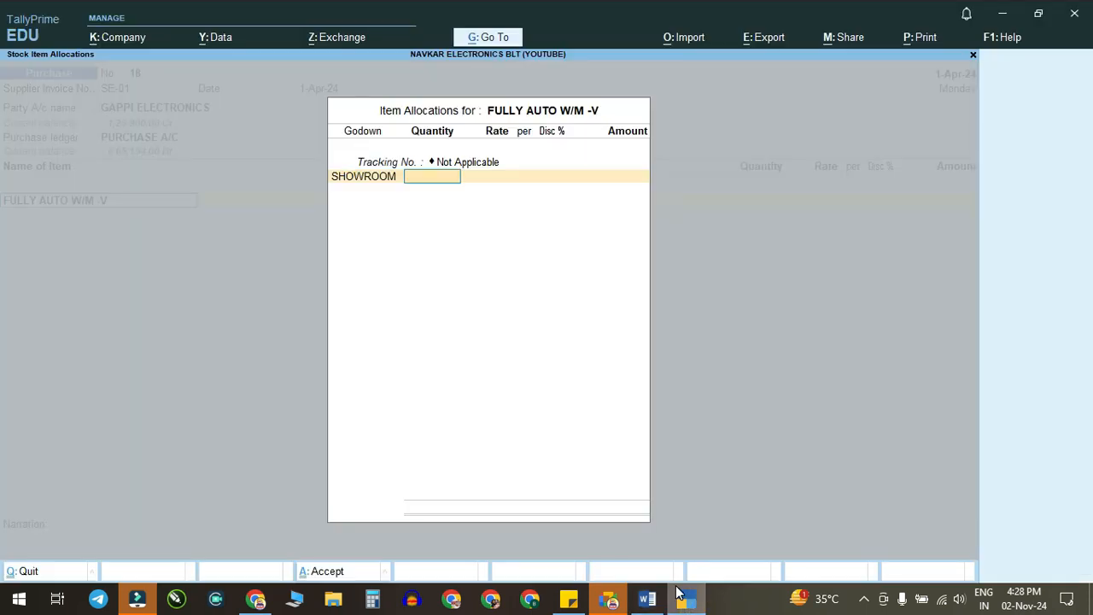
{"action": "type", "text": "3"}
{"action": "key", "text": "Return"}
{"action": "key", "text": "Return"}
{"action": "key", "text": "Return"}
{"action": "key", "text": "Return"}
{"action": "key", "text": "Return"}
{"action": "key", "text": "Return"}
{"action": "key", "text": "Return"}
Step: Add the CGST and SGST ledgers to the SE-01 purchase, keeping their calculated amounts
{"action": "type", "text": "C"}
{"action": "key", "text": "Return"}
{"action": "key", "text": "Return"}
{"action": "type", "text": "S"}
{"action": "key", "text": "Return"}
{"action": "key", "text": "Return"}
Step: Finish the ledger list, accept the remaining details and save the SE-01 purchase from Gappi Electronics
{"action": "key", "text": "Return"}
{"action": "key", "text": "Return"}
{"action": "key", "text": "Return"}
{"action": "key", "text": "Return"}
{"action": "key", "text": "Return"}
{"action": "key", "text": "Return"}
{"action": "key", "text": "Return"}
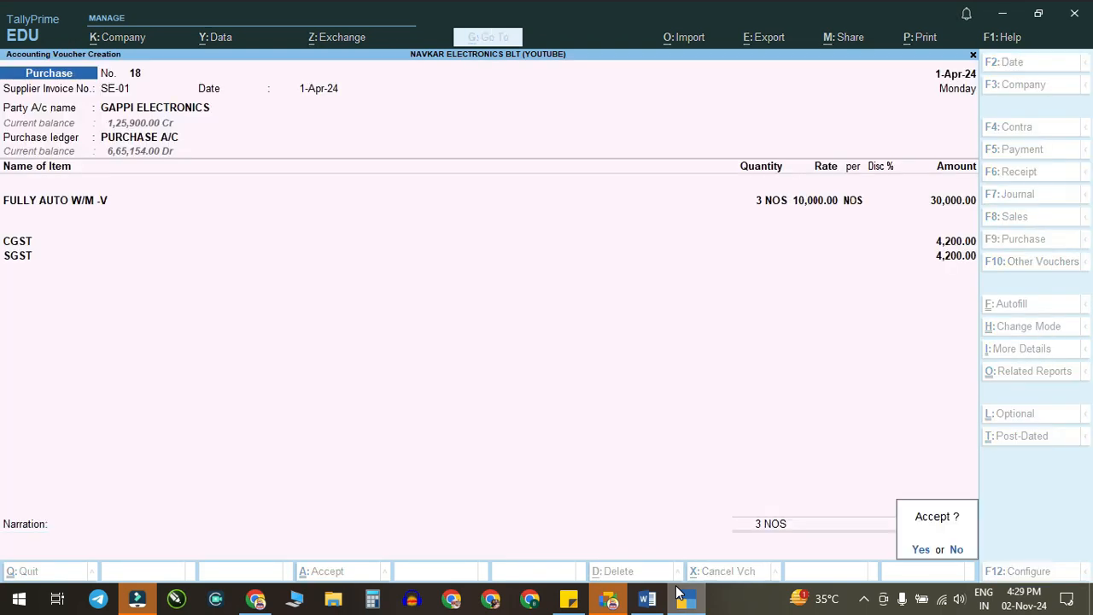
{"action": "key", "text": "Return"}
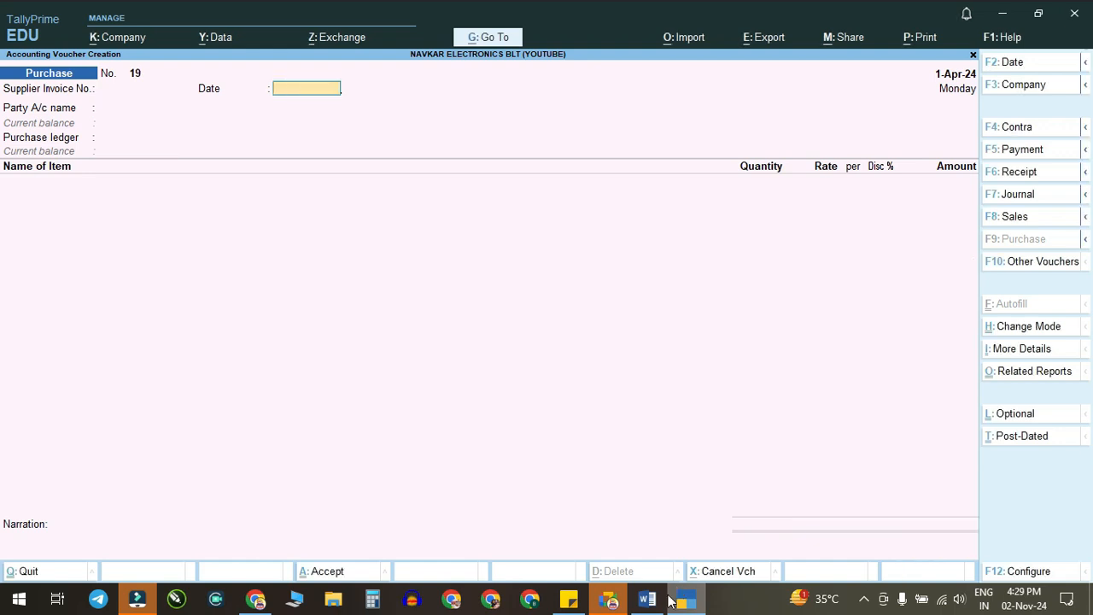
Step: Read entry 93 in the Word notes, enter SENT-100 as the new purchase's supplier invoice number and accept the date
{"action": "left_click", "coordinate": [648, 598]}
{"action": "scroll", "coordinate": [454, 397], "scroll_direction": "down", "scroll_amount": 2}
{"action": "scroll", "coordinate": [453, 398], "scroll_direction": "down", "scroll_amount": 4}
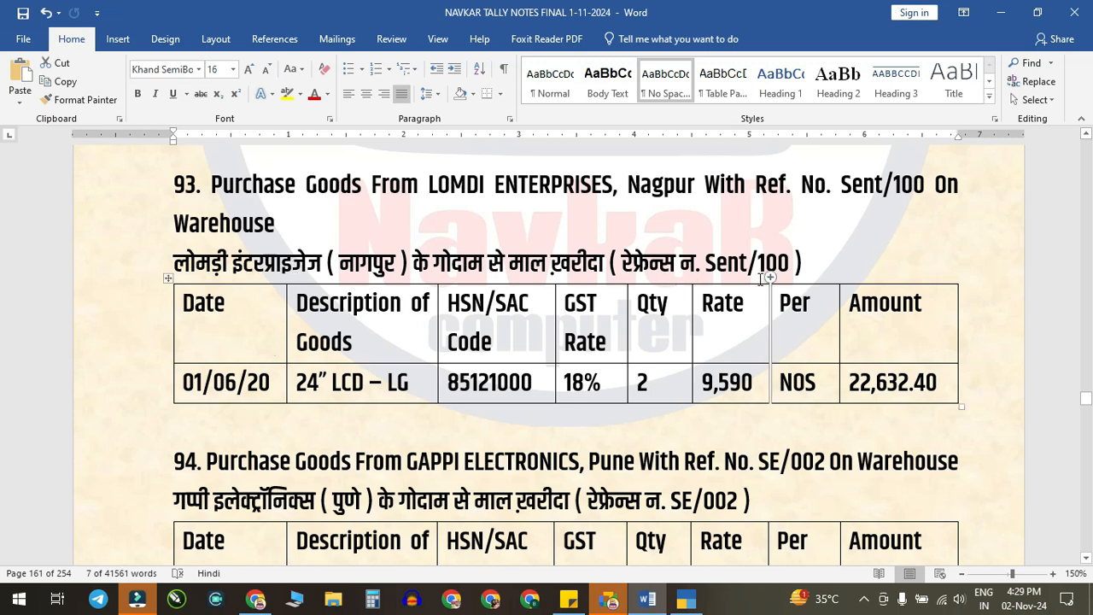
{"action": "left_click", "coordinate": [683, 600]}
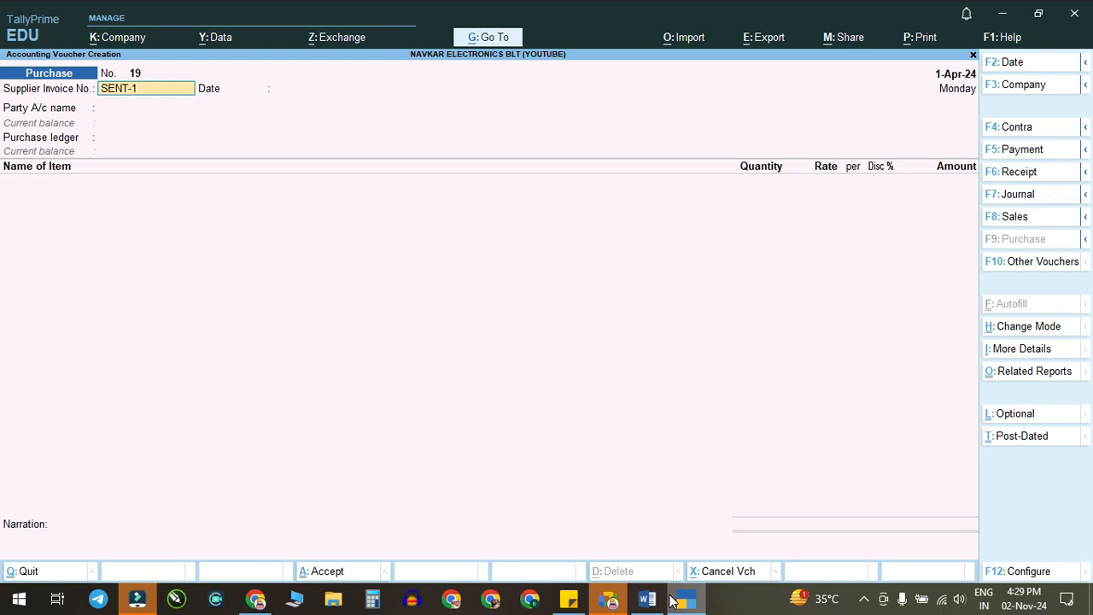
{"action": "key", "text": "Return"}
{"action": "key", "text": "Return"}
{"action": "key", "text": "Return"}
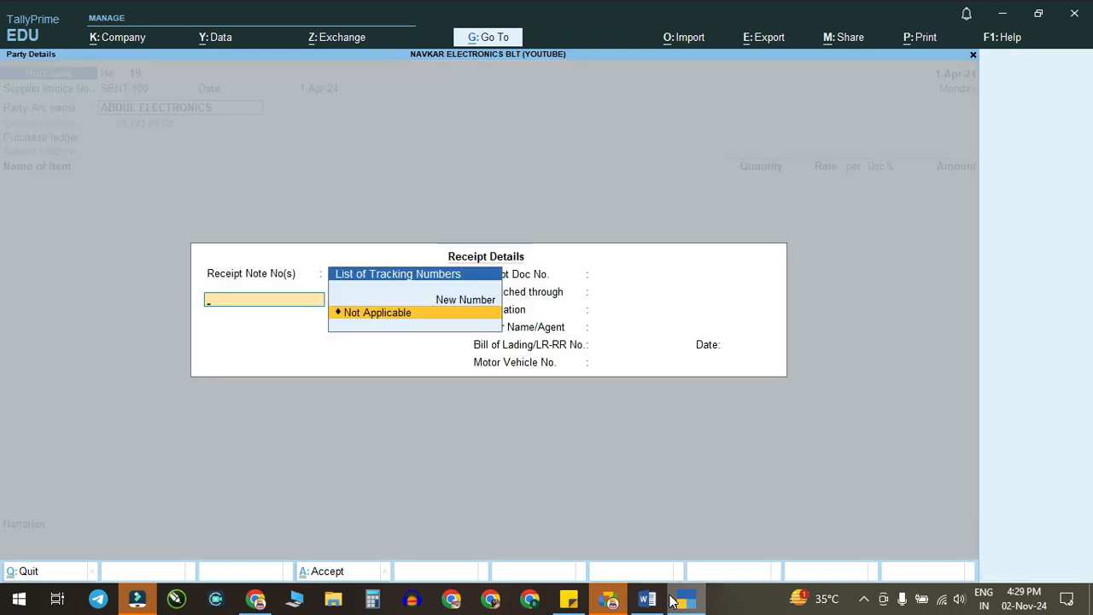
Step: Set the party to LOMDI ENTERPRISES, accept the receipt details and choose PURCHASE A/C as the purchase ledger
{"action": "key", "text": "Escape"}
{"action": "type", "text": "LO"}
{"action": "key", "text": "Return"}
{"action": "key", "text": "Return"}
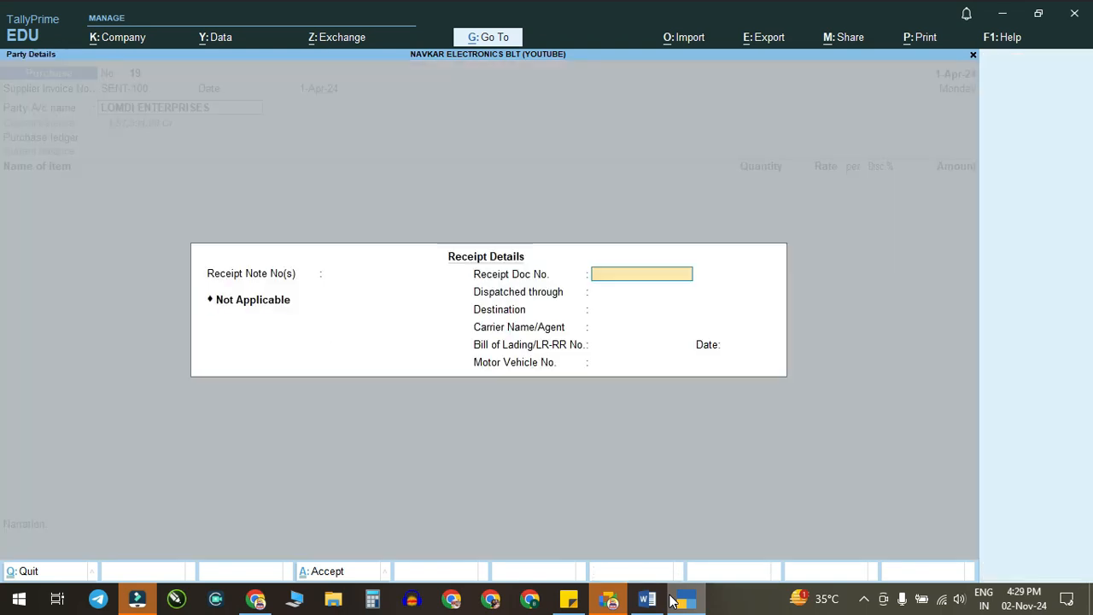
{"action": "key", "text": "ctrl+a"}
{"action": "key", "text": "Return"}
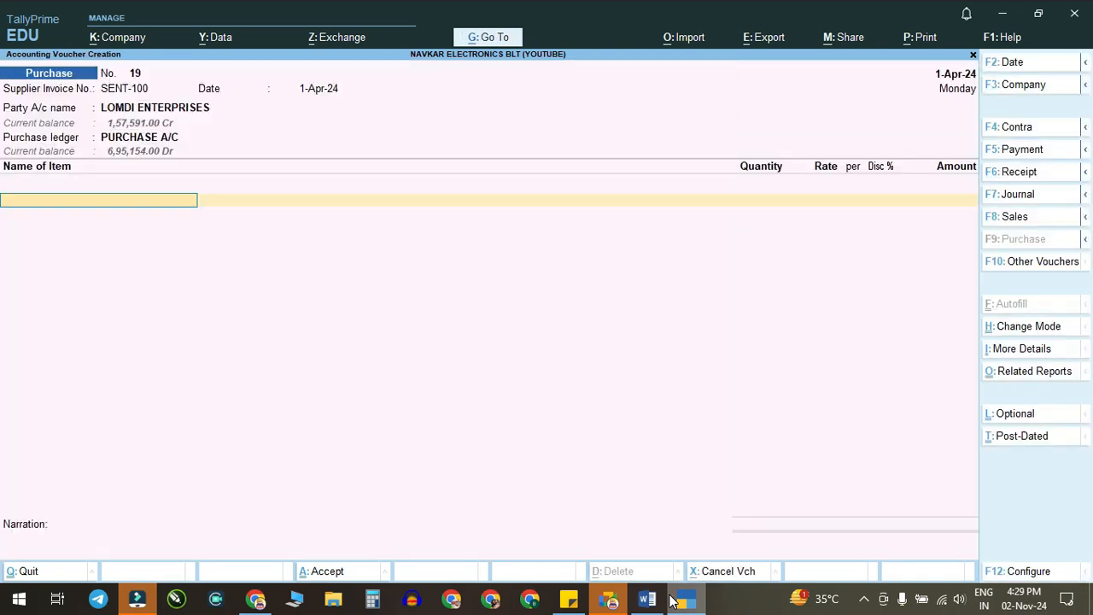
Step: Add 24" LCD-LG from entry 93 with tracking number Not Applicable and choose the WHAREHOUSE godown
{"action": "left_click", "coordinate": [647, 600]}
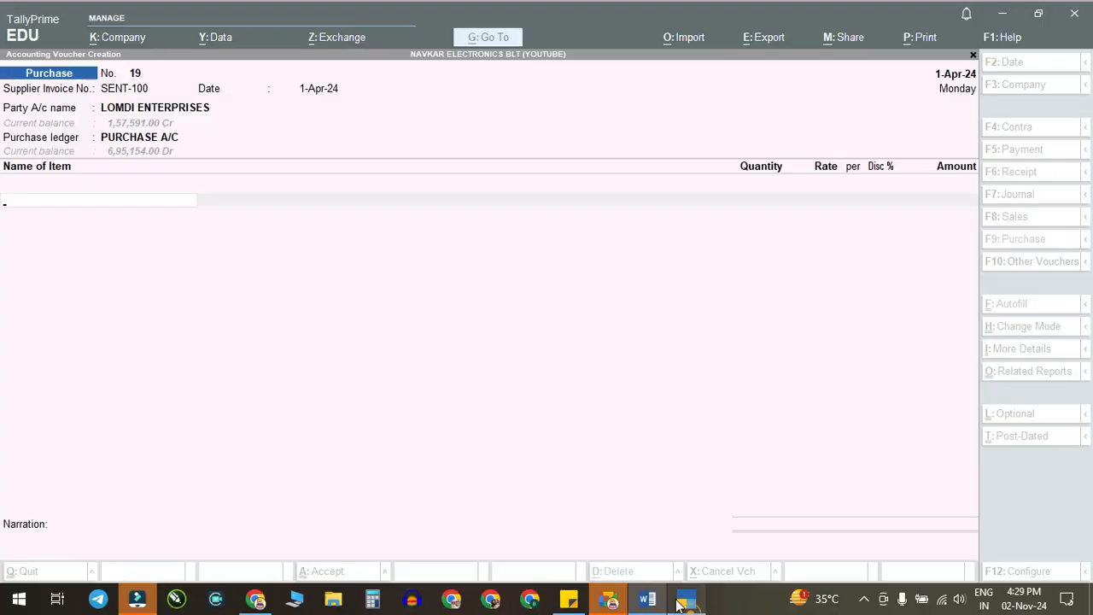
{"action": "left_click", "coordinate": [685, 600]}
{"action": "type", "text": "24"}
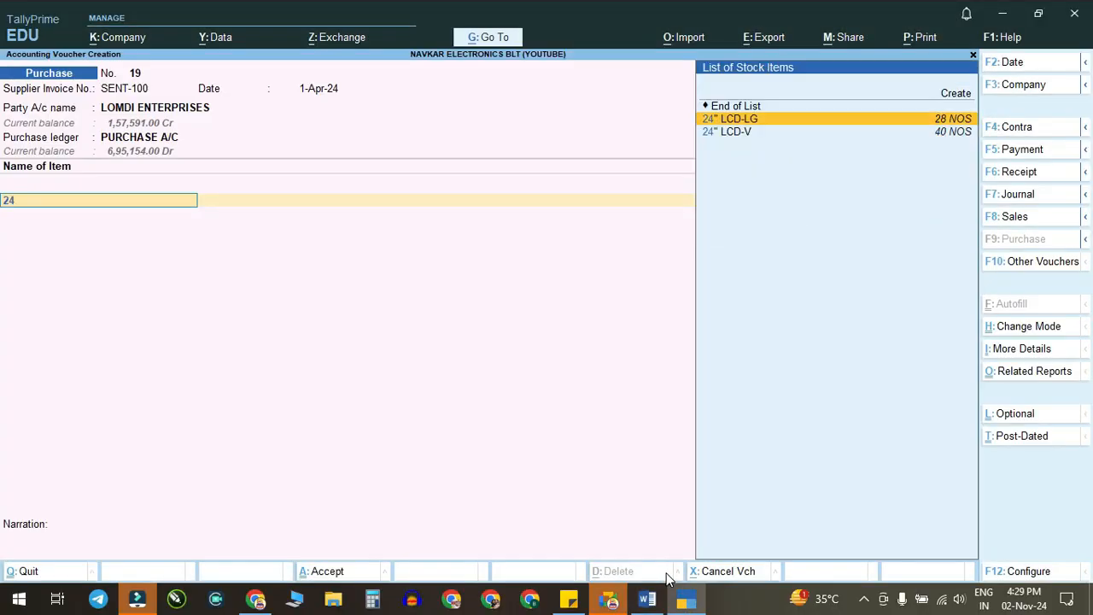
{"action": "key", "text": "Return"}
{"action": "key", "text": "Return"}
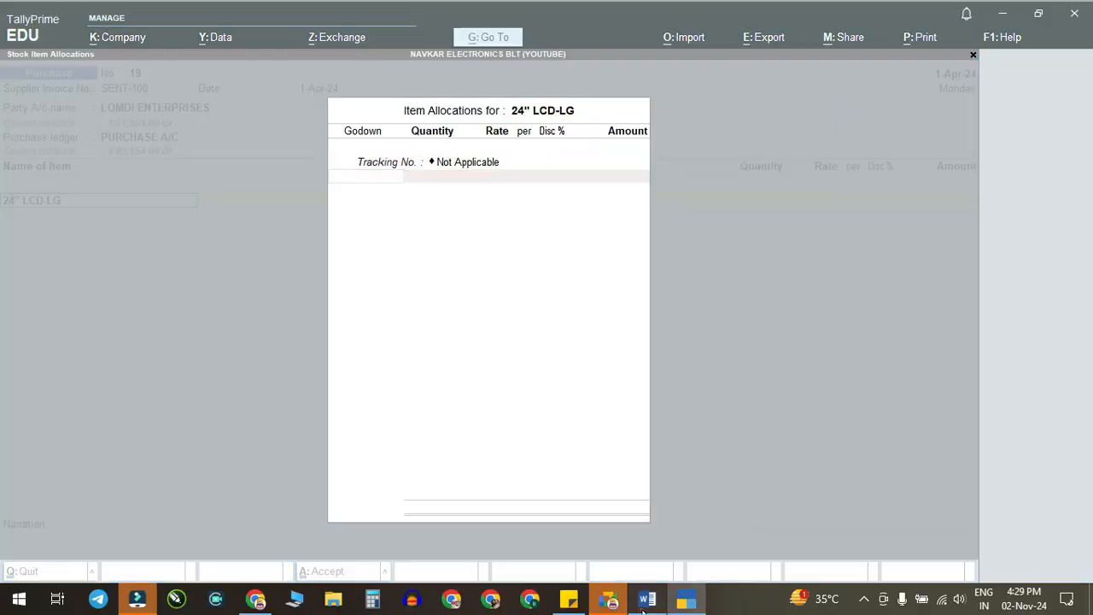
{"action": "left_click", "coordinate": [647, 599]}
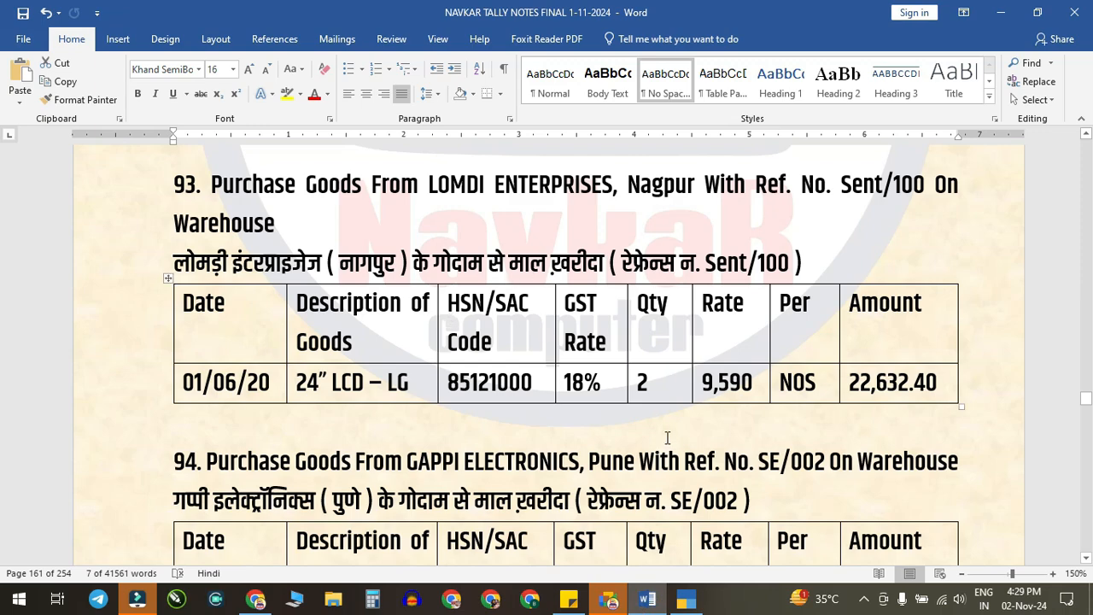
{"action": "left_click", "coordinate": [686, 599]}
{"action": "key", "text": "Return"}
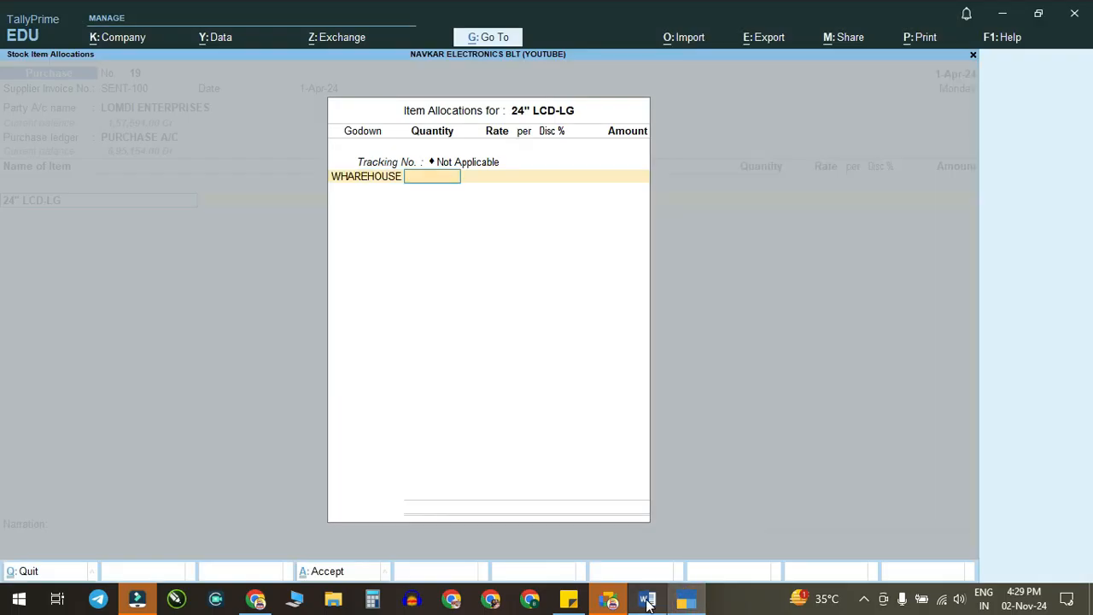
Step: Check the quantity of entry 93 and enter 2 NOS of 24" LCD-LG at 9,590 each
{"action": "left_click", "coordinate": [648, 600]}
{"action": "left_click", "coordinate": [646, 599]}
{"action": "type", "text": "2"}
{"action": "key", "text": "Return"}
{"action": "key", "text": "Return"}
{"action": "key", "text": "Return"}
{"action": "key", "text": "Return"}
{"action": "key", "text": "Return"}
{"action": "key", "text": "Return"}
{"action": "key", "text": "Return"}
Step: Add the CGST and SGST ledgers to the Lomdi Enterprises purchase, keeping their calculated amounts
{"action": "type", "text": "C"}
{"action": "key", "text": "Return"}
{"action": "key", "text": "Return"}
{"action": "type", "text": "S"}
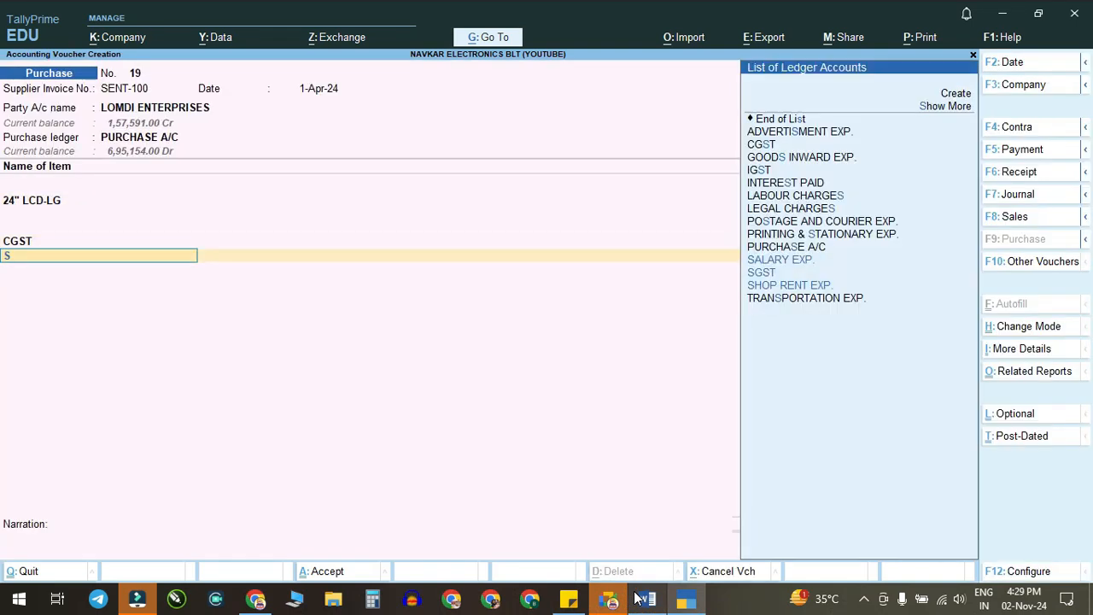
{"action": "key", "text": "Return"}
{"action": "key", "text": "Return"}
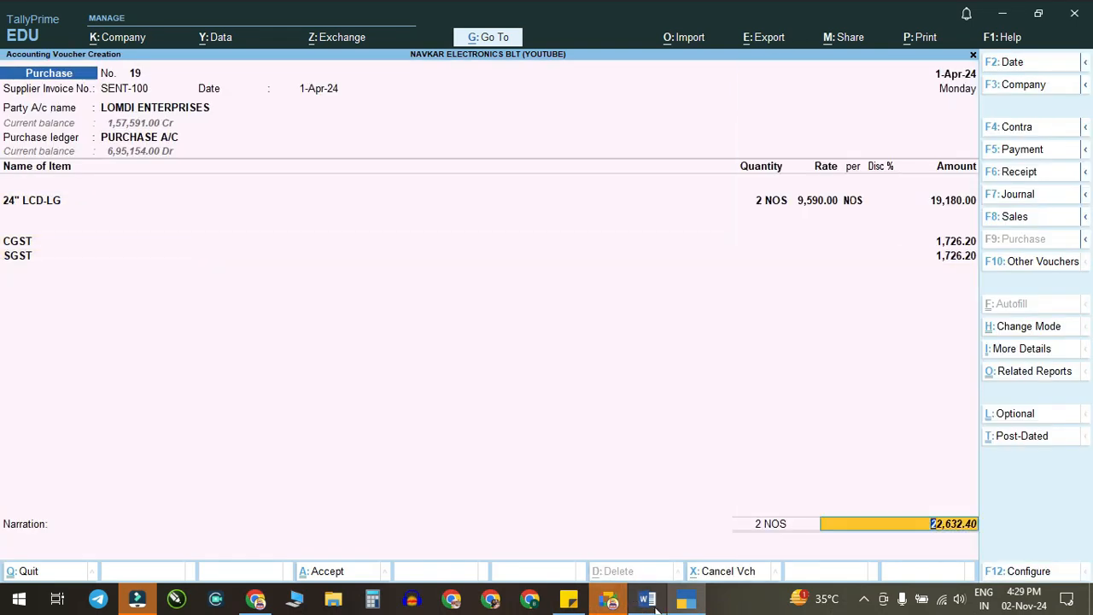
Step: Compare the voucher total with entry 93 in the Word notes, accept the remaining details and save the Lomdi Enterprises purchase
{"action": "left_click", "coordinate": [647, 599]}
{"action": "left_click", "coordinate": [647, 599]}
{"action": "key", "text": "Return"}
{"action": "key", "text": "Return"}
{"action": "key", "text": "Return"}
{"action": "key", "text": "Return"}
{"action": "key", "text": "Return"}
{"action": "key", "text": "Return"}
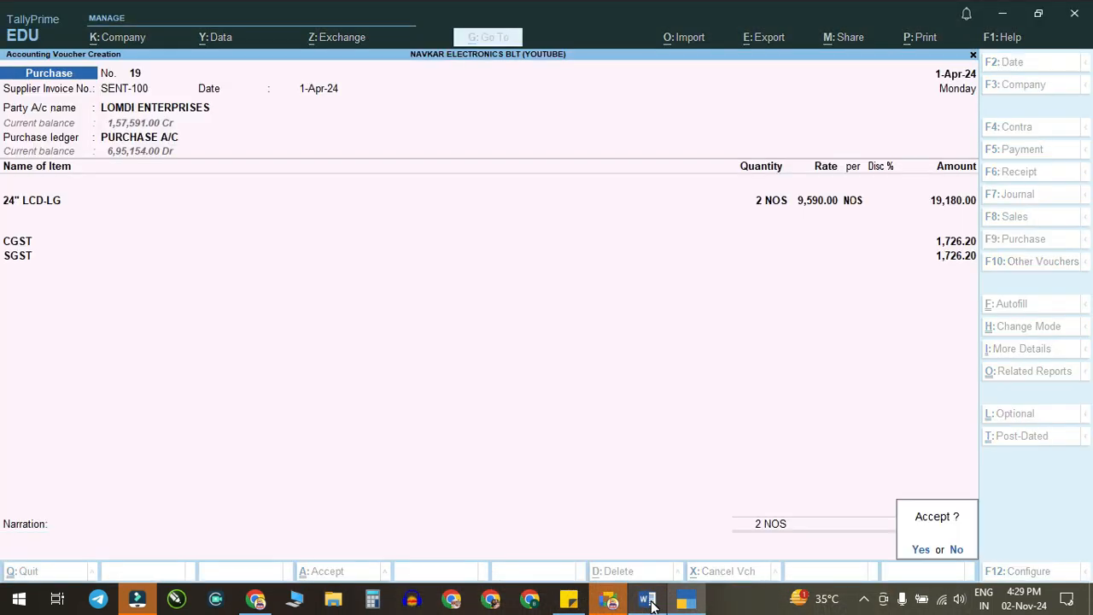
{"action": "key", "text": "Return"}
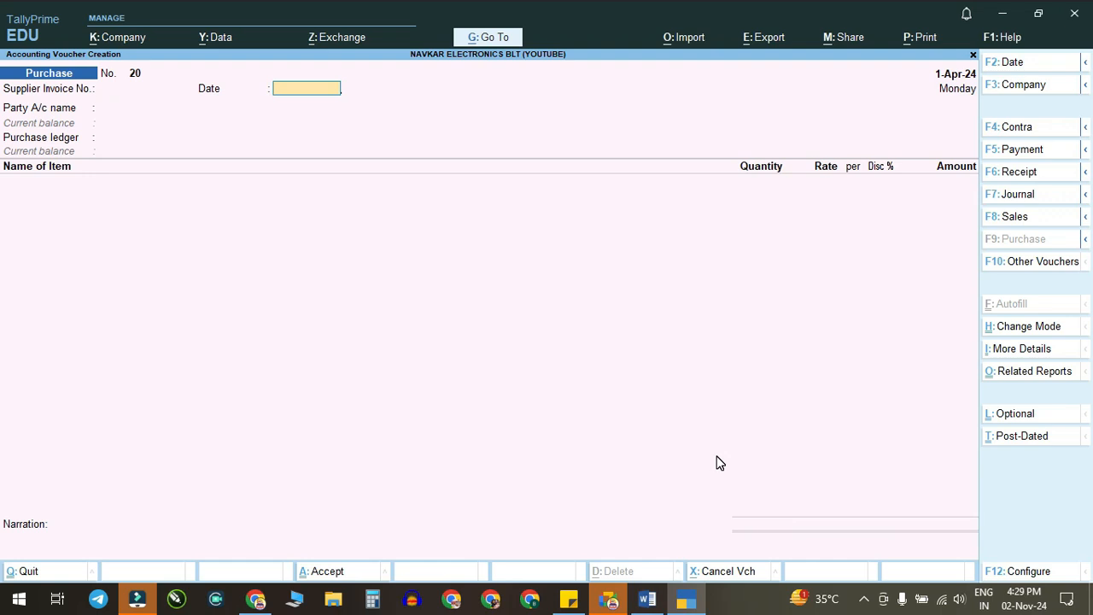
Step: Read entry 94 in the Word notes, enter SE/02 as the new purchase's supplier invoice number and accept the date
{"action": "key", "text": "BackSpace"}
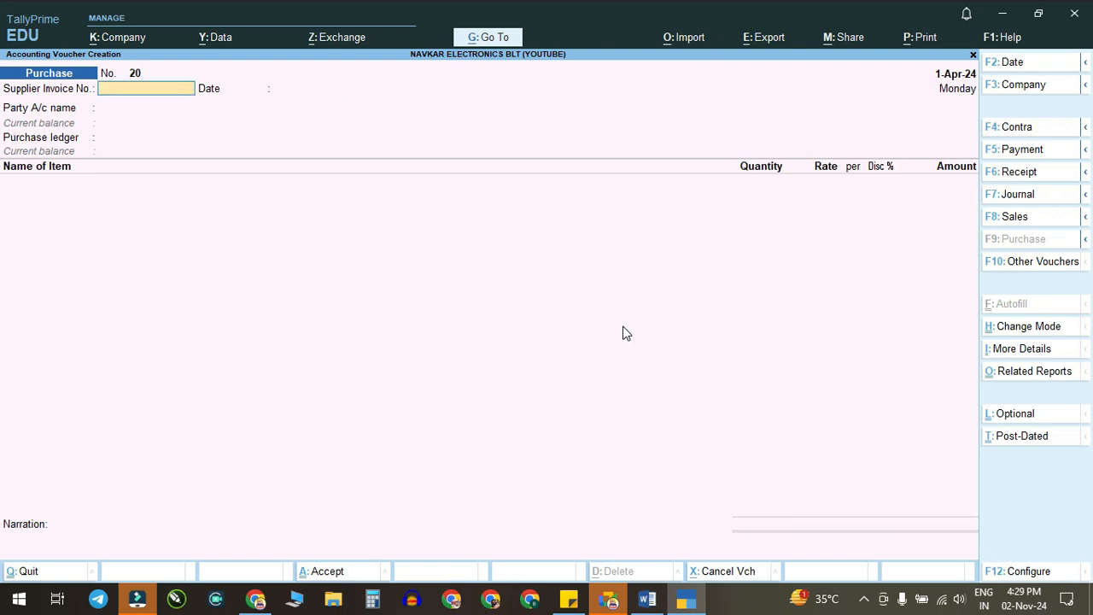
{"action": "left_click", "coordinate": [659, 601]}
{"action": "scroll", "coordinate": [645, 359], "scroll_direction": "down", "scroll_amount": 5}
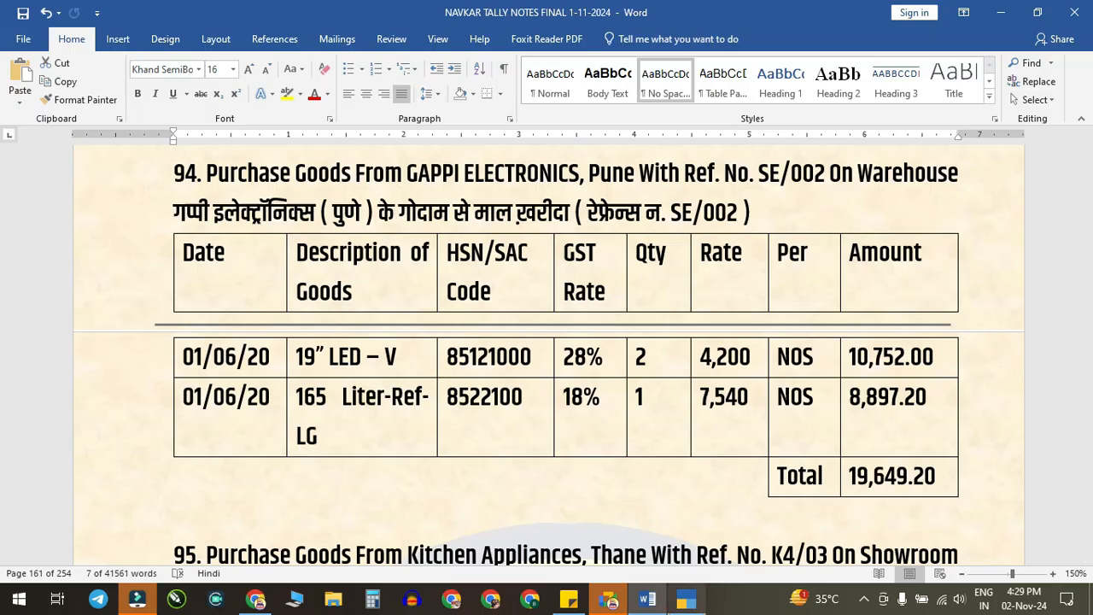
{"action": "left_click", "coordinate": [686, 601]}
{"action": "type", "text": "SE/02"}
{"action": "key", "text": "Return"}
{"action": "key", "text": "Return"}
Step: Set the party to GAPPI ELECTRONICS, accept the receipt details and choose PURCHASE A/C as the purchase ledger
{"action": "type", "text": "GA"}
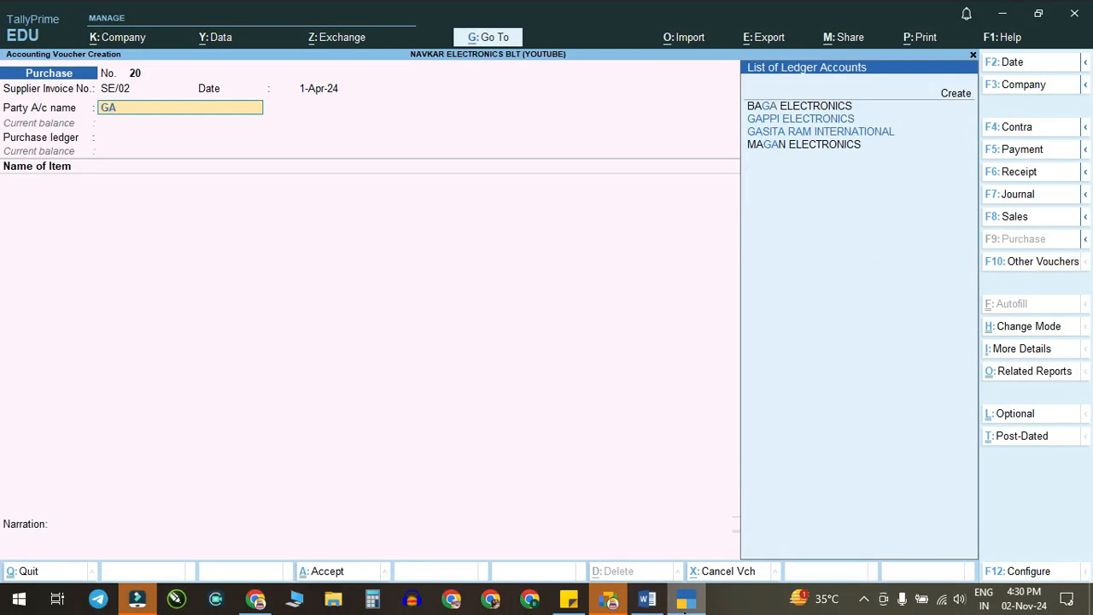
{"action": "type", "text": "P"}
{"action": "key", "text": "Return"}
{"action": "key", "text": "Return"}
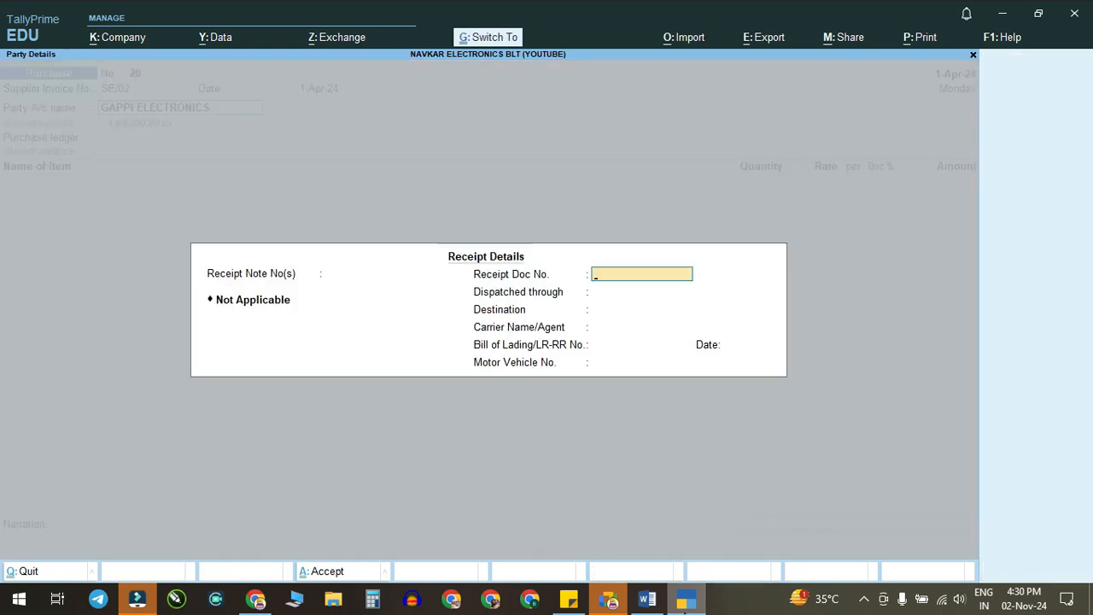
{"action": "key", "text": "ctrl+a"}
{"action": "key", "text": "Return"}
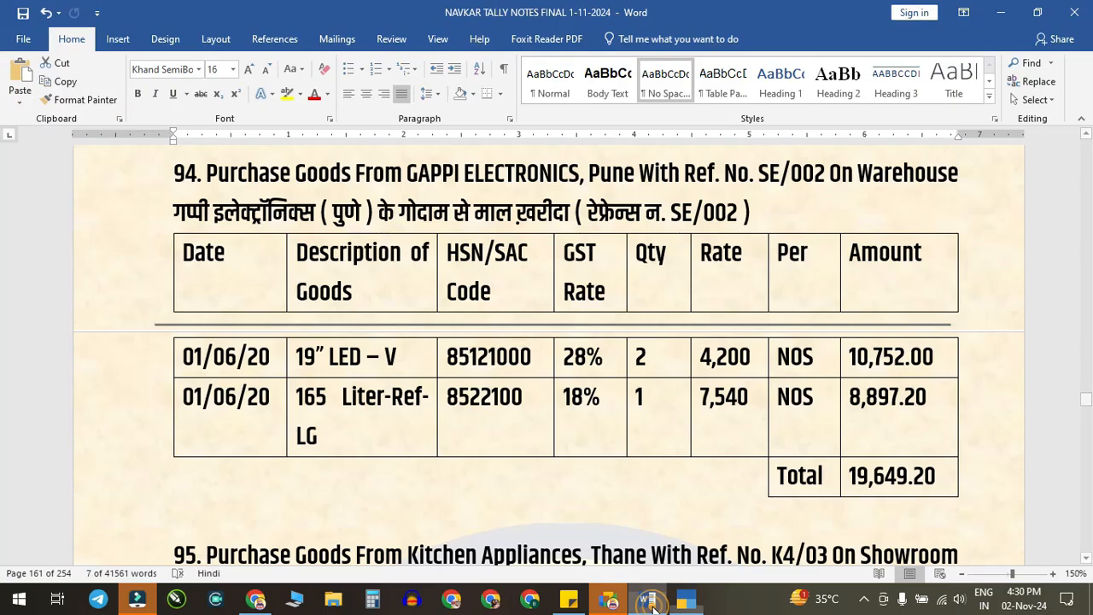
Step: Check the first item of entry 94 and add 19" LED -V with tracking number Not Applicable
{"action": "left_click", "coordinate": [653, 606]}
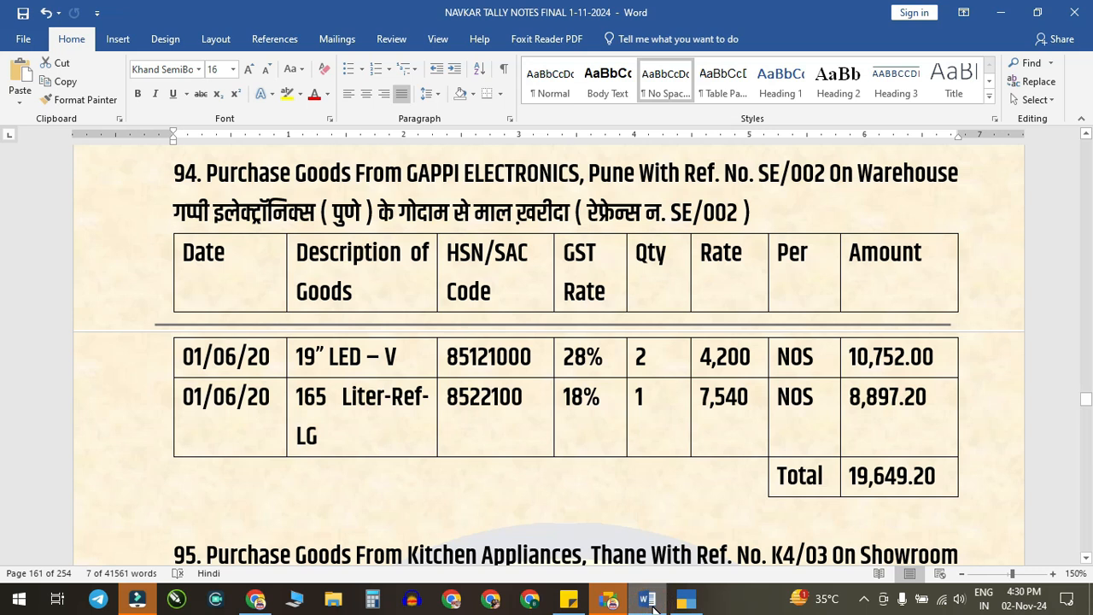
{"action": "left_click", "coordinate": [654, 608]}
{"action": "type", "text": "19"}
{"action": "key", "text": "Return"}
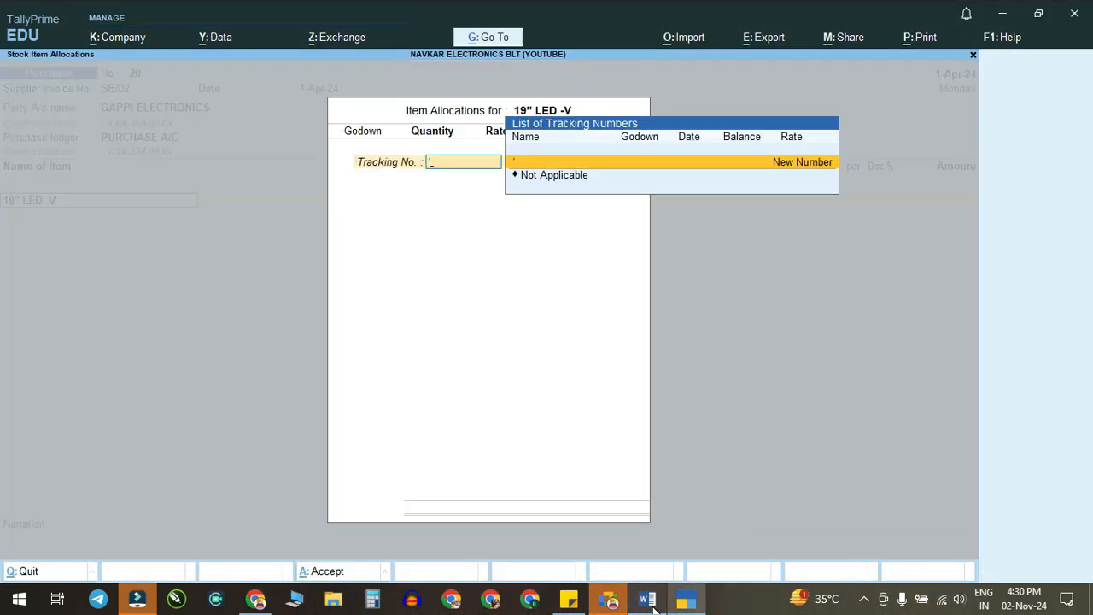
{"action": "key", "text": "BackSpace"}
{"action": "key", "text": "Return"}
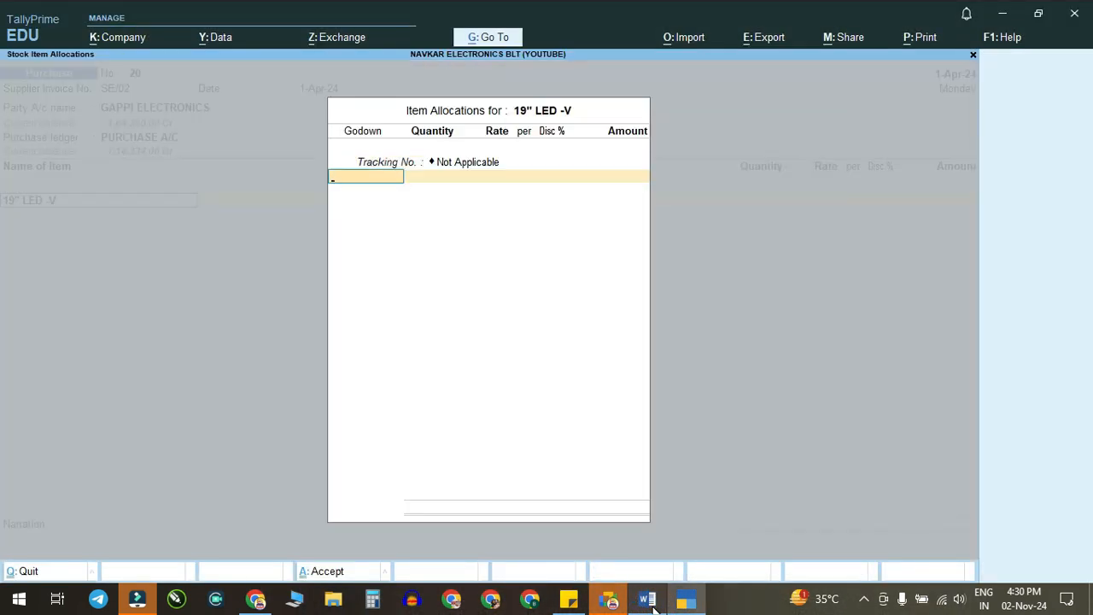
Step: Check entry 94 in the Word notes and allocate 2 NOS of 19" LED -V at 4,200.00 to the WHAREHOUSE godown
{"action": "left_click", "coordinate": [649, 601]}
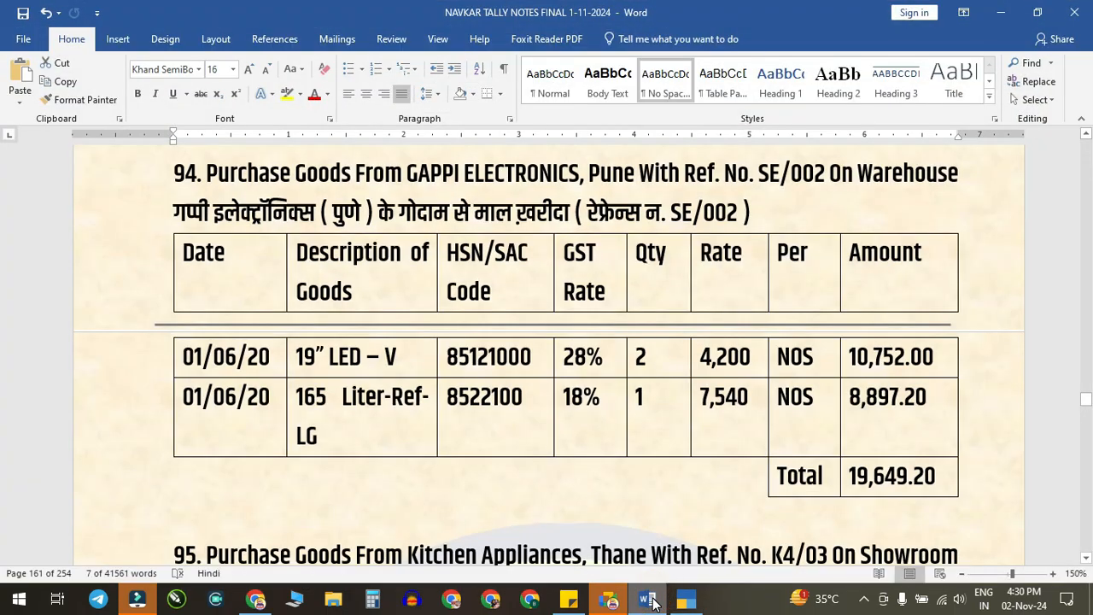
{"action": "left_click", "coordinate": [653, 599]}
{"action": "type", "text": "w"}
{"action": "key", "text": "Return"}
{"action": "left_click", "coordinate": [653, 594]}
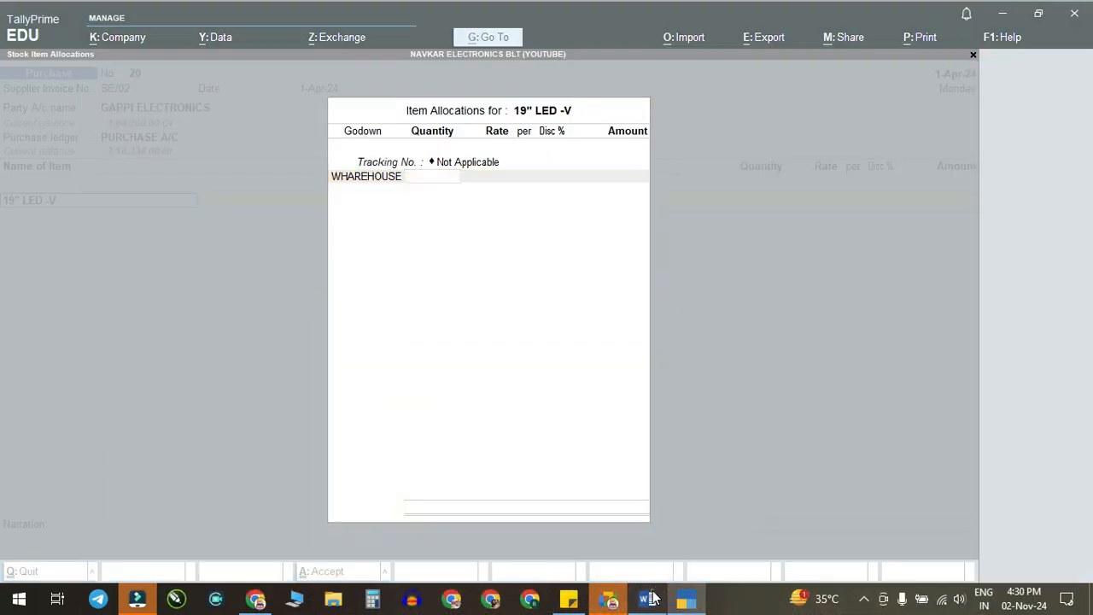
{"action": "left_click", "coordinate": [653, 599]}
{"action": "type", "text": "2"}
{"action": "key", "text": "Return"}
{"action": "key", "text": "Return"}
{"action": "key", "text": "Return"}
{"action": "key", "text": "Return"}
{"action": "key", "text": "Return"}
Step: Check the second item of entry 94 and add 165 LTR-REF-LG from WHAREHOUSE, 1 NOS at 7,540.00, tracking number Not Applicable
{"action": "left_click", "coordinate": [653, 599]}
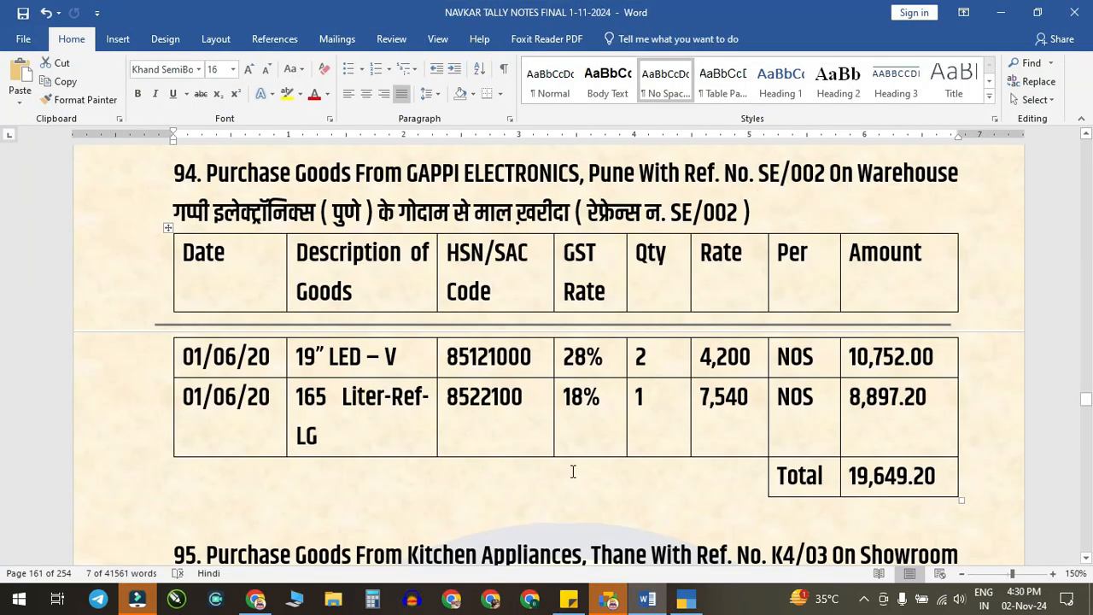
{"action": "left_click", "coordinate": [688, 597]}
{"action": "type", "text": "165"}
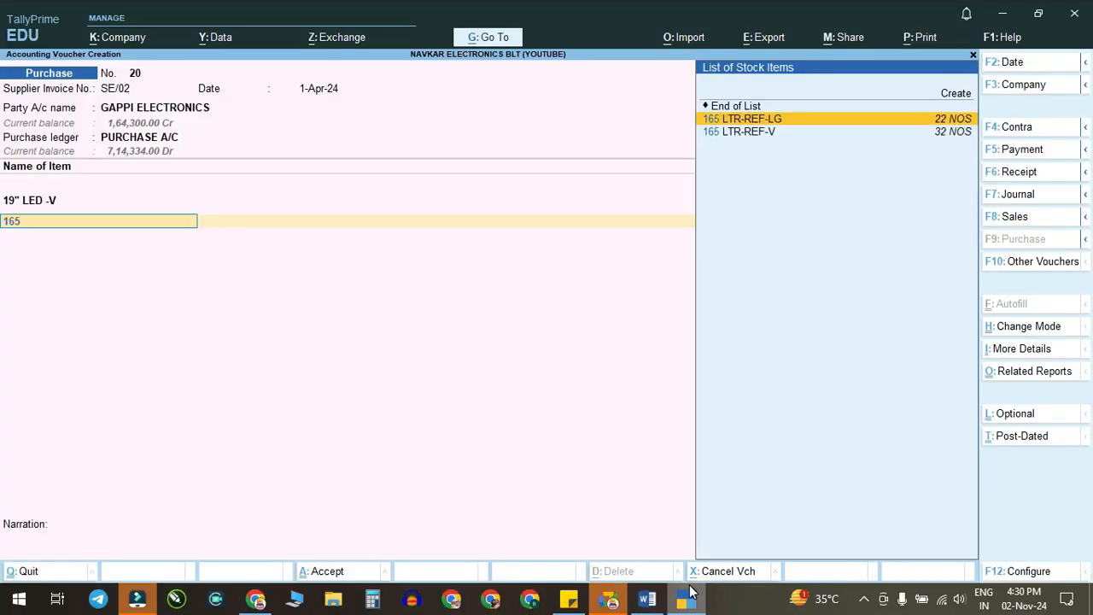
{"action": "key", "text": "Return"}
{"action": "key", "text": "Return"}
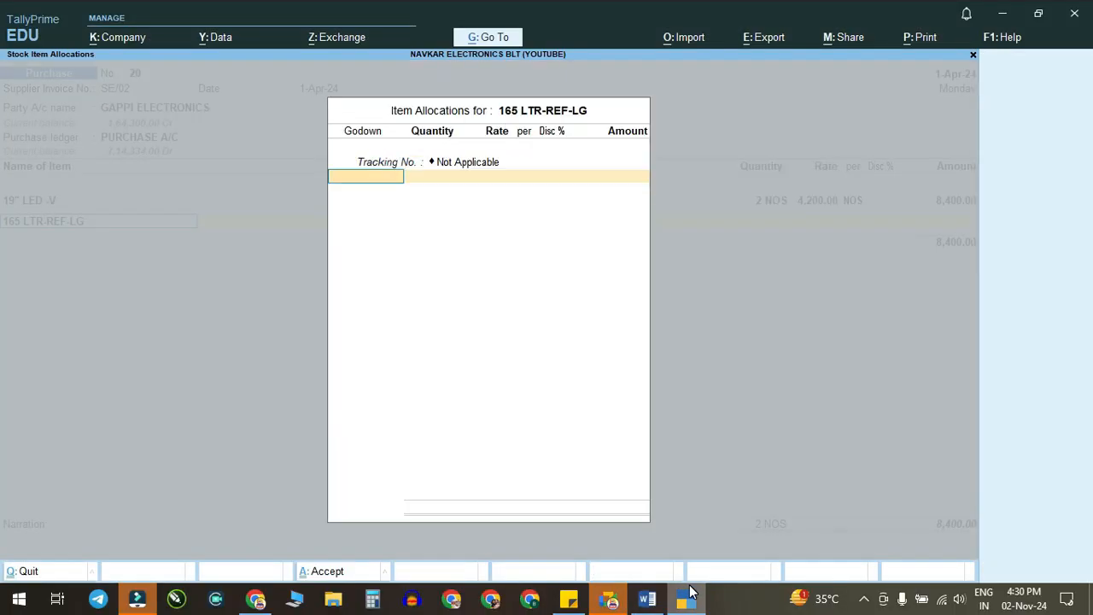
{"action": "key", "text": "Return"}
{"action": "key", "text": "Return"}
{"action": "key", "text": "Return"}
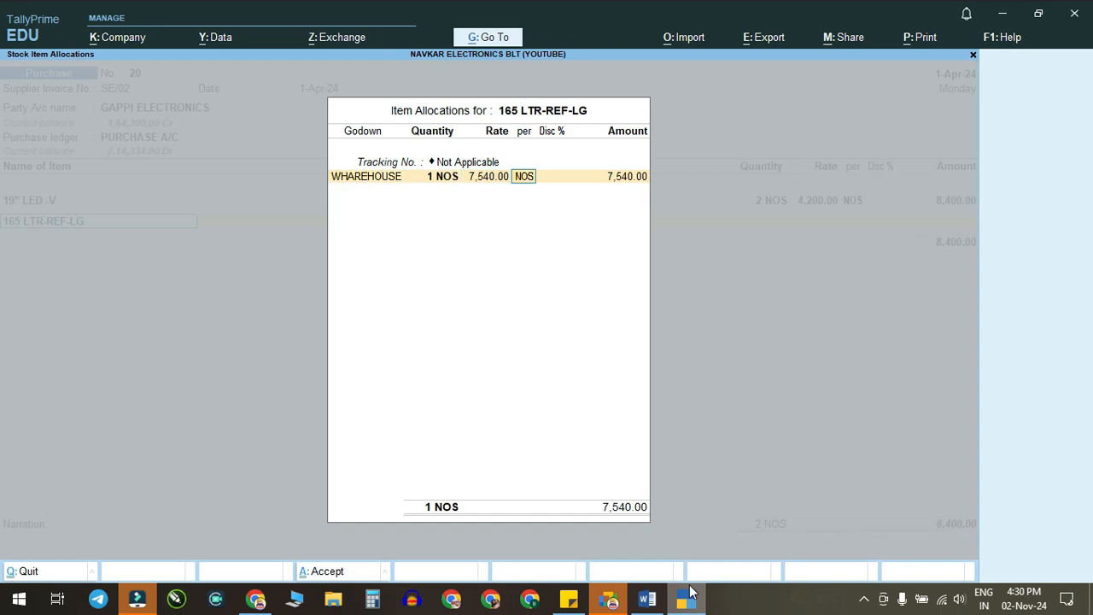
{"action": "key", "text": "Return"}
{"action": "key", "text": "Return"}
Step: Finish the item list and add the CGST ledger to the Gappi Electronics purchase
{"action": "key", "text": "Return"}
{"action": "key", "text": "Return"}
{"action": "type", "text": "CG"}
{"action": "key", "text": "Return"}
{"action": "key", "text": "Return"}
{"action": "key", "text": "Return"}
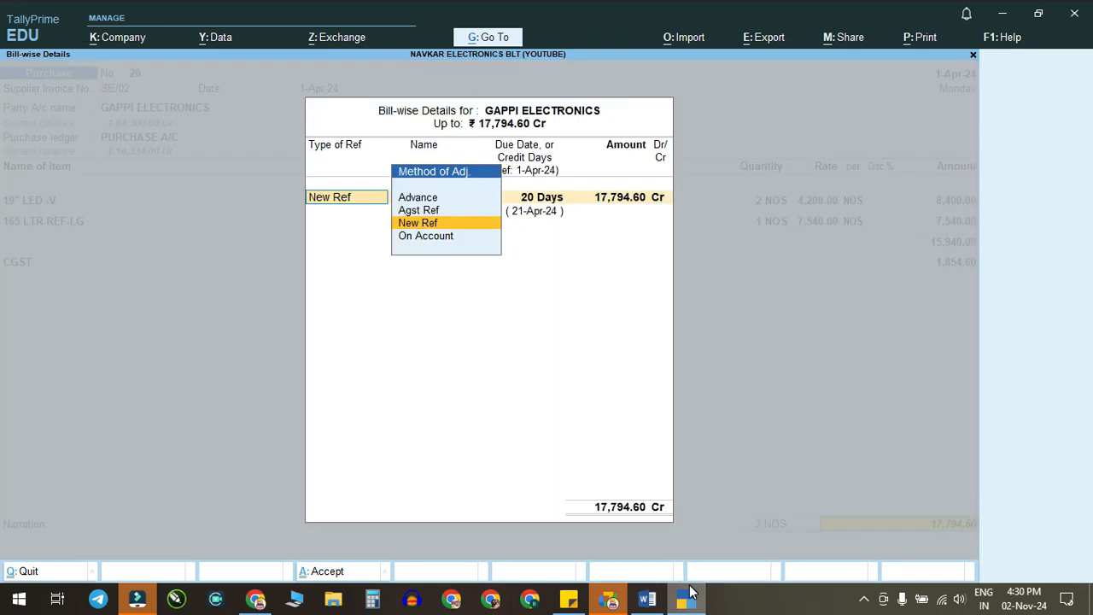
Step: Go back from the bill-wise details to the ledger lines and add the SGST ledger
{"action": "key", "text": "ctrl+a"}
{"action": "key", "text": "BackSpace"}
{"action": "key", "text": "Return"}
{"action": "key", "text": "Return"}
{"action": "key", "text": "BackSpace"}
{"action": "key", "text": "Return"}
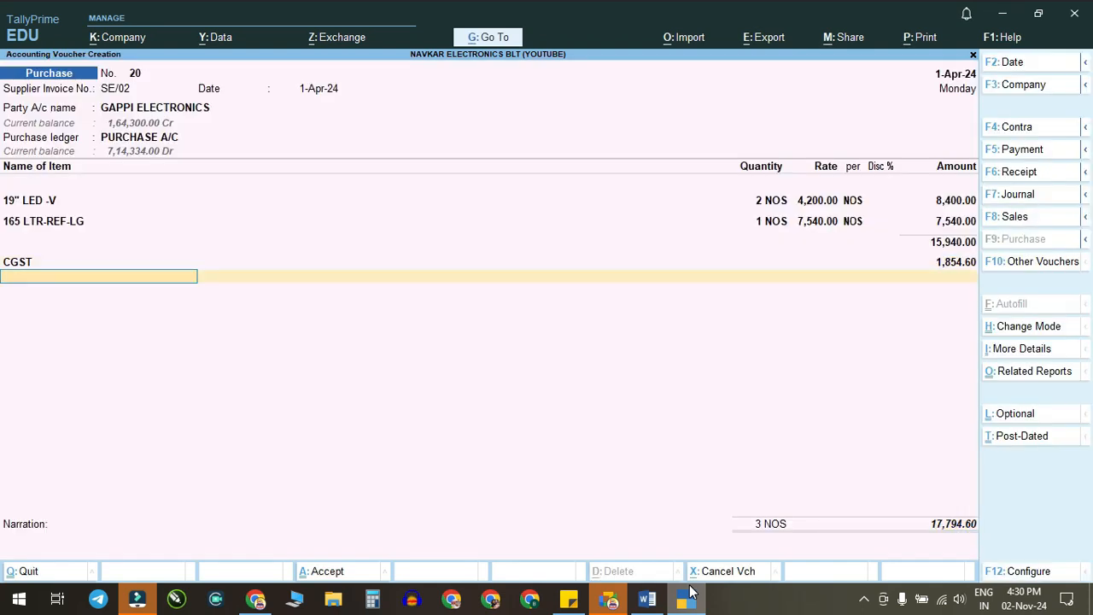
{"action": "type", "text": "SG"}
{"action": "key", "text": "Return"}
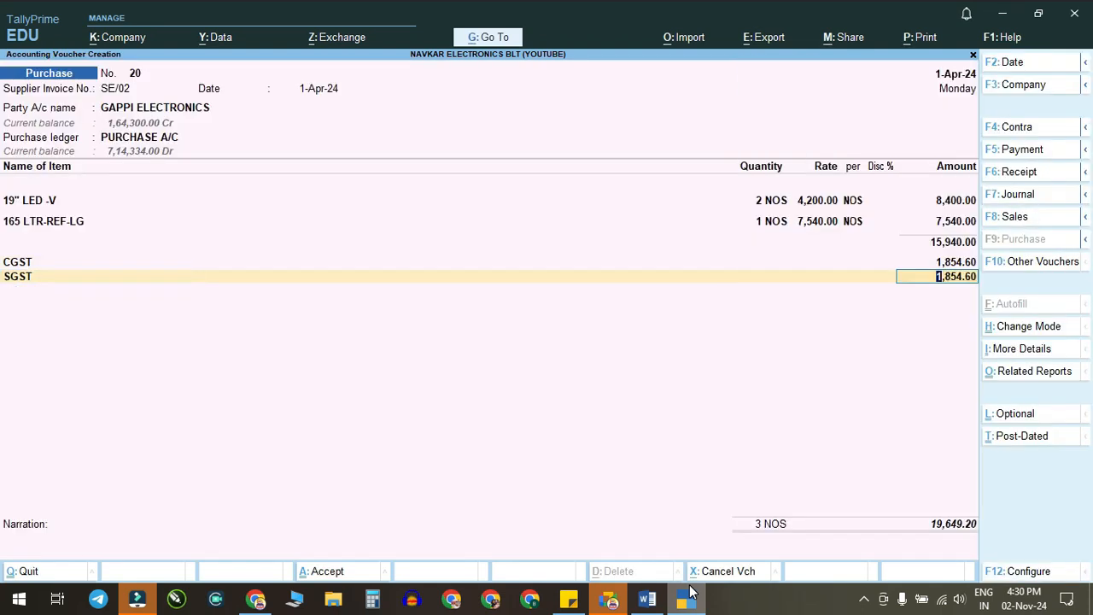
Step: Compare the voucher total with entry 94 in the Word notes, accept the bill-wise details and save the Gappi Electronics purchase
{"action": "left_click", "coordinate": [647, 595]}
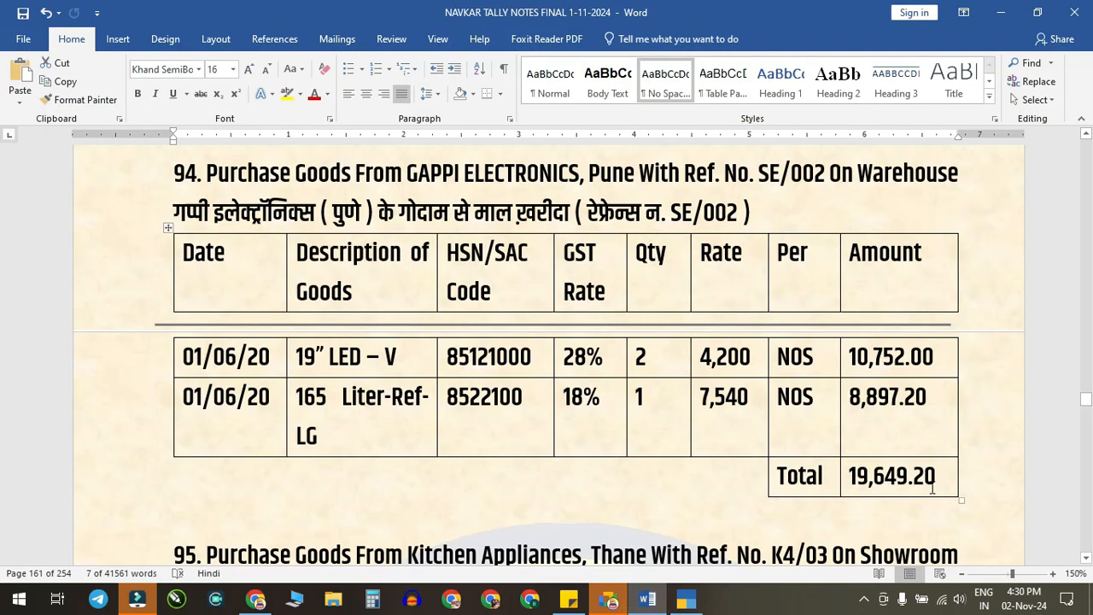
{"action": "left_click", "coordinate": [686, 597]}
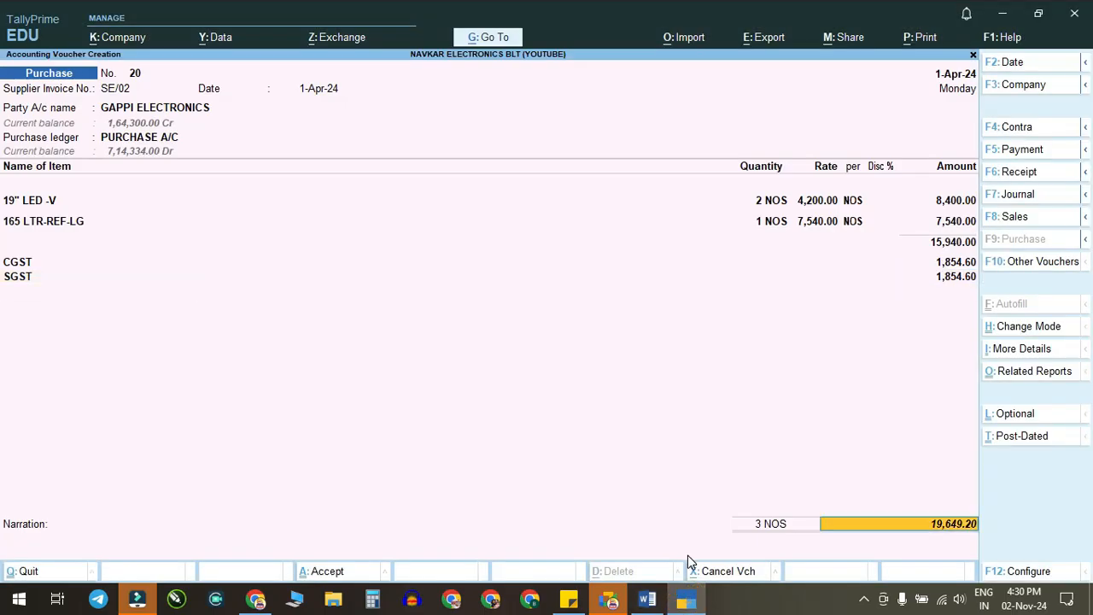
{"action": "key", "text": "Return"}
{"action": "key", "text": "Return"}
{"action": "key", "text": "Return"}
{"action": "key", "text": "Return"}
{"action": "key", "text": "Return"}
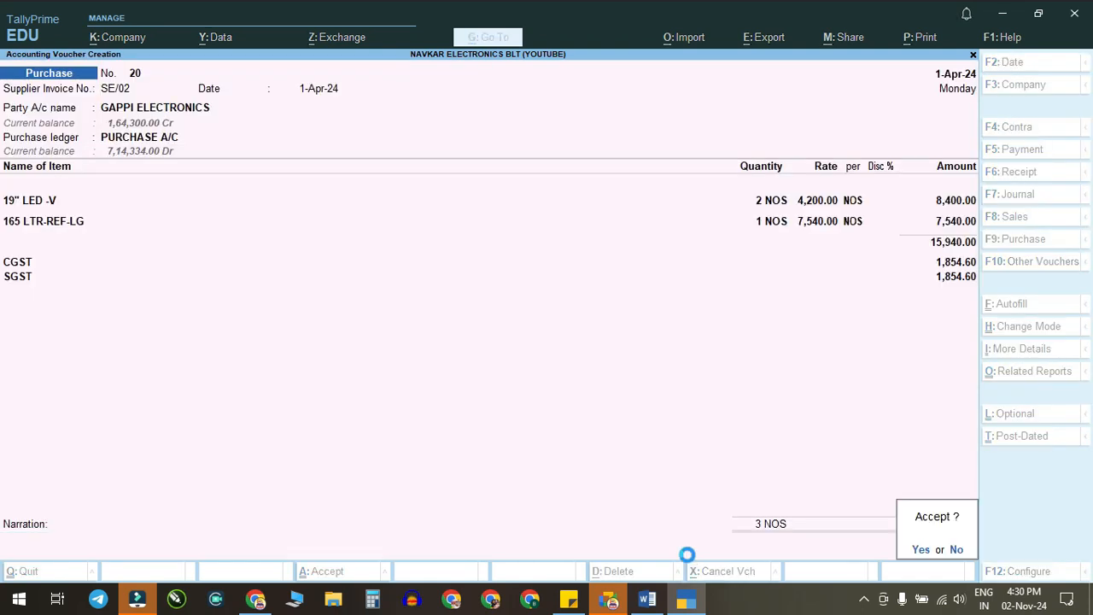
{"action": "key", "text": "Return"}
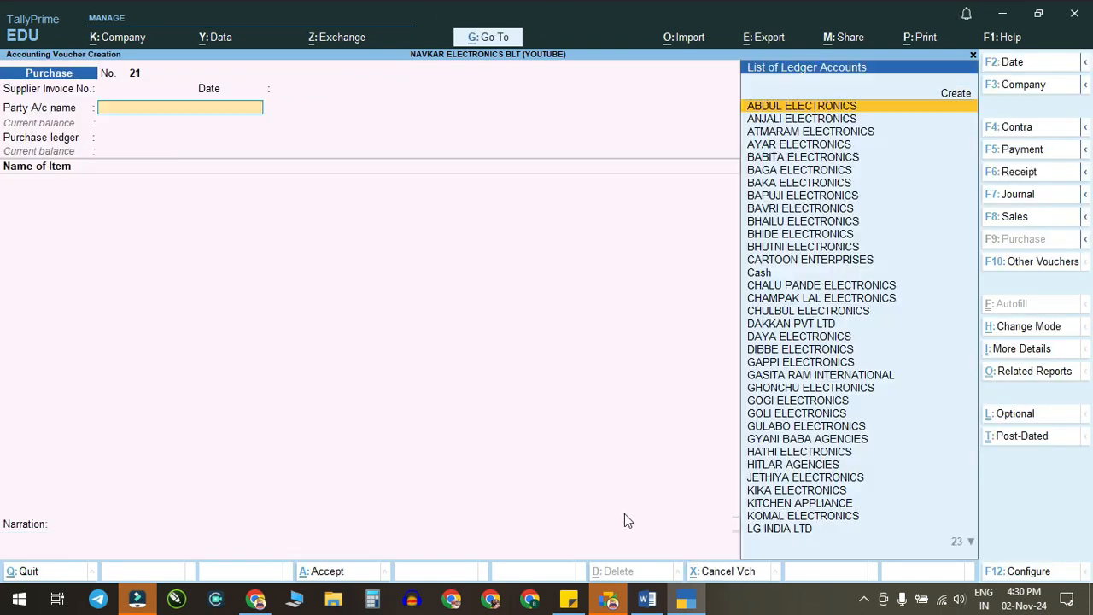
Step: Read entry 95 in the Word notes, enter KA/03 as the new purchase's supplier invoice number and accept the date
{"action": "left_click", "coordinate": [647, 597]}
{"action": "scroll", "coordinate": [265, 290], "scroll_direction": "down", "scroll_amount": 4}
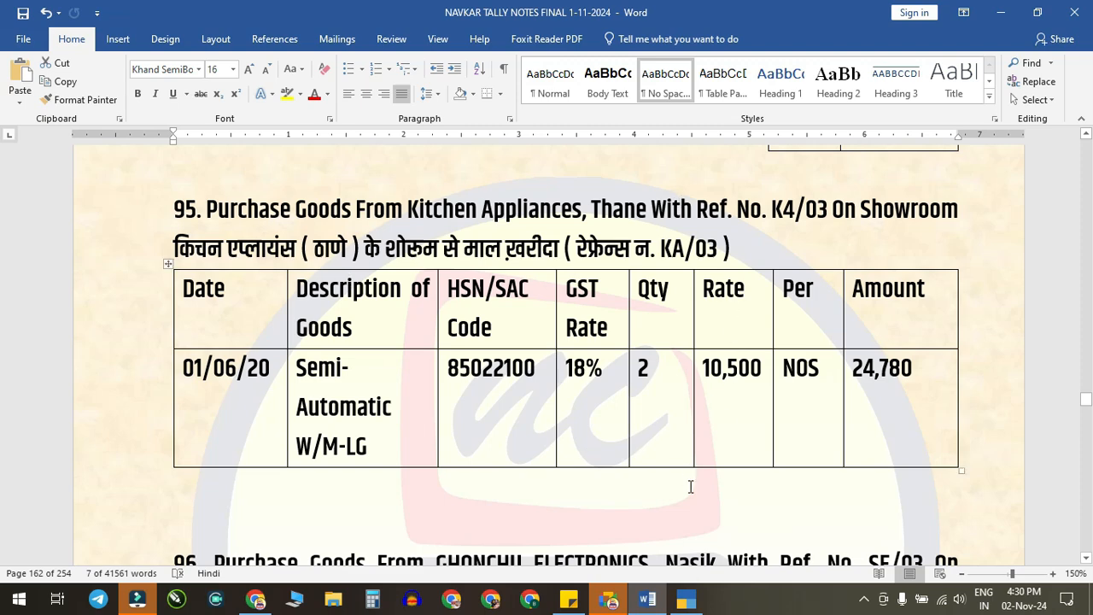
{"action": "left_click", "coordinate": [688, 603]}
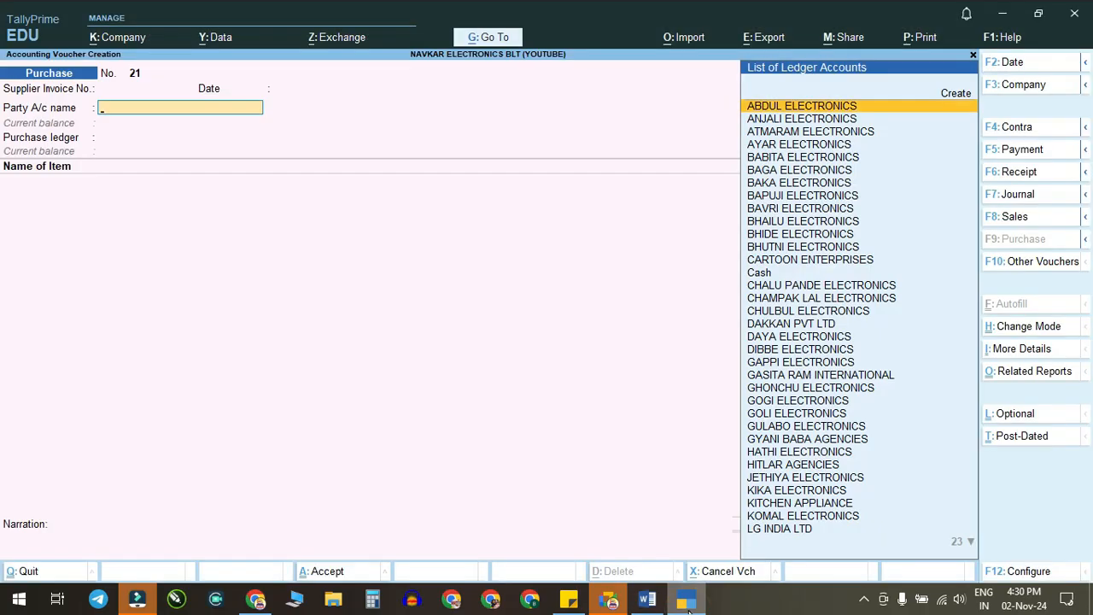
{"action": "key", "text": "BackSpace"}
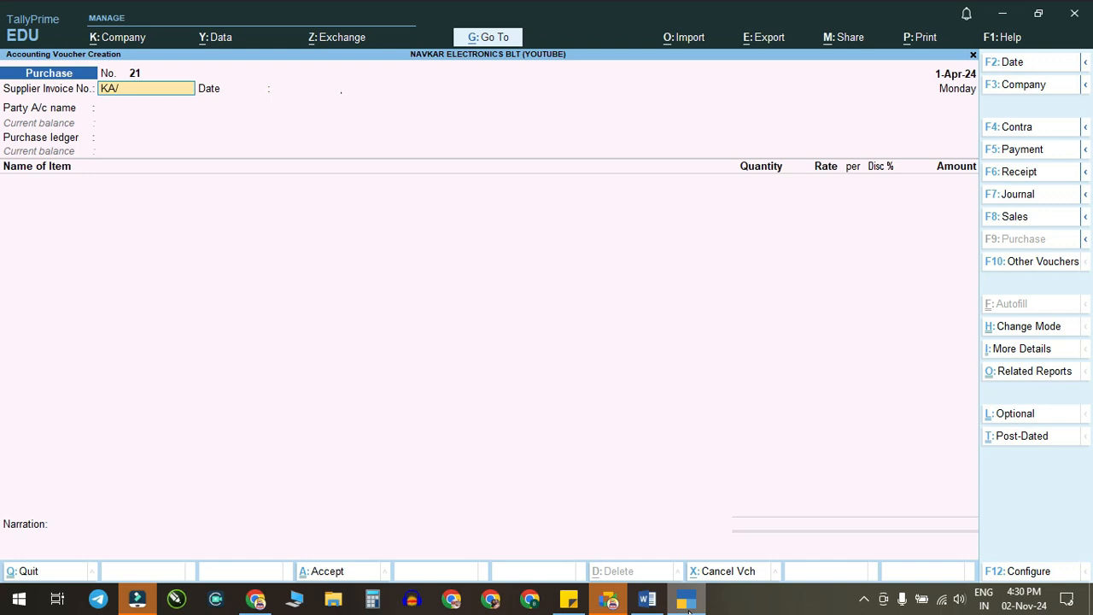
{"action": "type", "text": "3"}
{"action": "key", "text": "Return"}
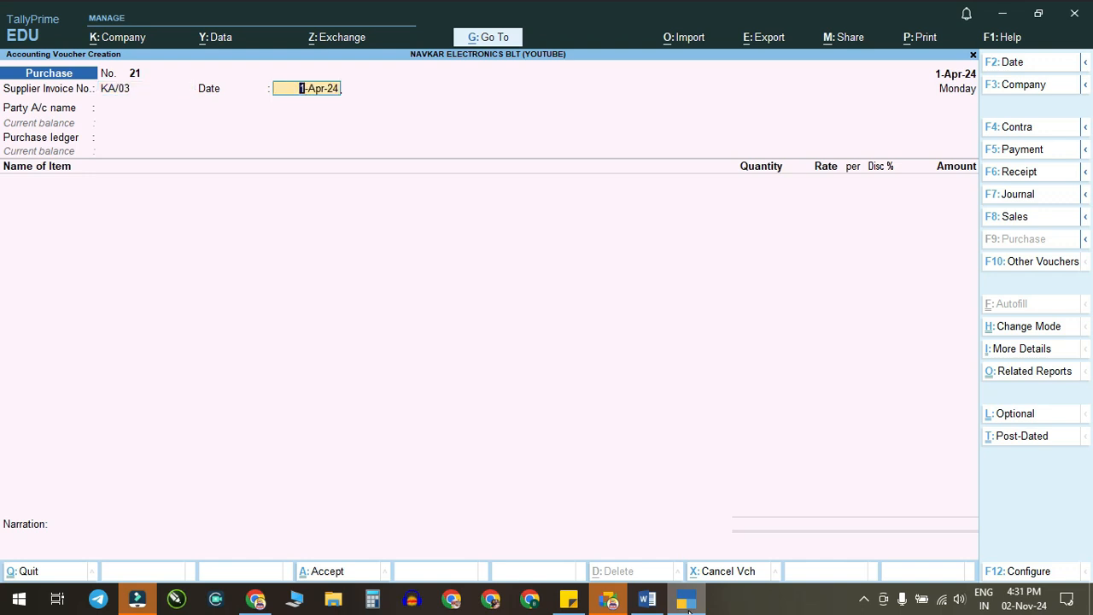
{"action": "key", "text": "Return"}
{"action": "key", "text": "Return"}
Step: Set the party to KITCHEN APPLIANCE, accept the receipt and party details and choose PURCHASE A/C as the purchase ledger
{"action": "type", "text": "KITCHEN APPLIANCE"}
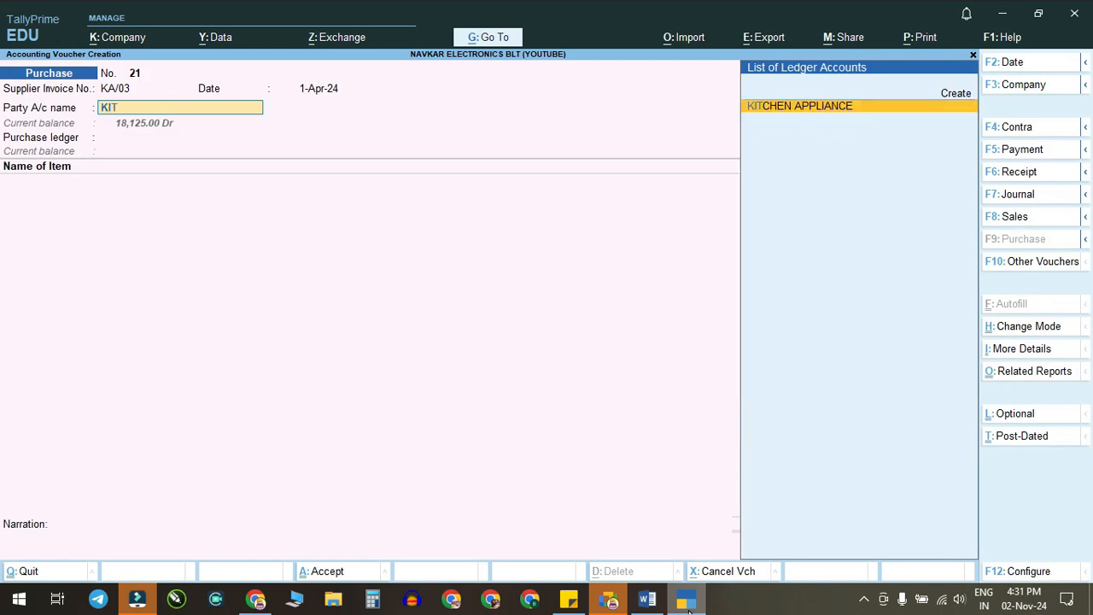
{"action": "key", "text": "Return"}
{"action": "key", "text": "Return"}
{"action": "type", "text": "APPLIANCE"}
{"action": "key", "text": "ctrl+a"}
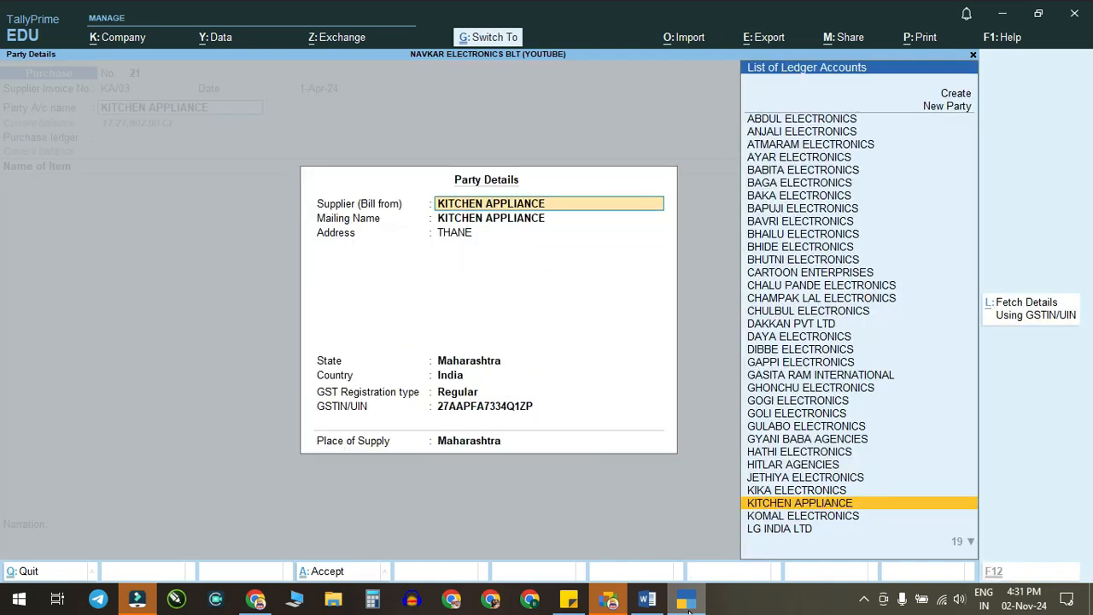
{"action": "key", "text": "ctrl+a"}
{"action": "key", "text": "Return"}
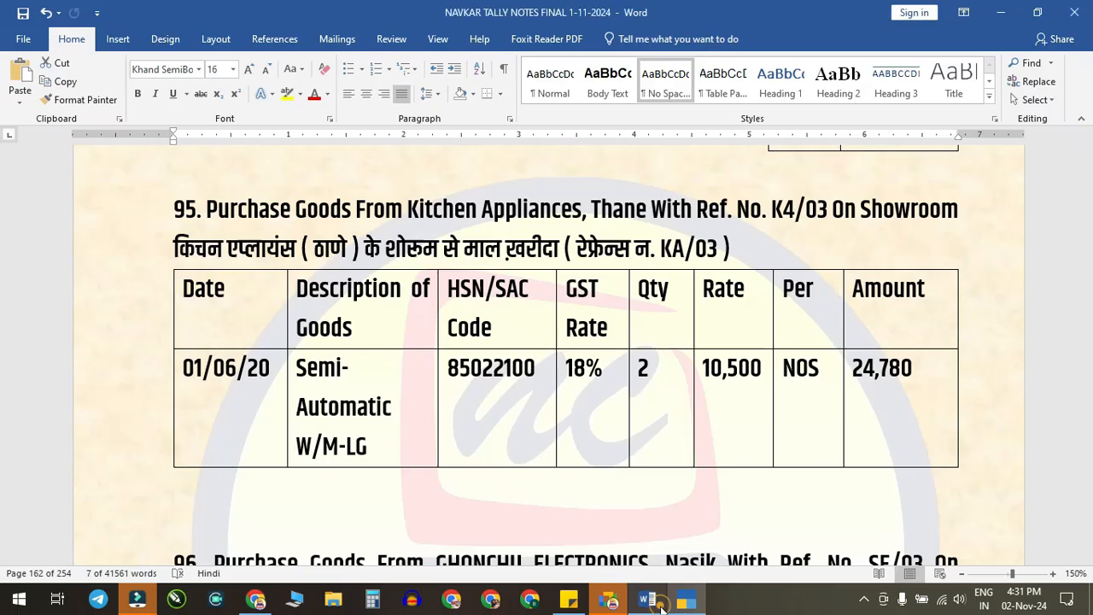
Step: Check the item of entry 95 and add SEMI AUTO W/M-LG with tracking number Not Applicable
{"action": "left_click", "coordinate": [654, 601]}
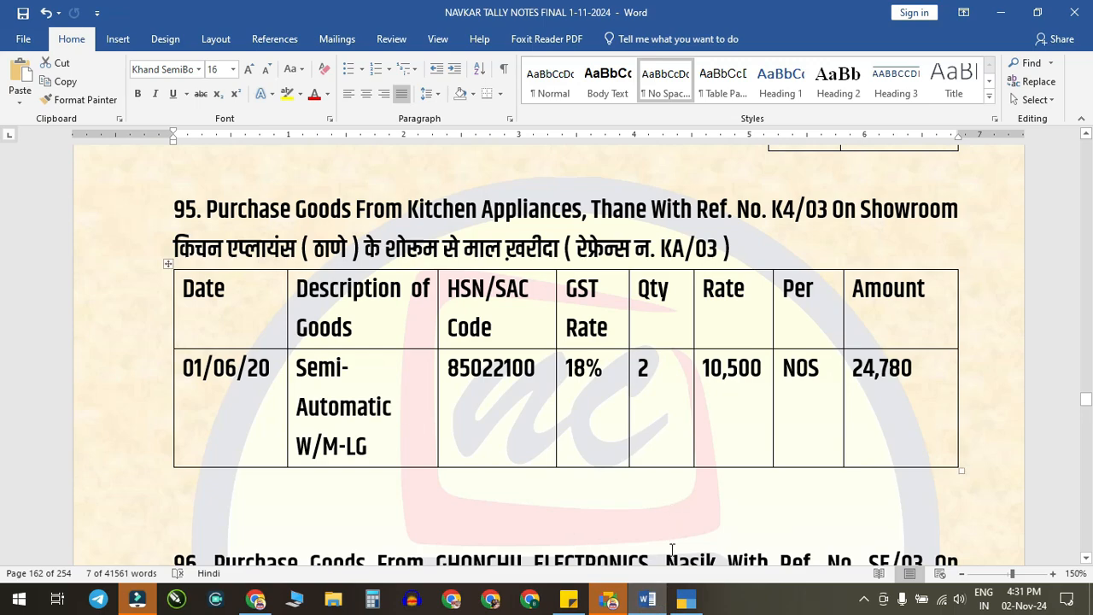
{"action": "left_click", "coordinate": [686, 601]}
{"action": "type", "text": "SEM"}
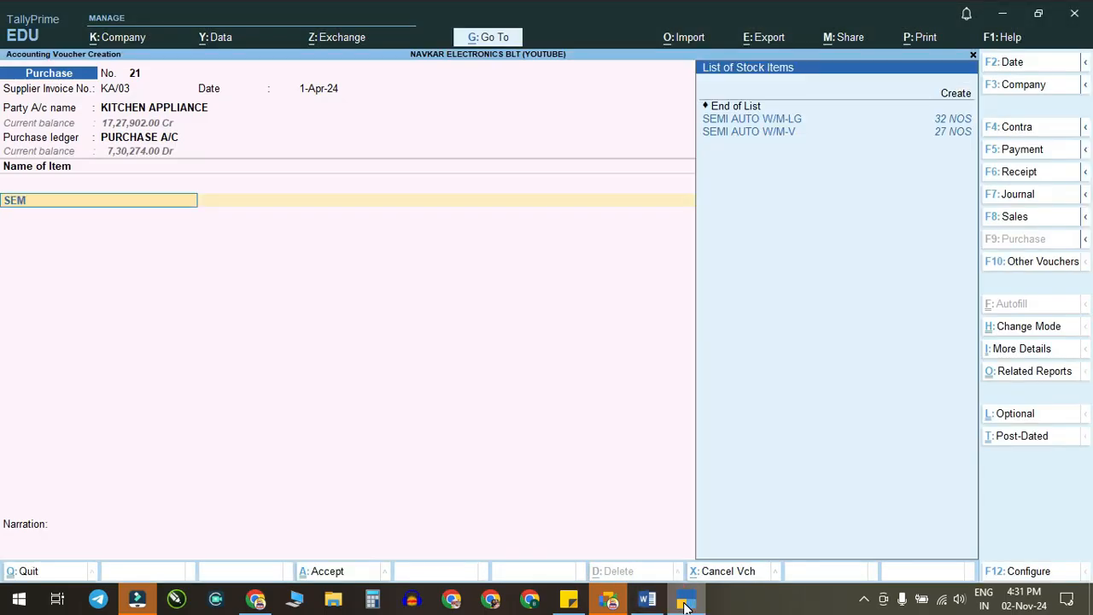
{"action": "key", "text": "Return"}
{"action": "key", "text": "Return"}
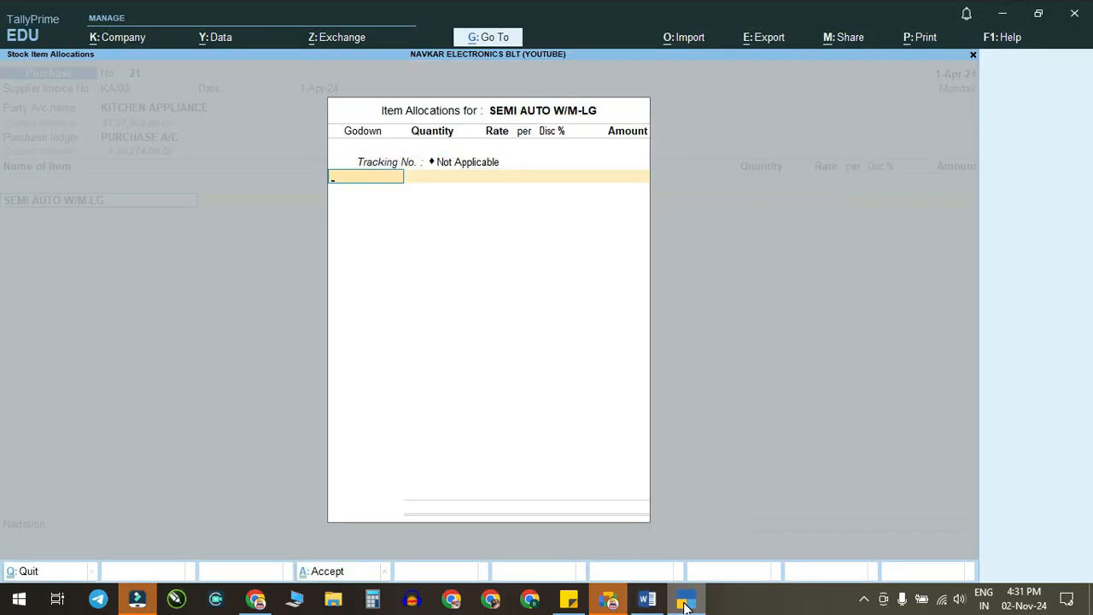
Step: Allocate 2 NOS of SEMI AUTO W/M-LG at 10,500.00 to the SHOWROOM godown and accept the allocation
{"action": "left_click", "coordinate": [685, 603]}
{"action": "left_click", "coordinate": [686, 603]}
{"action": "type", "text": "S"}
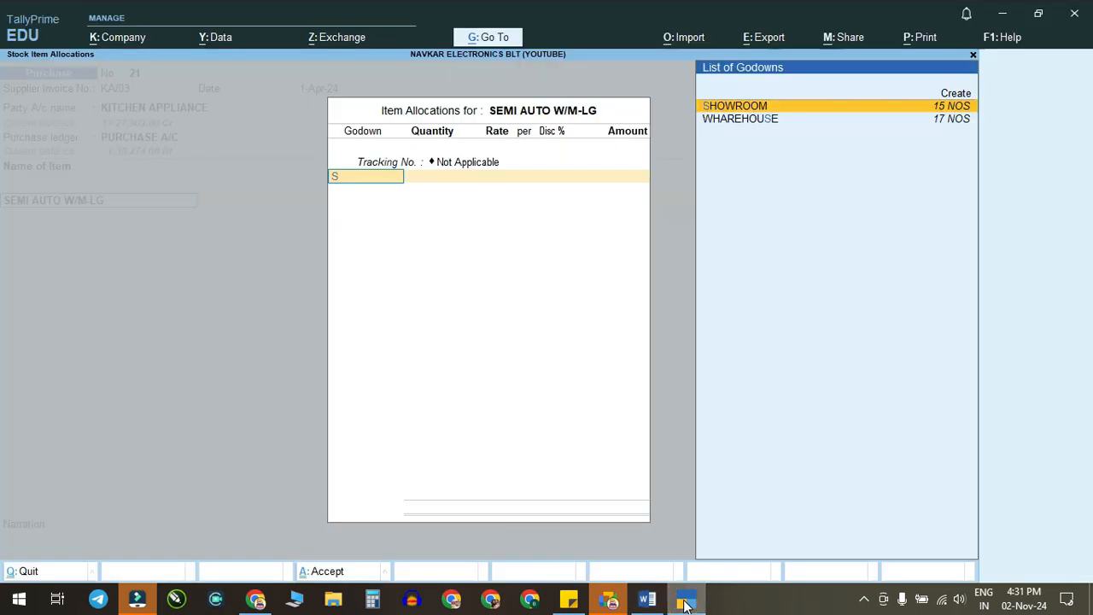
{"action": "key", "text": "Return"}
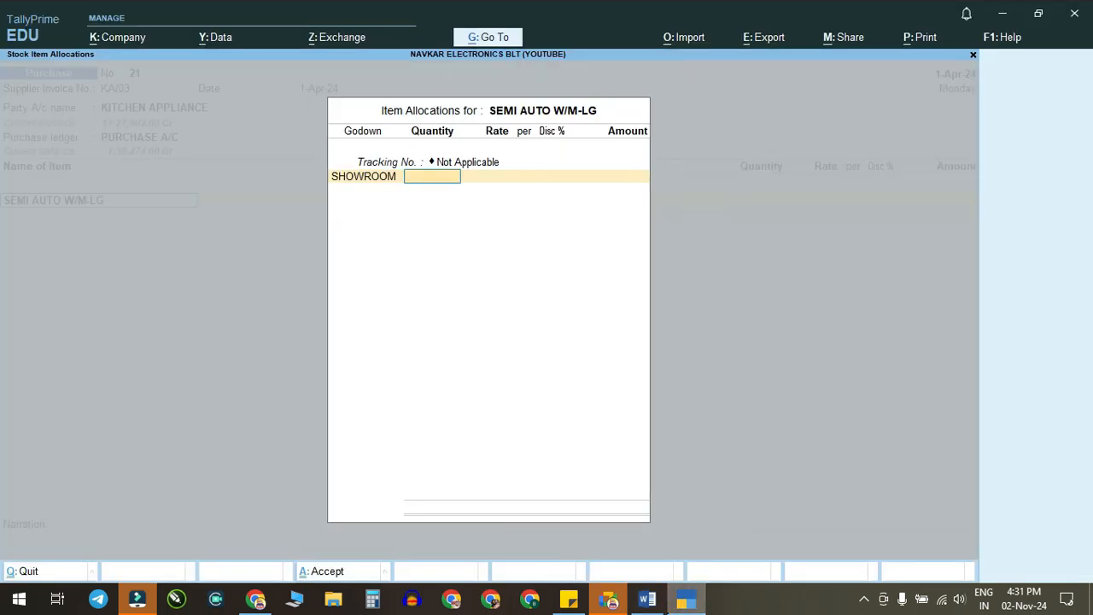
{"action": "left_click", "coordinate": [656, 605]}
{"action": "left_click", "coordinate": [660, 609]}
{"action": "type", "text": "2"}
{"action": "key", "text": "Return"}
{"action": "key", "text": "Return"}
{"action": "key", "text": "Return"}
{"action": "key", "text": "Return"}
{"action": "key", "text": "Return"}
{"action": "key", "text": "Return"}
Step: Finish the item list and add the CGST and SGST ledgers to the Kitchen Appliance purchase
{"action": "key", "text": "Return"}
{"action": "type", "text": "cg"}
{"action": "key", "text": "Return"}
{"action": "key", "text": "Return"}
{"action": "type", "text": "sg"}
{"action": "key", "text": "Return"}
{"action": "key", "text": "Return"}
Step: Accept the bill-wise details as New Ref KA/03 with 18 credit days and save the Kitchen Appliance purchase
{"action": "key", "text": "Return"}
{"action": "key", "text": "Return"}
{"action": "key", "text": "Return"}
{"action": "key", "text": "Return"}
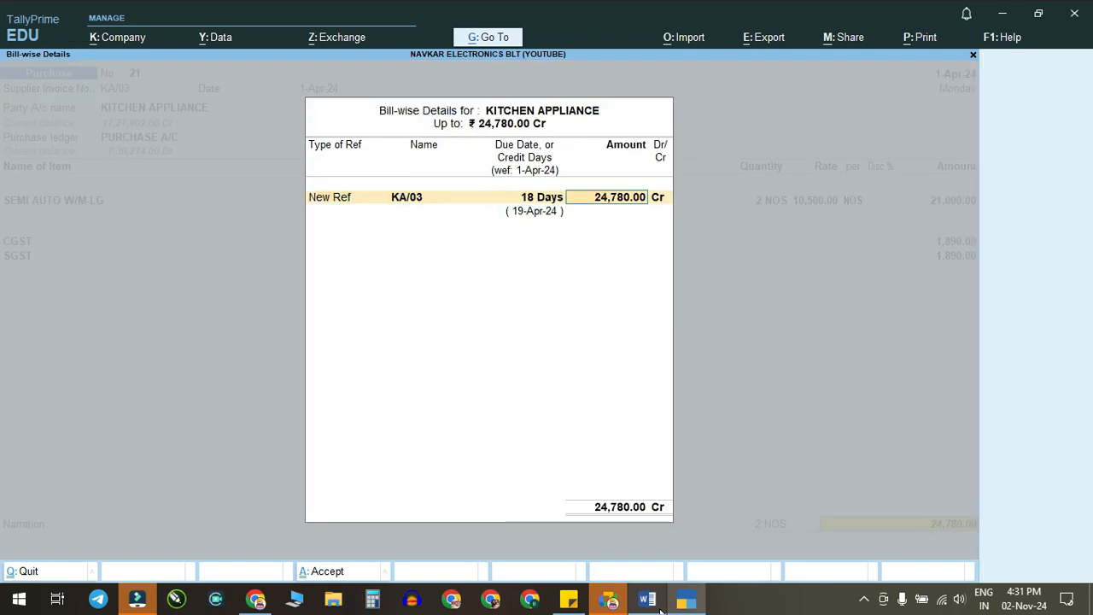
{"action": "key", "text": "Return"}
{"action": "key", "text": "Return"}
{"action": "key", "text": "Return"}
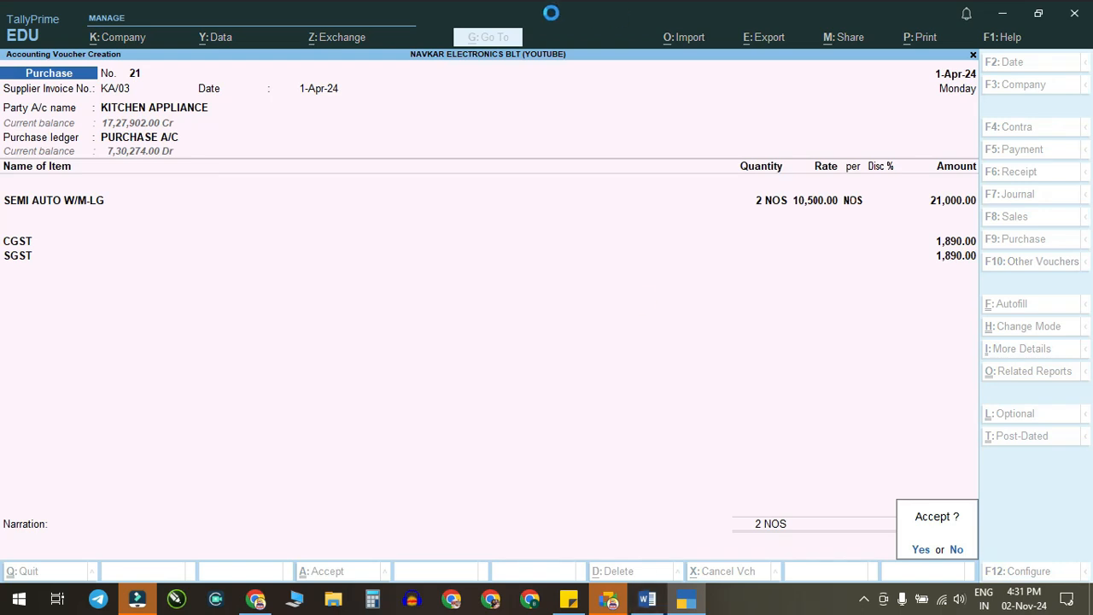
{"action": "key", "text": "Return"}
Step: Read entry 96 in the Word notes, enter SE/03 as the new purchase's supplier invoice number and accept the date
{"action": "left_click", "coordinate": [647, 598]}
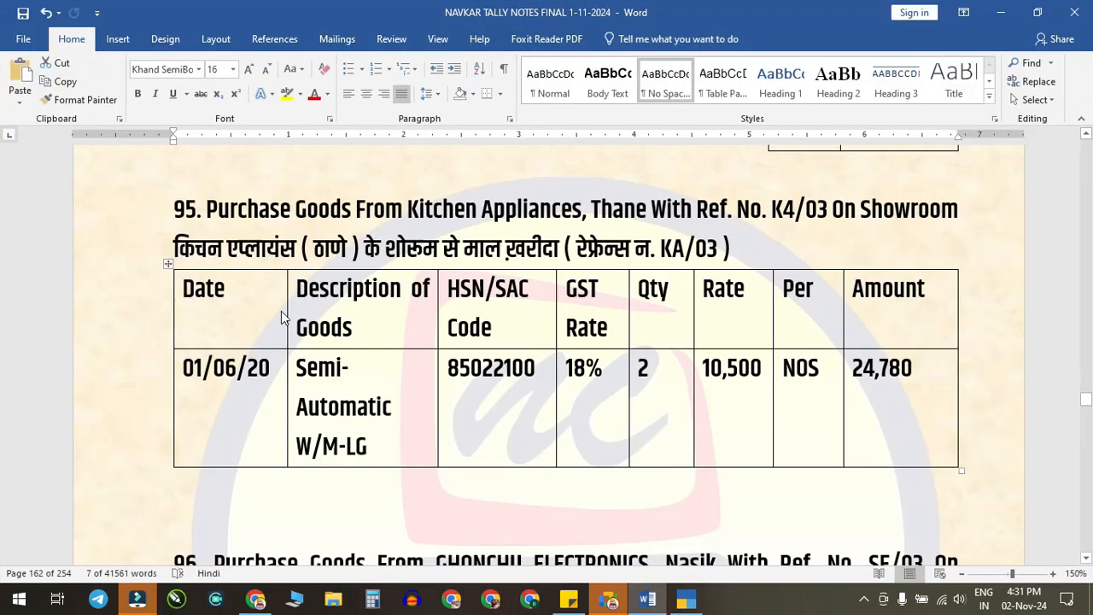
{"action": "scroll", "coordinate": [345, 317], "scroll_direction": "down", "scroll_amount": 5}
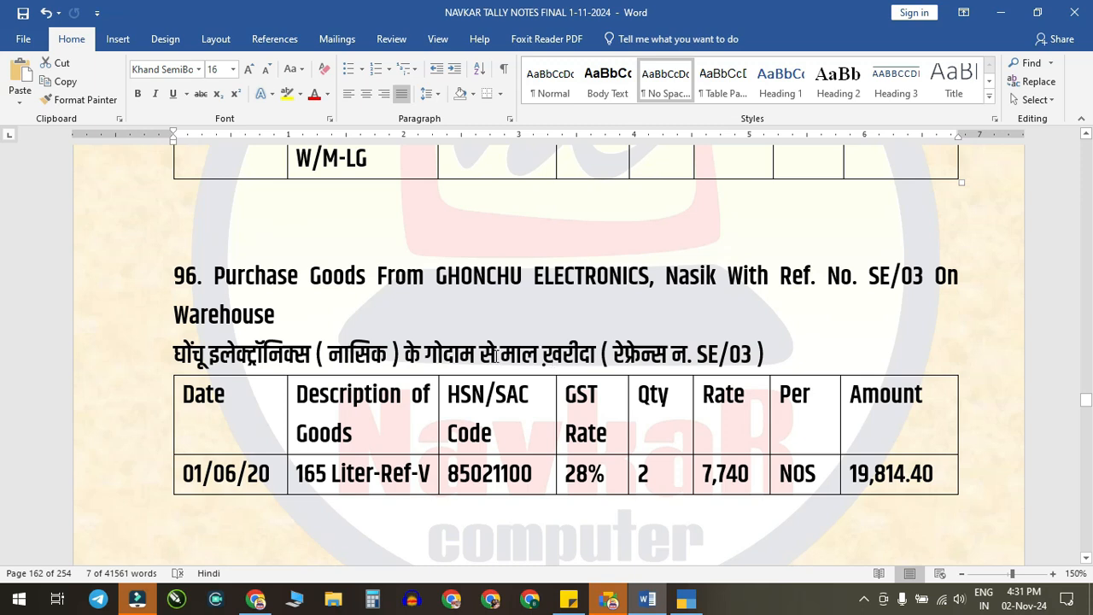
{"action": "double_click", "coordinate": [449, 352]}
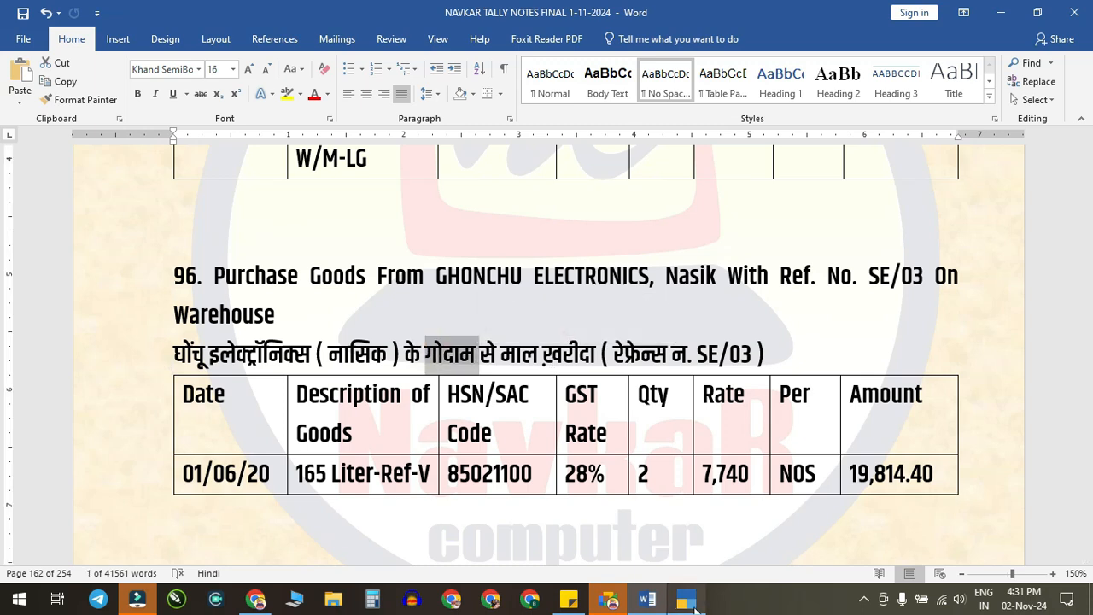
{"action": "left_click", "coordinate": [685, 600]}
{"action": "type", "text": "E/03"}
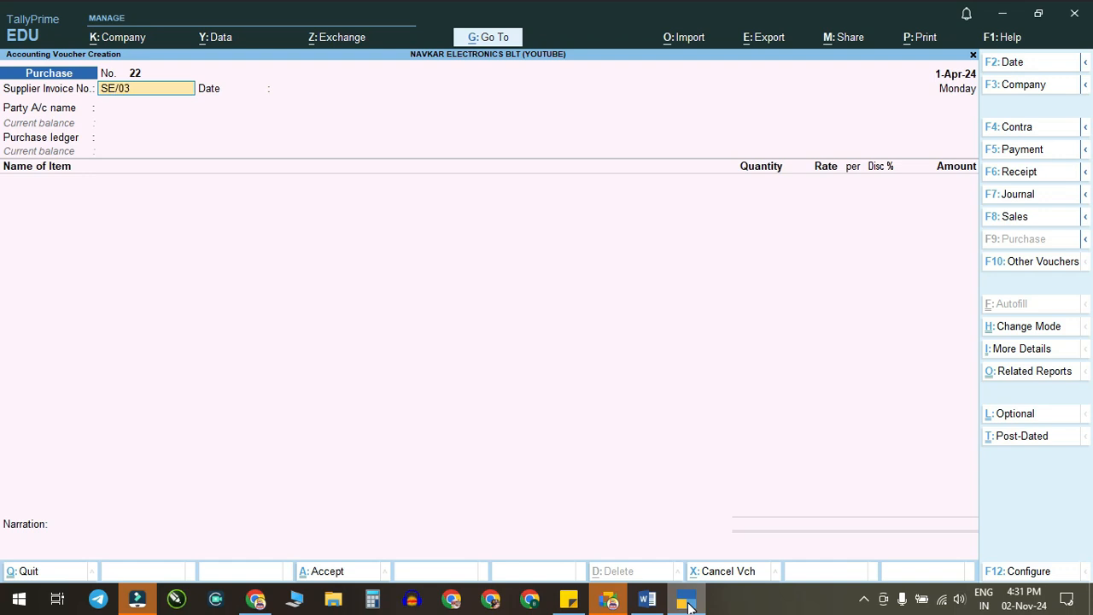
{"action": "key", "text": "Return"}
{"action": "key", "text": "Return"}
Step: Set the party to GHONCHU ELECTRONICS, accept the receipt and party details and choose PURCHASE A/C as the purchase ledger
{"action": "type", "text": "GHONCHU ELECTRONICS"}
{"action": "key", "text": "Return"}
{"action": "key", "text": "Return"}
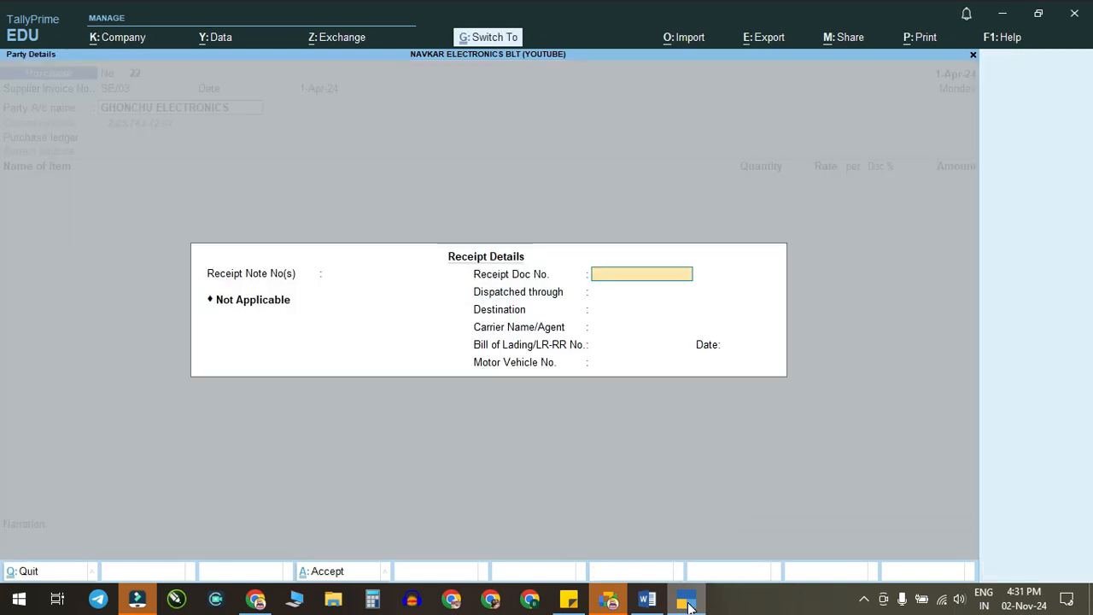
{"action": "key", "text": "ctrl+a"}
{"action": "key", "text": "ctrl+a"}
{"action": "key", "text": "Return"}
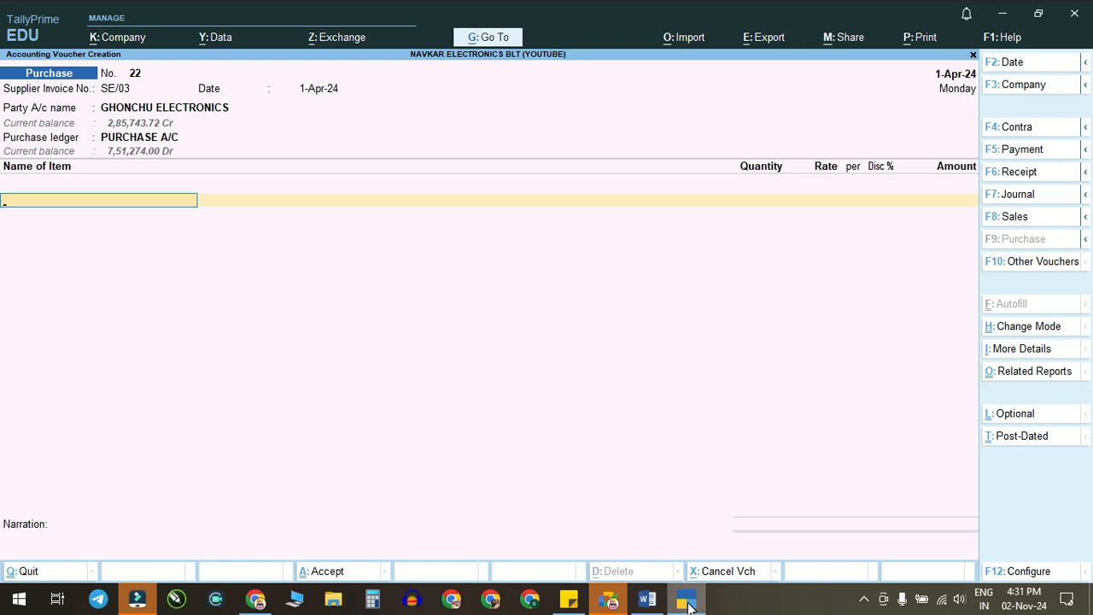
Step: Check entry 96 in the Word notes and add stock item 165 LTR-REF-V to the Ghonchu Electronics purchase
{"action": "left_click", "coordinate": [647, 600]}
{"action": "left_click", "coordinate": [646, 600]}
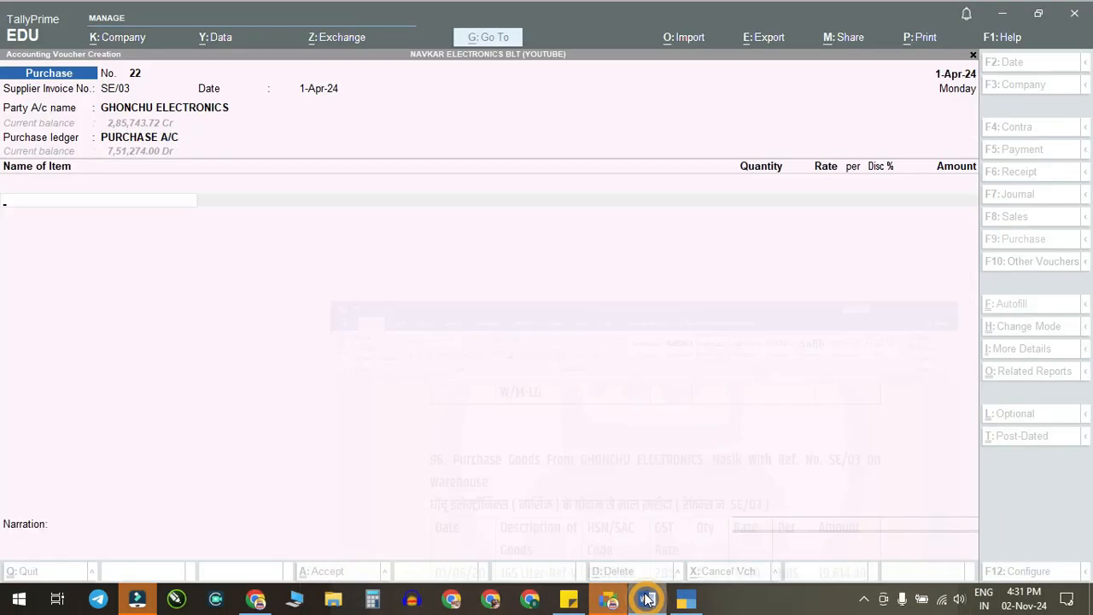
{"action": "type", "text": "16"}
{"action": "key", "text": "Down"}
{"action": "key", "text": "Down"}
{"action": "key", "text": "Return"}
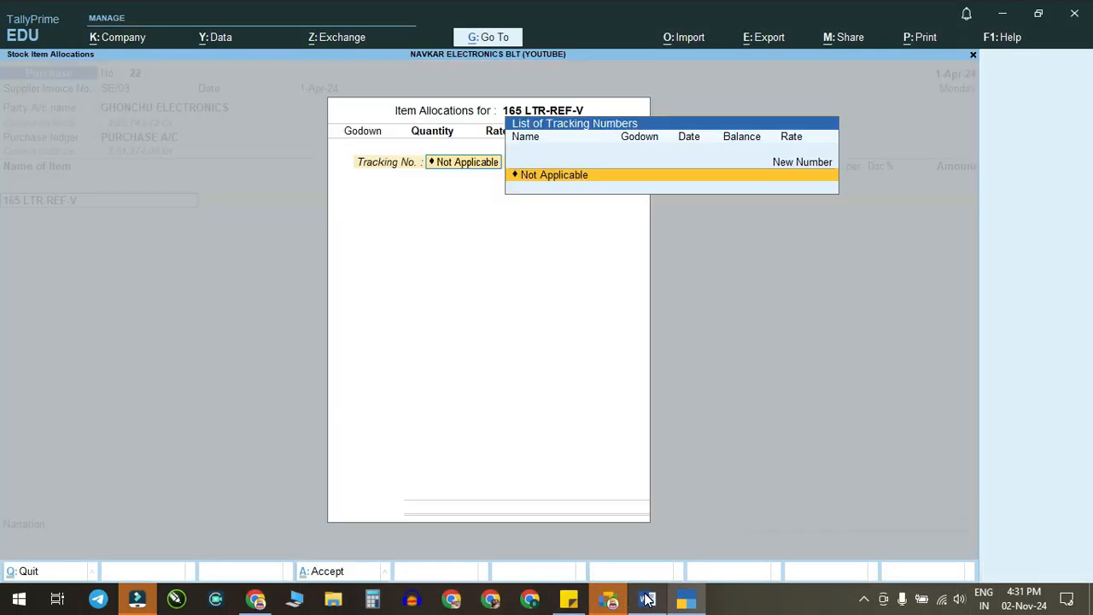
Step: Allocate 2 NOS of 165 LTR-REF-V to the WHAREHOUSE godown with tracking Not Applicable, accepting the 7,740 rate
{"action": "key", "text": "Return"}
{"action": "type", "text": "w"}
{"action": "key", "text": "Return"}
{"action": "left_click", "coordinate": [645, 597]}
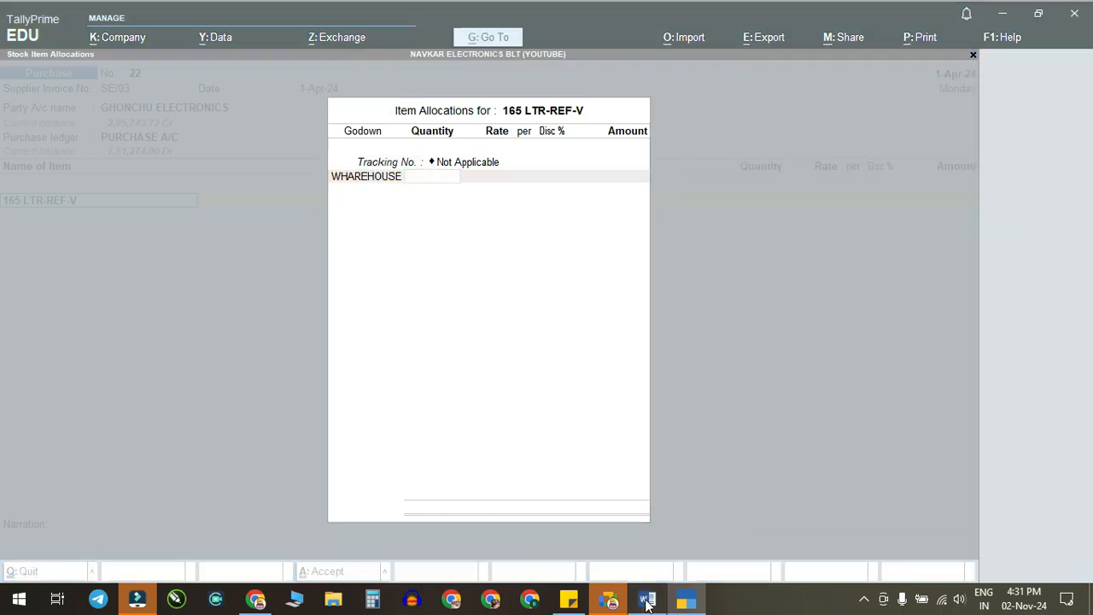
{"action": "left_click", "coordinate": [646, 602]}
{"action": "type", "text": "2"}
{"action": "key", "text": "Return"}
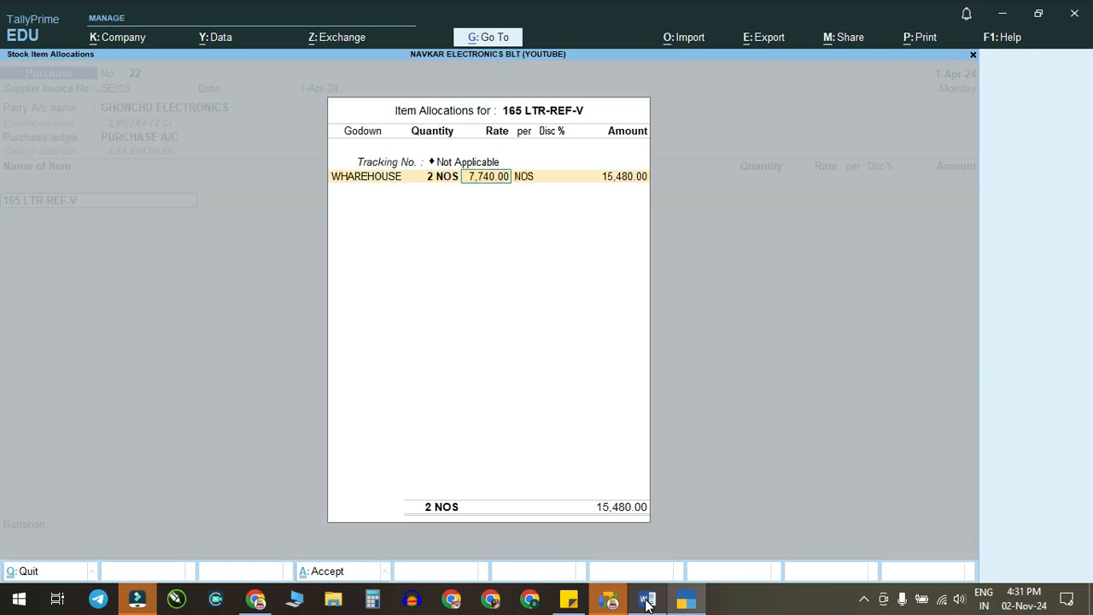
{"action": "key", "text": "Return"}
{"action": "key", "text": "Return"}
Step: Finish the item list and add the CGST and SGST ledgers to the Ghonchu Electronics purchase
{"action": "key", "text": "Return"}
{"action": "type", "text": "CGST"}
{"action": "key", "text": "Return"}
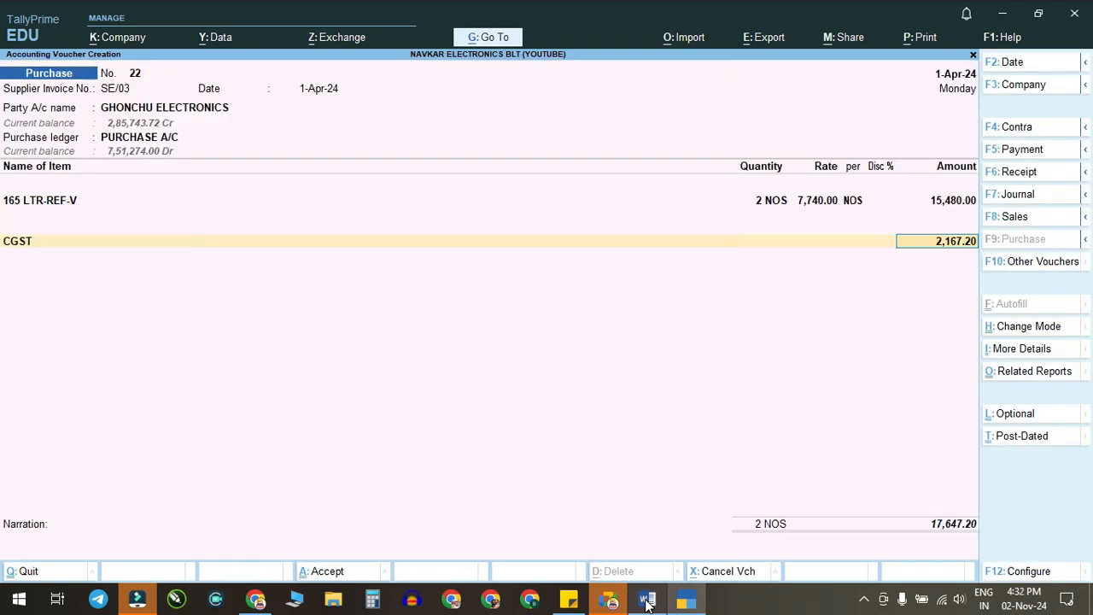
{"action": "key", "text": "Return"}
{"action": "type", "text": "SG"}
{"action": "key", "text": "Return"}
{"action": "key", "text": "Return"}
Step: Accept the bill-wise details as New Ref SE/03 and save the Ghonchu Electronics purchase
{"action": "key", "text": "Return"}
{"action": "key", "text": "Return"}
{"action": "key", "text": "Return"}
{"action": "key", "text": "Return"}
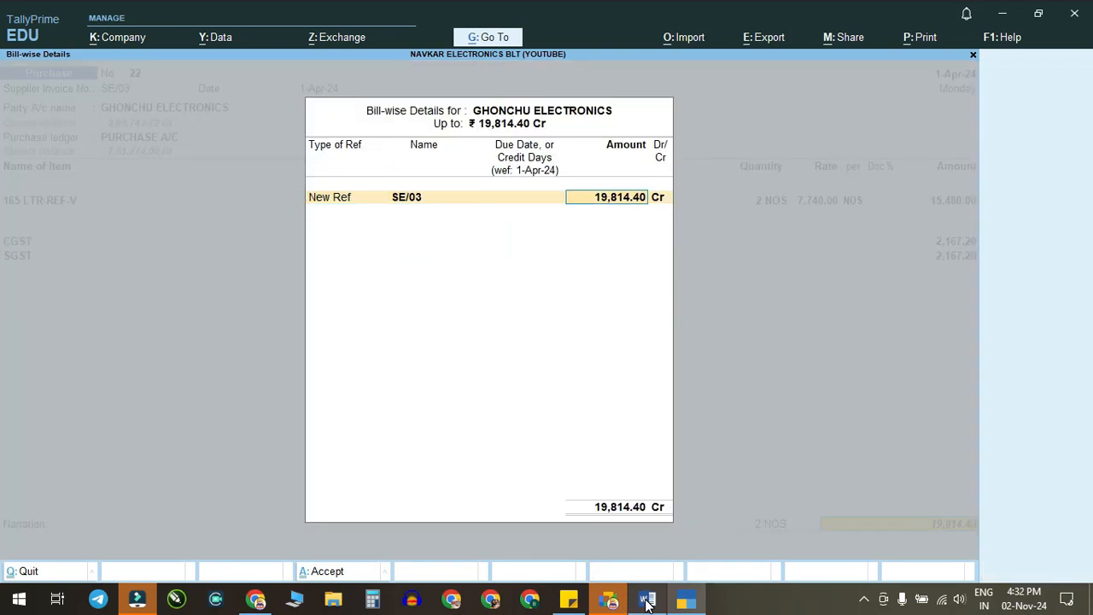
{"action": "key", "text": "Return"}
{"action": "key", "text": "Return"}
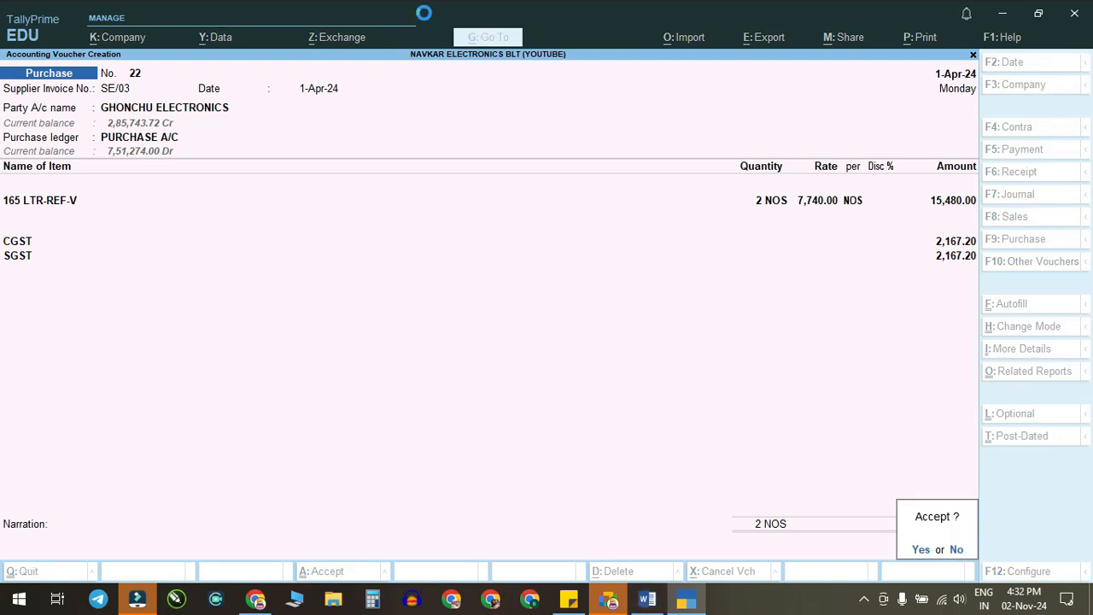
{"action": "key", "text": "Return"}
Step: Read entry 97 in the Word notes, enter UA/01 as the new purchase's supplier invoice number and accept the date
{"action": "left_click", "coordinate": [647, 602]}
{"action": "scroll", "coordinate": [484, 386], "scroll_direction": "down", "scroll_amount": 5}
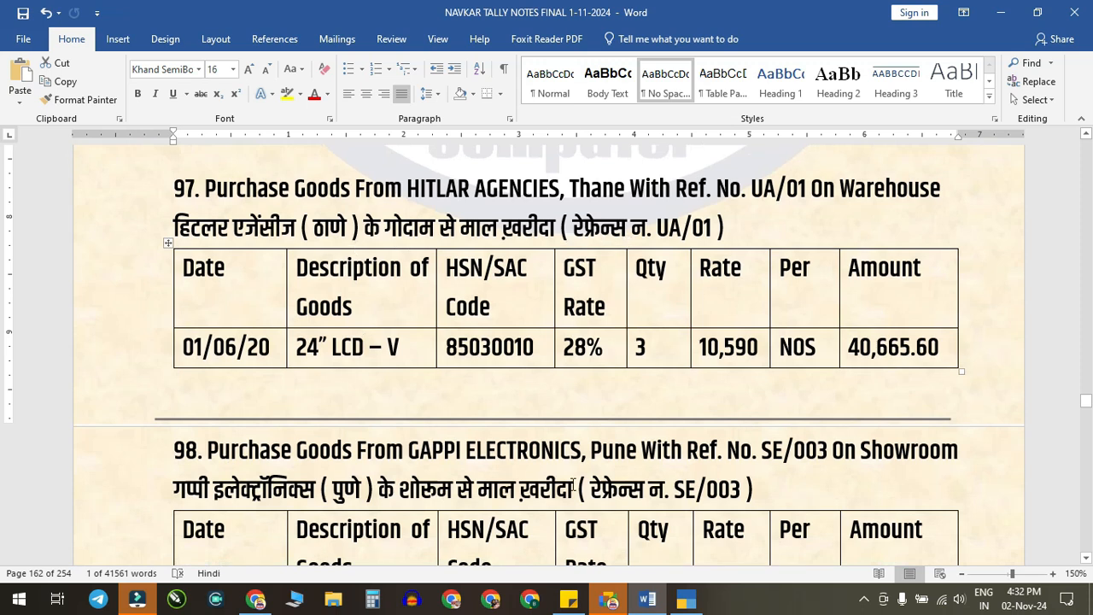
{"action": "left_click", "coordinate": [685, 602]}
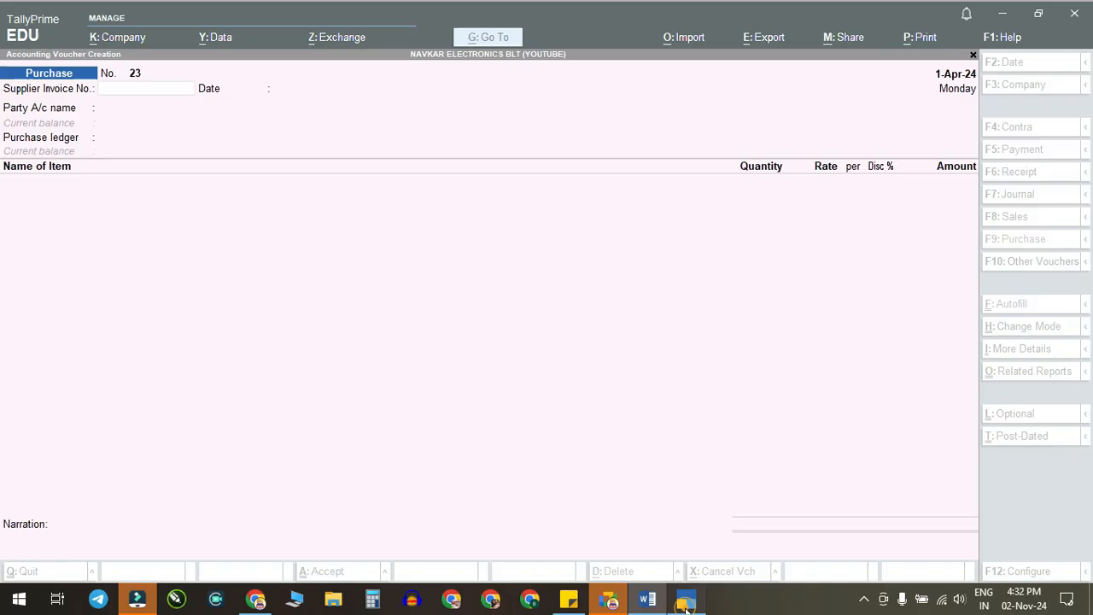
{"action": "left_click", "coordinate": [685, 602]}
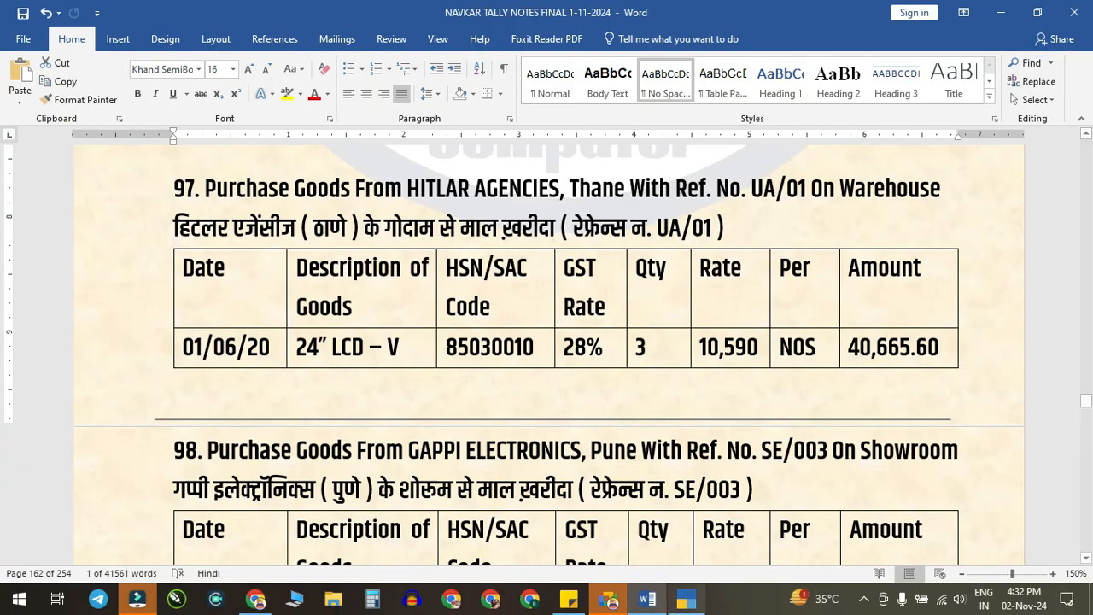
{"action": "left_click", "coordinate": [685, 602]}
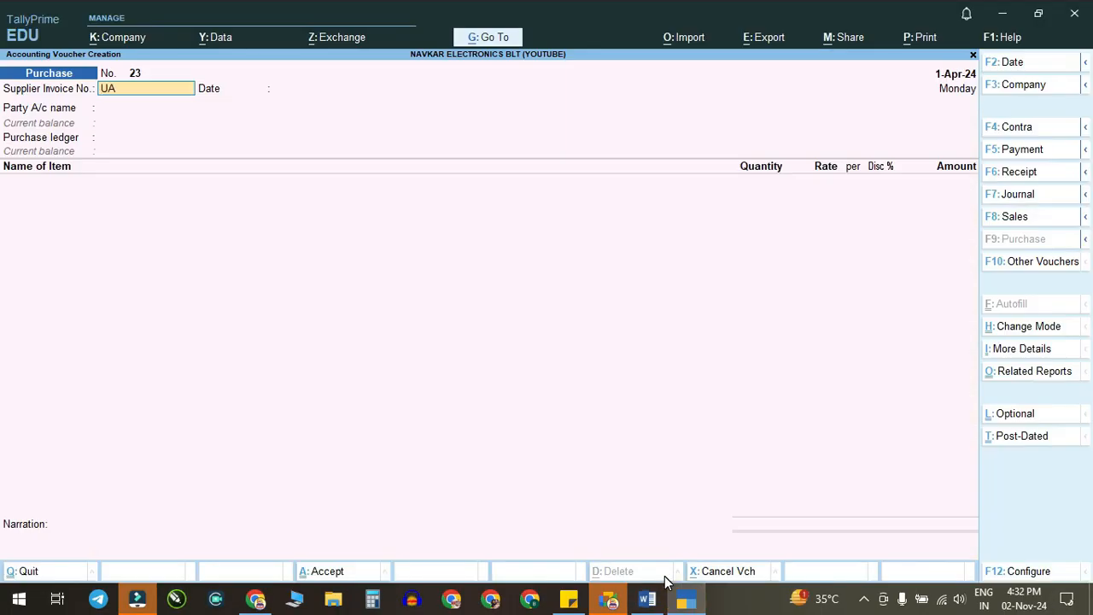
{"action": "key", "text": "Return"}
{"action": "key", "text": "Return"}
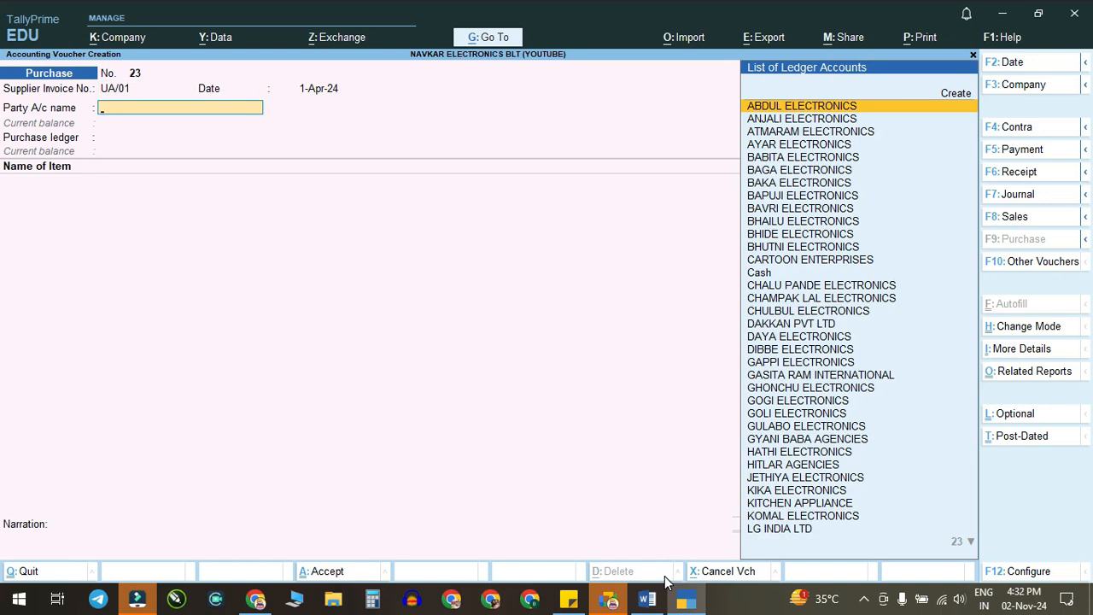
Step: Set the party to HITLAR AGENCIES, accept the receipt and party details and choose PURCHASE A/C as the purchase ledger
{"action": "type", "text": "HI"}
{"action": "key", "text": "Return"}
{"action": "key", "text": "ctrl+a"}
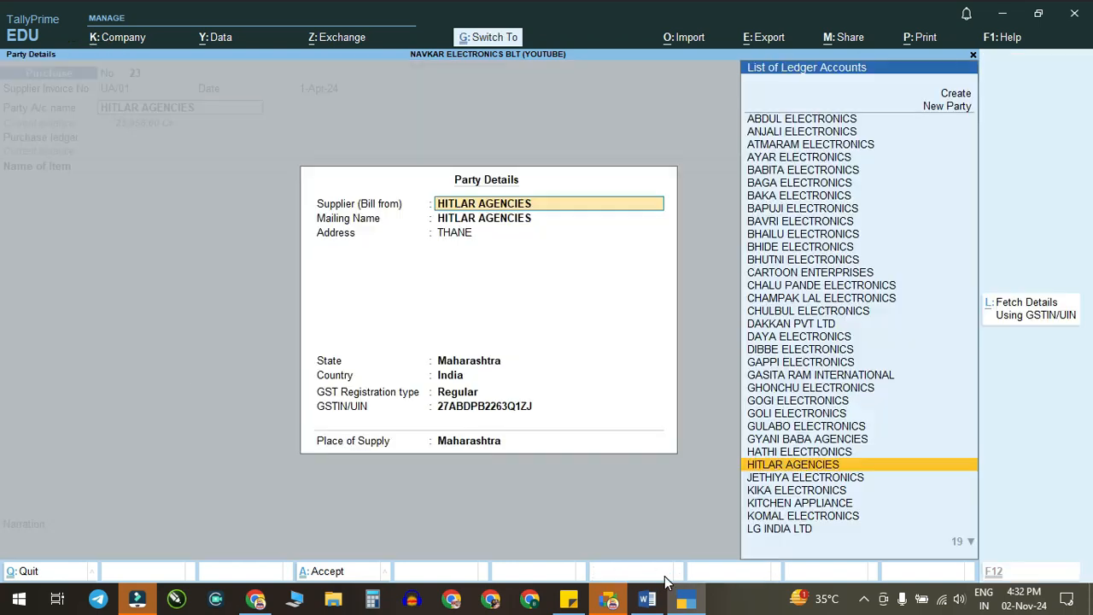
{"action": "key", "text": "ctrl+a"}
{"action": "key", "text": "Return"}
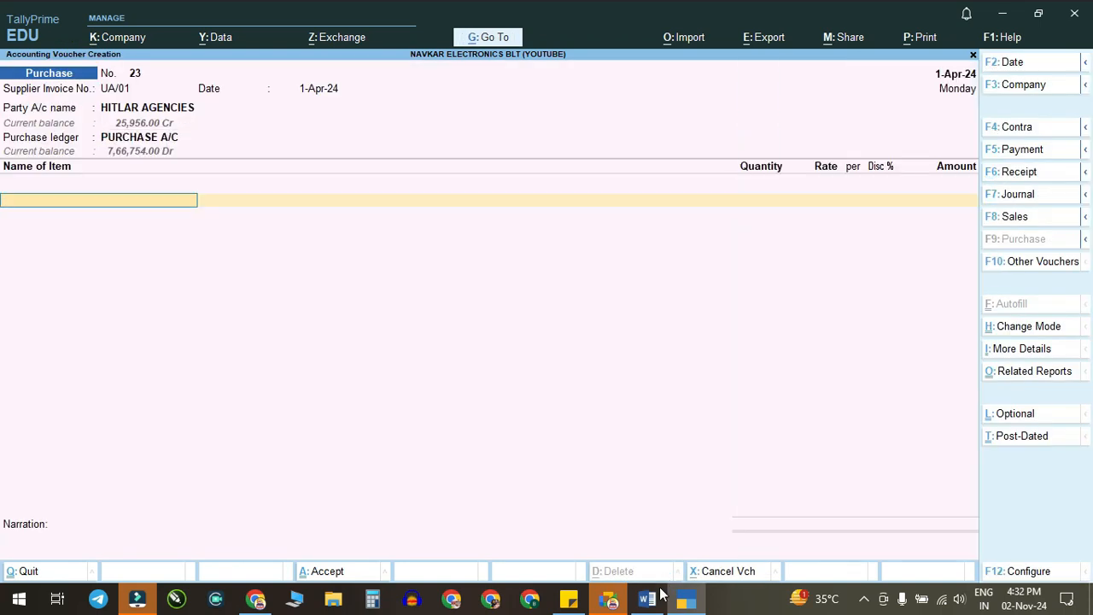
Step: Check the item in entry 97 of the Word notes and add stock item 24" LCD-V to the Hitlar Agencies purchase
{"action": "left_click", "coordinate": [653, 595]}
{"action": "left_click", "coordinate": [651, 594]}
{"action": "type", "text": "24"}
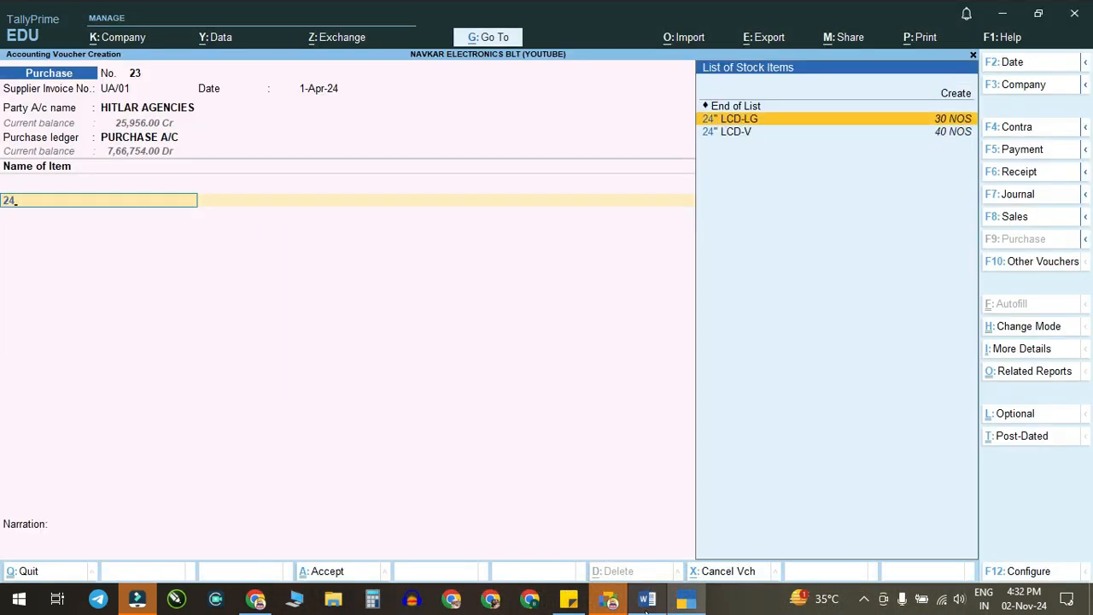
{"action": "left_click", "coordinate": [647, 596]}
{"action": "left_click", "coordinate": [647, 596]}
{"action": "key", "text": "Down"}
{"action": "key", "text": "Return"}
Step: Allocate 3 NOS of 24" LCD-V to the WHAREHOUSE godown with tracking Not Applicable, accepting the 10,590 rate
{"action": "key", "text": "Return"}
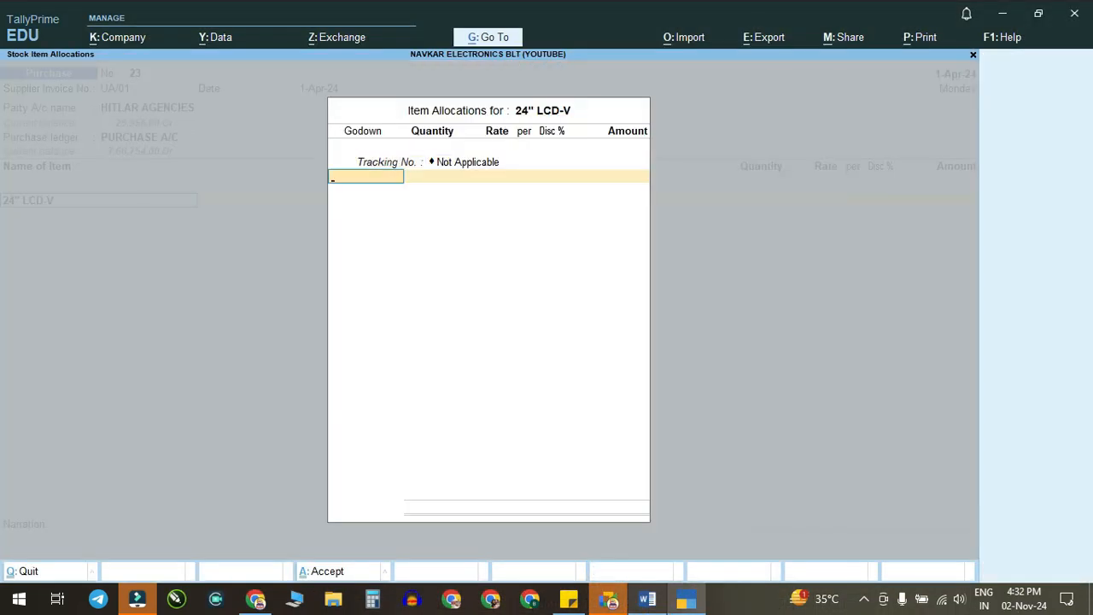
{"action": "left_click", "coordinate": [683, 598]}
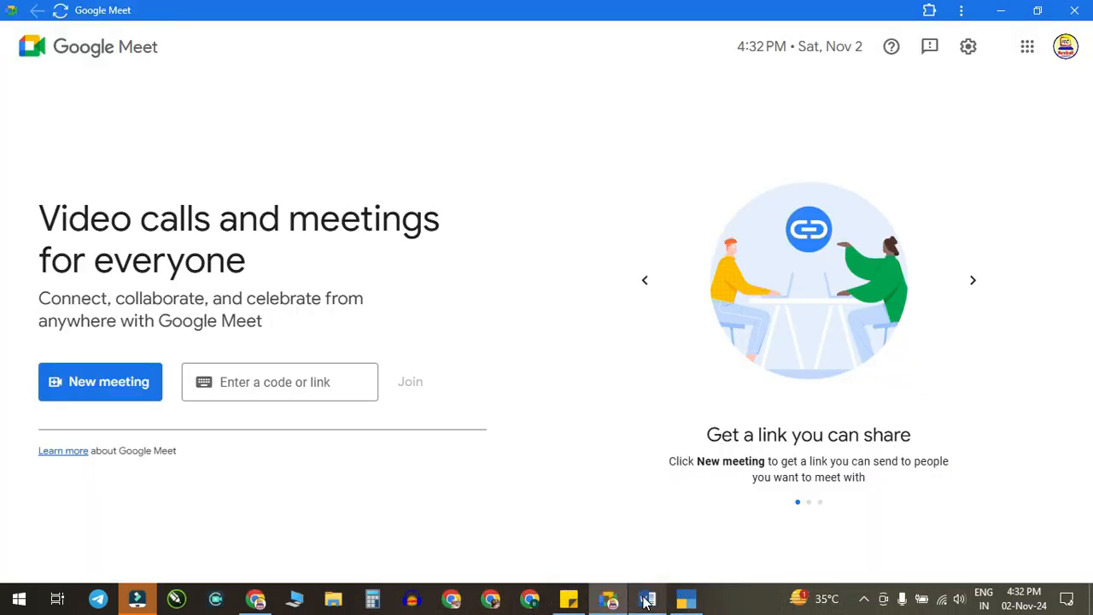
{"action": "left_click", "coordinate": [647, 597]}
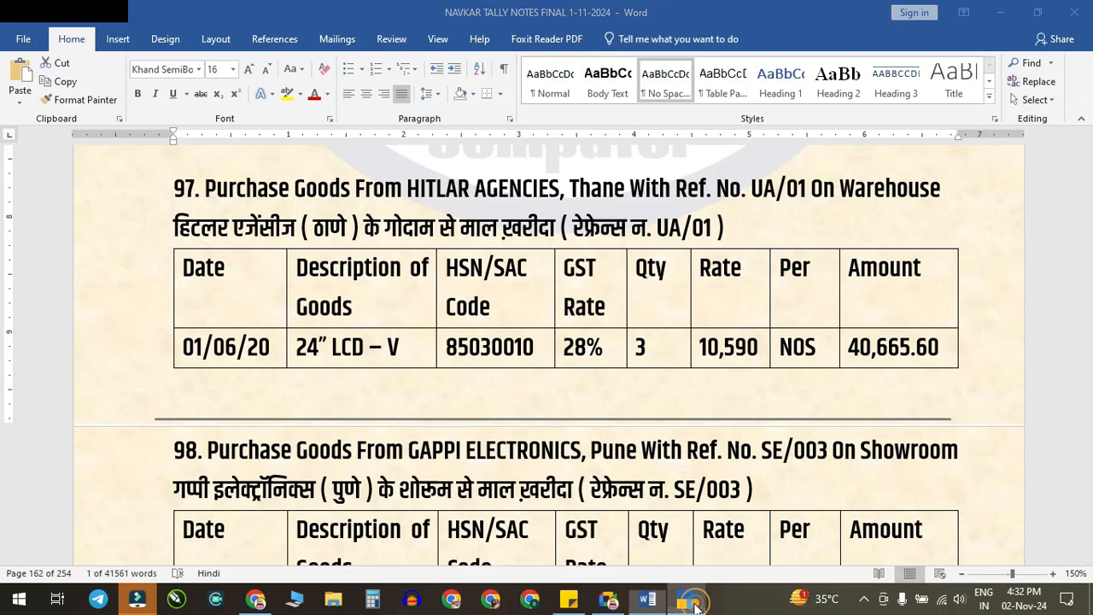
{"action": "left_click", "coordinate": [685, 597]}
{"action": "type", "text": "W"}
{"action": "key", "text": "Return"}
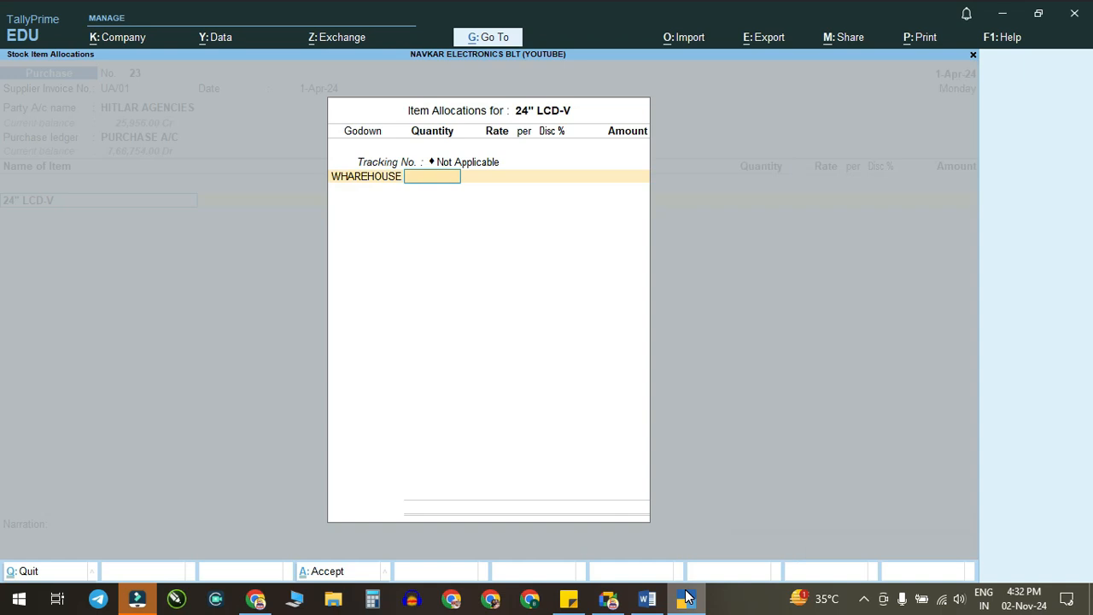
{"action": "type", "text": "3"}
{"action": "key", "text": "Return"}
{"action": "key", "text": "Return"}
{"action": "key", "text": "Return"}
{"action": "key", "text": "Return"}
{"action": "key", "text": "Return"}
Step: Finish the item list and add the CGST and SGST ledgers to the Hitlar Agencies purchase
{"action": "key", "text": "Return"}
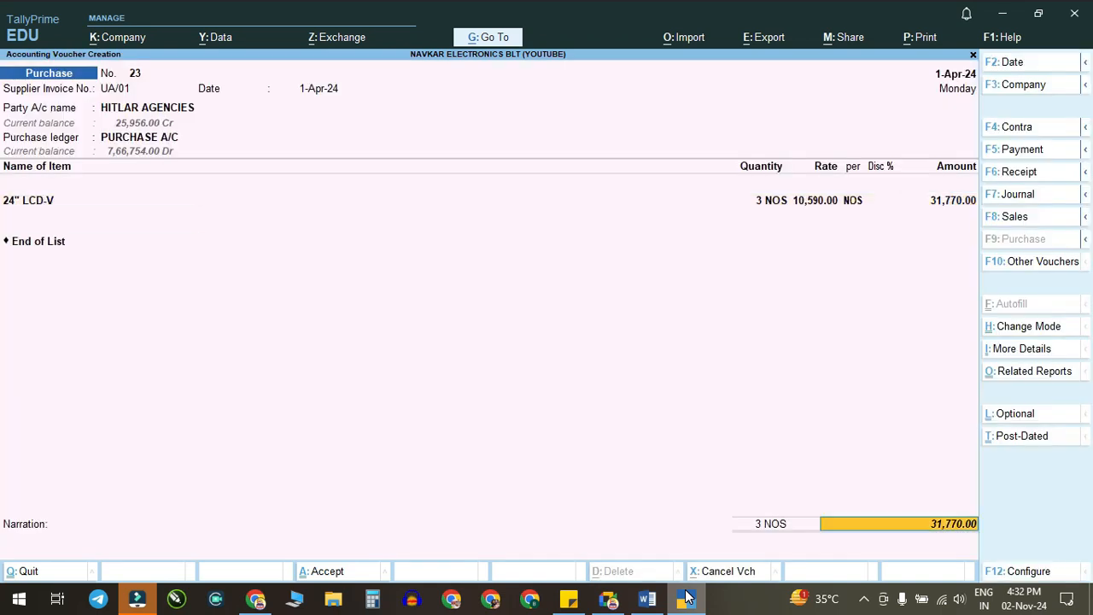
{"action": "key", "text": "Return"}
{"action": "type", "text": "c"}
{"action": "key", "text": "Return"}
{"action": "key", "text": "Return"}
{"action": "type", "text": "SG"}
{"action": "key", "text": "Return"}
{"action": "key", "text": "Return"}
Step: Accept the bill-wise details and save the Hitlar Agencies purchase without a narration
{"action": "key", "text": "Return"}
{"action": "key", "text": "Return"}
{"action": "key", "text": "Return"}
{"action": "key", "text": "Return"}
{"action": "key", "text": "Return"}
{"action": "key", "text": "Return"}
{"action": "key", "text": "ctrl"}
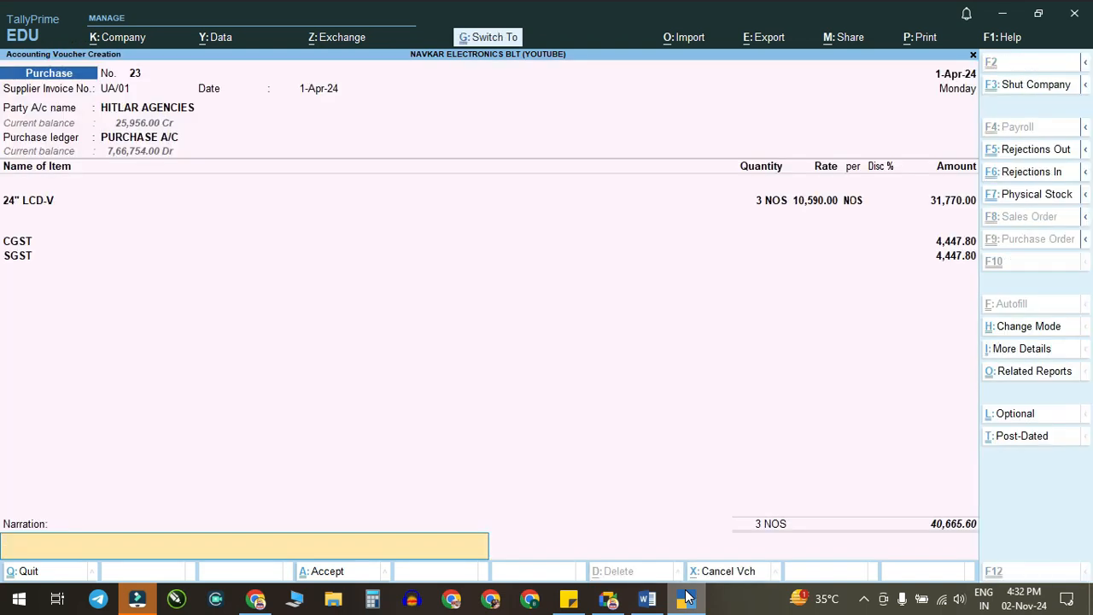
Step: Read entry 98 in the Word notes, enter SE/003 as the new purchase's supplier invoice number and accept the date
{"action": "left_click", "coordinate": [647, 597]}
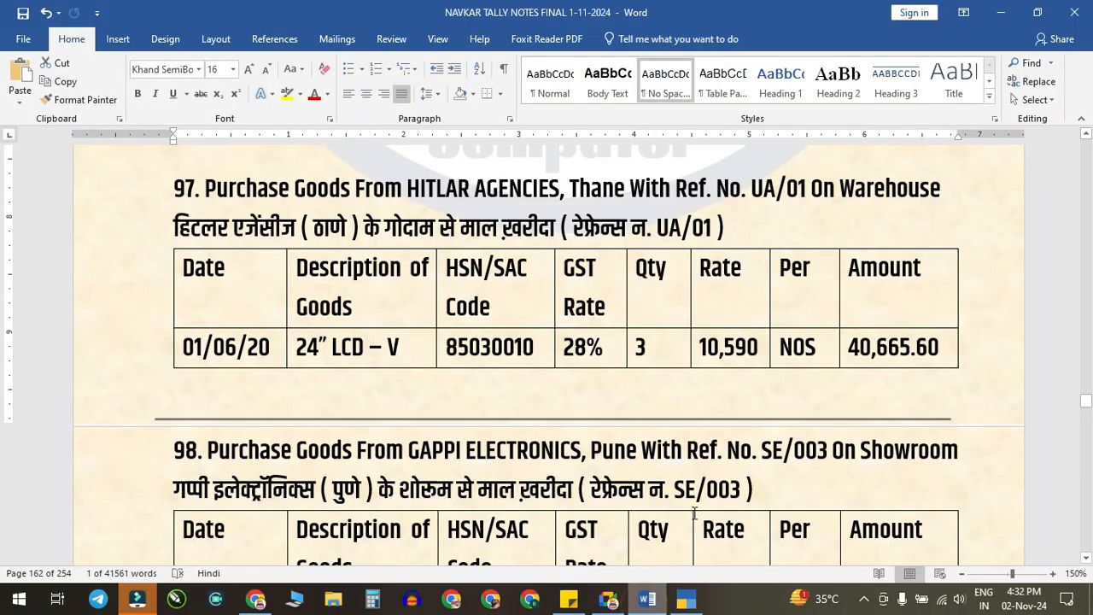
{"action": "scroll", "coordinate": [904, 386], "scroll_direction": "down", "scroll_amount": 5}
{"action": "scroll", "coordinate": [384, 346], "scroll_direction": "up", "scroll_amount": 1}
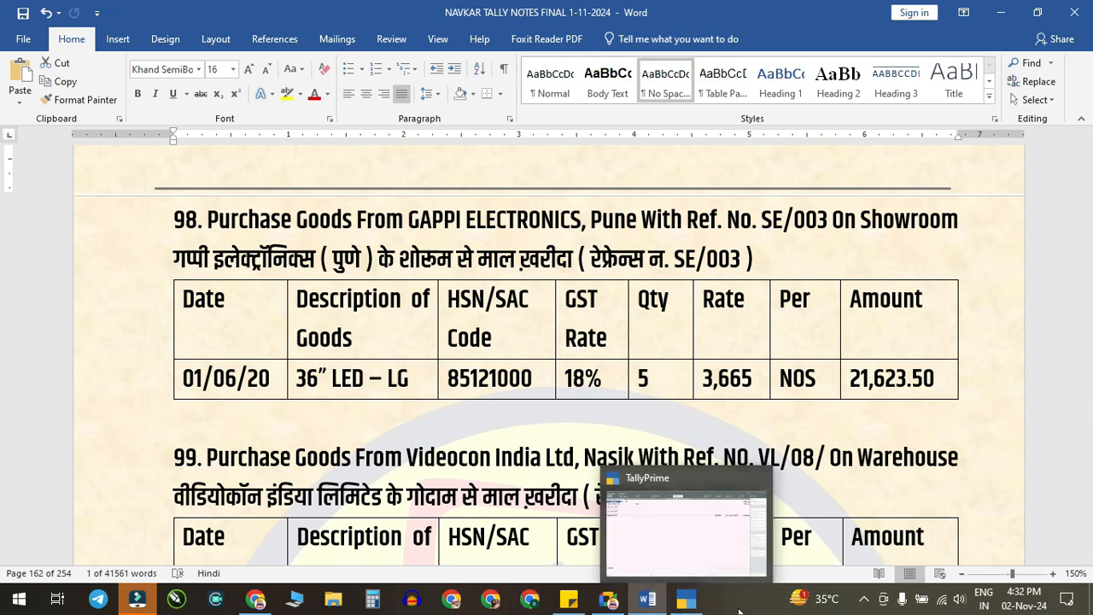
{"action": "left_click", "coordinate": [685, 599]}
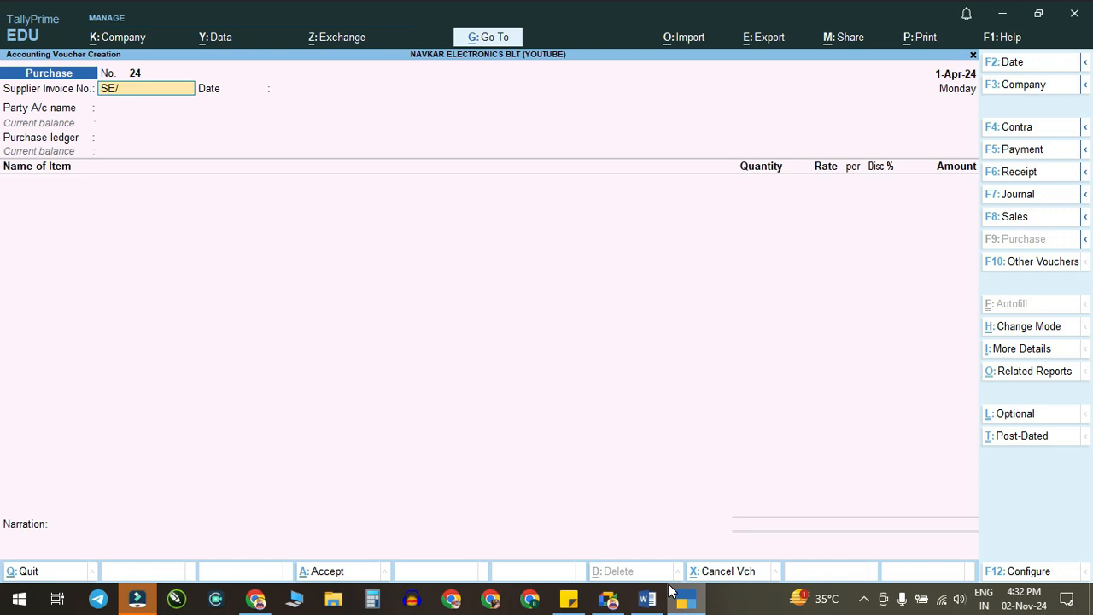
{"action": "key", "text": "Return"}
{"action": "key", "text": "Return"}
Step: Set the party to GAPPI ELECTRONICS, accept its details and choose PURCHASE A/C as the purchase ledger
{"action": "type", "text": "gap"}
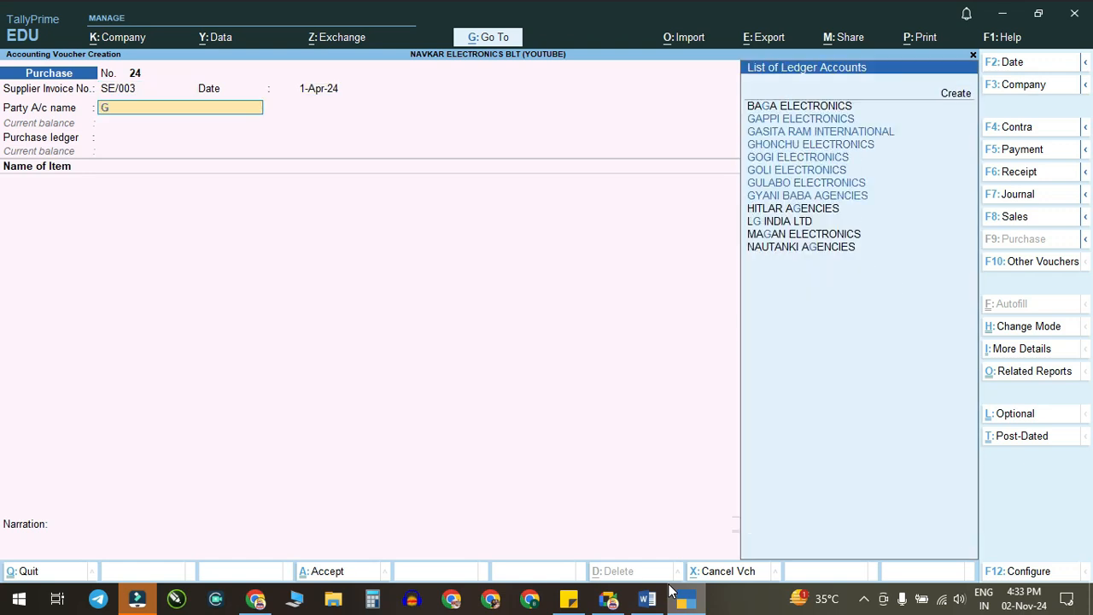
{"action": "key", "text": "Return"}
{"action": "key", "text": "Return"}
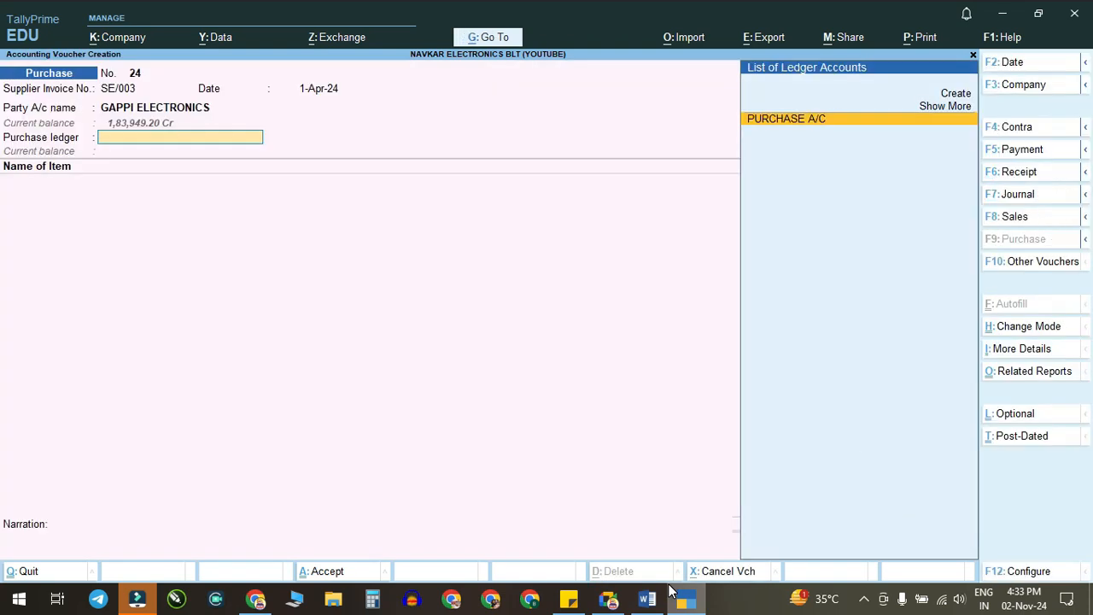
{"action": "key", "text": "Return"}
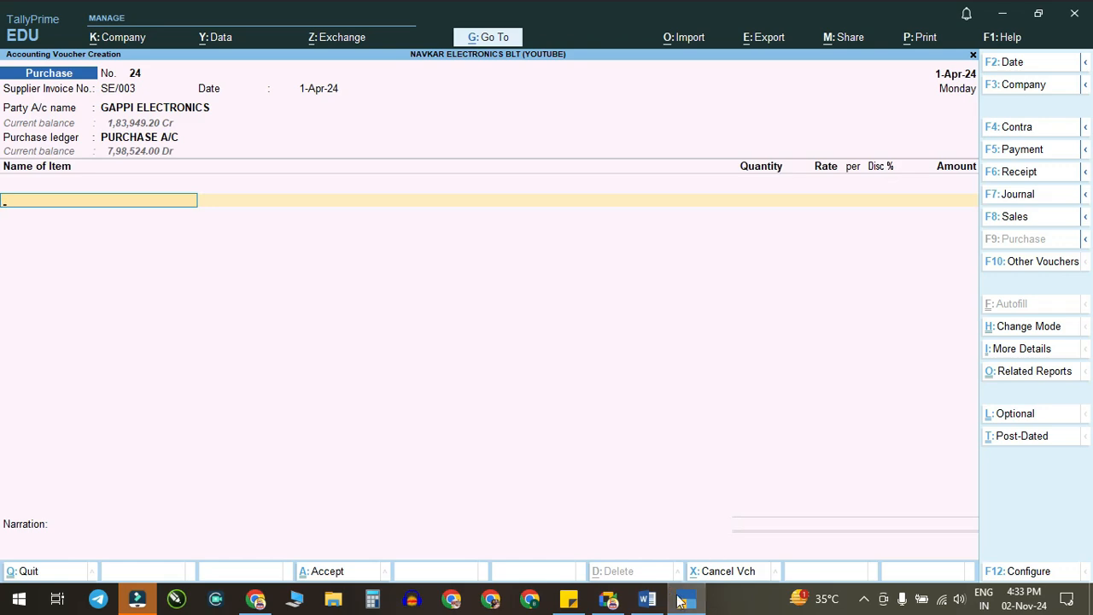
Step: Add stock item 36" LED-LG from entry 98 to the Gappi Electronics purchase with tracking number Not Applicable
{"action": "left_click", "coordinate": [682, 600]}
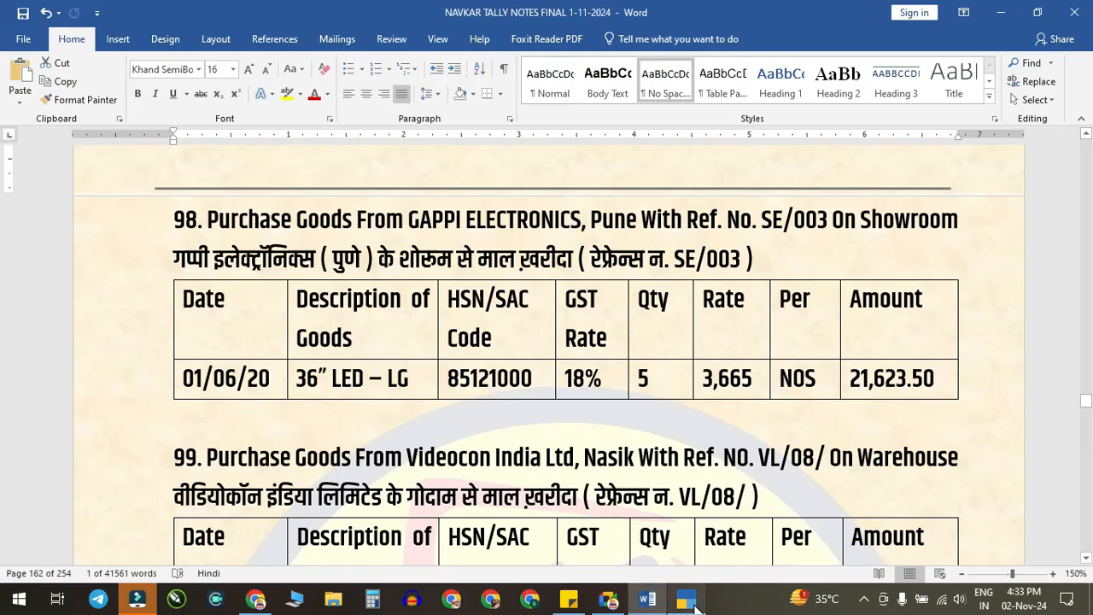
{"action": "left_click", "coordinate": [685, 600]}
{"action": "type", "text": "36"}
{"action": "key", "text": "Return"}
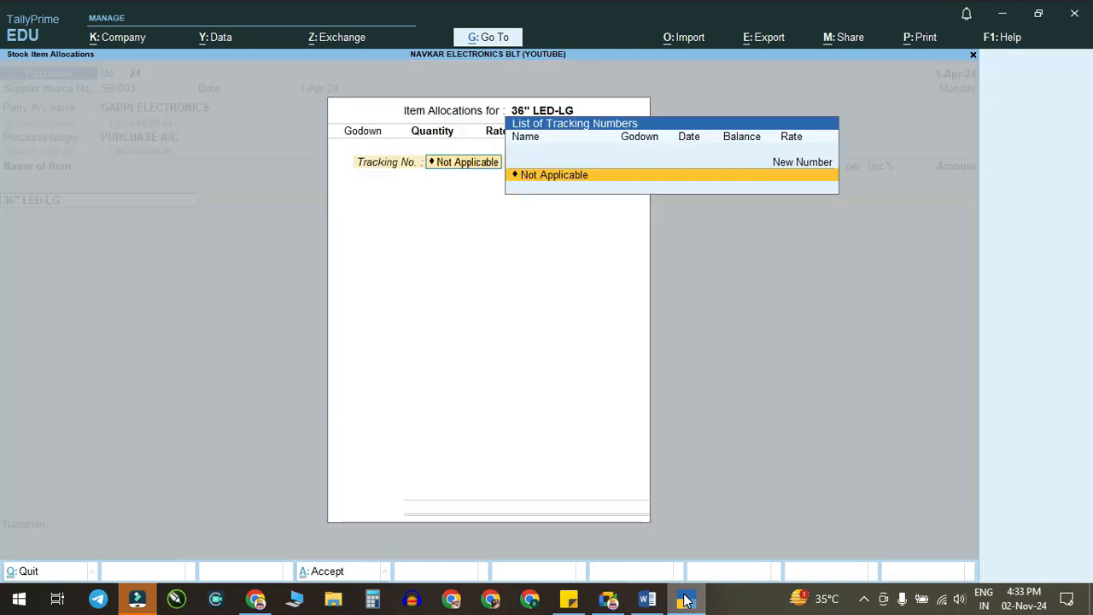
{"action": "key", "text": "Return"}
Step: Check the stock location in entry 98 of the Word notes and set the item's godown to SHOWROOM
{"action": "type", "text": "W"}
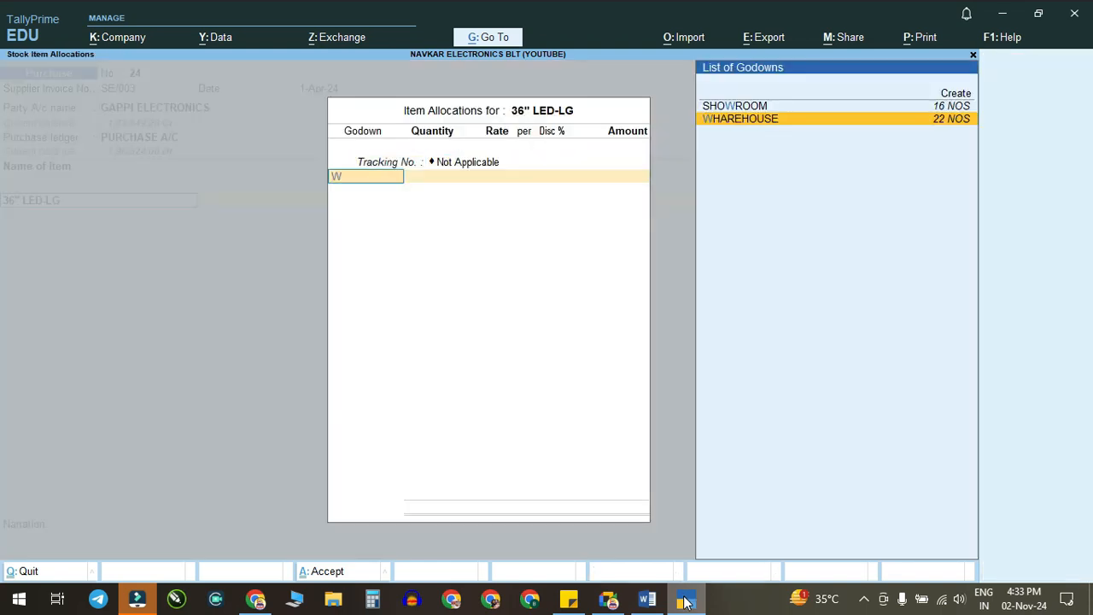
{"action": "left_click", "coordinate": [648, 600]}
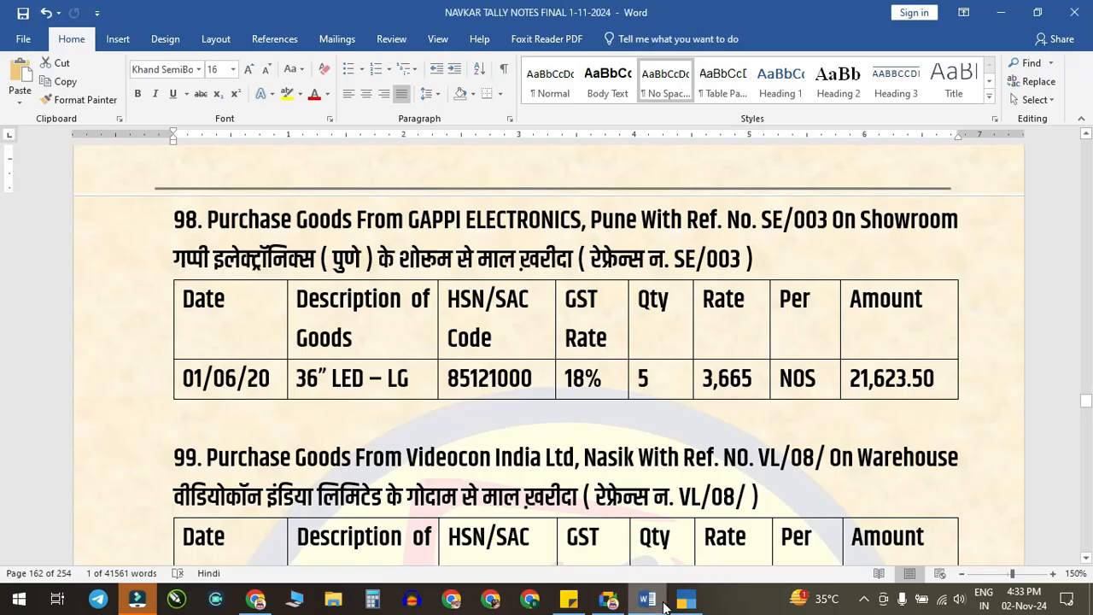
{"action": "left_click", "coordinate": [664, 604]}
{"action": "key", "text": "BackSpace"}
{"action": "key", "text": "Down"}
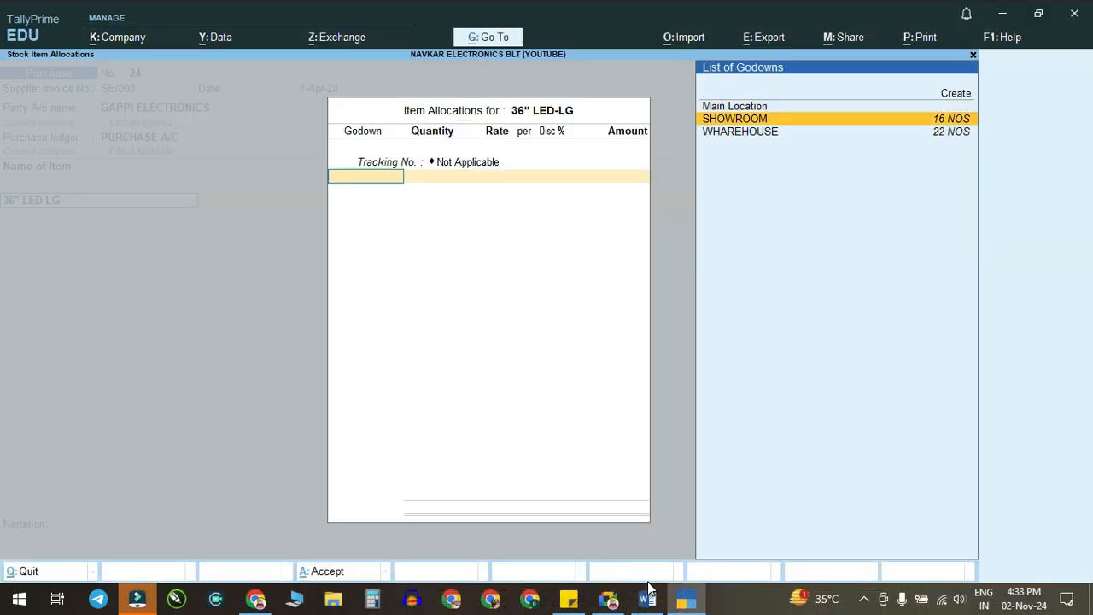
{"action": "key", "text": "Return"}
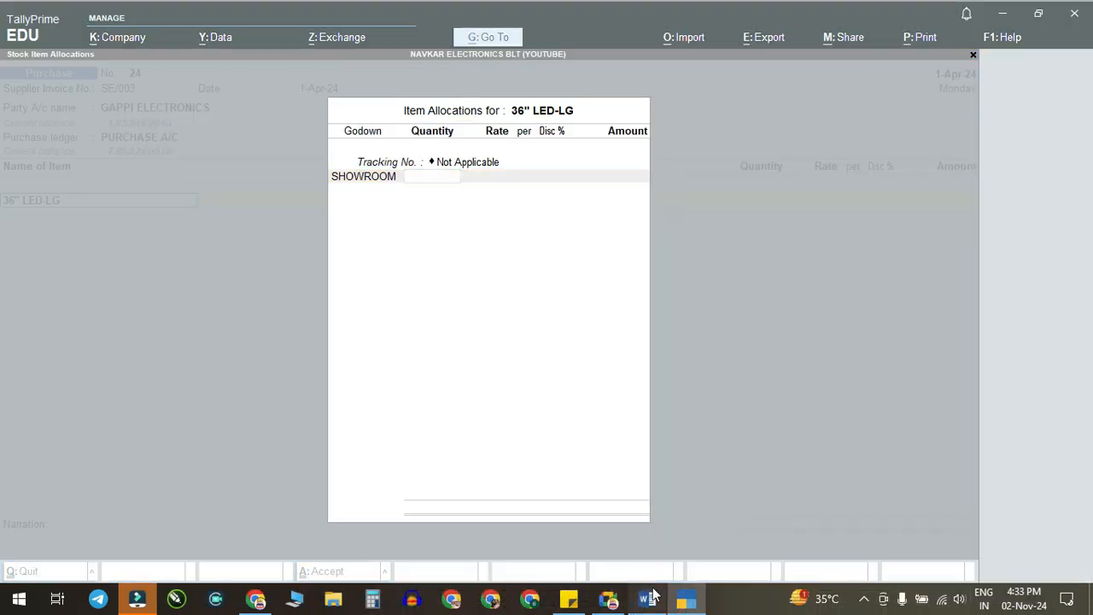
Step: Check the quantity in the Word notes, enter 5 NOS for 36" LED-LG and accept the 3,665 rate
{"action": "left_click", "coordinate": [647, 600]}
{"action": "left_click", "coordinate": [649, 600]}
{"action": "type", "text": "5"}
{"action": "key", "text": "Return"}
{"action": "key", "text": "Return"}
{"action": "key", "text": "Return"}
{"action": "key", "text": "Return"}
Step: Finish the item list and add the CGST and SGST ledgers to the Gappi Electronics purchase
{"action": "key", "text": "Return"}
{"action": "type", "text": "CG"}
{"action": "key", "text": "Return"}
{"action": "key", "text": "Return"}
{"action": "type", "text": "SG"}
{"action": "key", "text": "Return"}
{"action": "key", "text": "Return"}
Step: Accept the bill-wise details and save the Gappi Electronics purchase without a narration
{"action": "key", "text": "Return"}
{"action": "key", "text": "Return"}
{"action": "key", "text": "Return"}
{"action": "key", "text": "Return"}
{"action": "key", "text": "Return"}
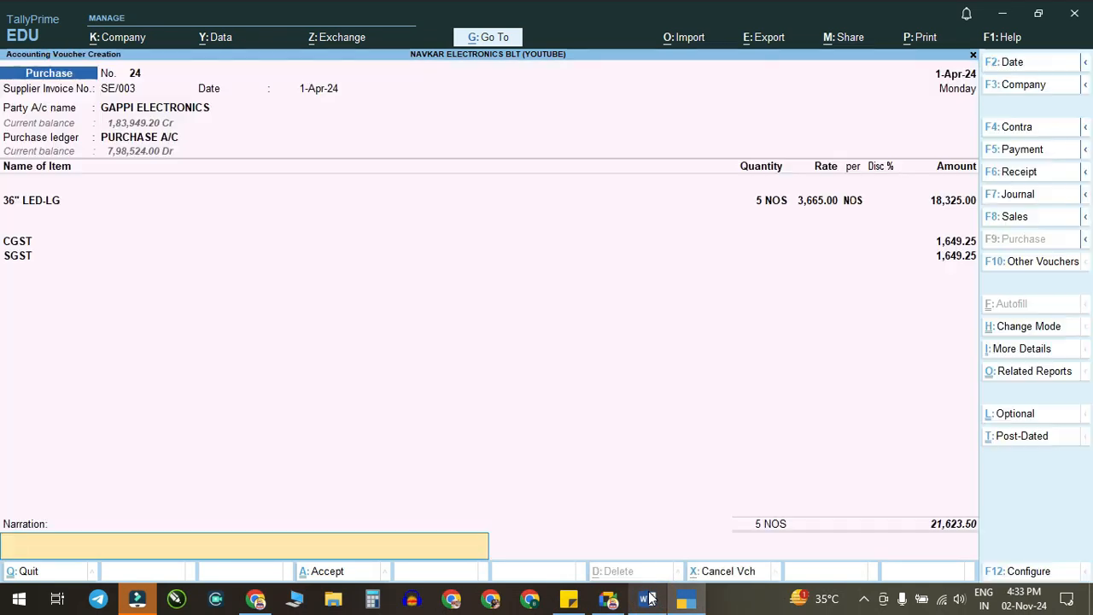
{"action": "key", "text": "Return"}
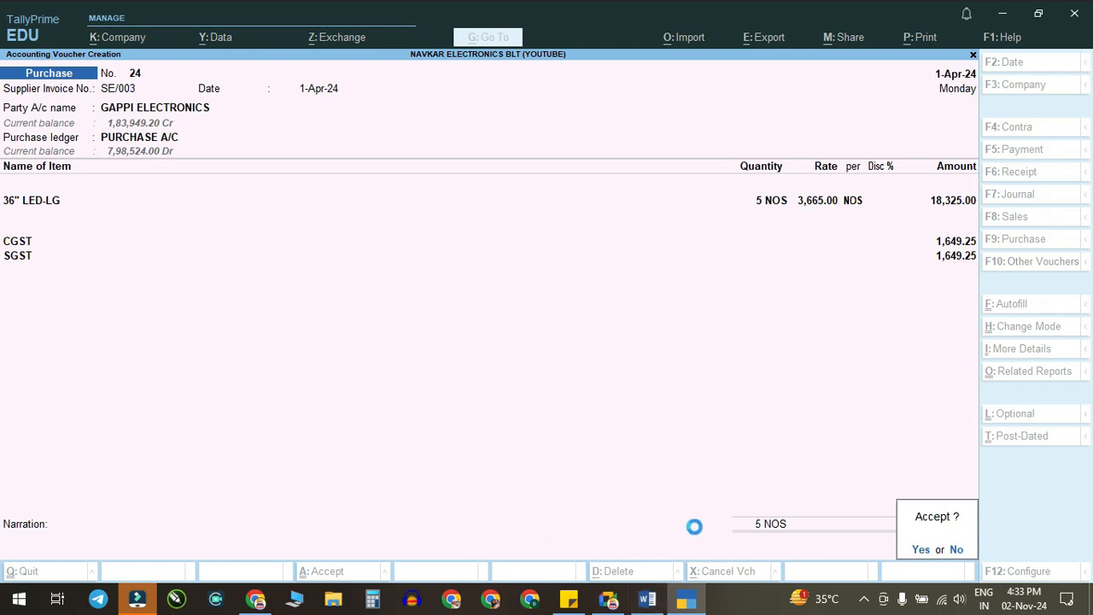
{"action": "key", "text": "Return"}
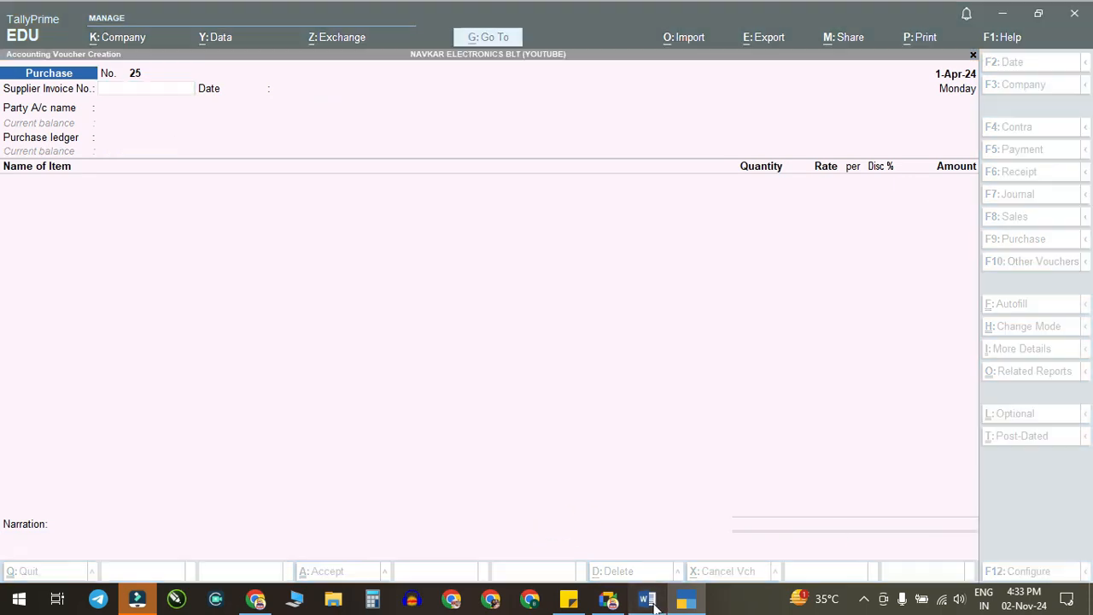
Step: Read entry 99 in the Word notes and enter its VL/08/ reference as the new purchase's supplier invoice number
{"action": "left_click", "coordinate": [646, 598]}
{"action": "scroll", "coordinate": [587, 410], "scroll_direction": "down", "scroll_amount": 3}
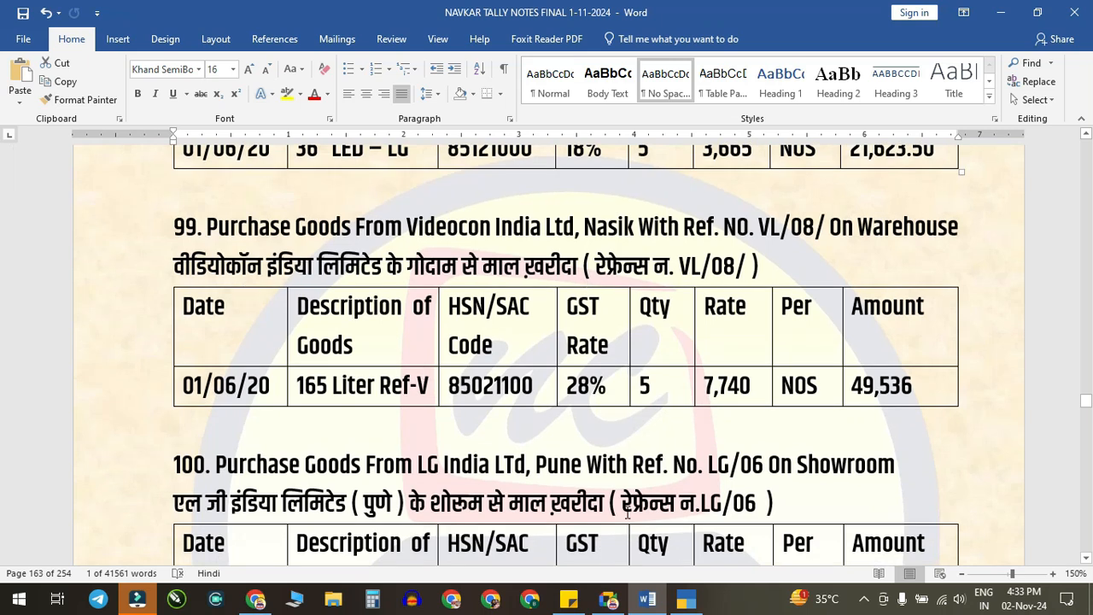
{"action": "left_click", "coordinate": [676, 598]}
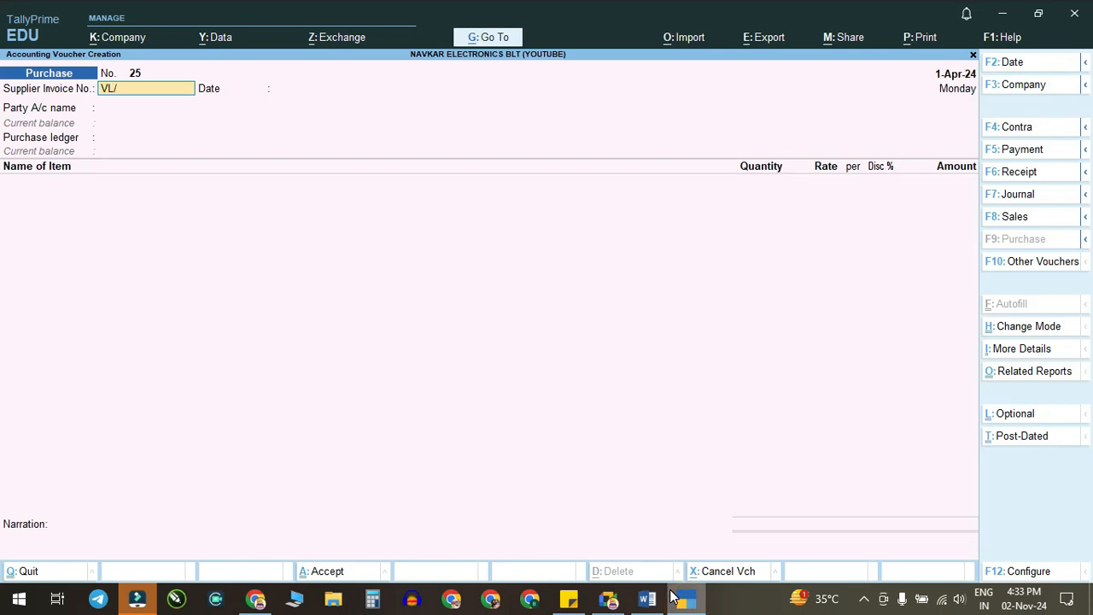
Step: Fill the purchase header with supplier invoice VL/08 dated 1-Apr-24, party VIDEOCON INDA LTD, no receipt note and ledger PURCHASE A/C
{"action": "type", "text": "08"}
{"action": "key", "text": "Return"}
{"action": "key", "text": "Return"}
{"action": "type", "text": "vid"}
{"action": "key", "text": "Return"}
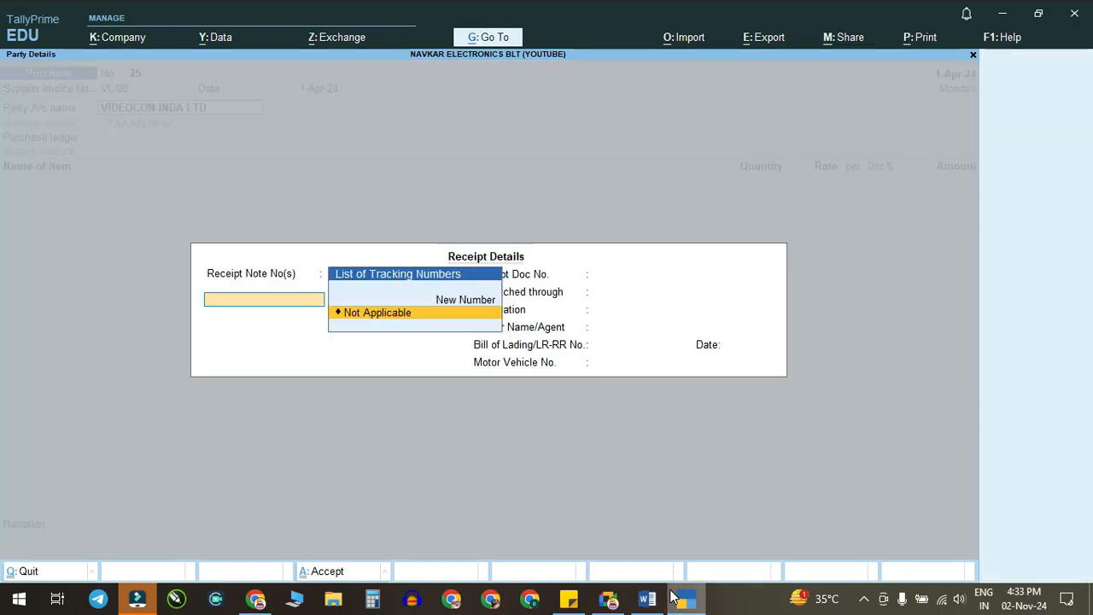
{"action": "key", "text": "Return"}
{"action": "key", "text": "ctrl+a"}
{"action": "key", "text": "ctrl+a"}
{"action": "key", "text": "Return"}
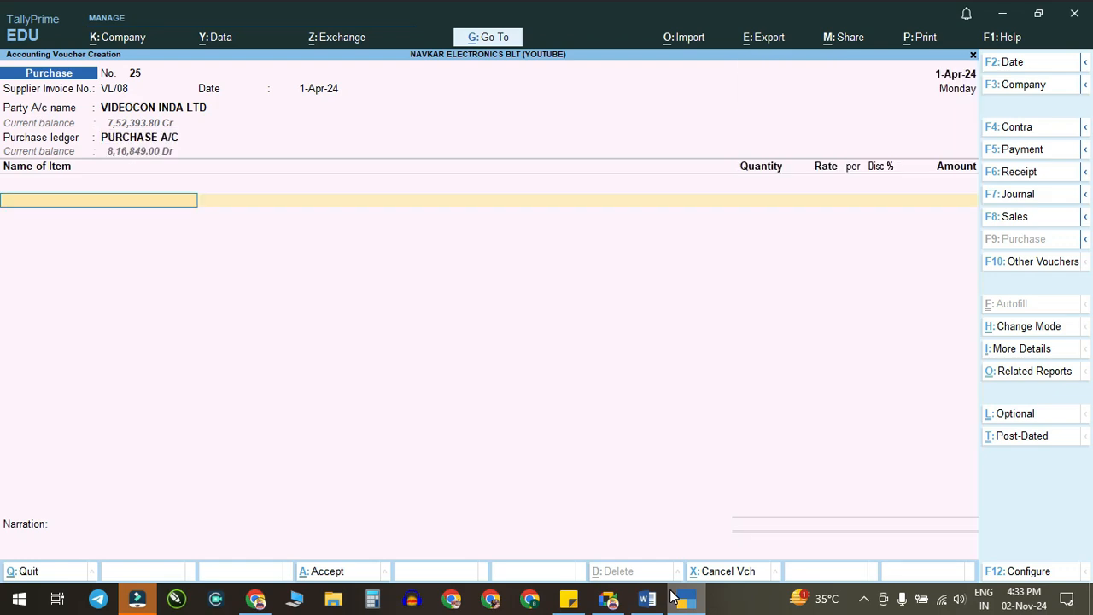
Step: Check purchase 99 in the Word notes, then add stock item 165 LTR-REF-V in TallyPrime with tracking number Not Applicable
{"action": "left_click", "coordinate": [647, 598]}
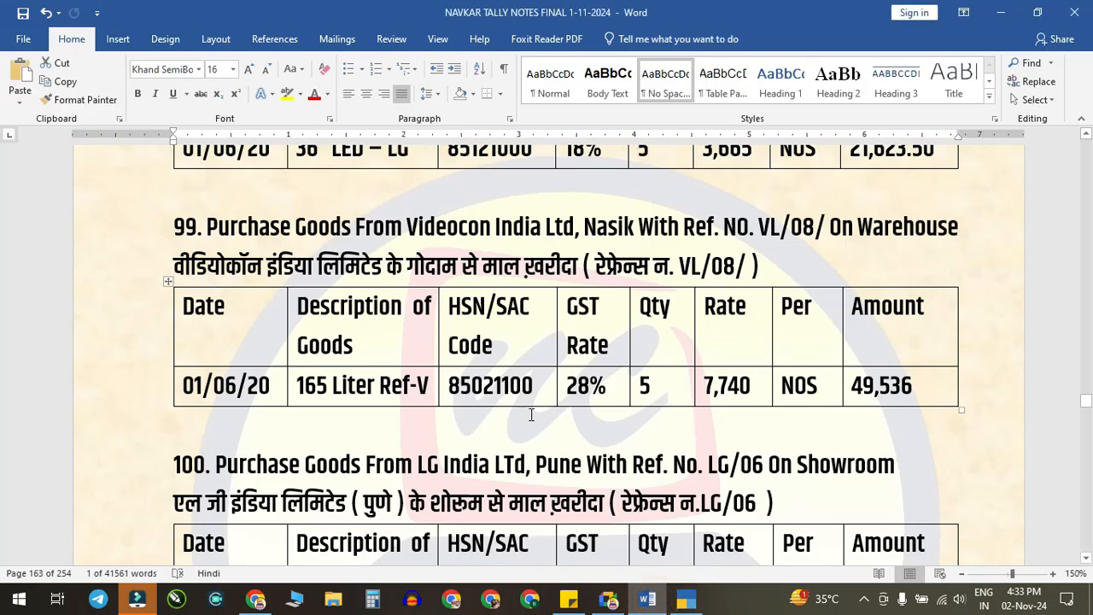
{"action": "left_click", "coordinate": [686, 599]}
{"action": "type", "text": "165"}
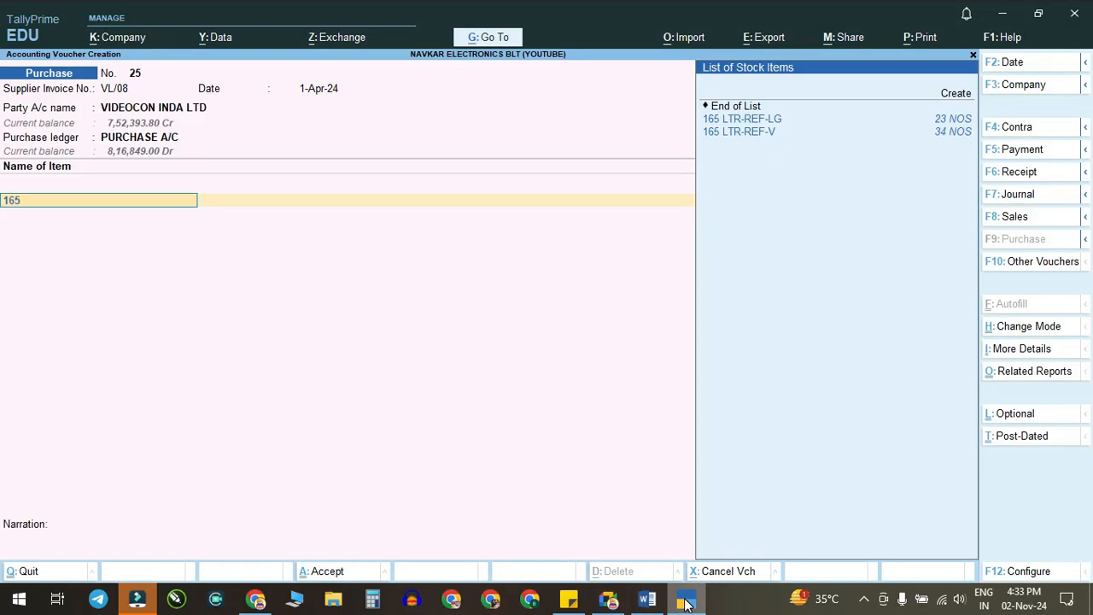
{"action": "key", "text": "Down"}
{"action": "key", "text": "Return"}
{"action": "key", "text": "Return"}
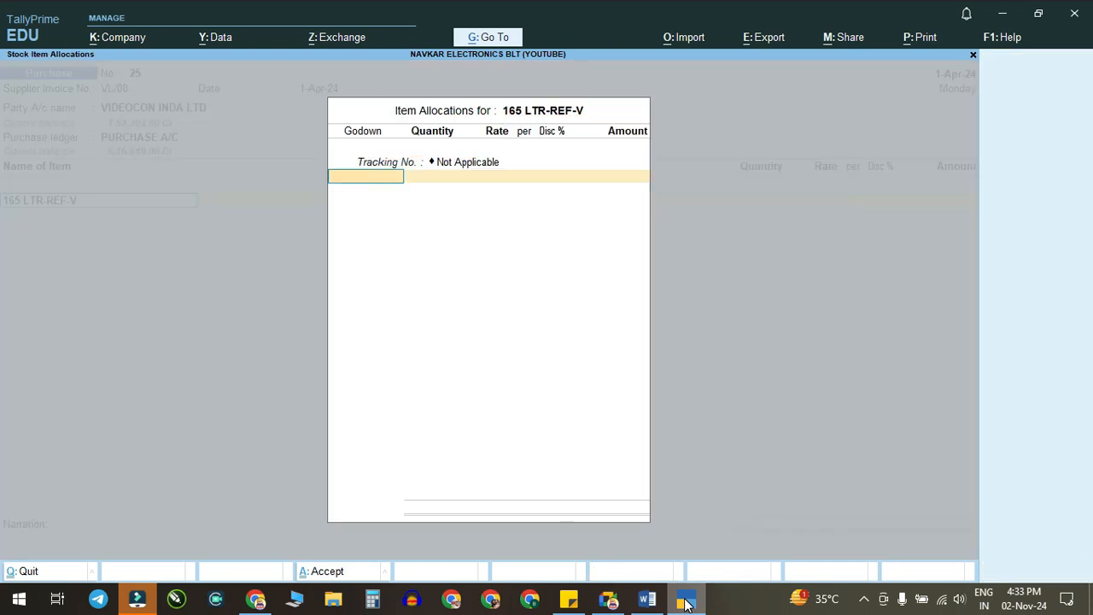
Step: Check the godown in the Word notes and allocate 5 NOS of 165 LTR-REF-V to WHAREHOUSE at a rate of 7,740
{"action": "left_click", "coordinate": [649, 600]}
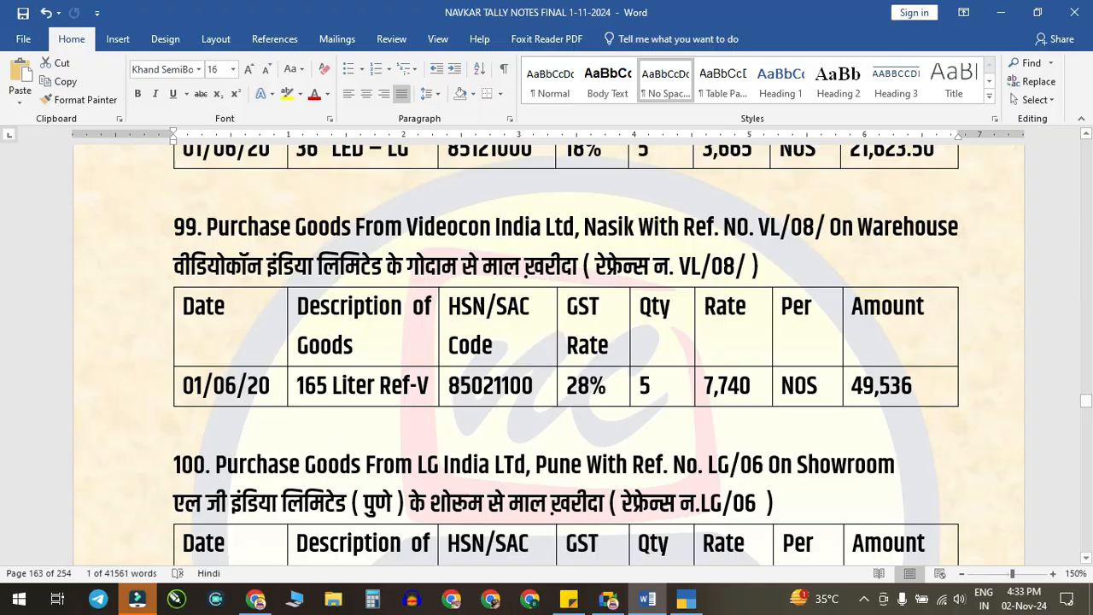
{"action": "left_click", "coordinate": [693, 601]}
{"action": "type", "text": "W"}
{"action": "key", "text": "Return"}
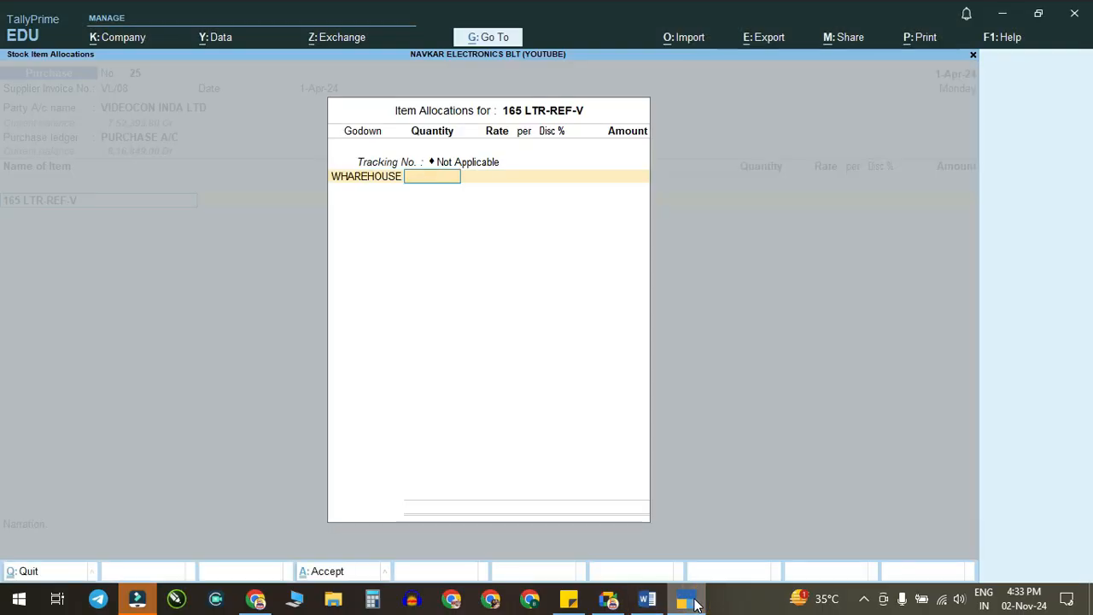
{"action": "type", "text": "5"}
{"action": "key", "text": "Return"}
{"action": "key", "text": "Return"}
{"action": "key", "text": "Return"}
{"action": "key", "text": "Return"}
{"action": "key", "text": "Return"}
{"action": "key", "text": "Return"}
Step: Add the CGST and SGST ledgers to the Videocon purchase and accept the voucher
{"action": "type", "text": "CG"}
{"action": "key", "text": "Return"}
{"action": "type", "text": "SG"}
{"action": "key", "text": "Return"}
{"action": "key", "text": "Return"}
{"action": "key", "text": "Return"}
{"action": "key", "text": "Return"}
{"action": "key", "text": "Return"}
{"action": "key", "text": "Return"}
{"action": "key", "text": "Return"}
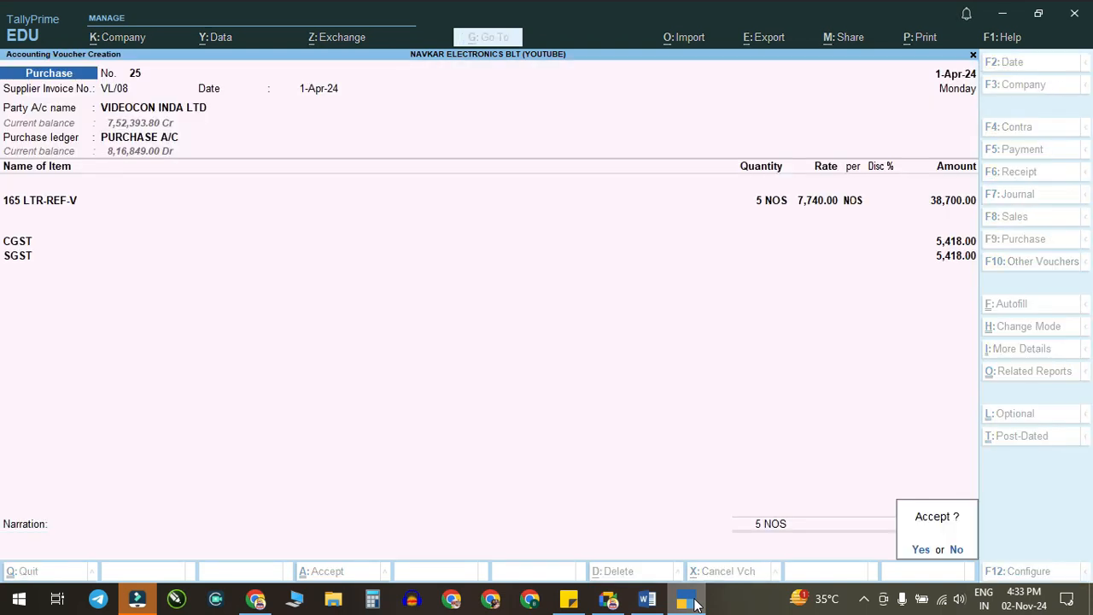
{"action": "key", "text": "Return"}
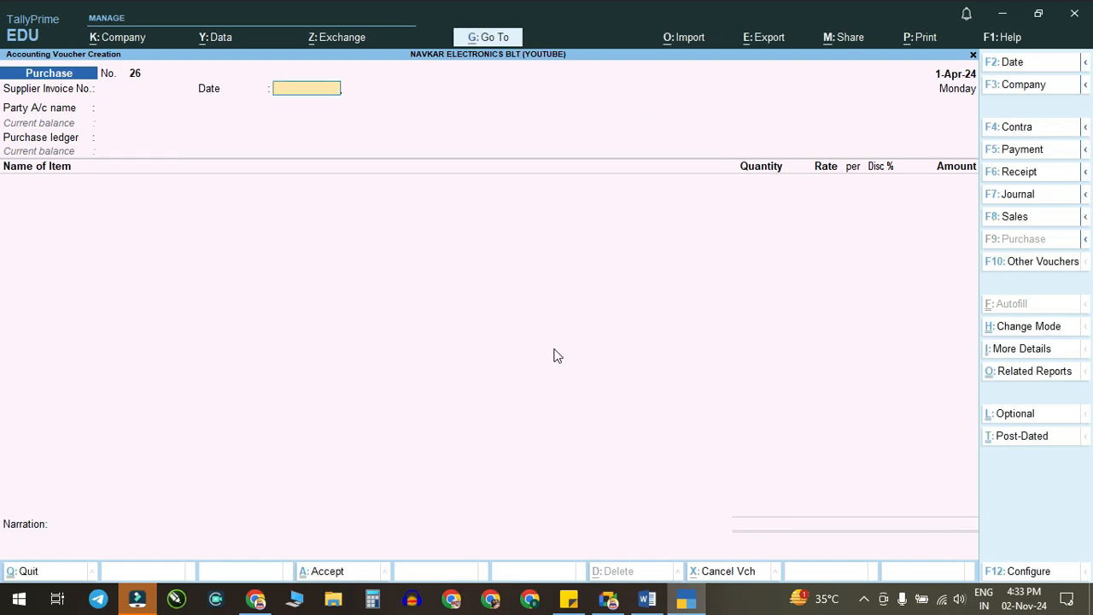
Step: Look up purchase 100 in the Word notes and fill the new voucher header with invoice LG/06, party LG INDIA LTD and PURCHASE A/C
{"action": "left_click", "coordinate": [646, 599]}
{"action": "scroll", "coordinate": [588, 484], "scroll_direction": "down", "scroll_amount": 6}
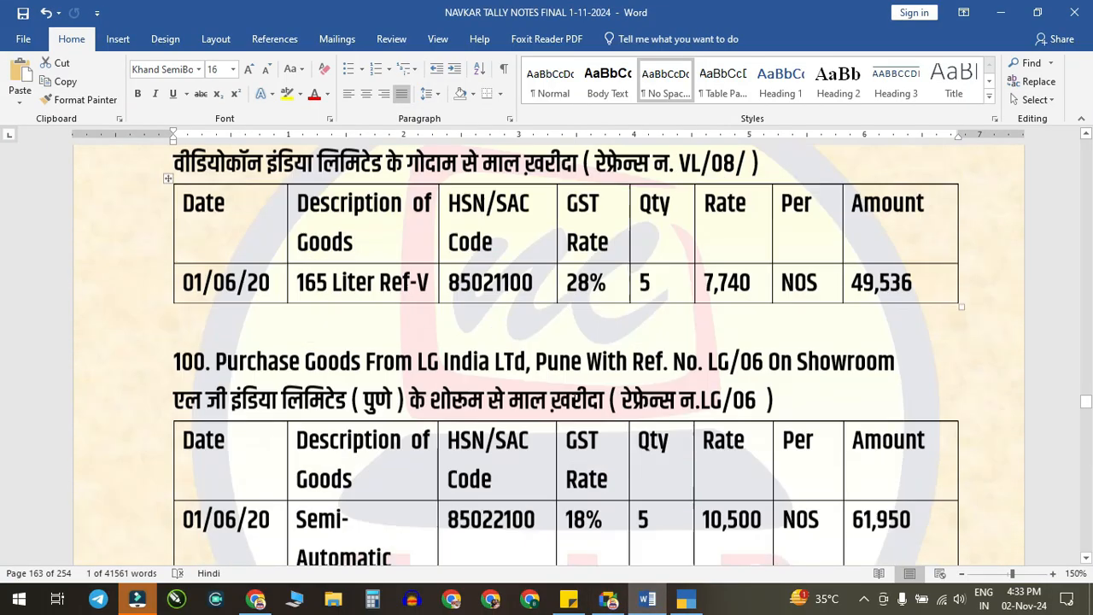
{"action": "scroll", "coordinate": [483, 385], "scroll_direction": "up", "scroll_amount": 1}
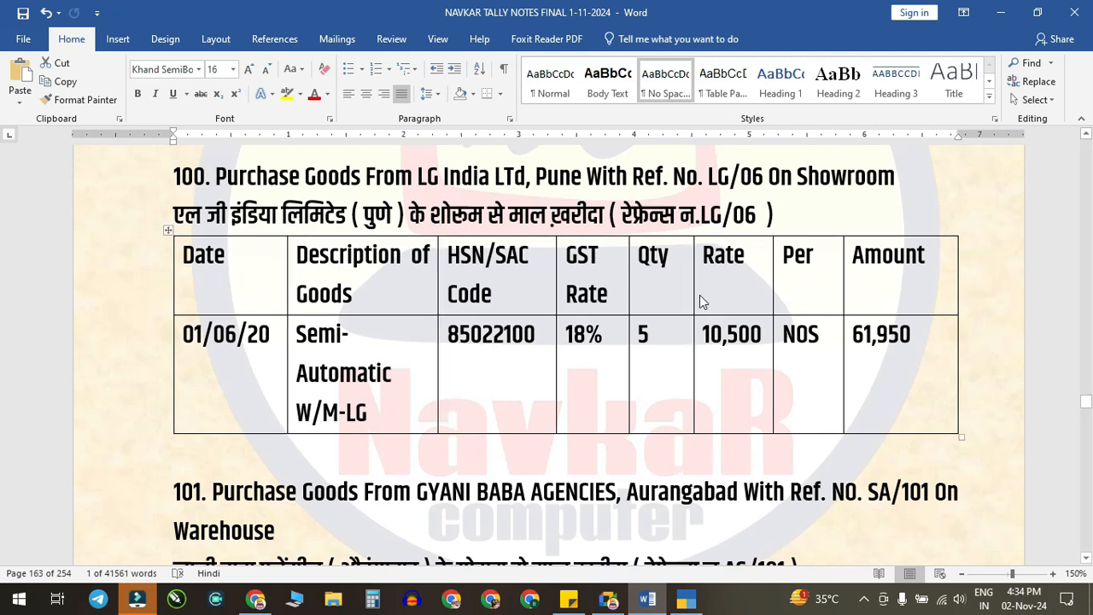
{"action": "left_click", "coordinate": [683, 599]}
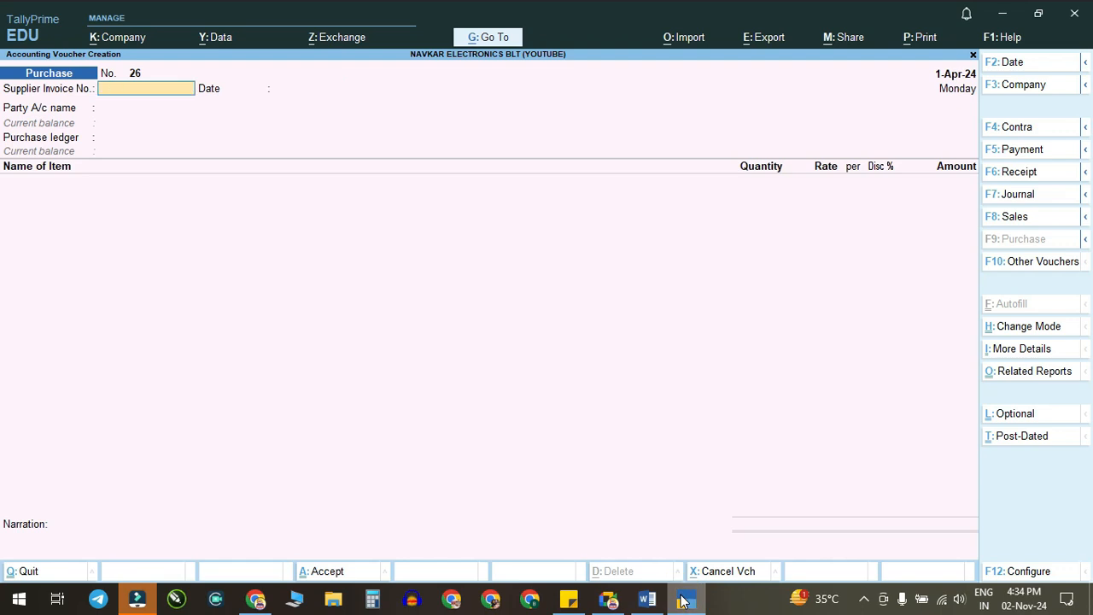
{"action": "key", "text": "Return"}
{"action": "key", "text": "Return"}
{"action": "key", "text": "Return"}
{"action": "key", "text": "Escape"}
{"action": "type", "text": "LG"}
{"action": "key", "text": "Return"}
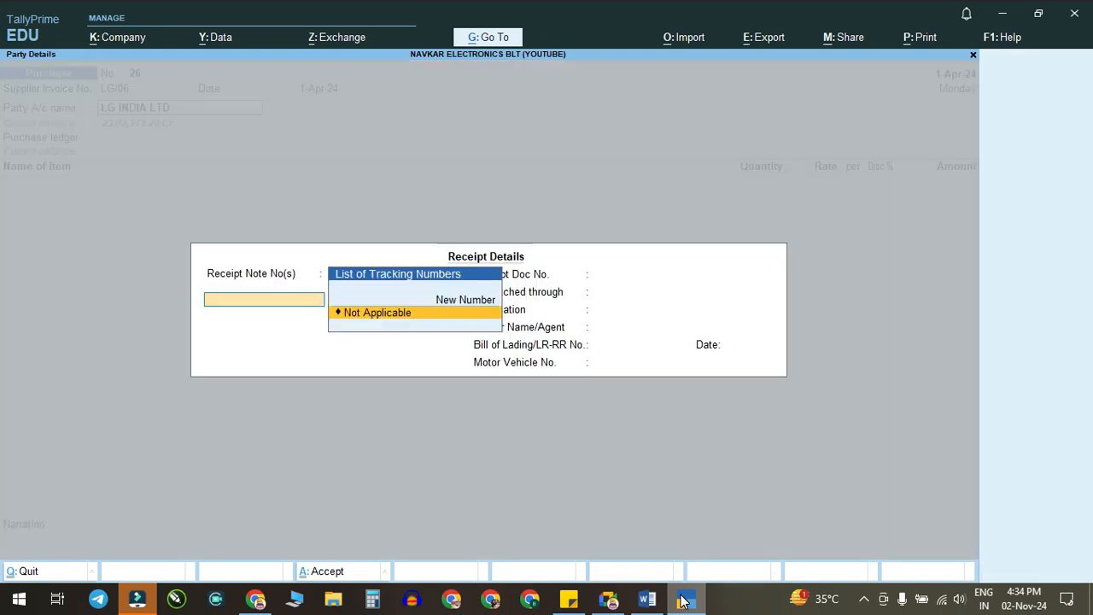
{"action": "key", "text": "ctrl+a"}
{"action": "key", "text": "ctrl+a"}
{"action": "key", "text": "Return"}
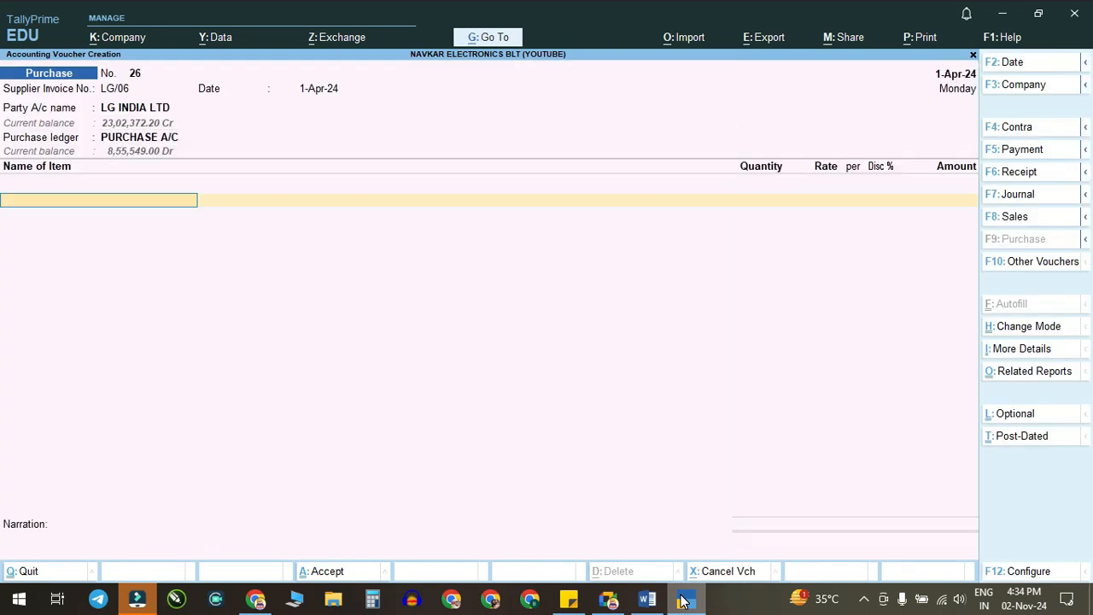
Step: Check the goods in the Word notes and add stock item SEMI AUTO W/M-LG with tracking number Not Applicable
{"action": "left_click", "coordinate": [647, 599]}
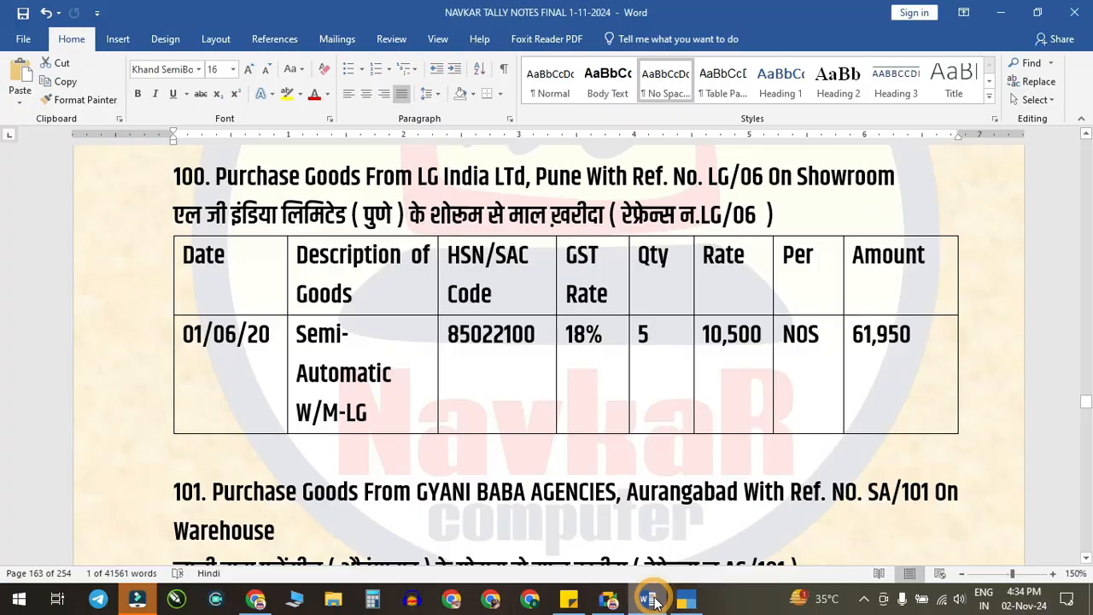
{"action": "left_click", "coordinate": [650, 600]}
{"action": "type", "text": "SE"}
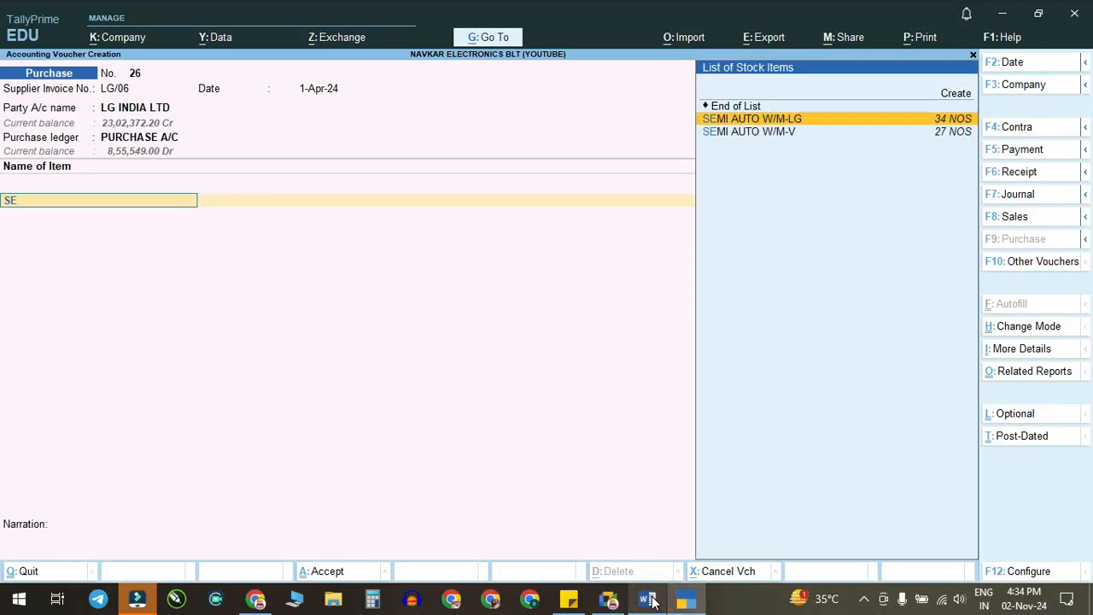
{"action": "key", "text": "Return"}
{"action": "key", "text": "Return"}
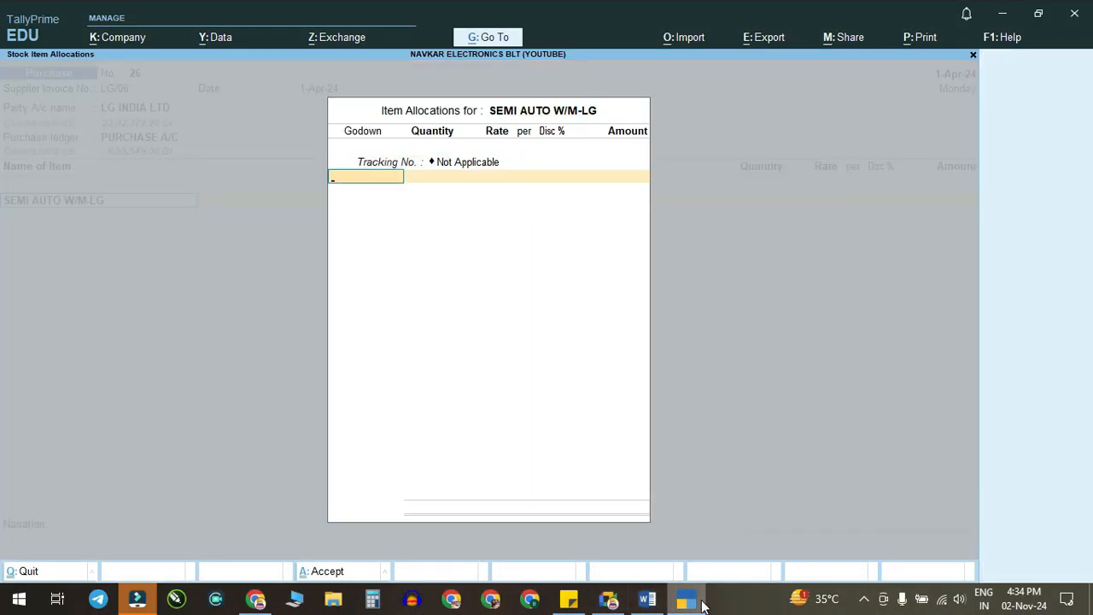
Step: Check the location in the Word notes and allocate 5 NOS of SEMI AUTO W/M-LG to SHOWROOM at a rate of 10,500
{"action": "left_click", "coordinate": [649, 601]}
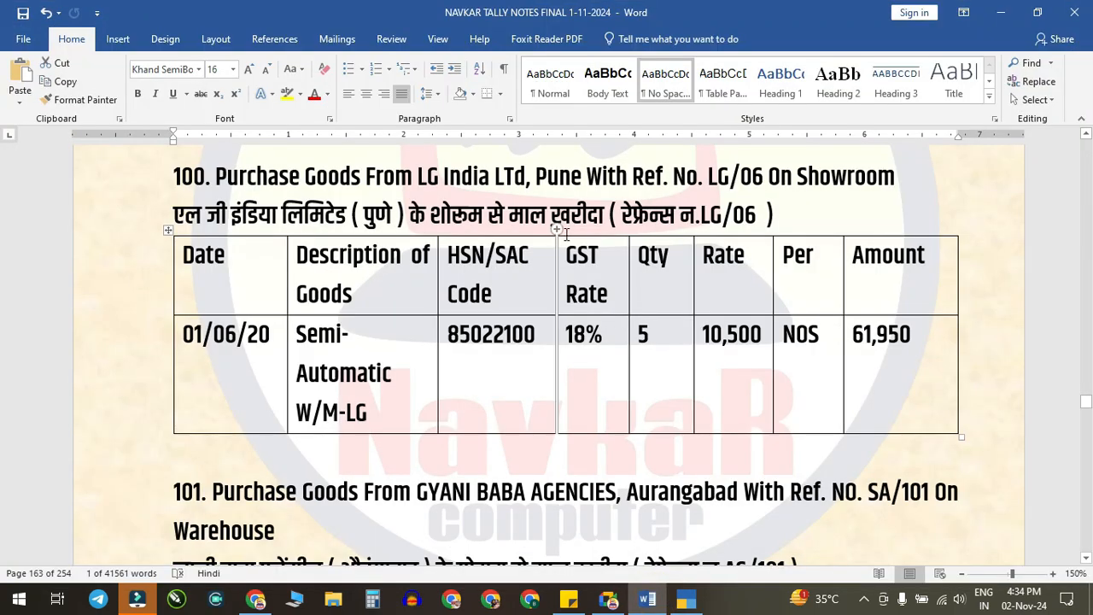
{"action": "left_click", "coordinate": [687, 597]}
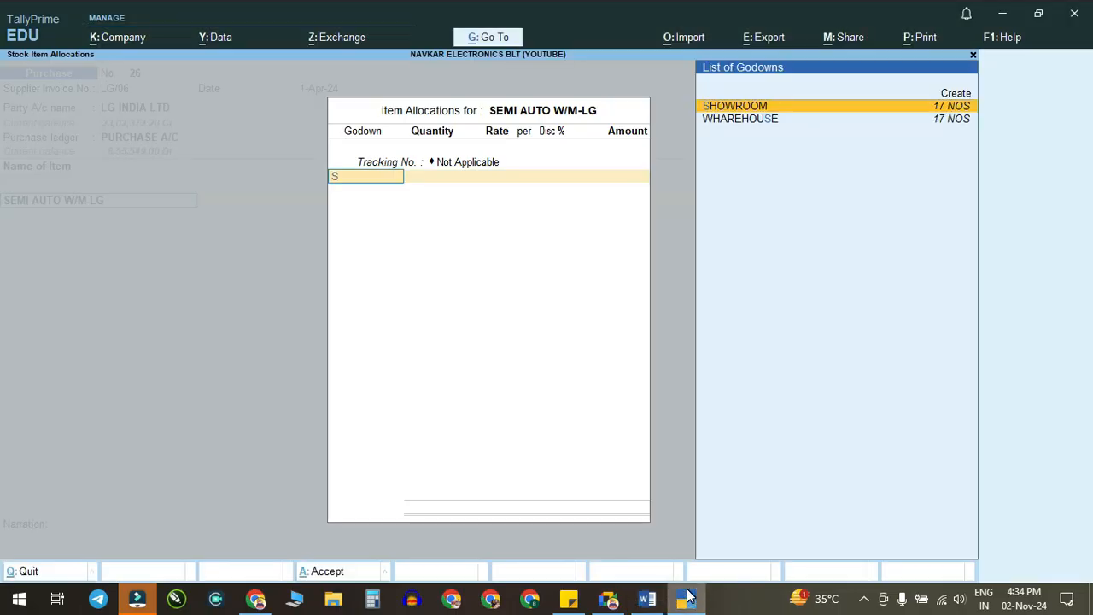
{"action": "key", "text": "Return"}
{"action": "key", "text": "Return"}
{"action": "key", "text": "Return"}
{"action": "key", "text": "Return"}
{"action": "key", "text": "Return"}
{"action": "key", "text": "Return"}
{"action": "key", "text": "Return"}
{"action": "key", "text": "Return"}
{"action": "key", "text": "Return"}
Step: Add the CGST and SGST ledgers to the LG purchase and accept the voucher with GST/e-Way Bill details set to Yes
{"action": "type", "text": "CG"}
{"action": "key", "text": "Return"}
{"action": "type", "text": "SG"}
{"action": "key", "text": "Return"}
{"action": "key", "text": "Return"}
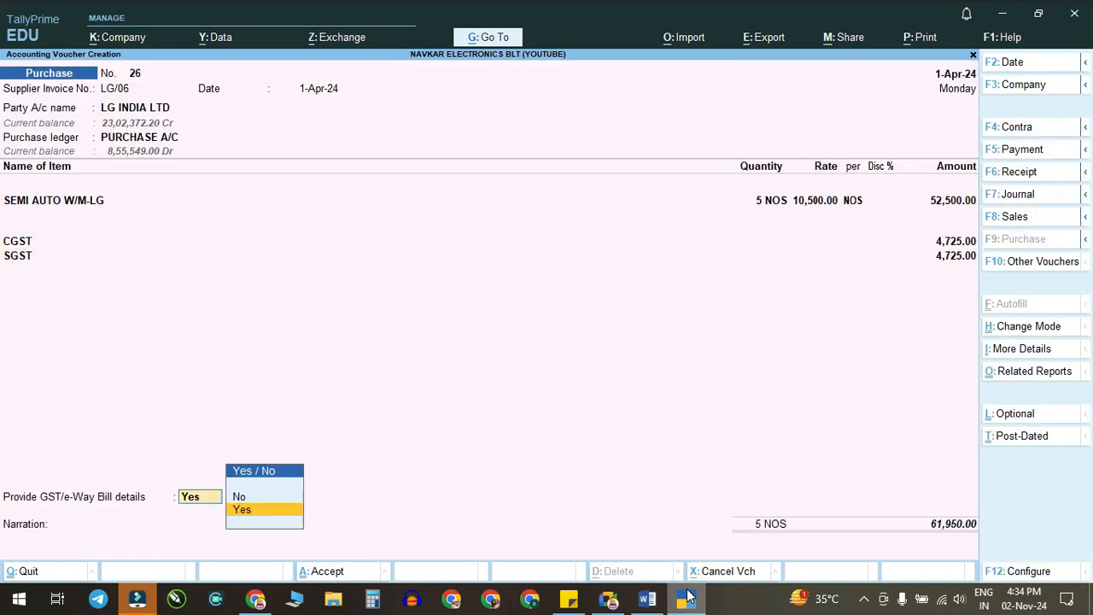
{"action": "key", "text": "Return"}
{"action": "key", "text": "Return"}
{"action": "key", "text": "Return"}
{"action": "key", "text": "ctrl+a"}
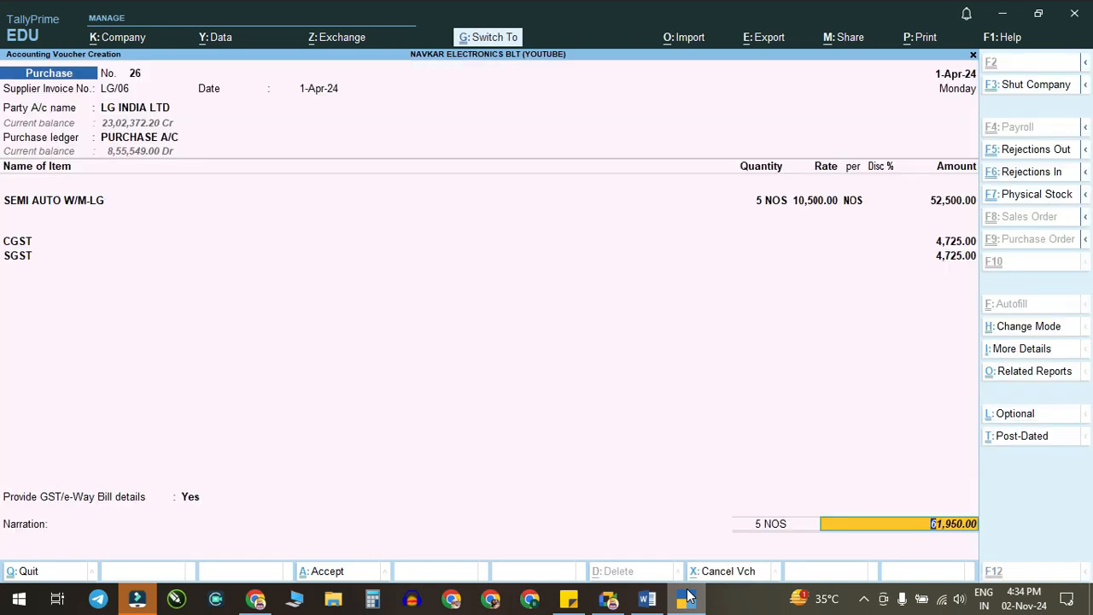
{"action": "mouse_move", "coordinate": [648, 600]}
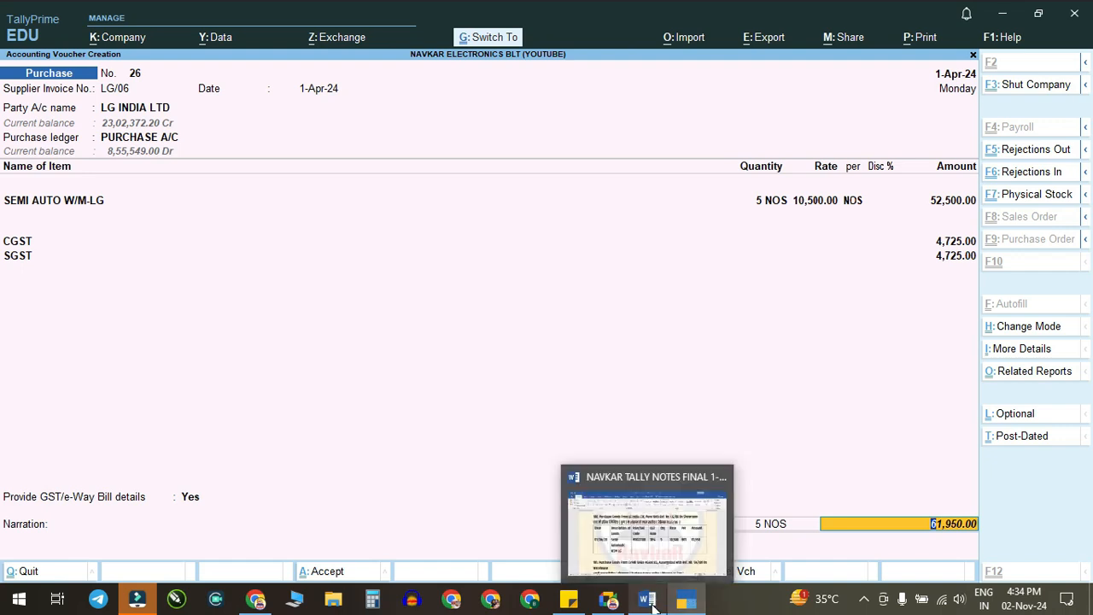
{"action": "key", "text": "ctrl+a"}
Step: Look up purchase 101 in the Word notes and fill the new voucher header with invoice AS/101, party GYANI BABA AGENCIES and PURCHASE A/C
{"action": "left_click", "coordinate": [649, 600]}
{"action": "scroll", "coordinate": [404, 304], "scroll_direction": "down", "scroll_amount": 5}
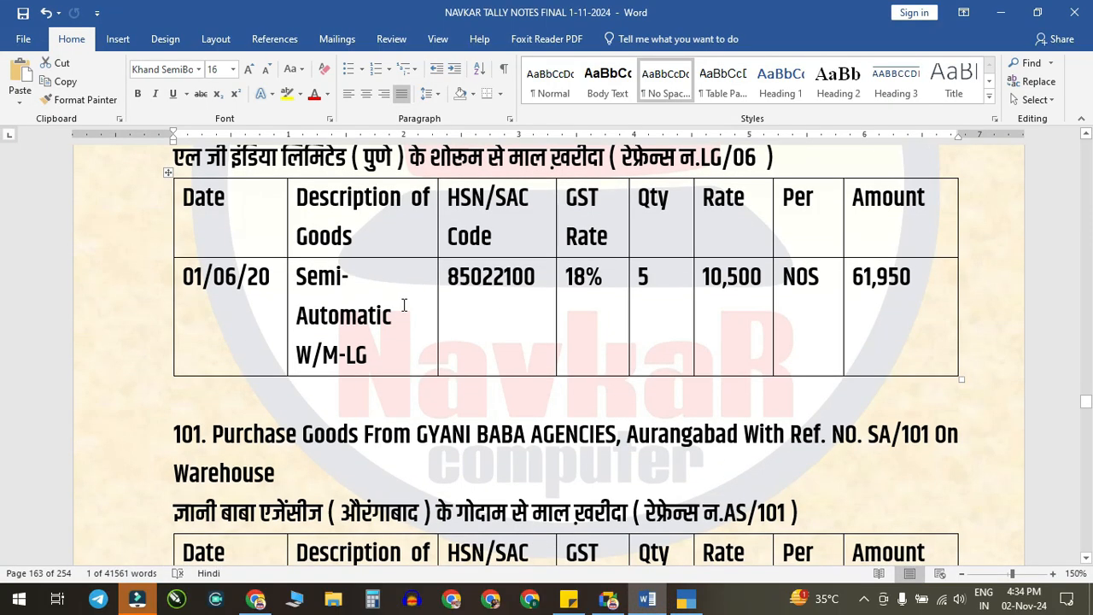
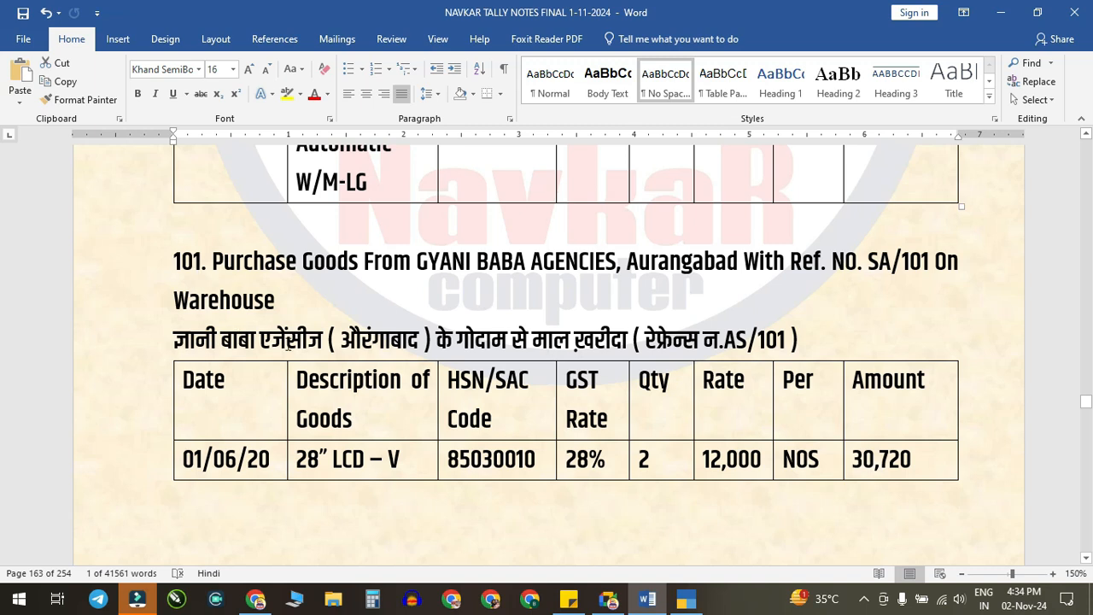
{"action": "scroll", "coordinate": [300, 357], "scroll_direction": "down", "scroll_amount": 4}
{"action": "scroll", "coordinate": [361, 296], "scroll_direction": "up", "scroll_amount": 3}
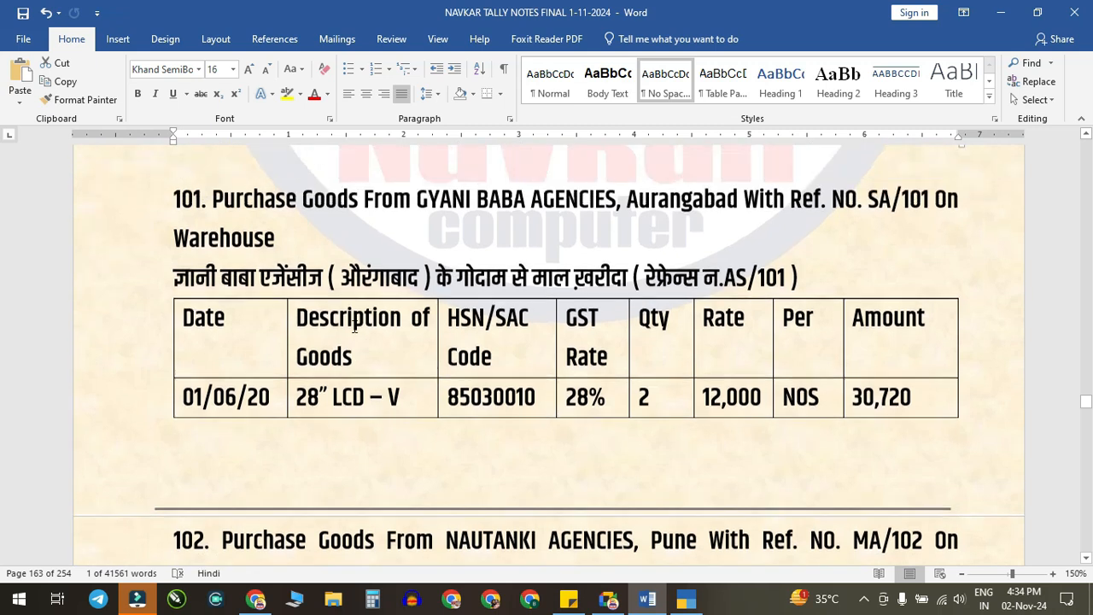
{"action": "scroll", "coordinate": [512, 259], "scroll_direction": "down", "scroll_amount": 1}
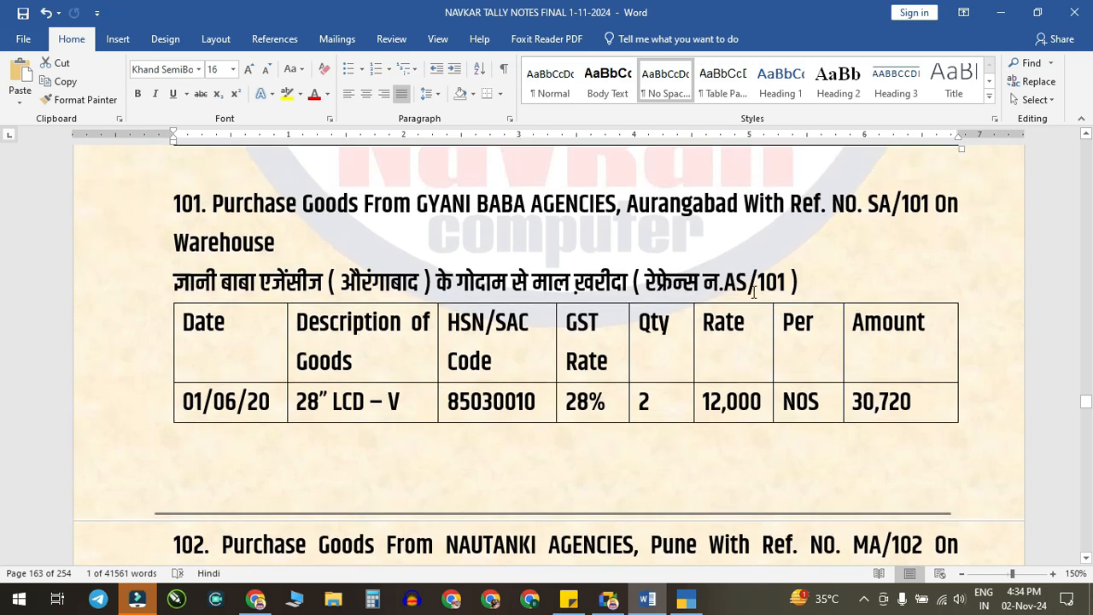
{"action": "left_click", "coordinate": [685, 599]}
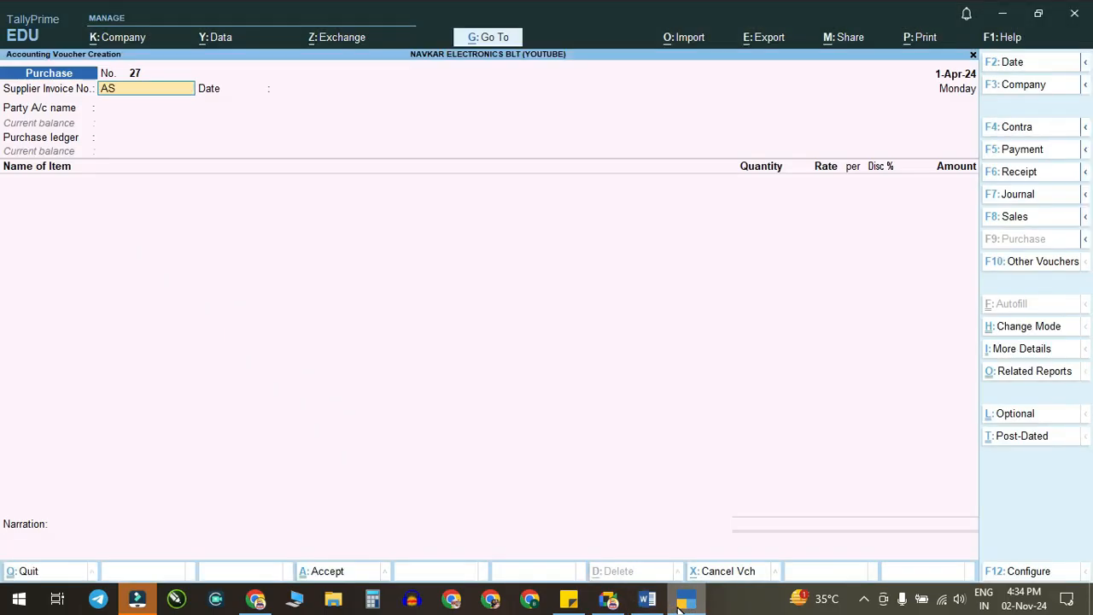
{"action": "key", "text": "Return"}
{"action": "key", "text": "Return"}
{"action": "type", "text": "gy"}
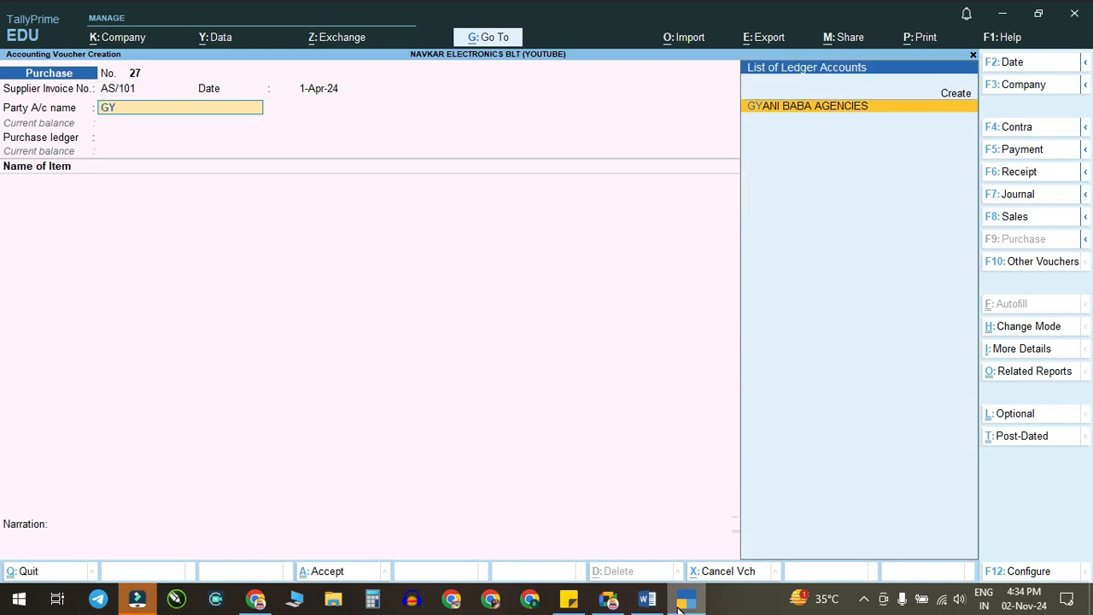
{"action": "key", "text": "Return"}
{"action": "key", "text": "ctrl+a"}
{"action": "key", "text": "ctrl+a"}
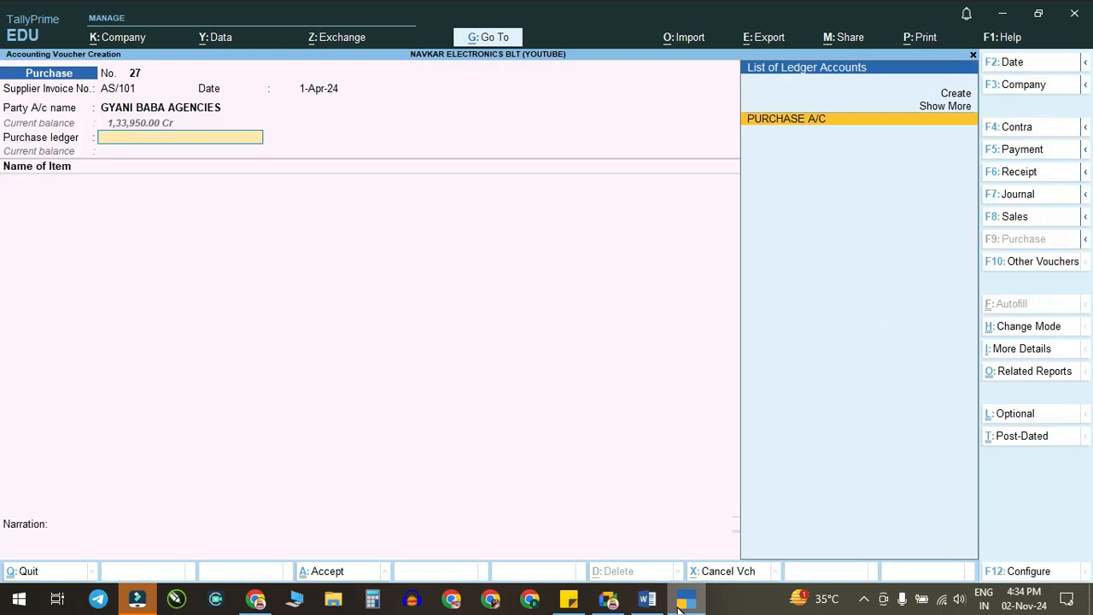
{"action": "key", "text": "Return"}
Step: Check the goods in the Word notes and add stock item 28" LCD-V with tracking number Not Applicable
{"action": "left_click", "coordinate": [648, 599]}
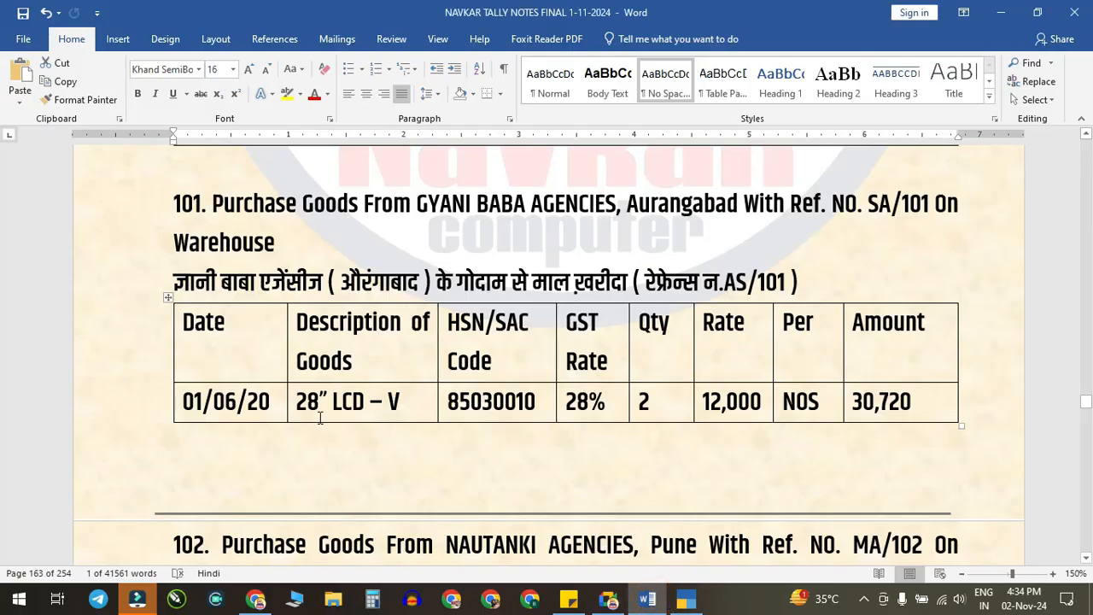
{"action": "left_click", "coordinate": [683, 602]}
{"action": "type", "text": "28"}
{"action": "key", "text": "Return"}
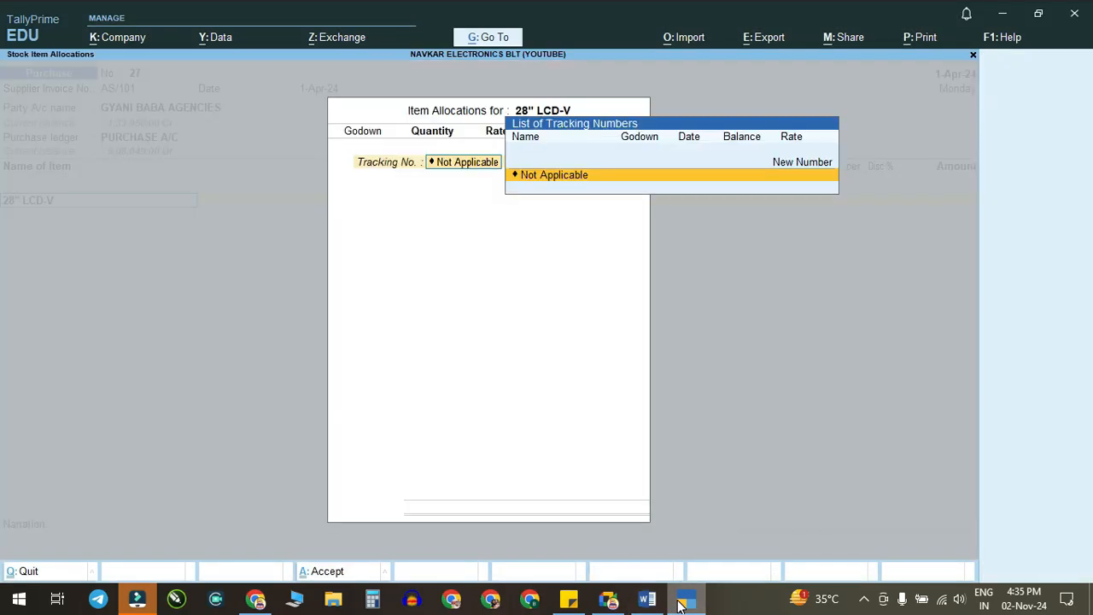
{"action": "key", "text": "Return"}
Step: Check the godown and quantity in the Word notes and allocate 2 NOS of 28" LCD-V at a rate of 12,000
{"action": "left_click", "coordinate": [648, 603]}
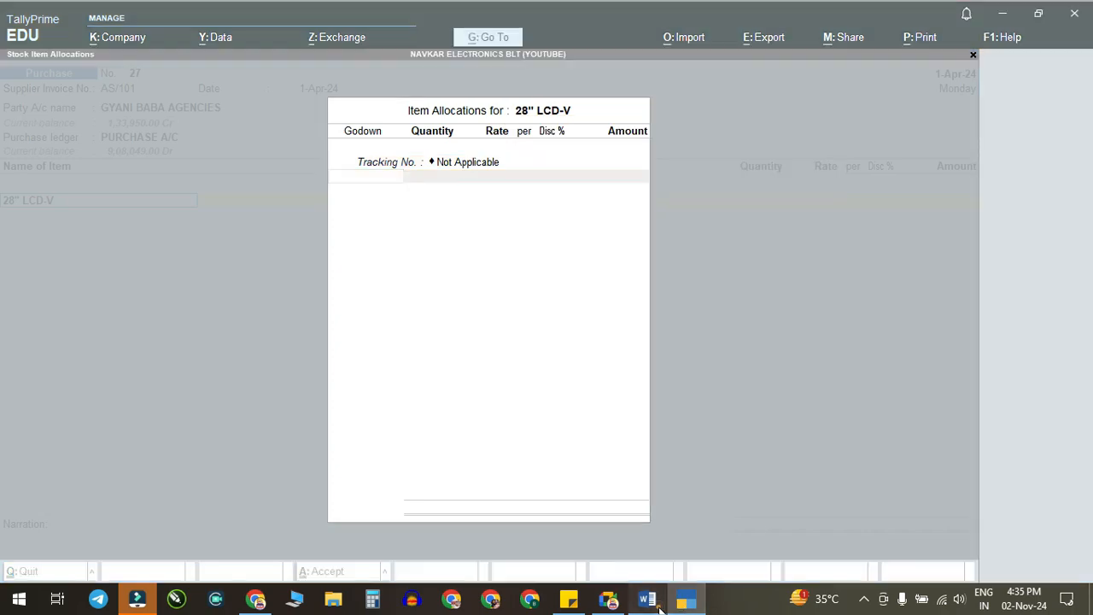
{"action": "left_click", "coordinate": [650, 603]}
{"action": "key", "text": "Return"}
{"action": "left_click", "coordinate": [649, 602]}
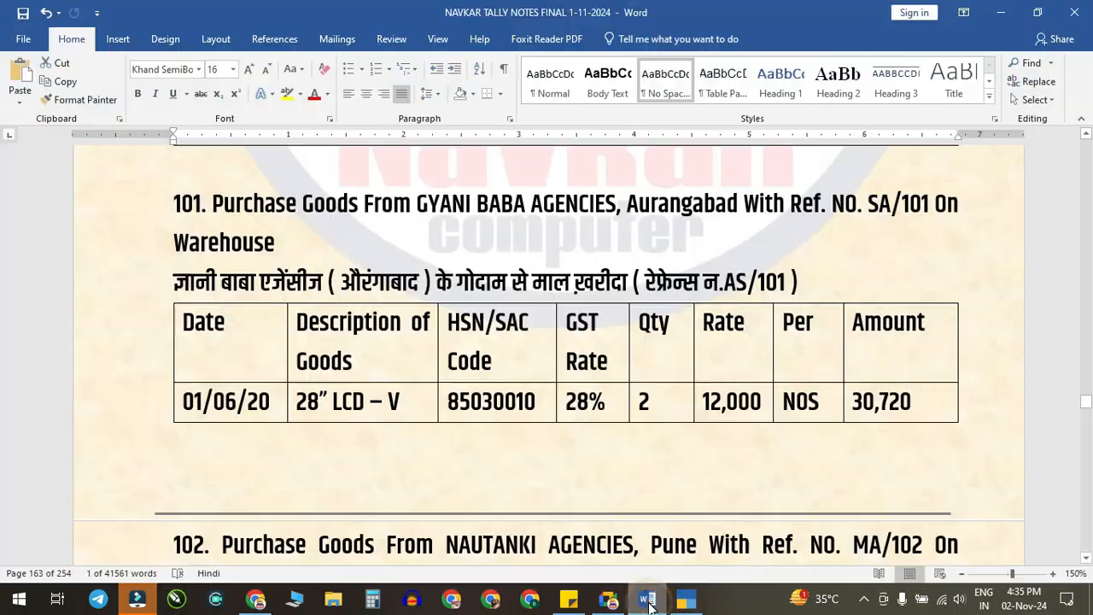
{"action": "left_click", "coordinate": [648, 602]}
{"action": "type", "text": "2"}
{"action": "key", "text": "Return"}
{"action": "key", "text": "Return"}
{"action": "key", "text": "Return"}
{"action": "key", "text": "Return"}
{"action": "key", "text": "Return"}
{"action": "key", "text": "Return"}
{"action": "key", "text": "Return"}
Step: Add the CGST and SGST ledgers to the GYANI BABA AGENCIES purchase and accept the voucher
{"action": "type", "text": "CG"}
{"action": "key", "text": "Return"}
{"action": "key", "text": "Return"}
{"action": "type", "text": "SG"}
{"action": "key", "text": "Return"}
{"action": "key", "text": "Return"}
{"action": "key", "text": "Return"}
{"action": "key", "text": "Return"}
{"action": "key", "text": "Return"}
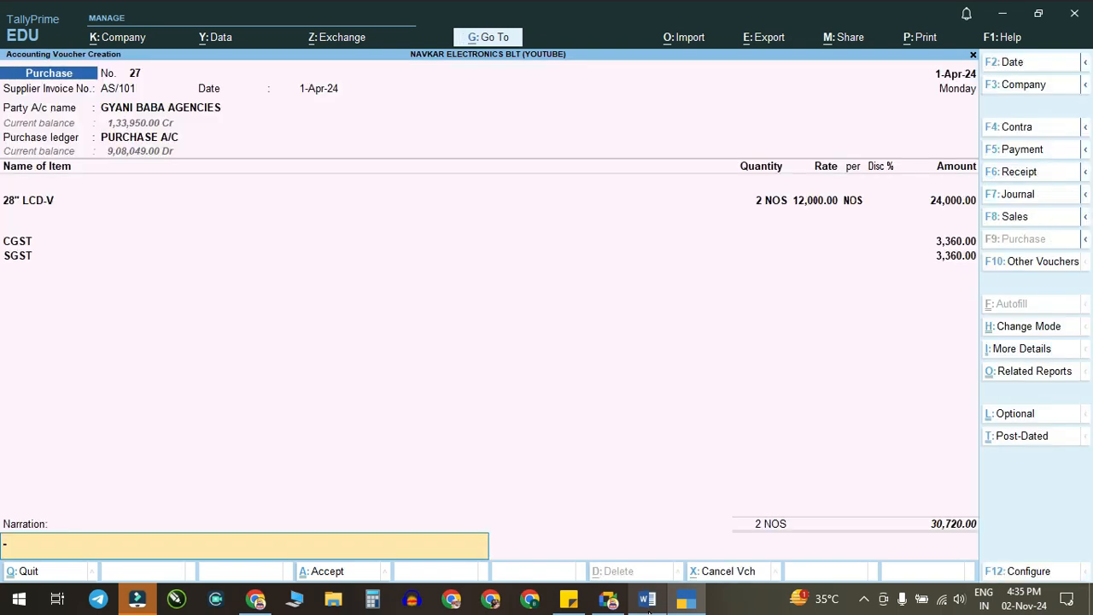
{"action": "key", "text": "ctrl"}
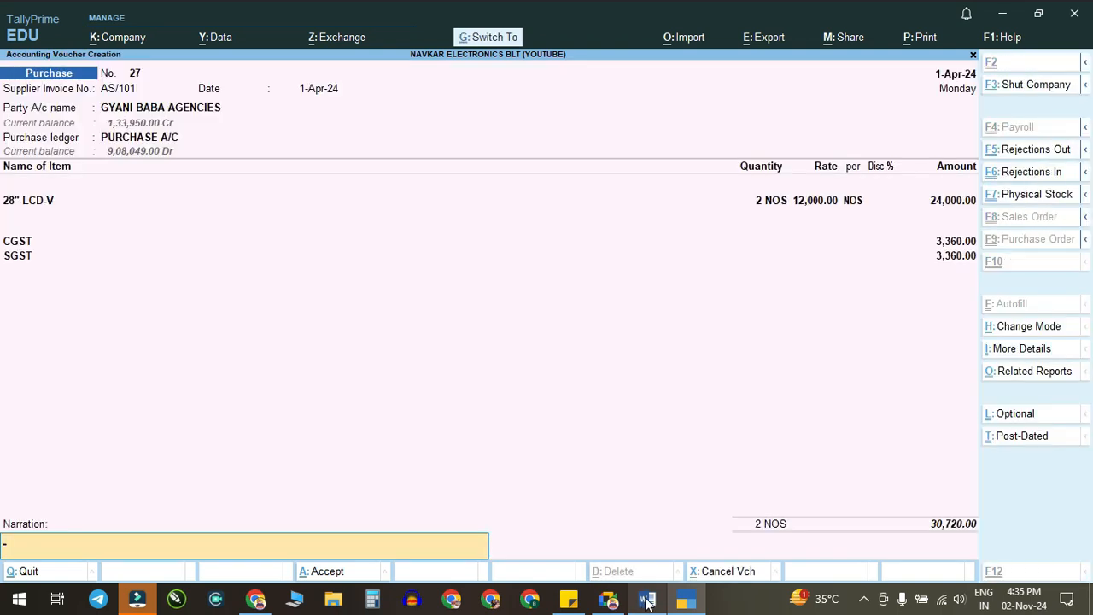
{"action": "key", "text": "ctrl+a"}
Step: Look up purchase 102 in the Word notes and fill the new voucher header with invoice MA/102, party NAUTANKI AGENCIES and PURCHASE A/C
{"action": "left_click", "coordinate": [647, 600]}
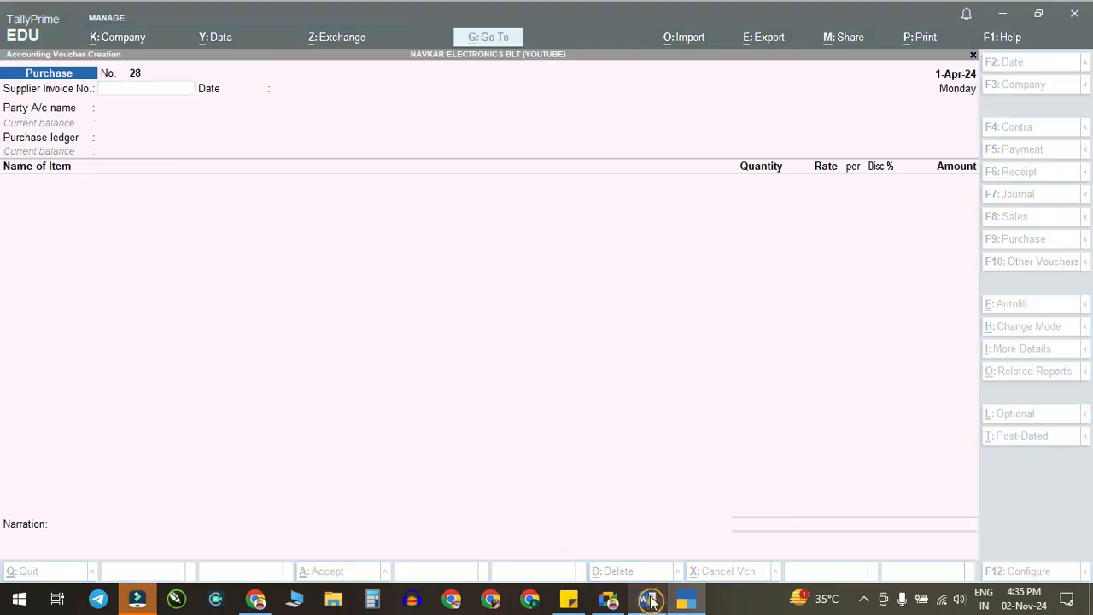
{"action": "scroll", "coordinate": [427, 310], "scroll_direction": "down", "scroll_amount": 4}
{"action": "scroll", "coordinate": [294, 331], "scroll_direction": "down", "scroll_amount": 3}
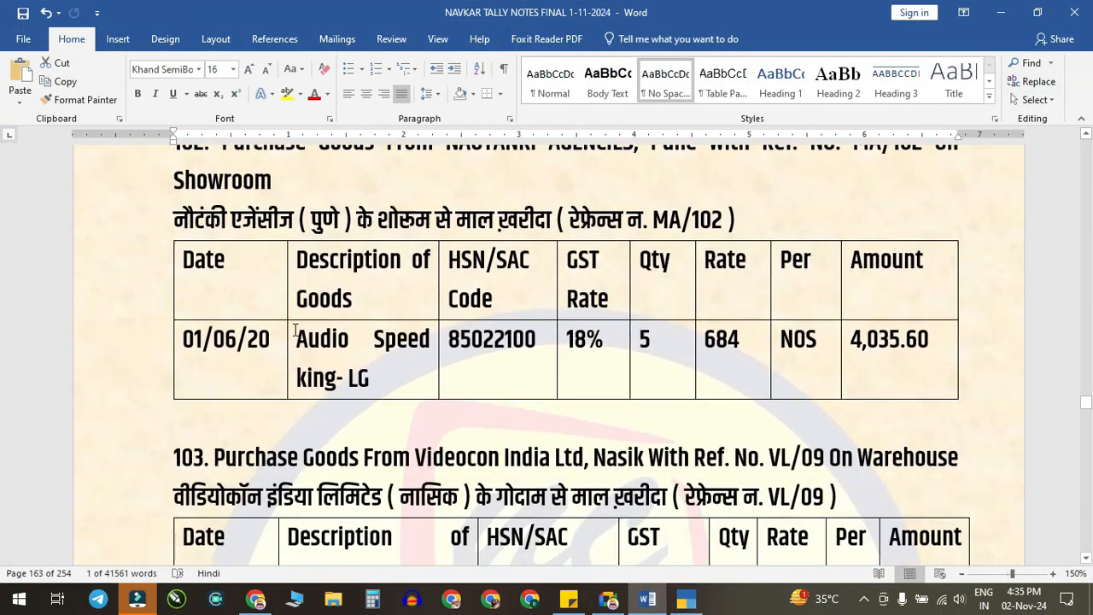
{"action": "scroll", "coordinate": [371, 271], "scroll_direction": "up", "scroll_amount": 1}
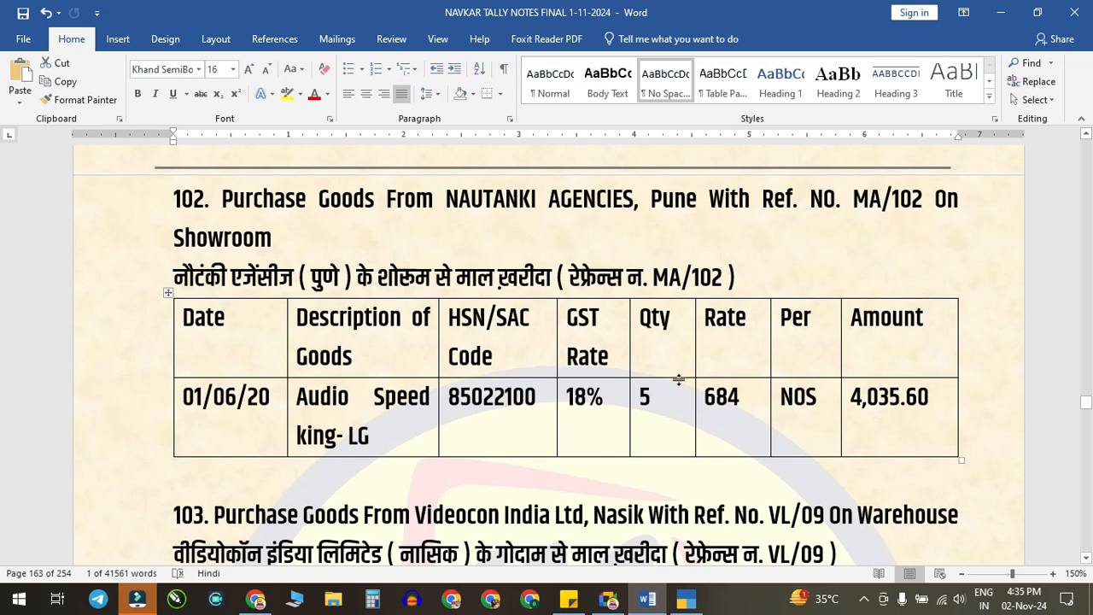
{"action": "left_click", "coordinate": [688, 601]}
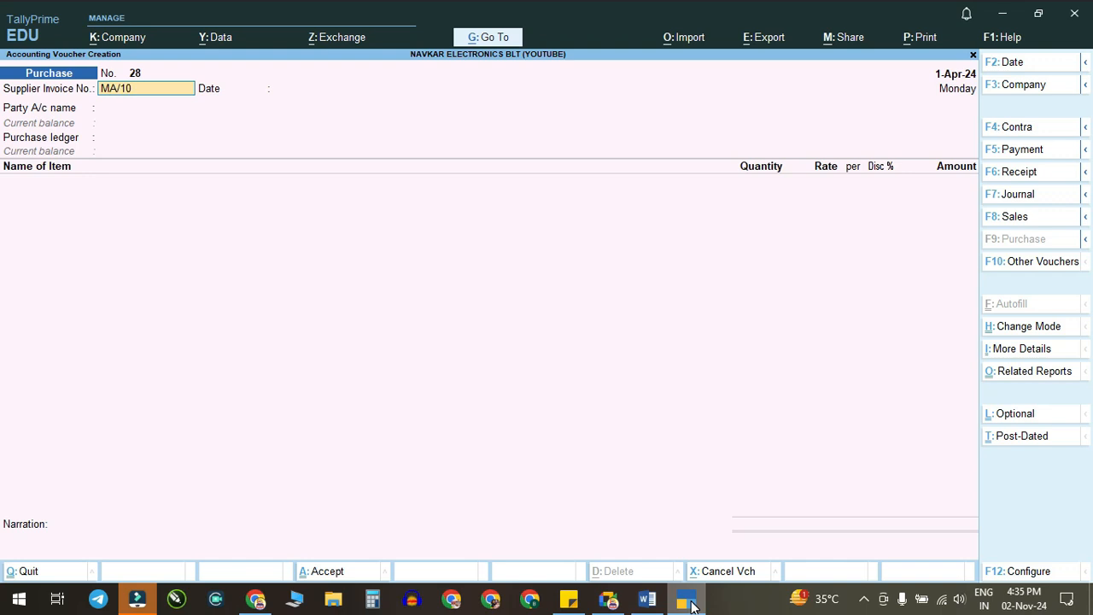
{"action": "key", "text": "Return"}
{"action": "key", "text": "Return"}
{"action": "type", "text": "nau"}
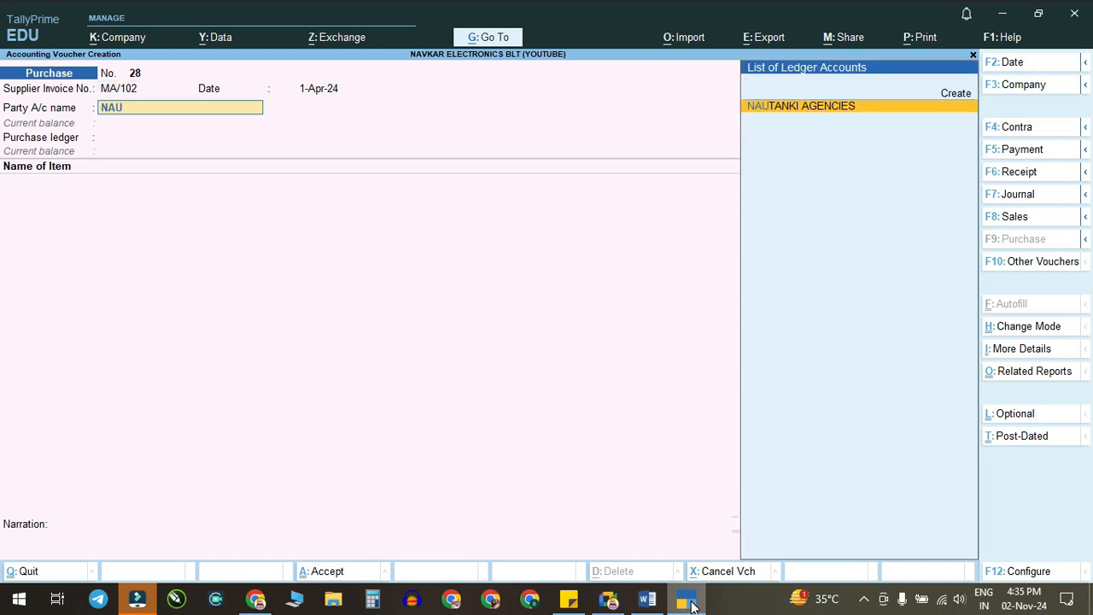
{"action": "key", "text": "Return"}
{"action": "key", "text": "ctrl+a"}
{"action": "key", "text": "ctrl+a"}
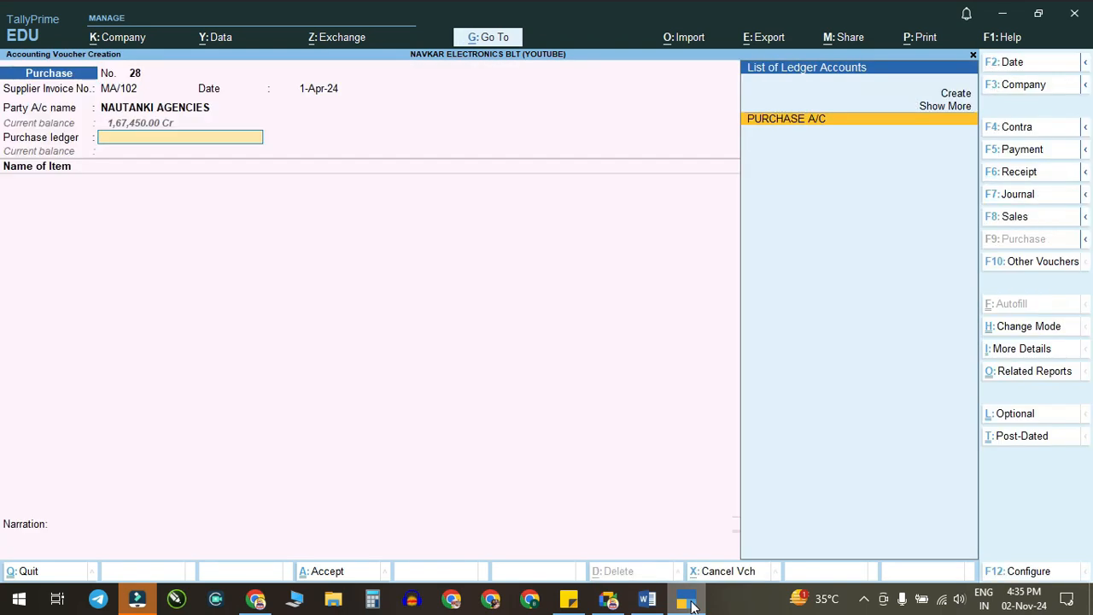
{"action": "key", "text": "Return"}
Step: Check the goods in the Word notes and add stock item AUDIO SPEED KING-LG with tracking number Not Applicable
{"action": "left_click", "coordinate": [647, 600]}
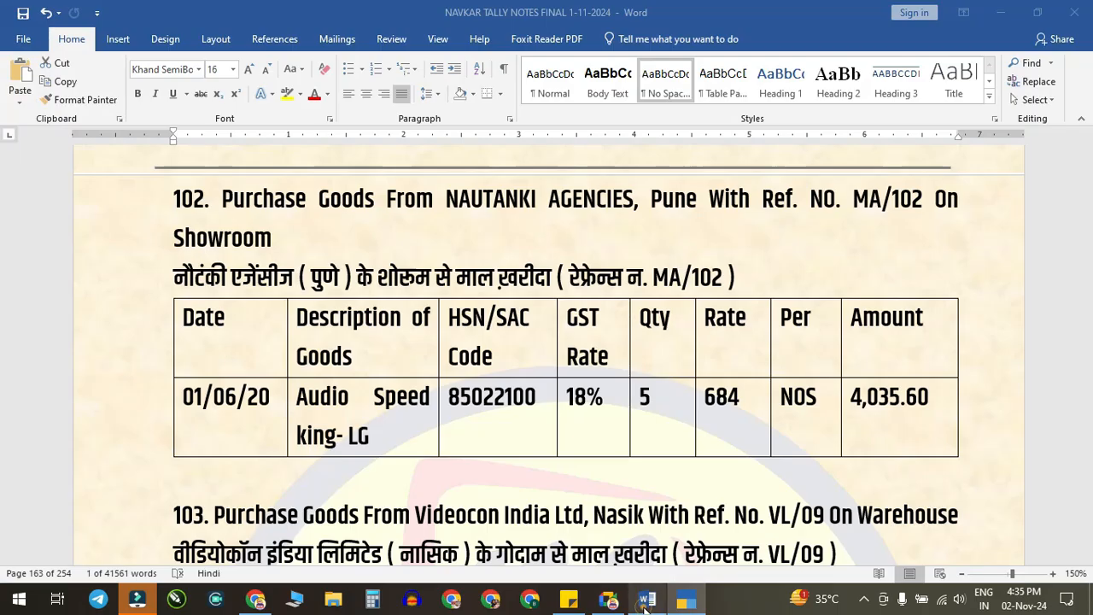
{"action": "left_click", "coordinate": [646, 601]}
{"action": "type", "text": "A"}
{"action": "key", "text": "Down"}
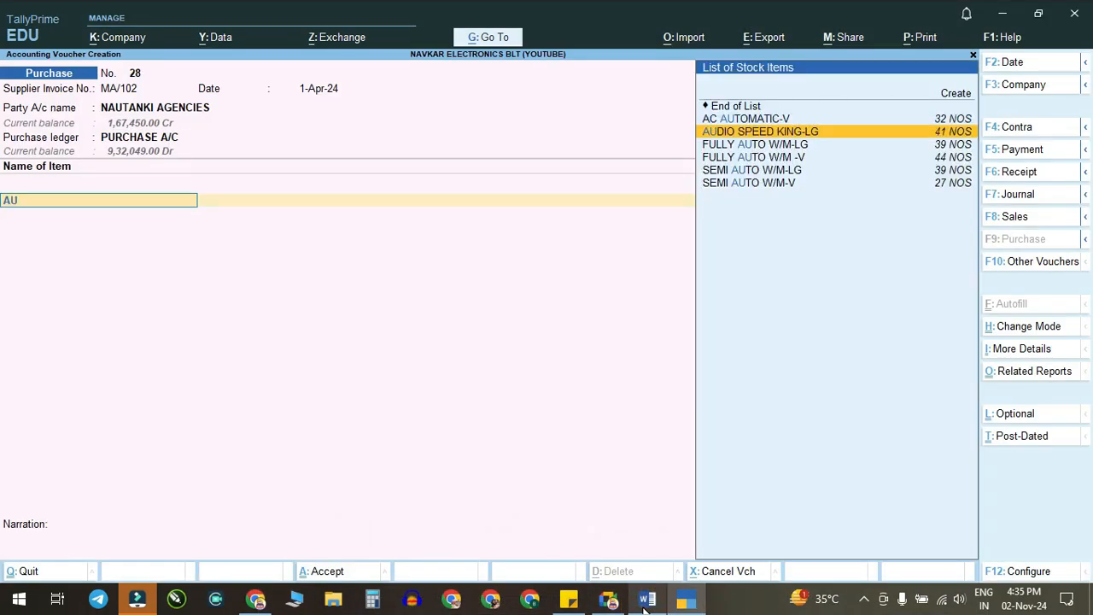
{"action": "key", "text": "Return"}
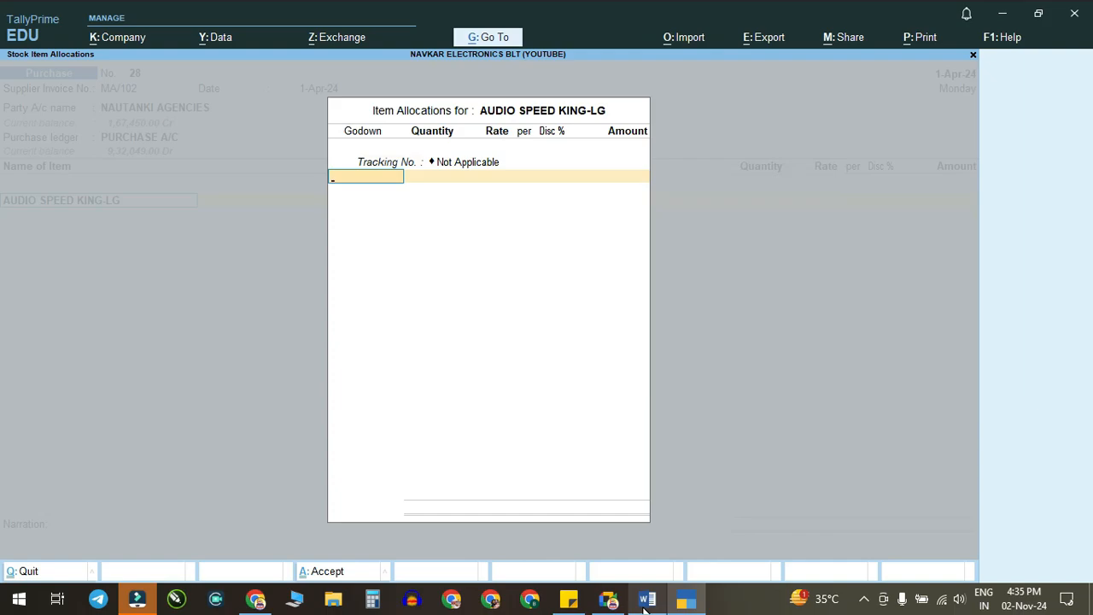
Step: Check the godown and quantity in the Word notes and allocate 5 NOS of AUDIO SPEED KING-LG to SHOWROOM at a rate of 684
{"action": "left_click", "coordinate": [639, 608]}
{"action": "left_click", "coordinate": [636, 608]}
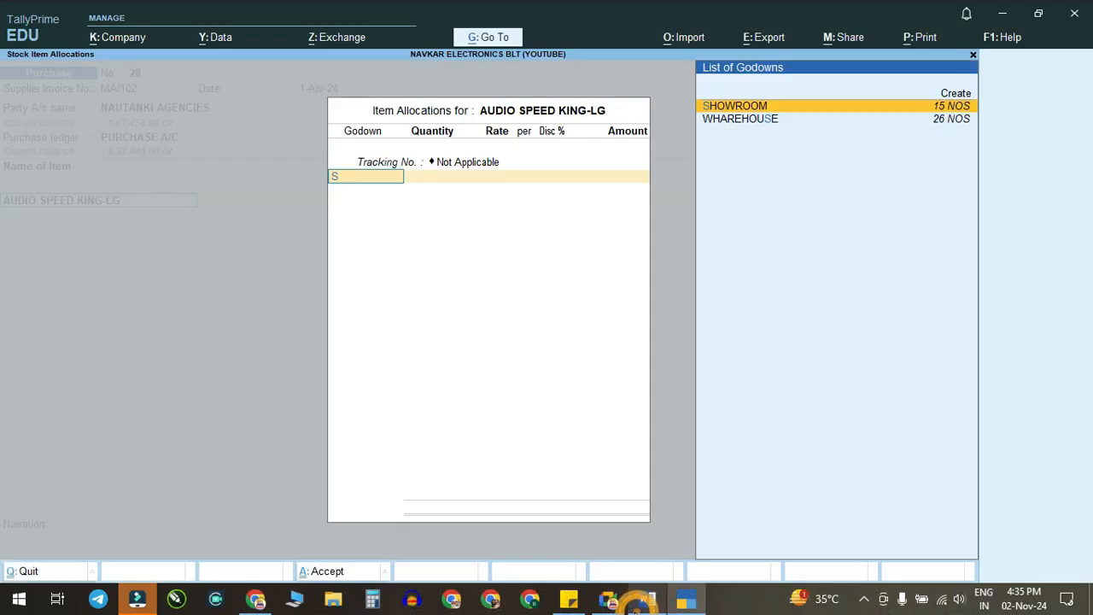
{"action": "key", "text": "Return"}
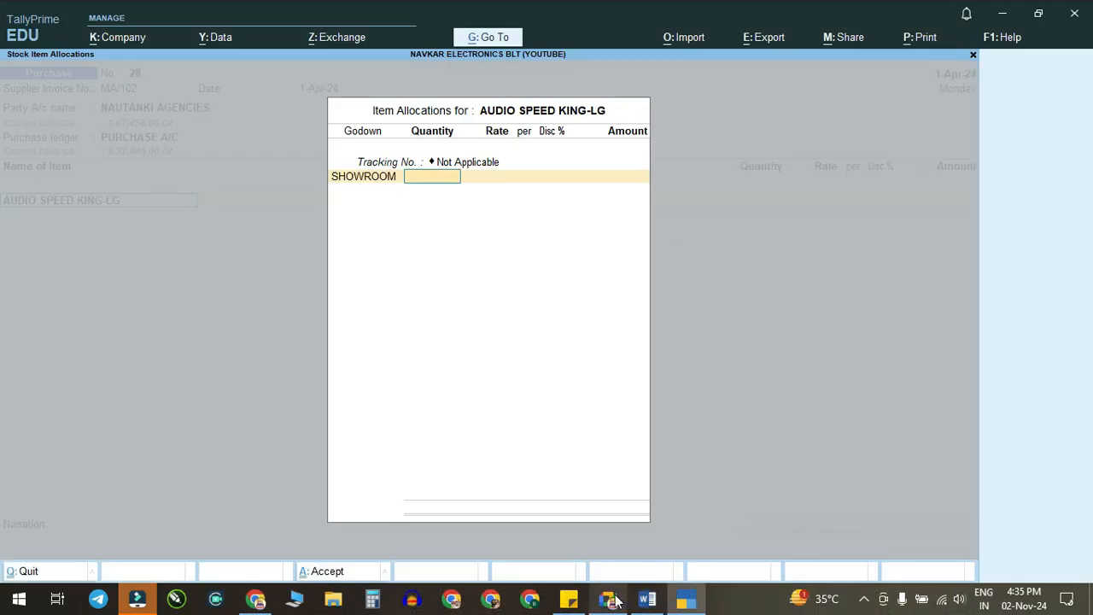
{"action": "left_click", "coordinate": [646, 602]}
{"action": "left_click", "coordinate": [646, 602]}
{"action": "type", "text": "5"}
{"action": "key", "text": "Return"}
{"action": "key", "text": "Return"}
{"action": "key", "text": "Return"}
{"action": "key", "text": "Return"}
{"action": "key", "text": "Return"}
{"action": "key", "text": "Return"}
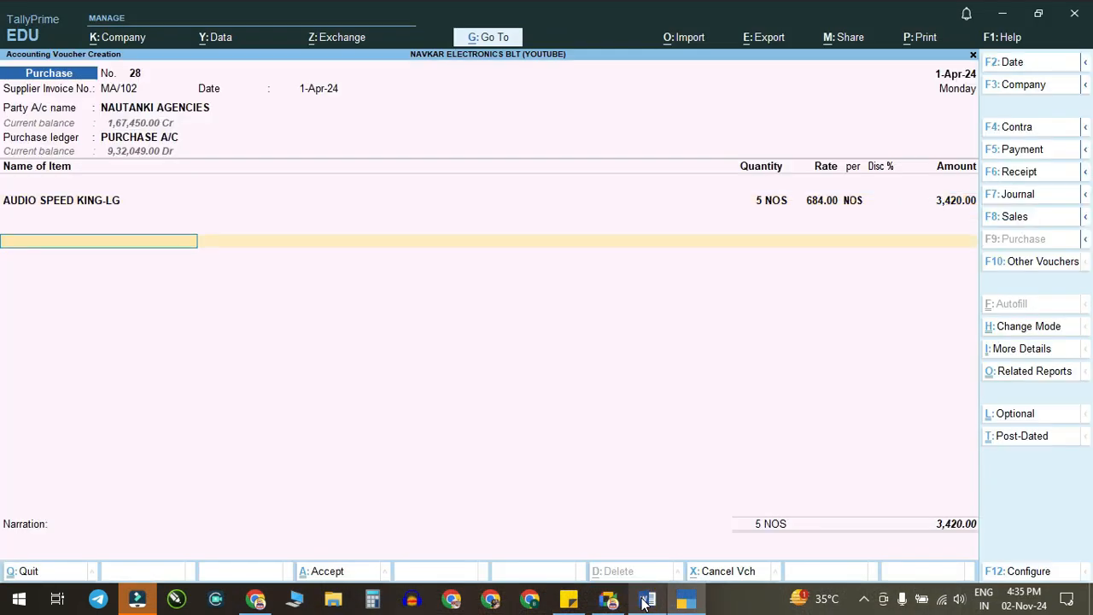
Step: Add the CGST and SGST ledgers to the NAUTANKI AGENCIES purchase and accept the voucher
{"action": "type", "text": "CG"}
{"action": "key", "text": "Return"}
{"action": "key", "text": "Return"}
{"action": "type", "text": "SG"}
{"action": "key", "text": "Return"}
{"action": "key", "text": "Return"}
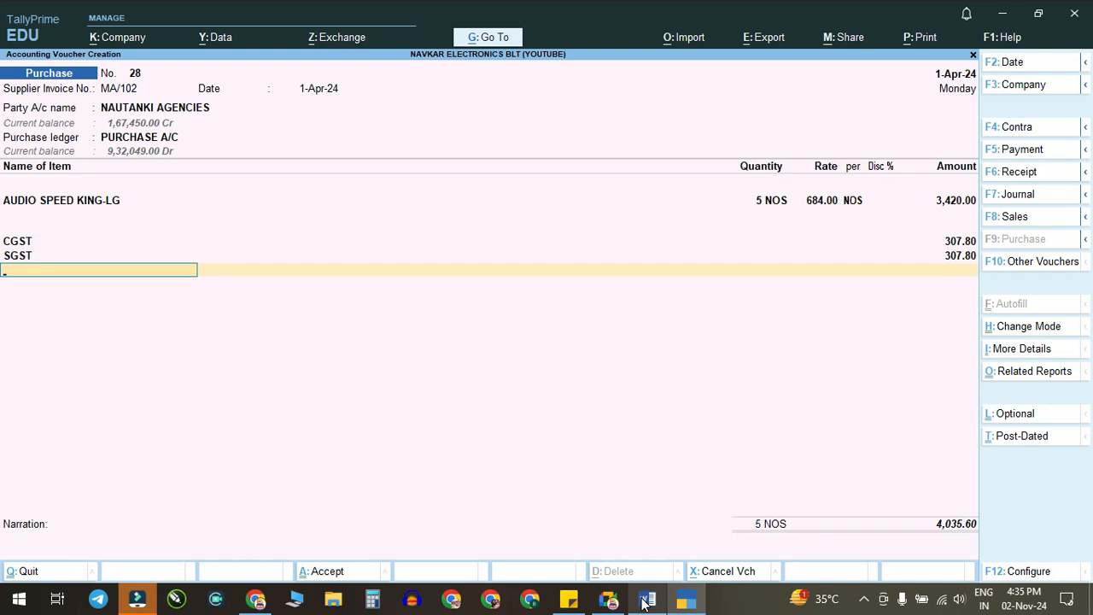
{"action": "key", "text": "Return"}
{"action": "key", "text": "Return"}
{"action": "key", "text": "Return"}
{"action": "key", "text": "Return"}
{"action": "key", "text": "Return"}
{"action": "key", "text": "Return"}
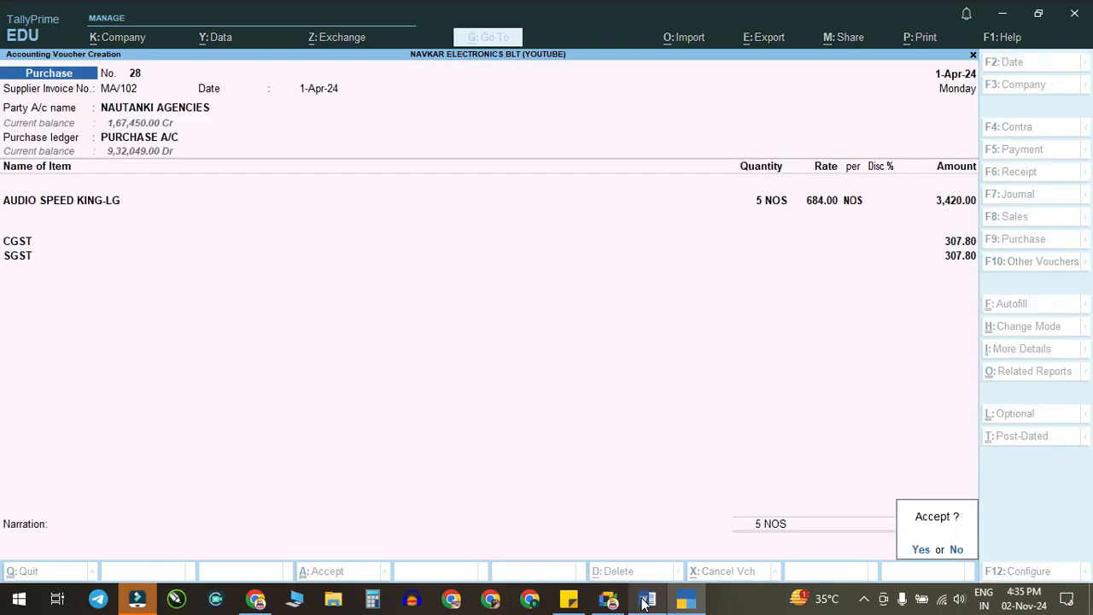
Step: Look up purchase 103 in the Word notes and fill the new voucher header with invoice VL/09, party VIDEOCON INDA LTD and PURCHASE A/C
{"action": "left_click", "coordinate": [645, 602]}
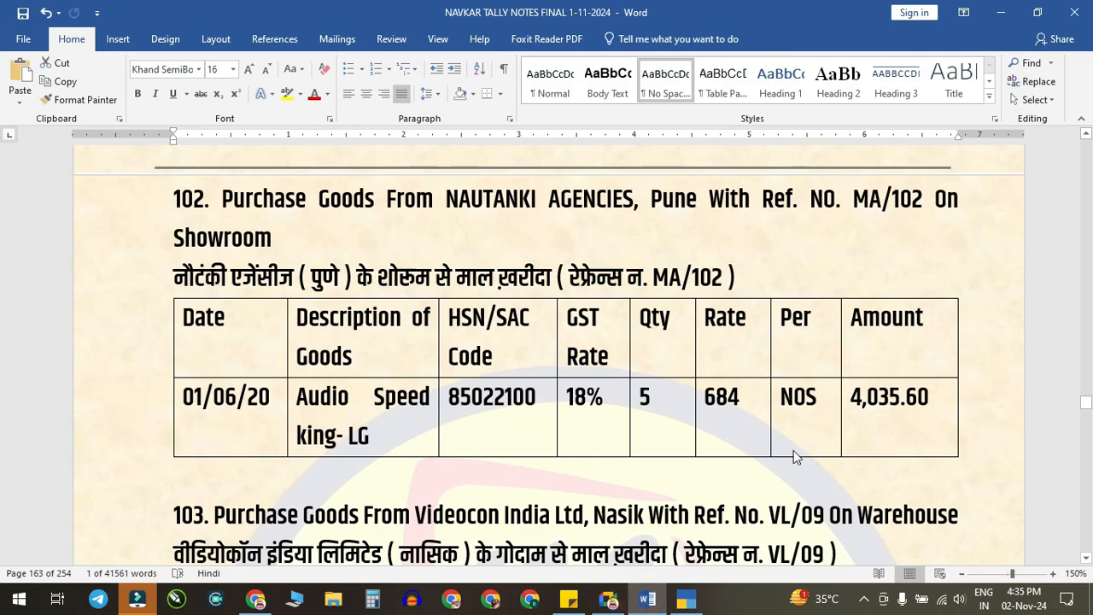
{"action": "scroll", "coordinate": [648, 451], "scroll_direction": "down", "scroll_amount": 3}
{"action": "scroll", "coordinate": [513, 437], "scroll_direction": "down", "scroll_amount": 3}
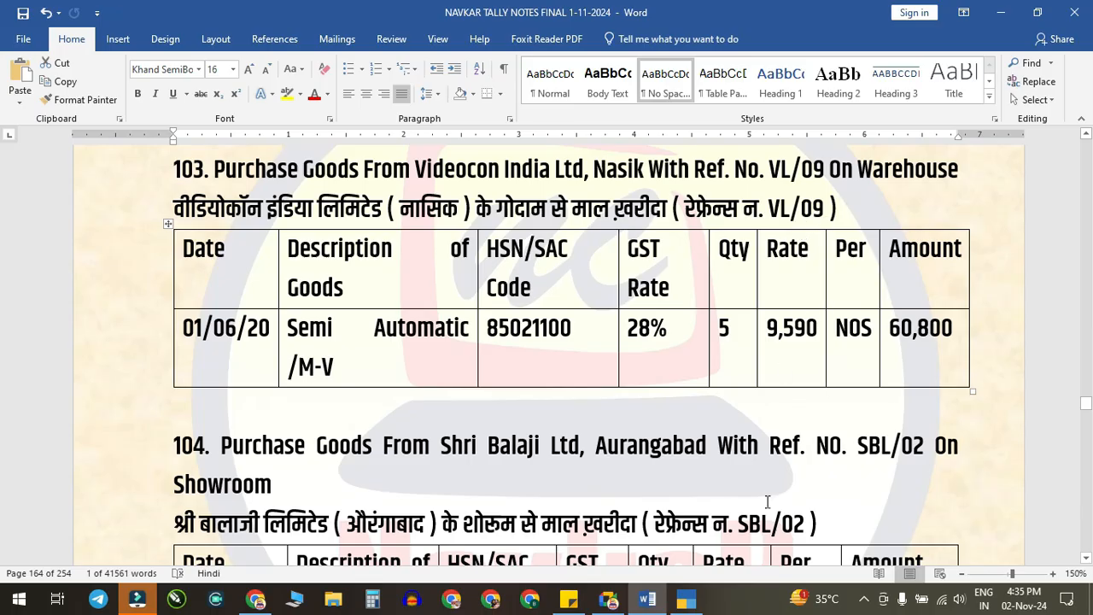
{"action": "left_click", "coordinate": [686, 600]}
{"action": "key", "text": "BackSpace"}
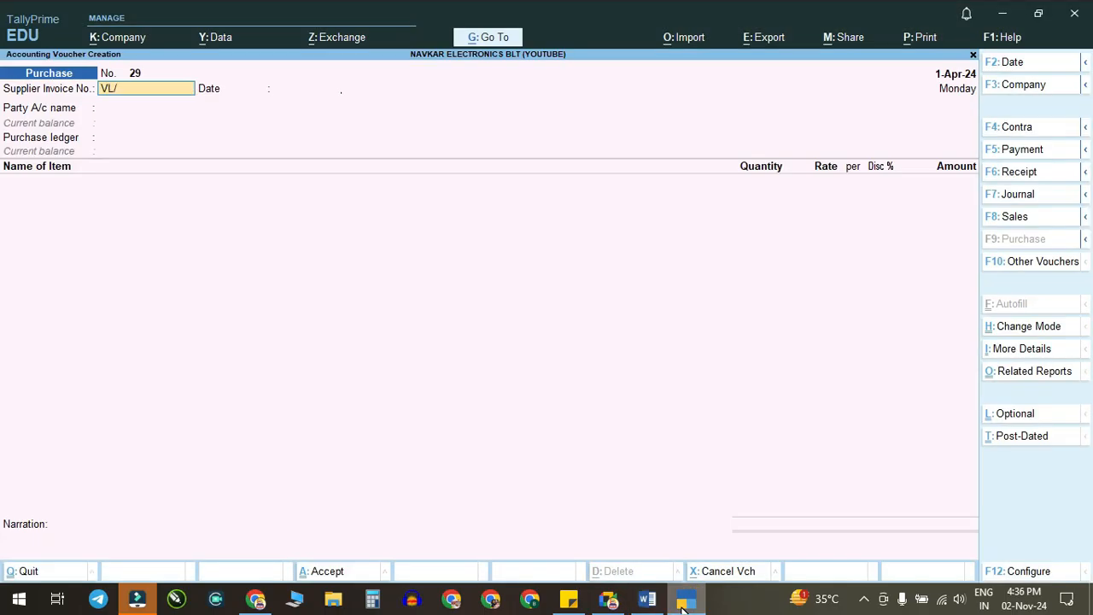
{"action": "key", "text": "Return"}
{"action": "key", "text": "Return"}
{"action": "type", "text": "vid"}
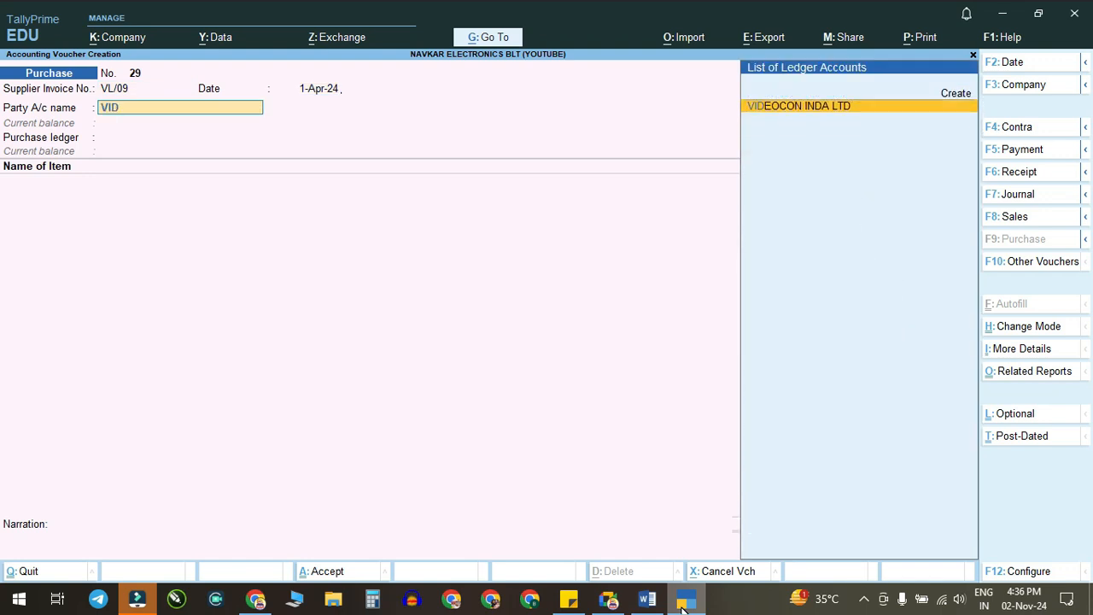
{"action": "key", "text": "Return"}
{"action": "key", "text": "Return"}
{"action": "key", "text": "ctrl+a"}
{"action": "key", "text": "ctrl+a"}
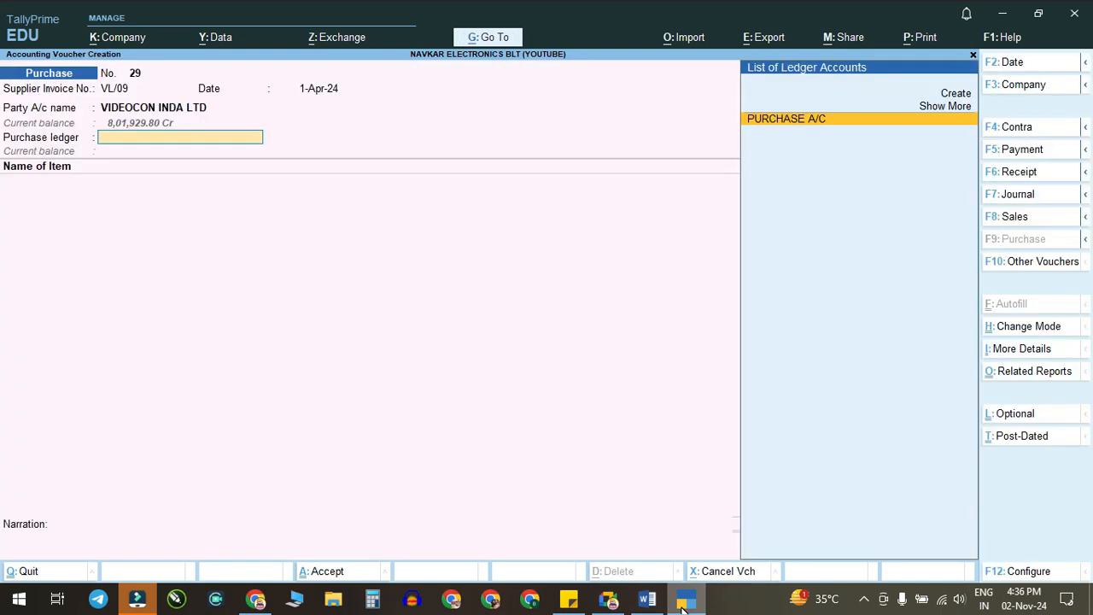
{"action": "key", "text": "Return"}
Step: Check the goods in the Word notes and add stock item SEMI AUTO W/M-V with tracking number Not Applicable
{"action": "left_click", "coordinate": [645, 602]}
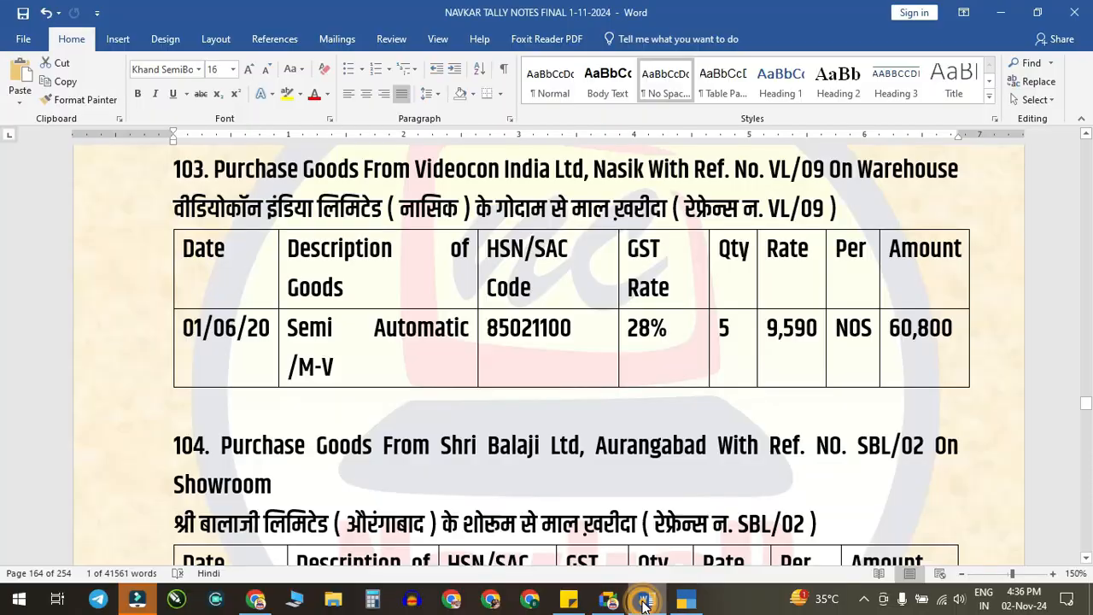
{"action": "left_click", "coordinate": [643, 603]}
{"action": "type", "text": "s m"}
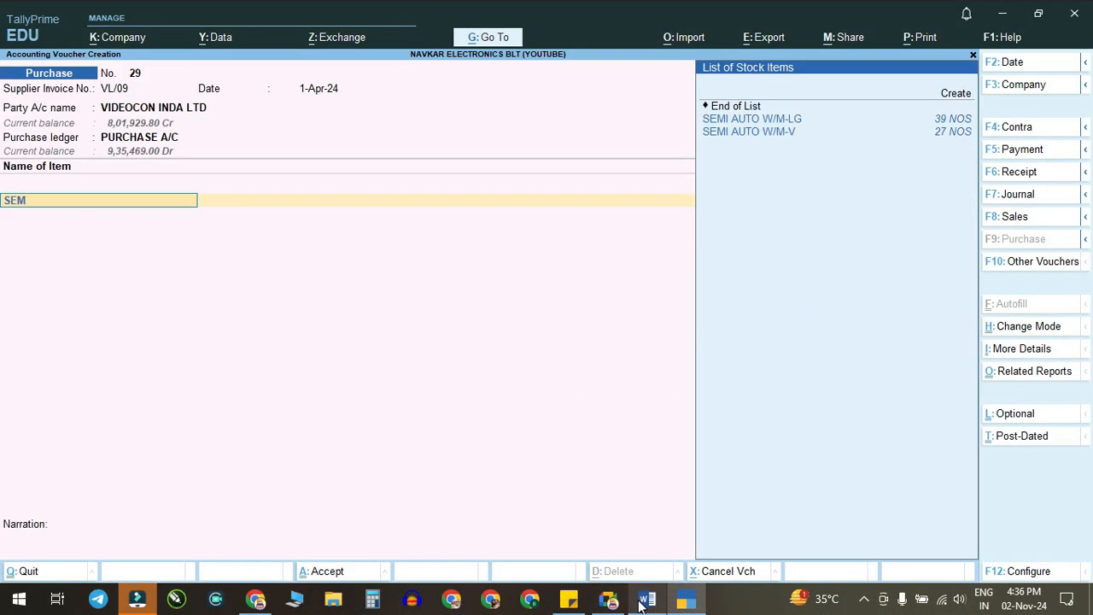
{"action": "key", "text": "Down"}
{"action": "key", "text": "Return"}
{"action": "key", "text": "Return"}
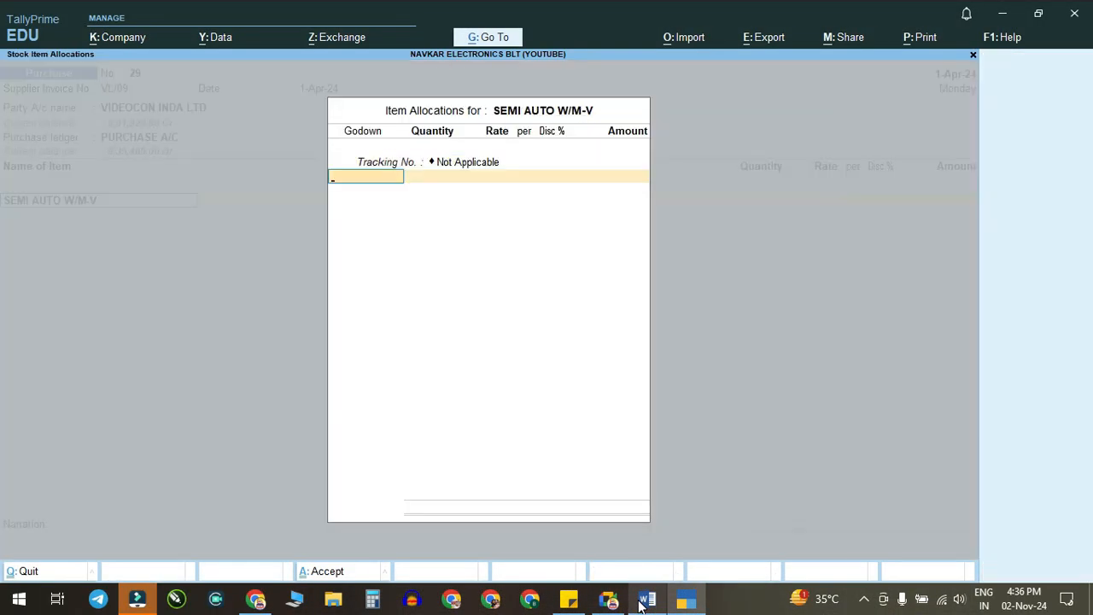
Step: Check the godown and quantity in the Word notes and allocate 5 NOS of SEMI AUTO W/M-V to WHAREHOUSE at a rate of 9,500
{"action": "left_click", "coordinate": [644, 602]}
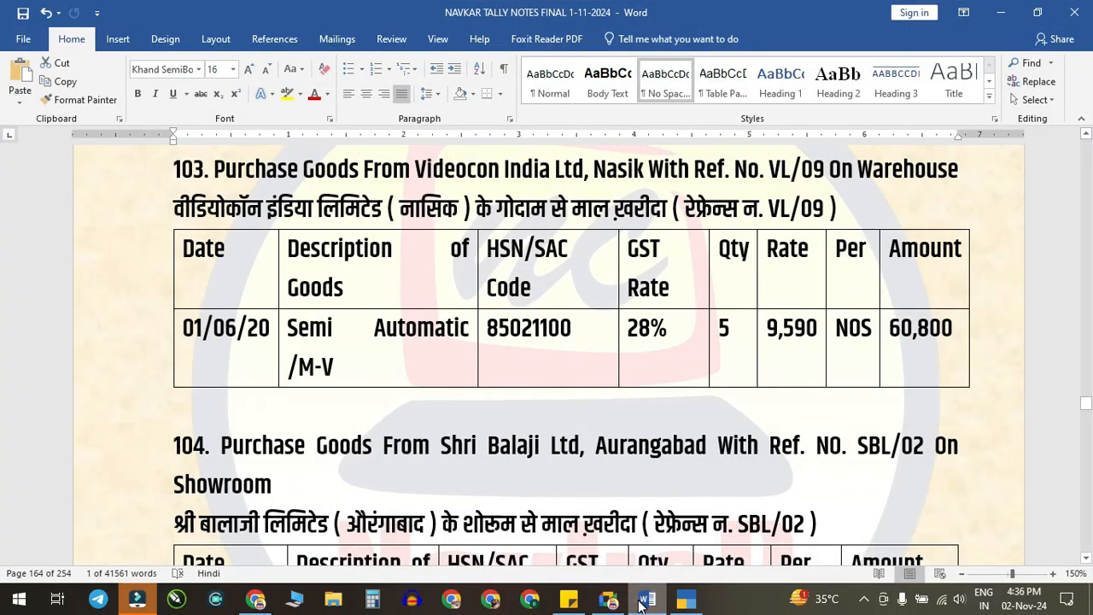
{"action": "left_click", "coordinate": [644, 602]}
{"action": "key", "text": "Return"}
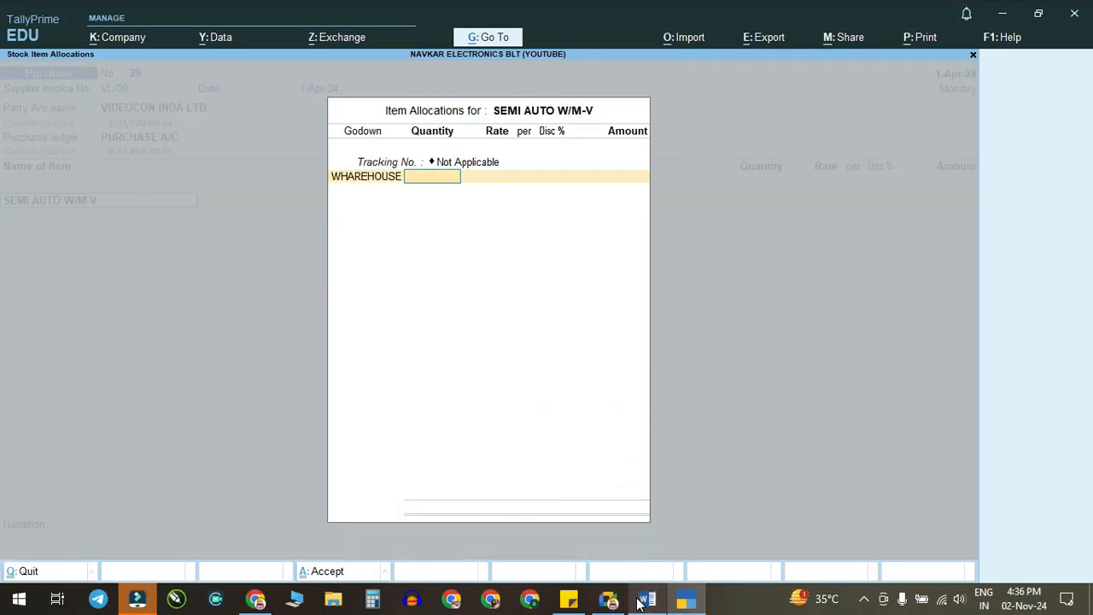
{"action": "left_click", "coordinate": [644, 602]}
{"action": "left_click", "coordinate": [645, 601]}
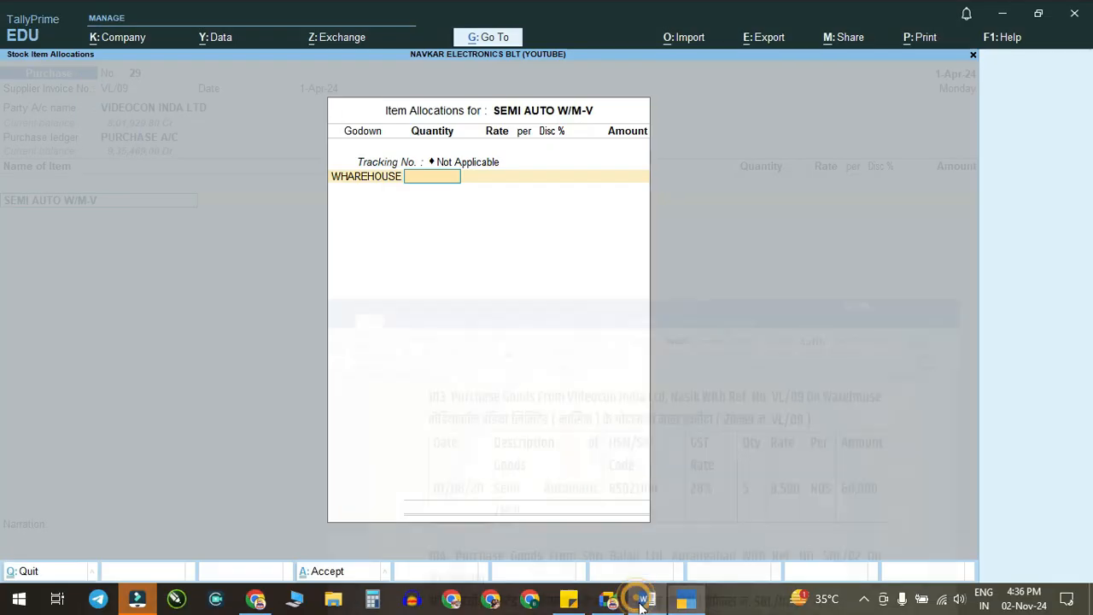
{"action": "type", "text": "5"}
{"action": "key", "text": "Return"}
{"action": "key", "text": "Return"}
{"action": "key", "text": "Return"}
{"action": "key", "text": "Return"}
{"action": "key", "text": "Return"}
{"action": "key", "text": "Return"}
{"action": "key", "text": "Return"}
Step: Add the CGST and SGST ledgers to the VIDEOCON purchase and accept the voucher with GST/e-Way Bill details set to Yes
{"action": "type", "text": "c"}
{"action": "key", "text": "Return"}
{"action": "key", "text": "Return"}
{"action": "type", "text": "sg"}
{"action": "key", "text": "Return"}
{"action": "key", "text": "Return"}
{"action": "key", "text": "Return"}
{"action": "key", "text": "Return"}
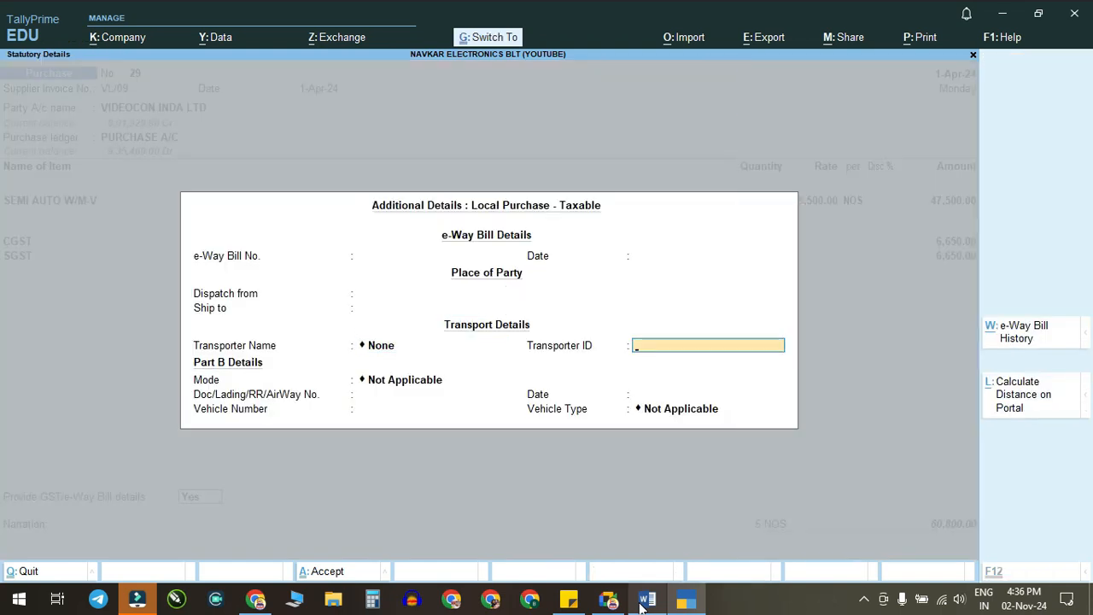
{"action": "key", "text": "ctrl+a"}
{"action": "key", "text": "ctrl"}
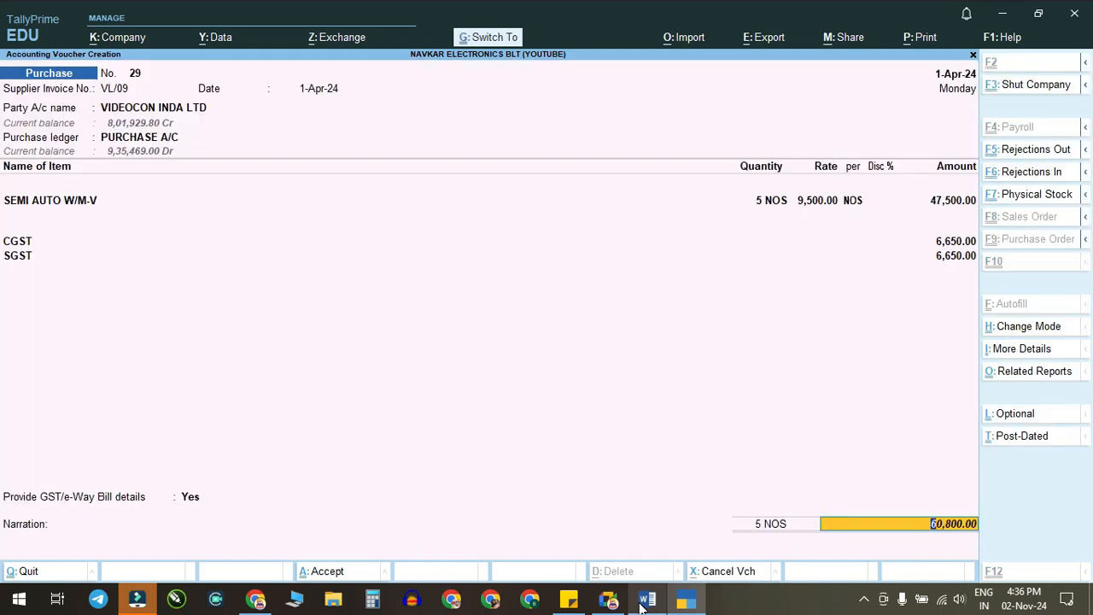
{"action": "key", "text": "ctrl+a"}
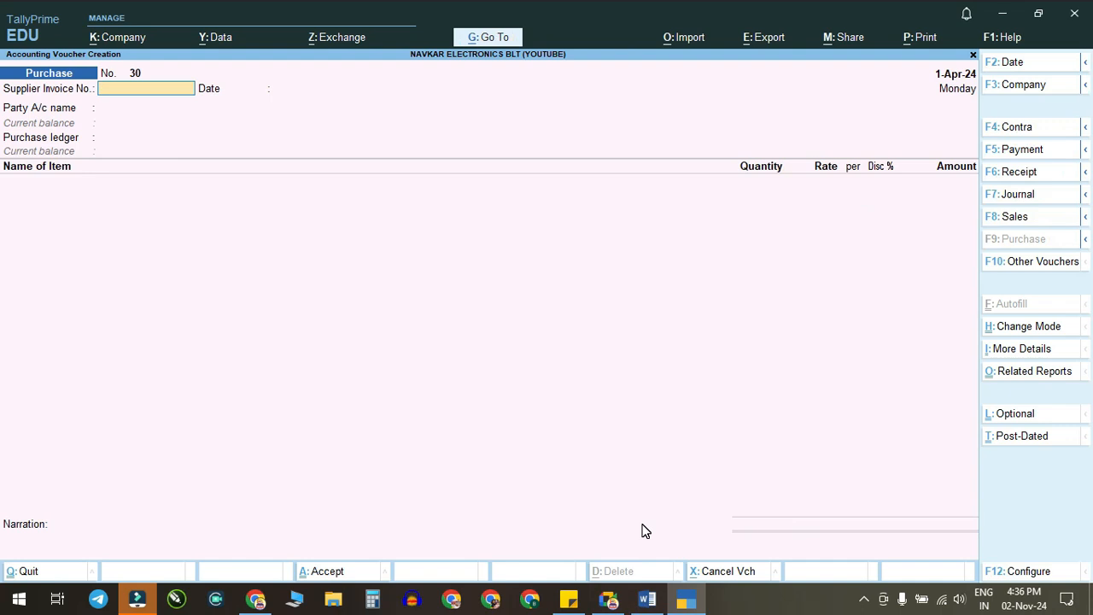
Step: Look up purchase 104 in the Word notes and fill the new voucher header with invoice SBL/02, party SHRI BALAJI LTD and PURCHASE A/C
{"action": "left_click", "coordinate": [648, 597]}
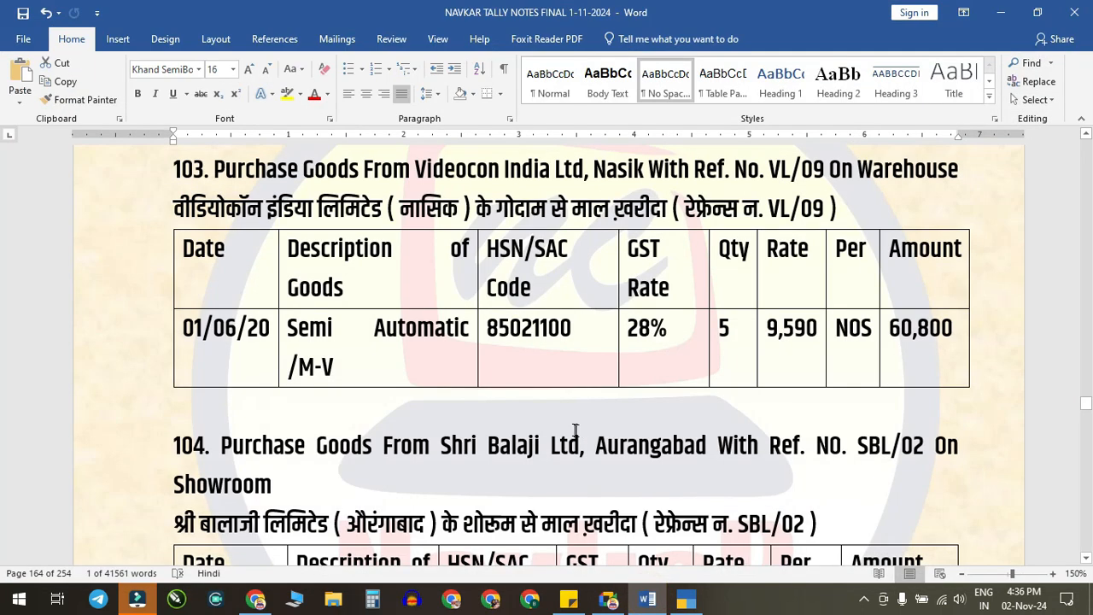
{"action": "scroll", "coordinate": [544, 367], "scroll_direction": "down", "scroll_amount": 5}
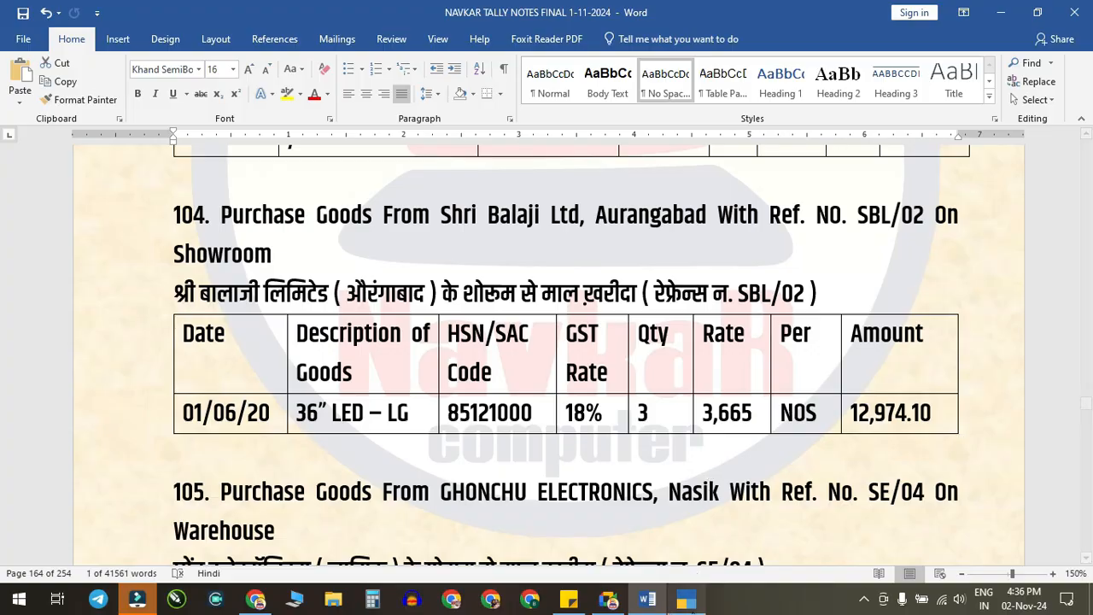
{"action": "left_click", "coordinate": [689, 601]}
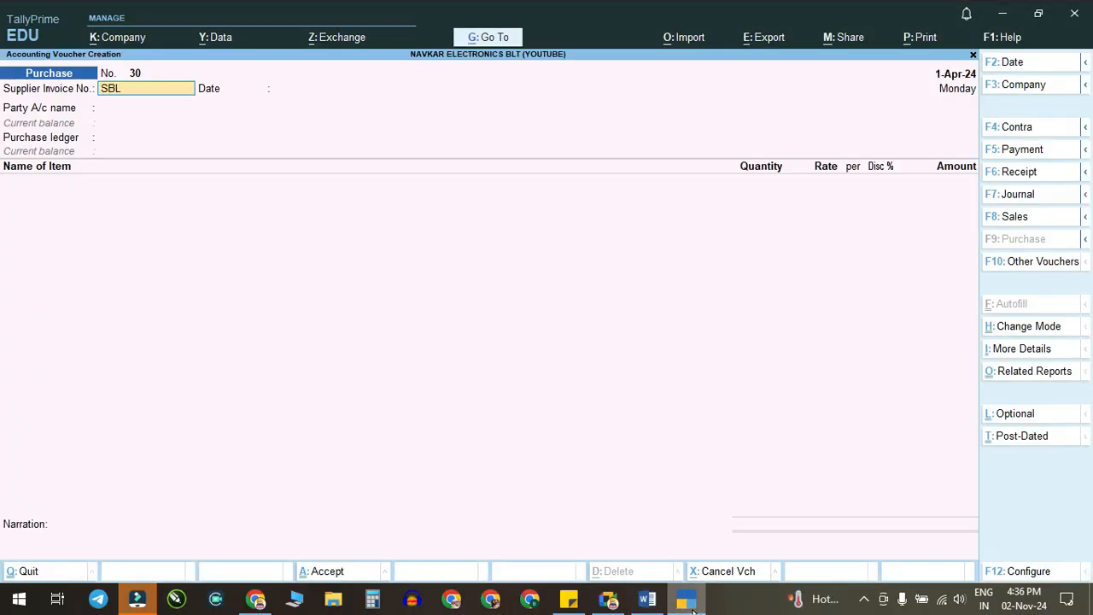
{"action": "type", "text": "2"}
{"action": "key", "text": "Return"}
{"action": "key", "text": "Return"}
{"action": "type", "text": "SHRI"}
{"action": "key", "text": "Return"}
{"action": "key", "text": "Return"}
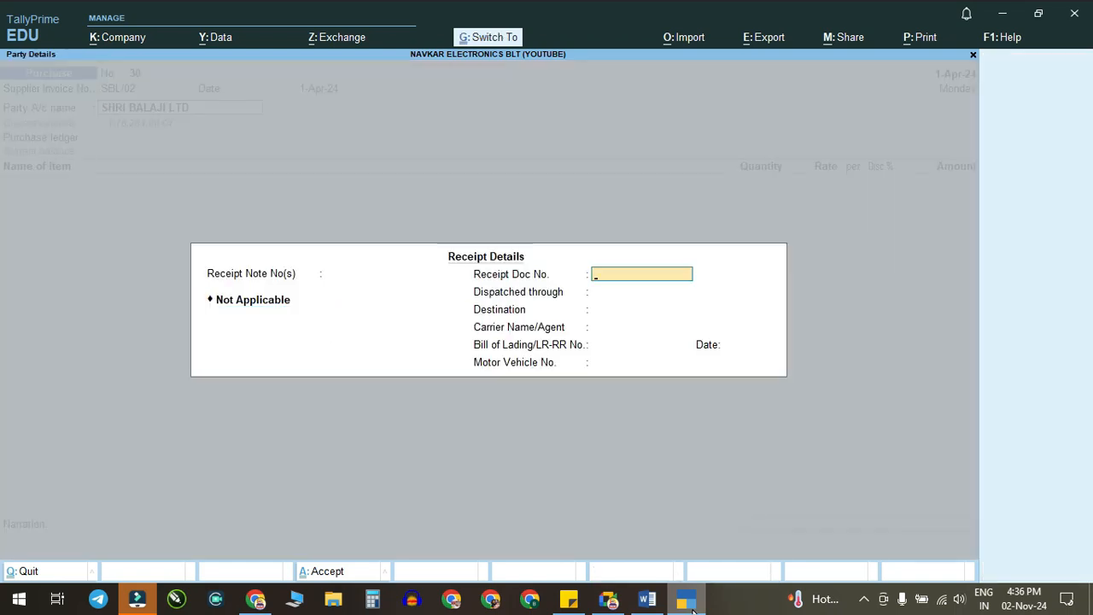
{"action": "key", "text": "ctrl+a"}
{"action": "key", "text": "ctrl+a"}
{"action": "key", "text": "Return"}
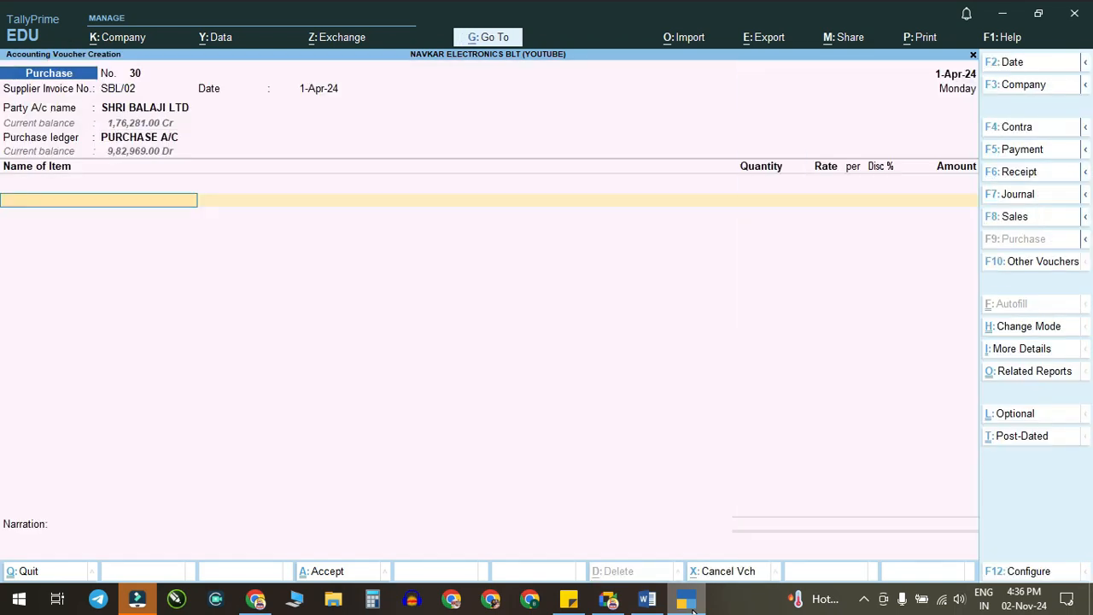
Step: Check the goods of purchase 104 in the Word notes and add stock item 36" LED-LG with tracking number Not Applicable
{"action": "left_click", "coordinate": [649, 600]}
{"action": "left_click", "coordinate": [653, 601]}
{"action": "type", "text": "36"}
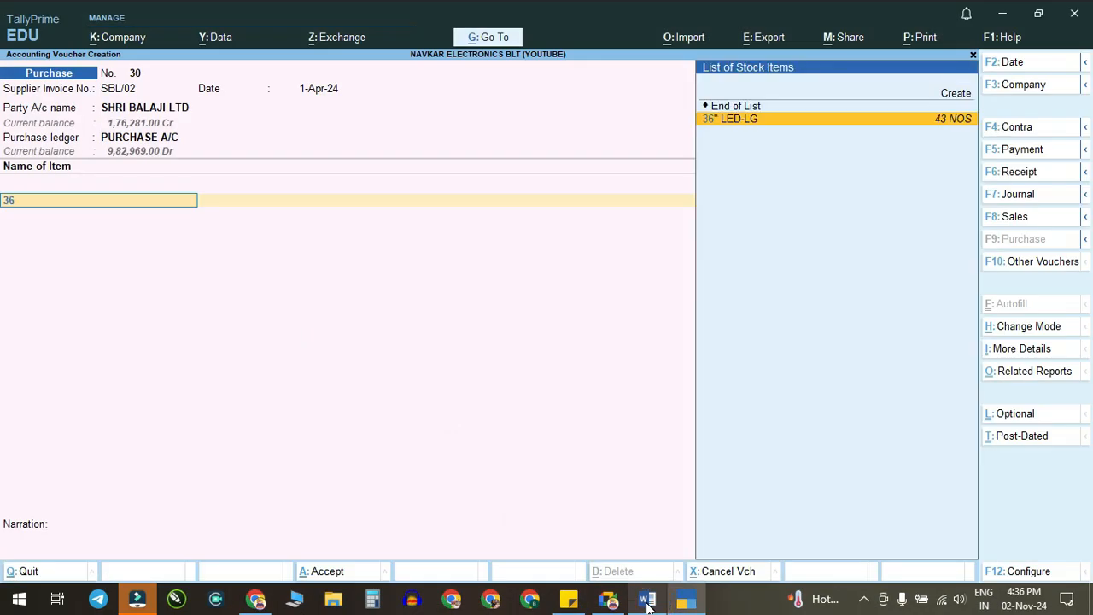
{"action": "key", "text": "Return"}
{"action": "key", "text": "Return"}
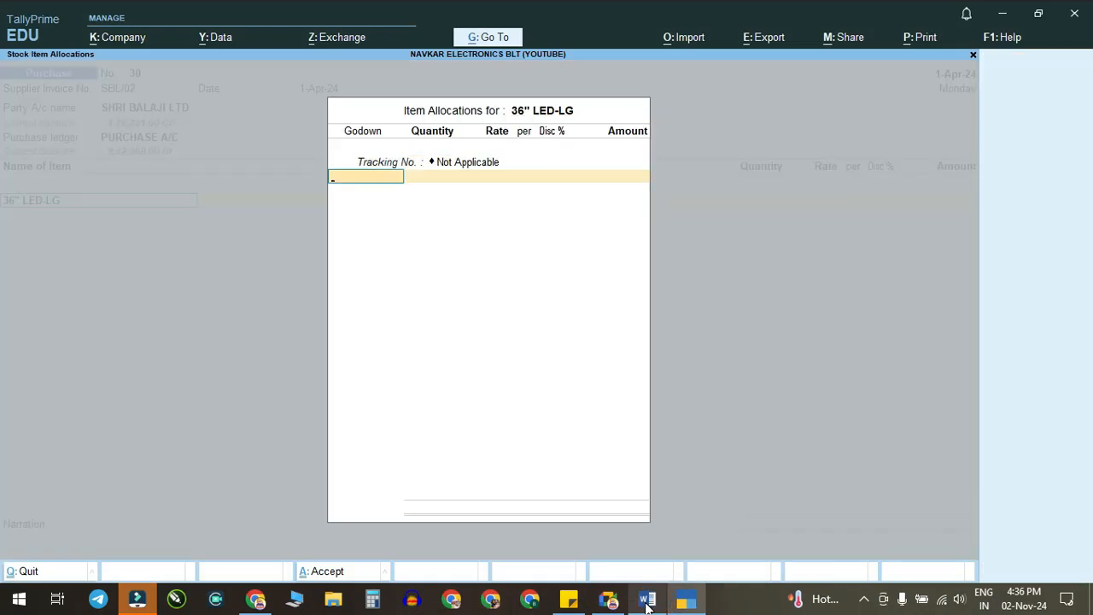
Step: Check the godown and quantity in the Word notes and allocate 3 NOS of 36" LED-LG to SHOWROOM at a rate of 3,665
{"action": "left_click", "coordinate": [647, 601]}
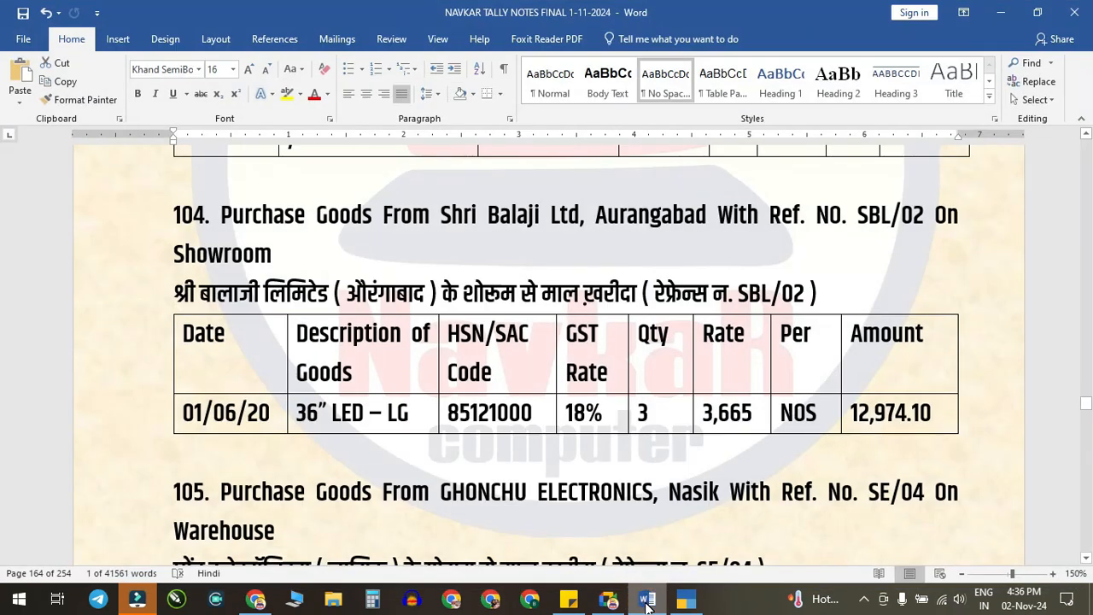
{"action": "left_click", "coordinate": [646, 601]}
{"action": "key", "text": "Return"}
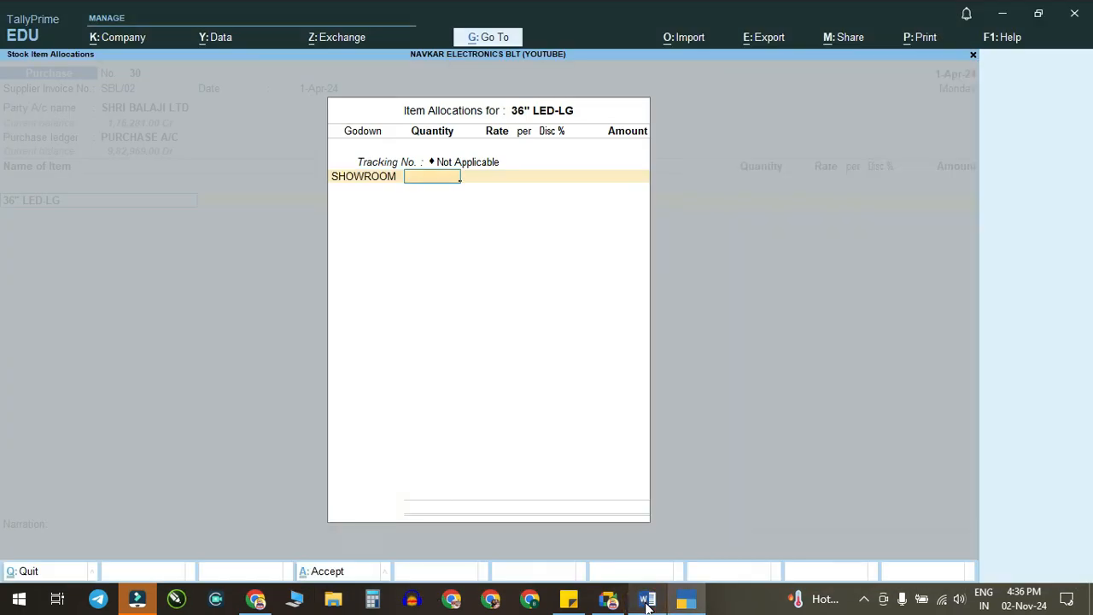
{"action": "left_click", "coordinate": [646, 601]}
{"action": "left_click", "coordinate": [646, 602]}
{"action": "type", "text": "3"}
{"action": "key", "text": "Return"}
{"action": "key", "text": "Return"}
{"action": "key", "text": "Return"}
{"action": "key", "text": "Return"}
{"action": "key", "text": "Return"}
{"action": "key", "text": "Return"}
Step: Add the CGST and SGST ledgers to the SHRI BALAJI LTD purchase and proceed to its bill-wise details
{"action": "type", "text": "CG"}
{"action": "key", "text": "Return"}
{"action": "key", "text": "Return"}
{"action": "type", "text": "SG"}
{"action": "key", "text": "Return"}
{"action": "key", "text": "Return"}
{"action": "key", "text": "Return"}
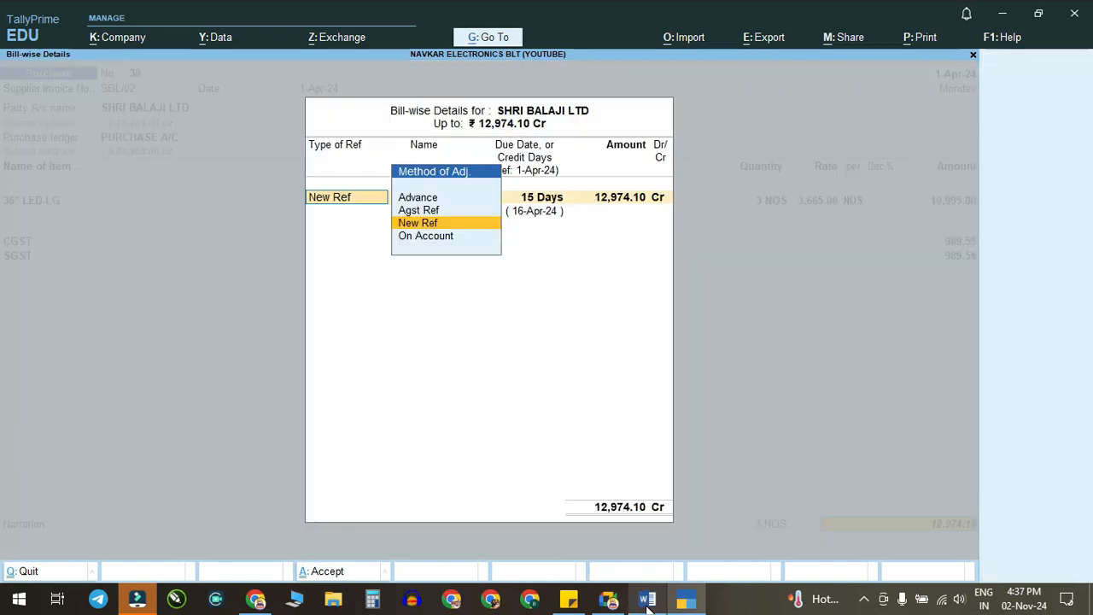
Step: Keep the SHRI BALAJI LTD bill as a New Ref with 15 days' credit and accept the voucher
{"action": "key", "text": "Return"}
{"action": "key", "text": "Return"}
{"action": "key", "text": "Return"}
{"action": "key", "text": "Return"}
{"action": "key", "text": "Return"}
{"action": "key", "text": "ctrl"}
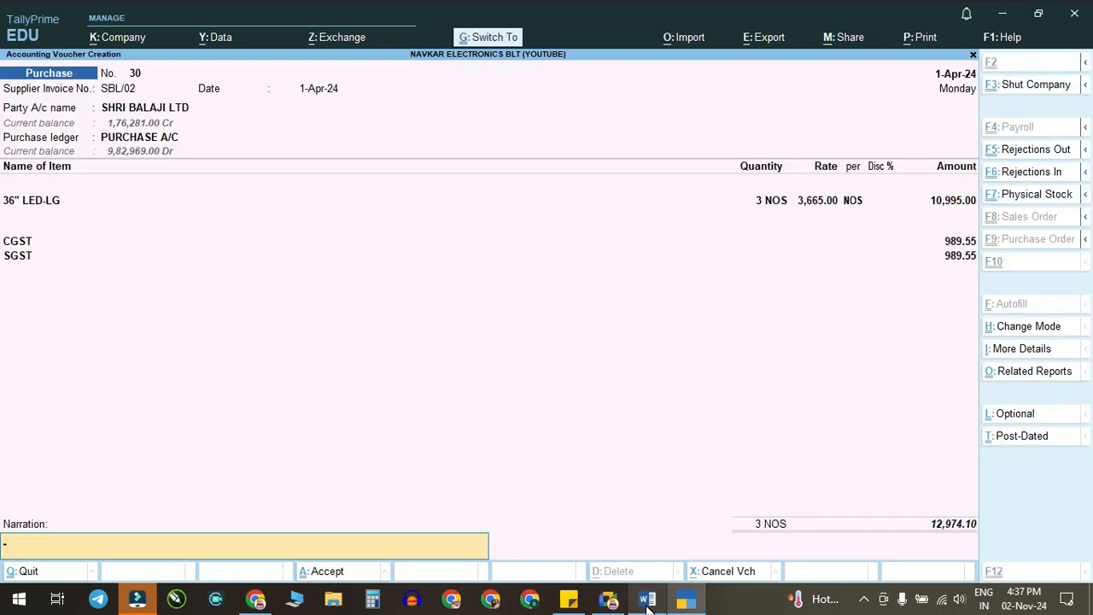
{"action": "key", "text": "ctrl+a"}
Step: Look up purchase 105 in the Word notes and enter supplier invoice SE/04 dated 1-Apr-24 in the new purchase voucher
{"action": "left_click", "coordinate": [646, 600]}
{"action": "scroll", "coordinate": [423, 448], "scroll_direction": "down", "scroll_amount": 5}
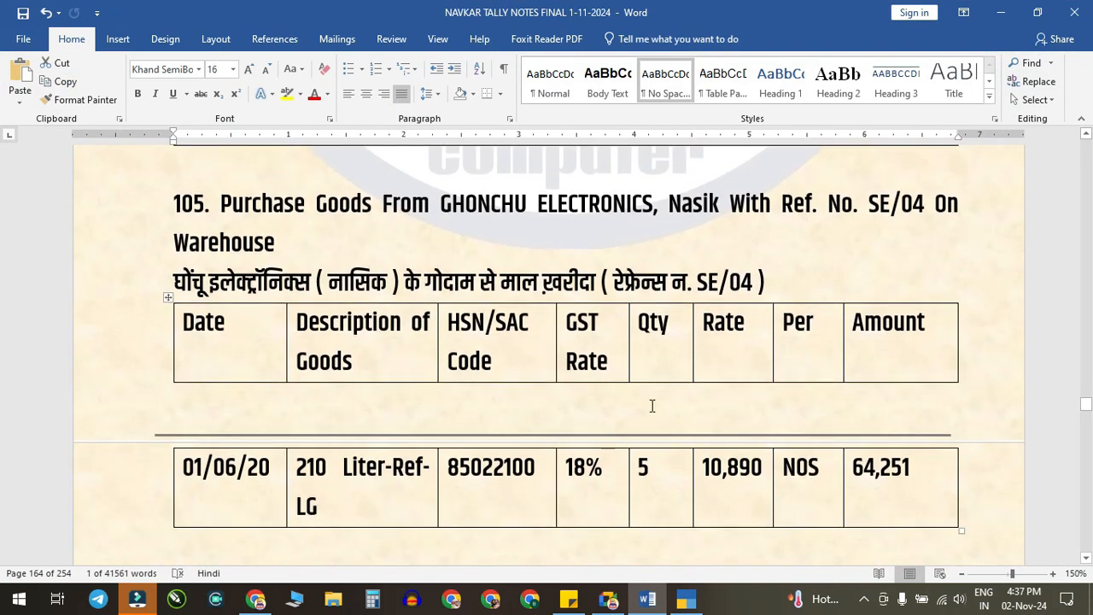
{"action": "scroll", "coordinate": [424, 488], "scroll_direction": "down", "scroll_amount": 4}
{"action": "scroll", "coordinate": [356, 410], "scroll_direction": "up", "scroll_amount": 4}
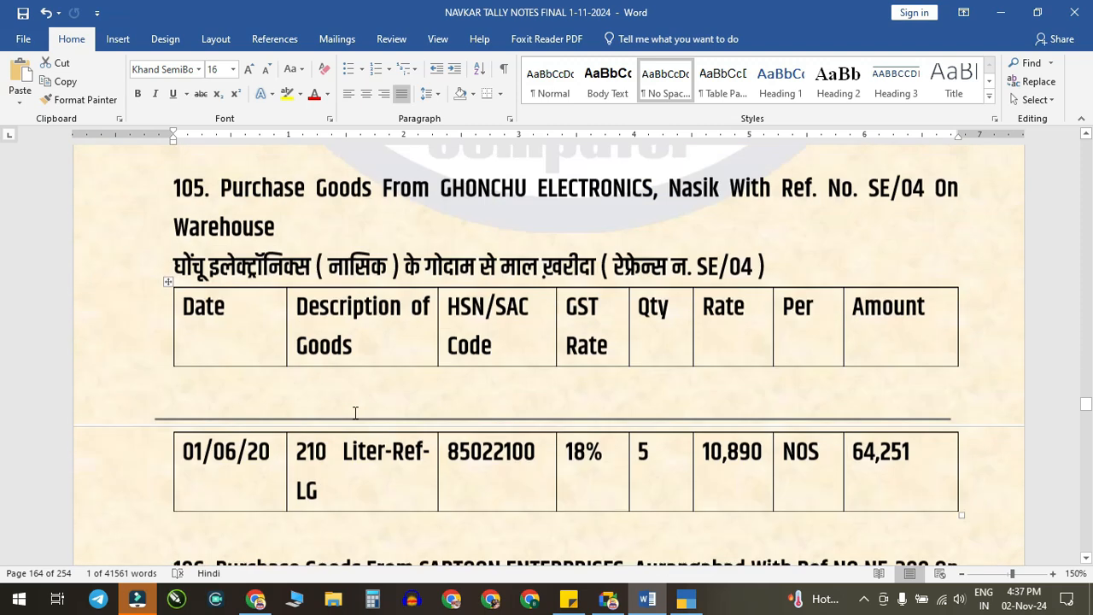
{"action": "left_click", "coordinate": [693, 601]}
{"action": "type", "text": "S"}
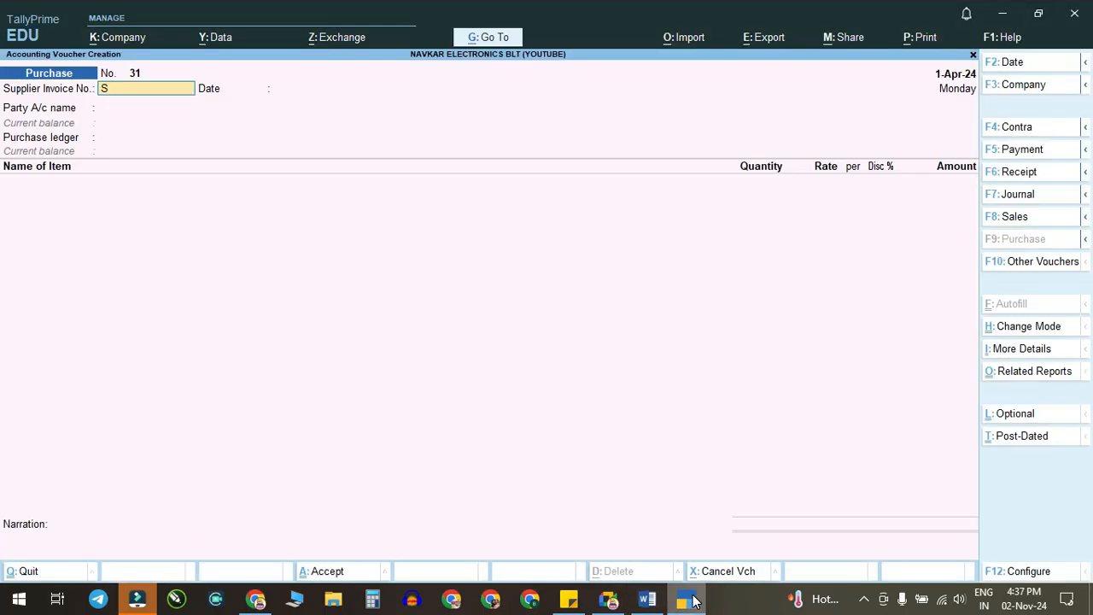
{"action": "type", "text": "E/04"}
{"action": "key", "text": "Return"}
{"action": "key", "text": "Return"}
Step: Set the party to GHONCHU ELECTRONICS with its default party details and the purchase ledger to PURCHASE A/C
{"action": "type", "text": "GH"}
{"action": "key", "text": "Return"}
{"action": "key", "text": "Return"}
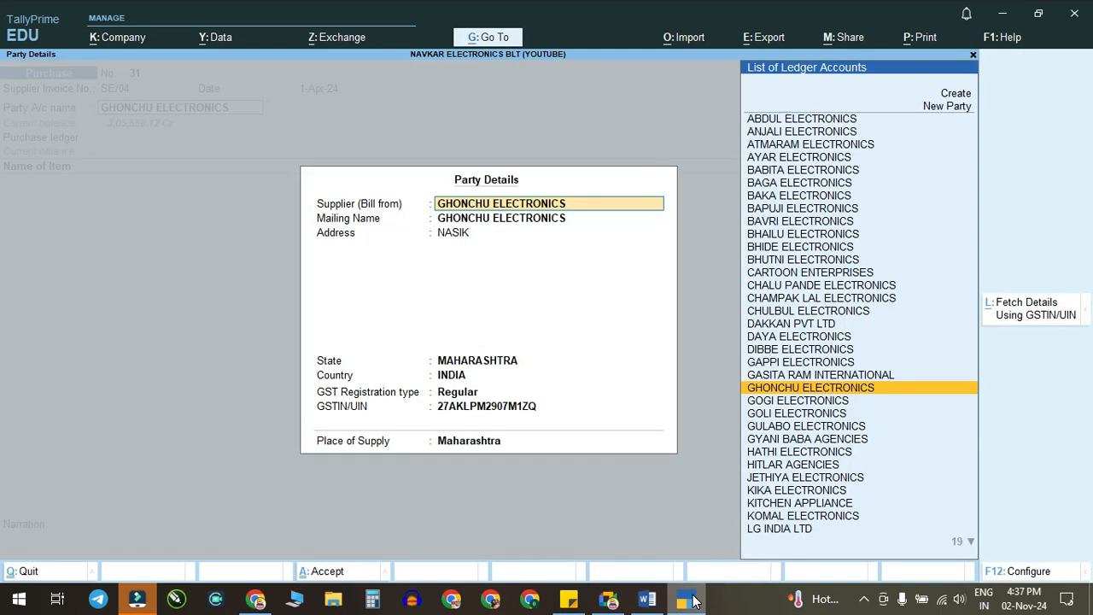
{"action": "key", "text": "Return"}
{"action": "key", "text": "Return"}
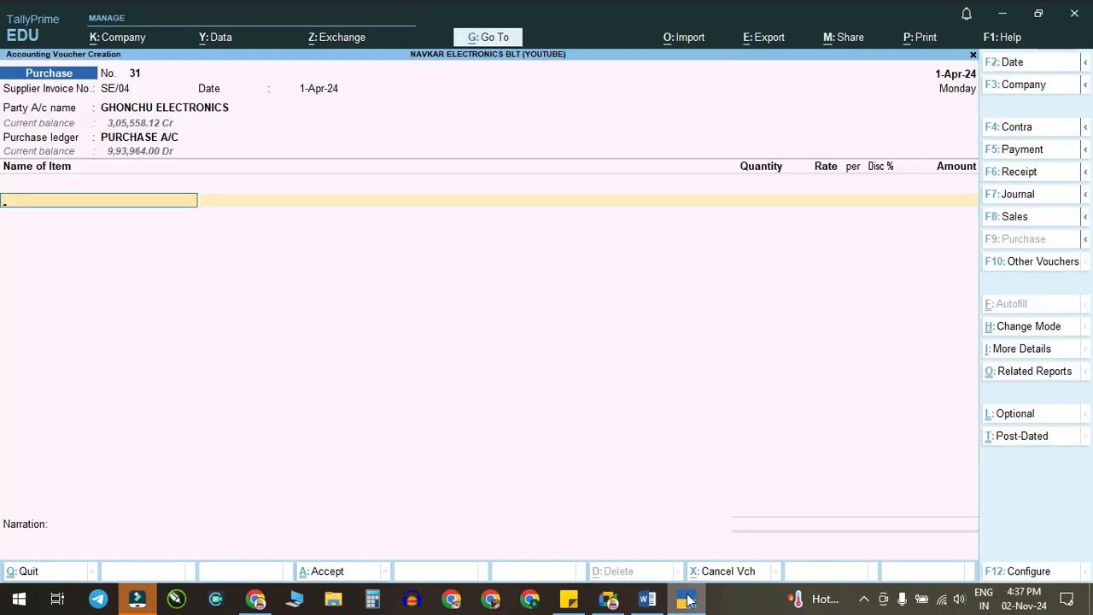
Step: Check the goods of purchase 105 in the Word notes and add stock item 210 LTR REF-LG with tracking number Not Applicable
{"action": "left_click", "coordinate": [647, 600]}
{"action": "left_click", "coordinate": [640, 602]}
{"action": "type", "text": "2"}
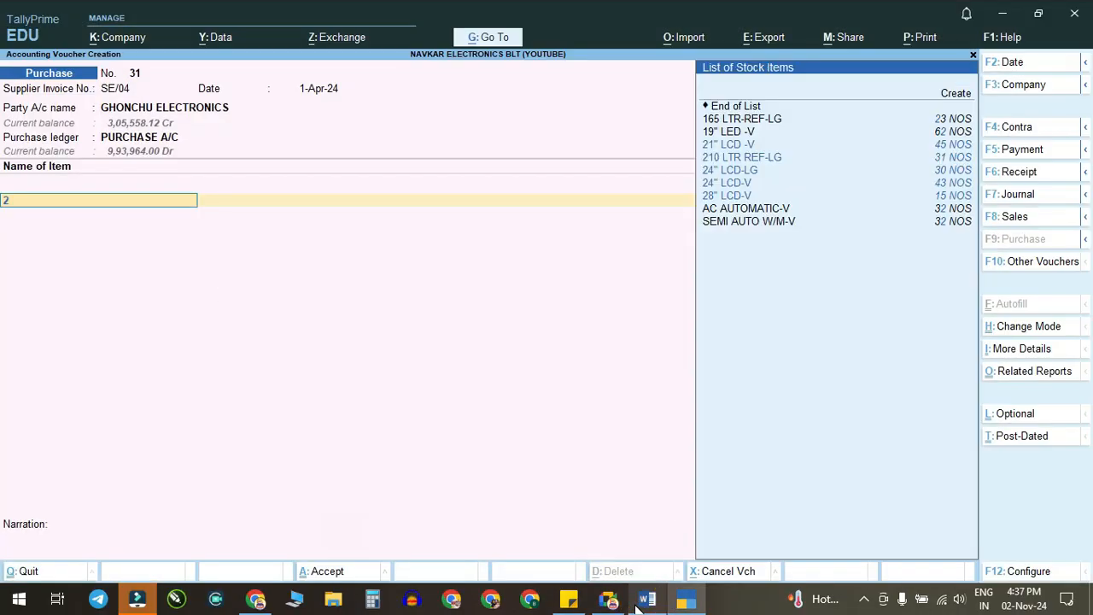
{"action": "type", "text": "10"}
{"action": "key", "text": "Return"}
{"action": "key", "text": "Return"}
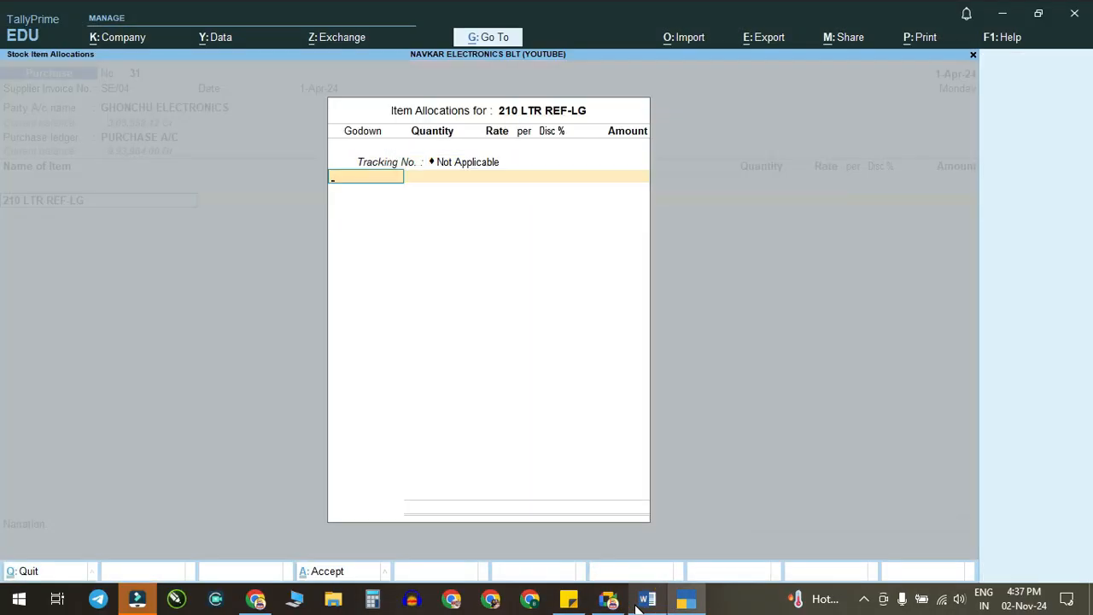
Step: Check the godown and quantity in the Word notes and allocate 5 NOS of 210 LTR REF-LG to WHAREHOUSE at a rate of 10,890
{"action": "left_click", "coordinate": [645, 600]}
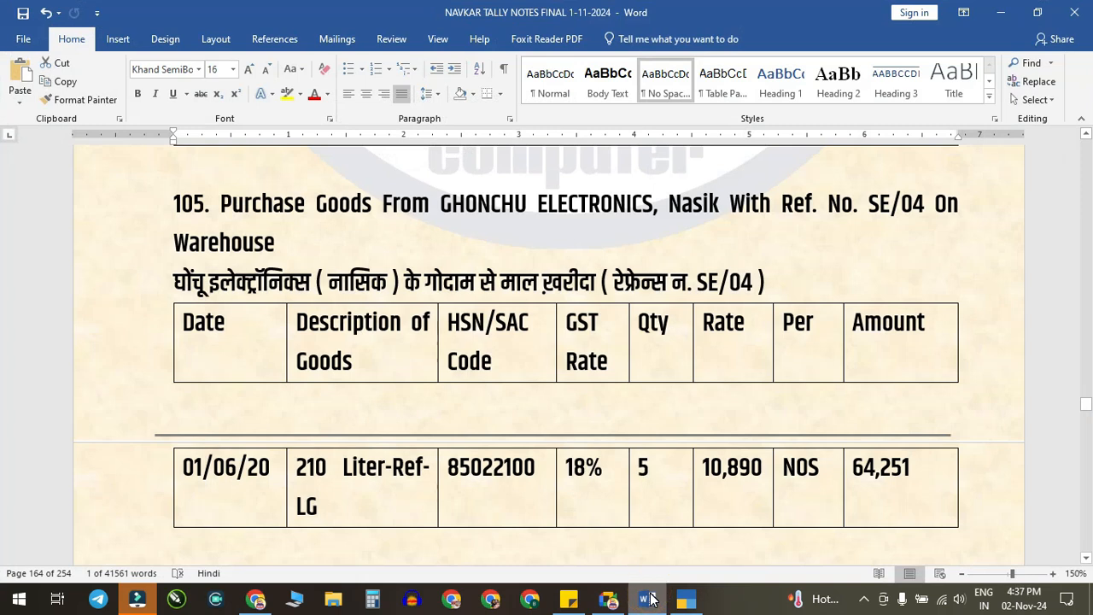
{"action": "left_click", "coordinate": [649, 600]}
{"action": "key", "text": "Return"}
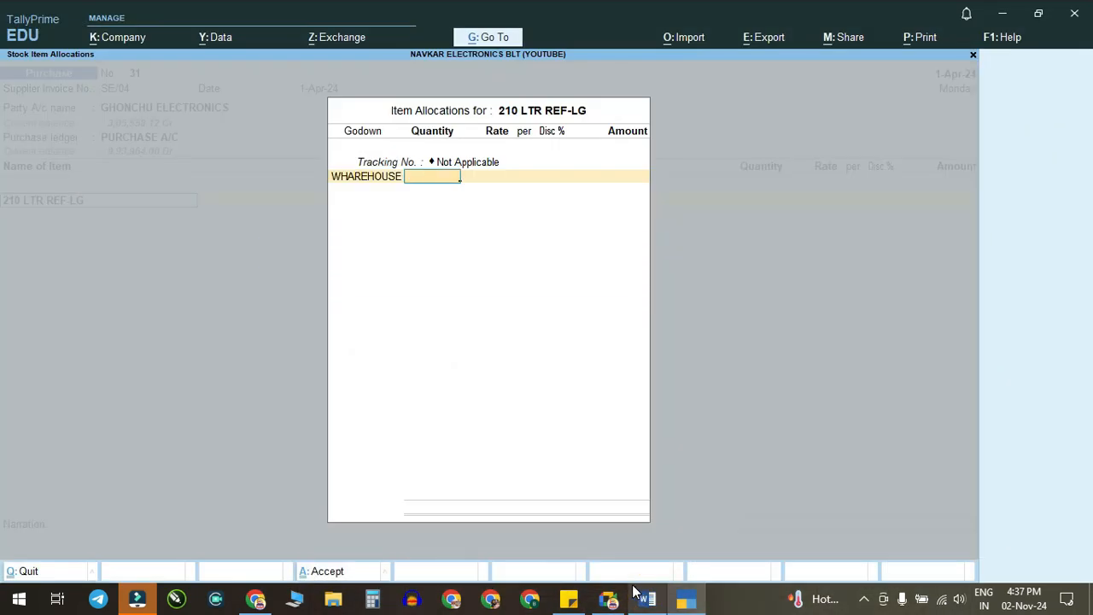
{"action": "left_click", "coordinate": [648, 600]}
{"action": "left_click", "coordinate": [649, 601]}
{"action": "type", "text": "5"}
{"action": "key", "text": "Return"}
{"action": "key", "text": "Return"}
{"action": "key", "text": "Return"}
{"action": "key", "text": "Return"}
{"action": "key", "text": "Return"}
{"action": "key", "text": "Return"}
{"action": "key", "text": "Return"}
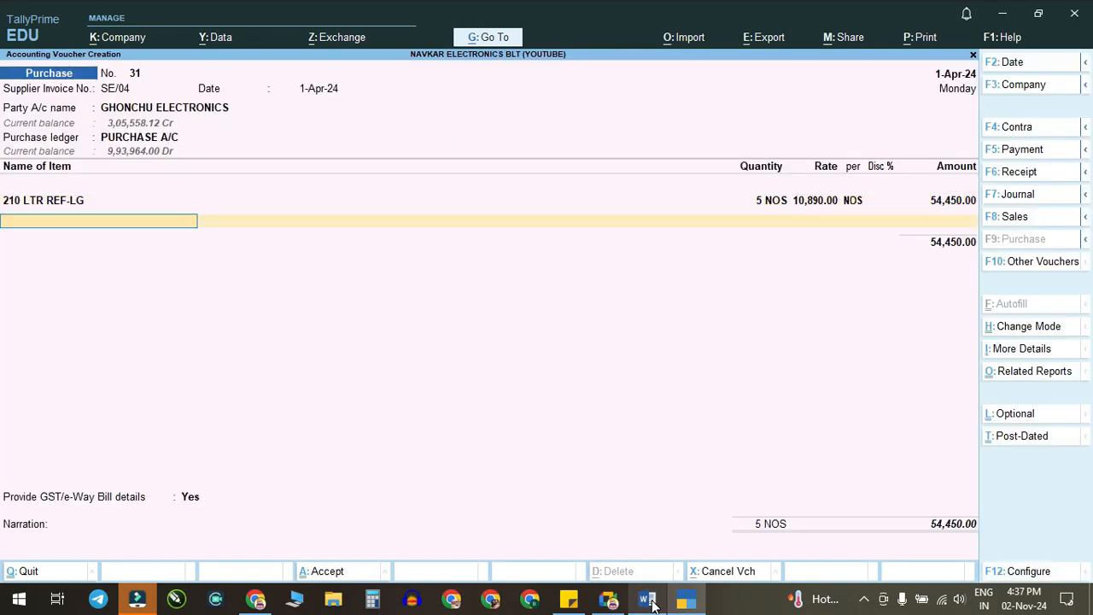
Step: Add the CGST and SGST ledgers to the GHONCHU ELECTRONICS purchase and accept the voucher with GST/e-Way Bill details set to Yes
{"action": "type", "text": "CG"}
{"action": "key", "text": "Return"}
{"action": "key", "text": "Return"}
{"action": "type", "text": "SG"}
{"action": "key", "text": "Return"}
{"action": "key", "text": "Return"}
{"action": "key", "text": "Return"}
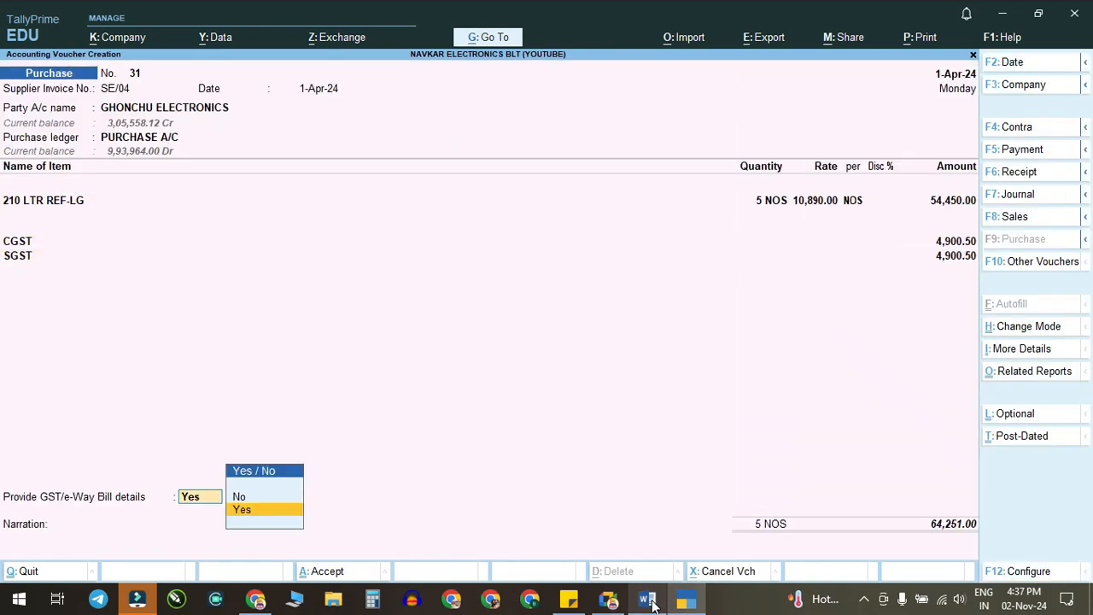
{"action": "key", "text": "Return"}
{"action": "key", "text": "ctrl+a"}
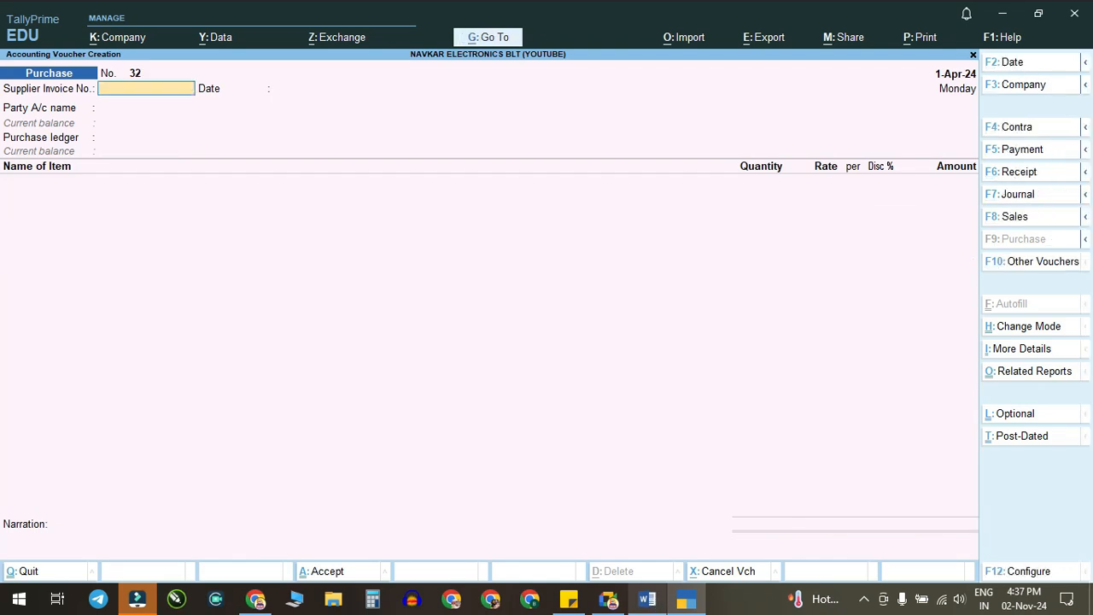
Step: Look up purchase 106 in the Word notes and enter supplier invoice NE/200 dated 1-Apr-24 in the new purchase voucher
{"action": "left_click", "coordinate": [647, 599]}
{"action": "scroll", "coordinate": [485, 372], "scroll_direction": "down", "scroll_amount": 4}
{"action": "scroll", "coordinate": [485, 373], "scroll_direction": "down", "scroll_amount": 3}
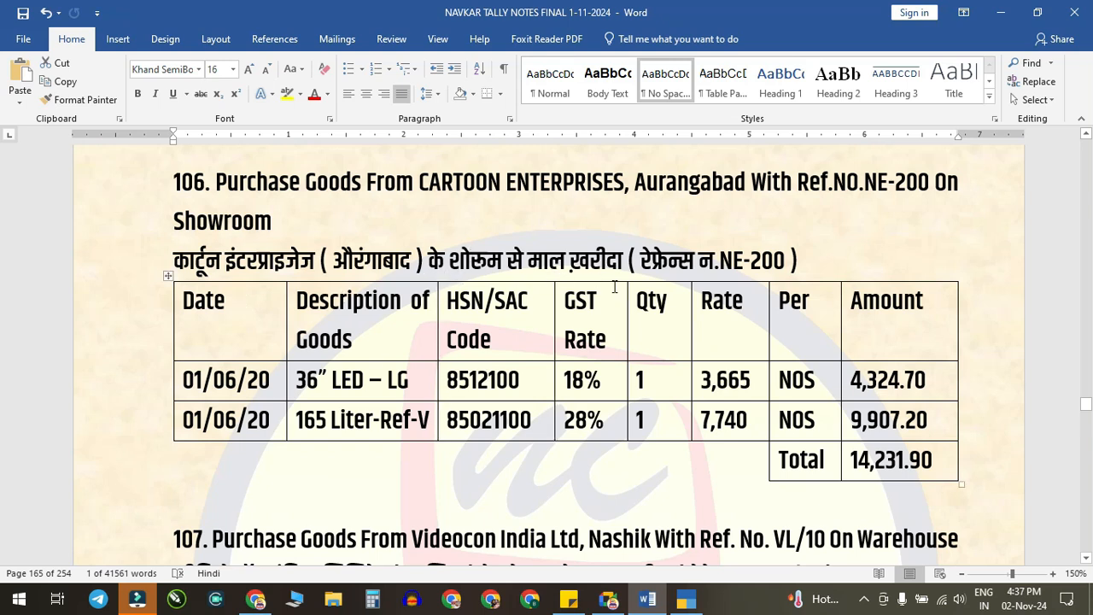
{"action": "left_click", "coordinate": [686, 599]}
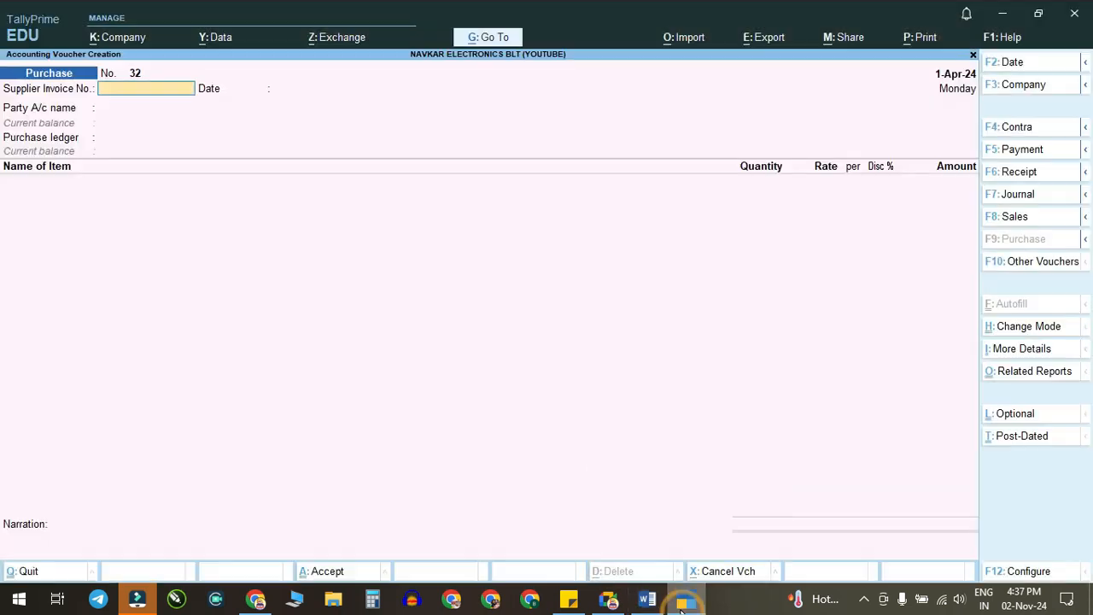
{"action": "left_click", "coordinate": [649, 598]}
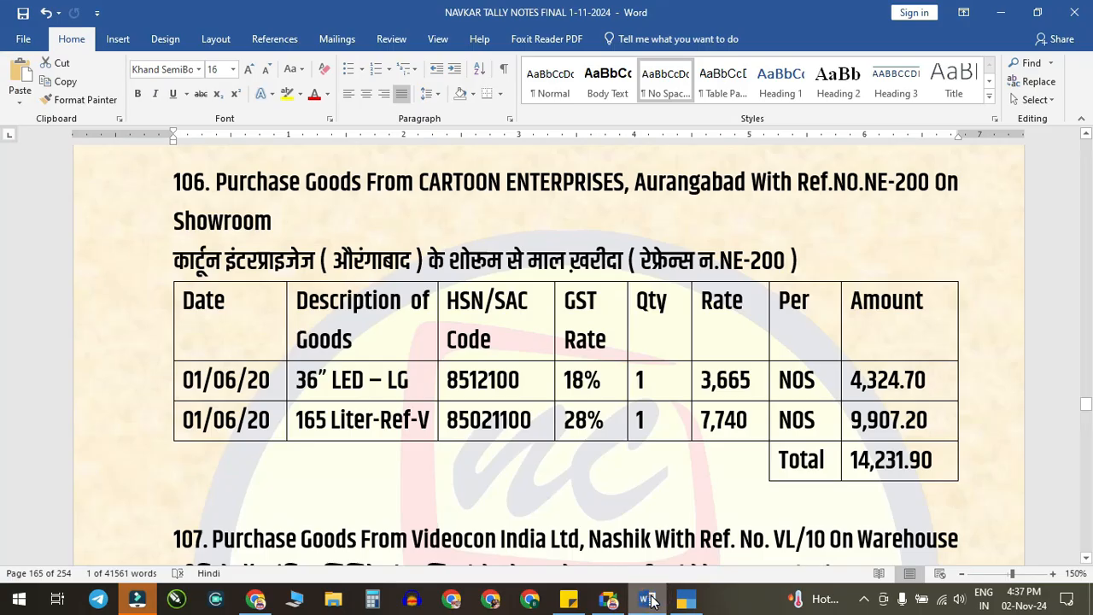
{"action": "left_click", "coordinate": [648, 594]}
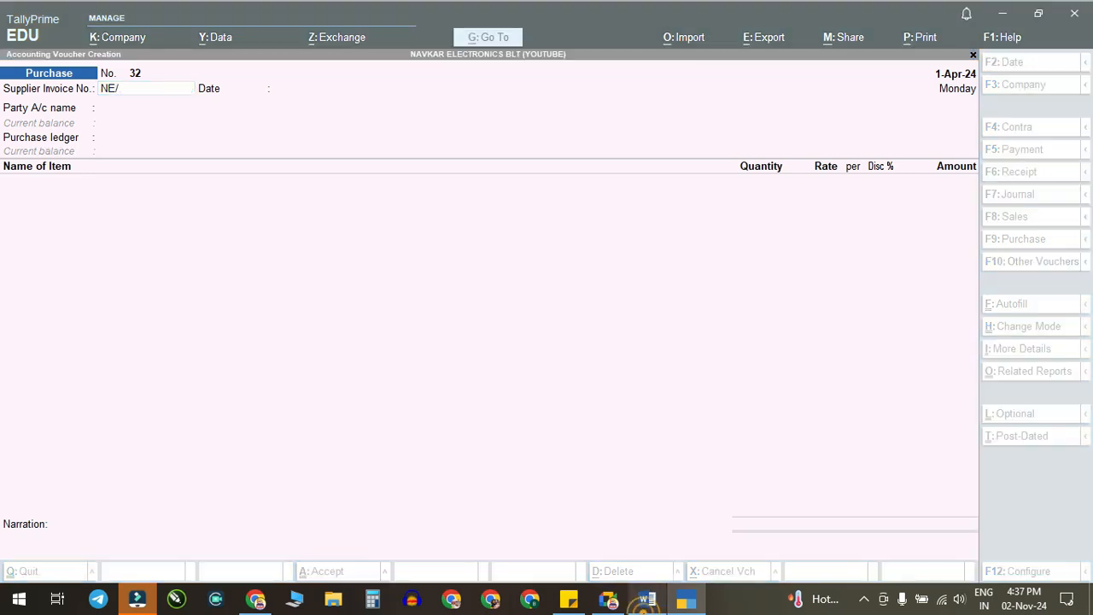
{"action": "left_click", "coordinate": [646, 601]}
{"action": "left_click", "coordinate": [646, 601]}
{"action": "type", "text": "200"}
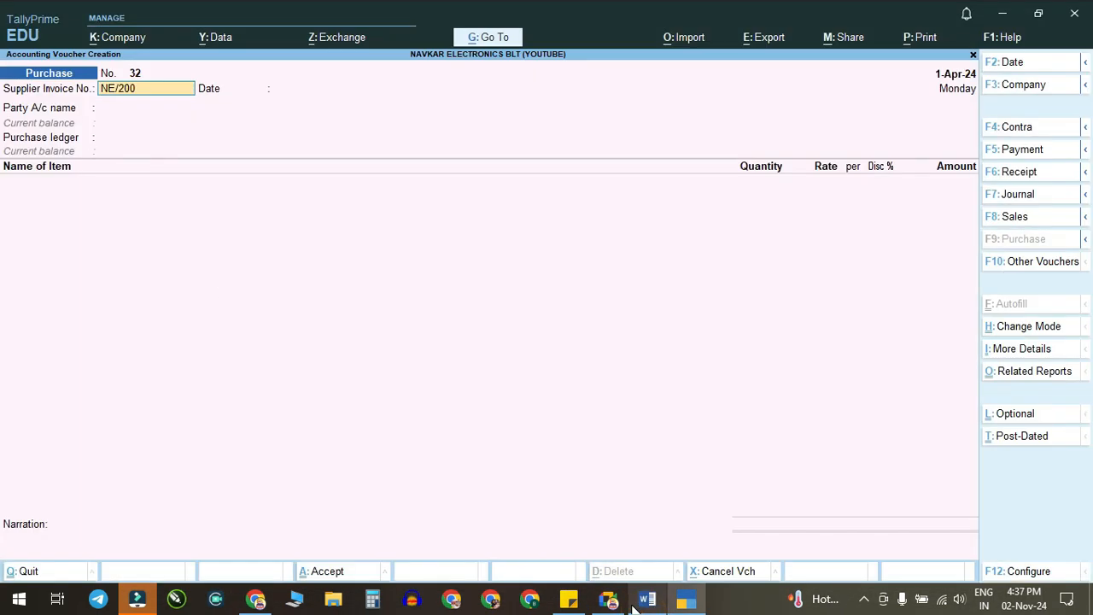
{"action": "key", "text": "Return"}
{"action": "key", "text": "Return"}
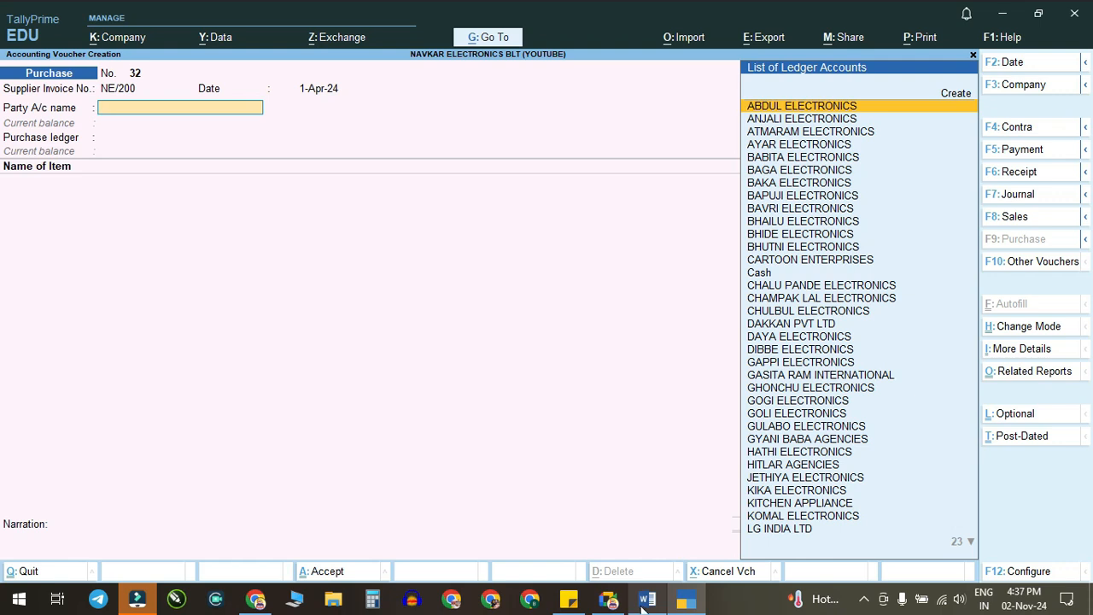
Step: Check the supplier in the Word notes and set the party to CARTOON ENTERPRISES and the purchase ledger to PURCHASE A/C
{"action": "left_click", "coordinate": [646, 601]}
{"action": "left_click", "coordinate": [646, 601]}
{"action": "type", "text": "CARTOON ENTERPRISES"}
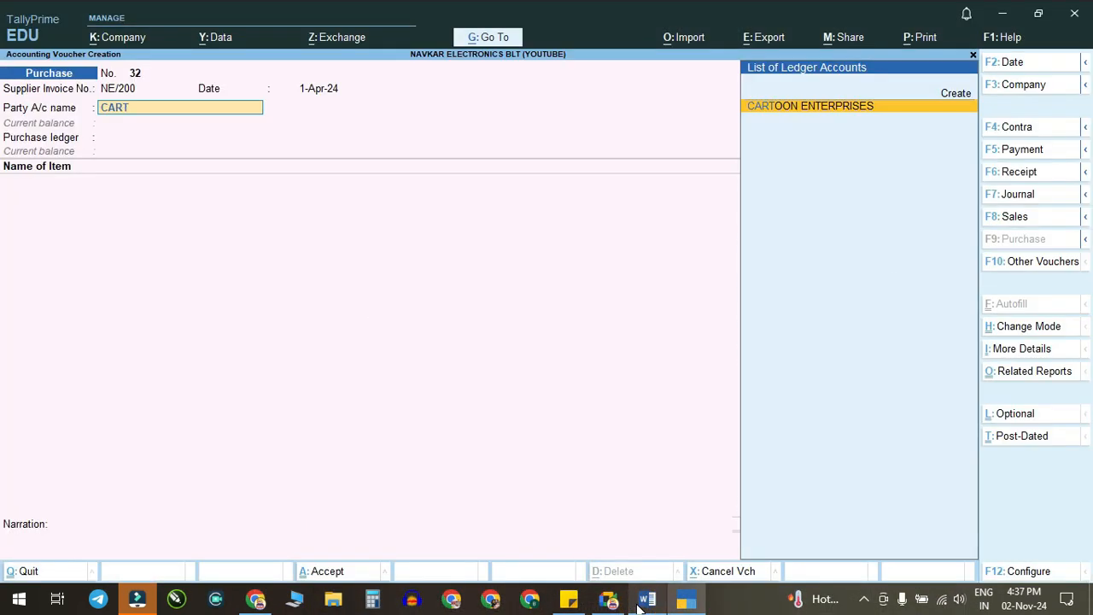
{"action": "key", "text": "Return"}
{"action": "key", "text": "Return"}
{"action": "key", "text": "ctrl+a"}
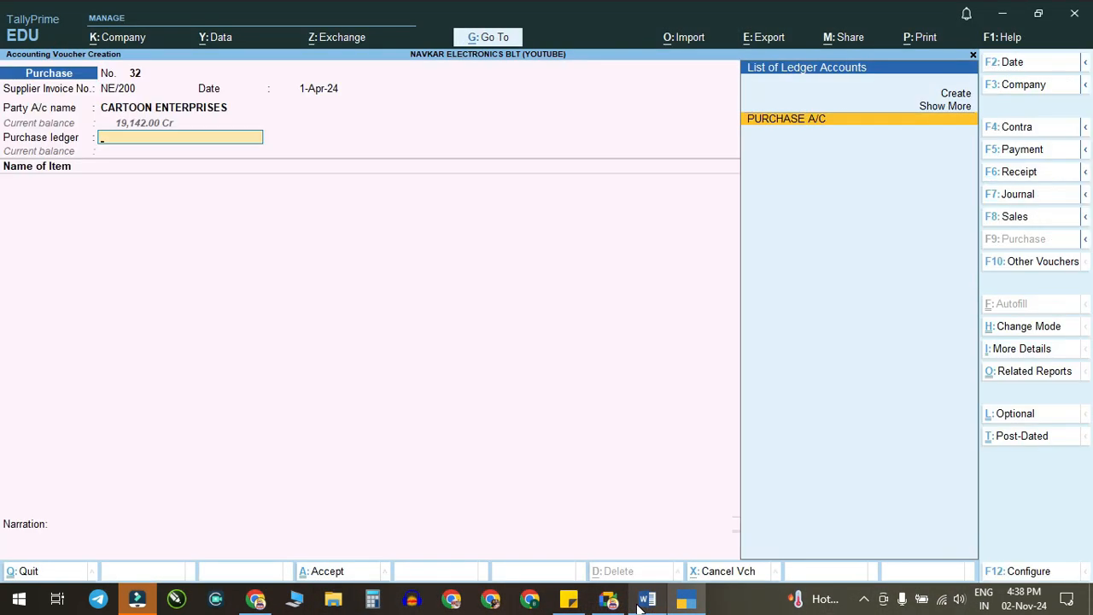
{"action": "key", "text": "Return"}
Step: Check the first item of purchase 106 in the Word notes and add 36" LED-LG with tracking number Not Applicable
{"action": "left_click", "coordinate": [641, 602]}
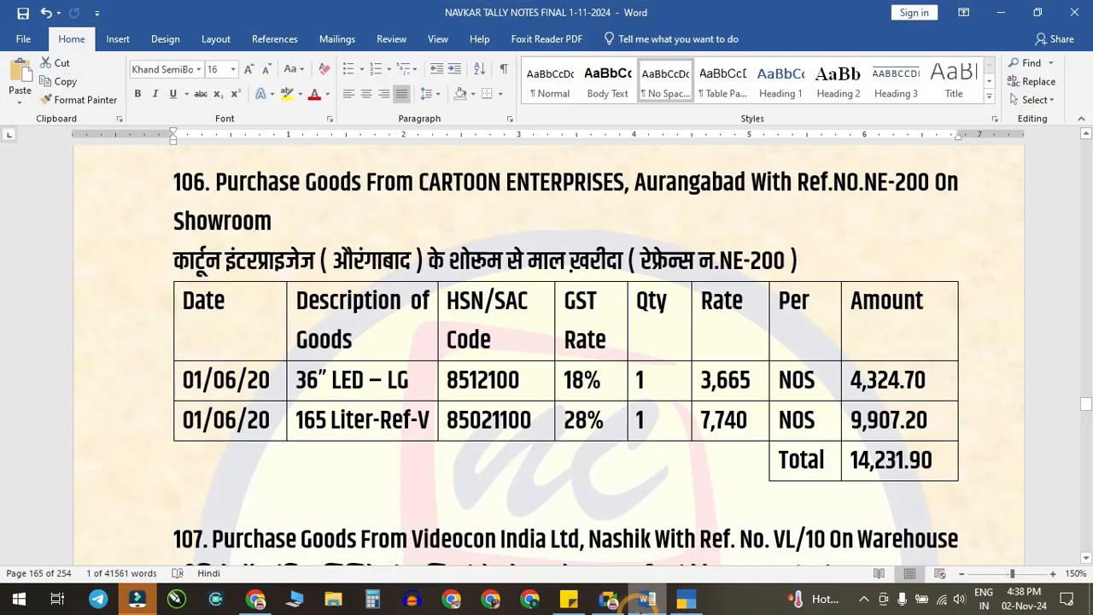
{"action": "left_click", "coordinate": [643, 610]}
{"action": "type", "text": "36"}
{"action": "key", "text": "Return"}
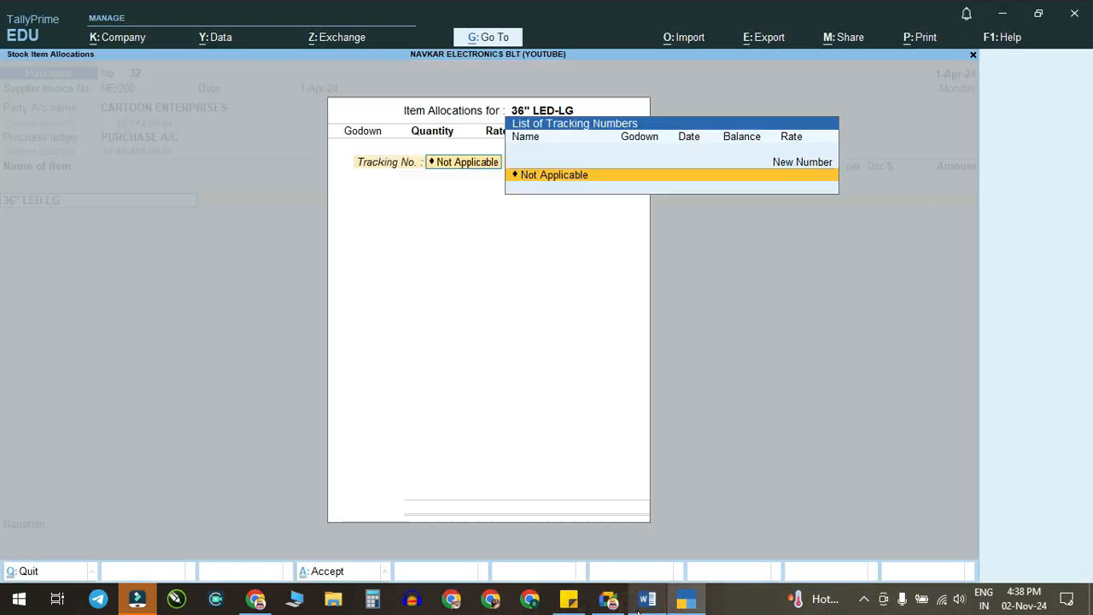
{"action": "key", "text": "Return"}
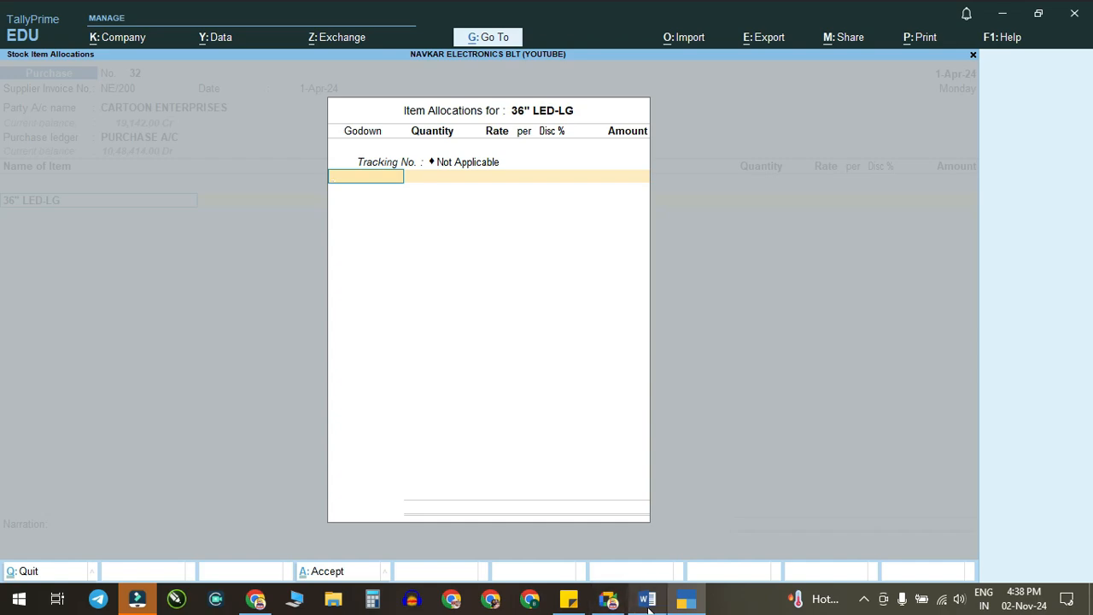
Step: Check the godown and quantity in the Word notes and allocate 1 NOS of 36" LED-LG to SHOWROOM at a rate of 3,665
{"action": "left_click", "coordinate": [647, 604]}
{"action": "left_click", "coordinate": [647, 603]}
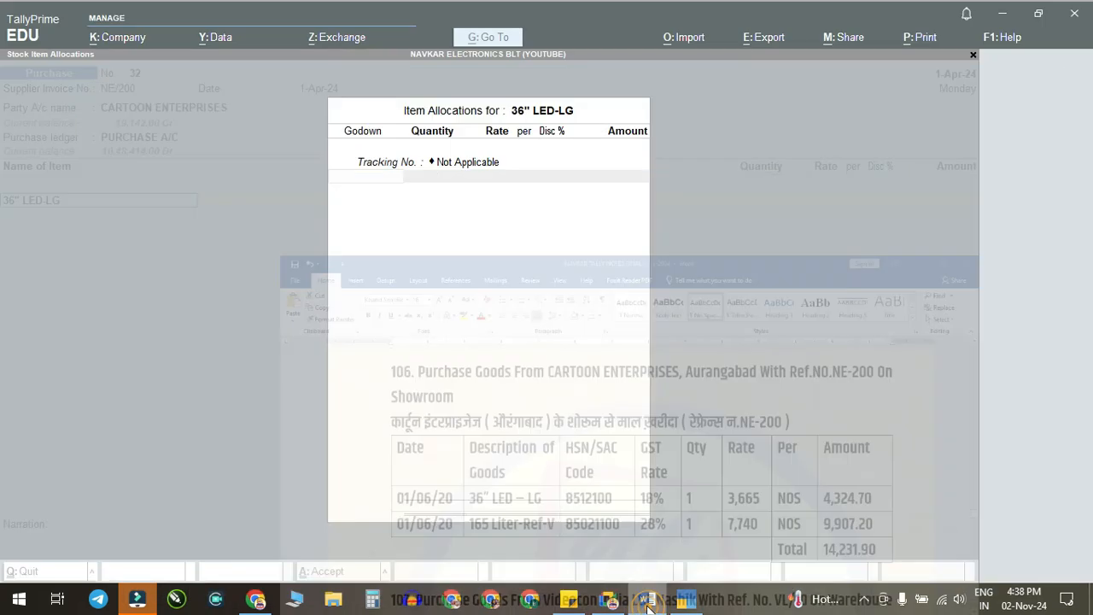
{"action": "key", "text": "Return"}
{"action": "left_click", "coordinate": [647, 603]}
{"action": "left_click", "coordinate": [647, 602]}
{"action": "type", "text": "1"}
{"action": "key", "text": "Return"}
{"action": "key", "text": "Return"}
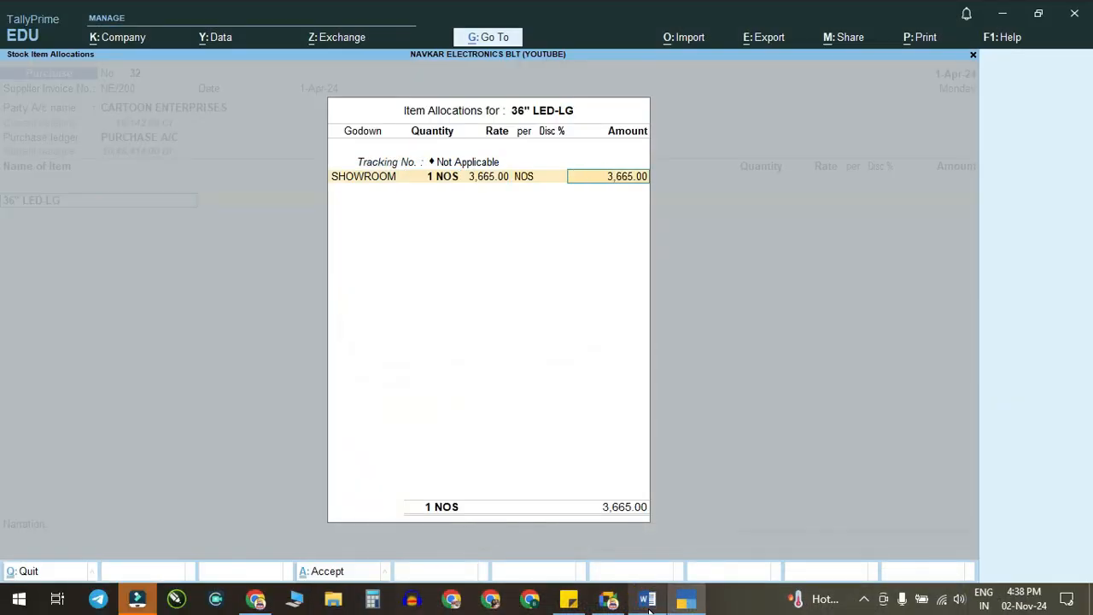
{"action": "key", "text": "Return"}
{"action": "key", "text": "Return"}
Step: Check the second item of purchase 106 in the Word notes and add 165 LTR-REF-V with tracking number Not Applicable
{"action": "left_click", "coordinate": [649, 600]}
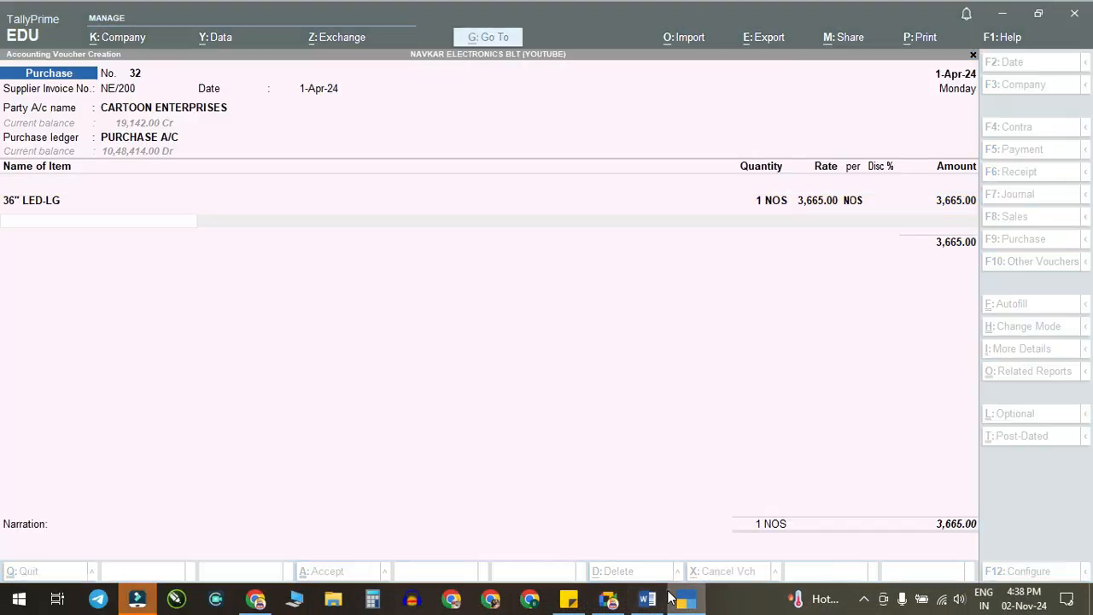
{"action": "left_click", "coordinate": [655, 603]}
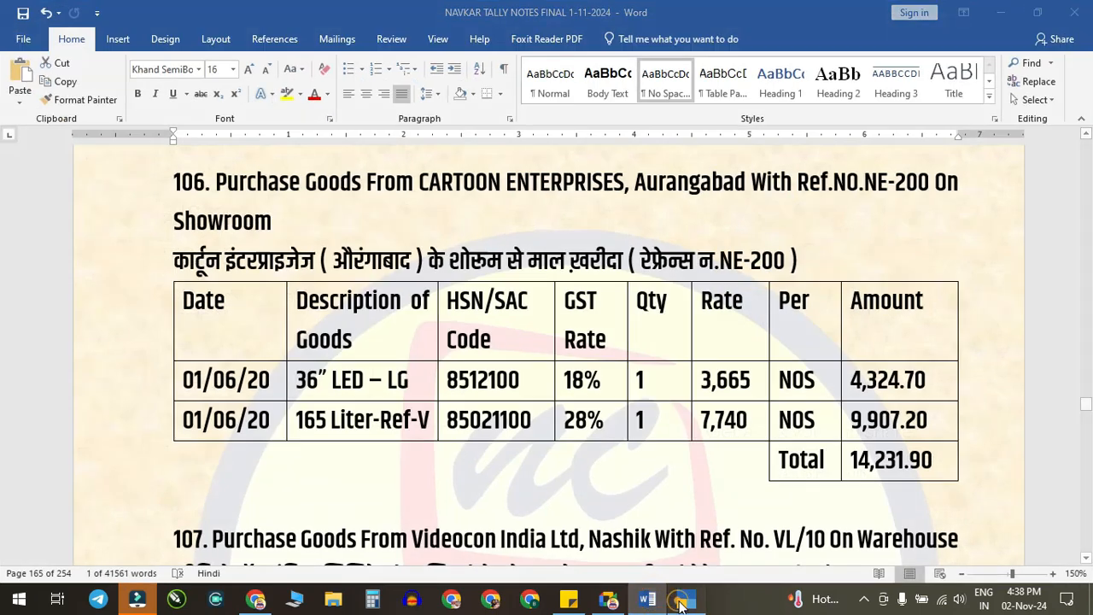
{"action": "left_click", "coordinate": [654, 603]}
{"action": "left_click", "coordinate": [655, 603]}
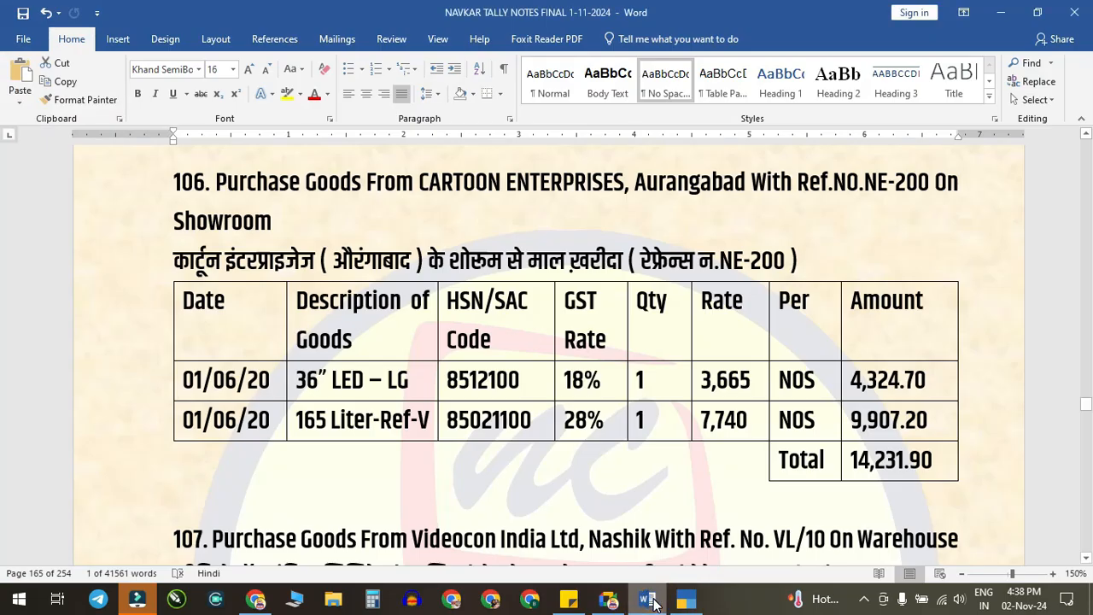
{"action": "left_click", "coordinate": [649, 603]}
{"action": "type", "text": "165"}
{"action": "key", "text": "Down"}
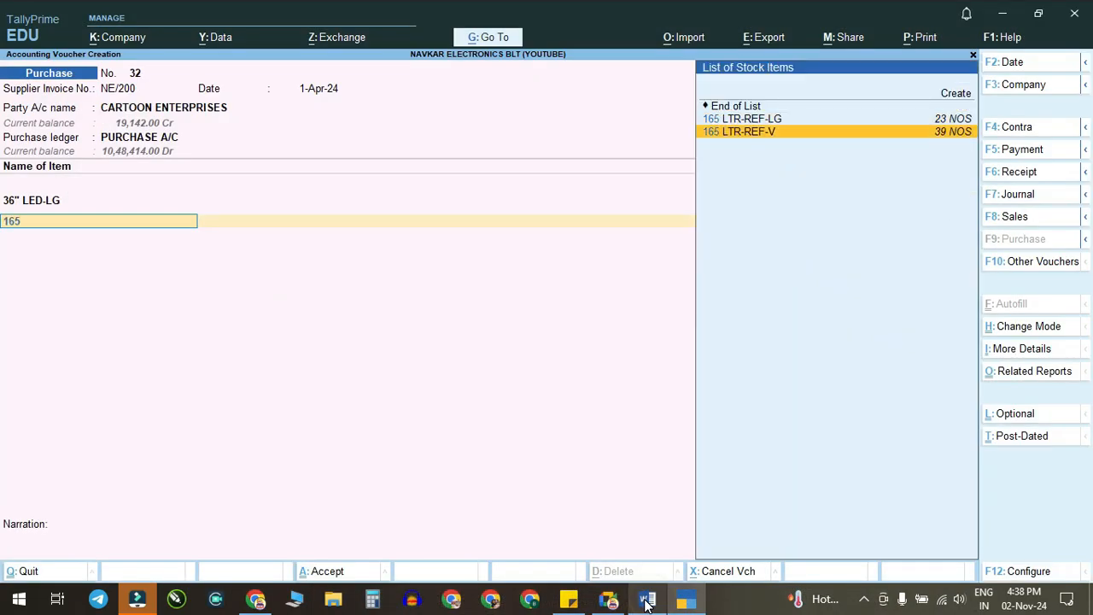
{"action": "key", "text": "Return"}
Step: Check the godown and quantity in the Word notes and allocate 1 NOS of 165 LTR-REF-V to SHOWROOM at a rate of 7,740
{"action": "left_click", "coordinate": [646, 602]}
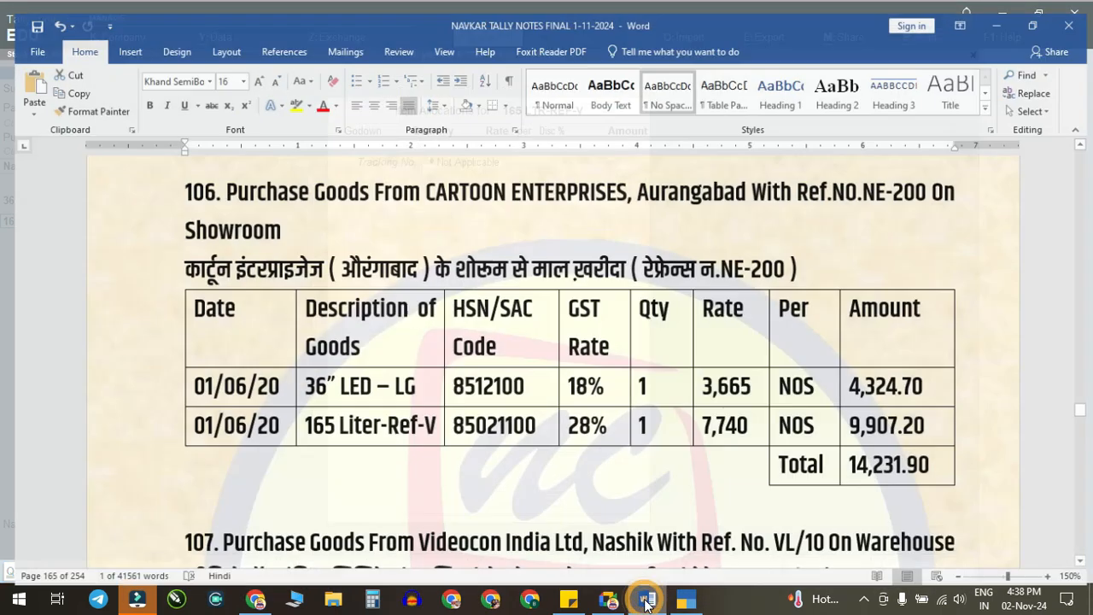
{"action": "left_click", "coordinate": [646, 603]}
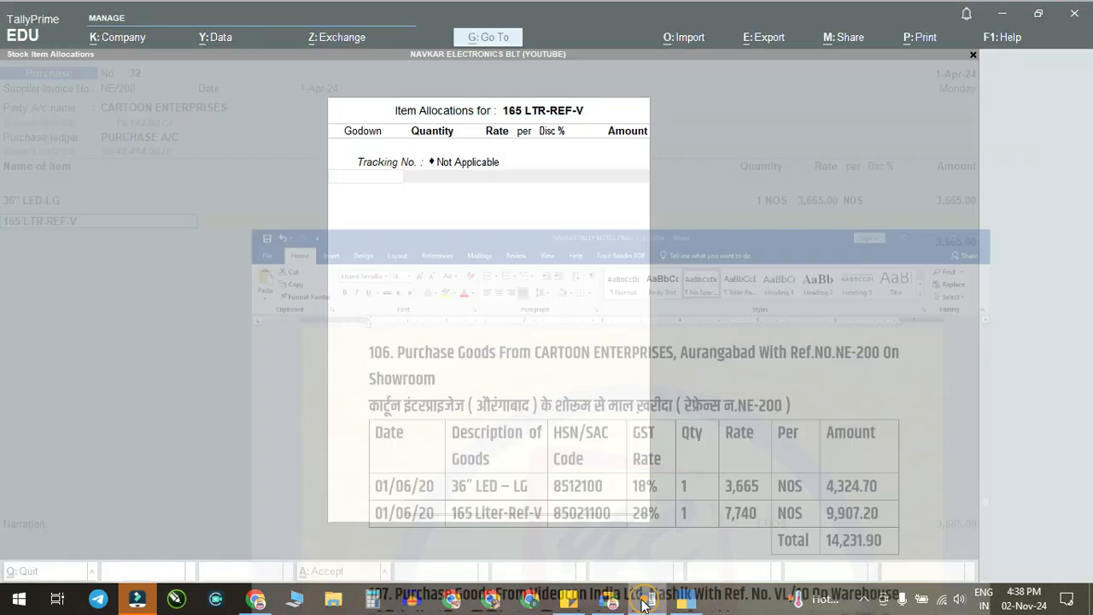
{"action": "key", "text": "Return"}
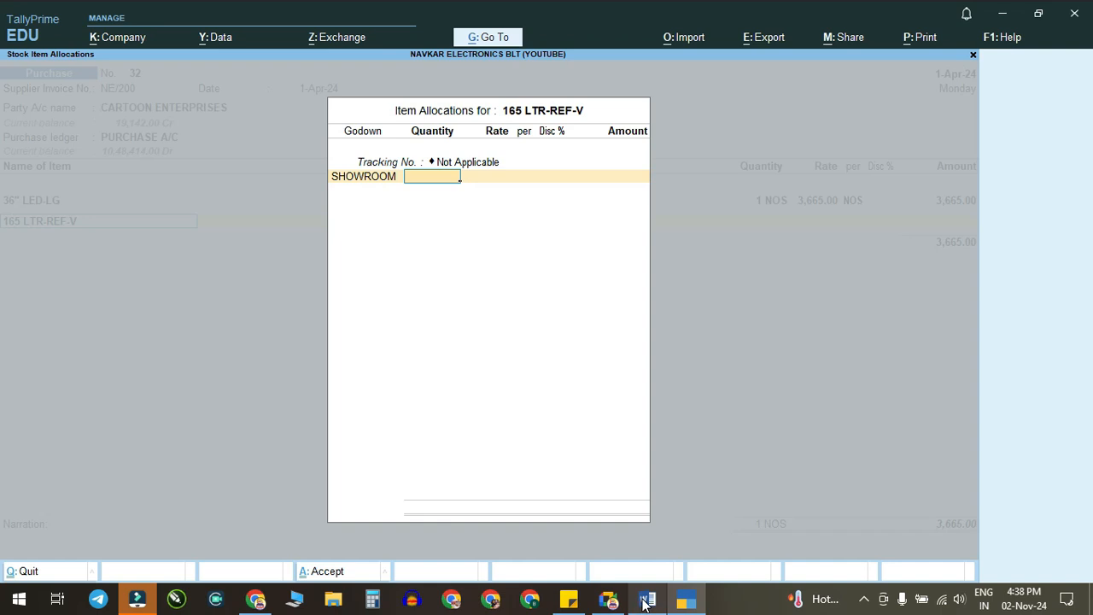
{"action": "left_click", "coordinate": [646, 603]}
{"action": "left_click", "coordinate": [647, 603]}
{"action": "type", "text": "1"}
{"action": "key", "text": "Return"}
{"action": "key", "text": "Return"}
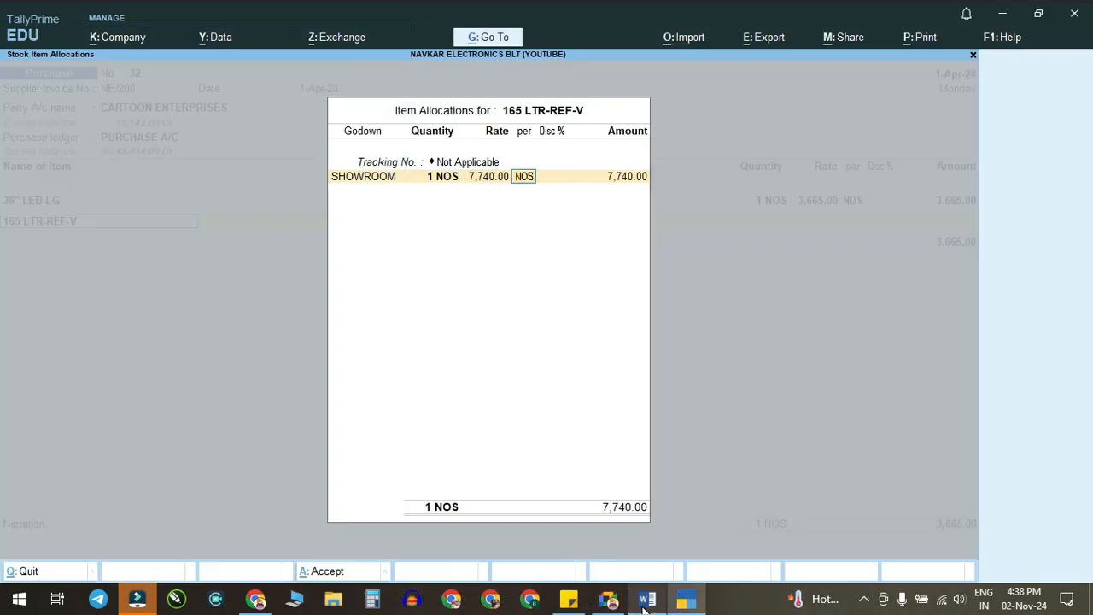
{"action": "key", "text": "Return"}
{"action": "key", "text": "Return"}
{"action": "key", "text": "Return"}
{"action": "key", "text": "Return"}
Step: End the item list and add the CGST and SGST ledgers to the CARTOON ENTERPRISES purchase voucher
{"action": "key", "text": "Return"}
{"action": "type", "text": "CG"}
{"action": "key", "text": "Return"}
{"action": "key", "text": "Return"}
{"action": "type", "text": "SG"}
{"action": "key", "text": "Return"}
{"action": "key", "text": "Return"}
Step: Complete the bill-wise details as New Ref NE/200 with 10 days' credit and accept the purchase voucher
{"action": "key", "text": "Return"}
{"action": "key", "text": "Return"}
{"action": "key", "text": "Return"}
{"action": "key", "text": "Return"}
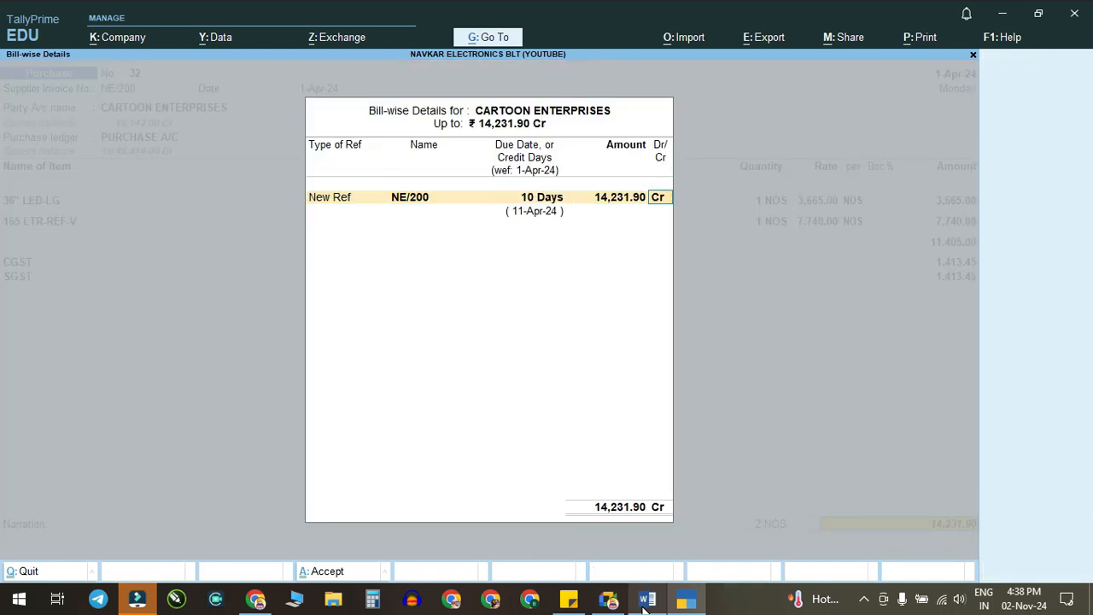
{"action": "key", "text": "Return"}
{"action": "key", "text": "Return"}
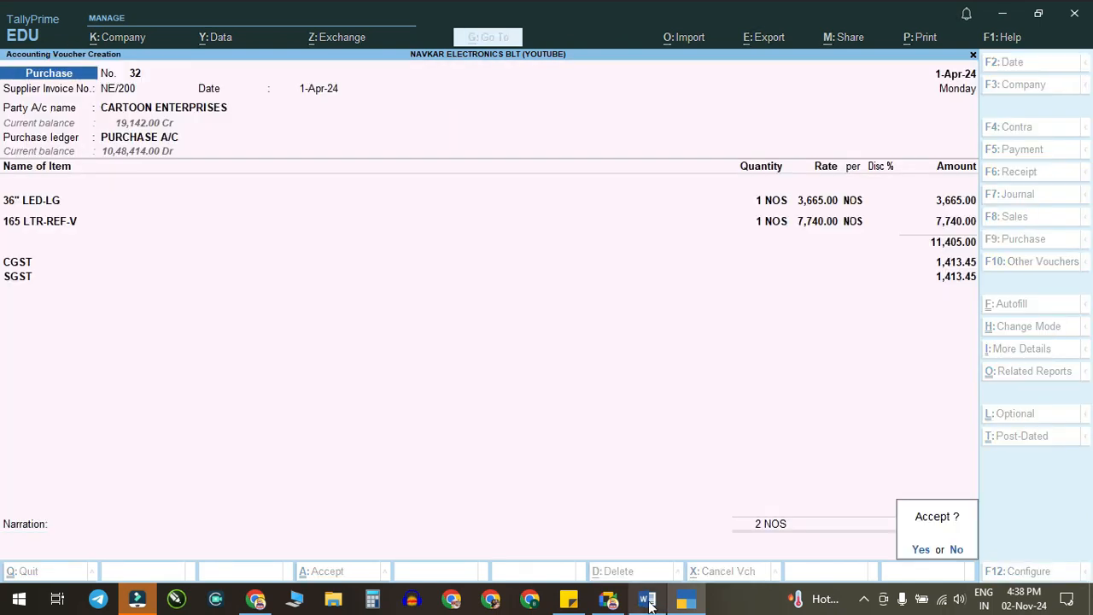
Step: Look up purchase 107 in the Word notes and enter supplier invoice VL/10 dated 1-Apr-24 in the new purchase voucher
{"action": "left_click", "coordinate": [647, 601]}
{"action": "scroll", "coordinate": [857, 459], "scroll_direction": "down", "scroll_amount": 5}
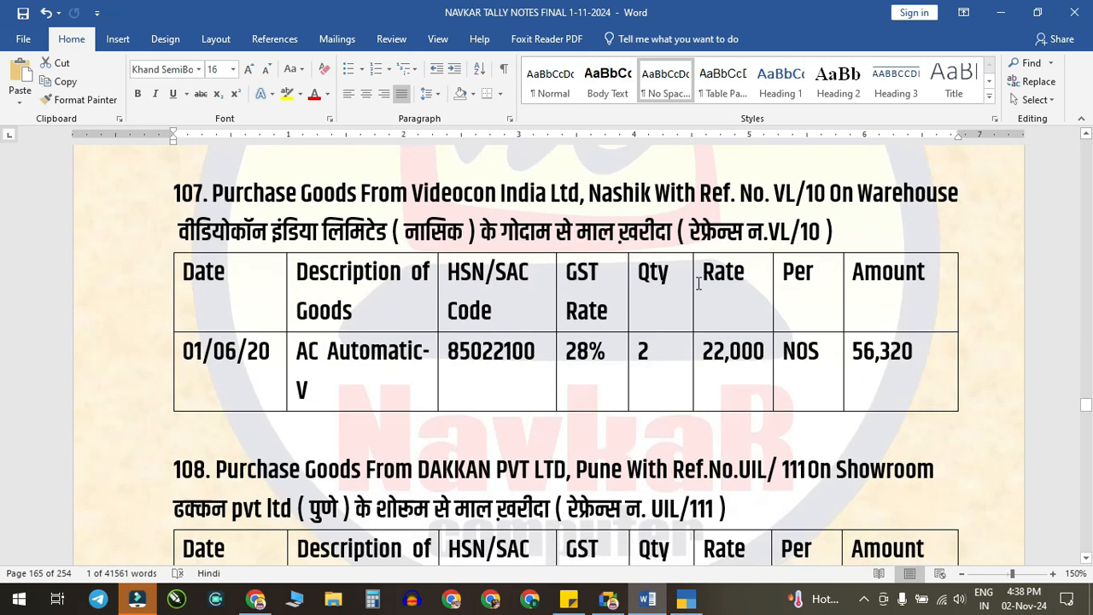
{"action": "left_click", "coordinate": [688, 602]}
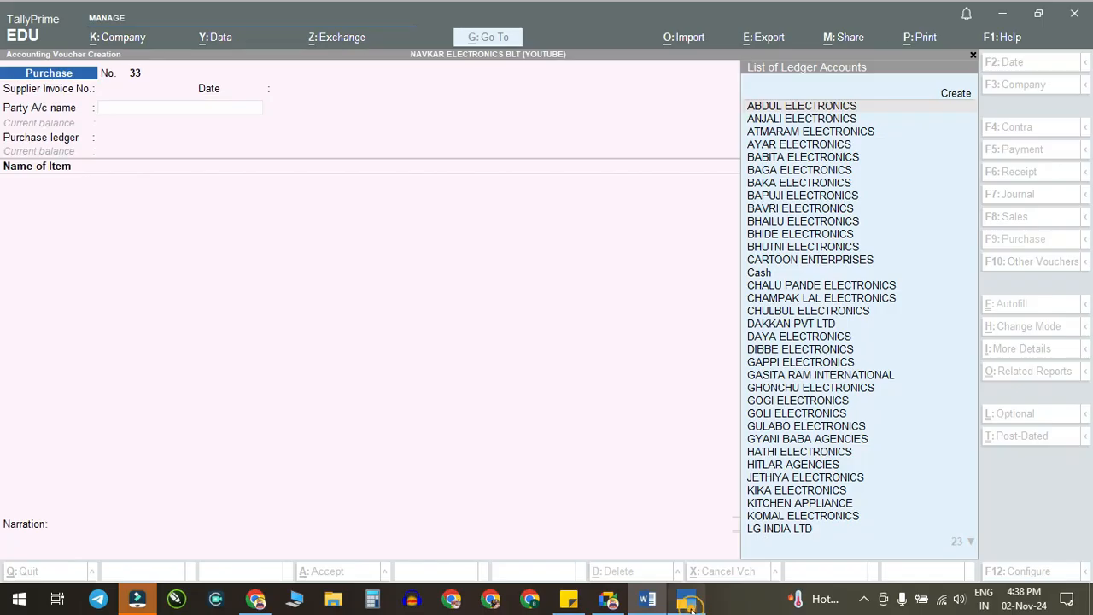
{"action": "key", "text": "BackSpace"}
{"action": "key", "text": "BackSpace"}
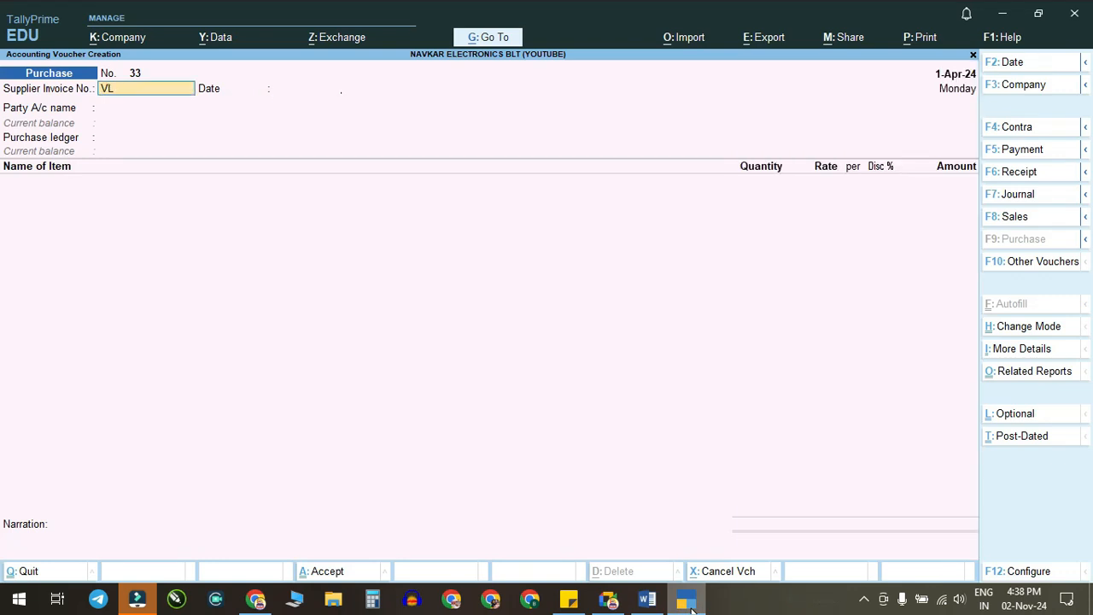
{"action": "type", "text": "0"}
{"action": "key", "text": "Return"}
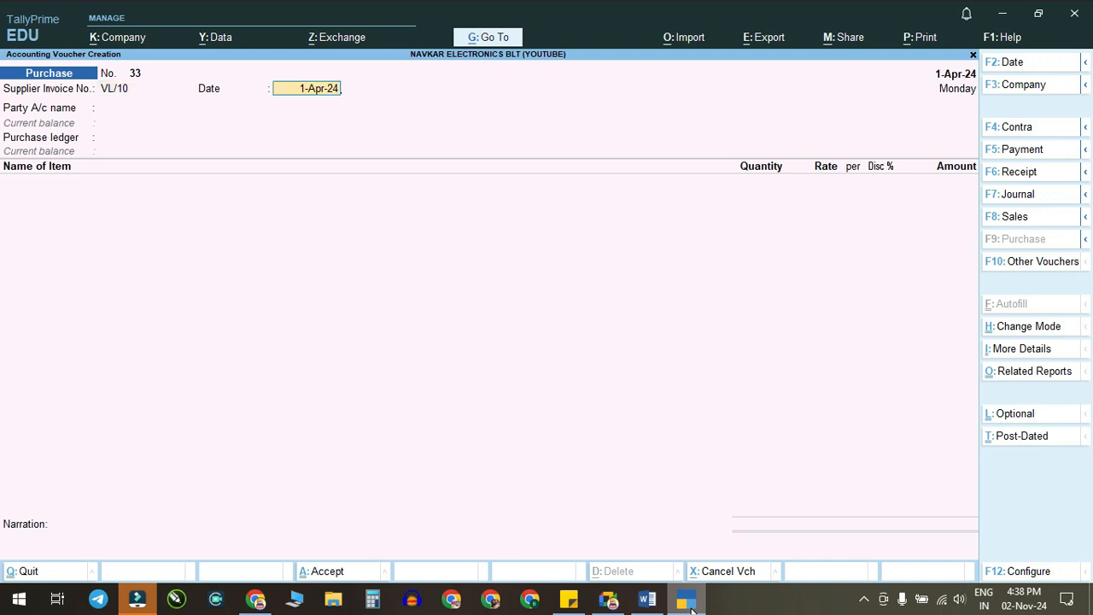
{"action": "key", "text": "Return"}
Step: Set the party to VIDEOCON INDA LTD with receipt note Not Applicable and the purchase ledger to PURCHASE A/C
{"action": "type", "text": "vi"}
{"action": "key", "text": "Return"}
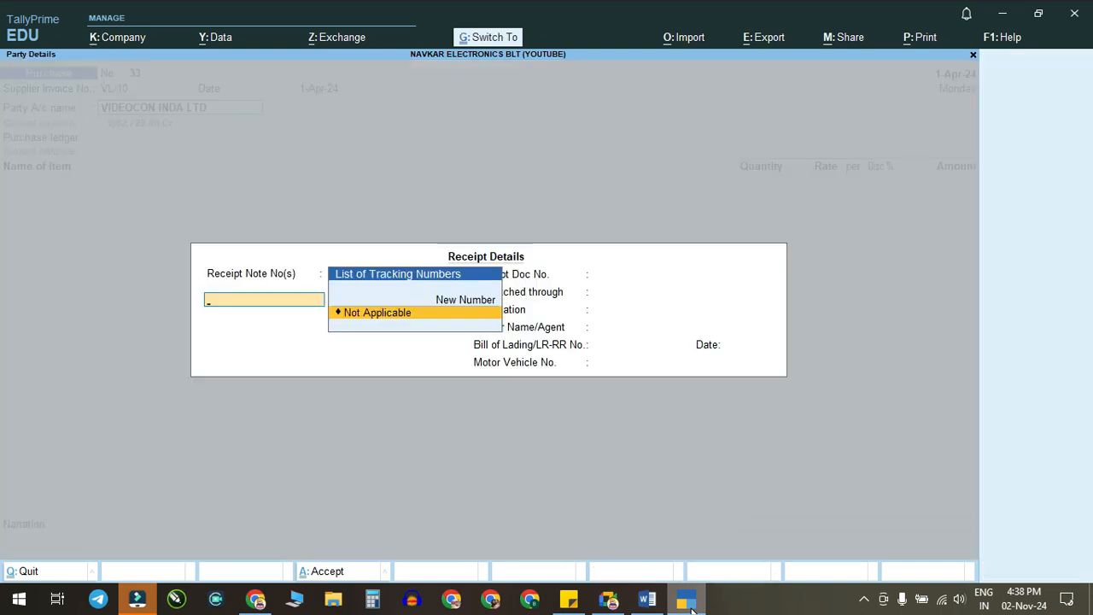
{"action": "key", "text": "Return"}
{"action": "key", "text": "Return"}
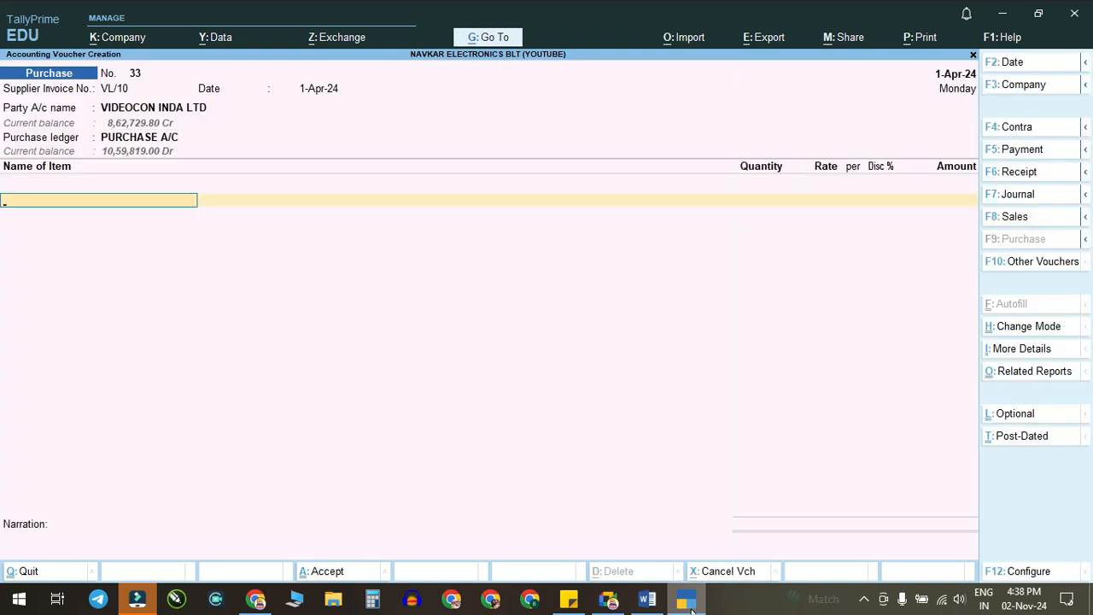
Step: Check the item of purchase 107 in the Word notes and add AC AUTOMATIC-V with tracking number Not Applicable
{"action": "left_click", "coordinate": [640, 602]}
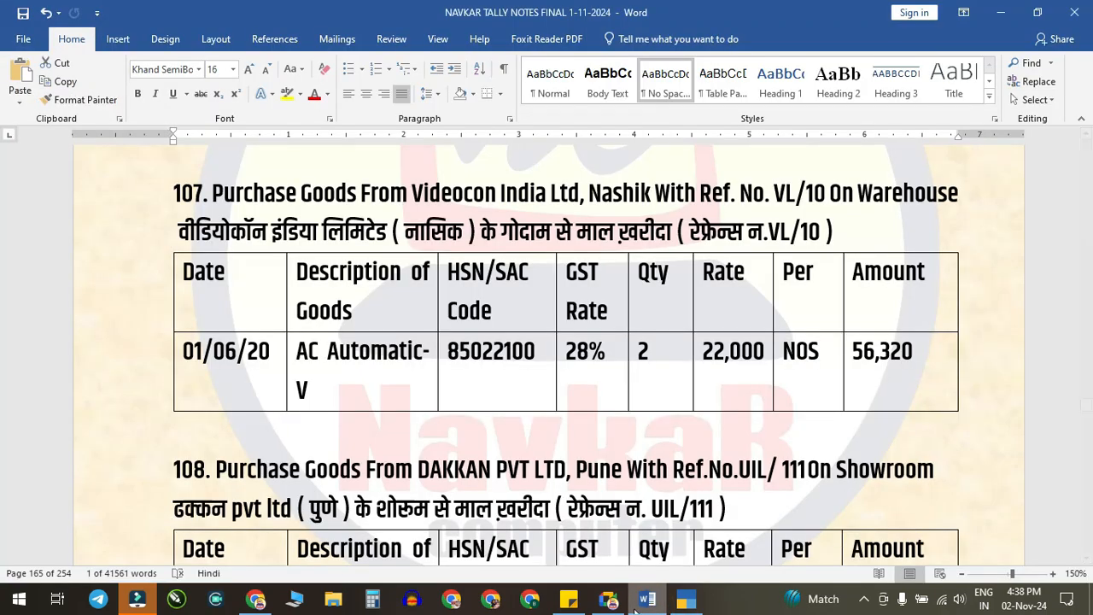
{"action": "left_click", "coordinate": [683, 602]}
{"action": "type", "text": "ac"}
{"action": "key", "text": "Return"}
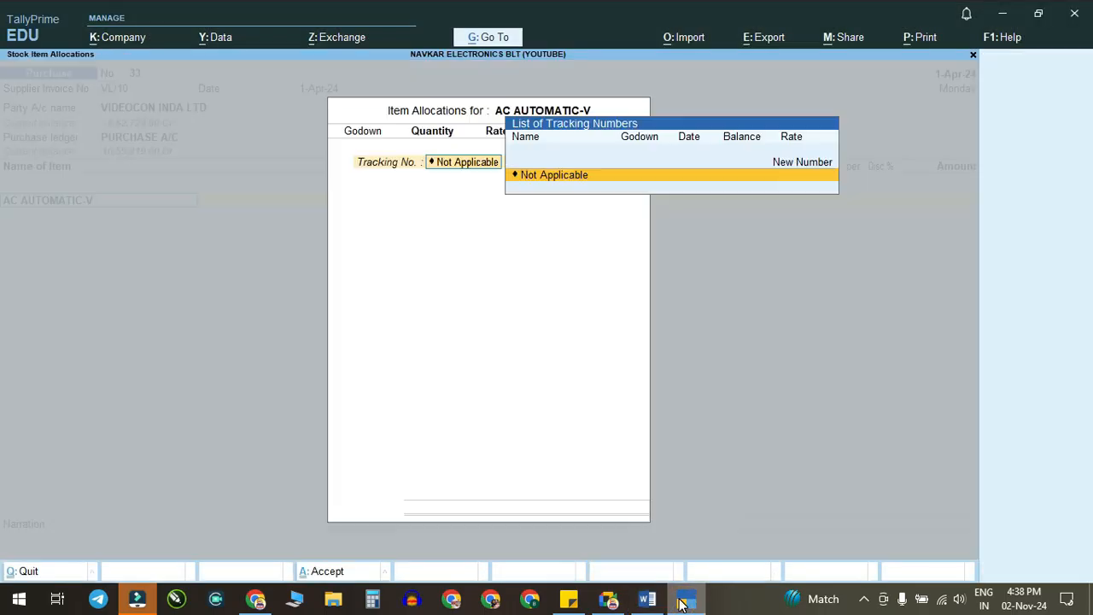
{"action": "key", "text": "Return"}
Step: Check the godown and quantity in the Word notes and allocate 2 NOS of AC AUTOMATIC-V to WHAREHOUSE at a rate of 22,000
{"action": "left_click", "coordinate": [649, 597]}
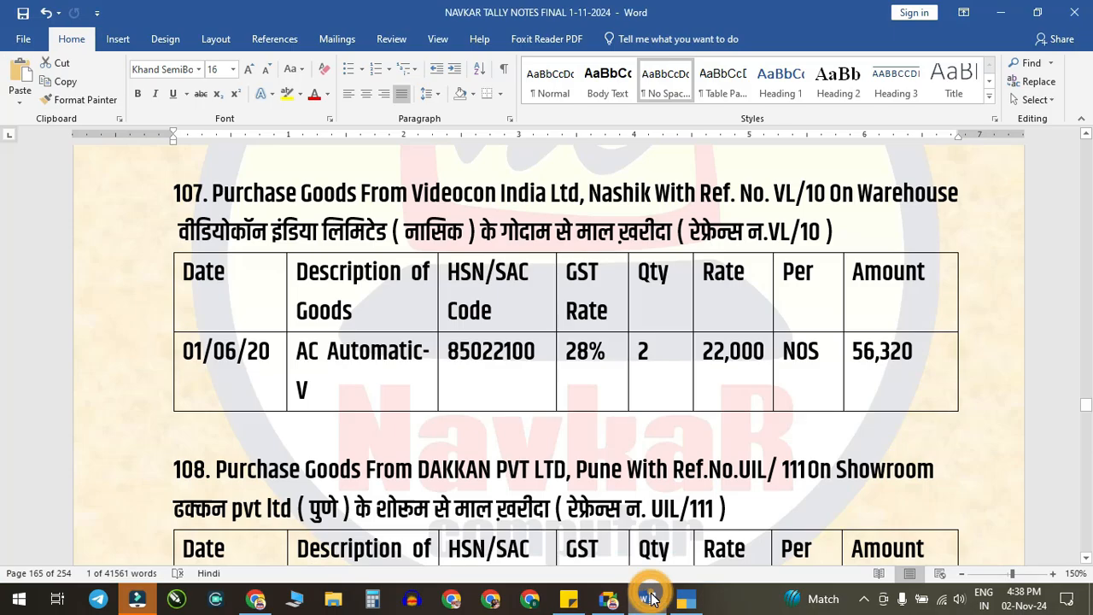
{"action": "left_click", "coordinate": [649, 596]}
{"action": "key", "text": "Return"}
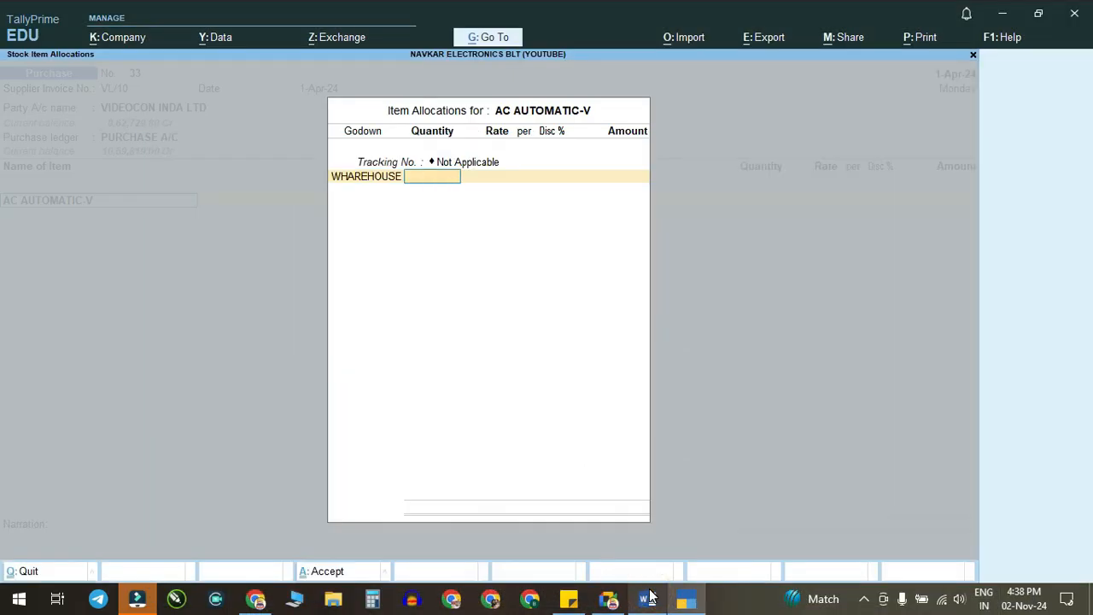
{"action": "left_click", "coordinate": [649, 597]}
{"action": "left_click", "coordinate": [649, 598]}
{"action": "type", "text": "2"}
{"action": "key", "text": "Return"}
{"action": "type", "text": "22000"}
{"action": "key", "text": "Return"}
{"action": "key", "text": "Return"}
{"action": "key", "text": "Return"}
{"action": "key", "text": "Return"}
{"action": "key", "text": "Return"}
Step: End the item list and add the CGST and SGST ledgers with their calculated amounts to the VIDEOCON INDA LTD voucher
{"action": "key", "text": "Return"}
{"action": "type", "text": "cg"}
{"action": "key", "text": "Return"}
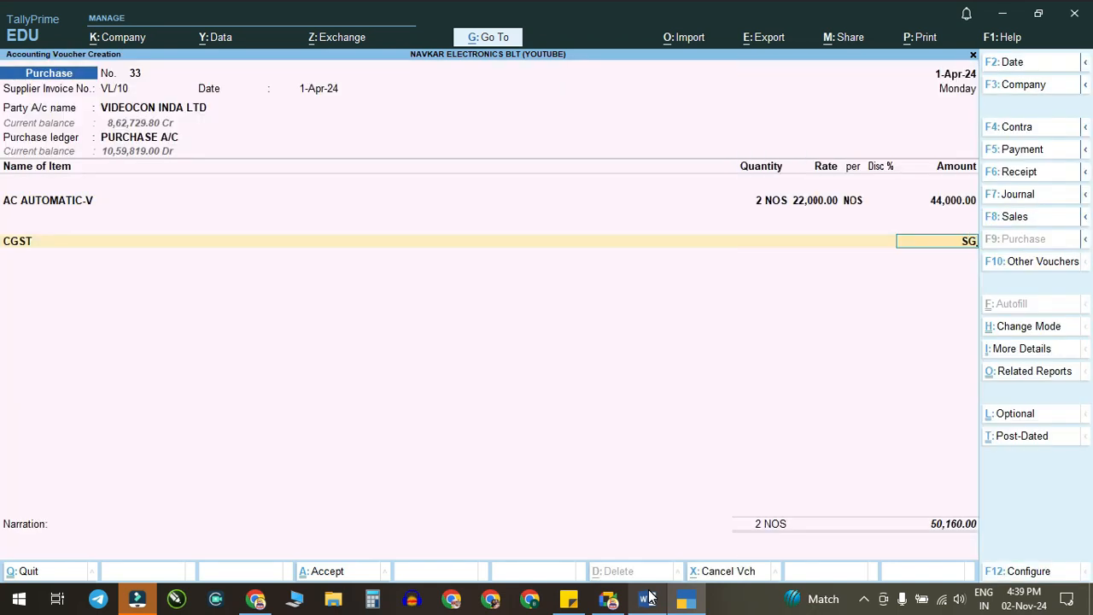
{"action": "key", "text": "BackSpace"}
{"action": "key", "text": "BackSpace"}
{"action": "key", "text": "BackSpace"}
{"action": "key", "text": "Return"}
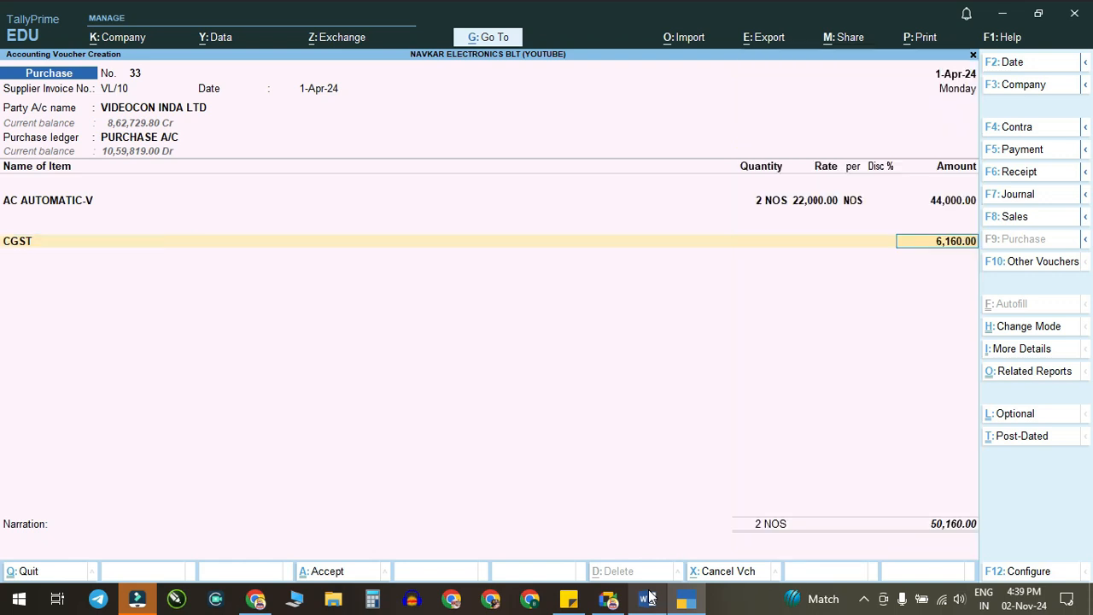
{"action": "key", "text": "Return"}
{"action": "type", "text": "sg"}
{"action": "key", "text": "Return"}
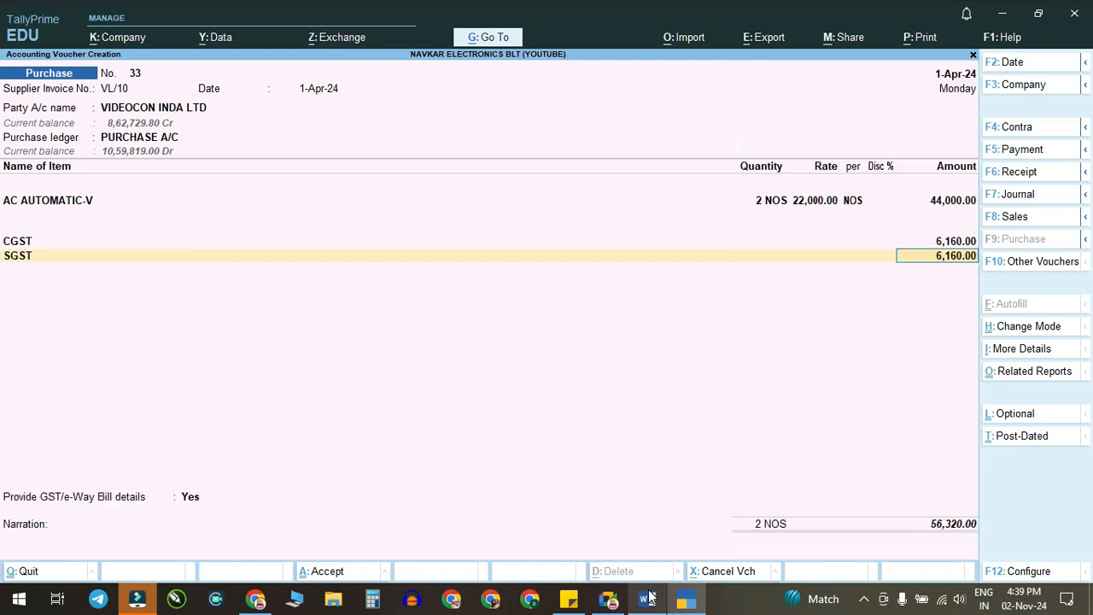
{"action": "key", "text": "Return"}
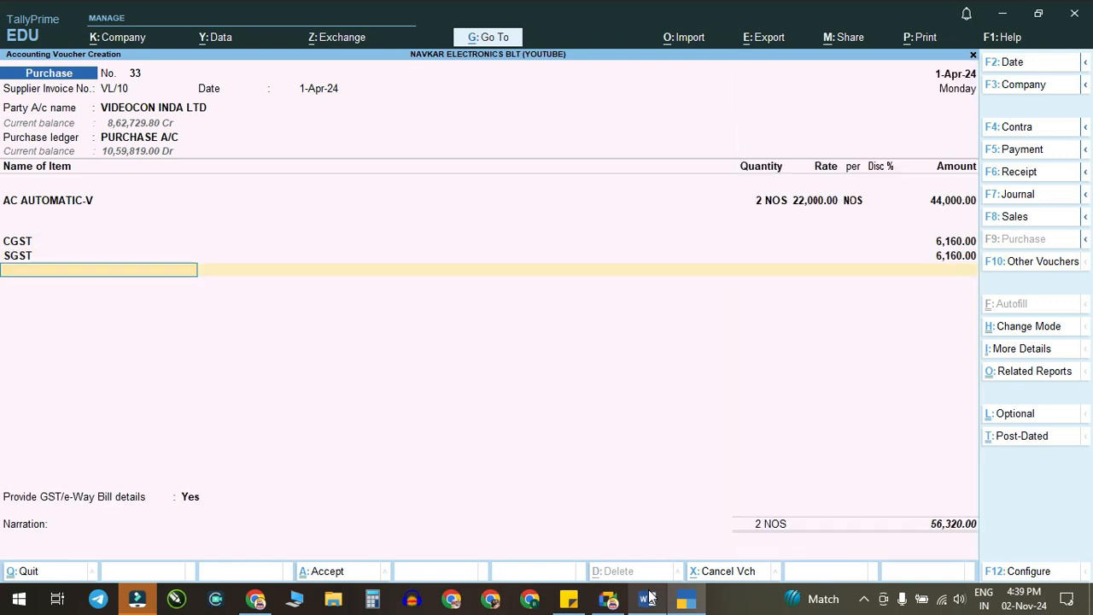
Step: Accept the e-Way Bill details without entries, compare the voucher total with purchase 107 in the Word notes, and save the voucher
{"action": "key", "text": "Return"}
{"action": "key", "text": "Return"}
{"action": "key", "text": "Return"}
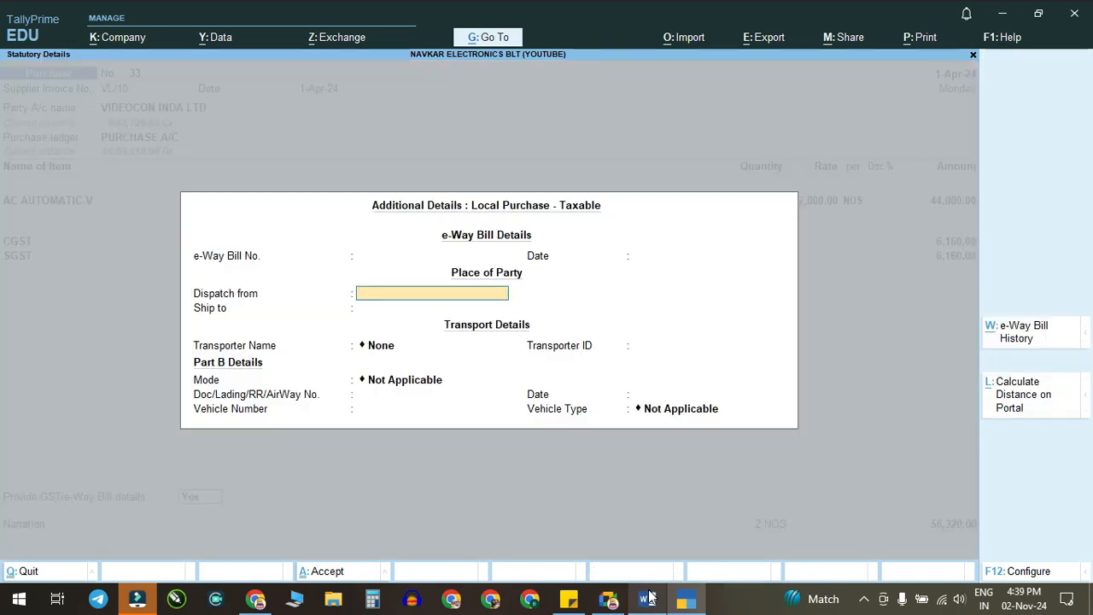
{"action": "key", "text": "ctrl+a"}
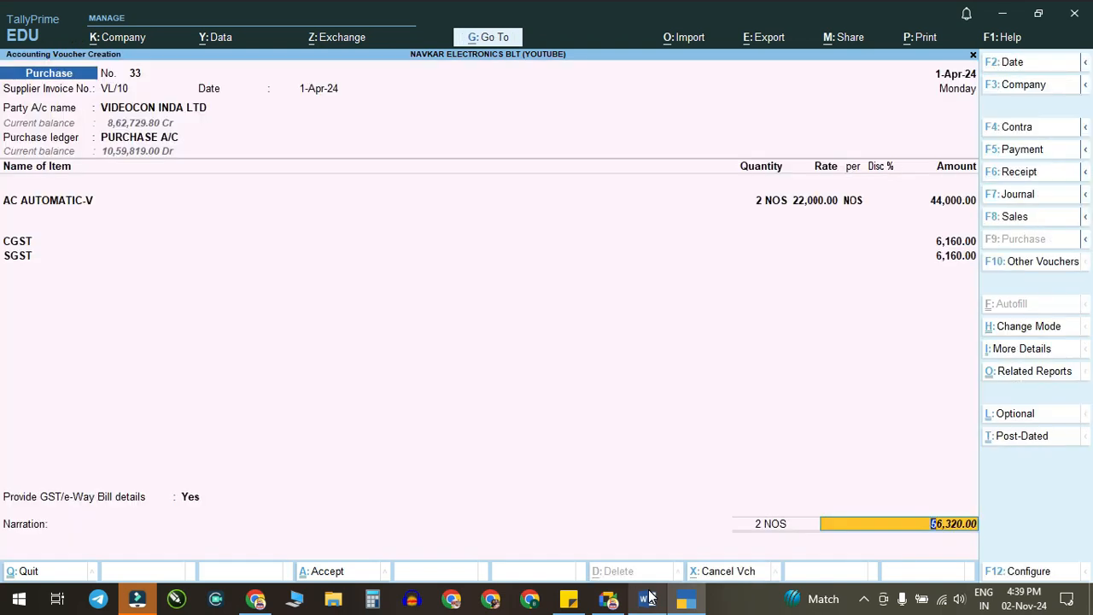
{"action": "left_click", "coordinate": [658, 606]}
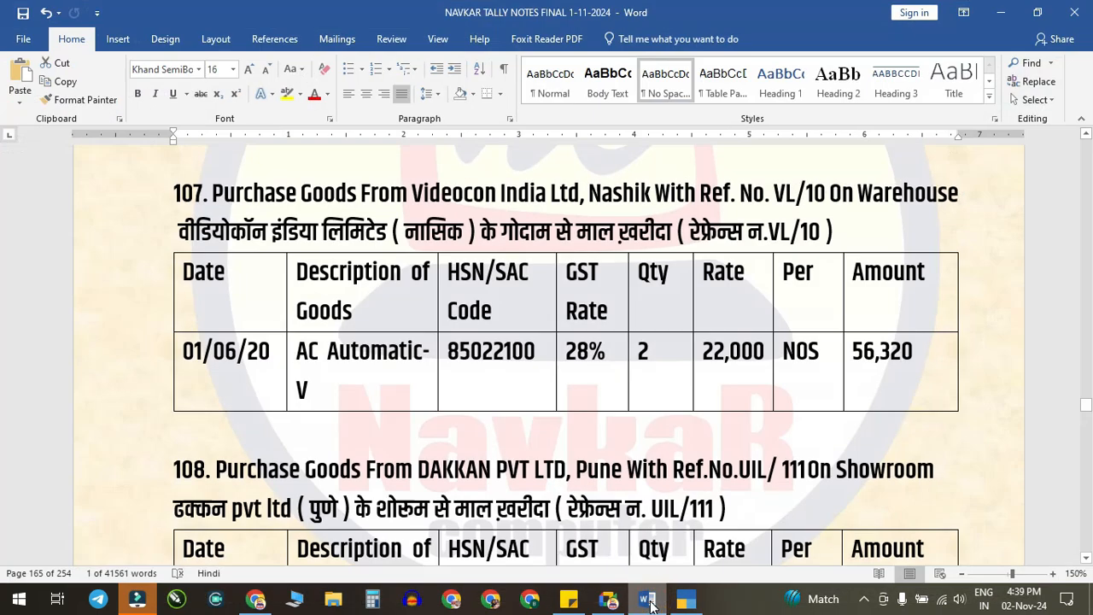
{"action": "left_click", "coordinate": [650, 602]}
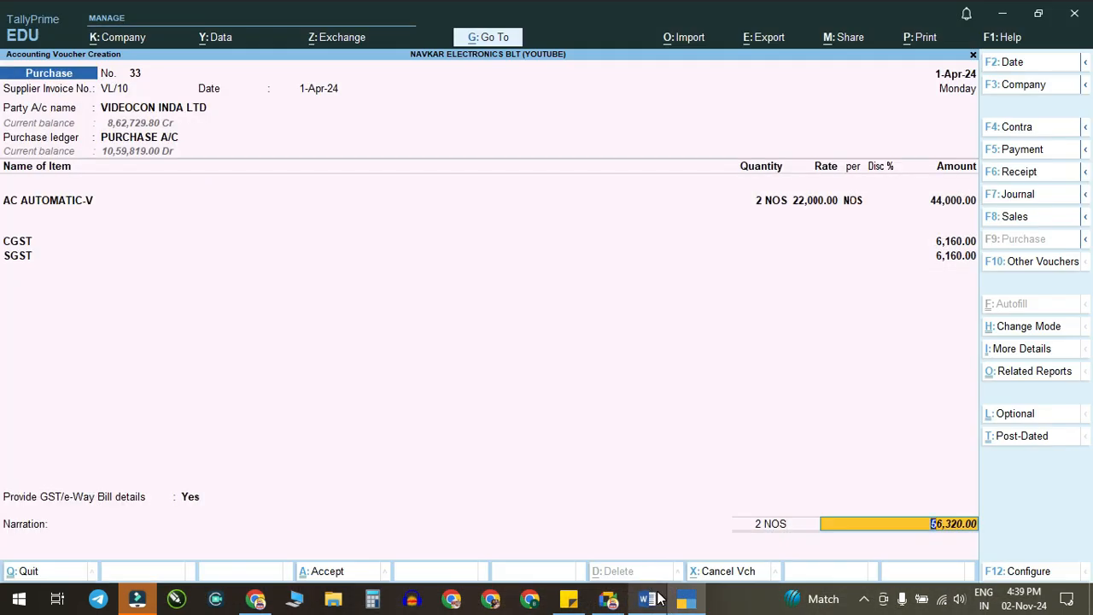
{"action": "key", "text": "ctrl"}
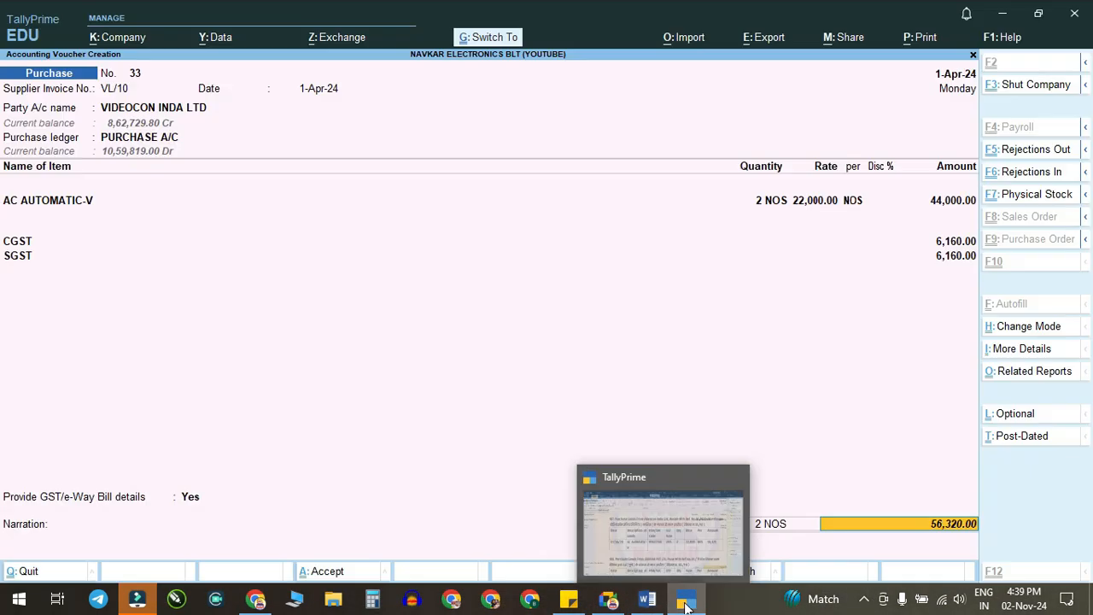
{"action": "left_click", "coordinate": [685, 602]}
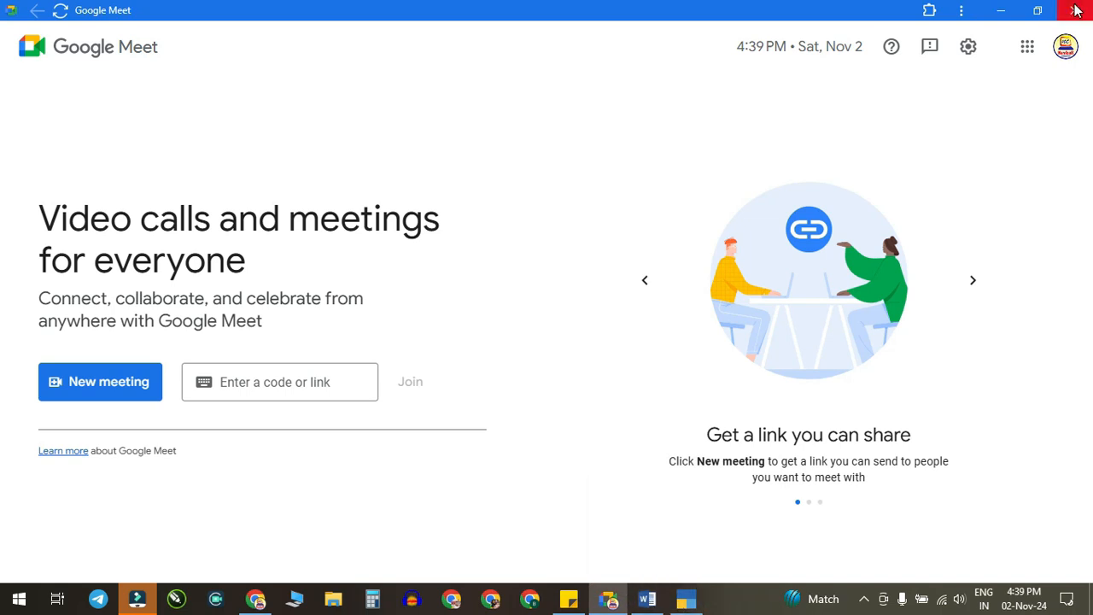
Step: Look up purchase 108 in the Word notes and enter supplier invoice UIL/111 dated 1-Apr-24 in the new purchase voucher
{"action": "left_click", "coordinate": [647, 600]}
{"action": "mouse_move", "coordinate": [687, 606]}
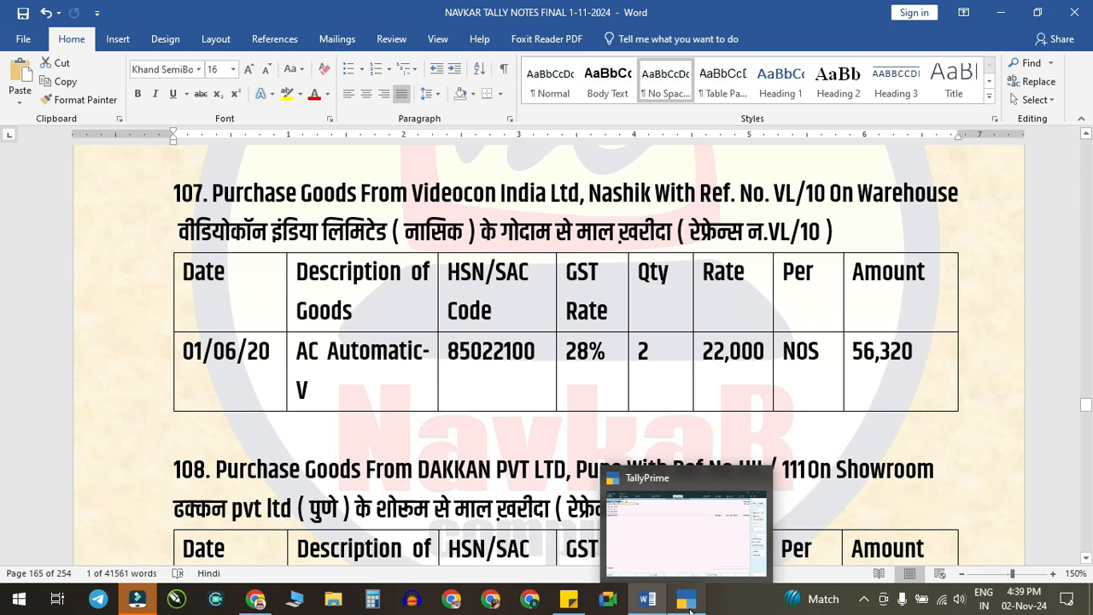
{"action": "scroll", "coordinate": [388, 359], "scroll_direction": "down", "scroll_amount": 3}
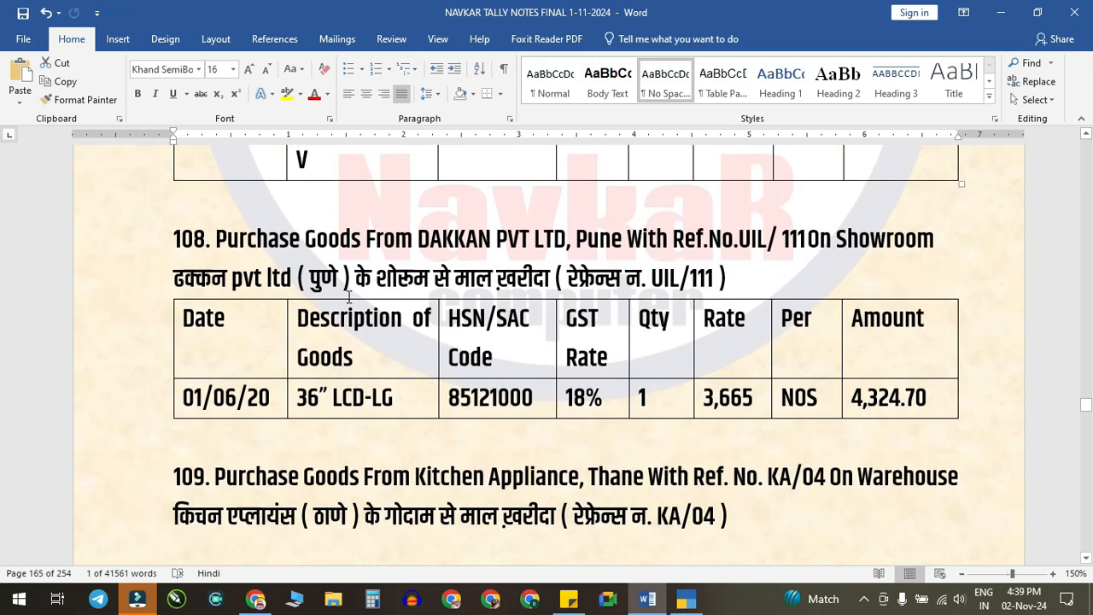
{"action": "left_click", "coordinate": [678, 602]}
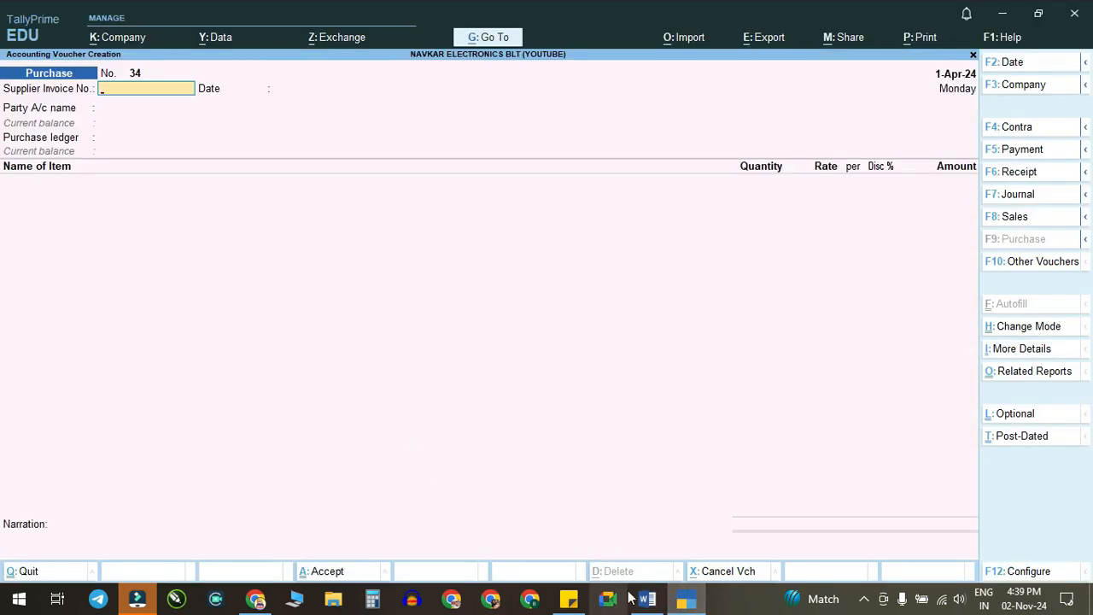
{"action": "left_click", "coordinate": [645, 600]}
{"action": "left_click", "coordinate": [645, 600]}
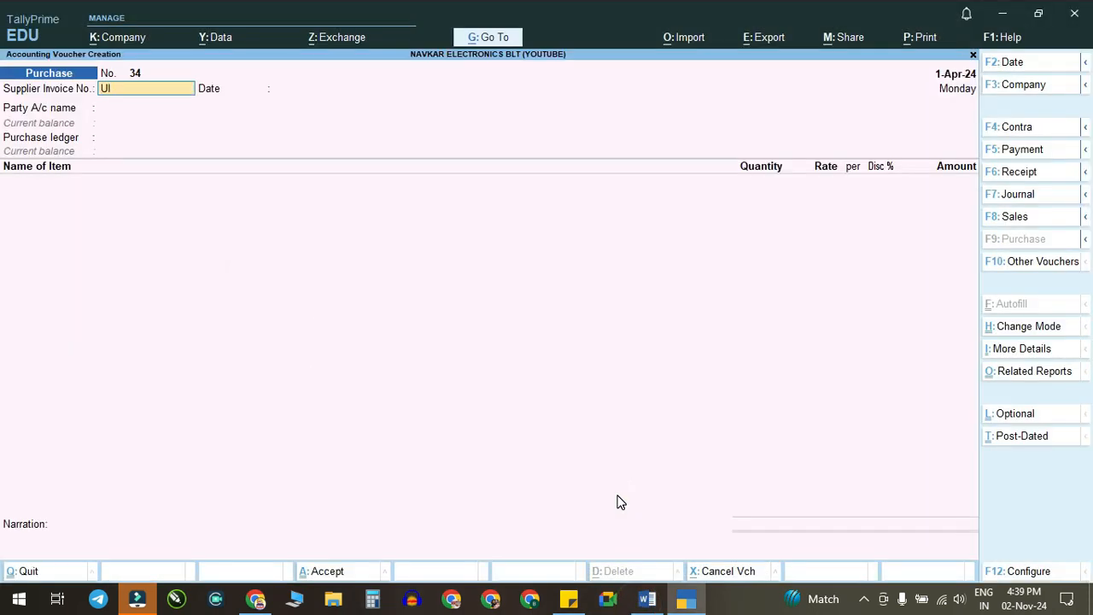
{"action": "key", "text": "Return"}
{"action": "key", "text": "Return"}
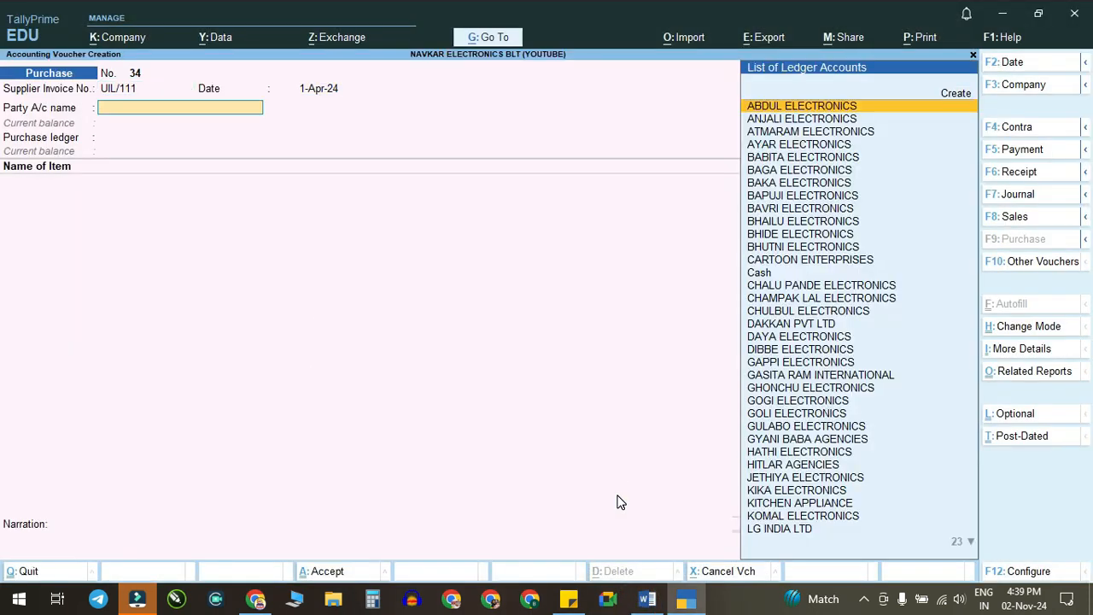
Step: Select DAKKAN PVT LTD as the party, accept its receipt and party details, and use PURCHASE A/C as the purchase ledger
{"action": "type", "text": "DA"}
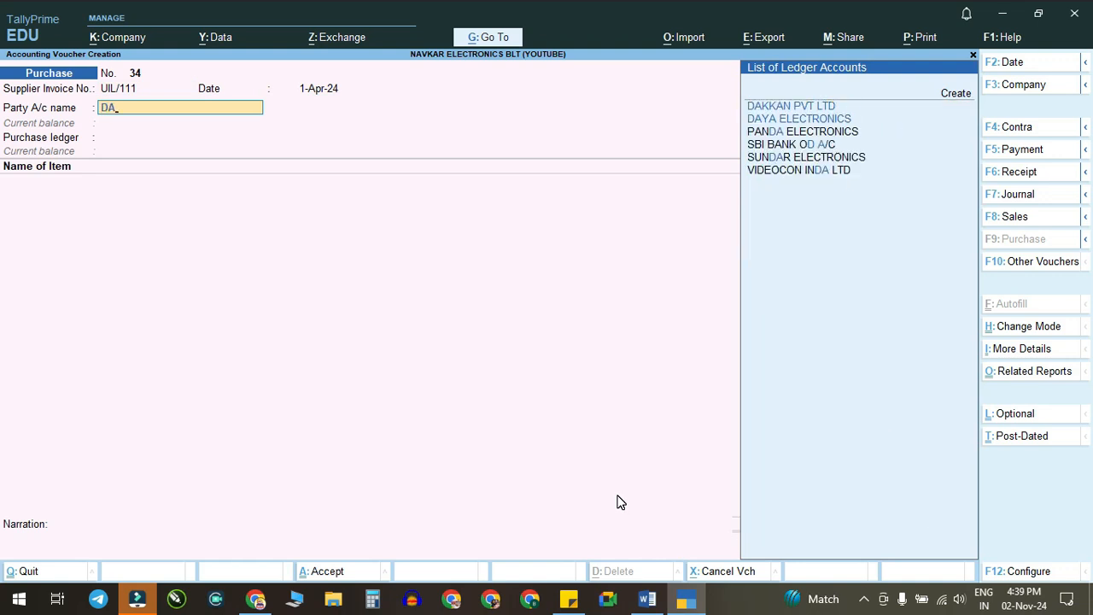
{"action": "key", "text": "Return"}
{"action": "key", "text": "ctrl+a"}
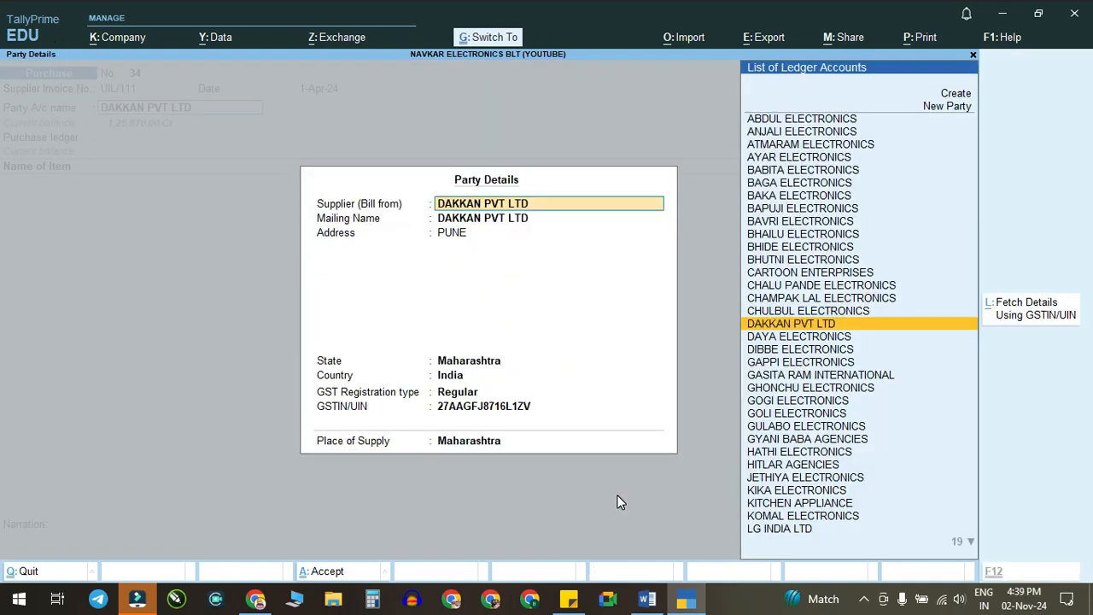
{"action": "key", "text": "ctrl+a"}
{"action": "key", "text": "Return"}
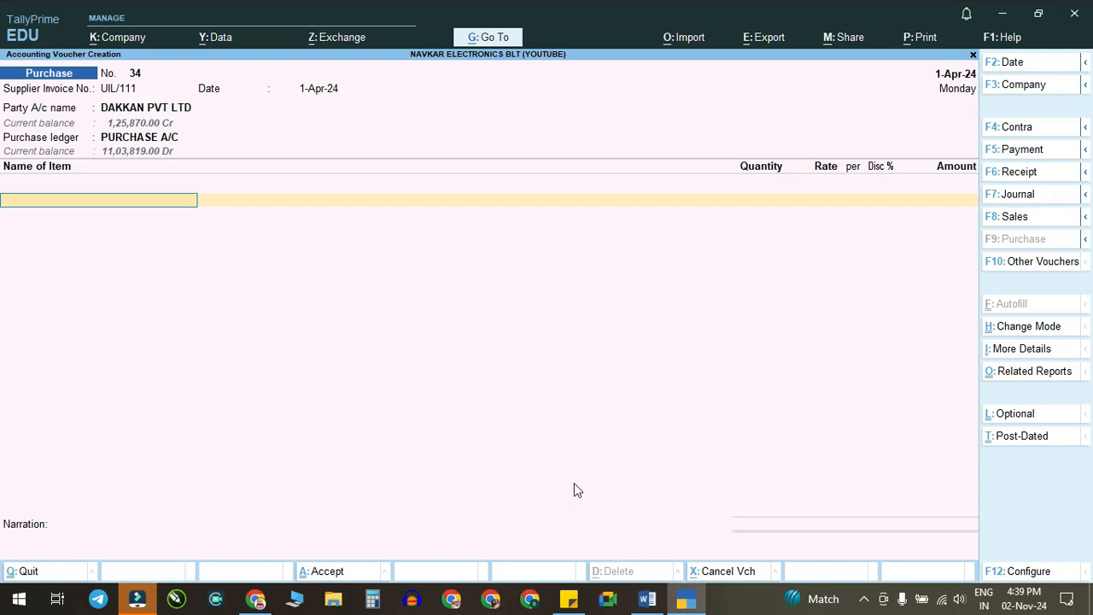
Step: Check the goods of purchase 108 in the Word notes and add the stock item 36" LED-LG to the voucher
{"action": "left_click", "coordinate": [639, 597]}
{"action": "left_click", "coordinate": [638, 597]}
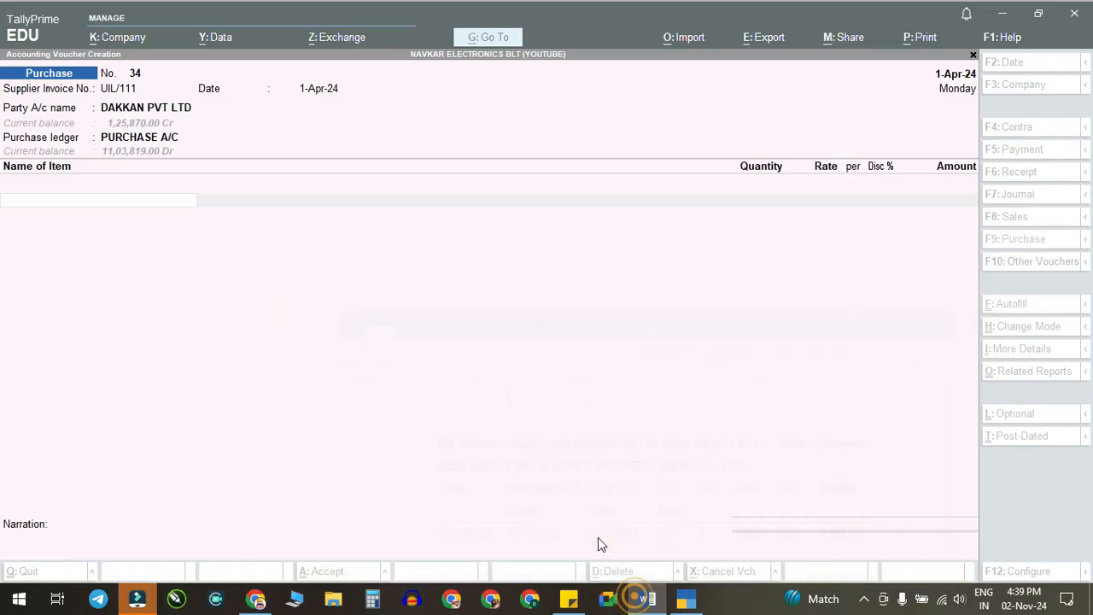
{"action": "key", "text": "Return"}
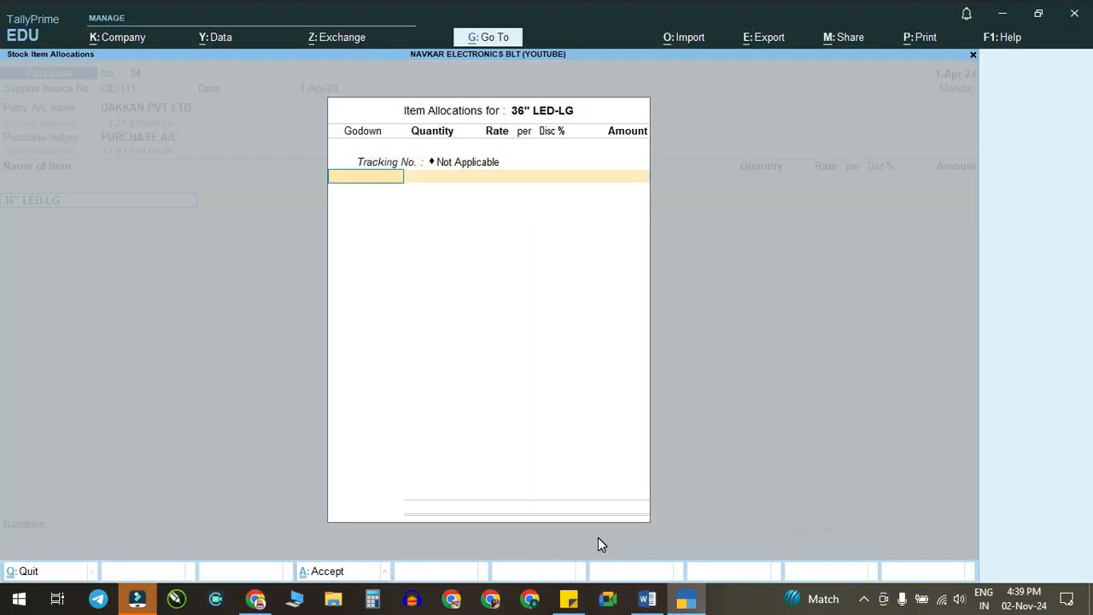
Step: Check the godown and quantity in the Word notes and allocate 1 NOS of 36" LED-LG to SHOWROOM at a rate of 3,665
{"action": "left_click", "coordinate": [650, 599]}
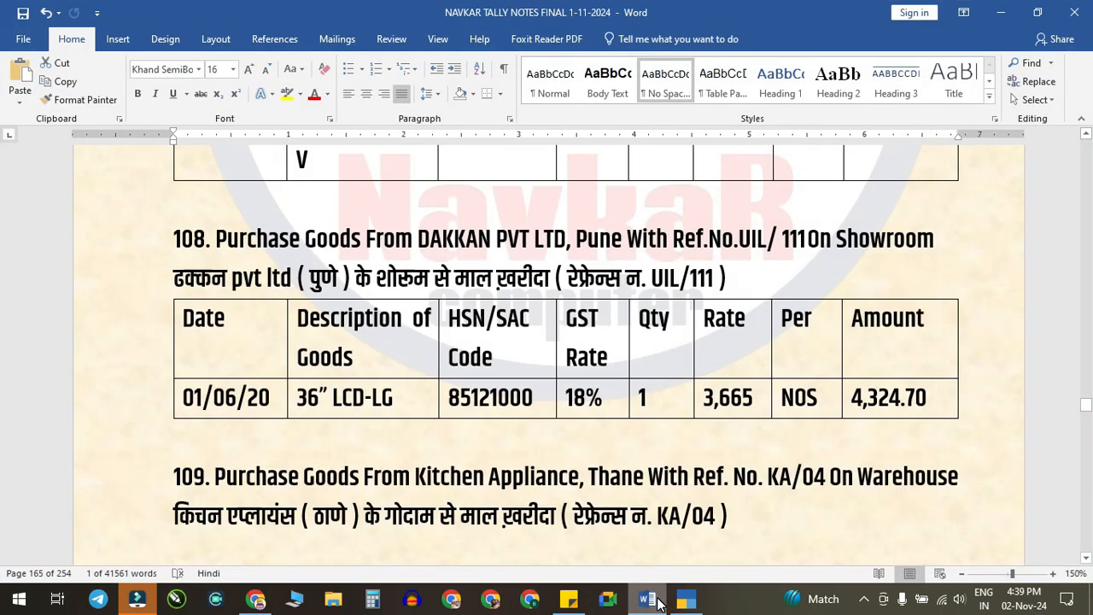
{"action": "left_click", "coordinate": [657, 603]}
{"action": "type", "text": "S"}
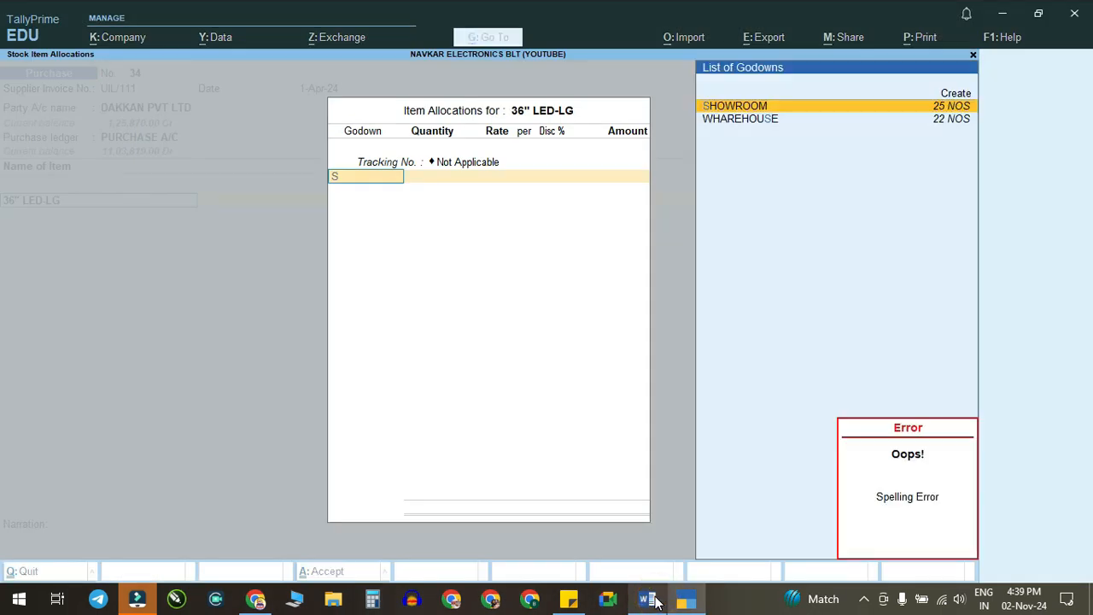
{"action": "key", "text": "Return"}
{"action": "left_click", "coordinate": [652, 600]}
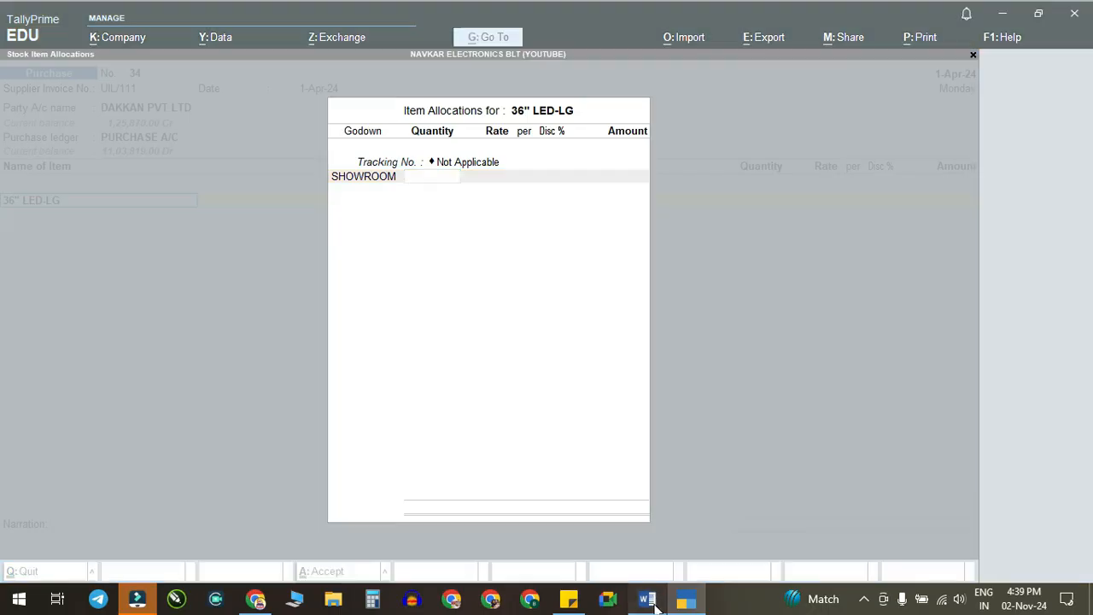
{"action": "left_click", "coordinate": [653, 601]}
{"action": "type", "text": "1"}
{"action": "key", "text": "Return"}
{"action": "key", "text": "Return"}
{"action": "key", "text": "Return"}
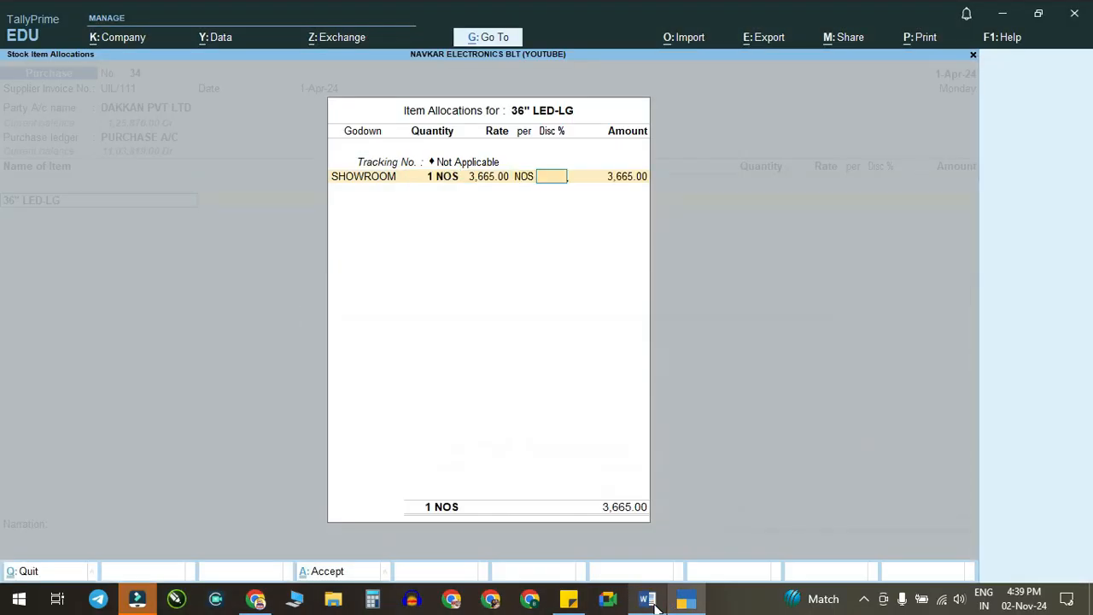
{"action": "key", "text": "Return"}
{"action": "key", "text": "Return"}
{"action": "key", "text": "Return"}
Step: End the item list and add the CGST and SGST ledgers with their calculated amounts to the DAKKAN PVT LTD voucher
{"action": "key", "text": "Return"}
{"action": "key", "text": "Return"}
{"action": "type", "text": "C"}
{"action": "key", "text": "Return"}
{"action": "key", "text": "Return"}
{"action": "type", "text": "SG"}
{"action": "key", "text": "Return"}
{"action": "key", "text": "Return"}
Step: End the ledger list, leave the narration blank, and save the DAKKAN PVT LTD purchase voucher
{"action": "key", "text": "Return"}
{"action": "key", "text": "Return"}
{"action": "key", "text": "Return"}
{"action": "key", "text": "Return"}
{"action": "key", "text": "Return"}
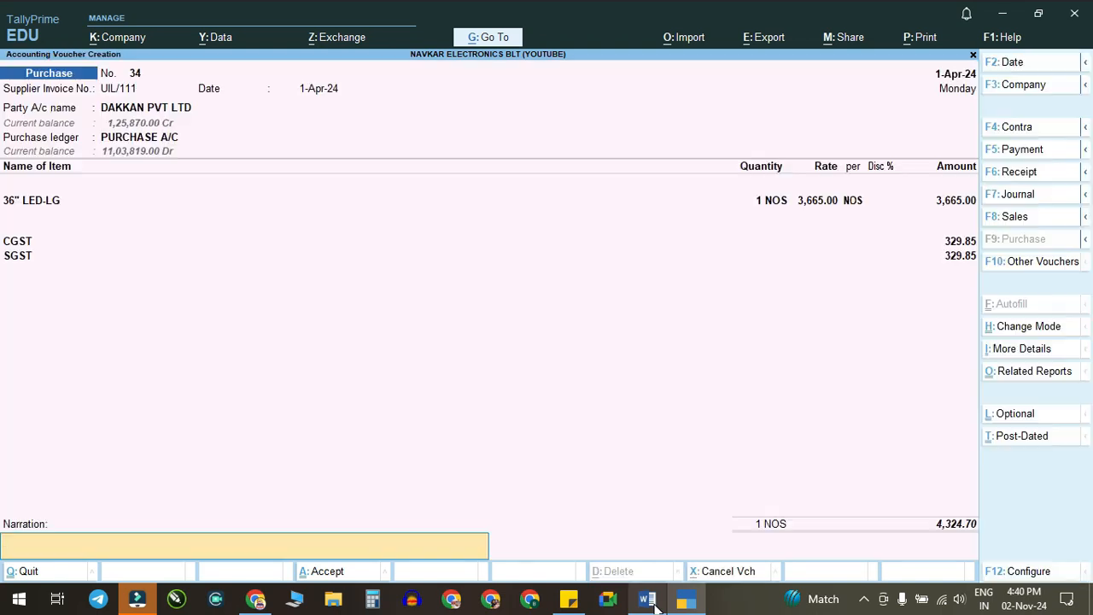
{"action": "key", "text": "Return"}
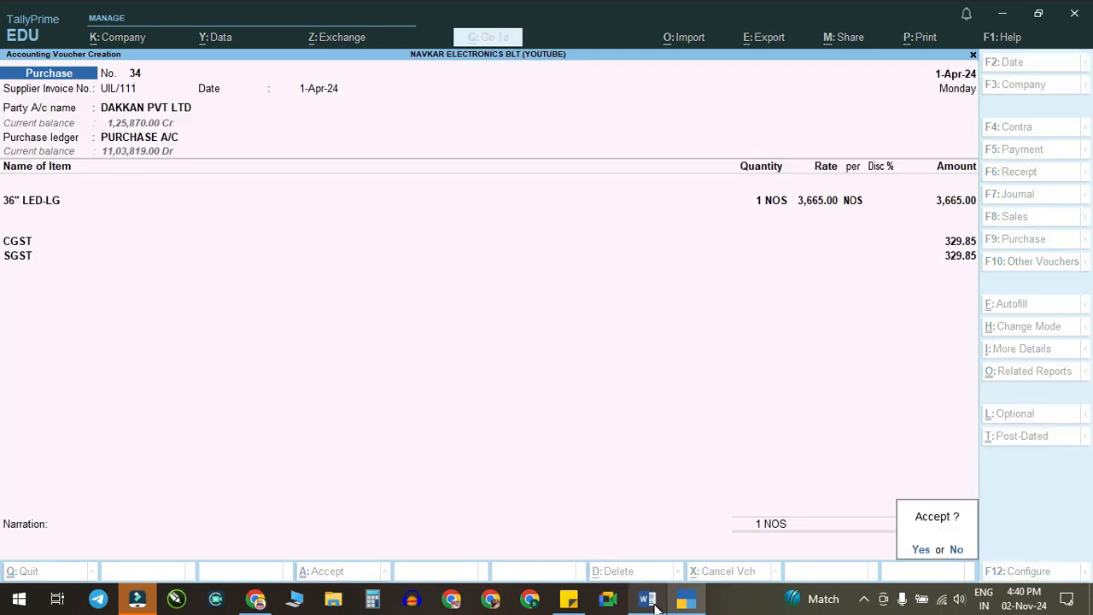
{"action": "key", "text": "Return"}
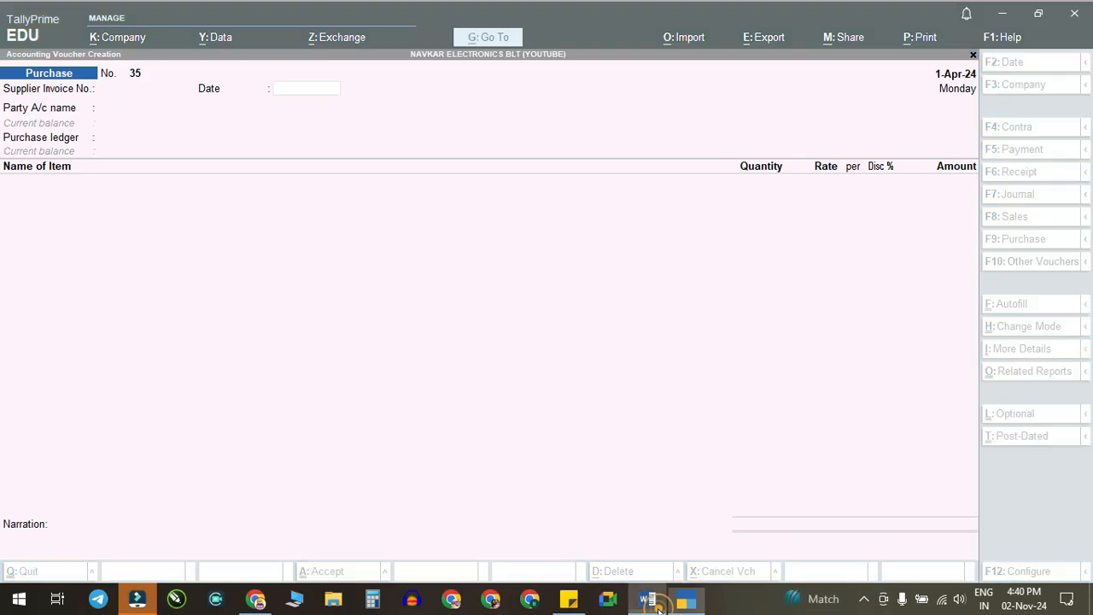
Step: Look up purchase 109 in the Word notes and enter supplier invoice KA/04 dated 1-Apr-24 in the new purchase voucher
{"action": "left_click", "coordinate": [650, 601]}
{"action": "scroll", "coordinate": [933, 414], "scroll_direction": "down", "scroll_amount": 4}
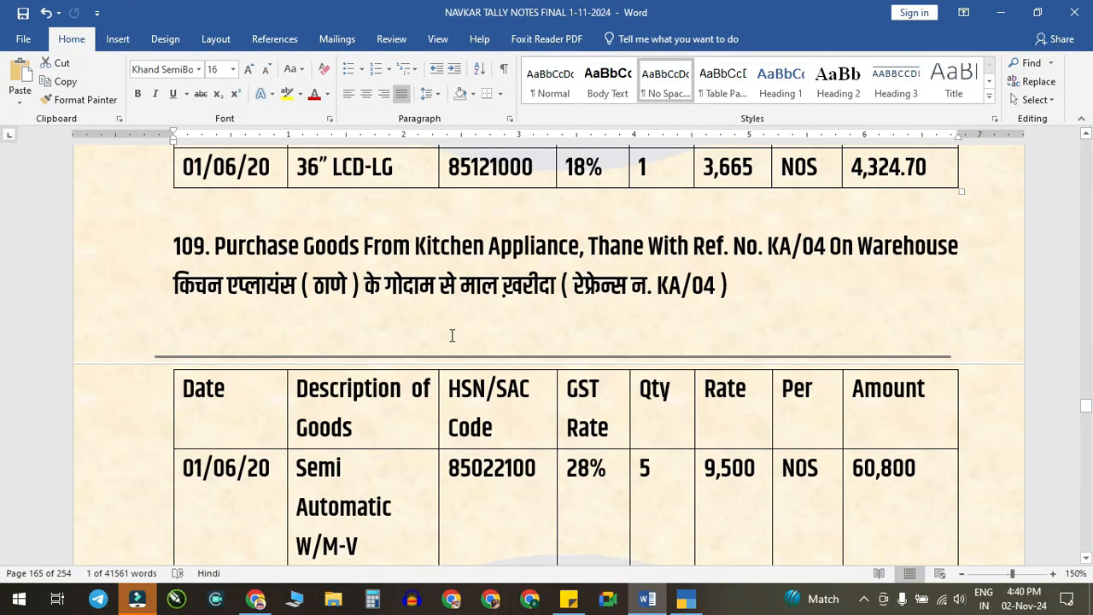
{"action": "scroll", "coordinate": [448, 331], "scroll_direction": "down", "scroll_amount": 2}
{"action": "scroll", "coordinate": [431, 339], "scroll_direction": "up", "scroll_amount": 1}
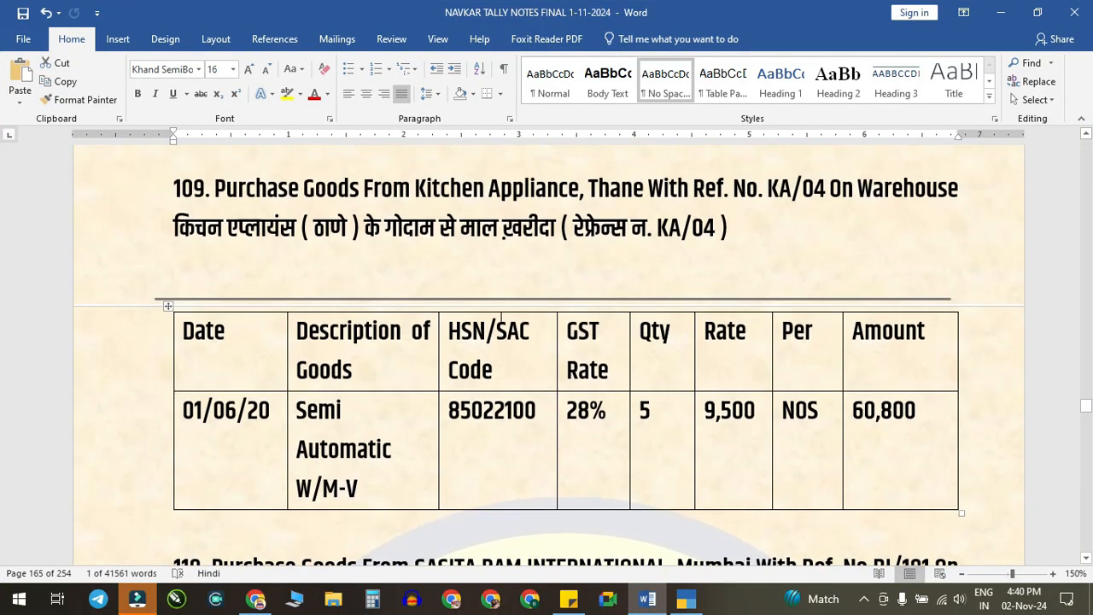
{"action": "left_click", "coordinate": [693, 601]}
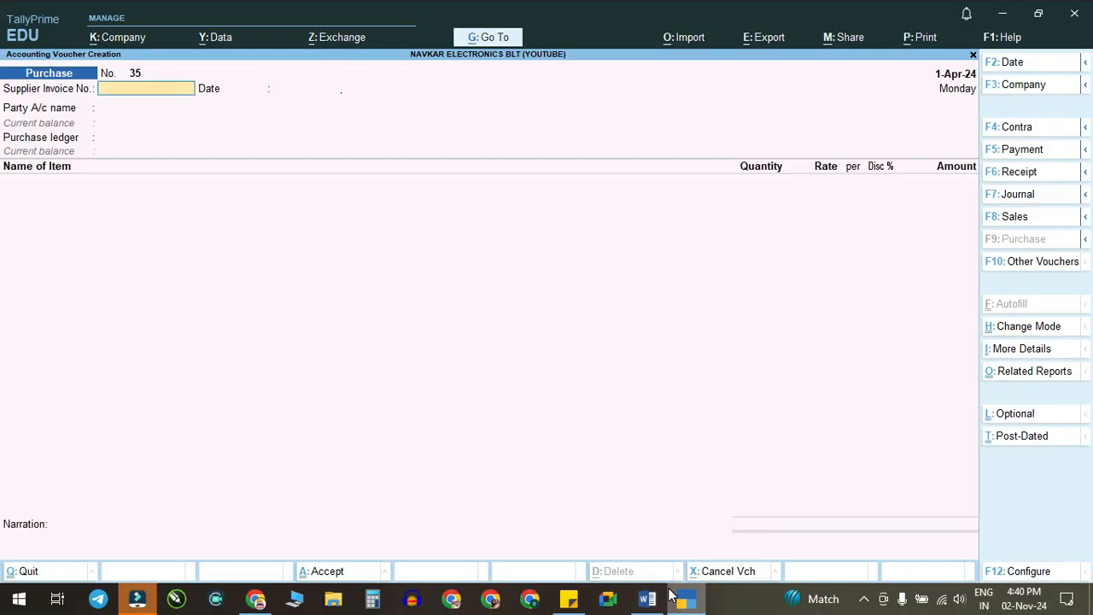
{"action": "left_click", "coordinate": [646, 600]}
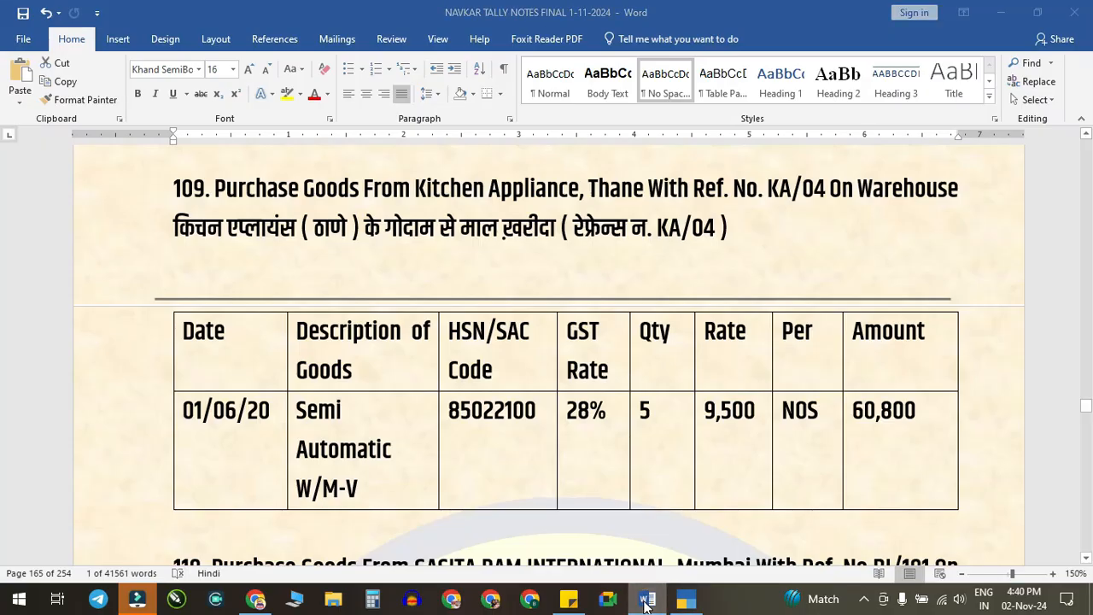
{"action": "left_click", "coordinate": [647, 600]}
{"action": "type", "text": "4"}
{"action": "key", "text": "Return"}
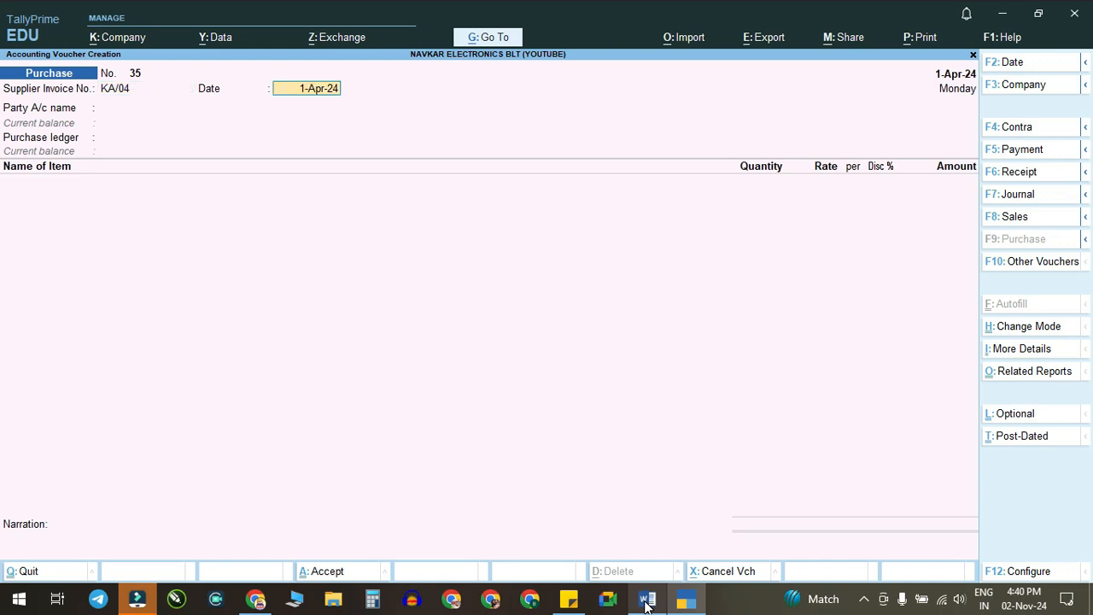
{"action": "key", "text": "Return"}
Step: Select KITCHEN APPLIANCE as the party, accept its receipt and party details, and use PURCHASE A/C as the purchase ledger
{"action": "type", "text": "KIT"}
{"action": "key", "text": "Return"}
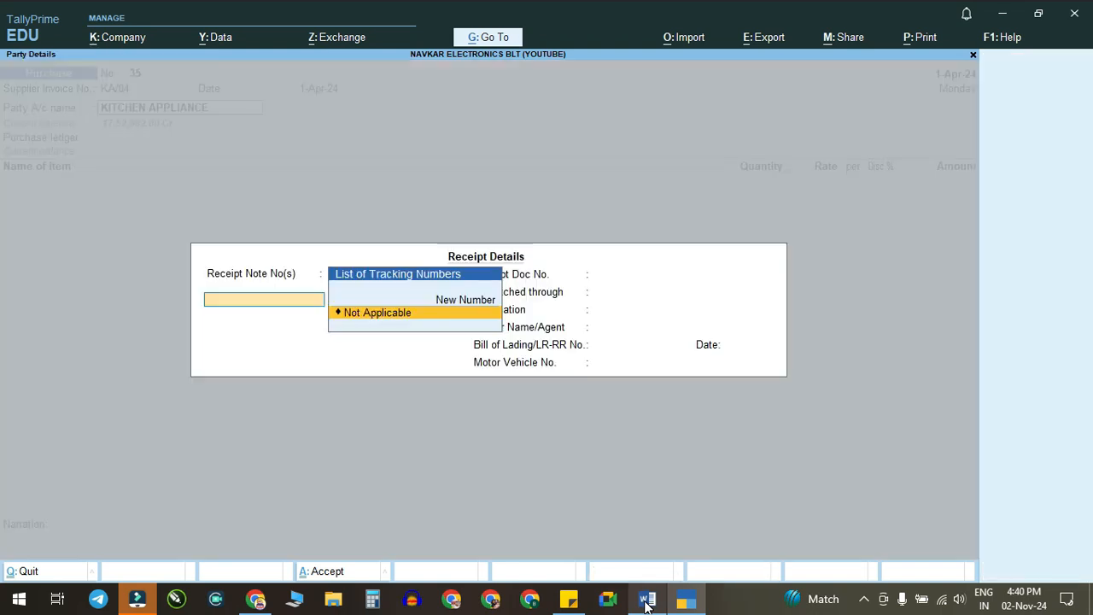
{"action": "key", "text": "Return"}
{"action": "key", "text": "Return"}
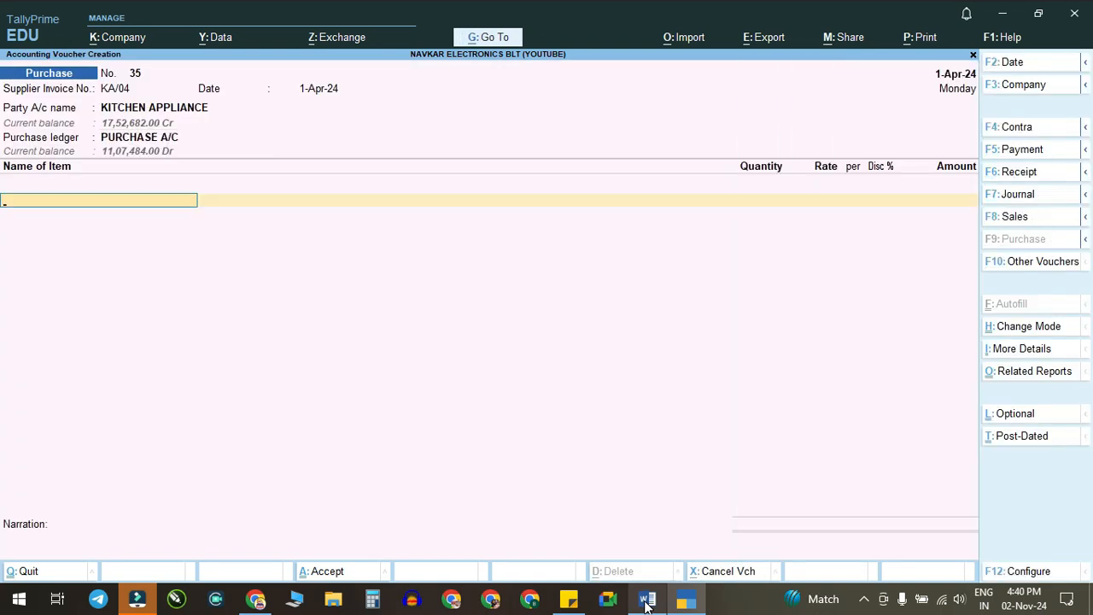
Step: Check the goods of purchase 109 in the Word notes and add the stock item SEMI AUTO W/M-V to the voucher
{"action": "left_click", "coordinate": [649, 606]}
{"action": "left_click", "coordinate": [636, 605]}
{"action": "type", "text": "SE"}
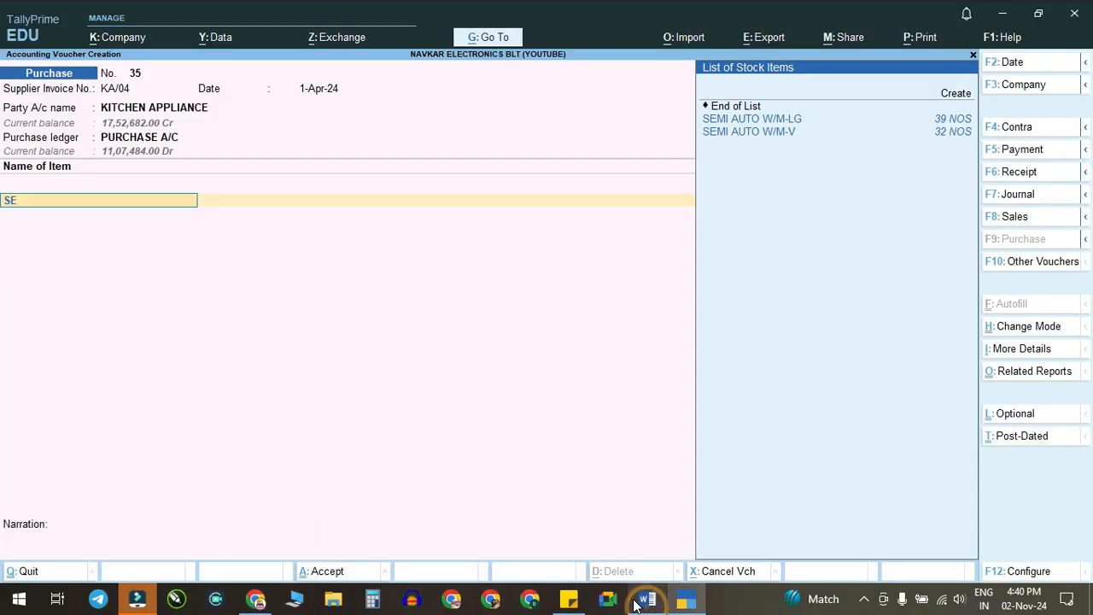
{"action": "key", "text": "Down"}
{"action": "key", "text": "Return"}
{"action": "key", "text": "Return"}
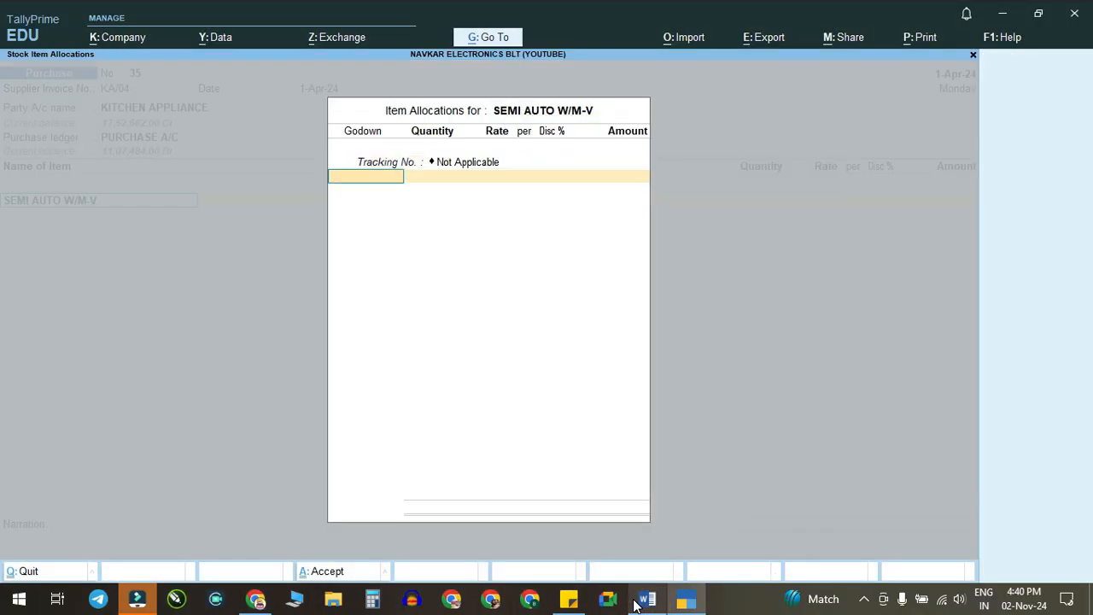
Step: Check the godown and quantity in the Word notes and allocate 5 NOS of SEMI AUTO W/M-V to WHAREHOUSE at a rate of 9,500
{"action": "left_click", "coordinate": [646, 600]}
{"action": "left_click", "coordinate": [627, 602]}
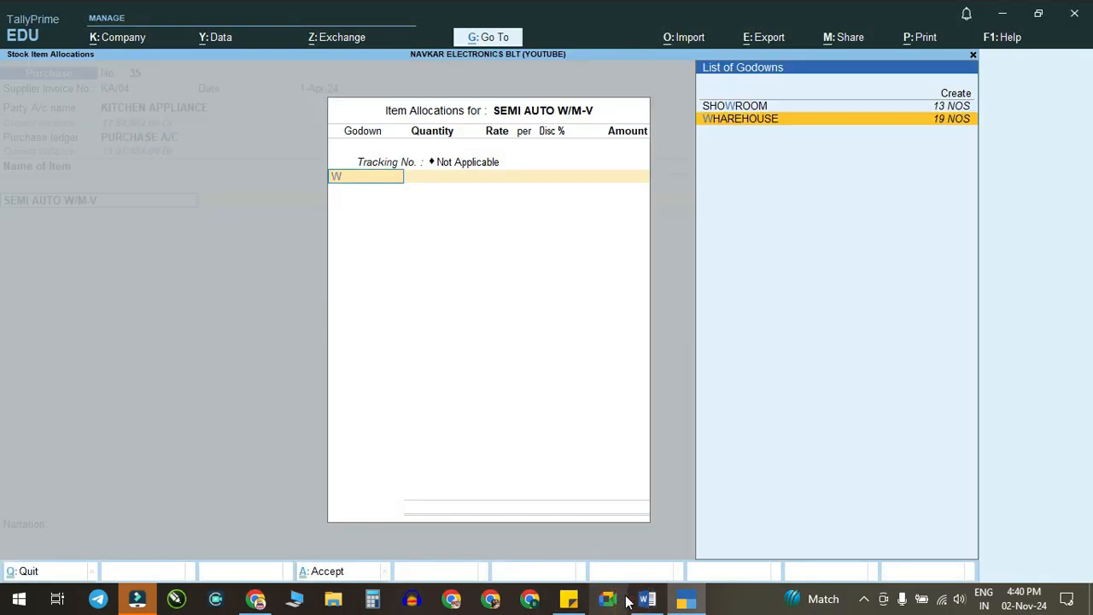
{"action": "key", "text": "Return"}
{"action": "left_click", "coordinate": [636, 602]}
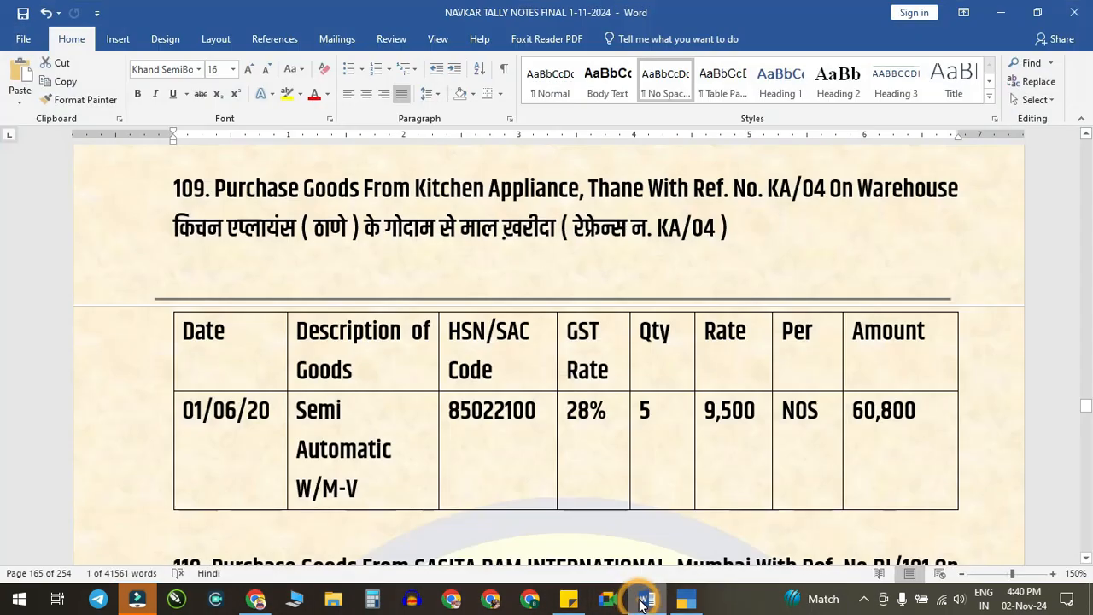
{"action": "left_click", "coordinate": [636, 602]}
{"action": "type", "text": "5"}
{"action": "key", "text": "BackSpace"}
{"action": "key", "text": "BackSpace"}
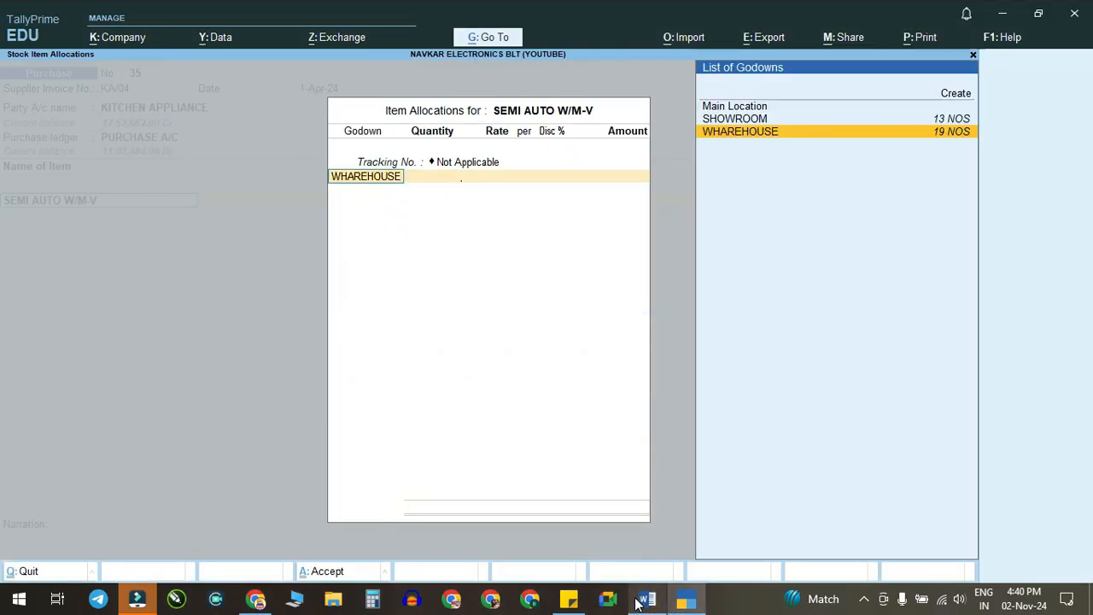
{"action": "key", "text": "Return"}
{"action": "type", "text": "5"}
{"action": "key", "text": "Return"}
{"action": "key", "text": "Return"}
{"action": "key", "text": "Return"}
{"action": "key", "text": "Return"}
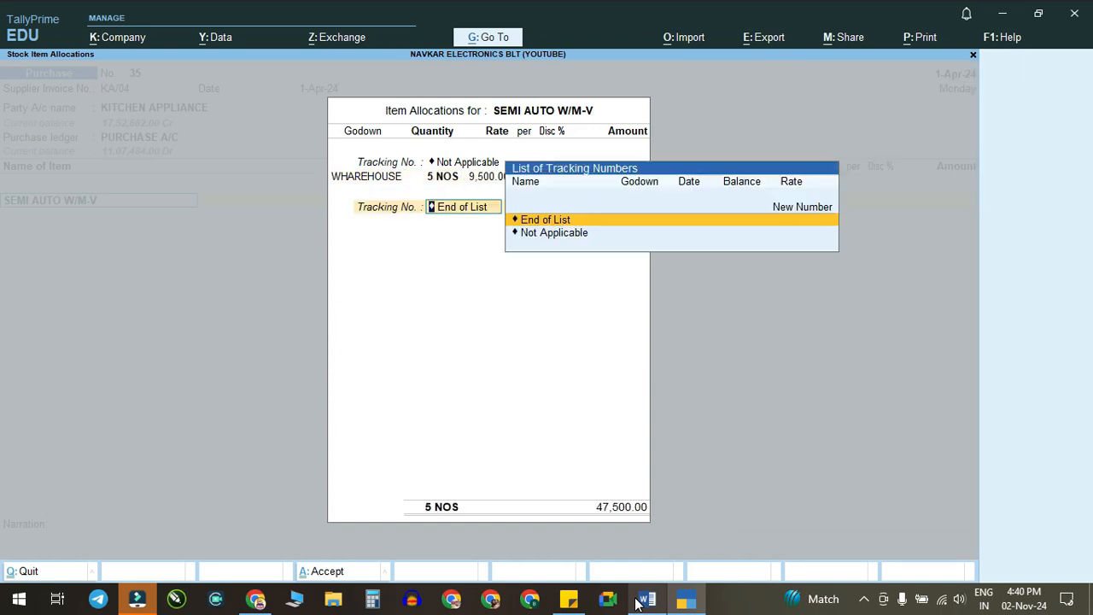
{"action": "key", "text": "Return"}
Step: Add the CGST and SGST ledgers with their calculated amounts to the KITCHEN APPLIANCE voucher
{"action": "type", "text": "cg"}
{"action": "key", "text": "Return"}
{"action": "key", "text": "Return"}
{"action": "type", "text": "sg"}
{"action": "key", "text": "Return"}
{"action": "key", "text": "Return"}
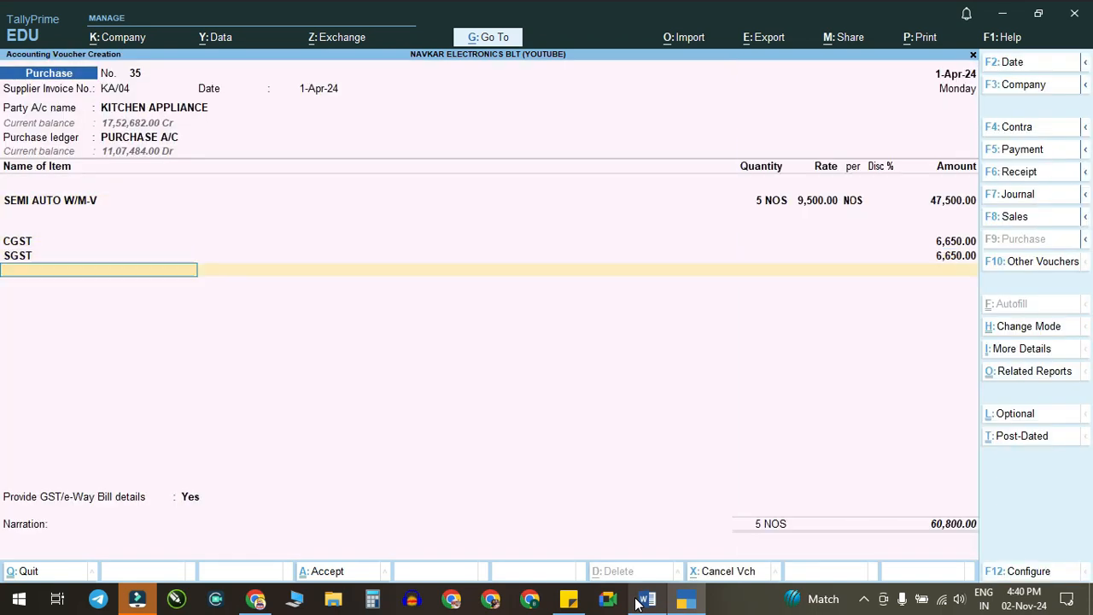
Step: End the ledger list, accept the GST/e-Way Bill details without entries, and save the KITCHEN APPLIANCE voucher
{"action": "key", "text": "Return"}
{"action": "key", "text": "Return"}
{"action": "key", "text": "Return"}
{"action": "key", "text": "Return"}
{"action": "key", "text": "Return"}
{"action": "key", "text": "Return"}
{"action": "key", "text": "Return"}
{"action": "key", "text": "Return"}
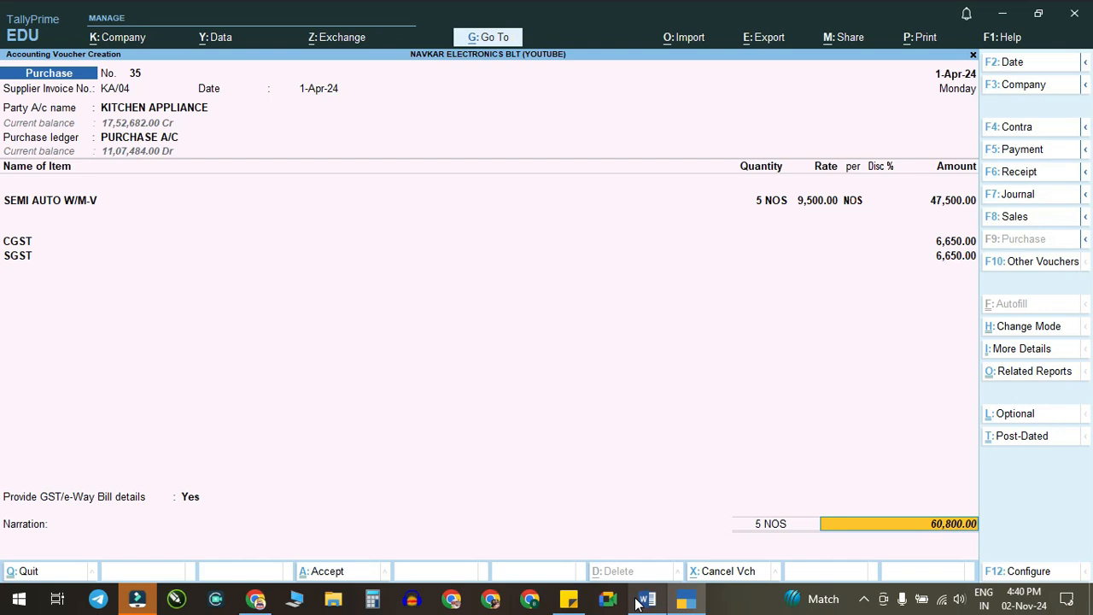
{"action": "key", "text": "Return"}
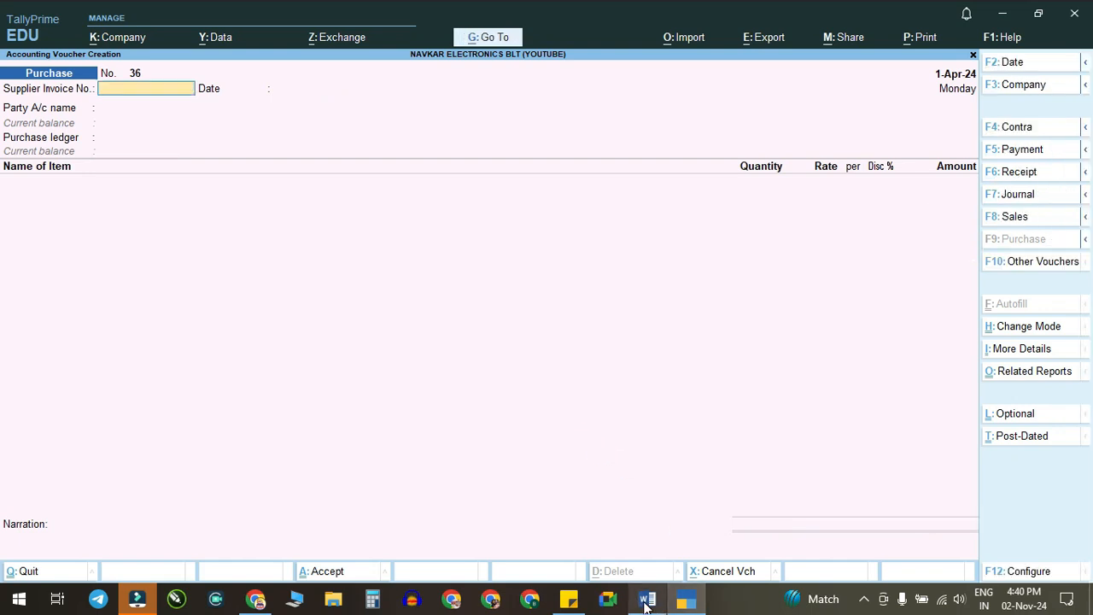
Step: Look up purchase 110 in the Word notes and enter supplier invoice BI/101 dated 1-Apr-24 in the new purchase voucher
{"action": "key", "text": "alt+Tab"}
{"action": "scroll", "coordinate": [512, 350], "scroll_direction": "down", "scroll_amount": 8}
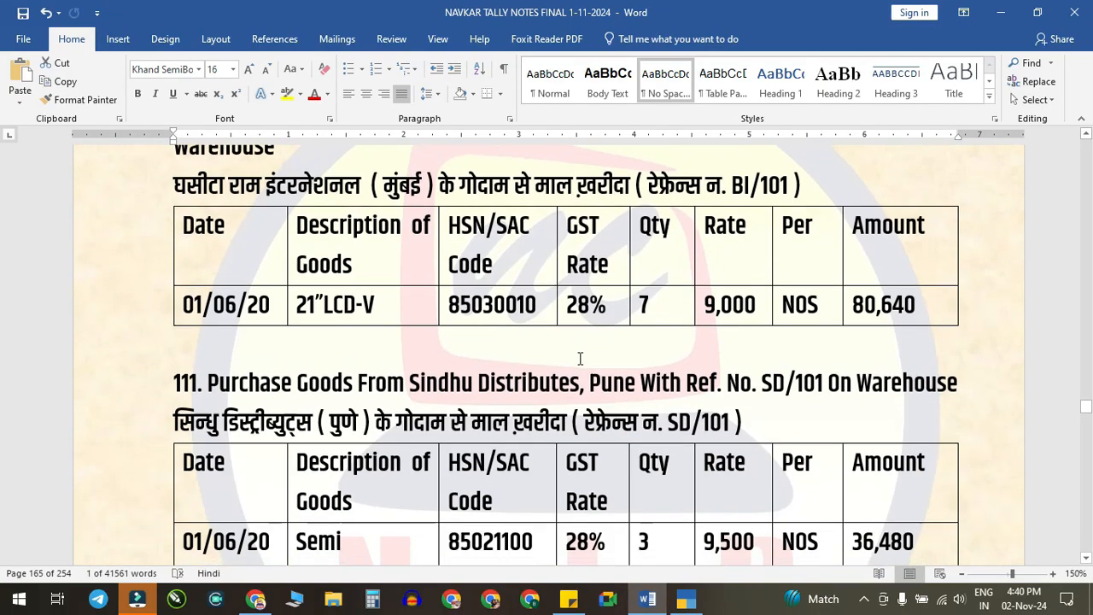
{"action": "scroll", "coordinate": [512, 350], "scroll_direction": "up", "scroll_amount": 1}
{"action": "scroll", "coordinate": [450, 331], "scroll_direction": "up", "scroll_amount": 1}
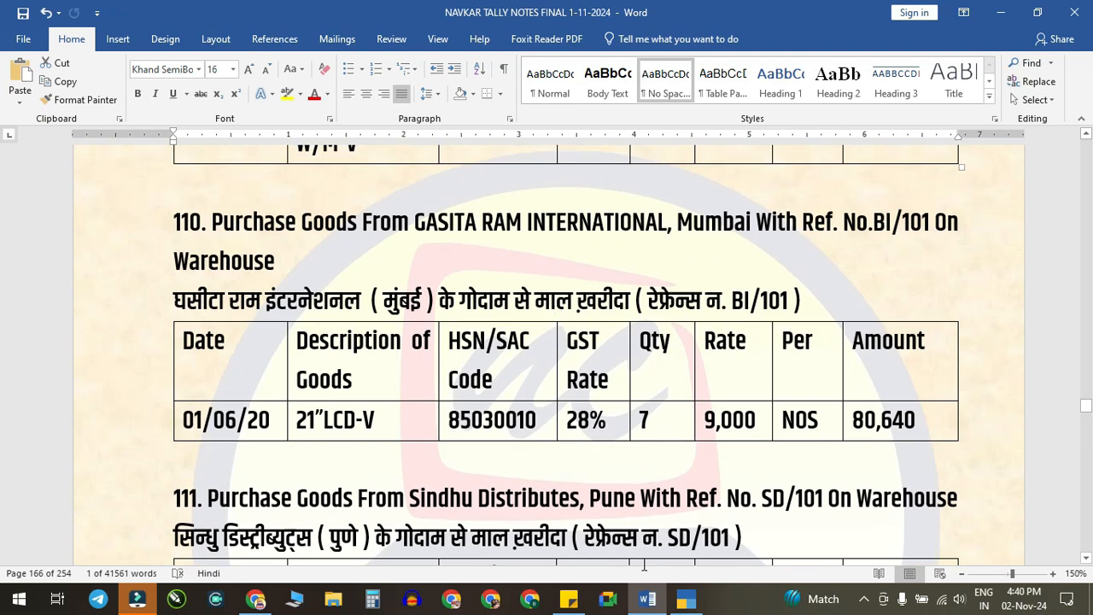
{"action": "left_click", "coordinate": [681, 600]}
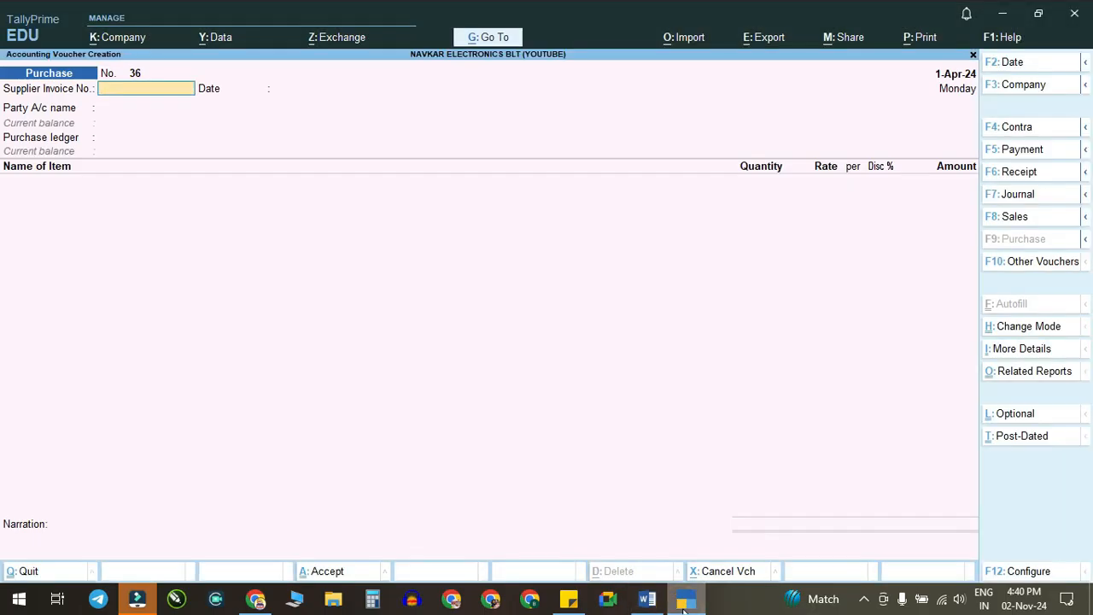
{"action": "left_click", "coordinate": [646, 600]}
{"action": "left_click", "coordinate": [646, 600]}
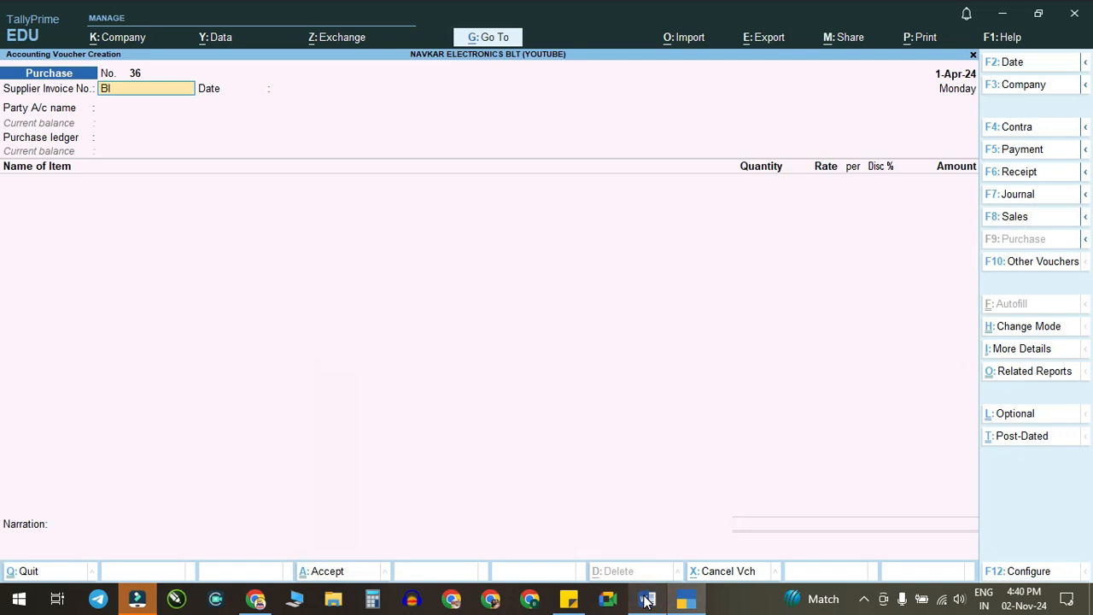
{"action": "type", "text": "1"}
{"action": "key", "text": "Return"}
{"action": "key", "text": "Return"}
Step: Select GASITA RAM INTERNATIONAL as the party account and accept its receipt and party details
{"action": "type", "text": "GA"}
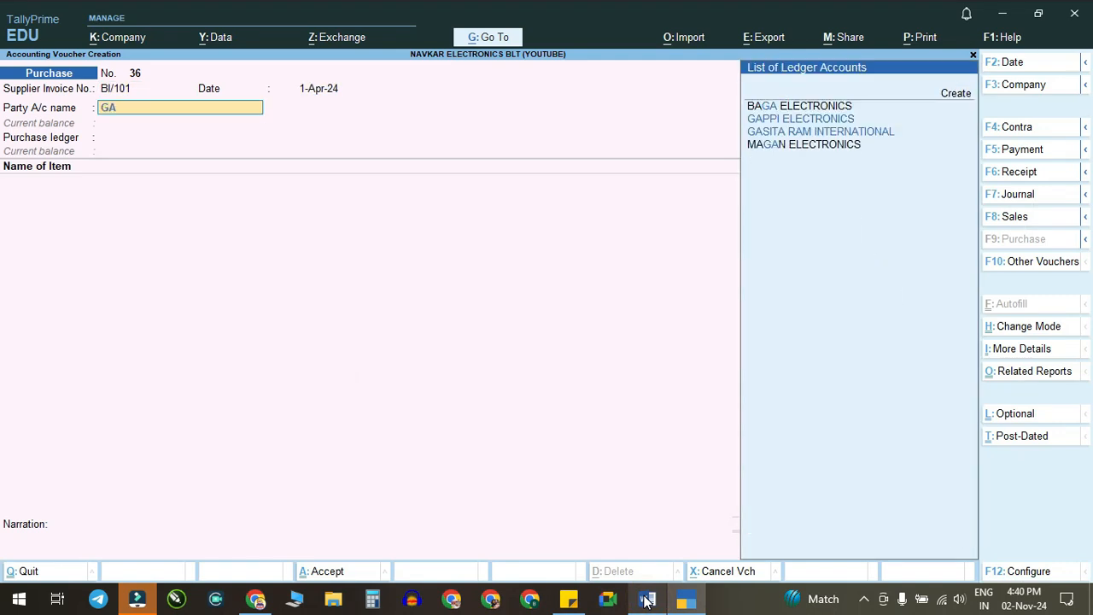
{"action": "key", "text": "Down"}
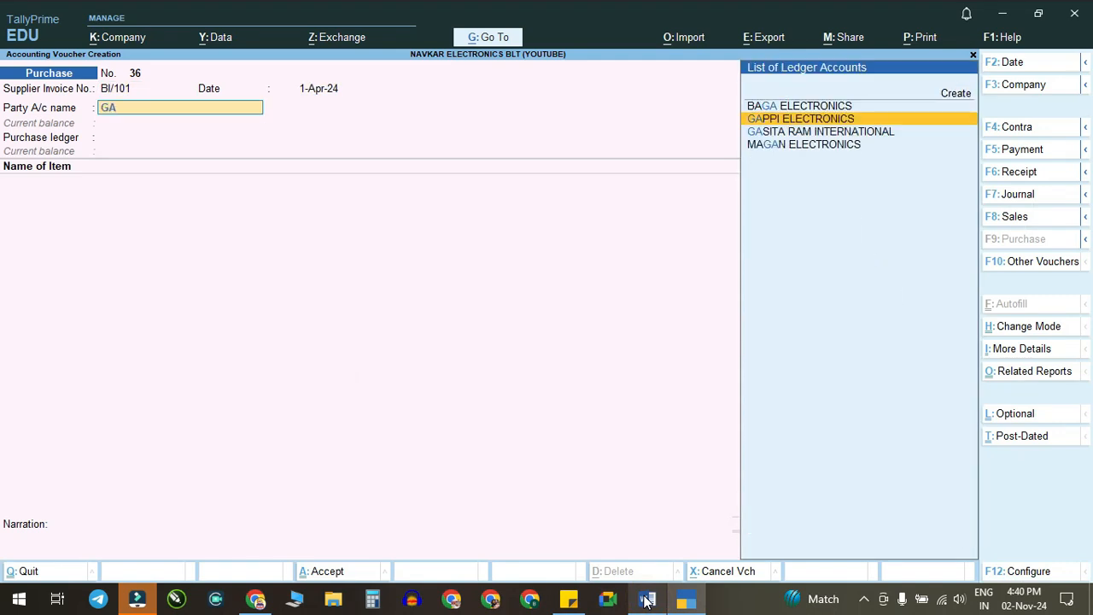
{"action": "key", "text": "Down"}
{"action": "key", "text": "Return"}
{"action": "key", "text": "Return"}
{"action": "key", "text": "Return"}
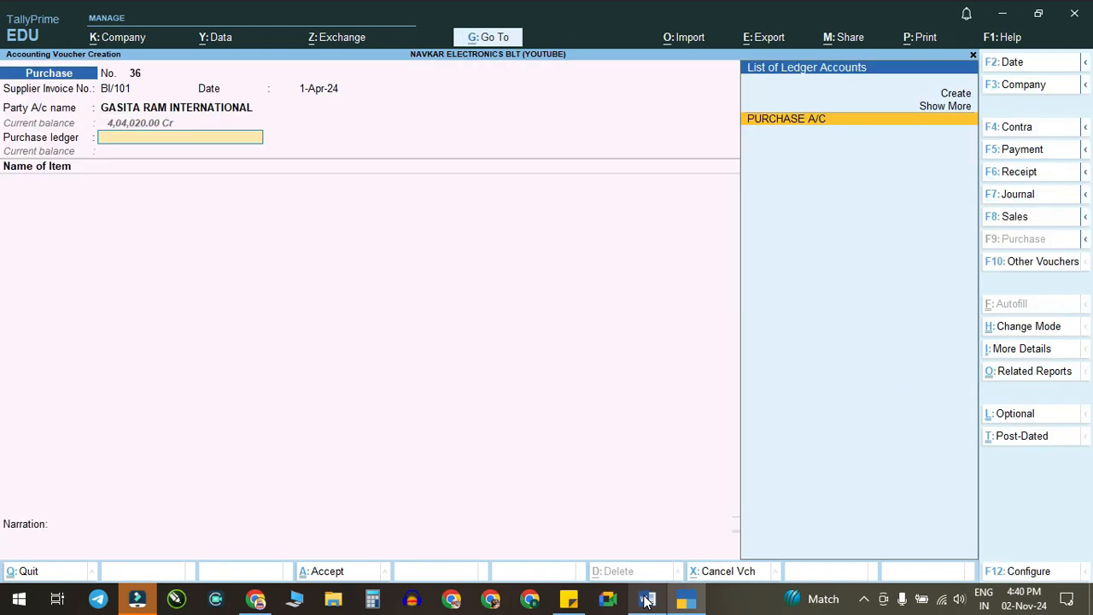
Step: Select PURCHASE A/C as the purchase ledger and add stock item 21" LCD -V with tracking number Not Applicable
{"action": "key", "text": "Return"}
{"action": "left_click", "coordinate": [645, 601]}
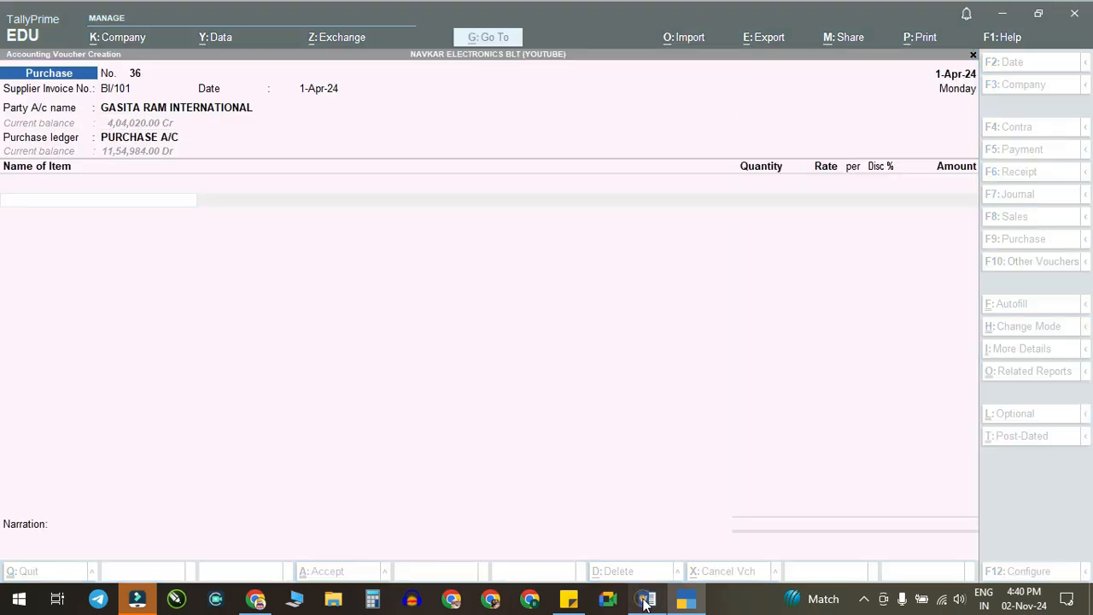
{"action": "left_click", "coordinate": [646, 602]}
{"action": "type", "text": "21"}
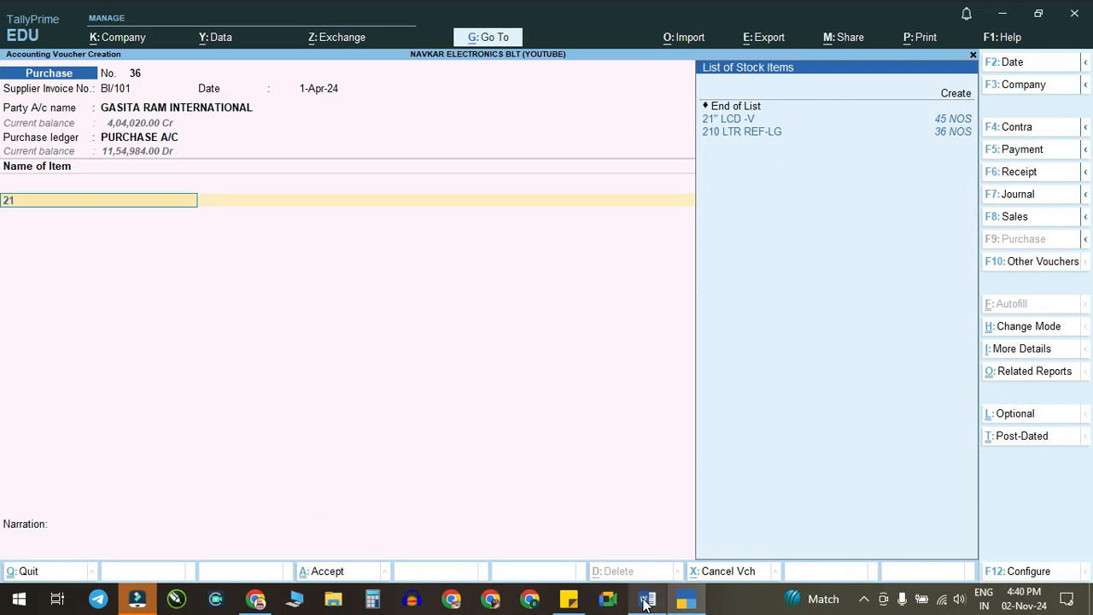
{"action": "left_click", "coordinate": [645, 601]}
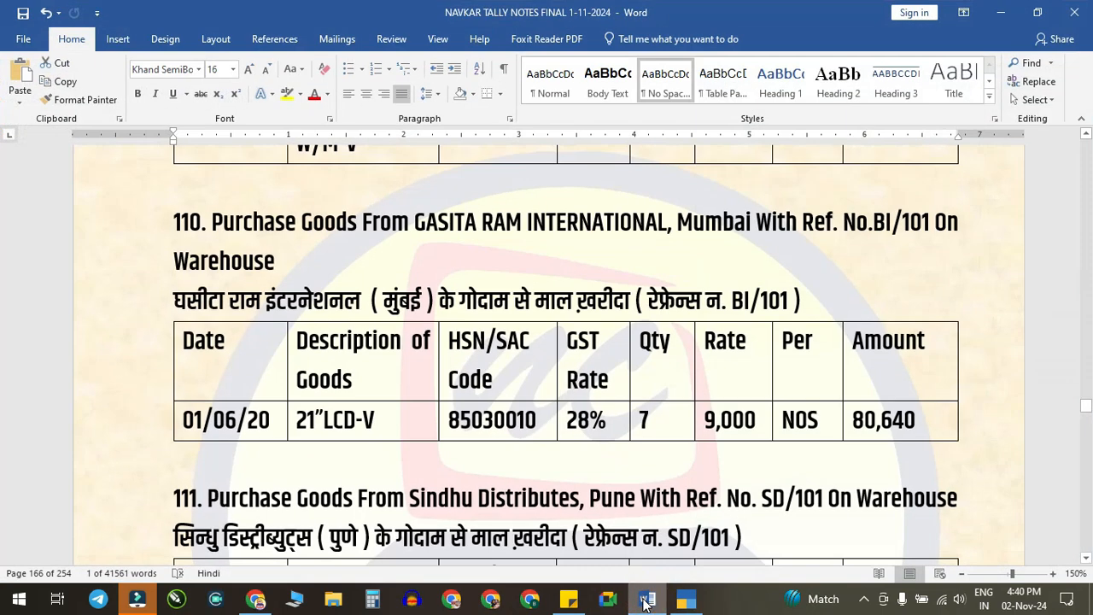
{"action": "left_click", "coordinate": [645, 601]}
{"action": "key", "text": "Return"}
{"action": "key", "text": "Return"}
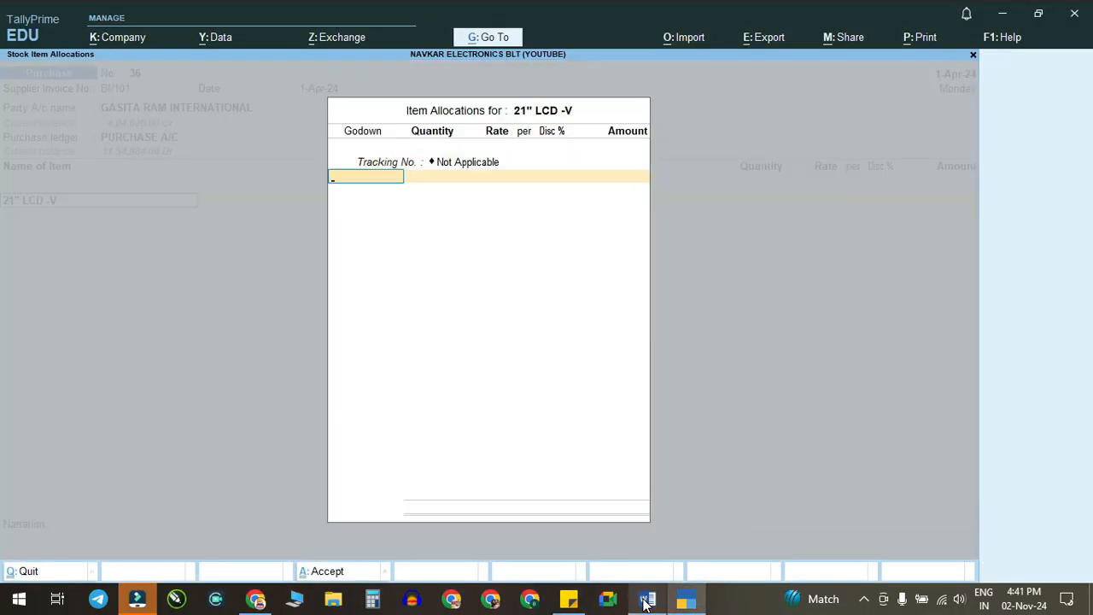
Step: Check purchase 110 in the Word notes and allocate 7 NOS of 21" LCD -V to WHAREHOUSE at a rate of 9,000
{"action": "left_click", "coordinate": [645, 601]}
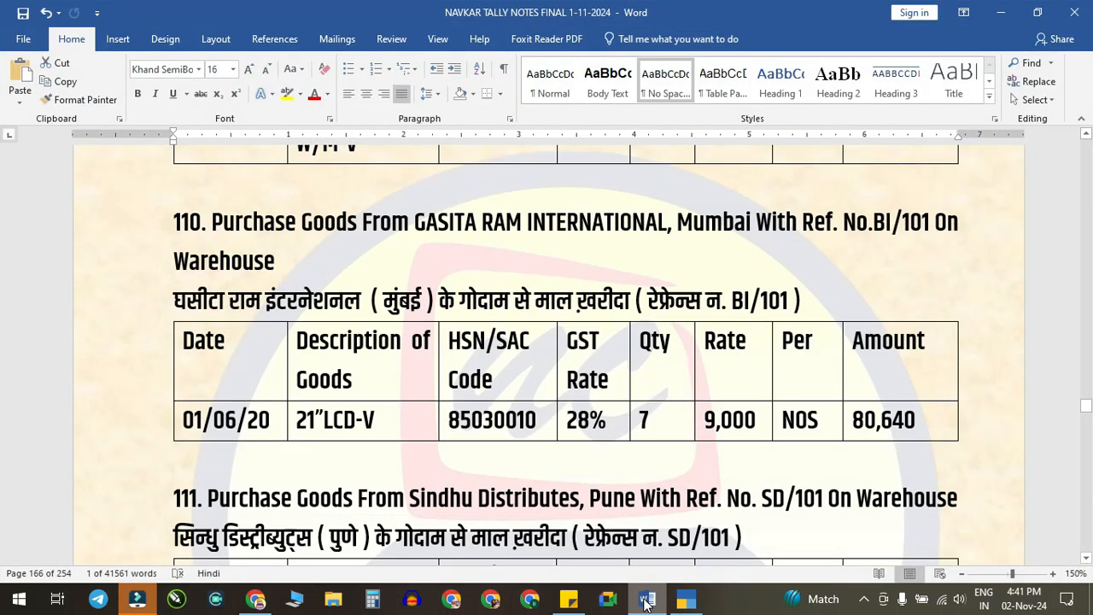
{"action": "left_click", "coordinate": [645, 601]}
{"action": "key", "text": "Return"}
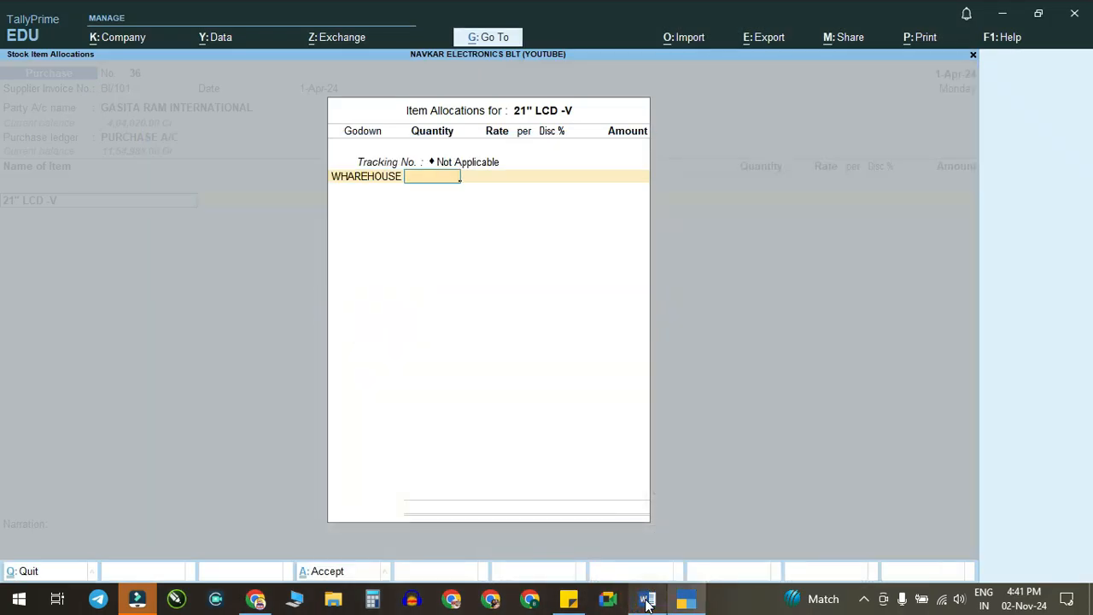
{"action": "left_click", "coordinate": [645, 601]}
{"action": "left_click", "coordinate": [646, 601]}
{"action": "type", "text": "7"}
{"action": "key", "text": "Return"}
{"action": "type", "text": "9000"}
{"action": "key", "text": "Return"}
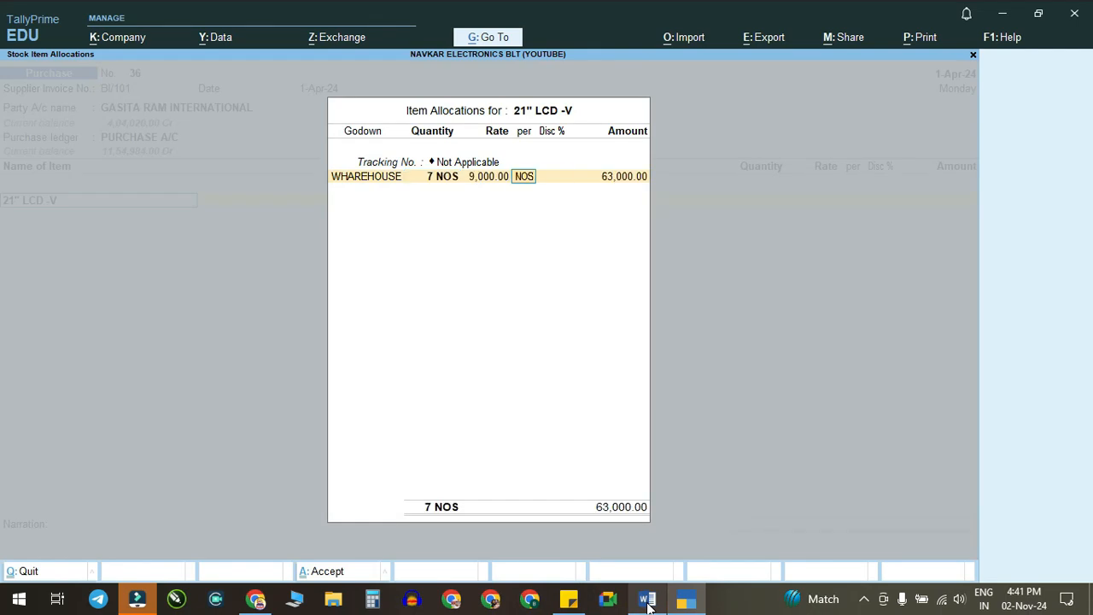
{"action": "key", "text": "Return"}
{"action": "key", "text": "Return"}
{"action": "key", "text": "Return"}
{"action": "key", "text": "Return"}
Step: Add the CGST and SGST ledgers with their calculated amounts to the GASITA RAM INTERNATIONAL voucher
{"action": "key", "text": "Return"}
{"action": "key", "text": "Return"}
{"action": "type", "text": "a"}
{"action": "key", "text": "BackSpace"}
{"action": "key", "text": "BackSpace"}
{"action": "key", "text": "BackSpace"}
{"action": "key", "text": "BackSpace"}
{"action": "key", "text": "BackSpace"}
{"action": "key", "text": "Return"}
{"action": "key", "text": "Return"}
{"action": "type", "text": "cg"}
{"action": "key", "text": "Return"}
{"action": "type", "text": "sg"}
{"action": "key", "text": "Return"}
{"action": "key", "text": "Return"}
Step: Accept the GST/e-Way Bill details without entries, compare the total with the Word notes, and save the GASITA RAM INTERNATIONAL voucher
{"action": "key", "text": "Return"}
{"action": "key", "text": "Return"}
{"action": "key", "text": "Return"}
{"action": "key", "text": "Return"}
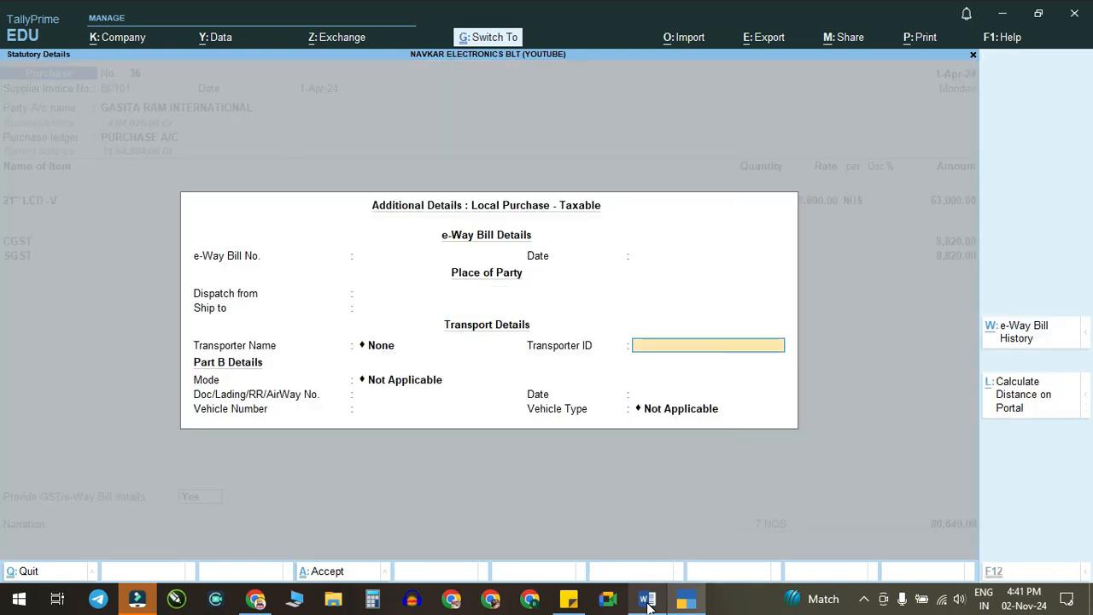
{"action": "key", "text": "ctrl+a"}
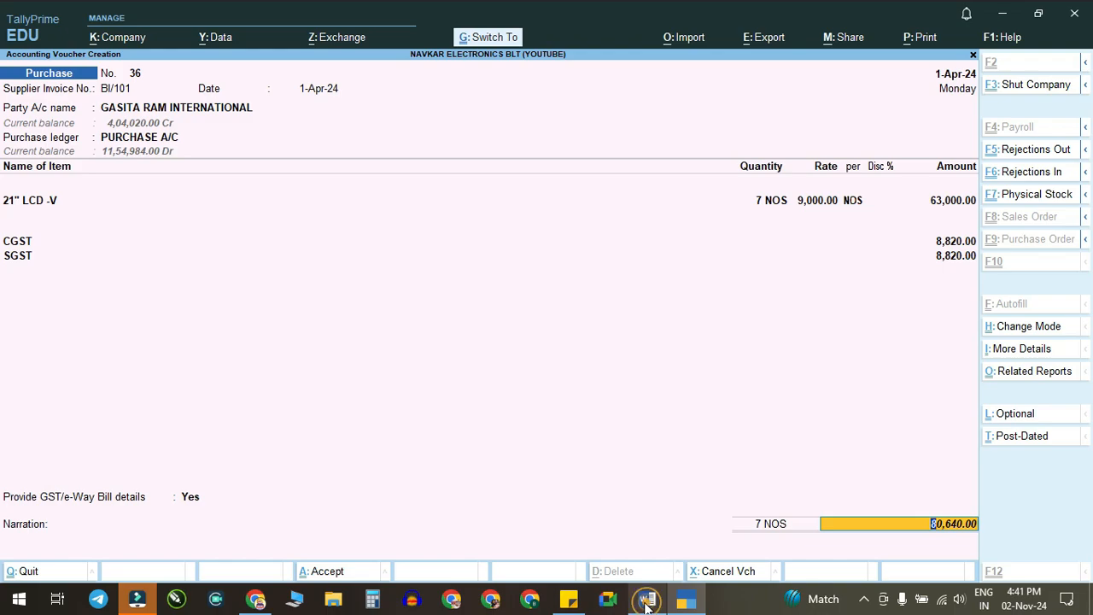
{"action": "left_click", "coordinate": [646, 604]}
{"action": "left_click", "coordinate": [647, 604]}
{"action": "key", "text": "ctrl+a"}
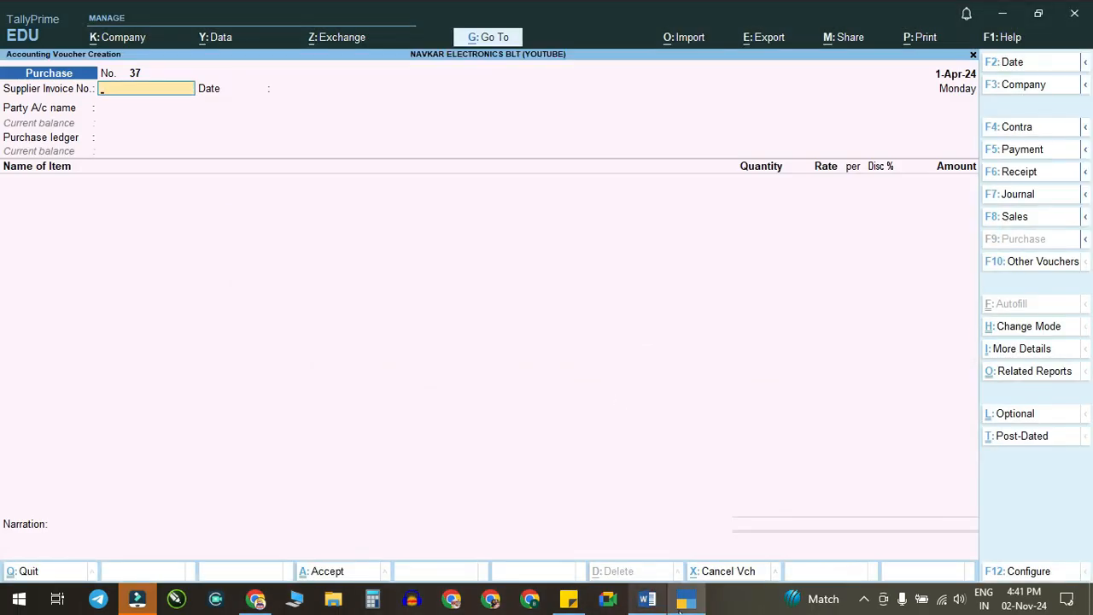
Step: Look up purchase 111 in the Word notes and enter supplier invoice SD/101 dated 1-Apr-24 in the new purchase voucher
{"action": "left_click", "coordinate": [646, 600]}
{"action": "scroll", "coordinate": [712, 398], "scroll_direction": "down", "scroll_amount": 5}
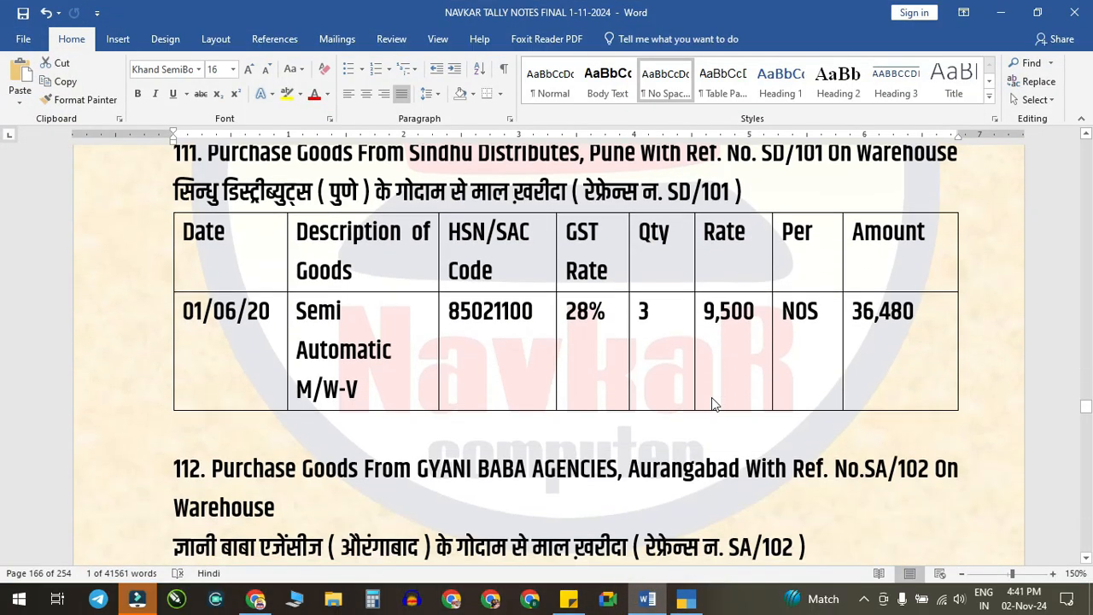
{"action": "scroll", "coordinate": [714, 403], "scroll_direction": "up", "scroll_amount": 1}
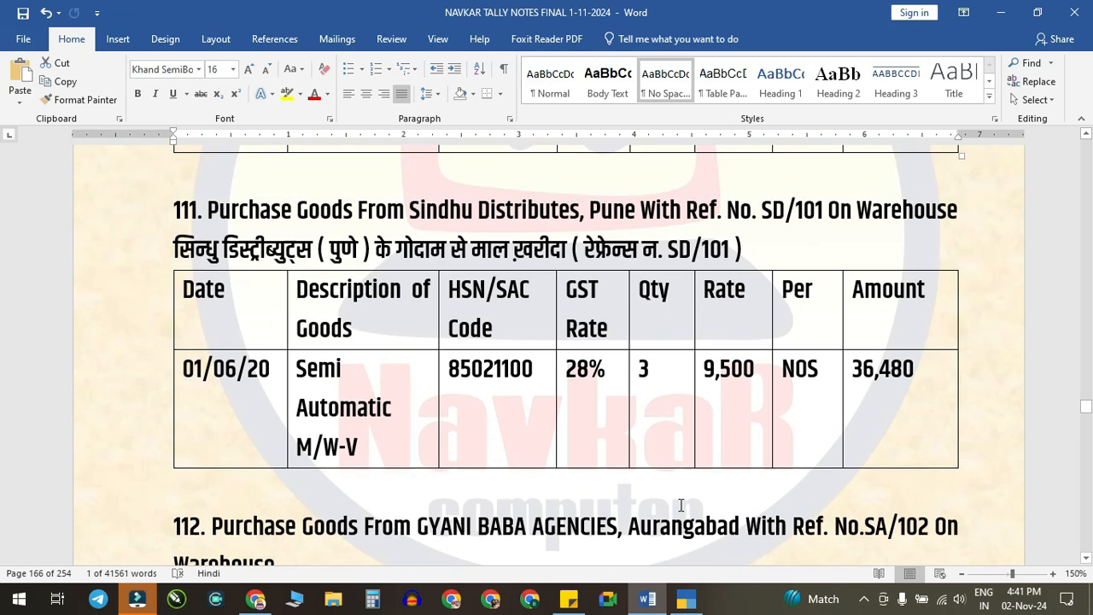
{"action": "left_click", "coordinate": [681, 604]}
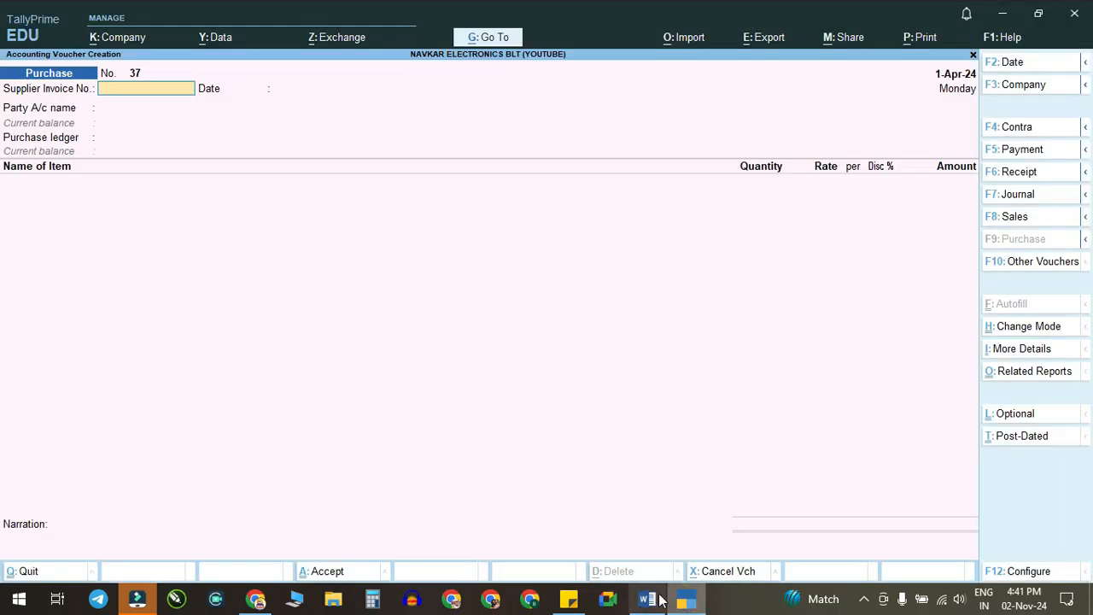
{"action": "left_click", "coordinate": [648, 600]}
{"action": "left_click", "coordinate": [654, 600]}
{"action": "type", "text": "SD/101"}
{"action": "key", "text": "Return"}
{"action": "key", "text": "Return"}
Step: Select SINDHU DISTRIBUTORS as the party account, accept its receipt and party details, and choose PURCHASE A/C as the purchase ledger
{"action": "type", "text": "SIN"}
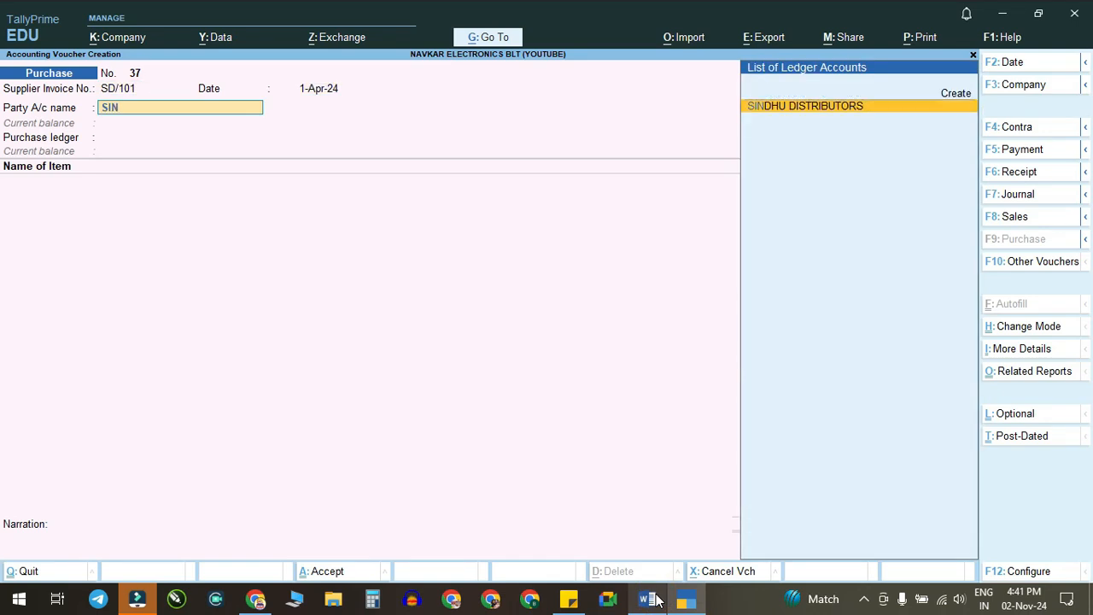
{"action": "key", "text": "Return"}
{"action": "key", "text": "ctrl+a"}
{"action": "key", "text": "Return"}
{"action": "key", "text": "ctrl+a"}
{"action": "key", "text": "Return"}
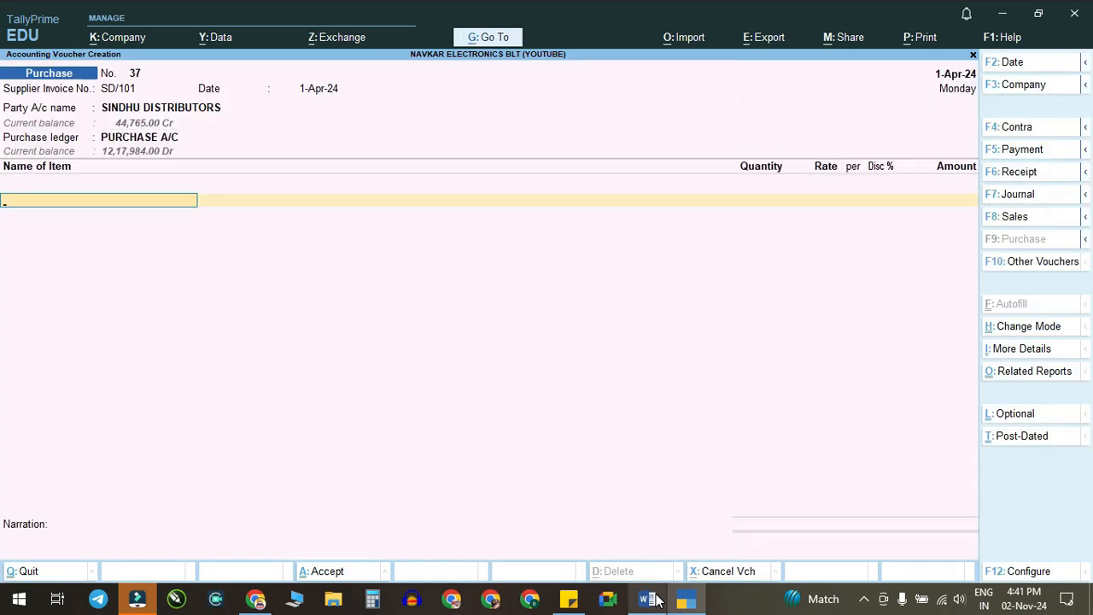
Step: Check the goods of purchase 111 and add stock item SEMI AUTO W/M-V with tracking number Not Applicable
{"action": "left_click", "coordinate": [649, 600]}
{"action": "left_click", "coordinate": [648, 600]}
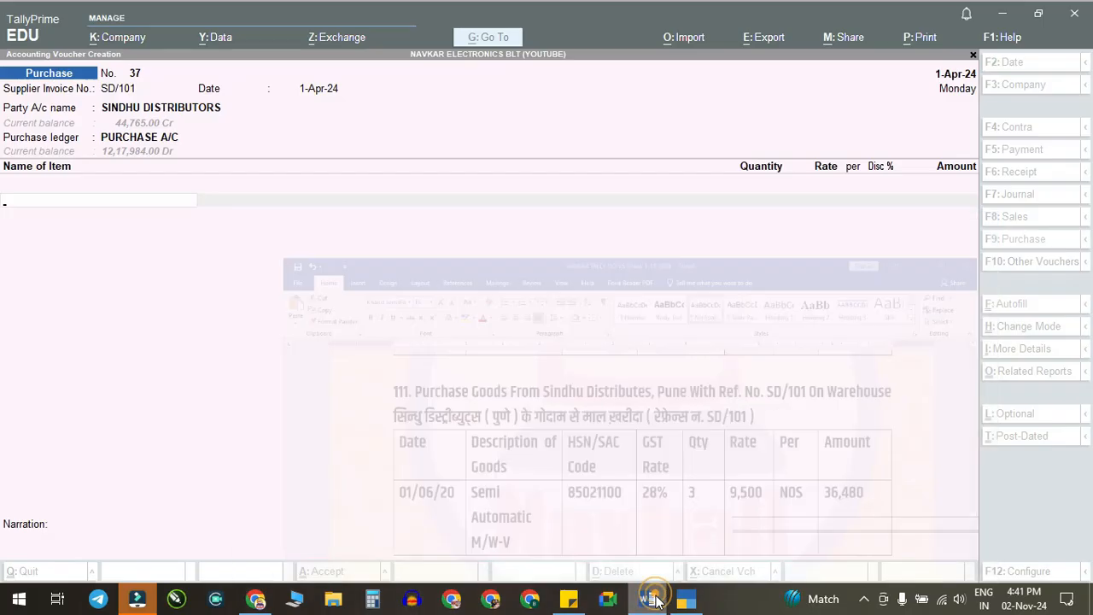
{"action": "type", "text": "SEM"}
{"action": "key", "text": "Down"}
{"action": "key", "text": "Return"}
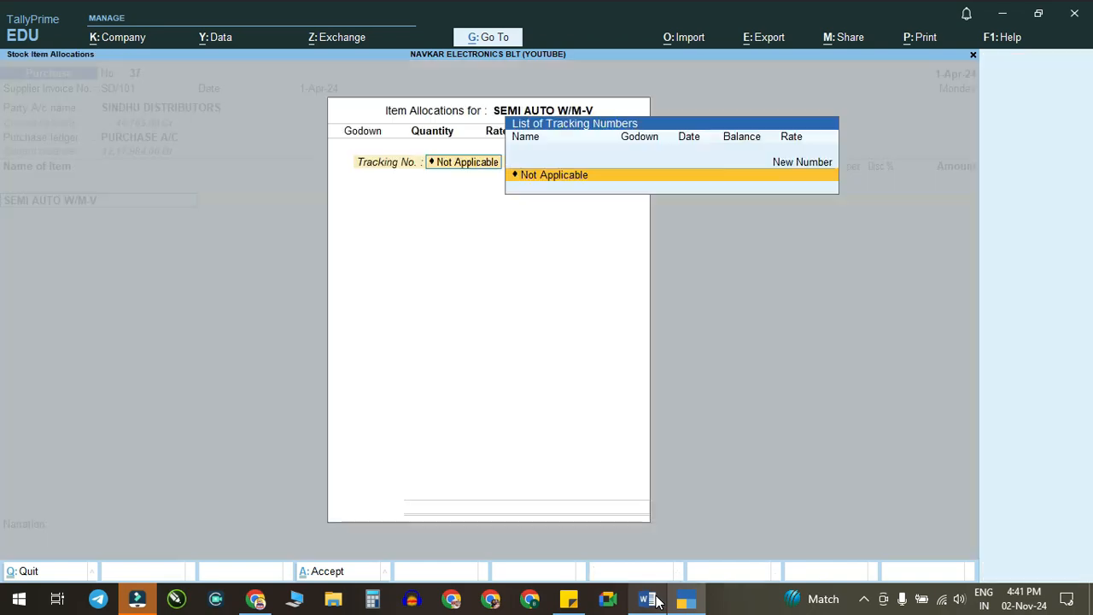
{"action": "key", "text": "Return"}
Step: Allocate 3 NOS of SEMI AUTO W/M-V to WHAREHOUSE at a rate of 9,500, following the Word notes
{"action": "left_click", "coordinate": [651, 600]}
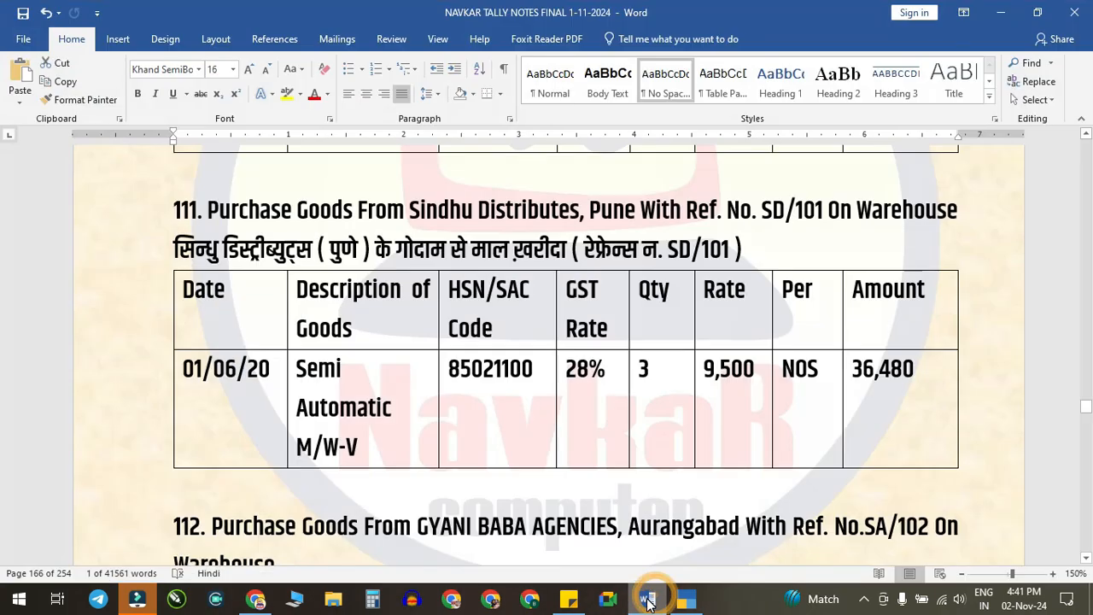
{"action": "left_click", "coordinate": [649, 599]}
{"action": "key", "text": "Return"}
{"action": "left_click", "coordinate": [647, 599]}
{"action": "left_click", "coordinate": [647, 599]}
{"action": "type", "text": "3"}
{"action": "key", "text": "Return"}
{"action": "type", "text": "9500"}
{"action": "key", "text": "Return"}
{"action": "key", "text": "Return"}
{"action": "key", "text": "Return"}
{"action": "key", "text": "Return"}
{"action": "key", "text": "Return"}
Step: Add the CGST and SGST ledgers with their calculated amounts to the SINDHU DISTRIBUTORS voucher
{"action": "type", "text": "CG"}
{"action": "key", "text": "Return"}
{"action": "key", "text": "Return"}
{"action": "type", "text": "SG"}
{"action": "key", "text": "Return"}
{"action": "key", "text": "Return"}
Step: End the ledger list and save the SINDHU DISTRIBUTORS voucher
{"action": "key", "text": "Return"}
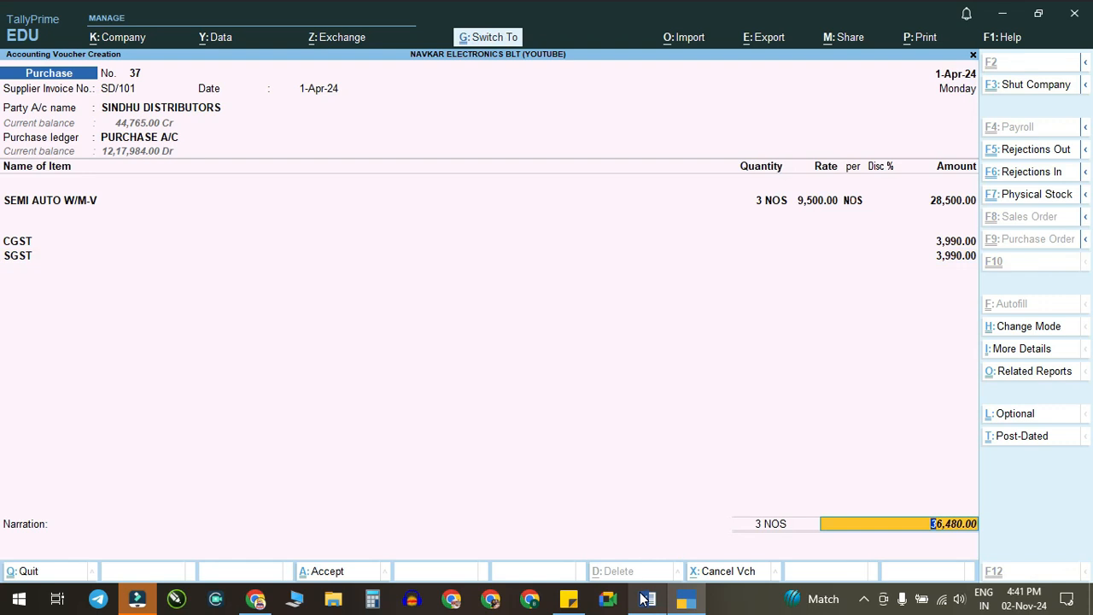
{"action": "key", "text": "Return"}
{"action": "key", "text": "Return"}
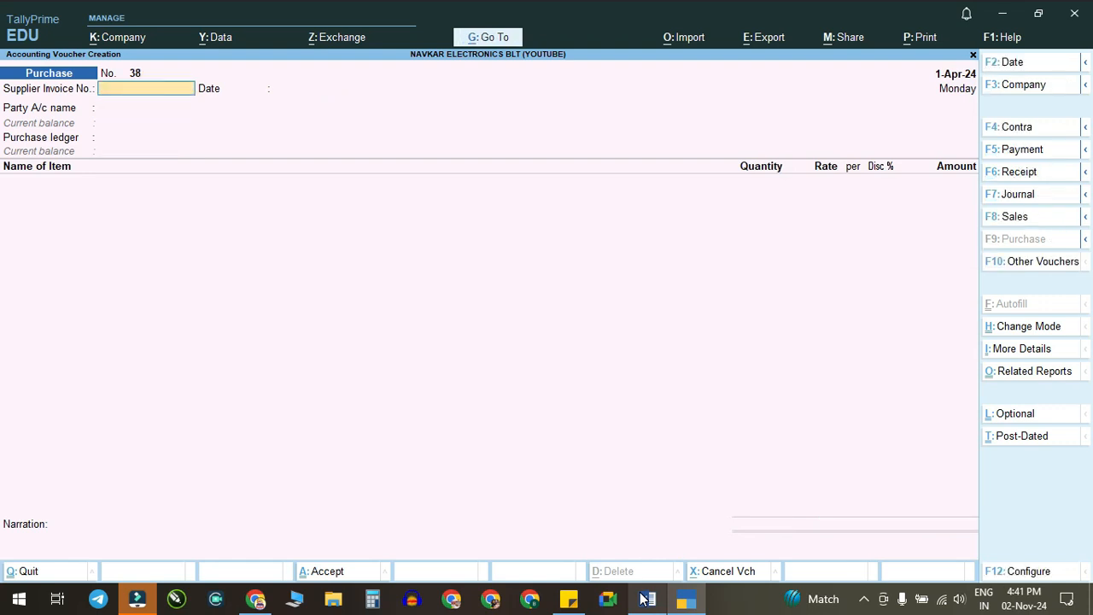
Step: Look up purchase 112 in the Word notes and enter supplier invoice SA/102 dated 1-Apr-24 in the new purchase voucher
{"action": "left_click", "coordinate": [646, 599]}
{"action": "scroll", "coordinate": [542, 360], "scroll_direction": "down", "scroll_amount": 5}
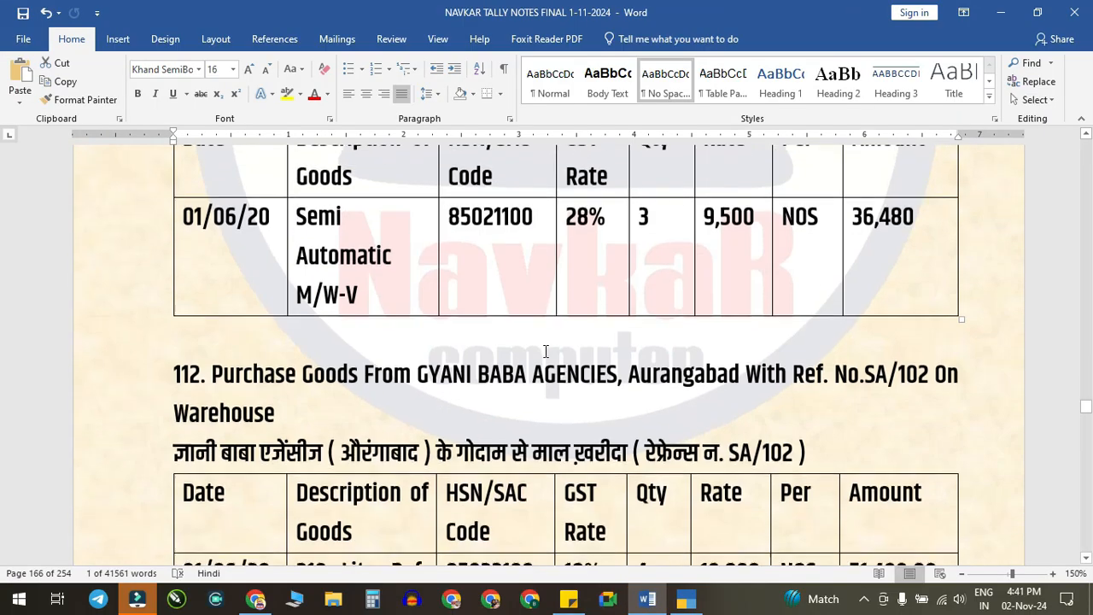
{"action": "scroll", "coordinate": [542, 360], "scroll_direction": "down", "scroll_amount": 1}
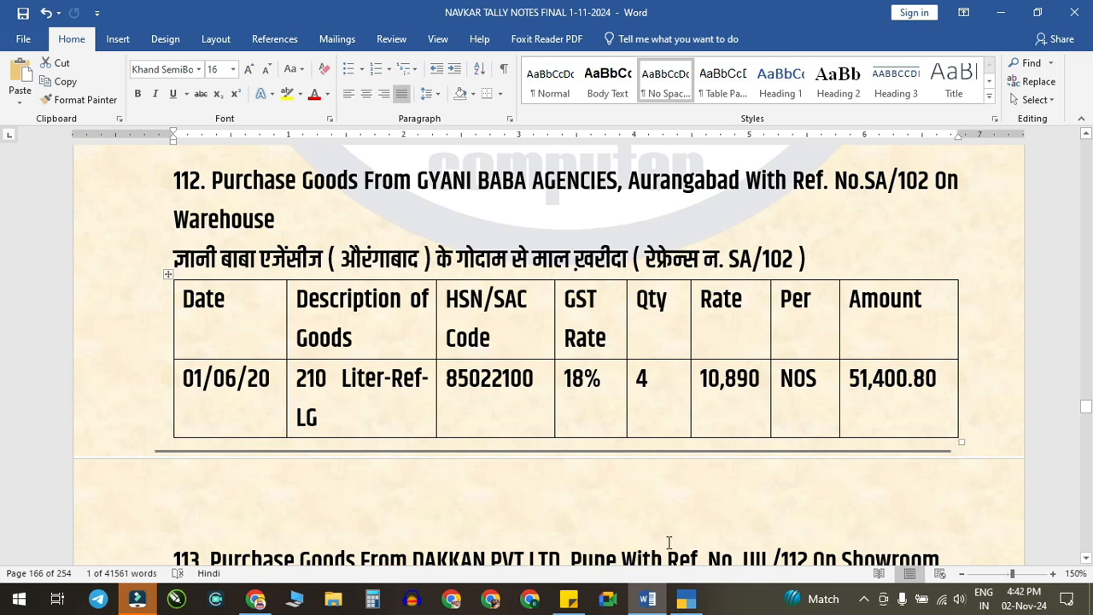
{"action": "left_click", "coordinate": [674, 593]}
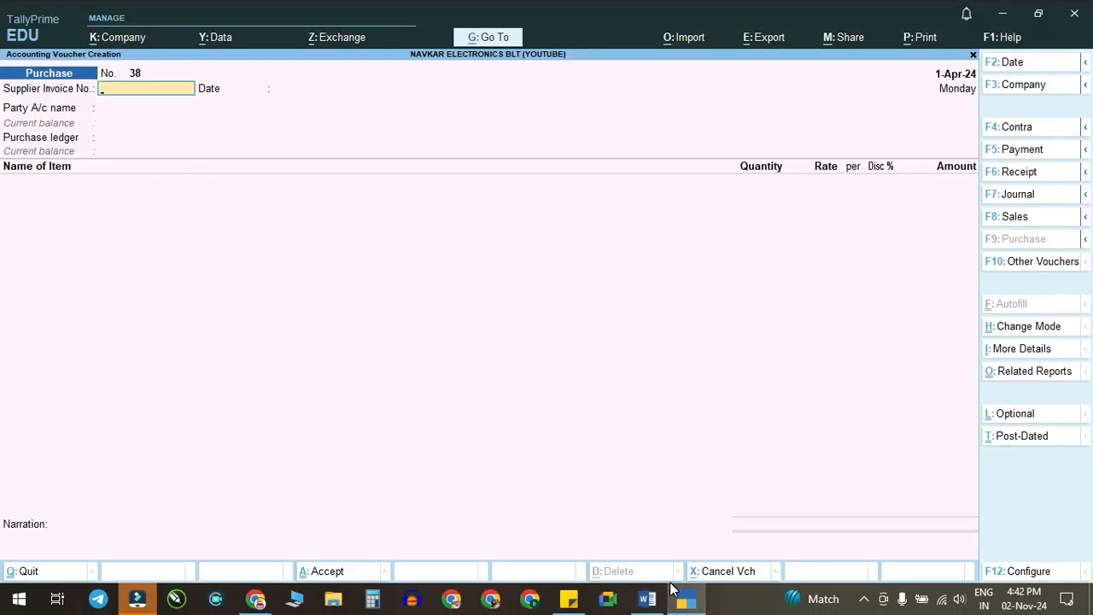
{"action": "left_click", "coordinate": [646, 598]}
{"action": "left_click", "coordinate": [646, 599]}
{"action": "type", "text": "SA"}
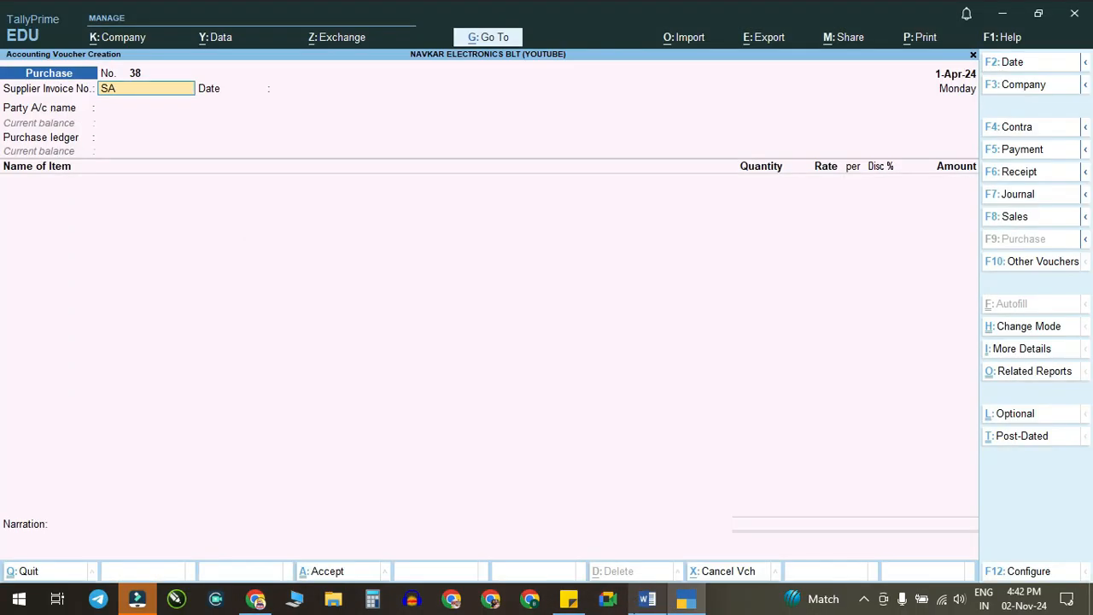
{"action": "type", "text": "/102"}
{"action": "left_click", "coordinate": [646, 598]}
{"action": "left_click", "coordinate": [646, 599]}
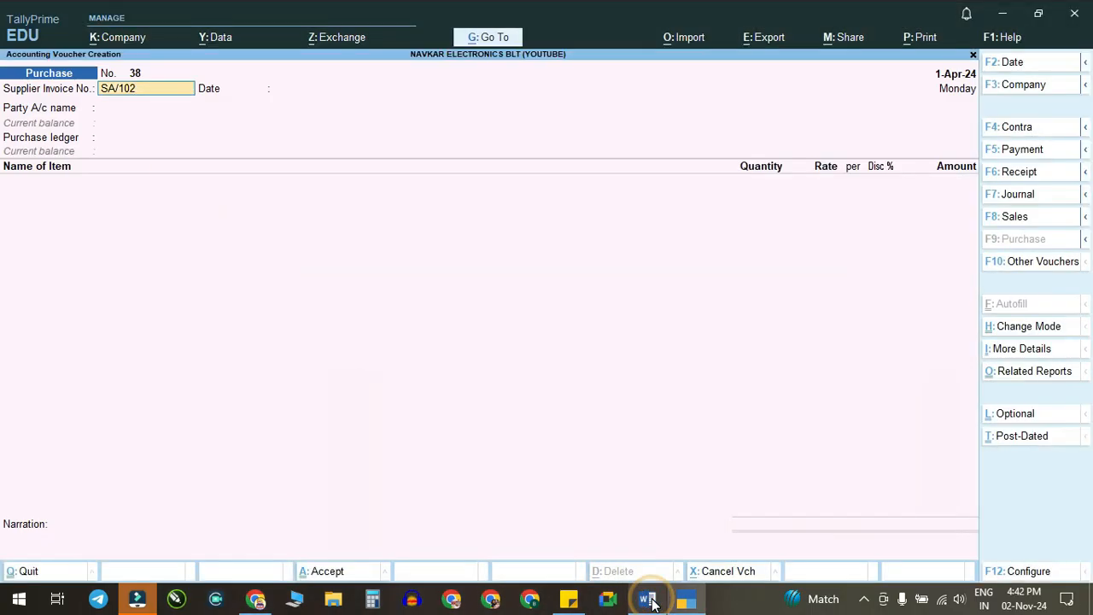
{"action": "key", "text": "Return"}
{"action": "key", "text": "Return"}
Step: Select GYANI BABA AGENCIES as the party account, accept its receipt and party details, and choose PURCHASE A/C as the purchase ledger
{"action": "type", "text": "gya"}
{"action": "key", "text": "Return"}
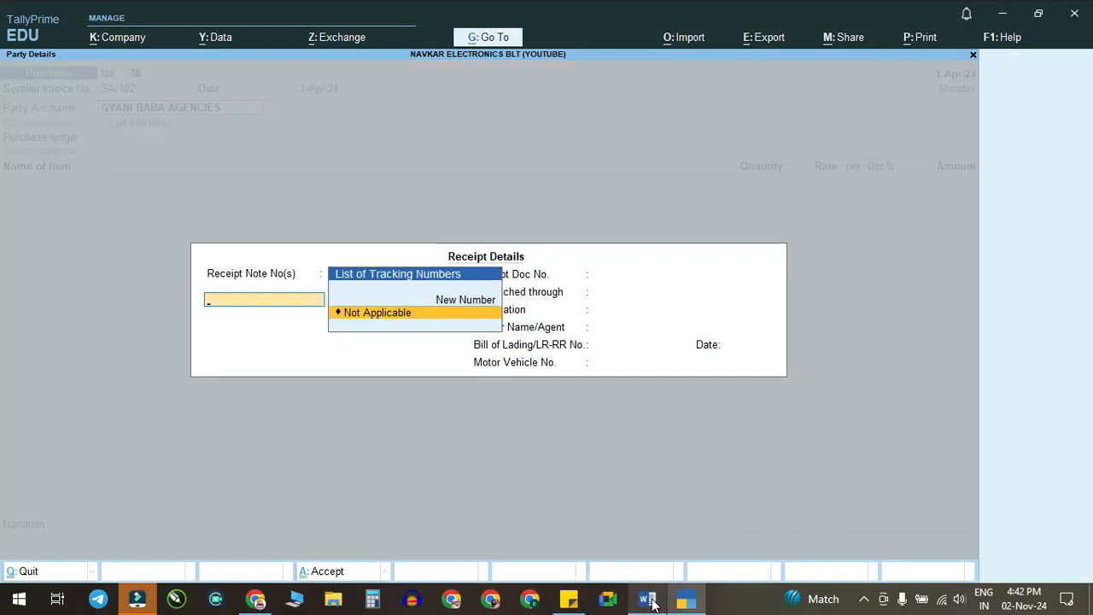
{"action": "key", "text": "Return"}
{"action": "key", "text": "Return"}
{"action": "key", "text": "Return"}
{"action": "key", "text": "Return"}
{"action": "key", "text": "Return"}
{"action": "key", "text": "Return"}
{"action": "key", "text": "Return"}
{"action": "key", "text": "Return"}
{"action": "key", "text": "Return"}
{"action": "key", "text": "Return"}
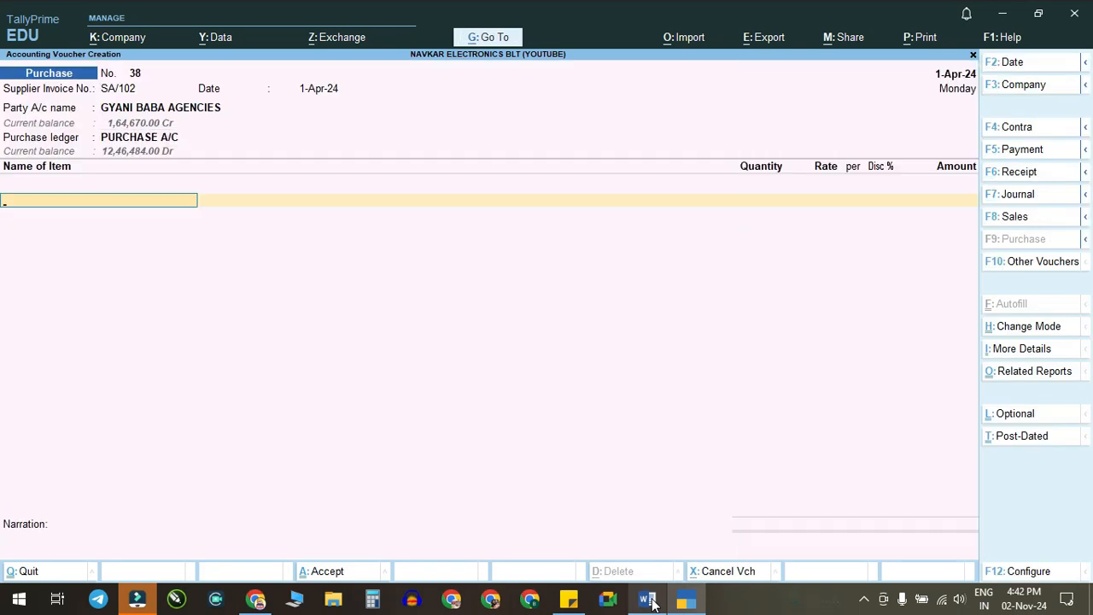
Step: Check the goods of purchase 112 and add stock item 210 LTR REF-LG with tracking number Not Applicable
{"action": "left_click", "coordinate": [651, 602]}
{"action": "left_click", "coordinate": [638, 600]}
{"action": "type", "text": "210"}
{"action": "key", "text": "Return"}
{"action": "key", "text": "Return"}
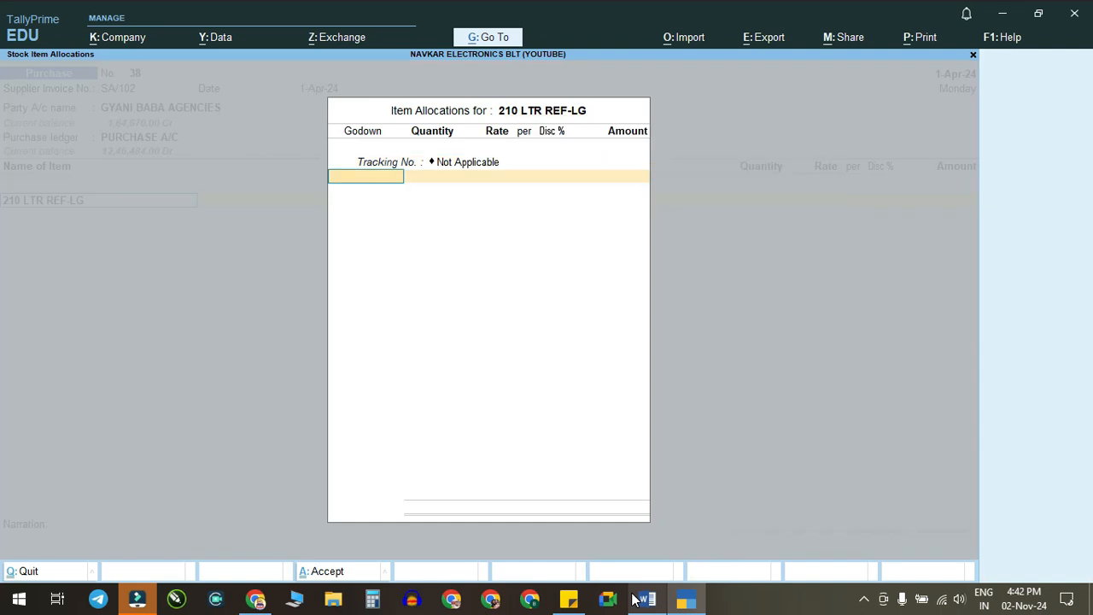
Step: Allocate 4 NOS of 210 LTR REF-LG to WHAREHOUSE at a rate of 10,890, following the Word notes
{"action": "left_click", "coordinate": [639, 600]}
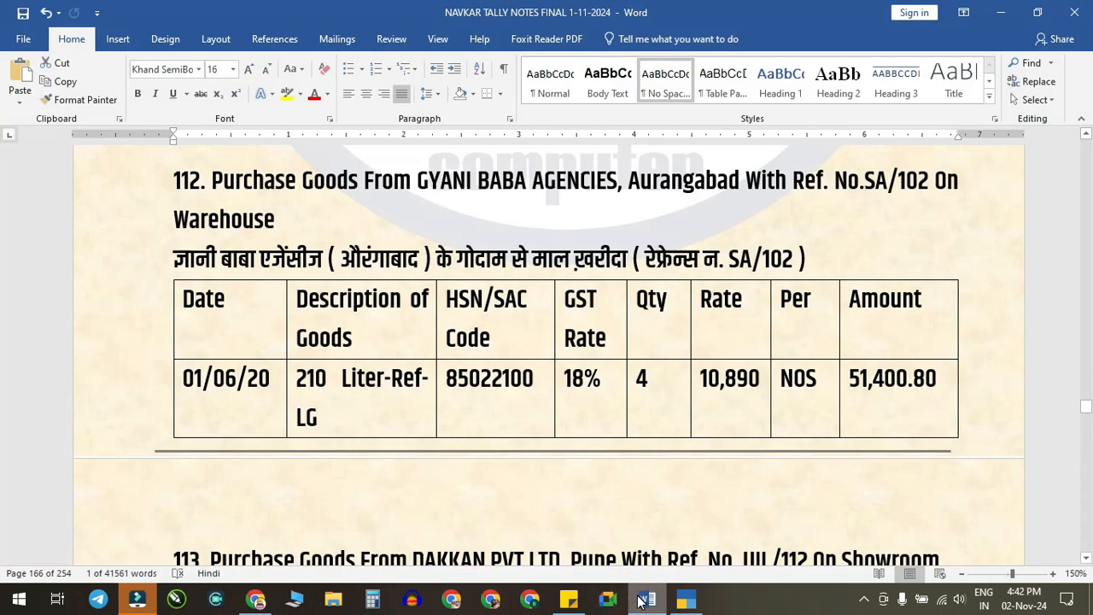
{"action": "left_click", "coordinate": [639, 600]}
{"action": "type", "text": "w"}
{"action": "key", "text": "Return"}
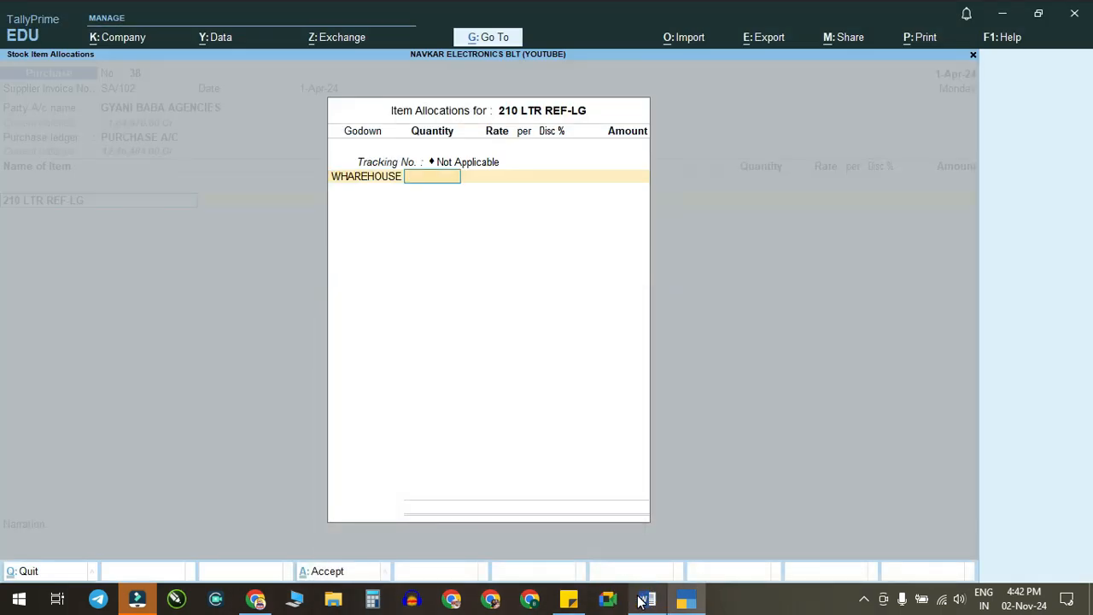
{"action": "left_click", "coordinate": [647, 600]}
{"action": "left_click", "coordinate": [647, 600]}
{"action": "type", "text": "4"}
{"action": "key", "text": "Return"}
{"action": "key", "text": "Return"}
{"action": "key", "text": "Return"}
{"action": "key", "text": "Return"}
{"action": "key", "text": "Return"}
Step: Add the CGST and SGST ledgers with their calculated amounts to the GYANI BABA AGENCIES voucher
{"action": "key", "text": "Return"}
{"action": "key", "text": "Return"}
{"action": "key", "text": "Return"}
{"action": "type", "text": "sg"}
{"action": "key", "text": "Return"}
{"action": "key", "text": "Return"}
{"action": "key", "text": "Return"}
Step: End the ledger list, accept the GST/e-Way Bill details without entries, and save the GYANI BABA AGENCIES voucher
{"action": "key", "text": "Return"}
{"action": "key", "text": "Return"}
{"action": "key", "text": "Return"}
{"action": "key", "text": "Return"}
{"action": "key", "text": "Return"}
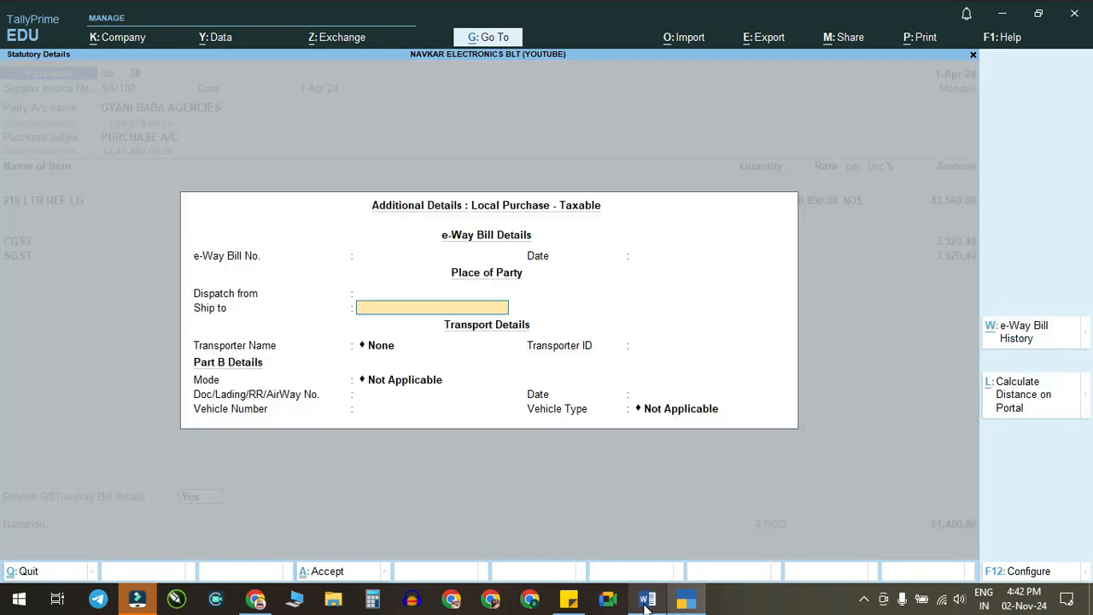
{"action": "key", "text": "ctrl+a"}
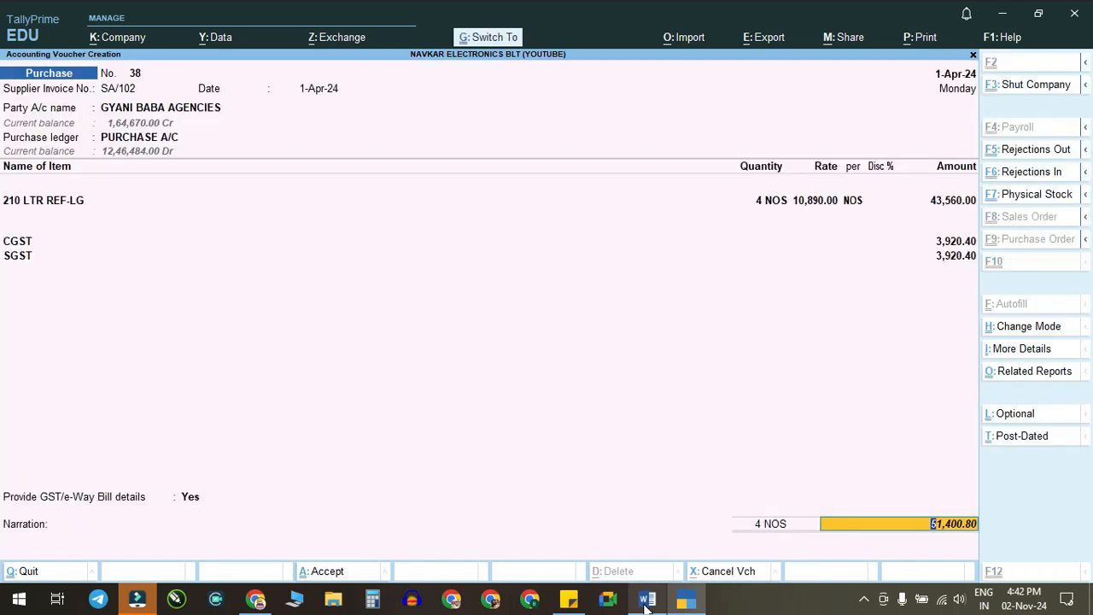
Step: Look up purchase 113 from DAKKAN PVT LTD in the Word notes and return to the new purchase voucher
{"action": "left_click", "coordinate": [646, 598]}
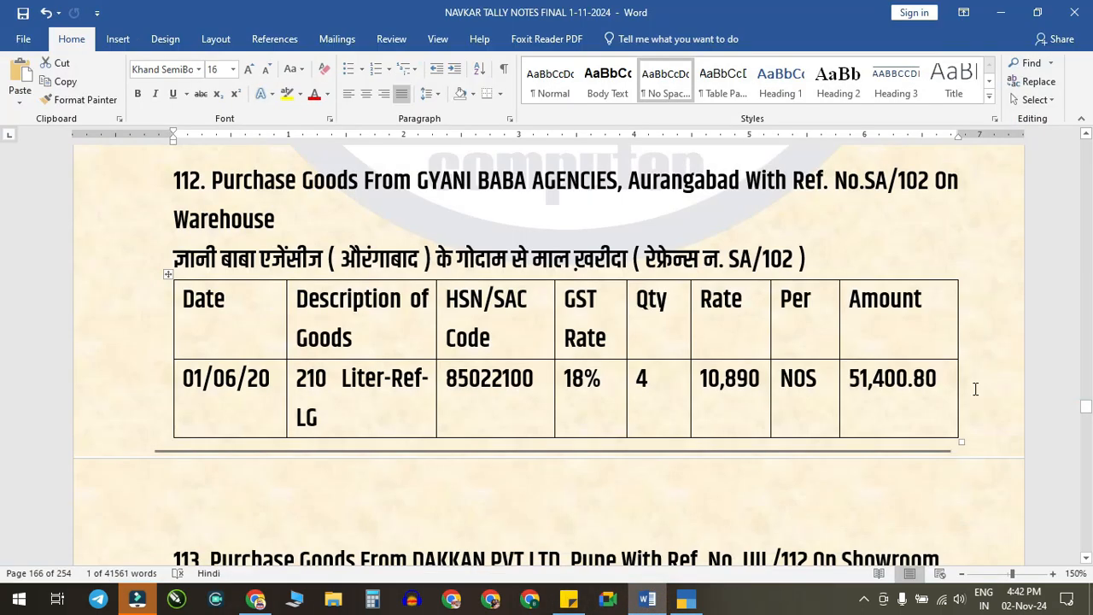
{"action": "scroll", "coordinate": [751, 391], "scroll_direction": "down", "scroll_amount": 3}
{"action": "scroll", "coordinate": [600, 387], "scroll_direction": "up", "scroll_amount": 1}
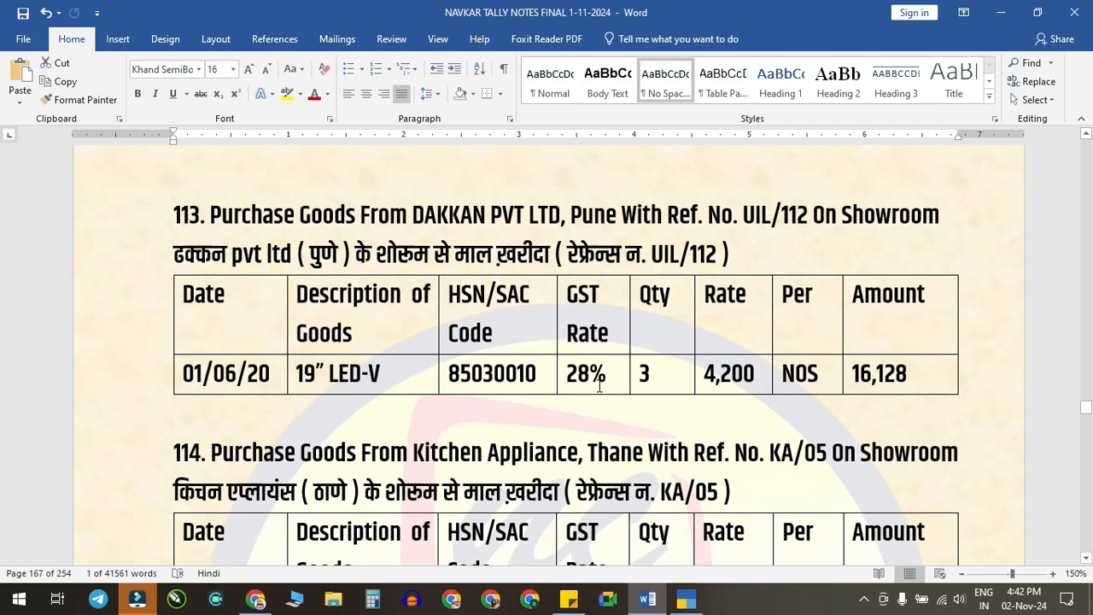
{"action": "left_click", "coordinate": [686, 600]}
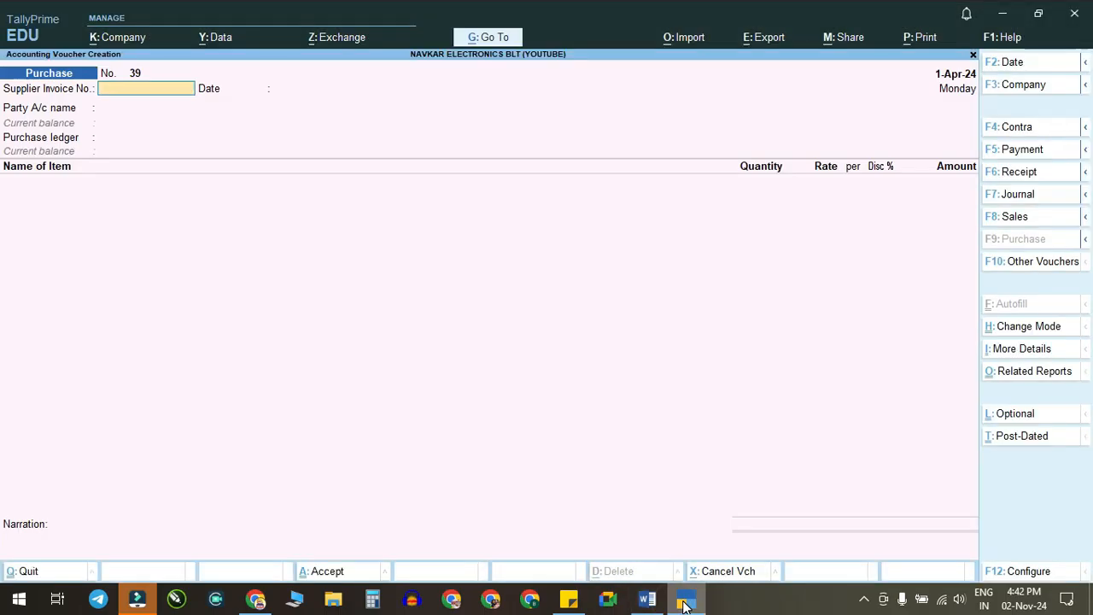
Step: Enter supplier invoice number UIL/112 dated 1-Apr-24, with DAKKAN PVT LTD as party and PURCHASE A/C as purchase ledger
{"action": "left_click", "coordinate": [654, 603]}
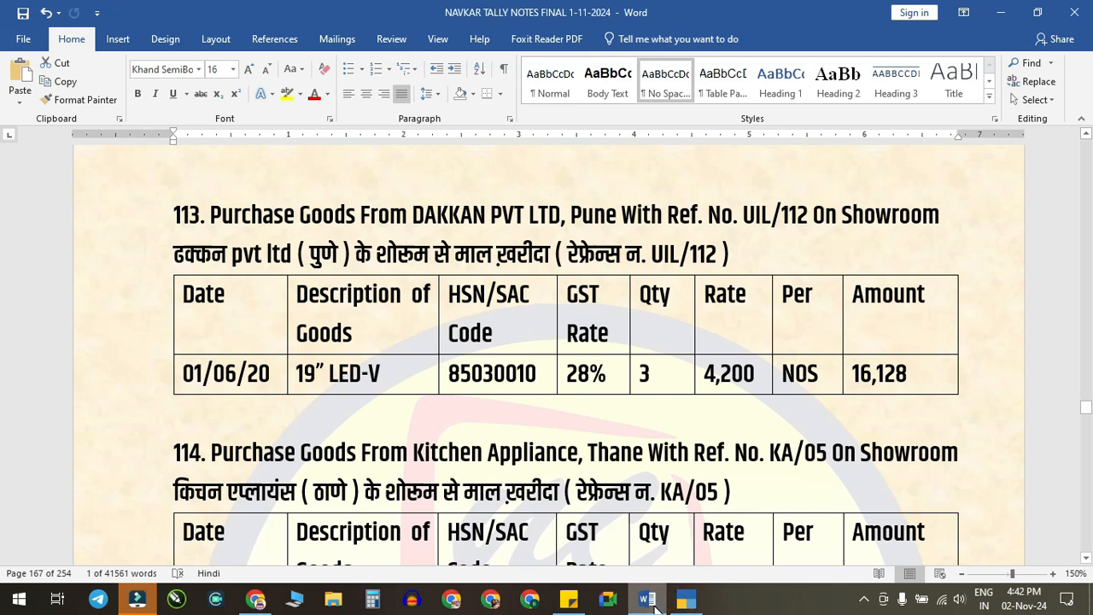
{"action": "left_click", "coordinate": [654, 603]}
{"action": "left_click", "coordinate": [687, 601]}
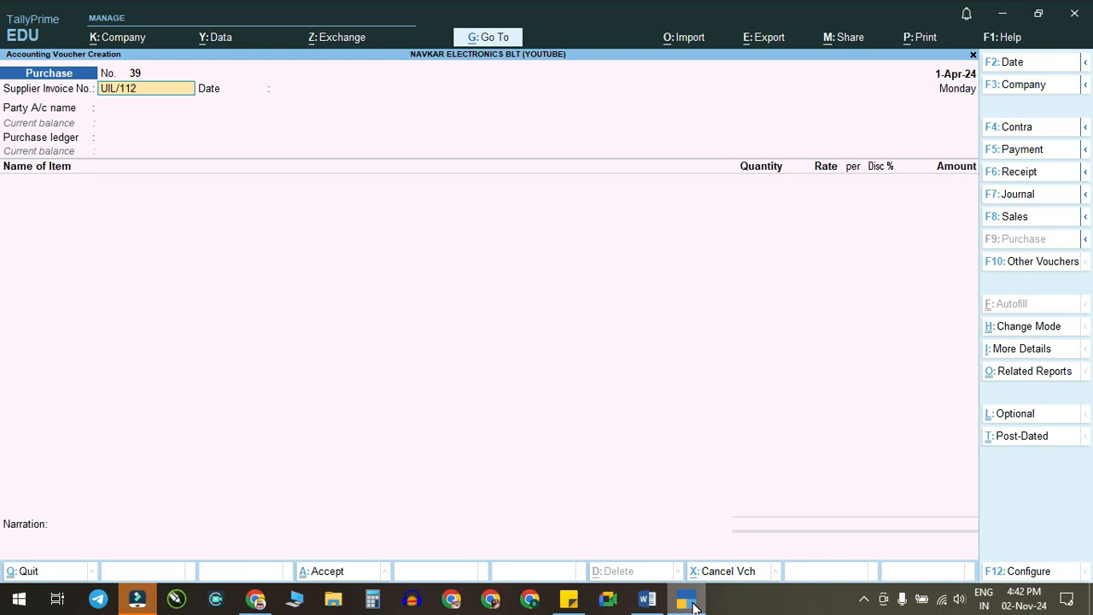
{"action": "key", "text": "Return"}
{"action": "key", "text": "Return"}
{"action": "type", "text": "DAK"}
{"action": "key", "text": "Return"}
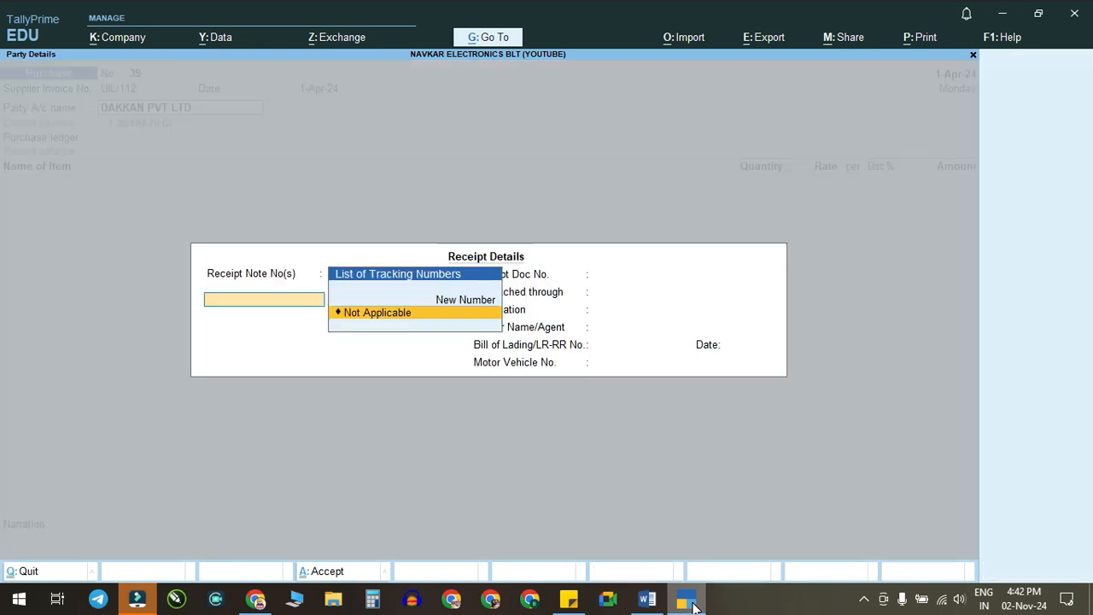
{"action": "key", "text": "Return"}
{"action": "key", "text": "Return"}
{"action": "key", "text": "Return"}
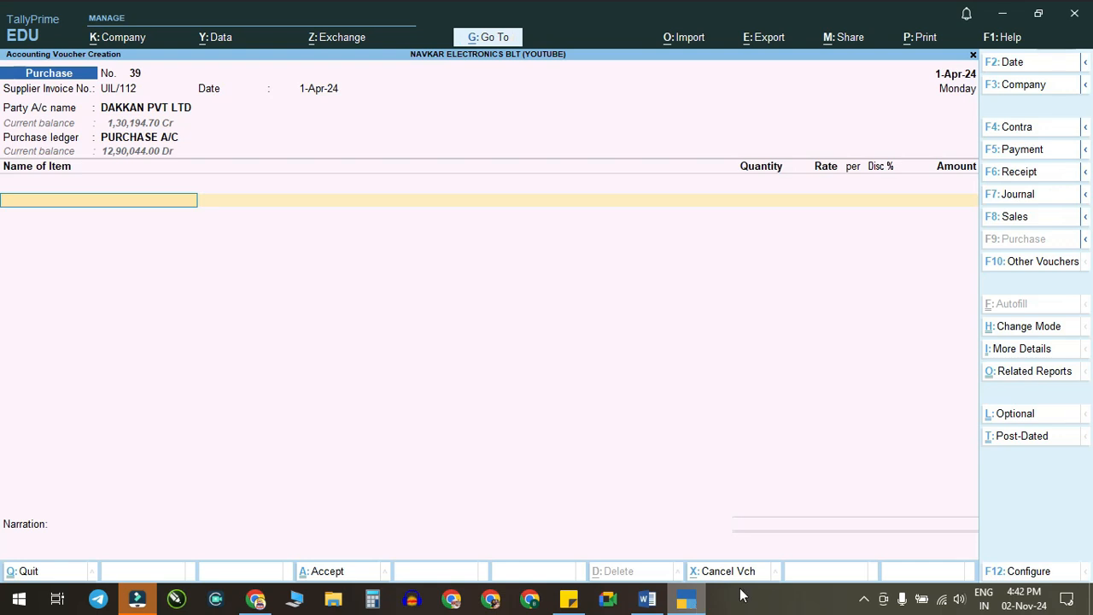
Step: Add the item 19" LED -V with tracking number Not Applicable and assign it to the SHOWROOM godown, following the Word notes
{"action": "left_click", "coordinate": [647, 600]}
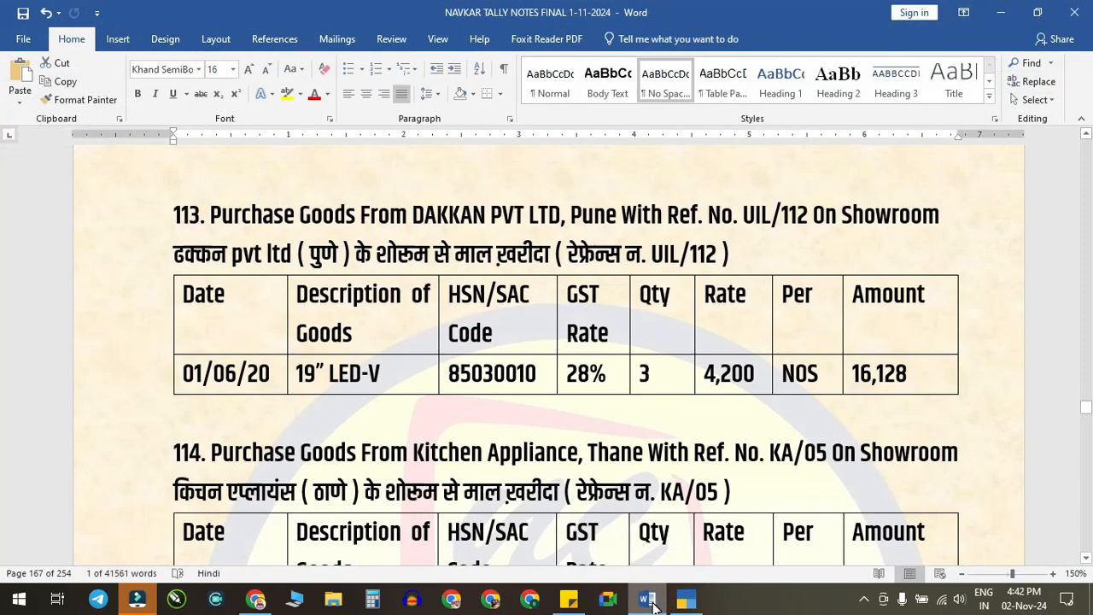
{"action": "left_click", "coordinate": [651, 602]}
{"action": "type", "text": "19"}
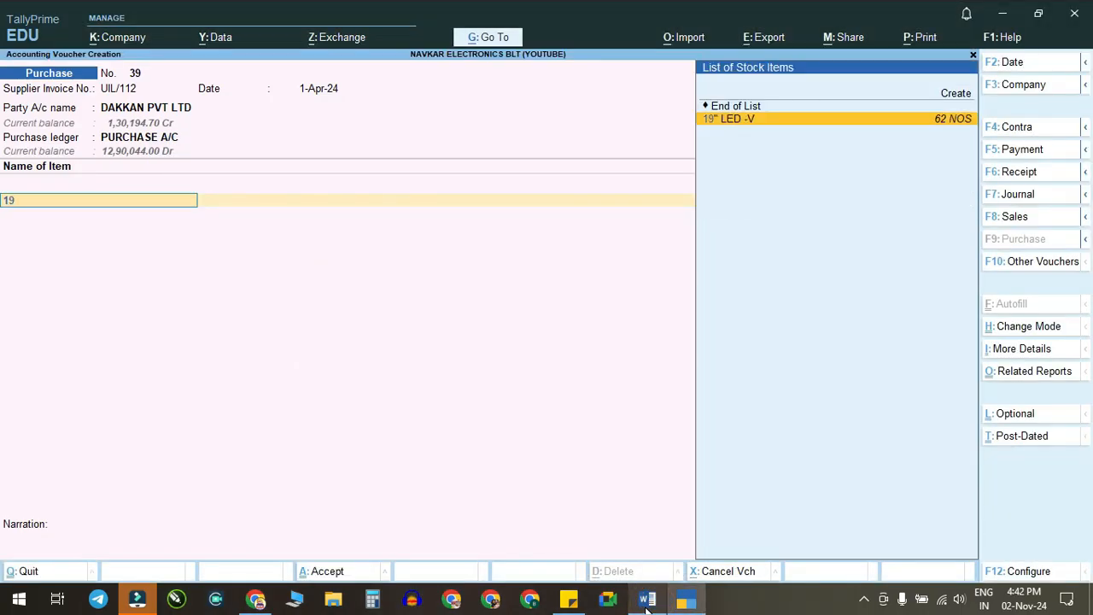
{"action": "key", "text": "Return"}
{"action": "key", "text": "Return"}
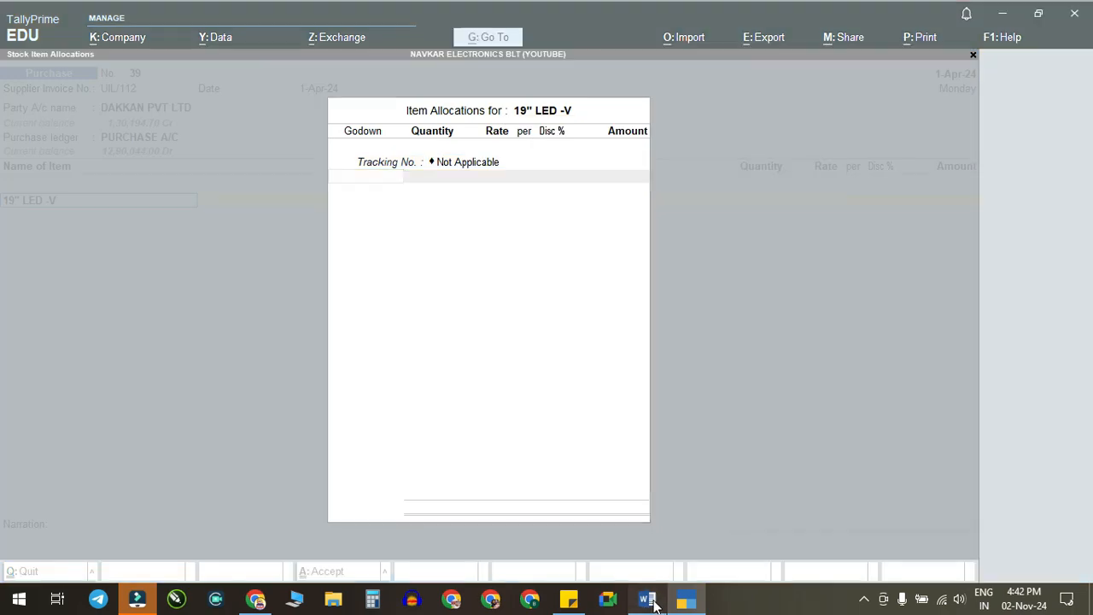
{"action": "left_click", "coordinate": [647, 600]}
{"action": "left_click", "coordinate": [650, 600]}
{"action": "type", "text": "S"}
{"action": "key", "text": "Return"}
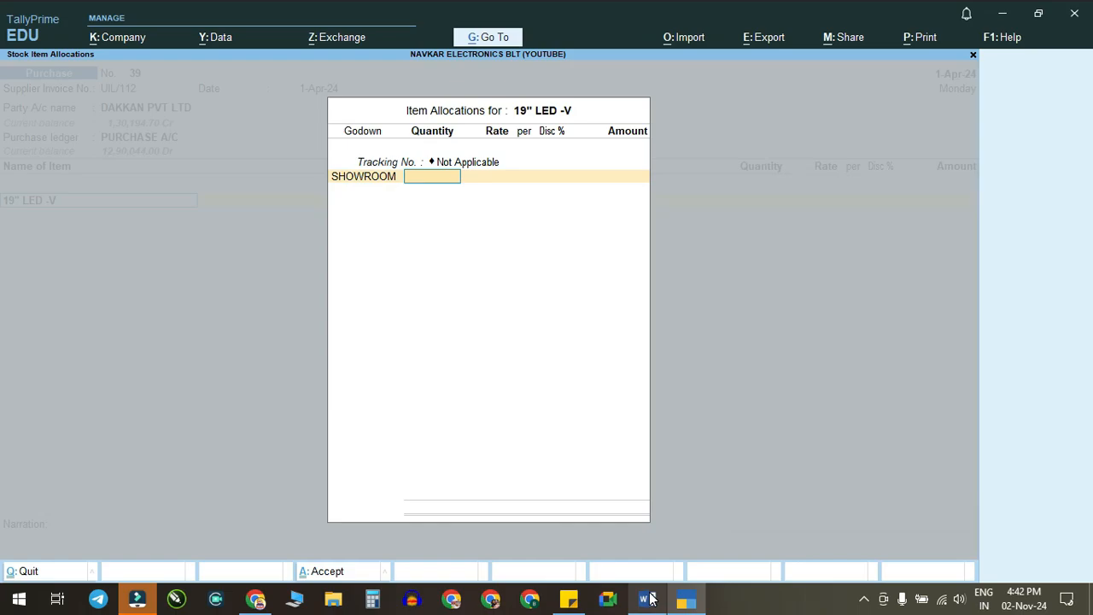
Step: Allocate 3 NOS of 19" LED -V at a rate of 4,200 per the Word notes and close the item list
{"action": "left_click", "coordinate": [649, 601]}
{"action": "left_click", "coordinate": [645, 597]}
{"action": "key", "text": "Return"}
{"action": "key", "text": "Return"}
{"action": "key", "text": "Return"}
{"action": "key", "text": "Return"}
{"action": "key", "text": "Return"}
{"action": "key", "text": "Return"}
{"action": "key", "text": "Return"}
{"action": "key", "text": "Return"}
Step: Add the CGST and SGST ledgers with their calculated amounts to the DAKKAN PVT LTD voucher
{"action": "type", "text": "CG"}
{"action": "key", "text": "Return"}
{"action": "key", "text": "Return"}
{"action": "type", "text": "SG"}
{"action": "key", "text": "Return"}
{"action": "key", "text": "Return"}
Step: Accept the bill-wise New Ref UIL/112 with 21 credit days and save the DAKKAN PVT LTD voucher
{"action": "key", "text": "Return"}
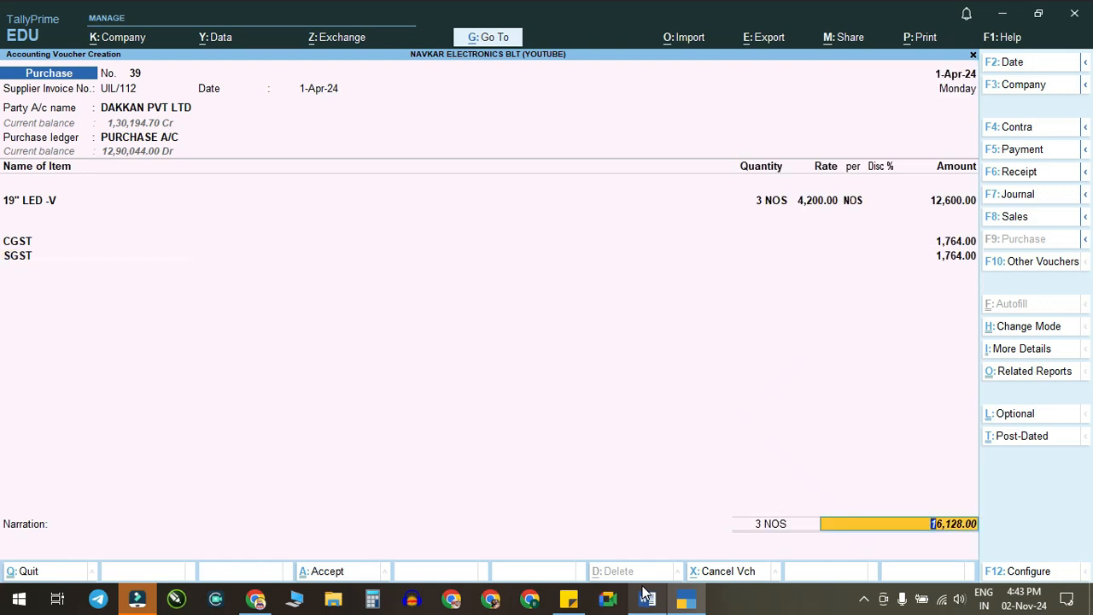
{"action": "key", "text": "F2"}
{"action": "key", "text": "Return"}
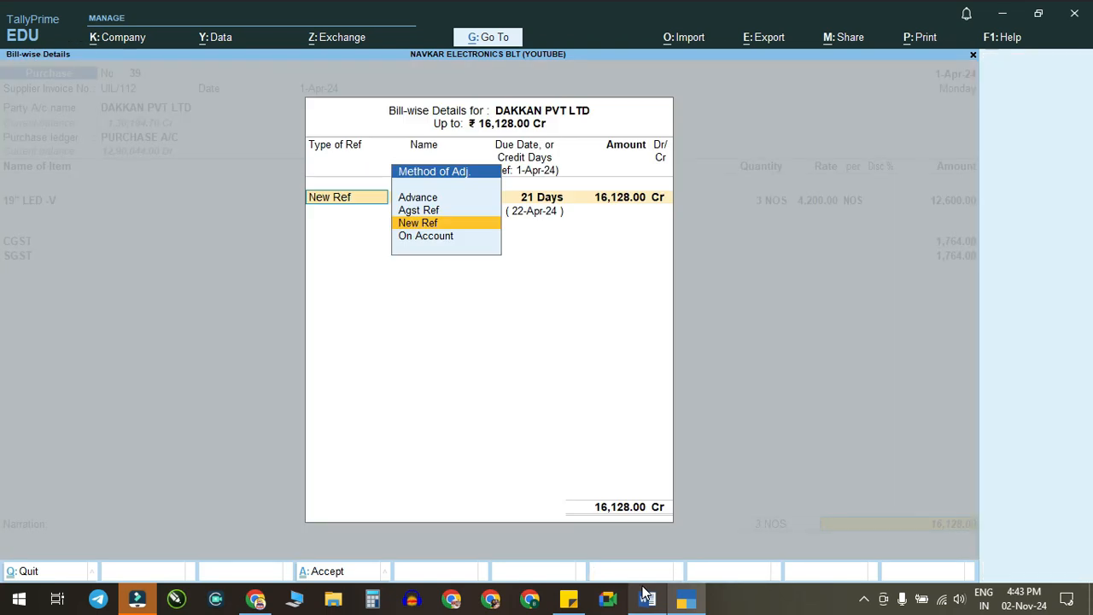
{"action": "key", "text": "Return"}
{"action": "key", "text": "Return"}
{"action": "key", "text": "Return"}
{"action": "key", "text": "Return"}
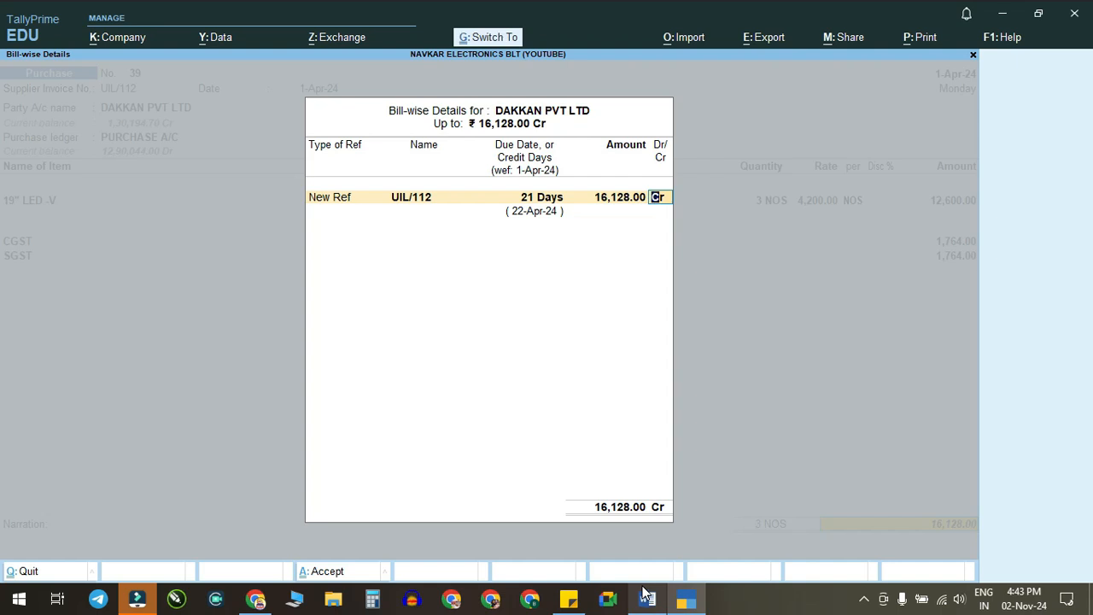
{"action": "key", "text": "Return"}
{"action": "key", "text": "Return"}
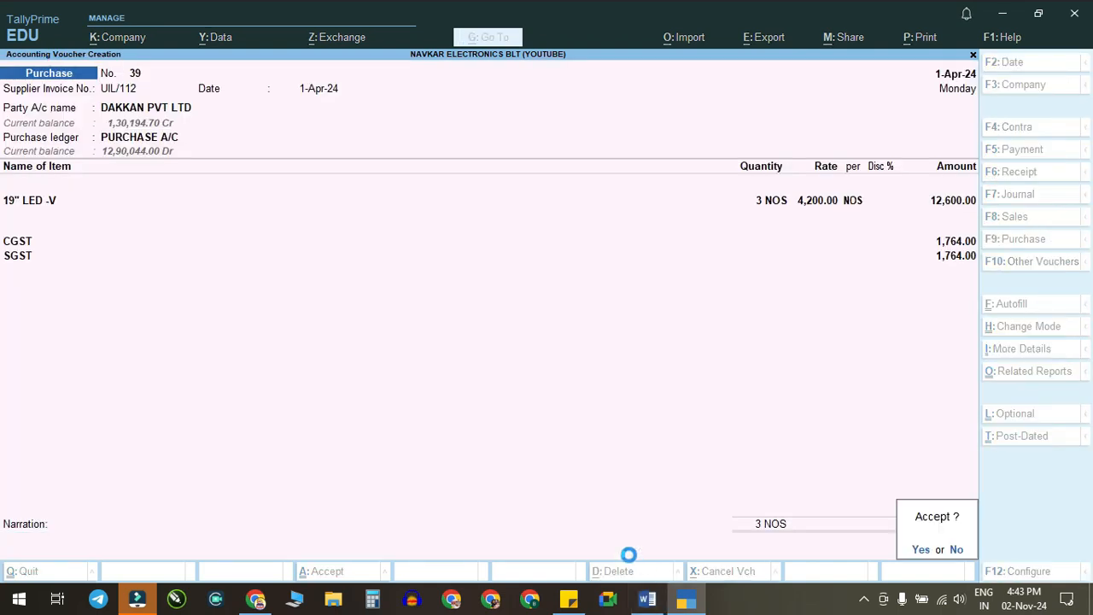
{"action": "key", "text": "Return"}
Step: Check the saved DAKKAN PVT LTD voucher against purchase 113 in the Word notes, find purchase 114, and return to the new purchase voucher
{"action": "left_click", "coordinate": [647, 600]}
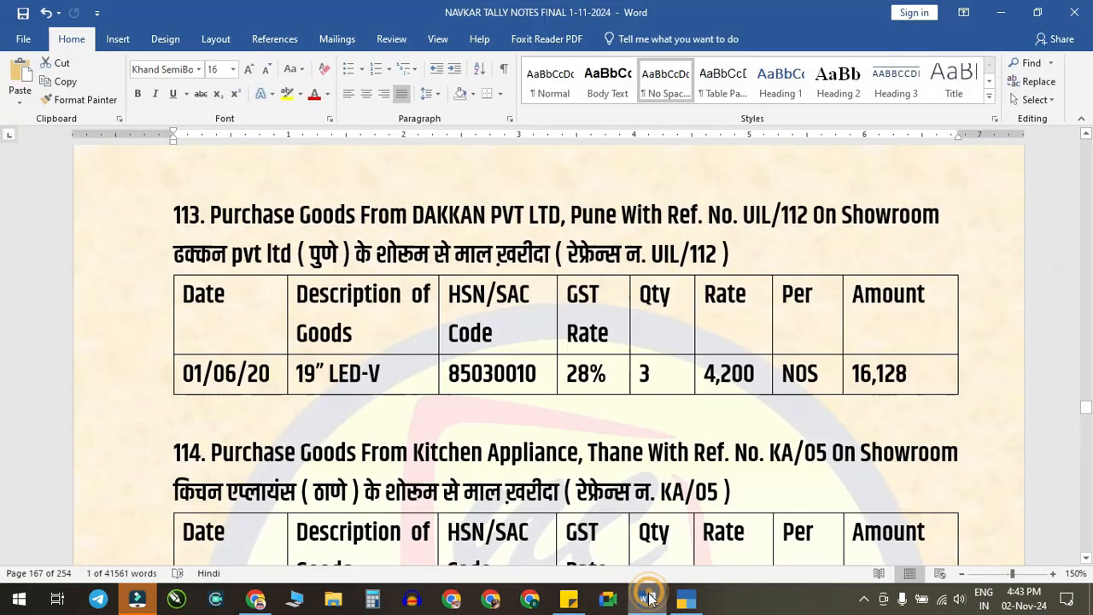
{"action": "scroll", "coordinate": [519, 451], "scroll_direction": "down", "scroll_amount": 3}
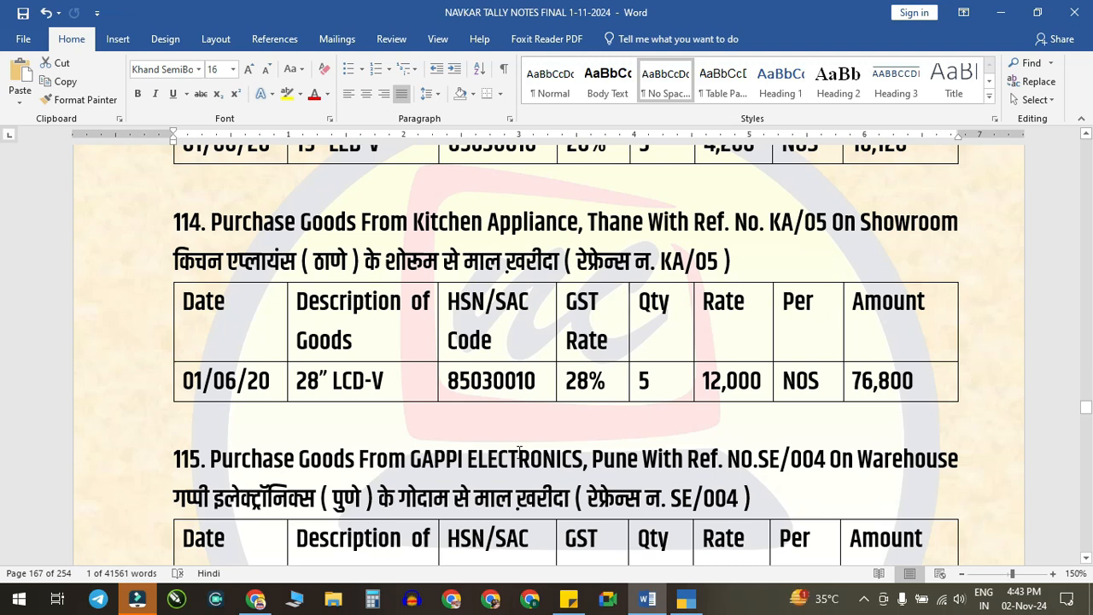
{"action": "double_click", "coordinate": [860, 224]}
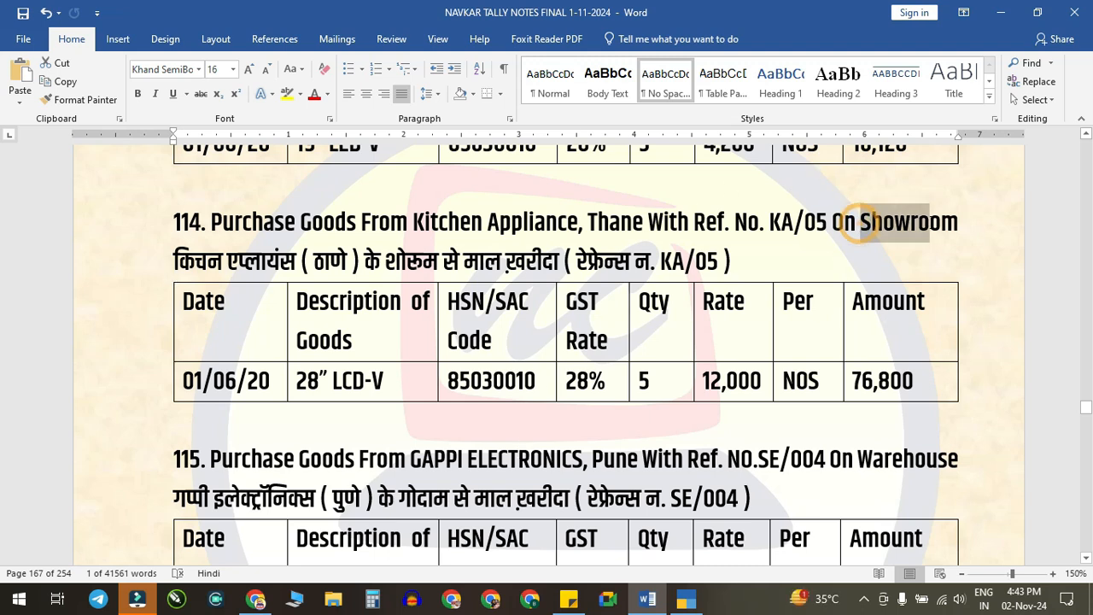
{"action": "scroll", "coordinate": [708, 331], "scroll_direction": "up", "scroll_amount": 2}
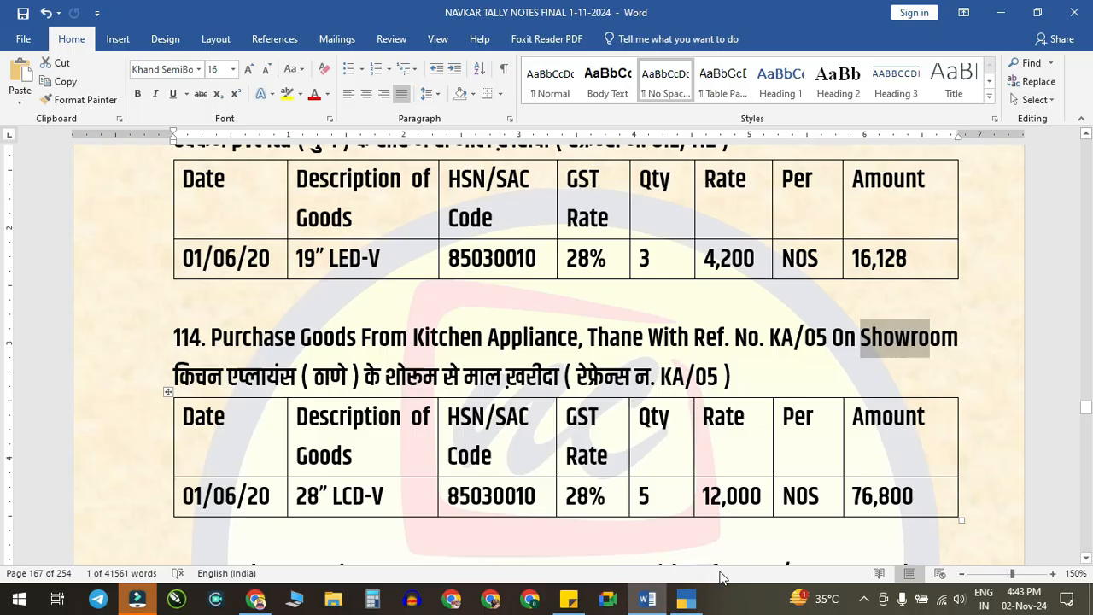
{"action": "left_click", "coordinate": [685, 597]}
{"action": "key", "text": "Page_Up"}
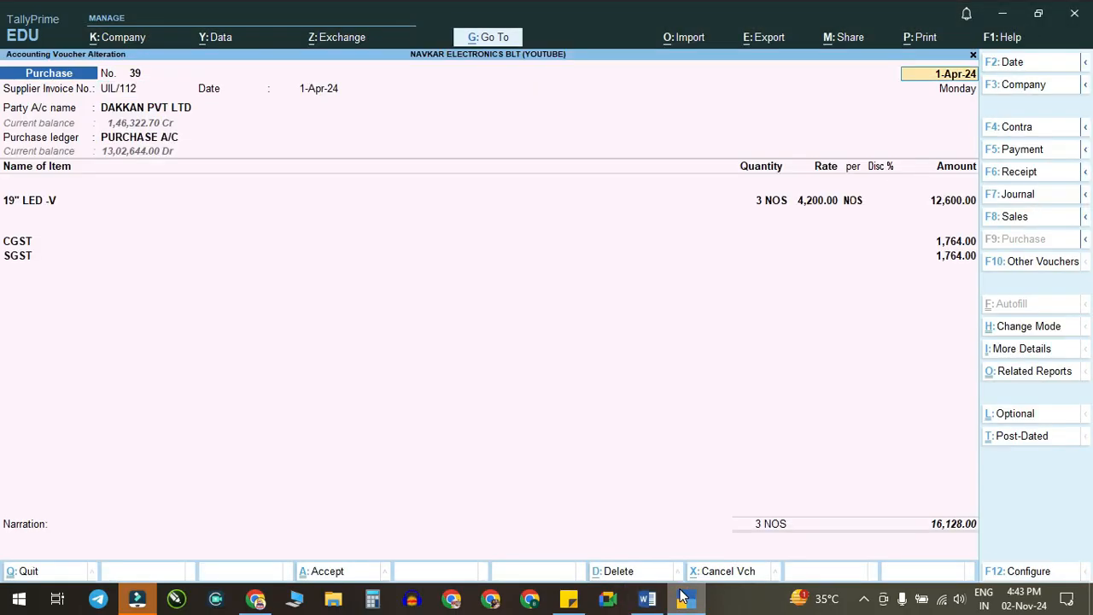
{"action": "left_click", "coordinate": [647, 600]}
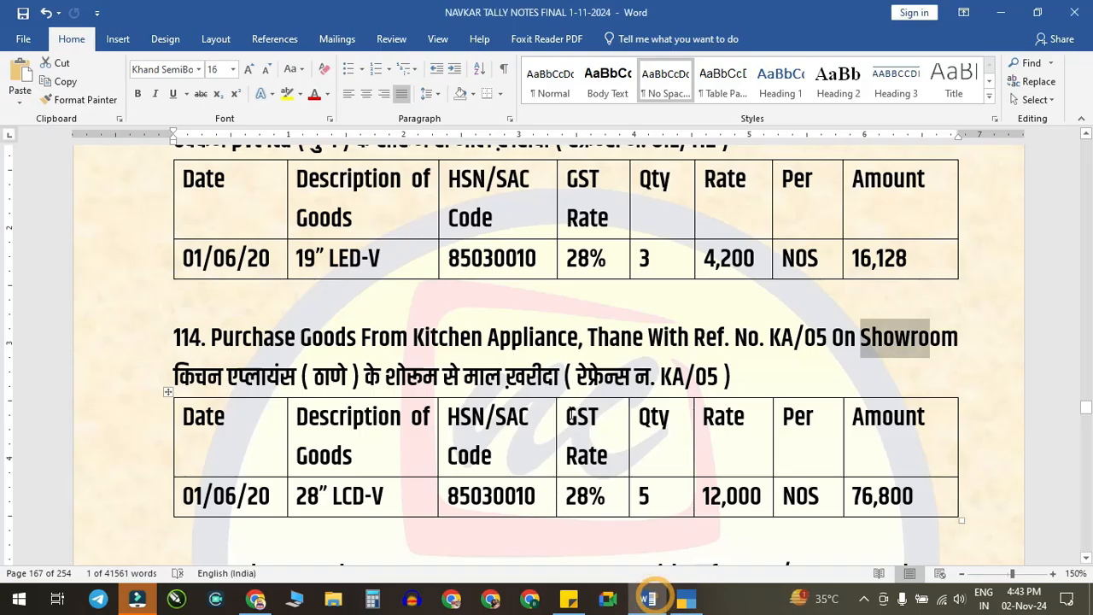
{"action": "scroll", "coordinate": [514, 258], "scroll_direction": "up", "scroll_amount": 2}
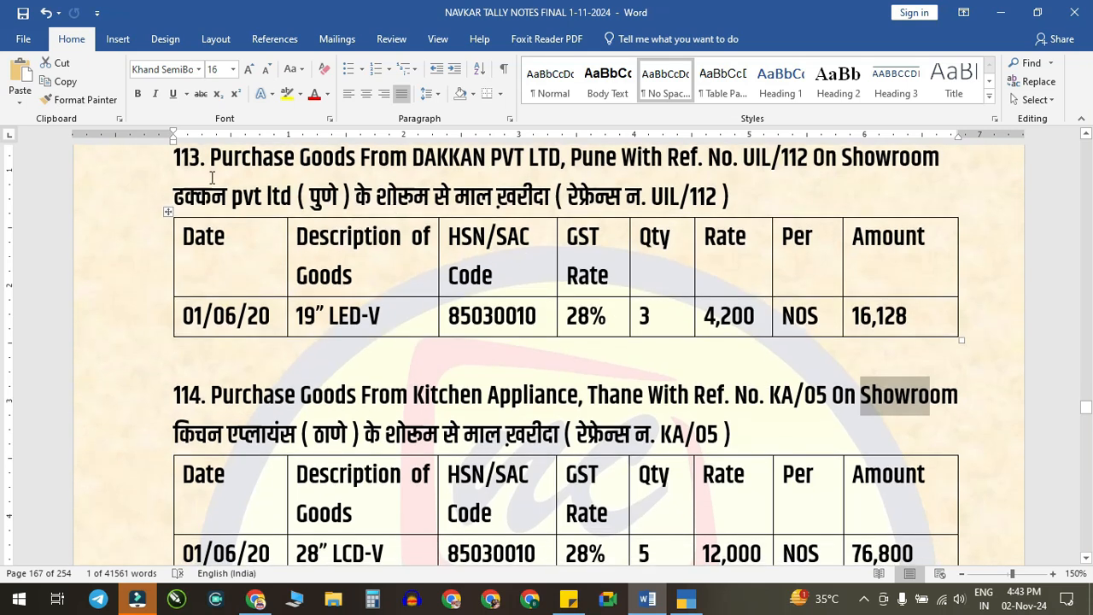
{"action": "scroll", "coordinate": [465, 298], "scroll_direction": "down", "scroll_amount": 3}
{"action": "left_click", "coordinate": [424, 280]}
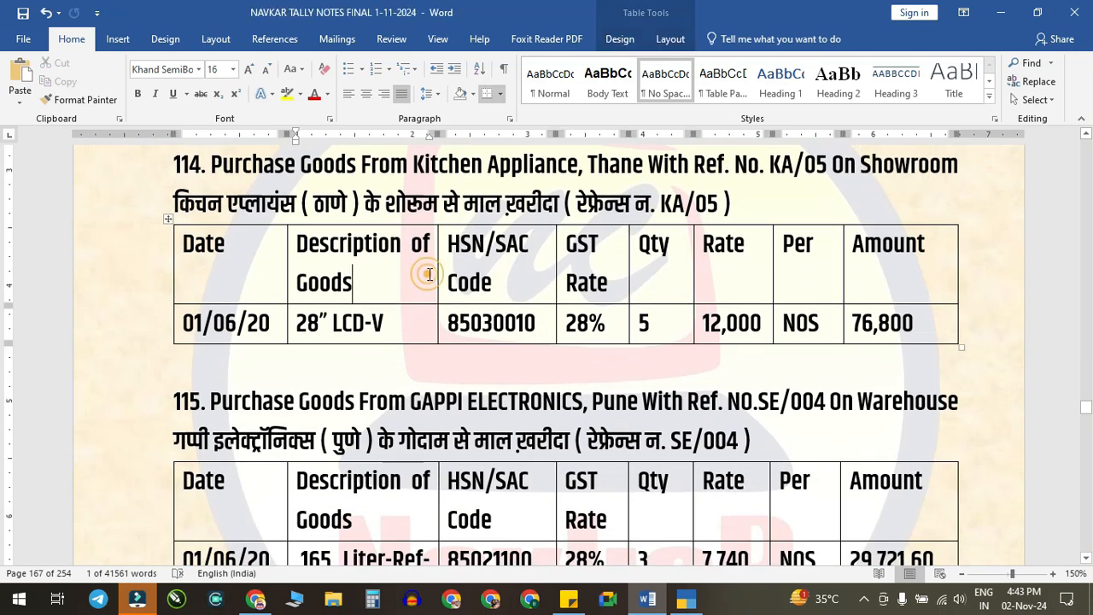
{"action": "left_click", "coordinate": [689, 601]}
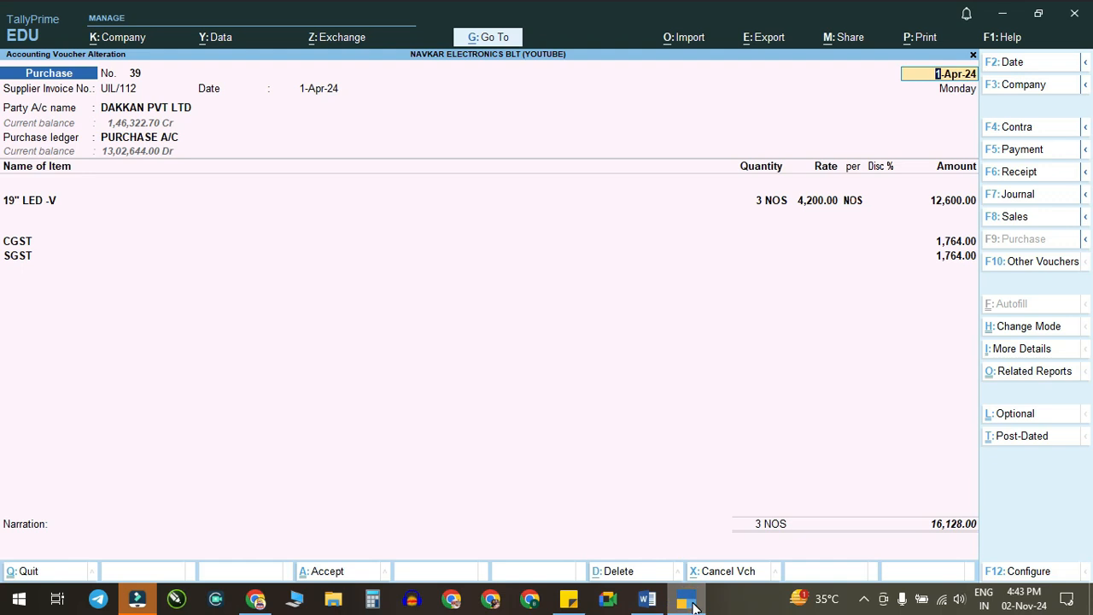
{"action": "key", "text": "Page_Down"}
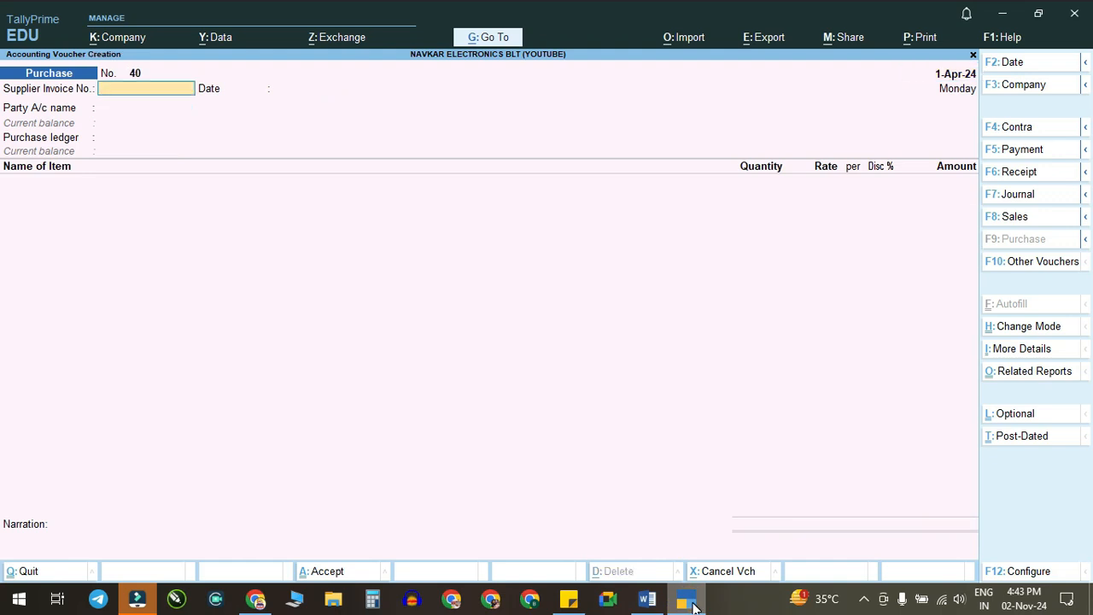
Step: Enter supplier invoice number KA/05 dated 1-Apr-24, with KITCHEN APPLIANCE as party and PURCHASE A/C as purchase ledger
{"action": "left_click", "coordinate": [647, 601]}
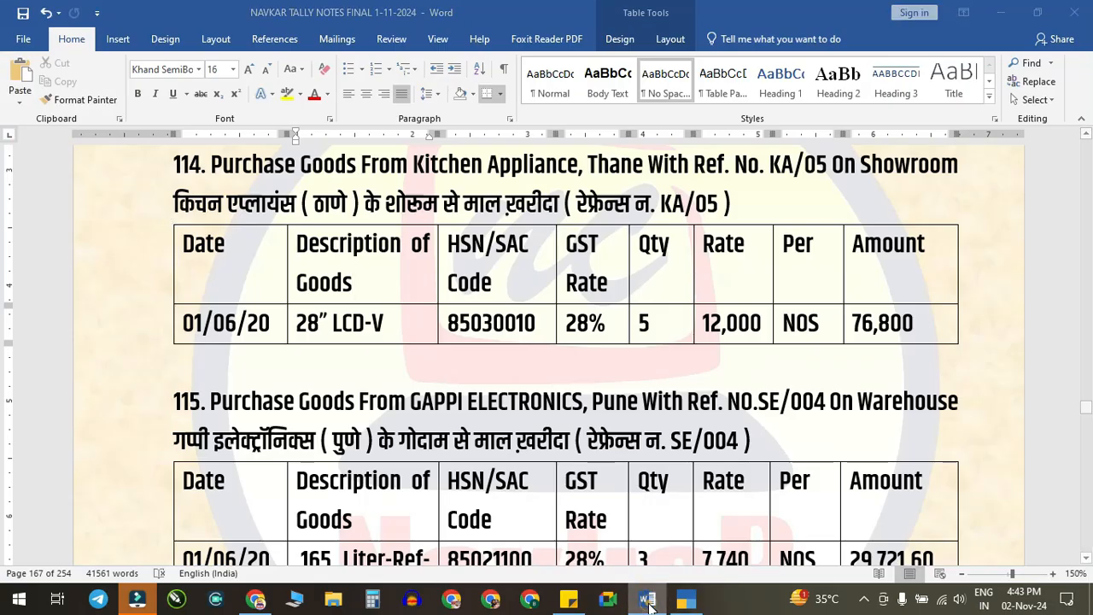
{"action": "left_click", "coordinate": [649, 602]}
{"action": "type", "text": "KA/05"}
{"action": "key", "text": "Return"}
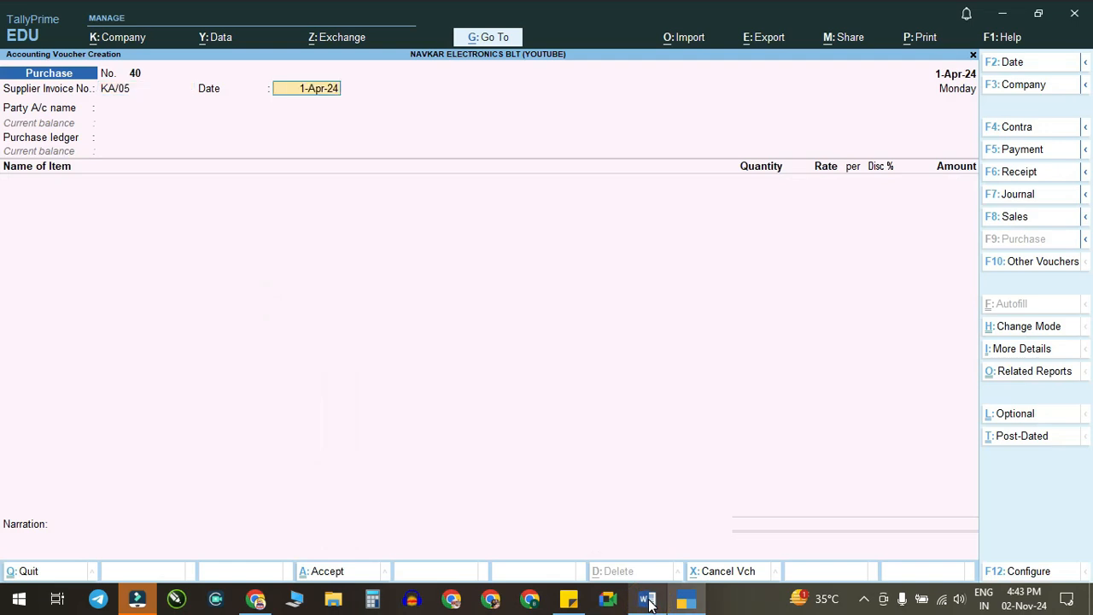
{"action": "key", "text": "Return"}
{"action": "type", "text": "KITCHEN APPLIANCE"}
{"action": "key", "text": "Return"}
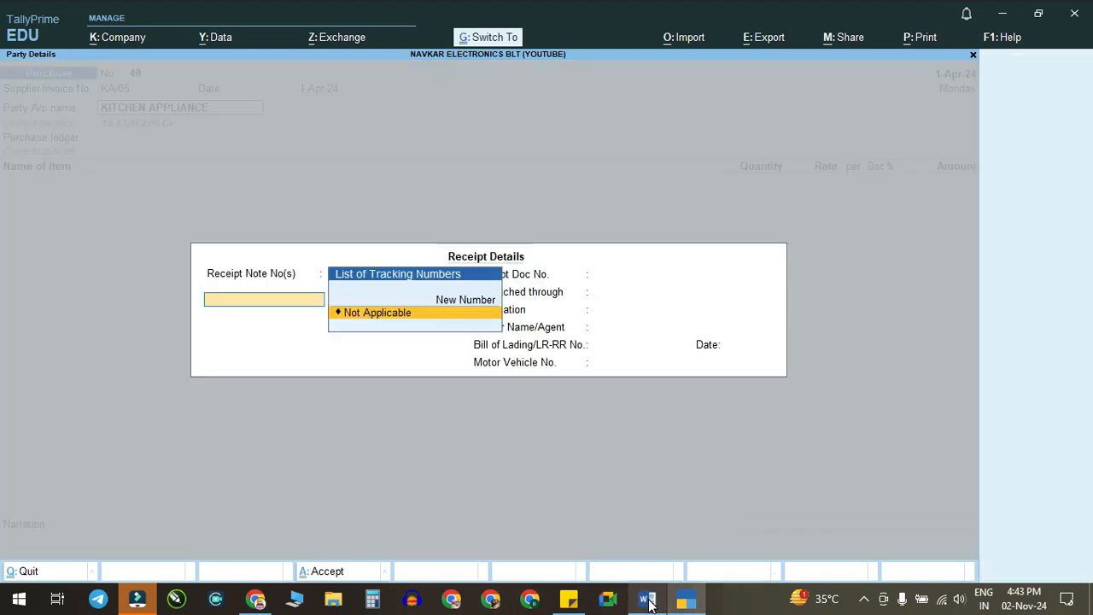
{"action": "key", "text": "Return"}
{"action": "key", "text": "Return"}
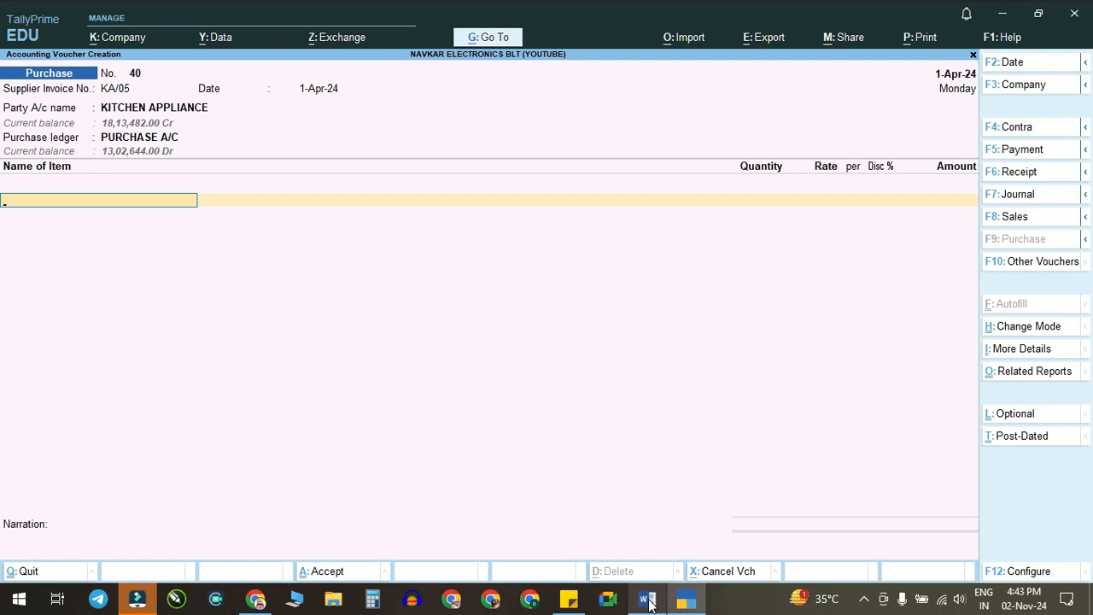
Step: Add the item 28" LCD-V with tracking number Not Applicable and assign it to the SHOWROOM godown, following the Word notes
{"action": "left_click", "coordinate": [647, 598]}
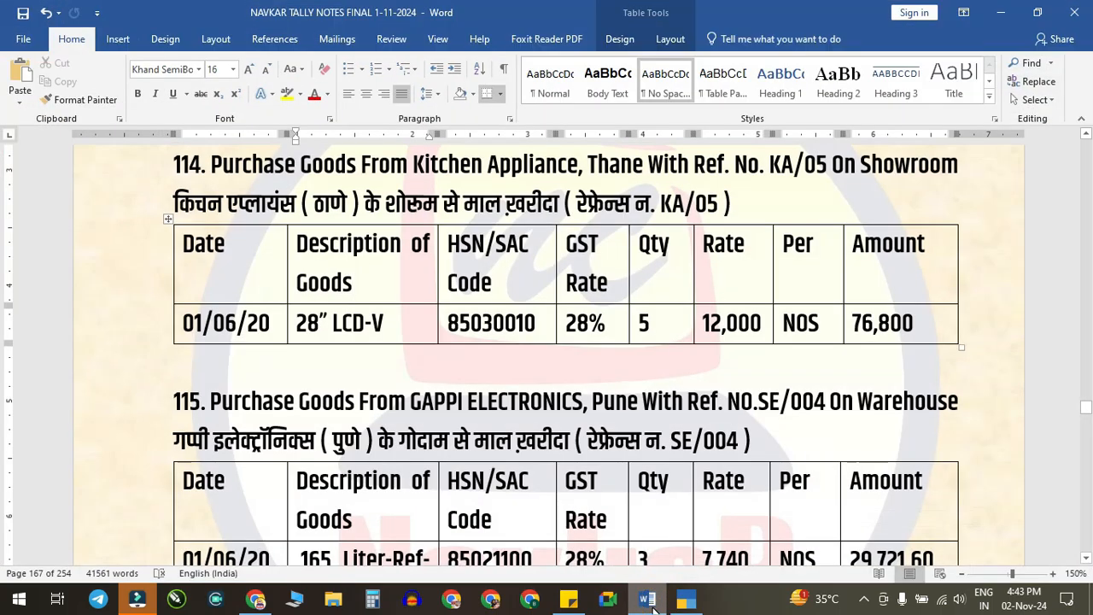
{"action": "left_click", "coordinate": [647, 599]}
{"action": "type", "text": "28"}
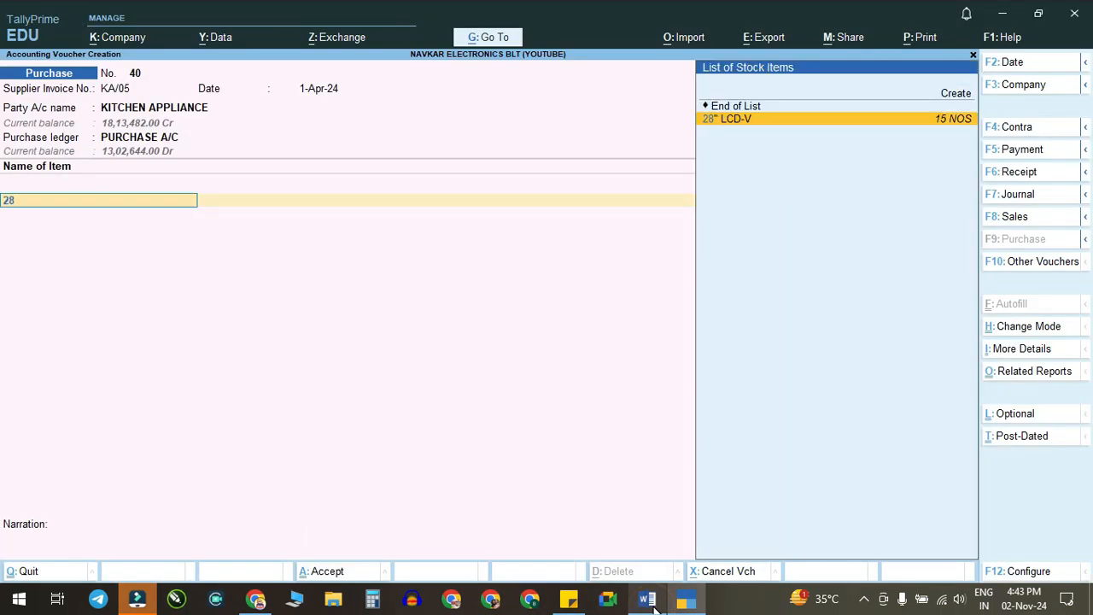
{"action": "key", "text": "Return"}
{"action": "key", "text": "Return"}
{"action": "left_click", "coordinate": [653, 602]}
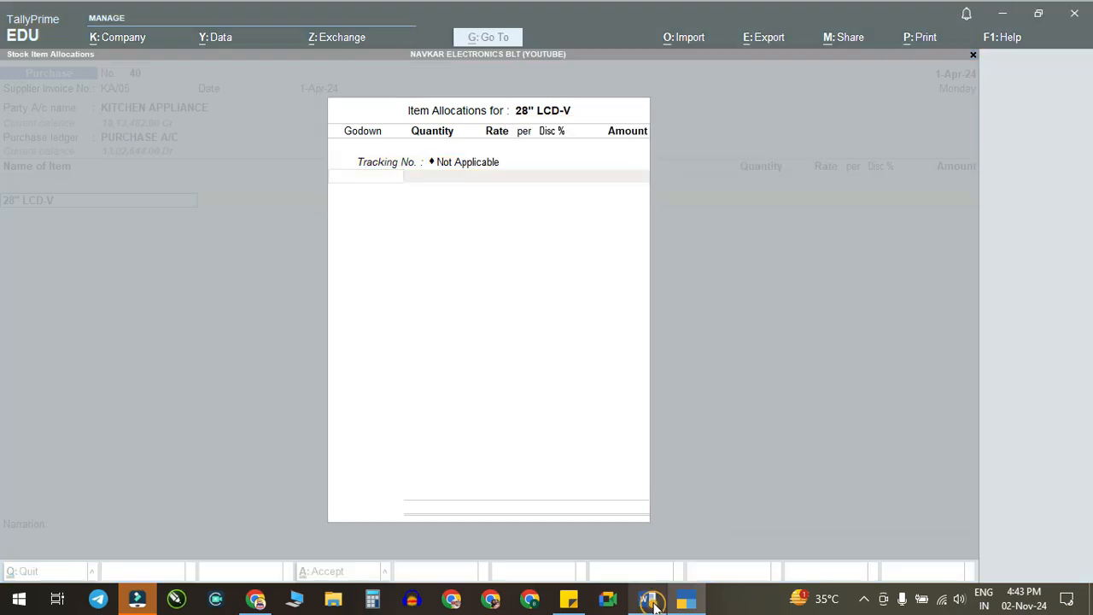
{"action": "left_click", "coordinate": [651, 598]}
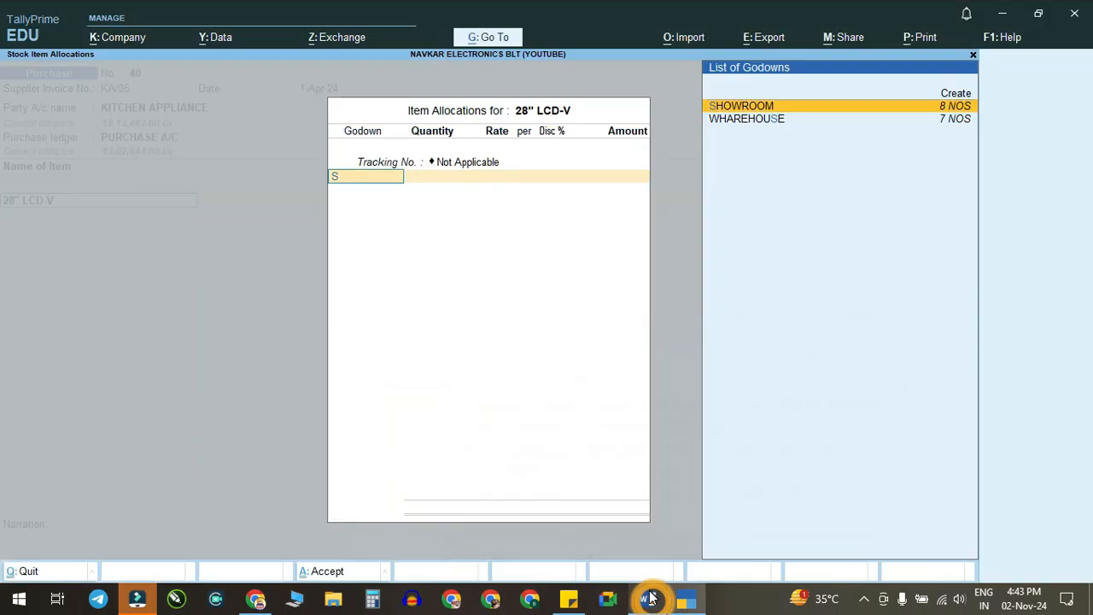
{"action": "key", "text": "Return"}
Step: Allocate 5 NOS of 28" LCD-V at a rate of 12,000 per the Word notes and close the item list
{"action": "left_click", "coordinate": [653, 602]}
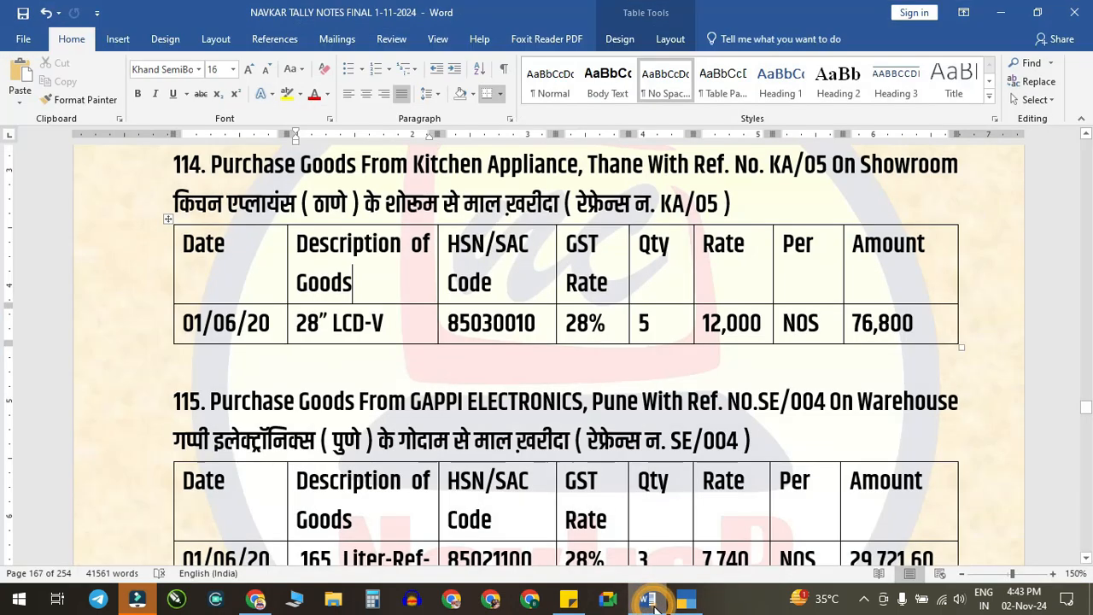
{"action": "left_click", "coordinate": [653, 603]}
{"action": "type", "text": "5"}
{"action": "key", "text": "Return"}
{"action": "key", "text": "Return"}
{"action": "key", "text": "Return"}
{"action": "key", "text": "Return"}
{"action": "key", "text": "Return"}
{"action": "key", "text": "Return"}
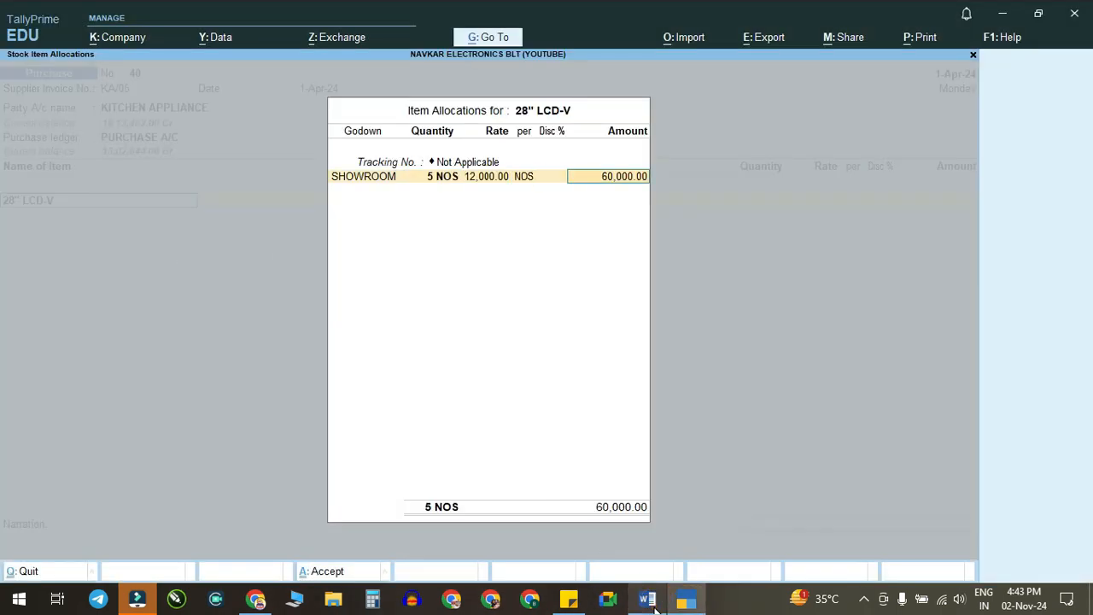
Step: Add the CGST and SGST ledgers with their calculated amounts to the KITCHEN APPLIANCE voucher
{"action": "type", "text": "CG"}
{"action": "key", "text": "Return"}
{"action": "key", "text": "Return"}
{"action": "type", "text": "SG"}
{"action": "key", "text": "Return"}
{"action": "key", "text": "Return"}
Step: End the ledger list and accept the KITCHEN APPLIANCE voucher's GST/e-Way Bill details without entries
{"action": "key", "text": "Return"}
{"action": "key", "text": "Return"}
{"action": "key", "text": "Return"}
{"action": "key", "text": "Return"}
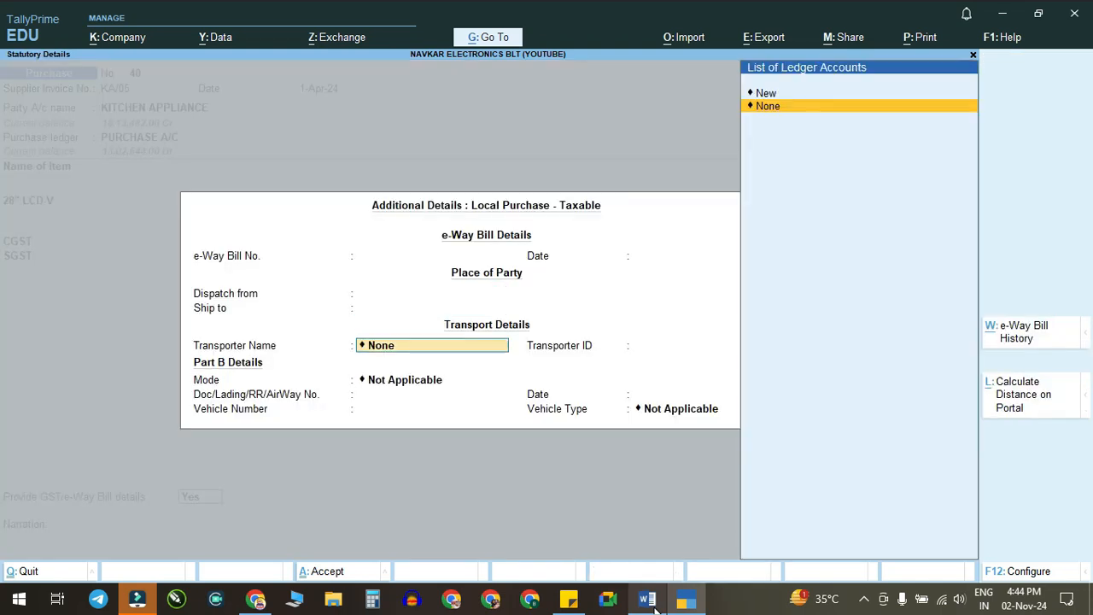
{"action": "key", "text": "ctrl+a"}
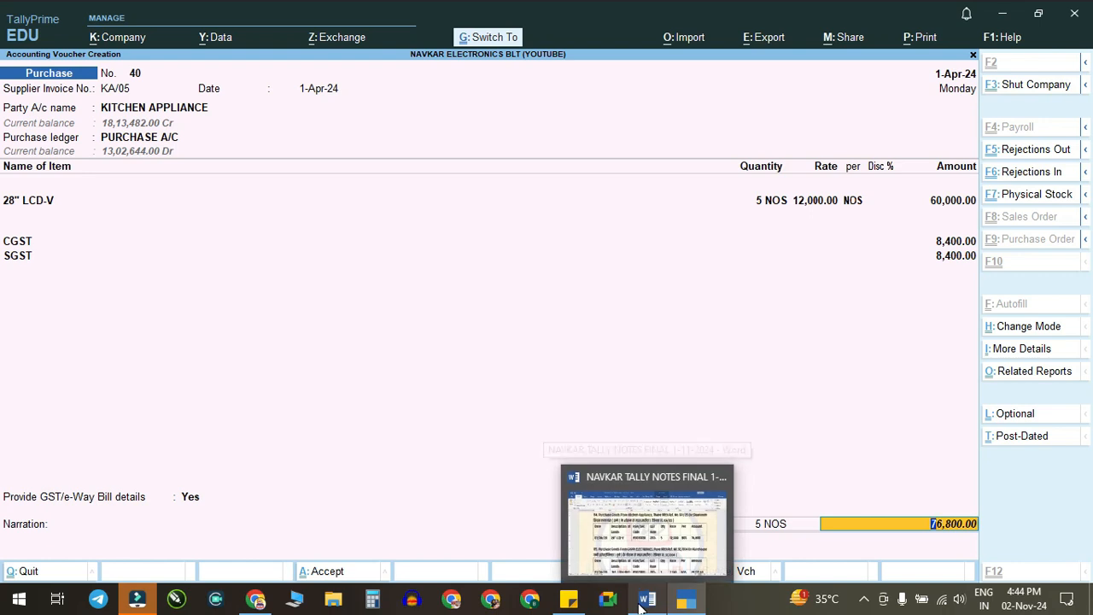
Step: Check transaction 115 in the Word notes and enter SE/004 as the supplier invoice number on the new TallyPrime purchase voucher
{"action": "left_click", "coordinate": [642, 604]}
{"action": "scroll", "coordinate": [208, 297], "scroll_direction": "down", "scroll_amount": 3}
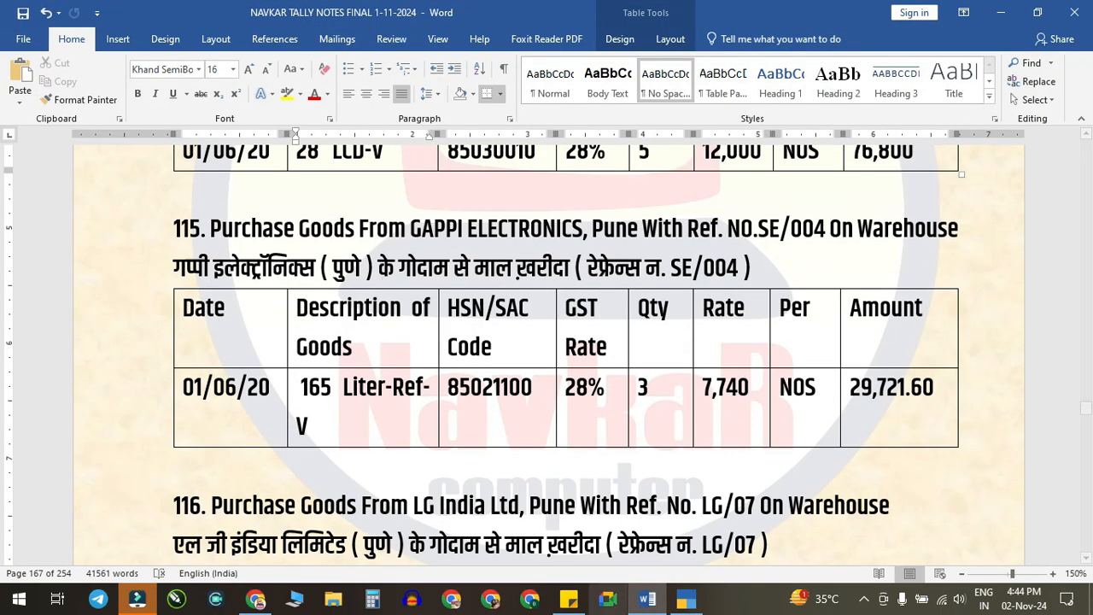
{"action": "left_click", "coordinate": [686, 600]}
{"action": "left_click", "coordinate": [687, 600]}
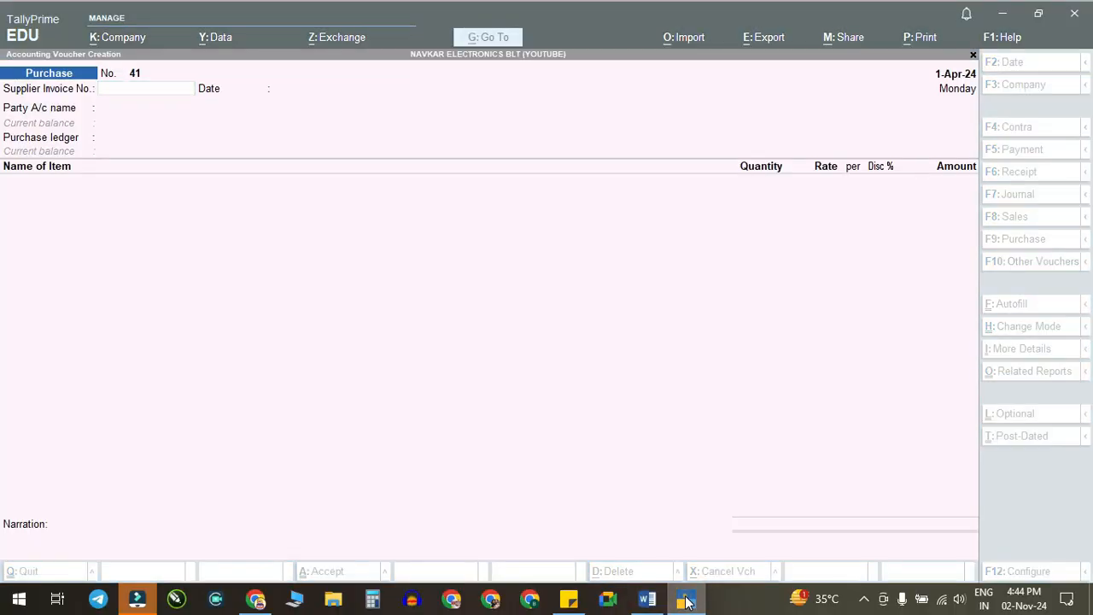
{"action": "left_click", "coordinate": [684, 601]}
{"action": "type", "text": "SE/004"}
{"action": "key", "text": "Return"}
Step: Keep the invoice date and set GAPPI ELECTRONICS as the party account with PURCHASE A/C as the purchase ledger
{"action": "key", "text": "Return"}
{"action": "type", "text": "GAP"}
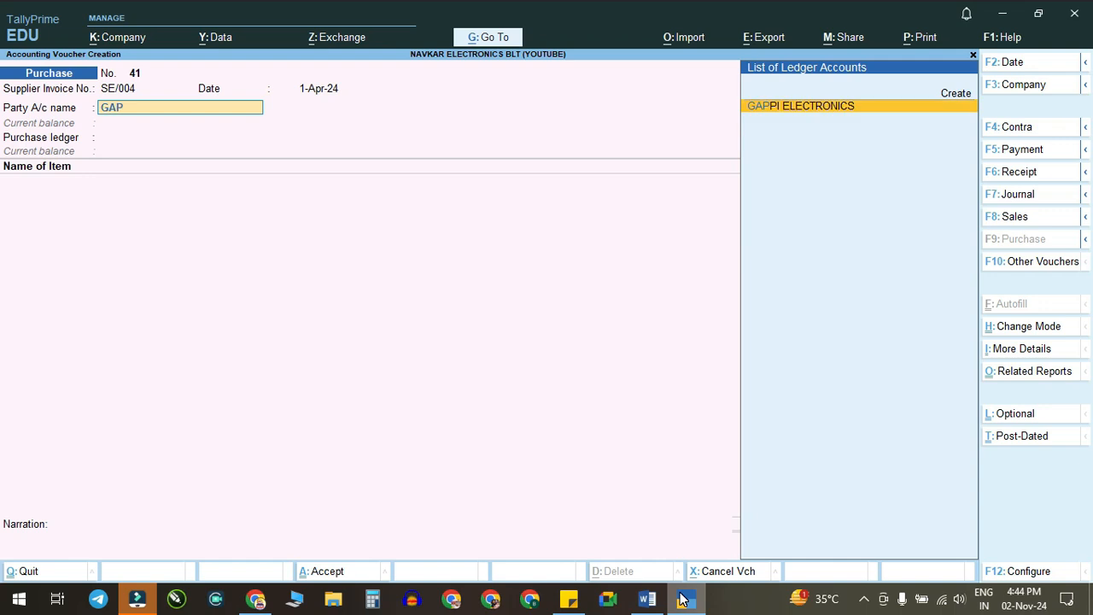
{"action": "key", "text": "Return"}
{"action": "key", "text": "ctrl+a"}
{"action": "key", "text": "Return"}
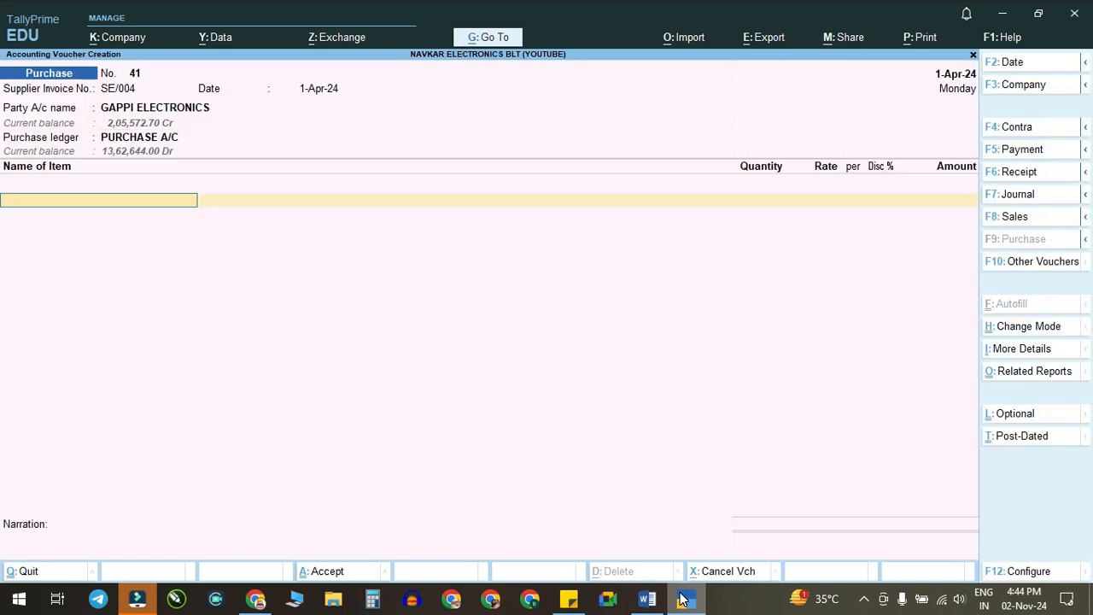
Step: Add the item 165 LTR-REF-V with tracking number Not Applicable and assign it to the WHAREHOUSE godown, following the Word notes
{"action": "left_click", "coordinate": [680, 600]}
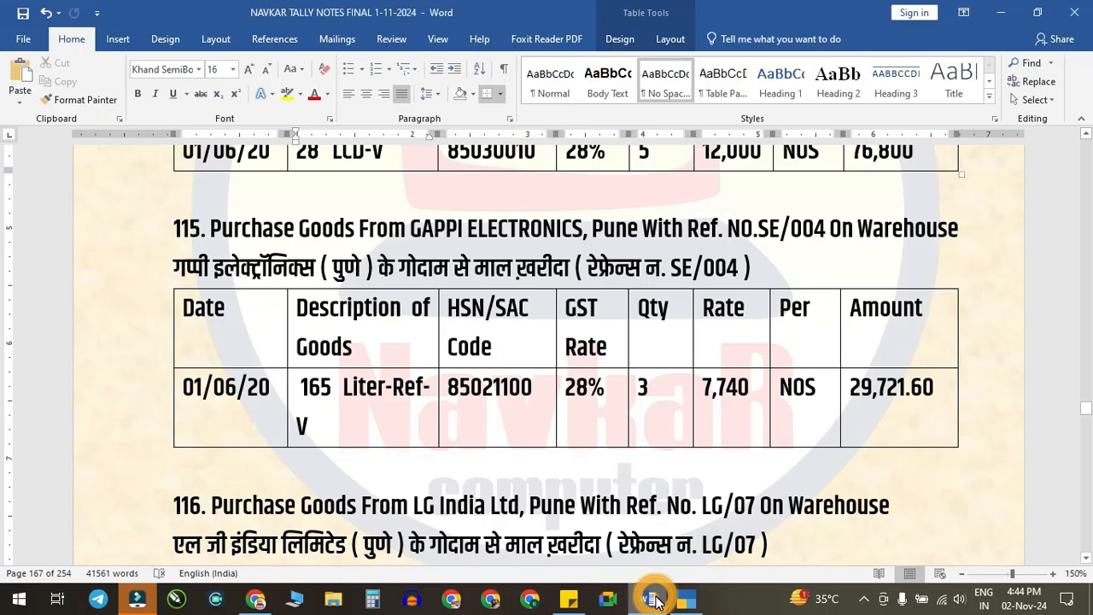
{"action": "left_click", "coordinate": [653, 595]}
{"action": "type", "text": "16"}
{"action": "key", "text": "Down"}
{"action": "key", "text": "Return"}
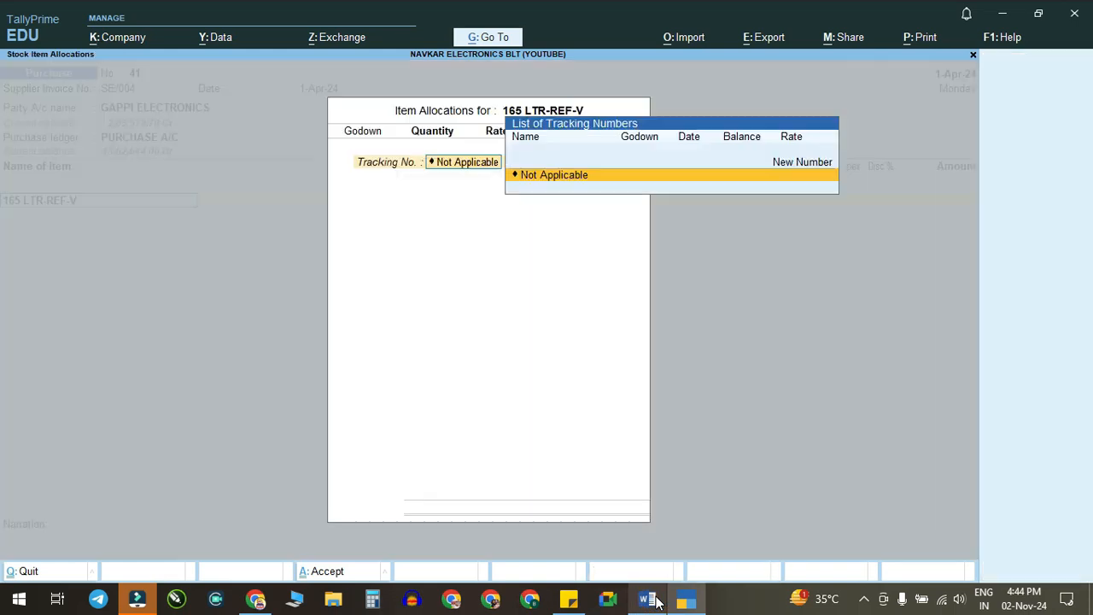
{"action": "key", "text": "Return"}
{"action": "type", "text": "w"}
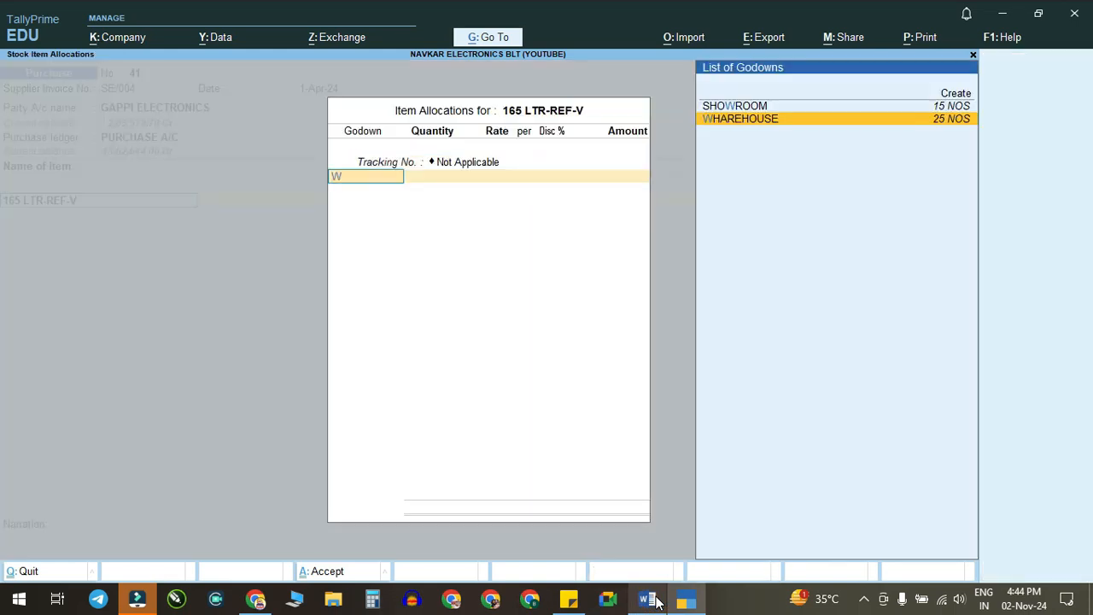
{"action": "key", "text": "Return"}
Step: Allocate 3 NOS of 165 LTR-REF-V at a rate of 7,740 per the Word notes and close the item list
{"action": "left_click", "coordinate": [656, 601]}
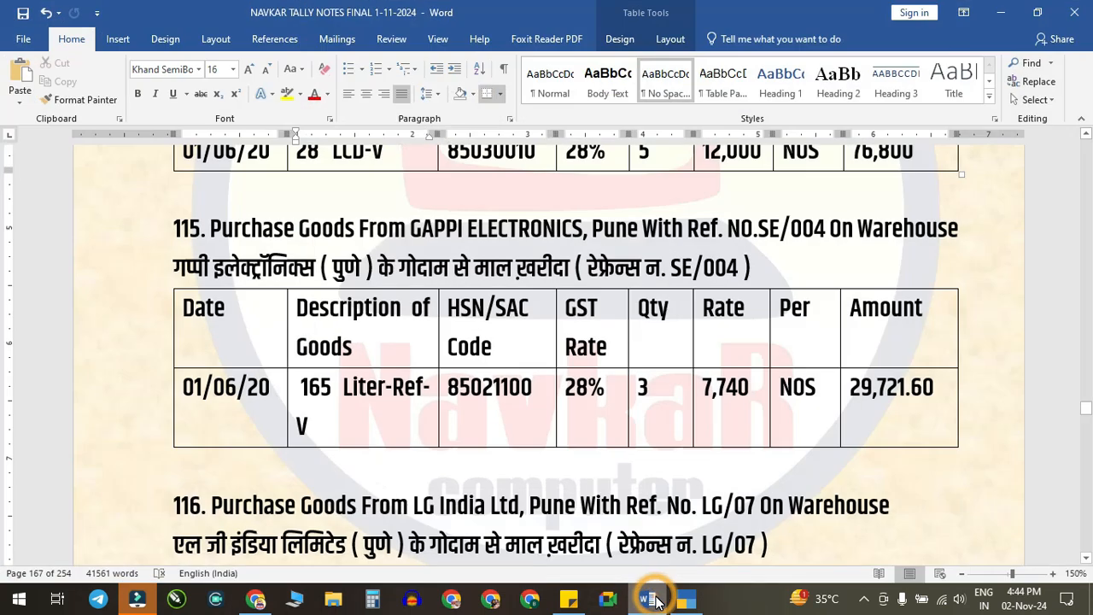
{"action": "left_click", "coordinate": [655, 601]}
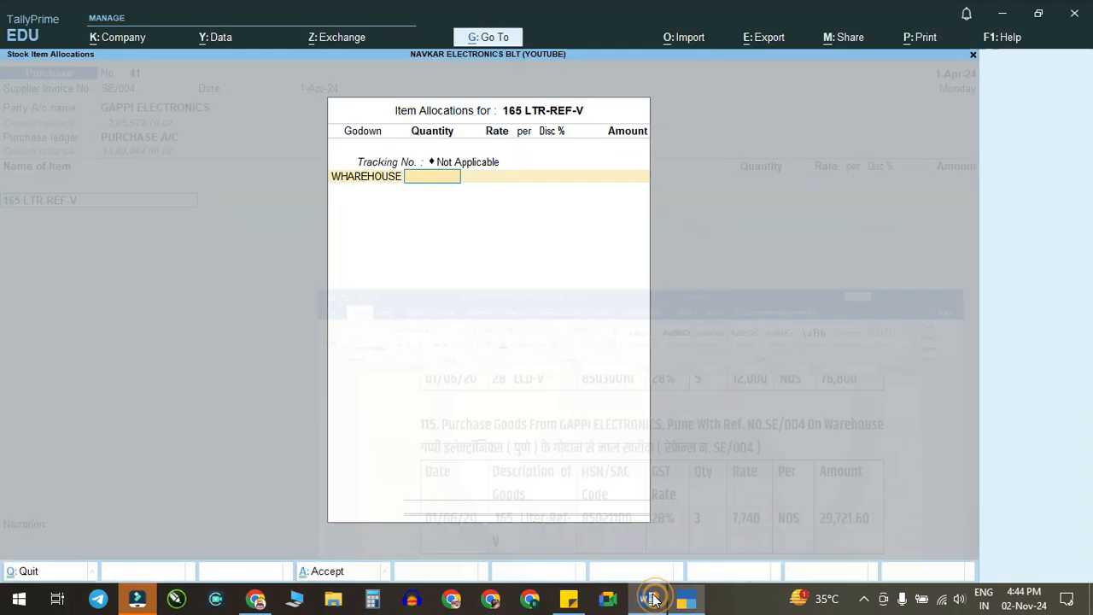
{"action": "type", "text": "3"}
{"action": "key", "text": "Return"}
{"action": "key", "text": "Return"}
{"action": "key", "text": "Return"}
{"action": "key", "text": "Return"}
{"action": "key", "text": "Return"}
{"action": "key", "text": "Return"}
Step: Add the CGST and SGST ledgers with their calculated amounts to the GAPPI ELECTRONICS voucher
{"action": "type", "text": "cg"}
{"action": "key", "text": "Return"}
{"action": "type", "text": "sg"}
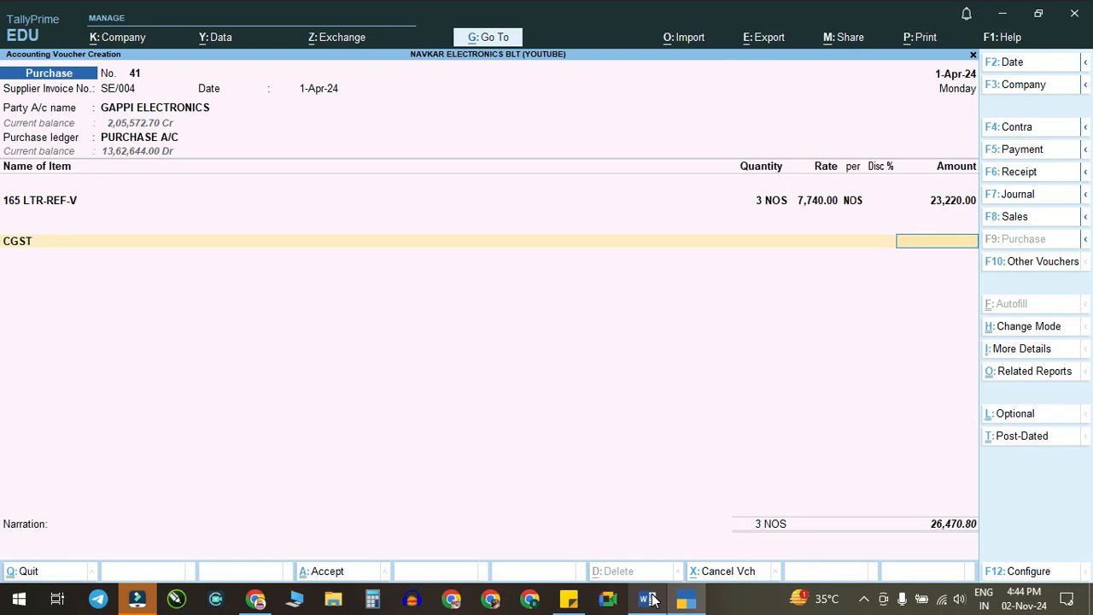
{"action": "key", "text": "Return"}
{"action": "type", "text": "sg"}
{"action": "key", "text": "Return"}
{"action": "key", "text": "Return"}
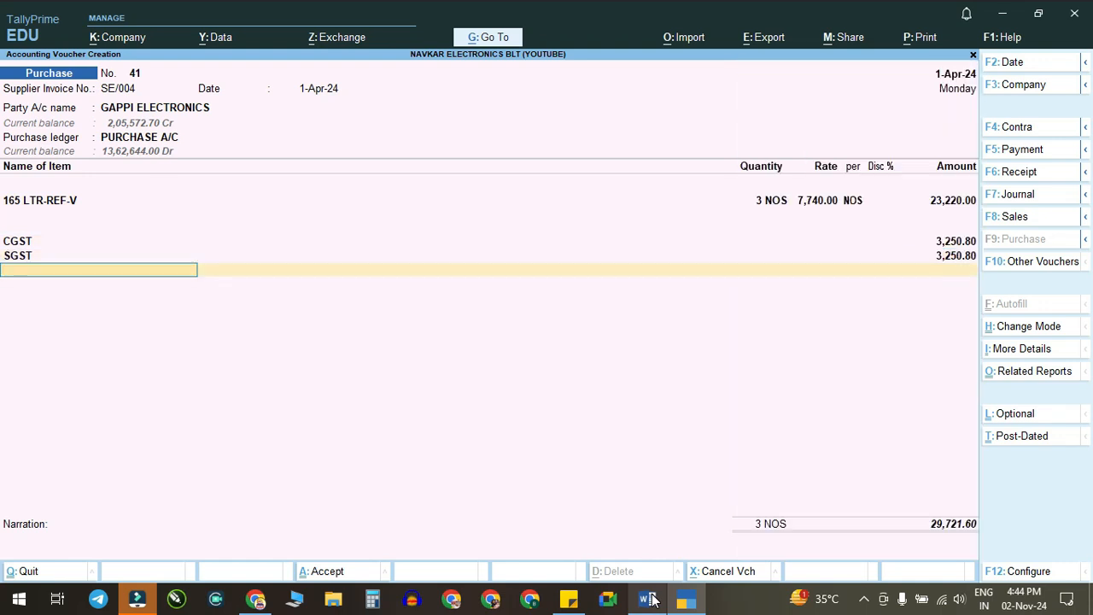
Step: End the ledger list and save the GAPPI ELECTRONICS purchase voucher without a narration
{"action": "key", "text": "Return"}
{"action": "key", "text": "Return"}
{"action": "key", "text": "ctrl+a"}
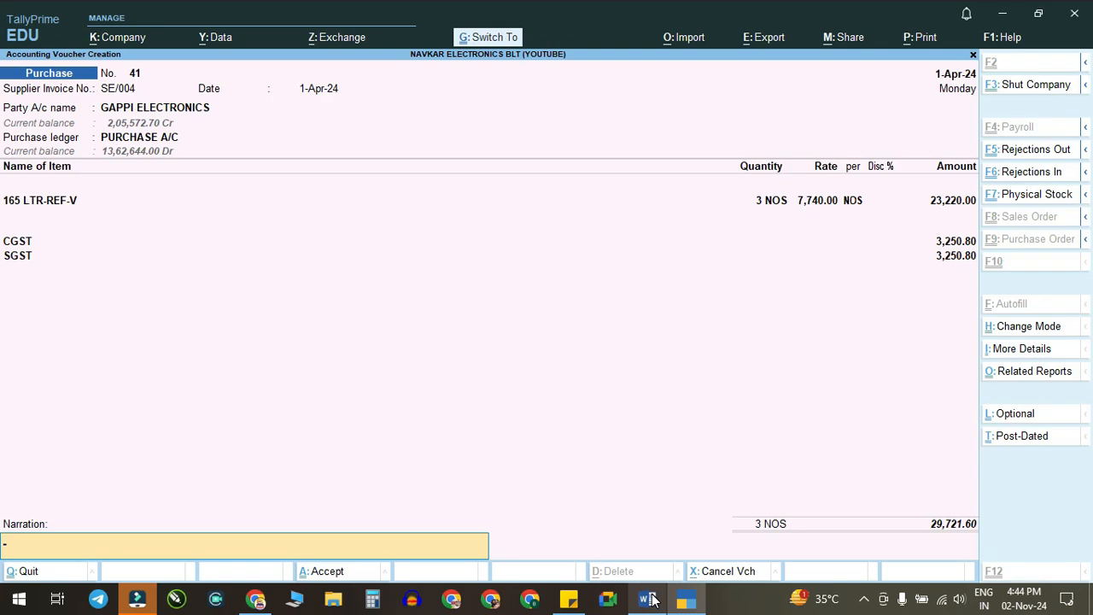
Step: Check transaction 116 in the Word notes and enter LG/07 as the supplier invoice number on the new TallyPrime purchase voucher
{"action": "key", "text": "alt+Tab"}
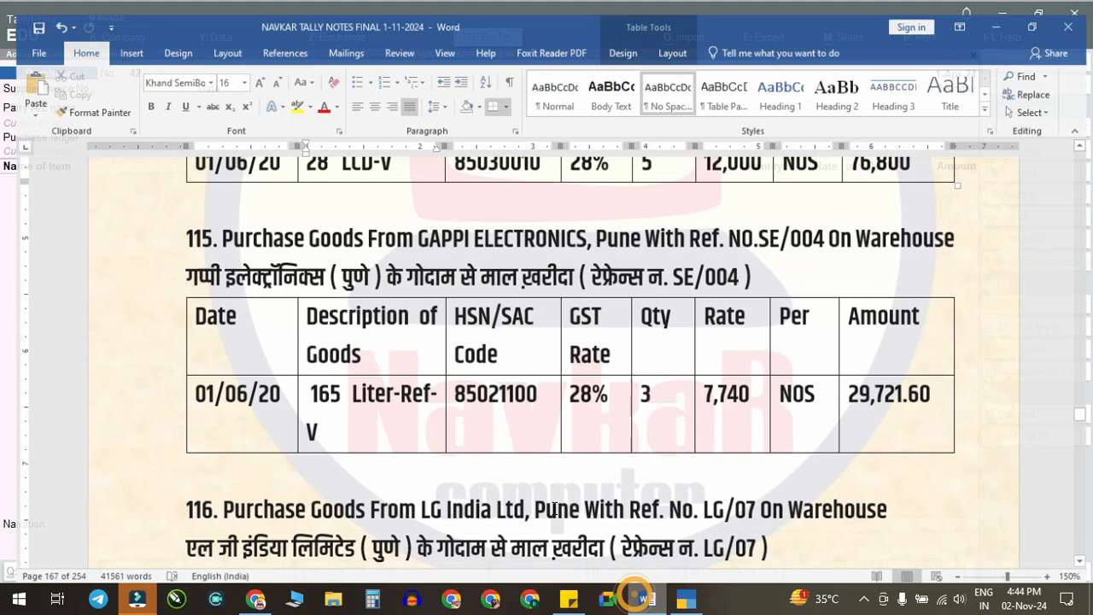
{"action": "scroll", "coordinate": [287, 373], "scroll_direction": "down", "scroll_amount": 2}
{"action": "scroll", "coordinate": [307, 359], "scroll_direction": "up", "scroll_amount": 1}
{"action": "scroll", "coordinate": [321, 345], "scroll_direction": "down", "scroll_amount": 1}
{"action": "scroll", "coordinate": [320, 345], "scroll_direction": "down", "scroll_amount": 1}
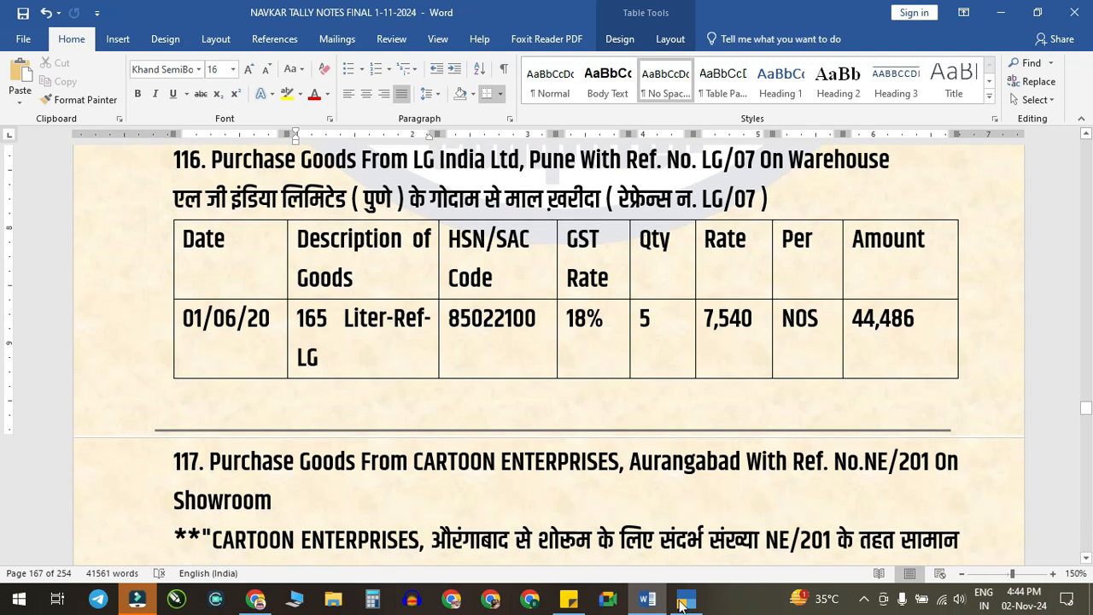
{"action": "scroll", "coordinate": [502, 299], "scroll_direction": "up", "scroll_amount": 1}
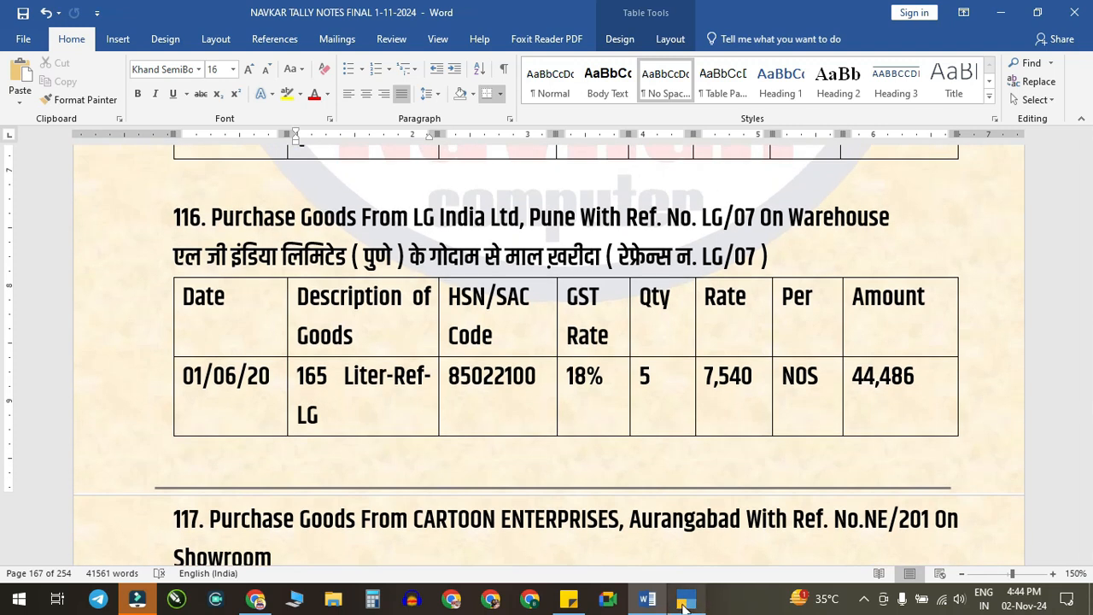
{"action": "left_click", "coordinate": [685, 601]}
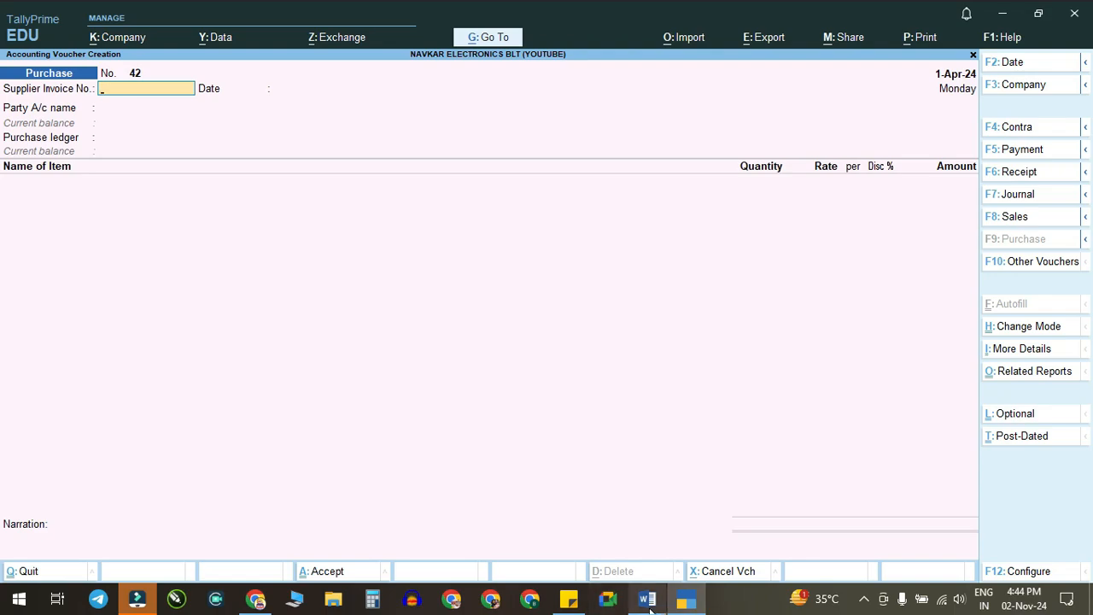
{"action": "left_click", "coordinate": [649, 607]}
{"action": "left_click", "coordinate": [645, 600]}
{"action": "type", "text": "LG/0"}
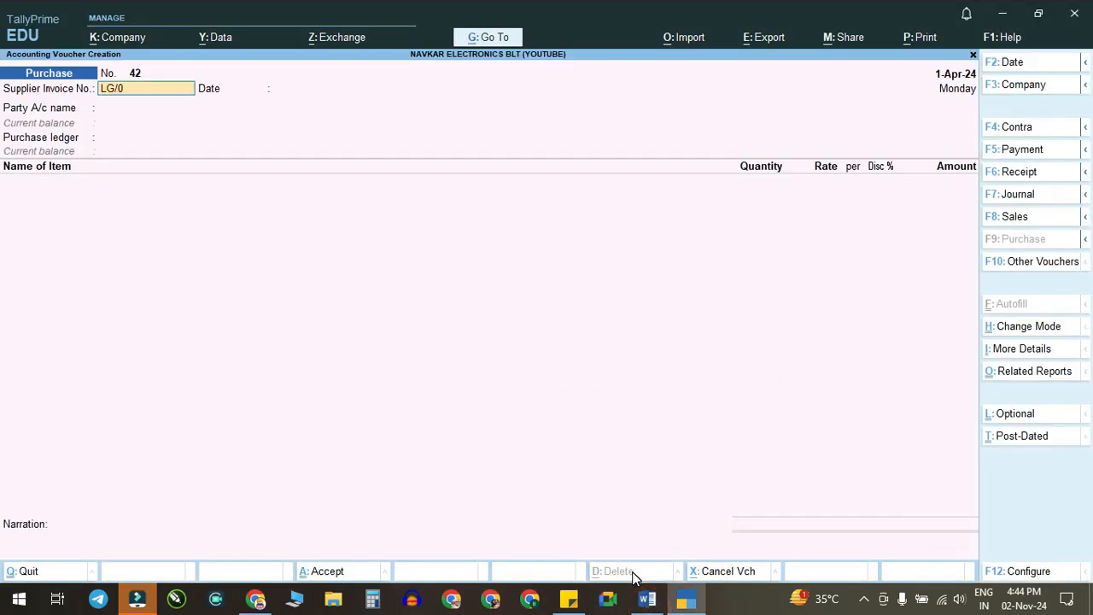
{"action": "type", "text": "7"}
{"action": "key", "text": "Return"}
Step: Keep the invoice date and set LG INDIA LTD as the party account with PURCHASE A/C as the purchase ledger
{"action": "key", "text": "Return"}
{"action": "type", "text": "lg"}
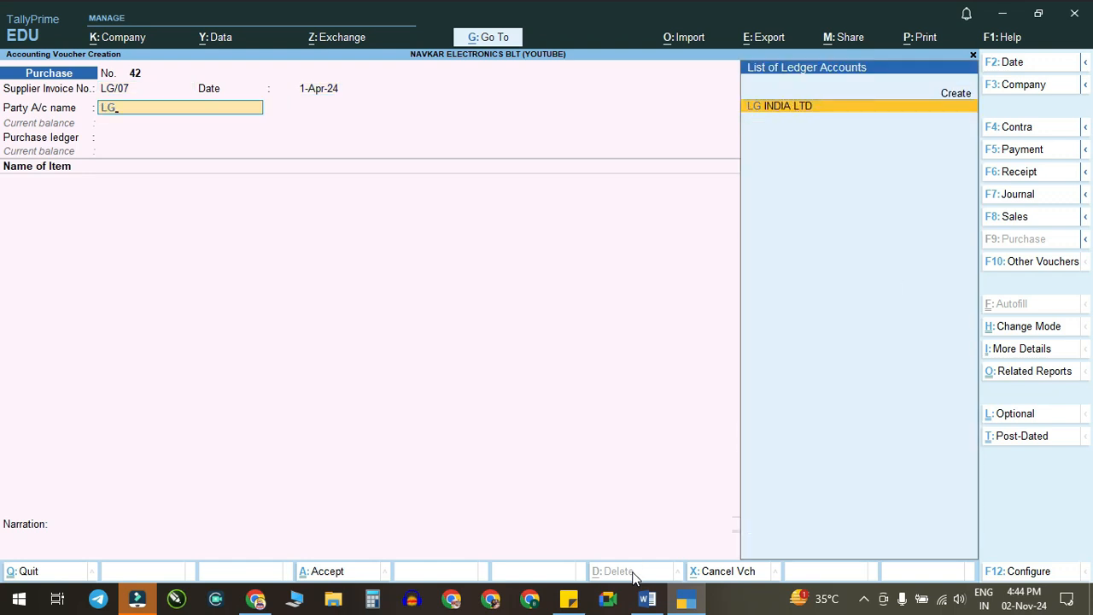
{"action": "key", "text": "Return"}
{"action": "key", "text": "ctrl+a"}
{"action": "key", "text": "Return"}
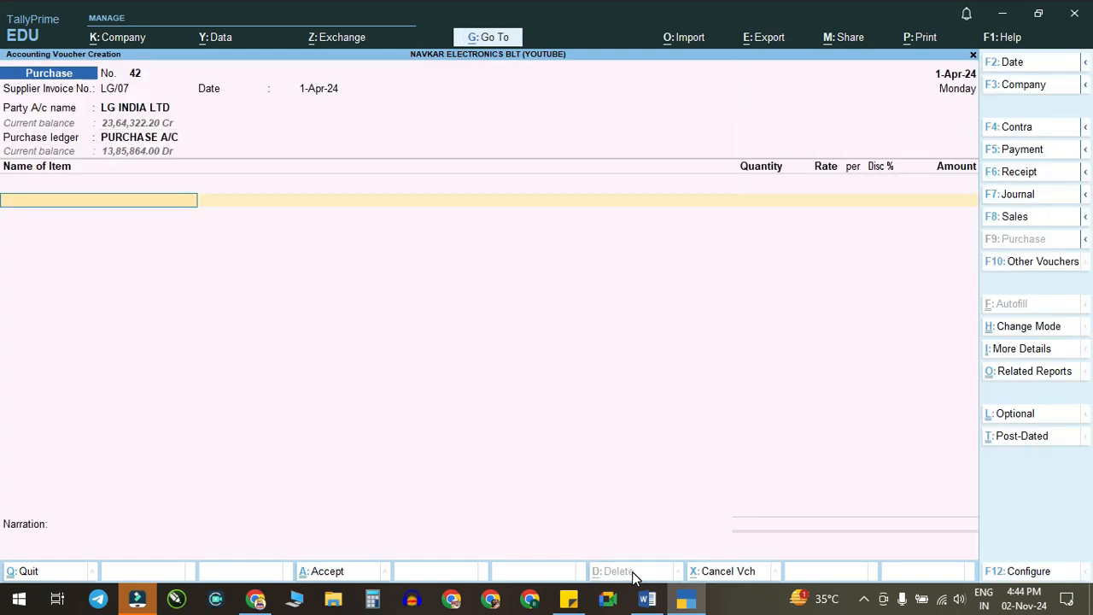
Step: Add the item 165 LTR-REF-LG with tracking number Not Applicable and assign it to the WHAREHOUSE godown, following the Word notes
{"action": "left_click", "coordinate": [644, 600]}
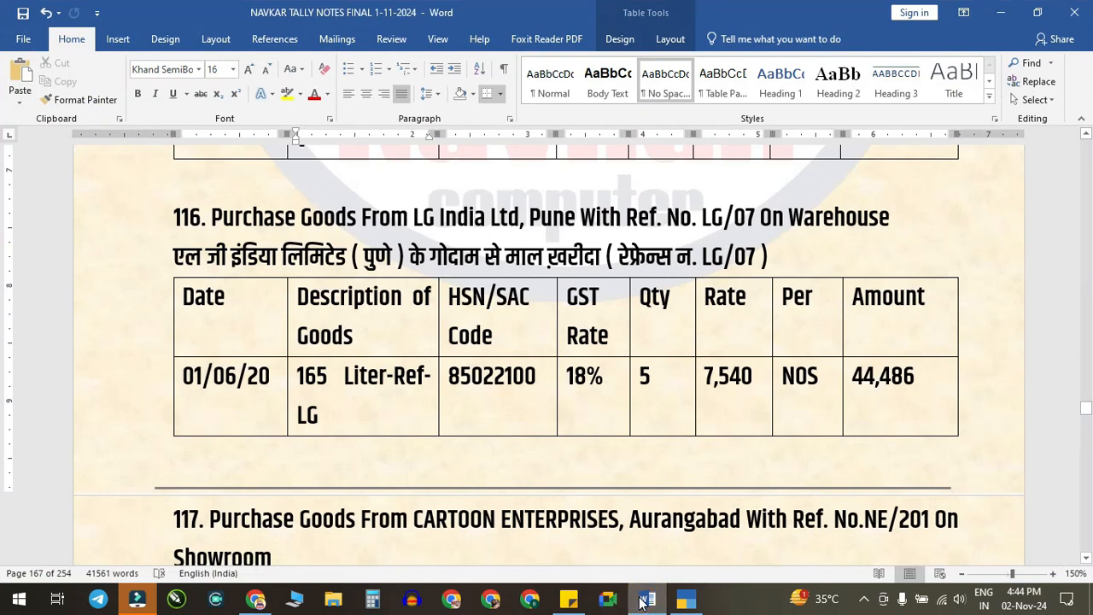
{"action": "left_click", "coordinate": [645, 600]}
{"action": "type", "text": "16"}
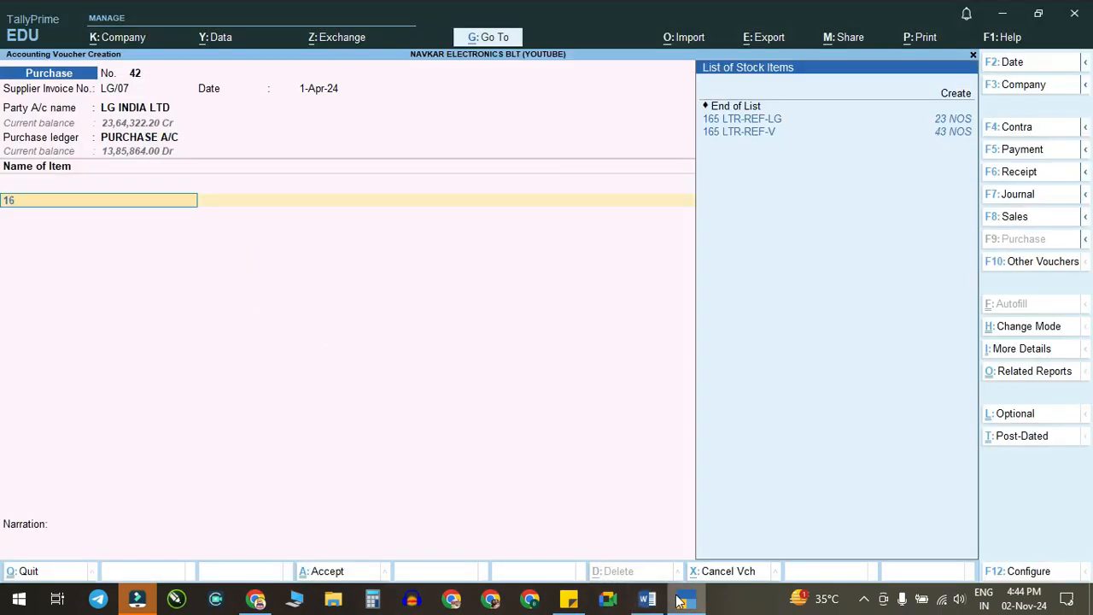
{"action": "left_click", "coordinate": [650, 600]}
{"action": "left_click", "coordinate": [655, 602]}
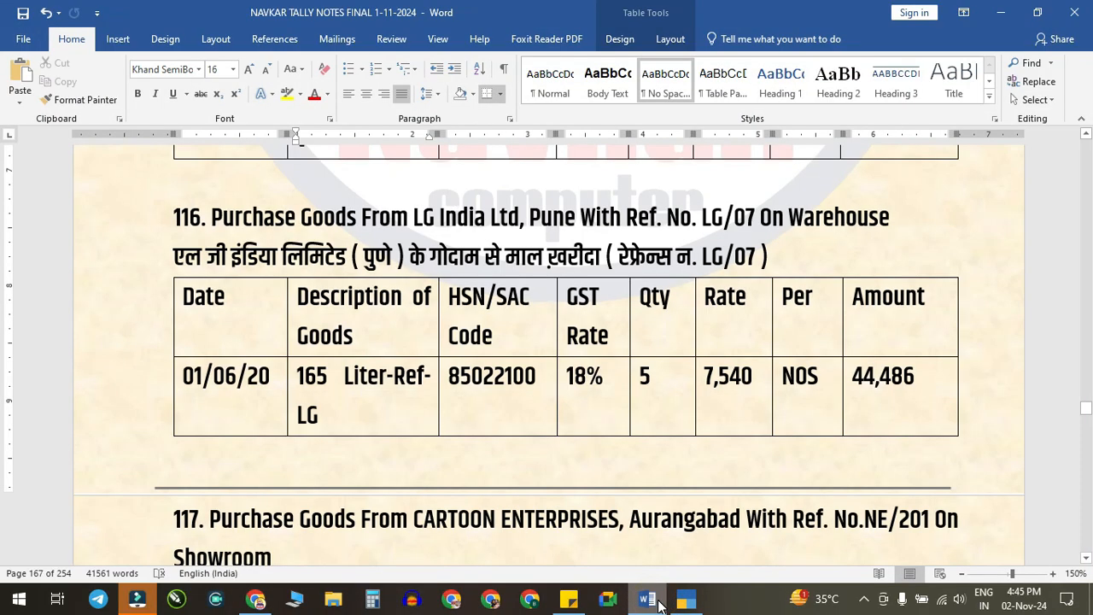
{"action": "left_click", "coordinate": [673, 603]}
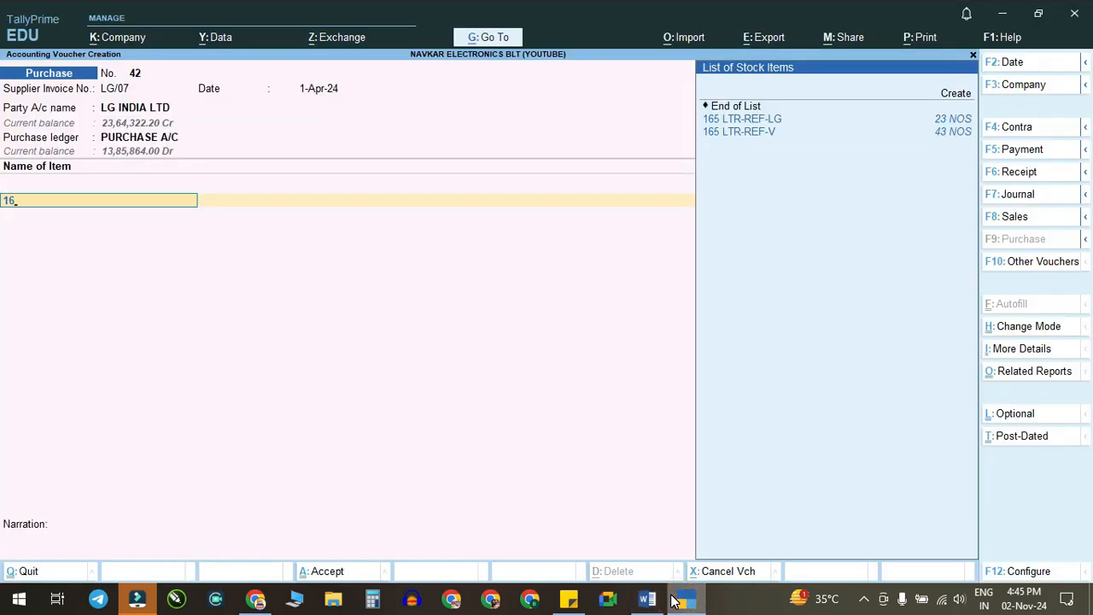
{"action": "key", "text": "Return"}
{"action": "key", "text": "BackSpace"}
{"action": "type", "text": "w"}
{"action": "key", "text": "Return"}
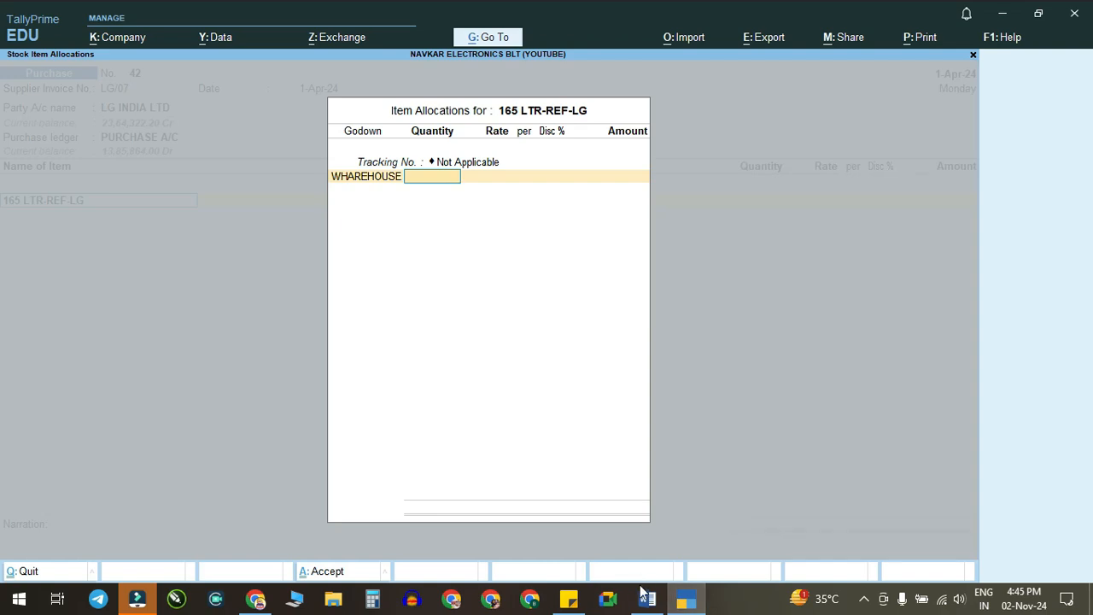
Step: Allocate 5 NOS of 165 LTR-REF-LG at a rate of 7,540 per the Word notes and close the item list
{"action": "left_click", "coordinate": [646, 599]}
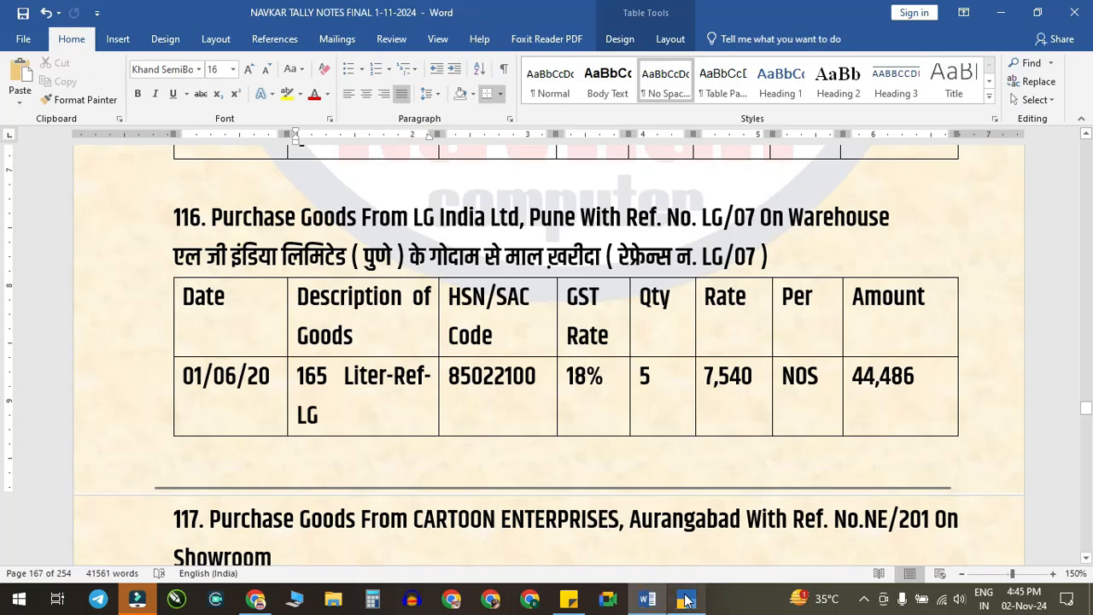
{"action": "left_click", "coordinate": [688, 600]}
{"action": "type", "text": "5"}
{"action": "key", "text": "Return"}
{"action": "type", "text": "7540"}
{"action": "key", "text": "Return"}
{"action": "key", "text": "Return"}
{"action": "key", "text": "Return"}
{"action": "key", "text": "Return"}
{"action": "key", "text": "Return"}
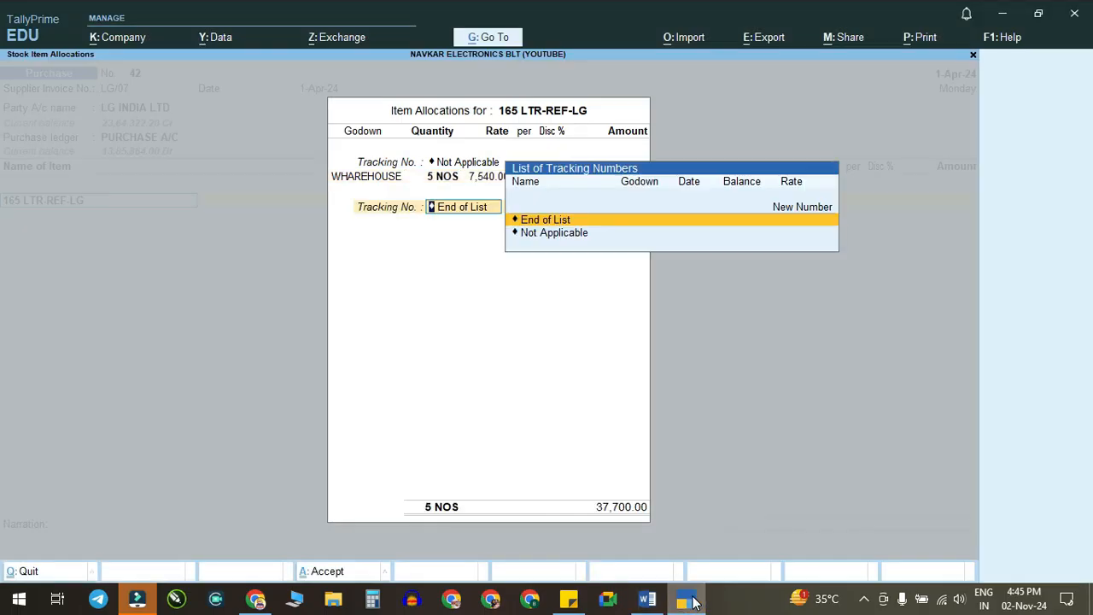
Step: Add the CGST and SGST ledgers with their calculated amounts to the LG INDIA LTD voucher
{"action": "type", "text": "CG"}
{"action": "key", "text": "Return"}
{"action": "key", "text": "Return"}
{"action": "type", "text": "SG"}
{"action": "key", "text": "Return"}
{"action": "key", "text": "Return"}
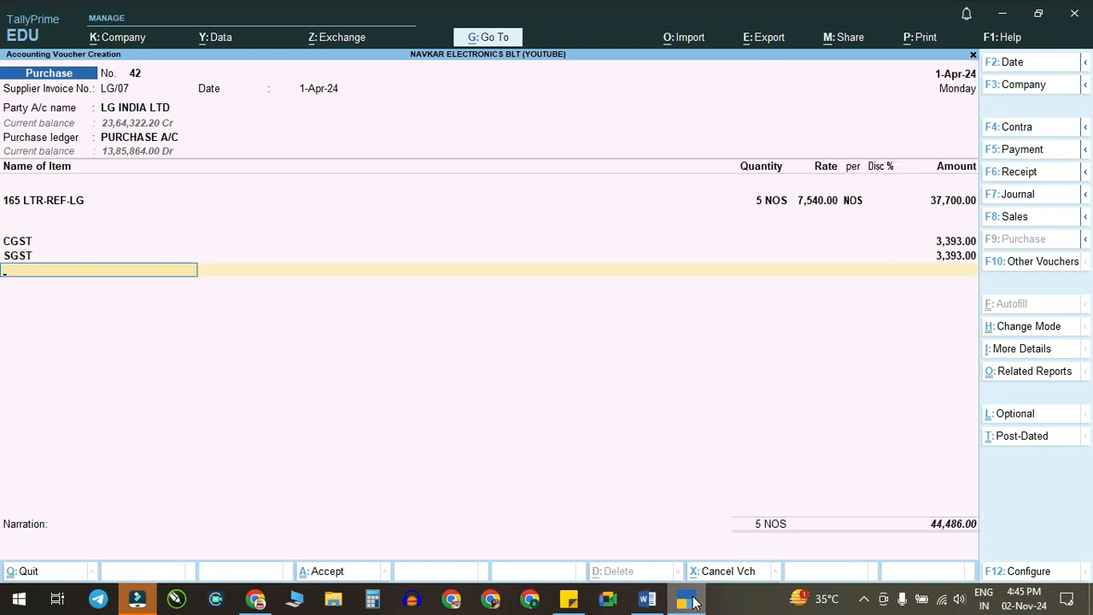
Step: End the ledger list and save the LG INDIA LTD purchase voucher without a narration
{"action": "key", "text": "Return"}
{"action": "key", "text": "Return"}
{"action": "key", "text": "Return"}
{"action": "key", "text": "Return"}
{"action": "key", "text": "Return"}
{"action": "key", "text": "Return"}
{"action": "key", "text": "ctrl"}
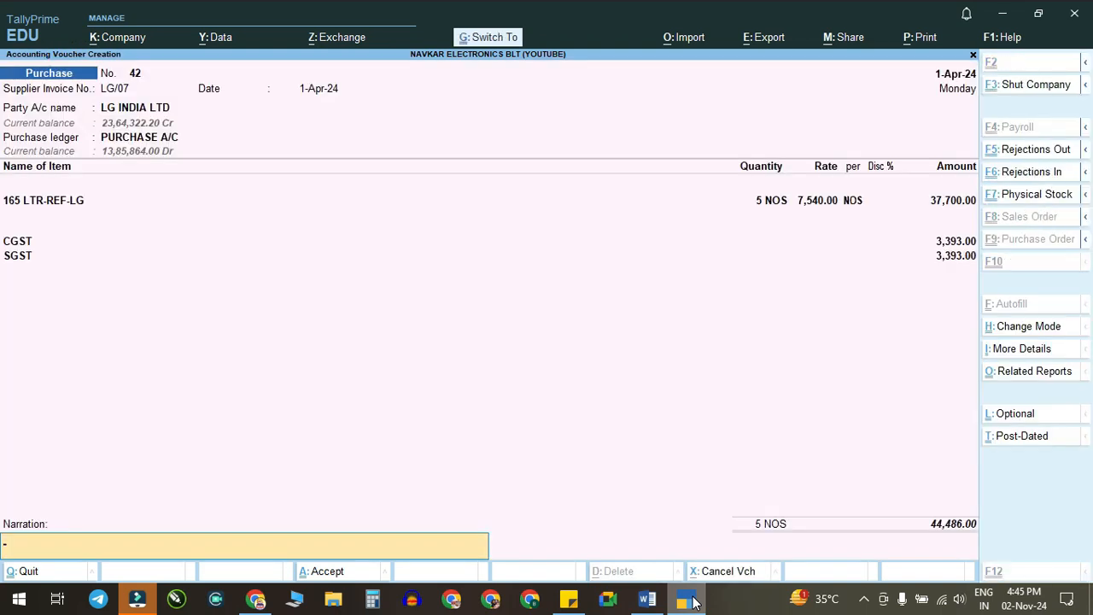
Step: Check transaction 117 in the Word notes and enter NE/201 as the supplier invoice number on the new TallyPrime purchase voucher
{"action": "left_click", "coordinate": [646, 599], "text": "ctrl"}
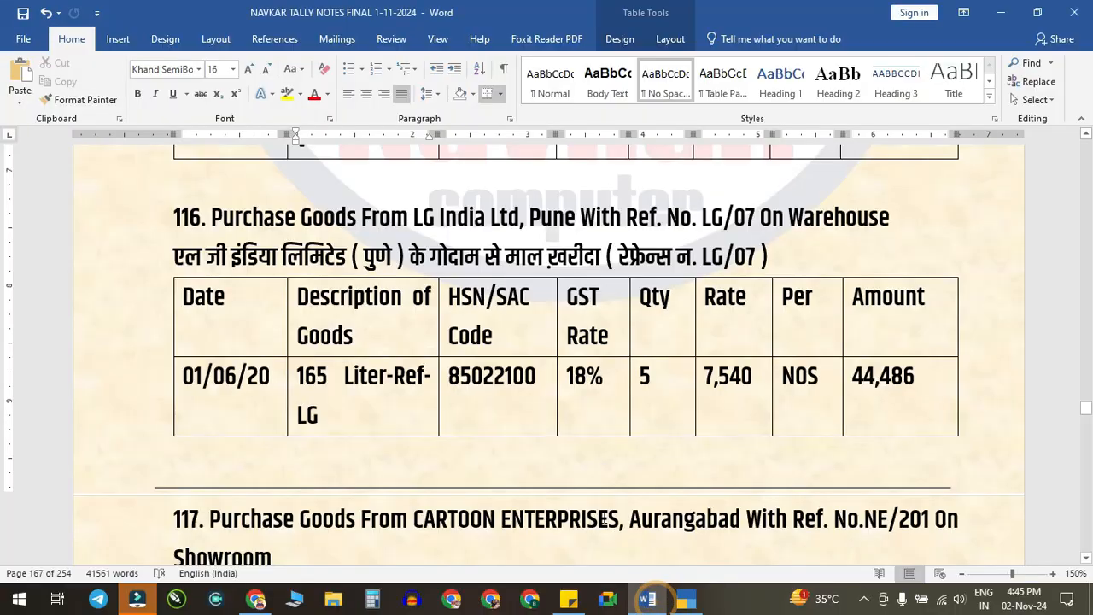
{"action": "scroll", "coordinate": [537, 379], "scroll_direction": "down", "scroll_amount": 5}
{"action": "scroll", "coordinate": [536, 379], "scroll_direction": "up", "scroll_amount": 2}
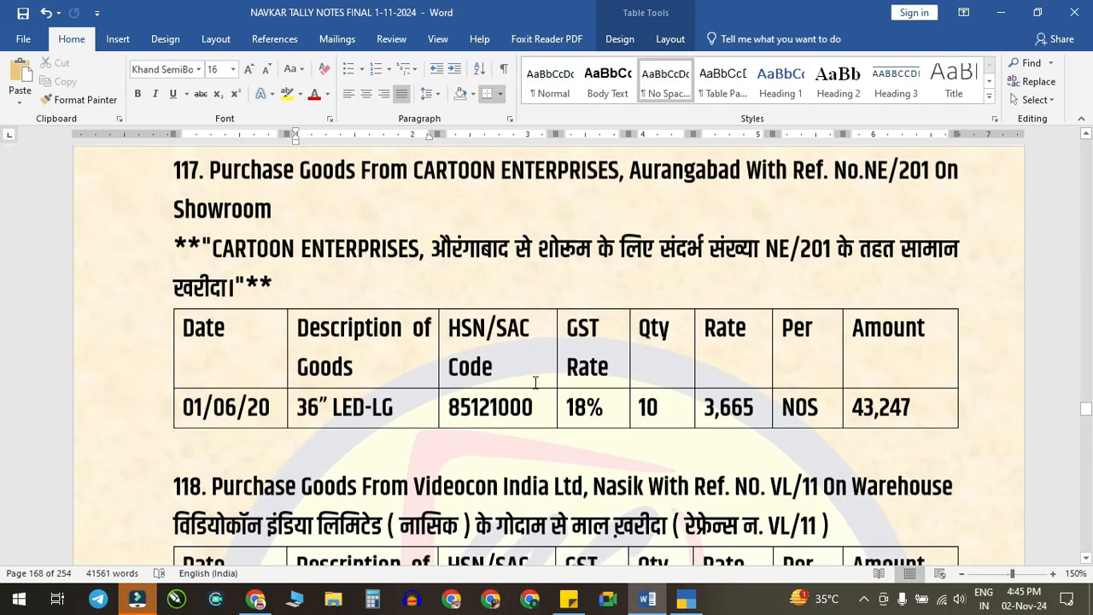
{"action": "left_click", "coordinate": [689, 601]}
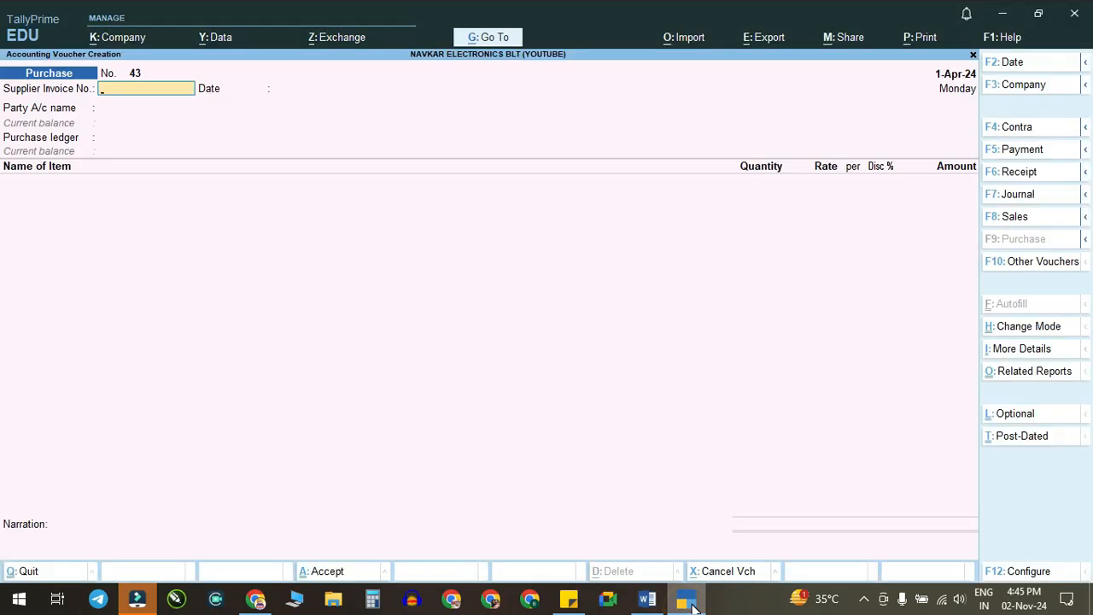
{"action": "left_click", "coordinate": [646, 599]}
{"action": "left_click", "coordinate": [638, 597]}
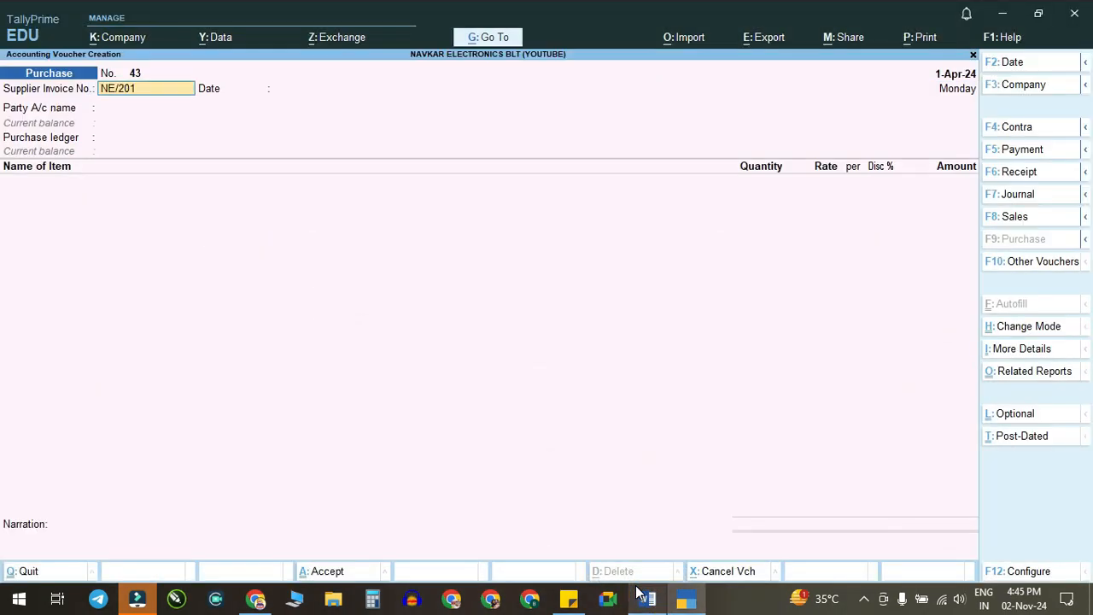
{"action": "key", "text": "Return"}
Step: Keep the invoice date and set CARTOON ENTERPRISES as the party account with PURCHASE A/C as the purchase ledger
{"action": "key", "text": "Return"}
{"action": "type", "text": "CA"}
{"action": "key", "text": "Return"}
{"action": "key", "text": "Return"}
{"action": "key", "text": "Return"}
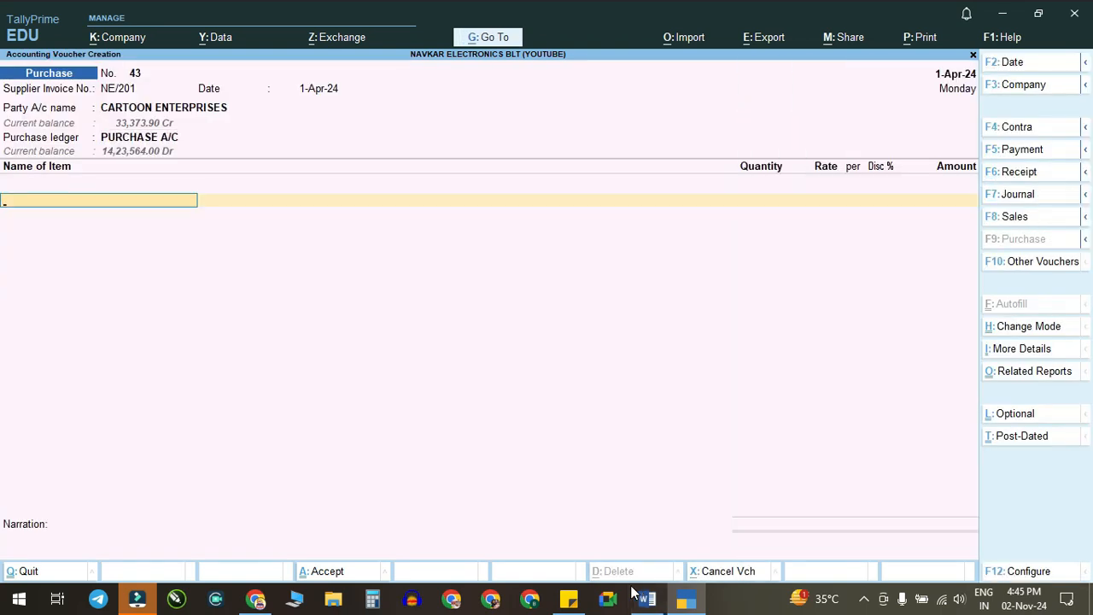
Step: Check the item of transaction 117 in the Word notes and add 36" LED-LG to the voucher with the WHAREHOUSE godown
{"action": "left_click", "coordinate": [653, 602]}
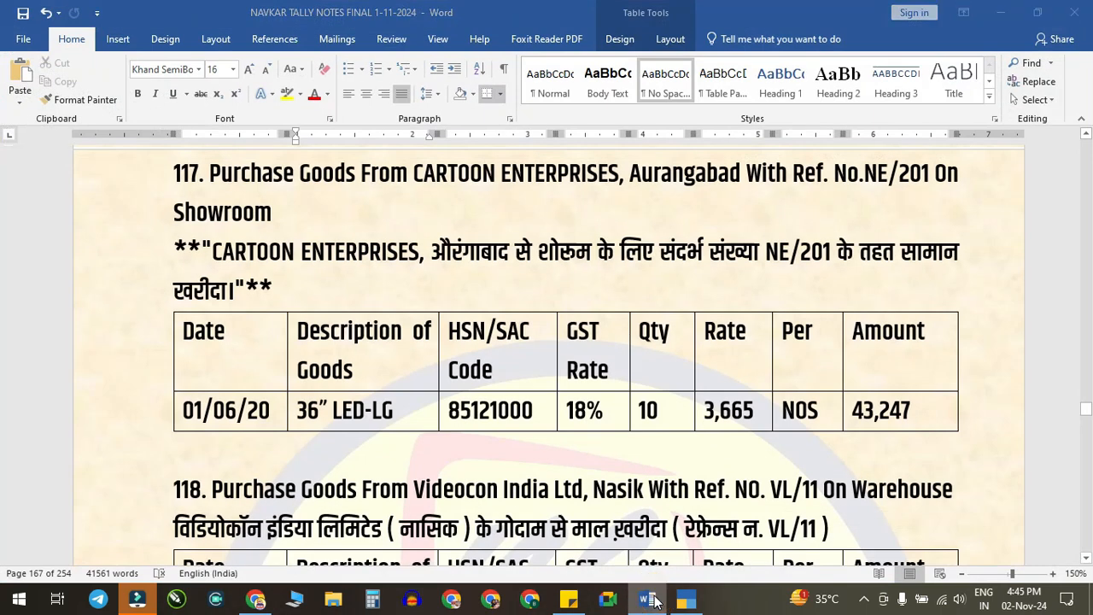
{"action": "left_click", "coordinate": [653, 602]}
{"action": "type", "text": "36"}
{"action": "key", "text": "Return"}
{"action": "key", "text": "Return"}
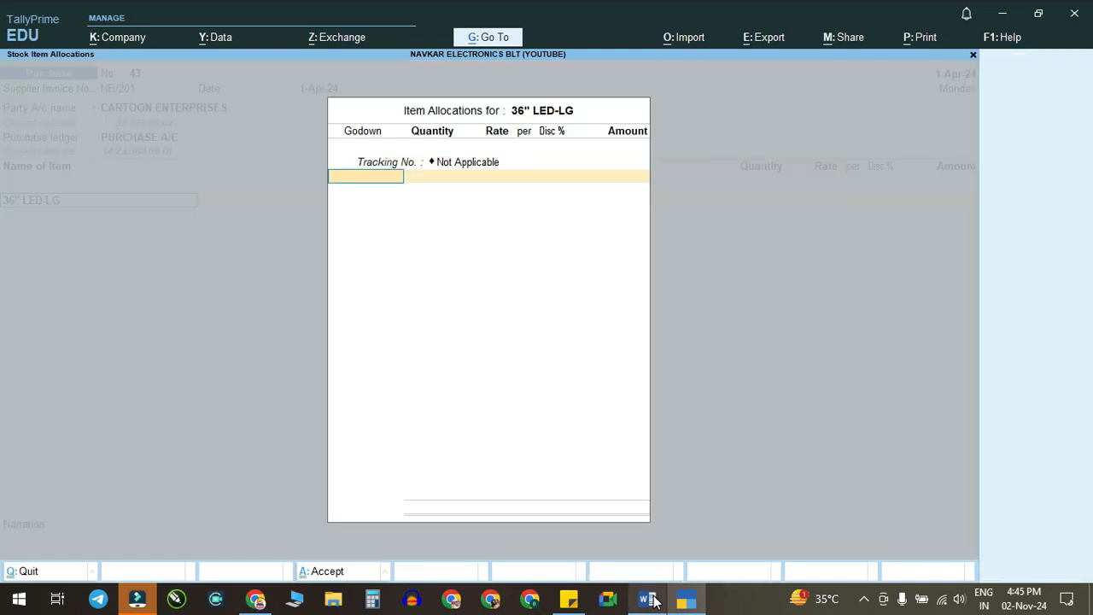
{"action": "type", "text": "w"}
{"action": "key", "text": "Return"}
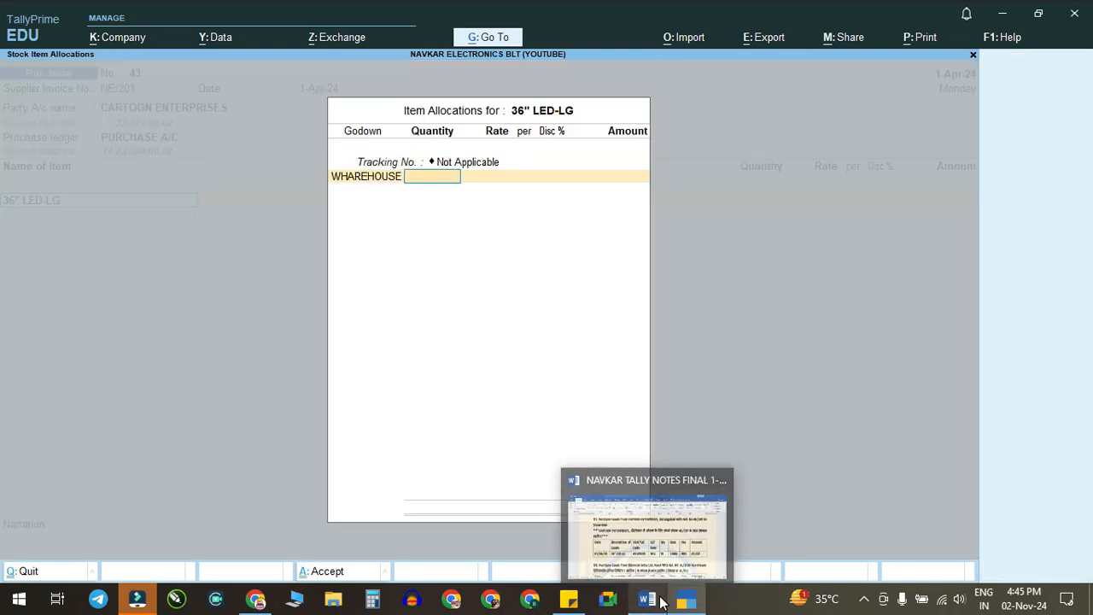
Step: Check the godown in the Word notes, change the allocation to SHOWROOM and enter 10 NOS at 3,665.00 for 36" LED-LG
{"action": "left_click", "coordinate": [660, 597]}
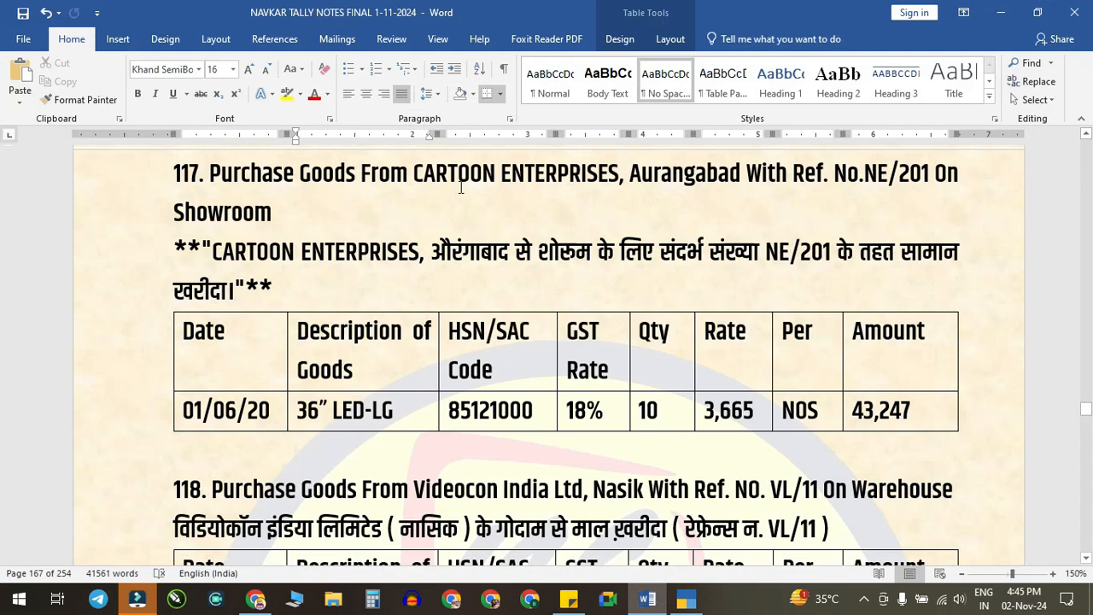
{"action": "left_click", "coordinate": [685, 598]}
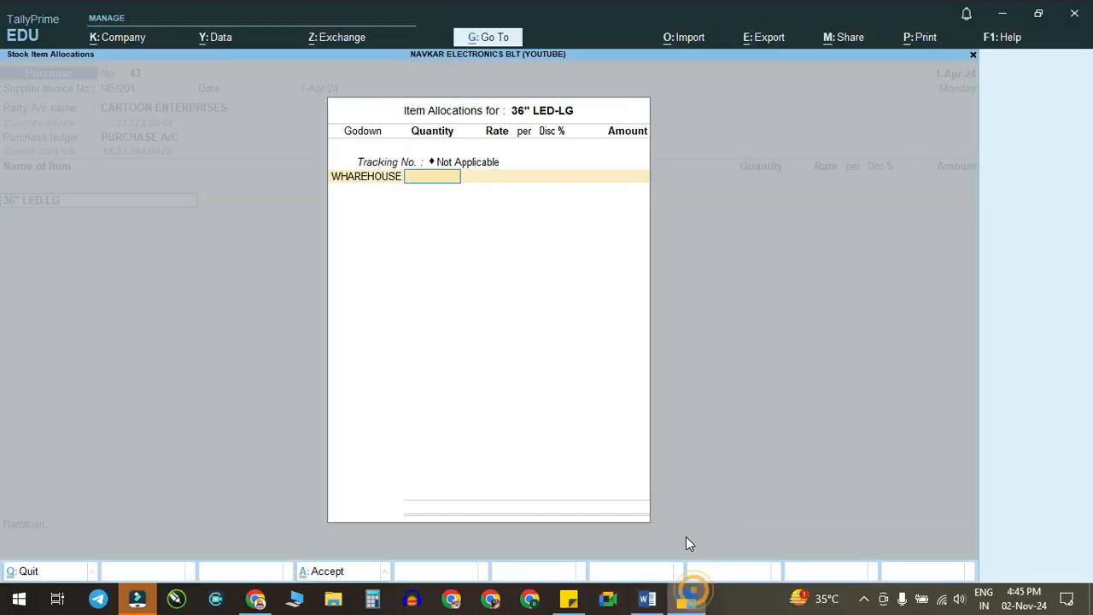
{"action": "type", "text": "s"}
{"action": "key", "text": "Return"}
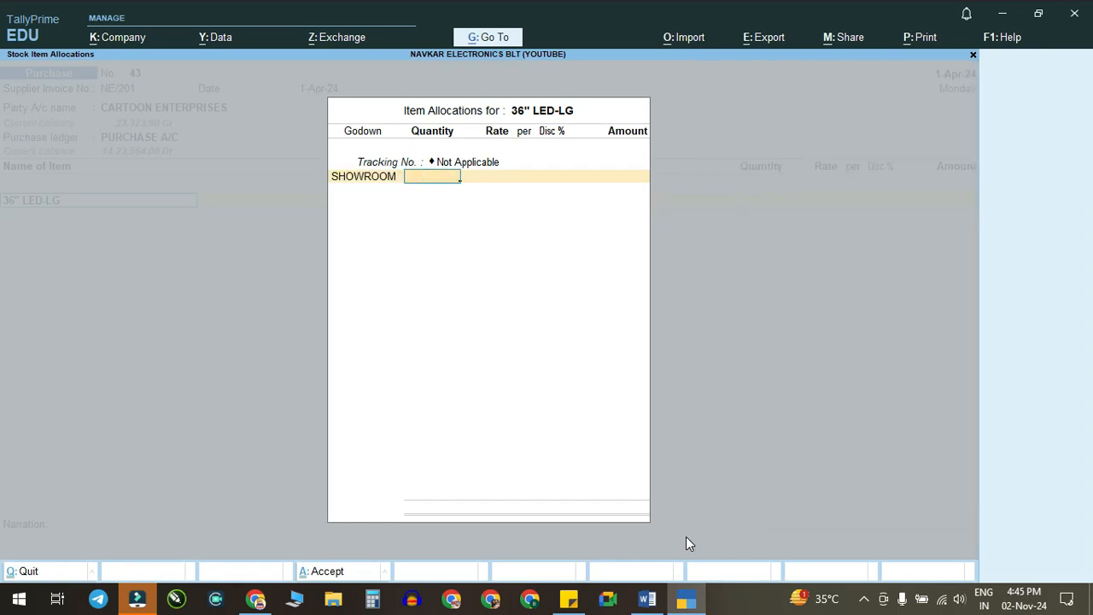
{"action": "type", "text": "10"}
{"action": "key", "text": "Return"}
{"action": "key", "text": "Return"}
{"action": "key", "text": "Return"}
{"action": "key", "text": "Return"}
{"action": "key", "text": "Return"}
Step: Add the CGST and SGST ledgers with their calculated amounts and save the CARTOON ENTERPRISES purchase voucher
{"action": "type", "text": "c"}
{"action": "key", "text": "Return"}
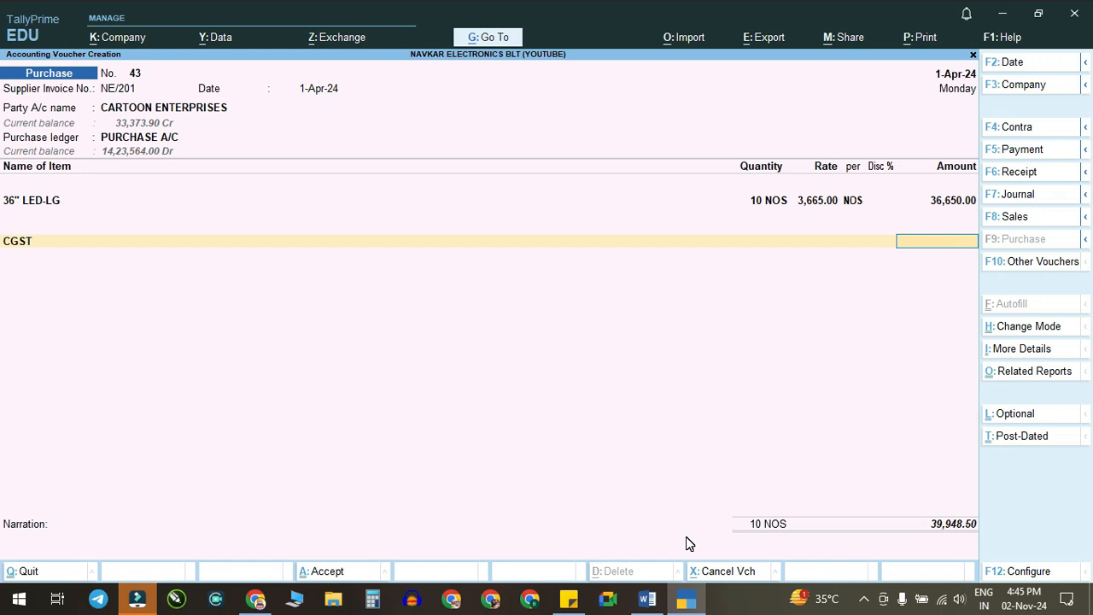
{"action": "key", "text": "Return"}
{"action": "type", "text": "s"}
{"action": "key", "text": "Return"}
{"action": "key", "text": "Return"}
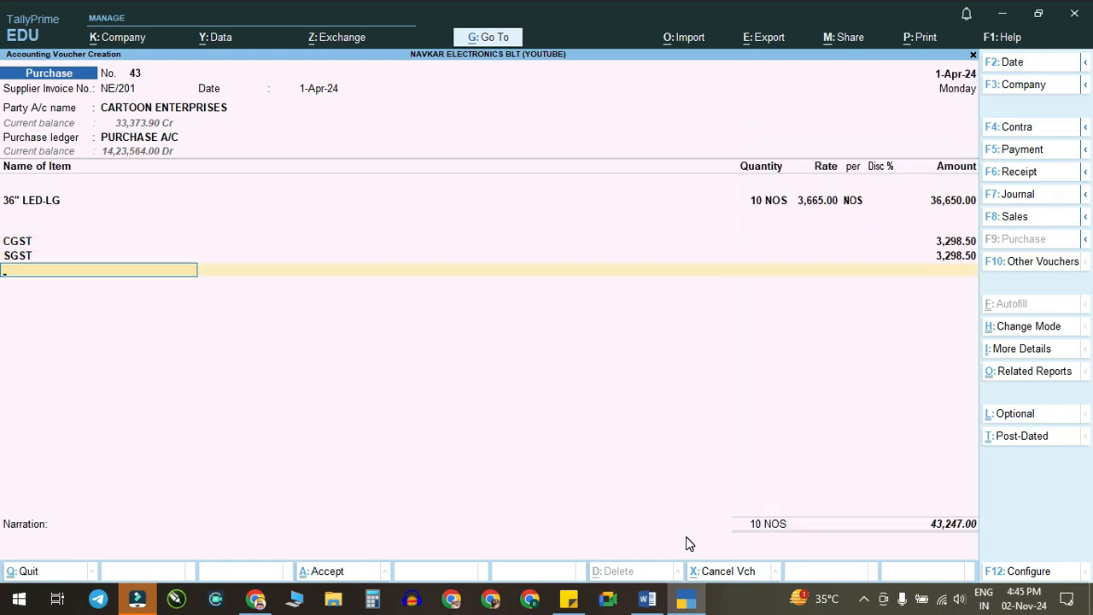
{"action": "key", "text": "ctrl+a"}
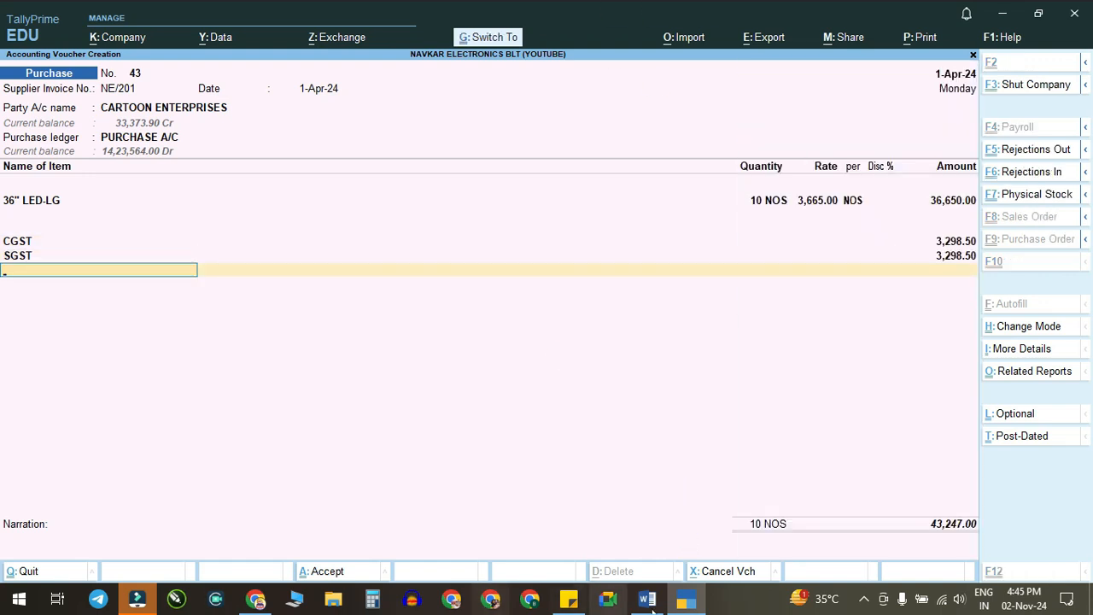
Step: Check transaction 118 in the Word notes and enter VL/11 as the supplier invoice number on the new TallyPrime purchase voucher
{"action": "key", "text": "alt+Tab"}
{"action": "scroll", "coordinate": [541, 351], "scroll_direction": "down", "scroll_amount": 2}
{"action": "scroll", "coordinate": [541, 351], "scroll_direction": "down", "scroll_amount": 4}
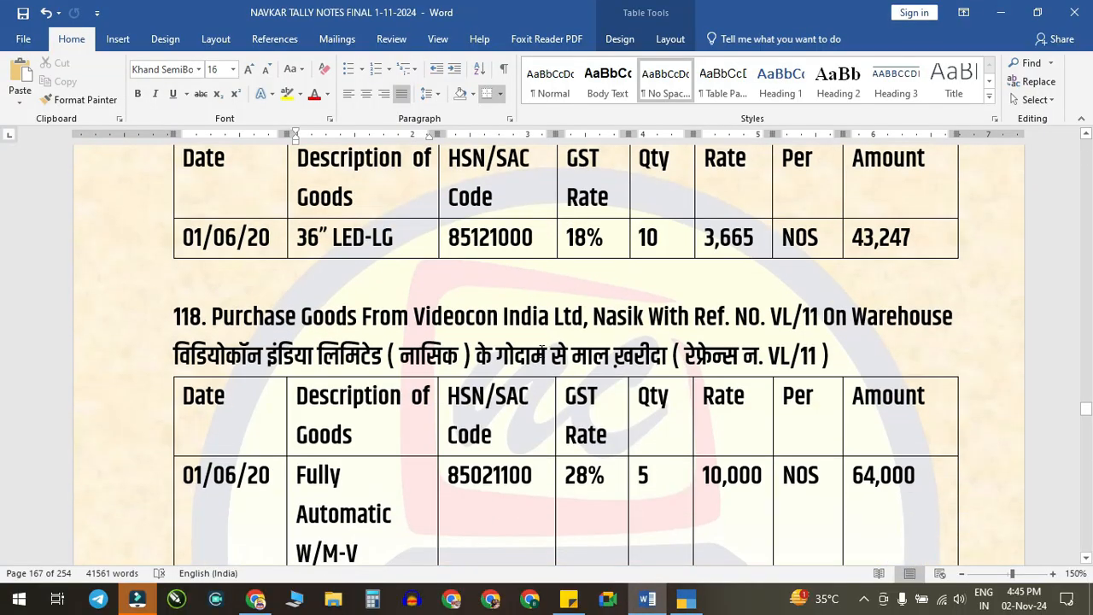
{"action": "scroll", "coordinate": [541, 350], "scroll_direction": "up", "scroll_amount": 2}
{"action": "scroll", "coordinate": [542, 351], "scroll_direction": "up", "scroll_amount": 1}
{"action": "scroll", "coordinate": [541, 351], "scroll_direction": "down", "scroll_amount": 3}
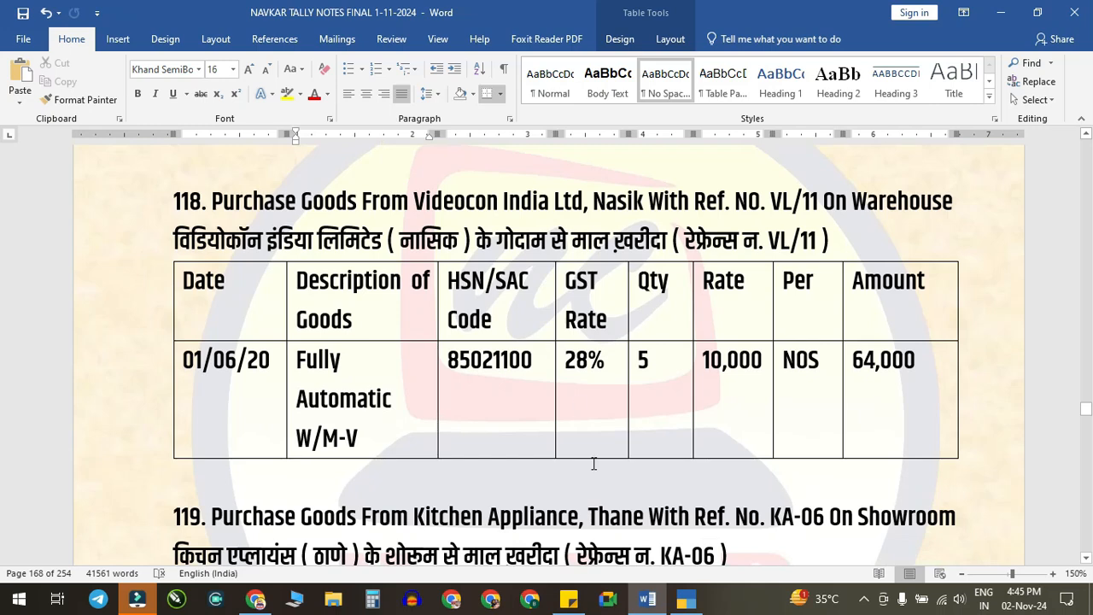
{"action": "left_click", "coordinate": [686, 594]}
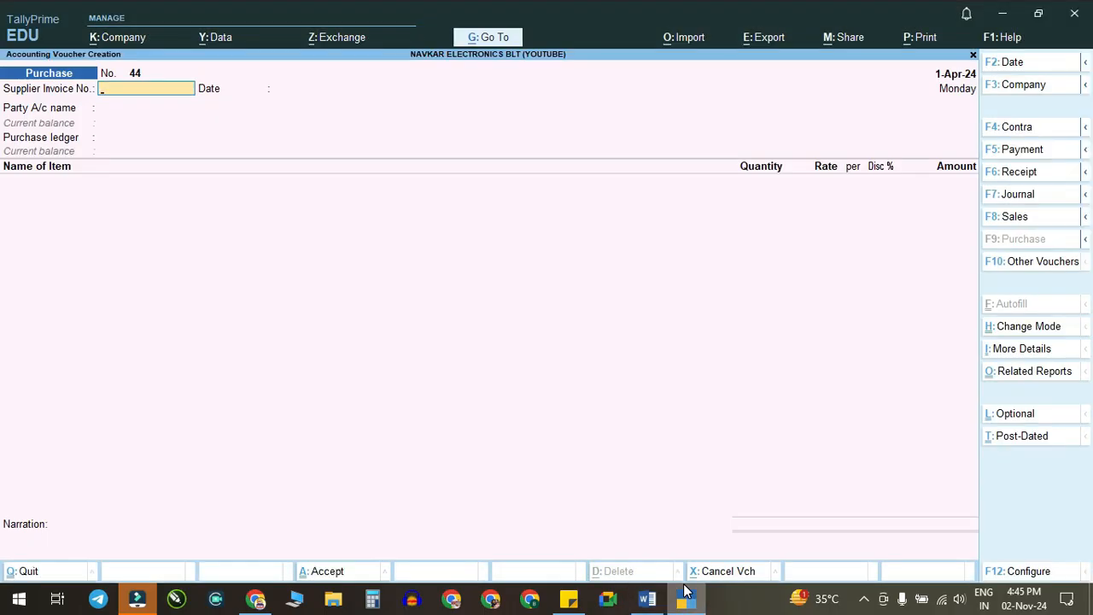
{"action": "left_click", "coordinate": [638, 601]}
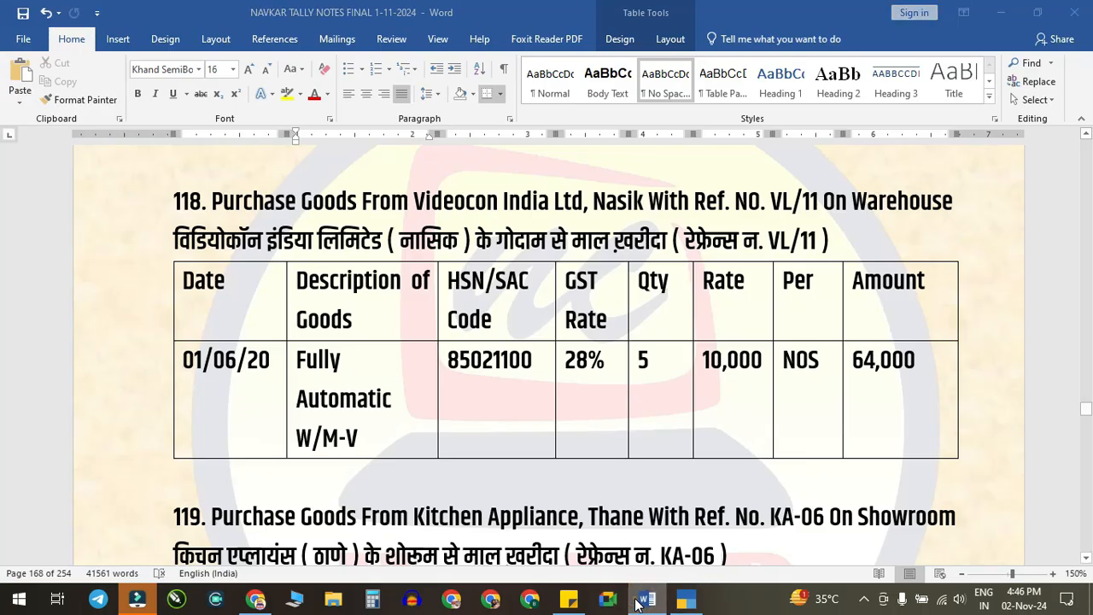
{"action": "left_click", "coordinate": [638, 601]}
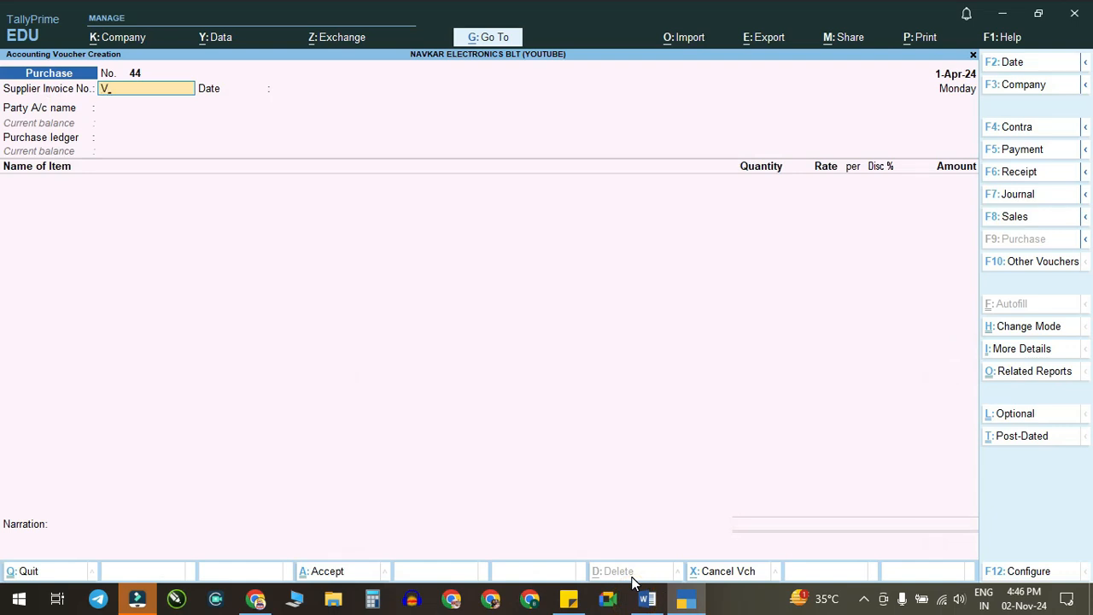
{"action": "type", "text": "11"}
{"action": "key", "text": "Return"}
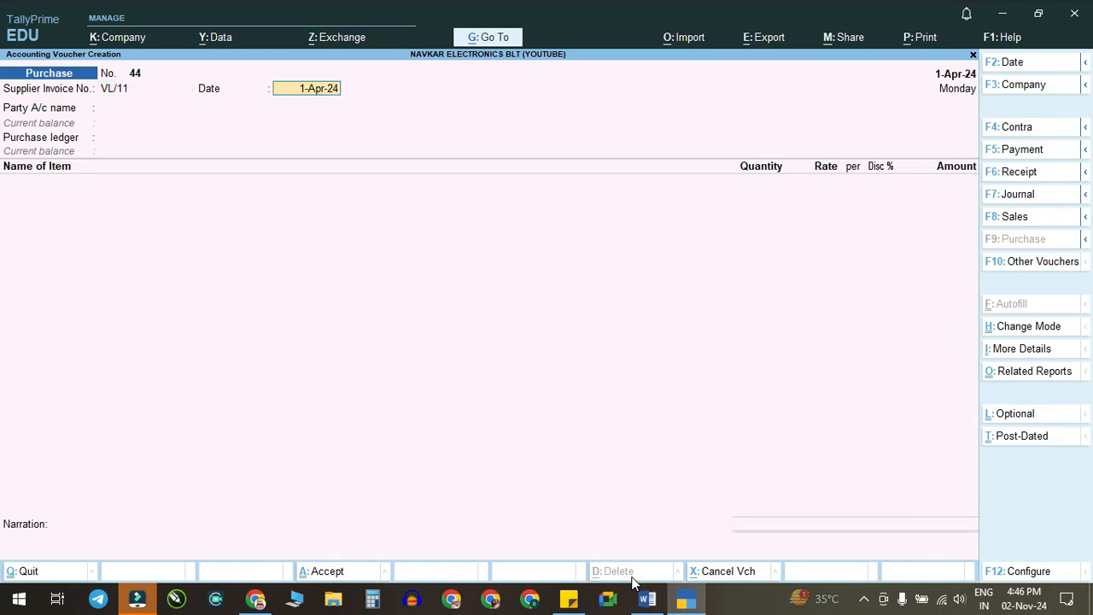
Step: Keep the invoice date and set VIDEOCON INDA LTD as the party account with PURCHASE A/C as the purchase ledger
{"action": "key", "text": "Return"}
{"action": "type", "text": "vi"}
{"action": "key", "text": "Return"}
{"action": "key", "text": "Return"}
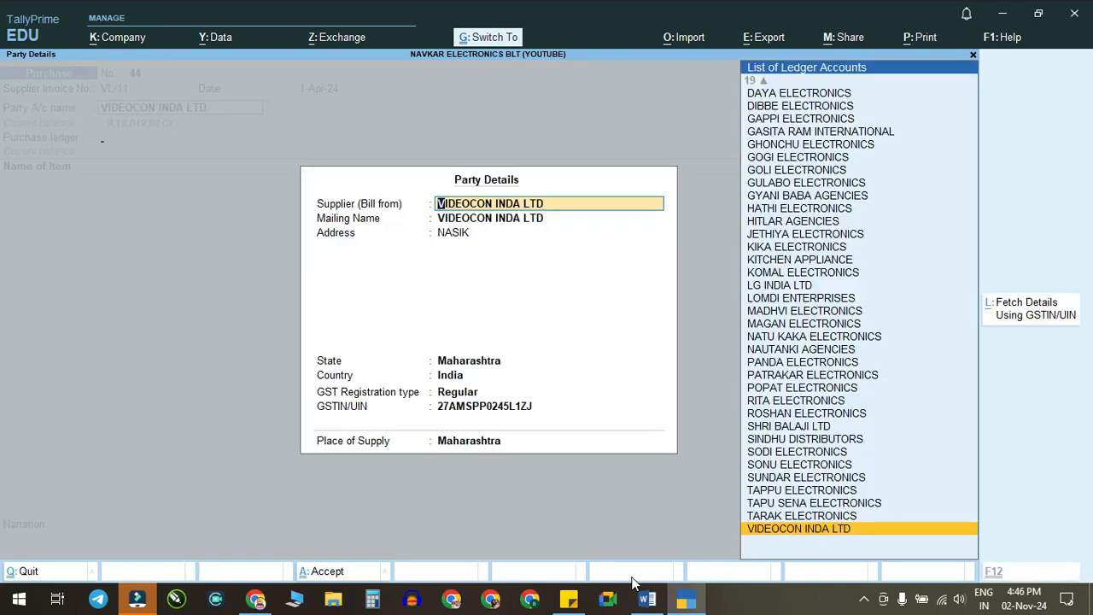
{"action": "key", "text": "Return"}
{"action": "key", "text": "Return"}
Step: Check the item of transaction 118 in the Word notes and add FULLY AUTO W/M -V with the WHAREHOUSE godown
{"action": "left_click", "coordinate": [645, 596]}
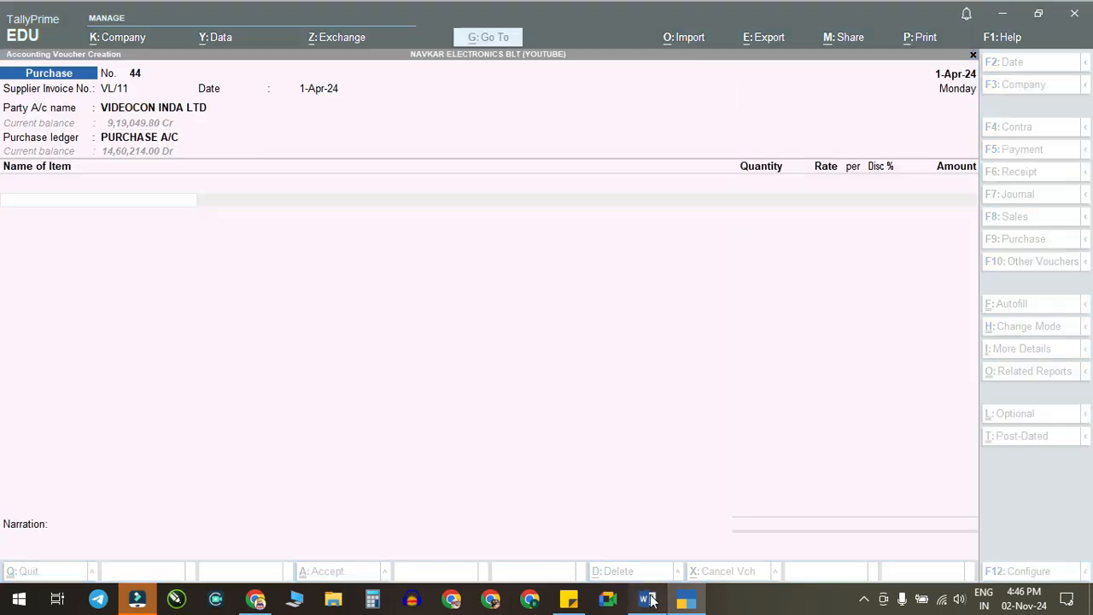
{"action": "left_click", "coordinate": [646, 594]}
{"action": "type", "text": "FU"}
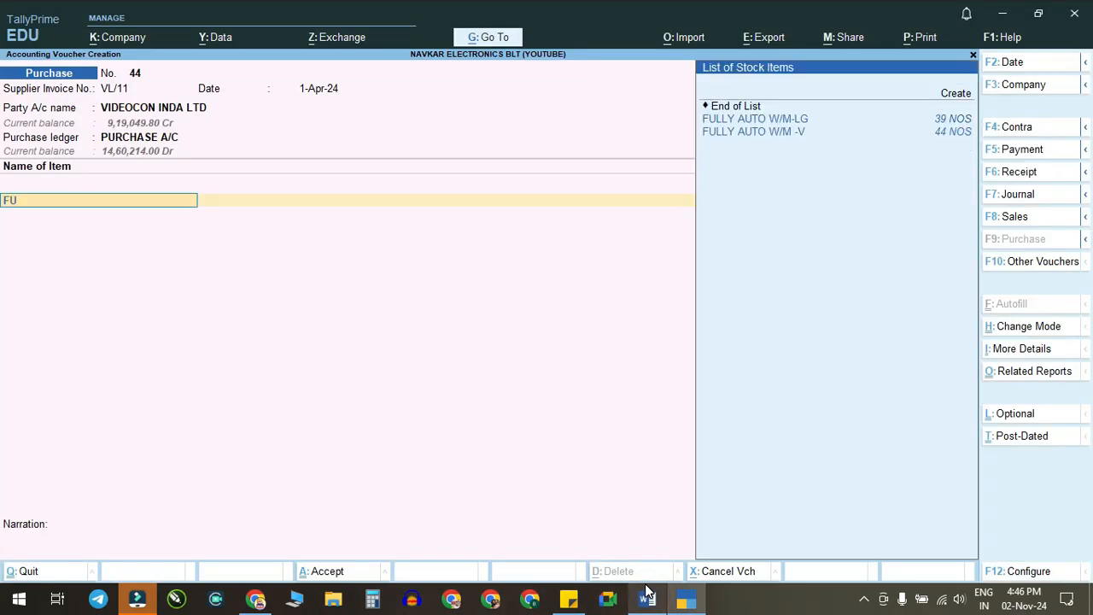
{"action": "key", "text": "Down"}
{"action": "key", "text": "Return"}
{"action": "key", "text": "Down"}
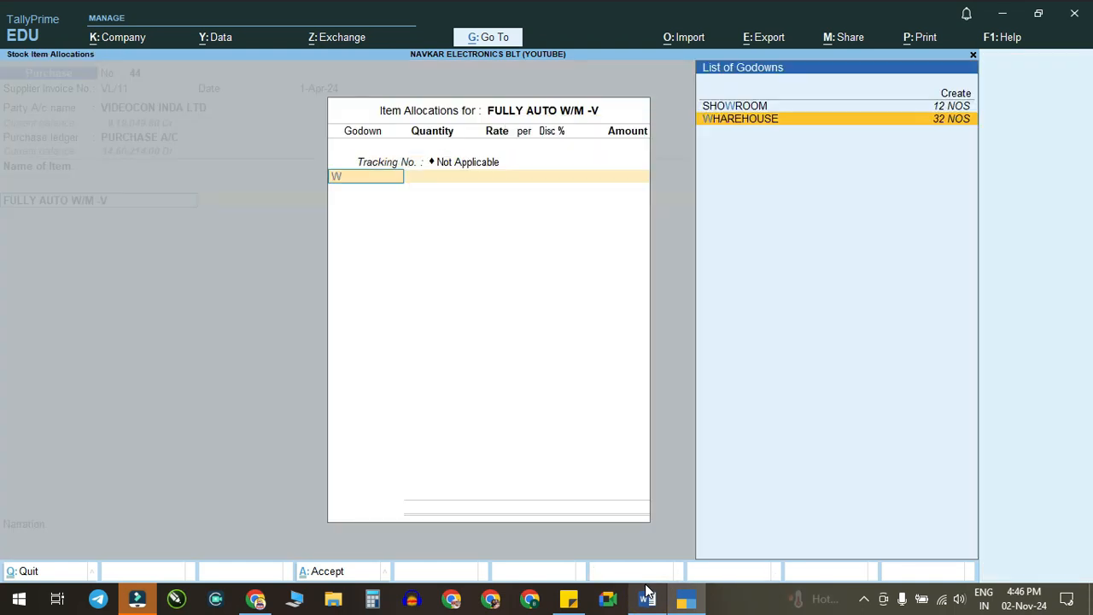
{"action": "key", "text": "Return"}
Step: Check the quantity in the Word notes, enter 5 NOS at 10,000.00 for FULLY AUTO W/M -V and end the item list
{"action": "left_click", "coordinate": [646, 595]}
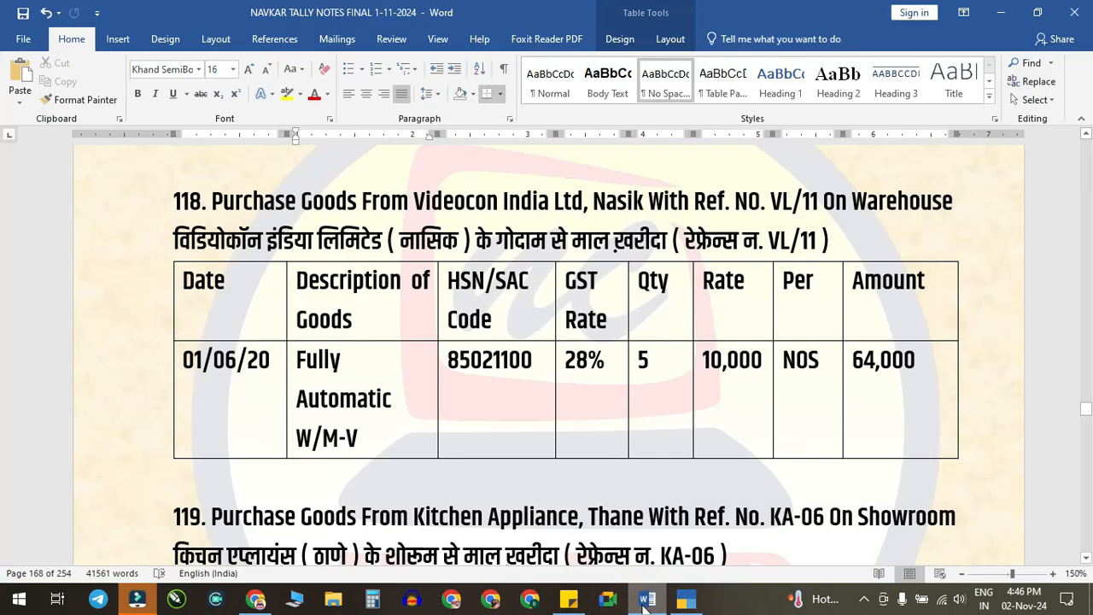
{"action": "left_click", "coordinate": [700, 604]}
{"action": "type", "text": "5"}
{"action": "key", "text": "Return"}
{"action": "key", "text": "Return"}
{"action": "key", "text": "Return"}
{"action": "key", "text": "Return"}
{"action": "key", "text": "Return"}
{"action": "key", "text": "Return"}
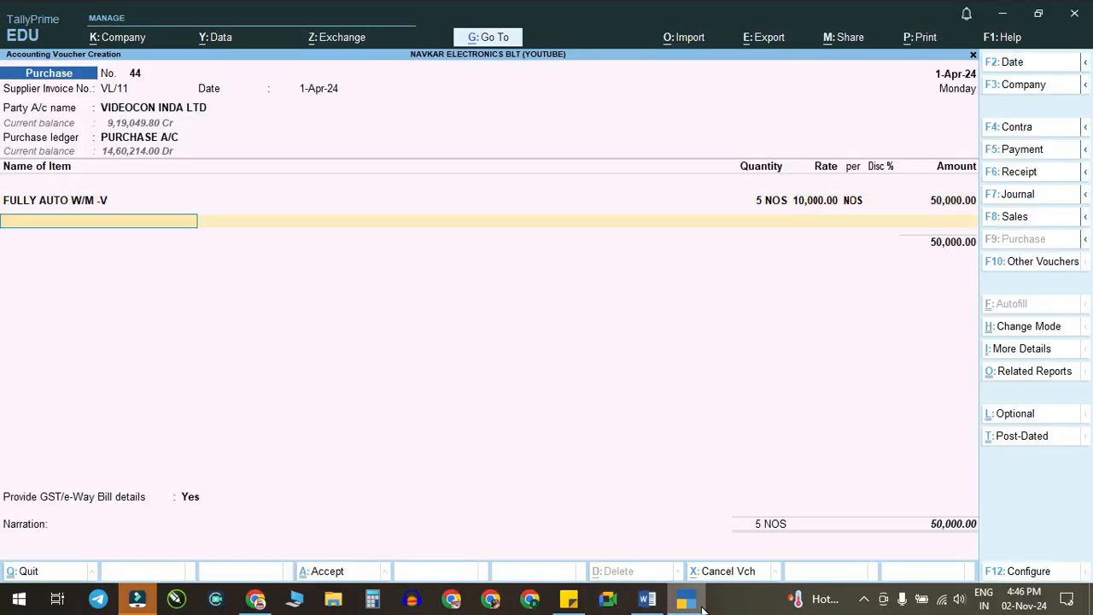
{"action": "key", "text": "Return"}
Step: Add the CGST and SGST ledgers with their calculated amounts and save the VIDEOCON INDA LTD purchase voucher
{"action": "type", "text": "c"}
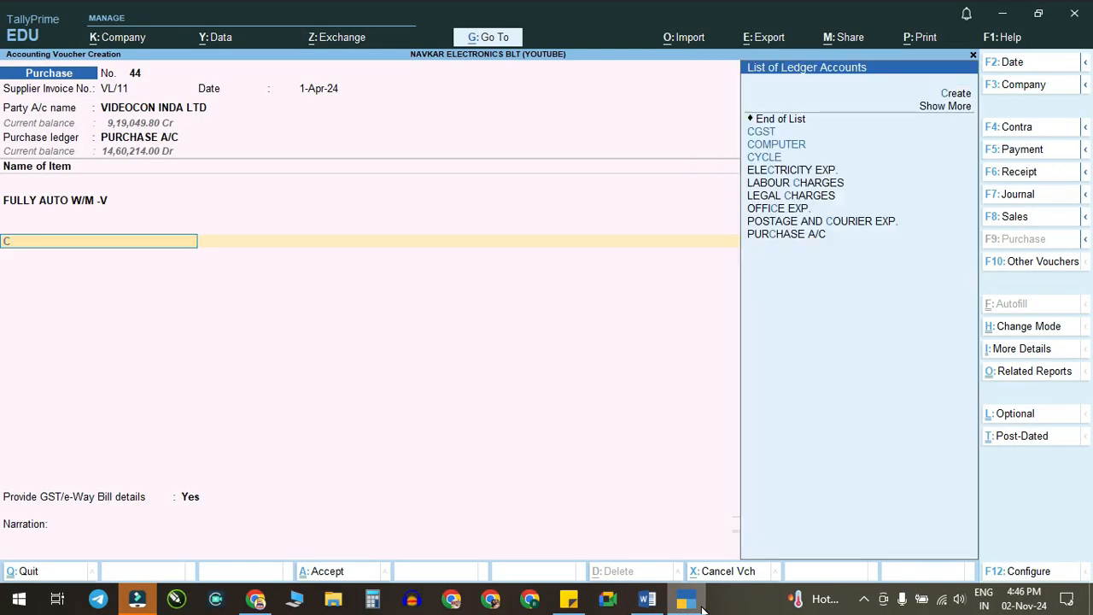
{"action": "key", "text": "Return"}
{"action": "key", "text": "Return"}
{"action": "type", "text": "s"}
{"action": "key", "text": "Return"}
{"action": "key", "text": "Return"}
{"action": "key", "text": "Return"}
{"action": "key", "text": "ctrl"}
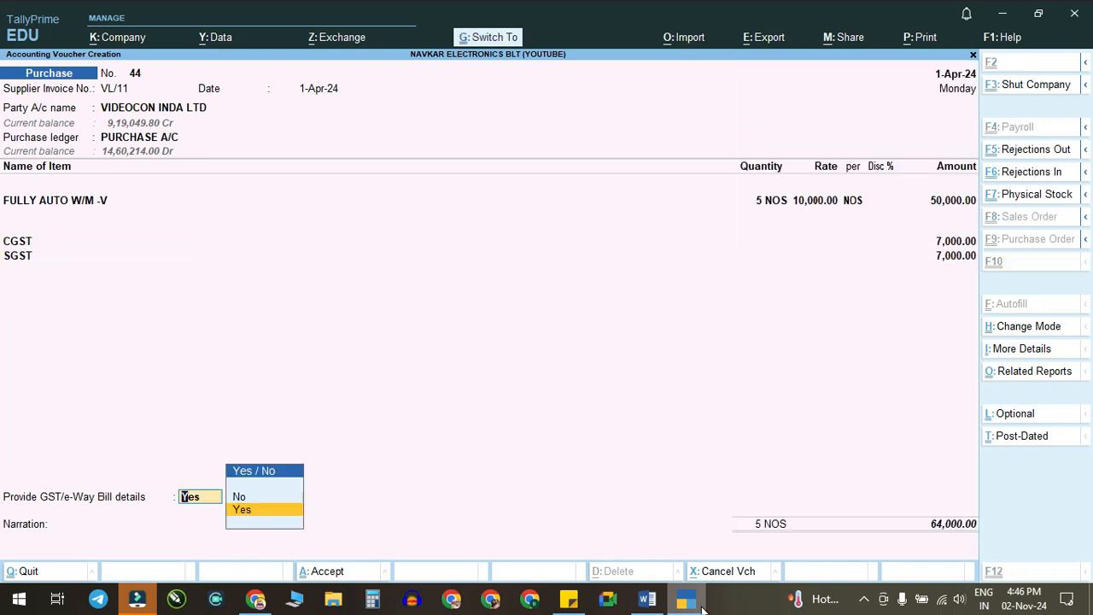
{"action": "key", "text": "ctrl+a"}
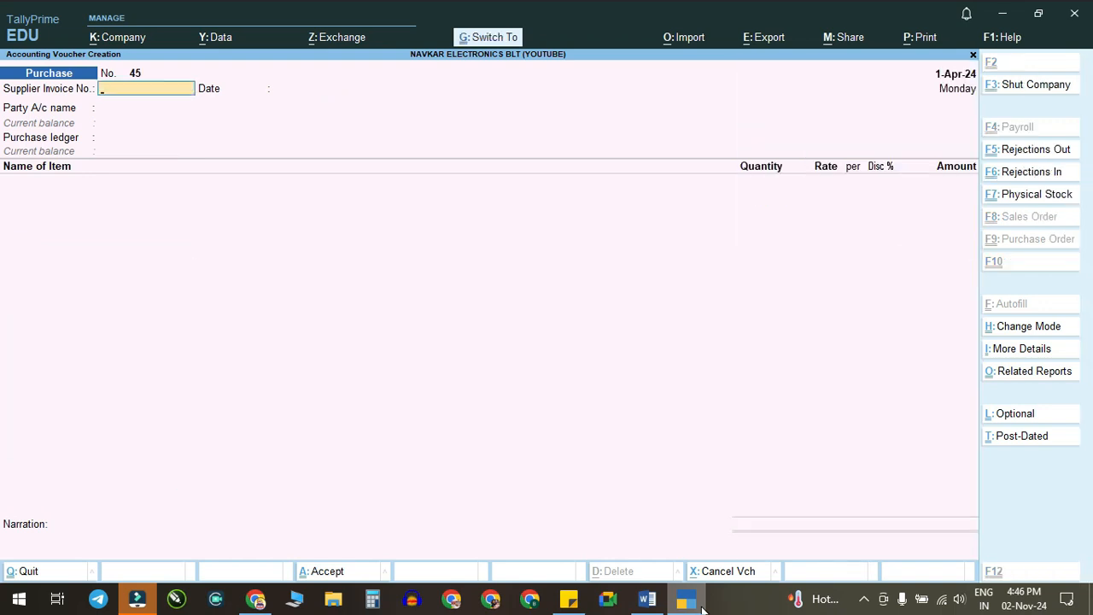
{"action": "key", "text": "ctrl+a"}
Step: Check transaction 119 in the Word notes and enter KA/06 as the supplier invoice number on the new TallyPrime purchase voucher
{"action": "left_click", "coordinate": [647, 601]}
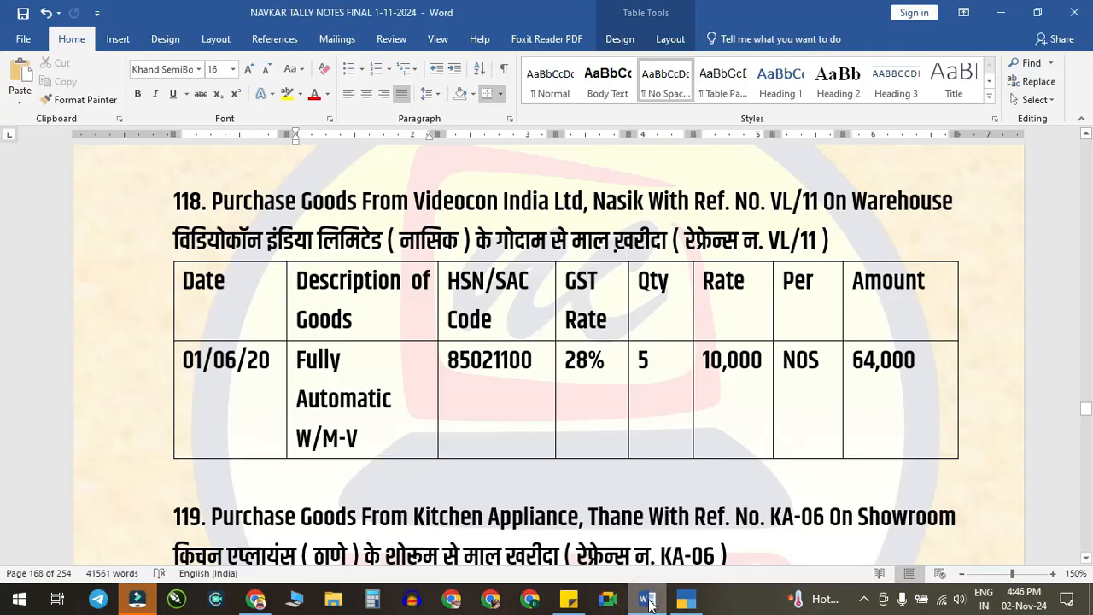
{"action": "scroll", "coordinate": [523, 360], "scroll_direction": "down", "scroll_amount": 4}
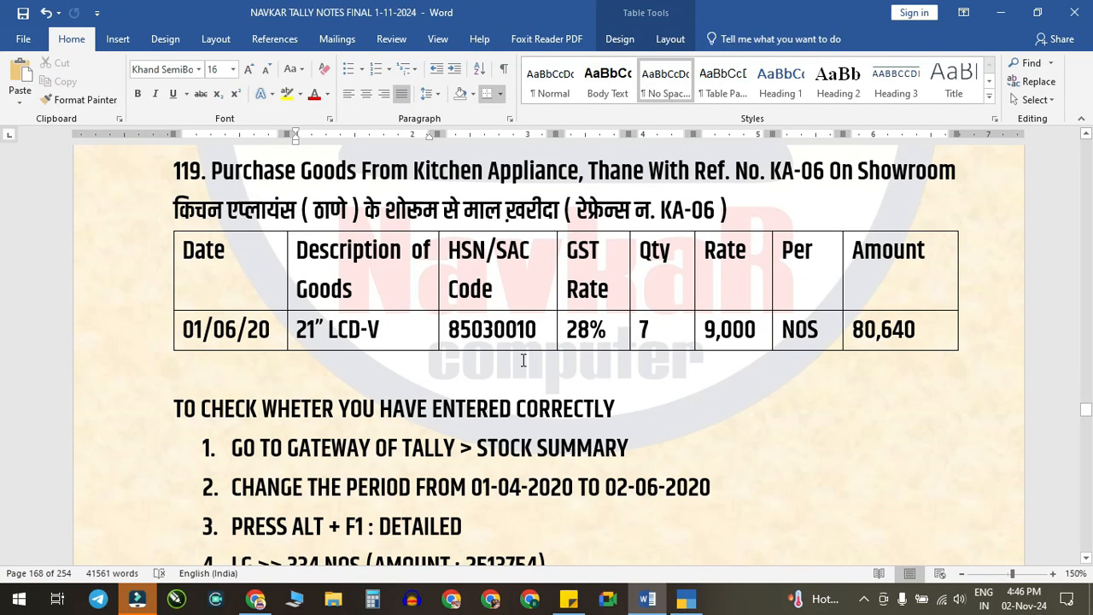
{"action": "left_click", "coordinate": [671, 600]}
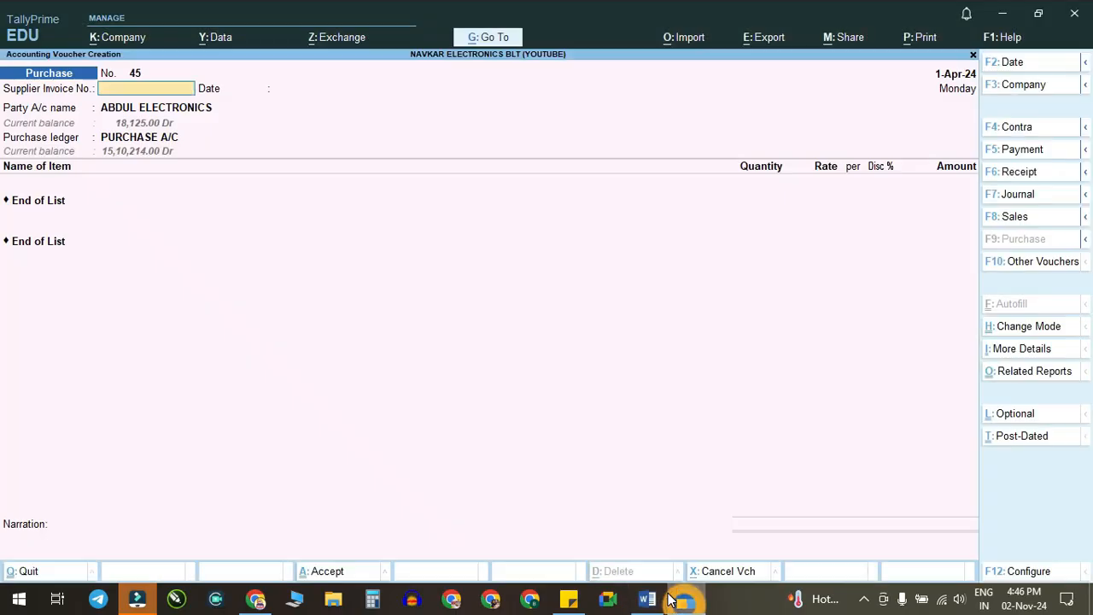
{"action": "left_click", "coordinate": [649, 600]}
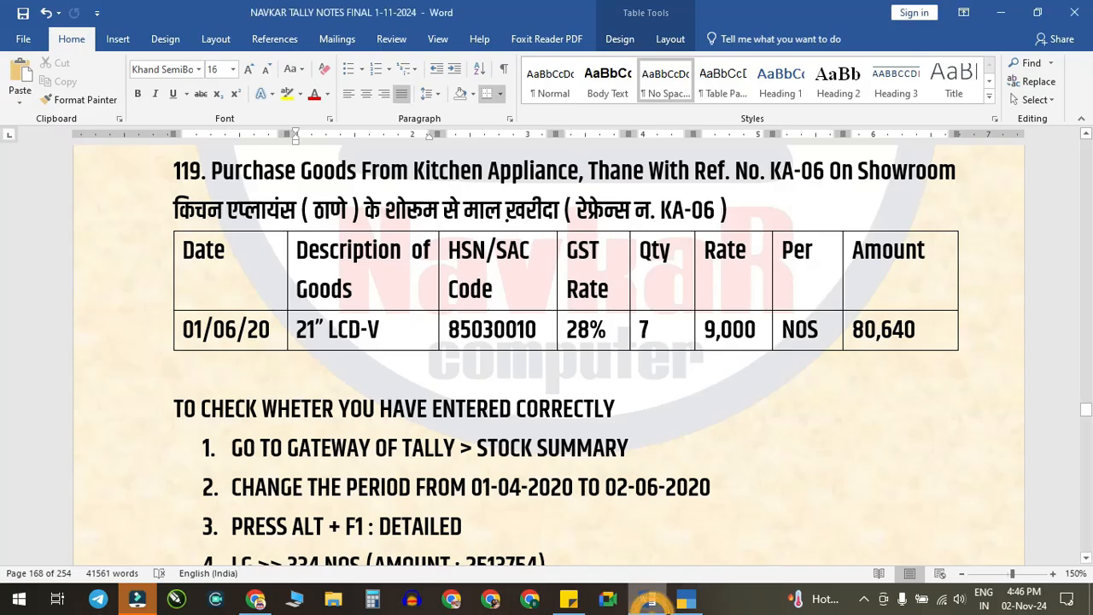
{"action": "key", "text": "alt+Tab"}
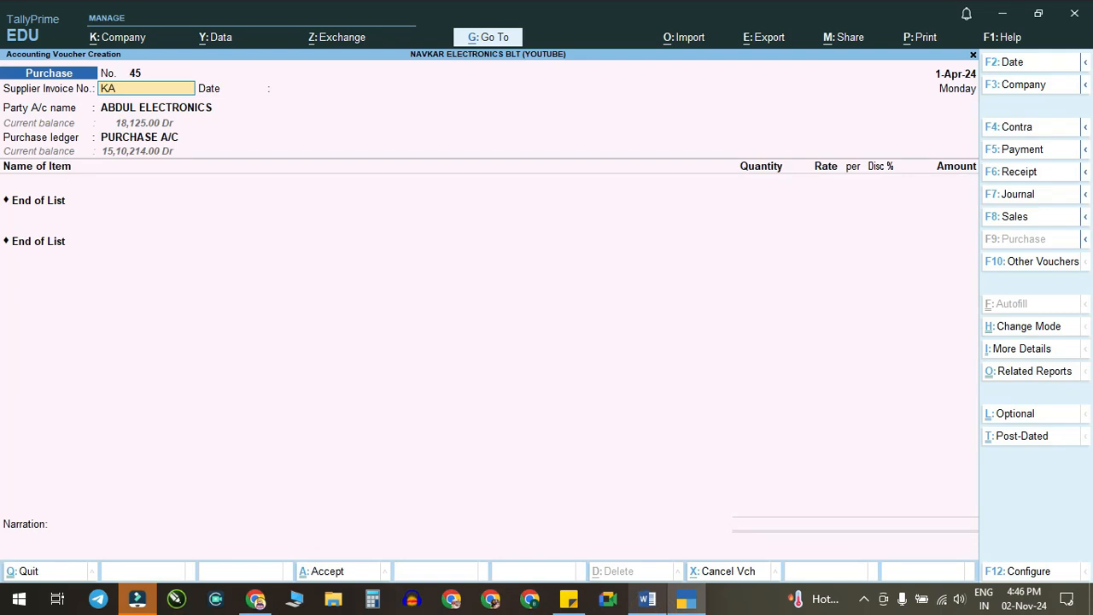
{"action": "type", "text": "06"}
{"action": "key", "text": "Return"}
Step: Keep the invoice date and set KITCHEN APPLIANCE as the party account, accepting its receipt and party details with PURCHASE A/C as the purchase ledger
{"action": "key", "text": "Return"}
{"action": "type", "text": "KI"}
{"action": "key", "text": "Down"}
{"action": "key", "text": "Down"}
{"action": "key", "text": "Return"}
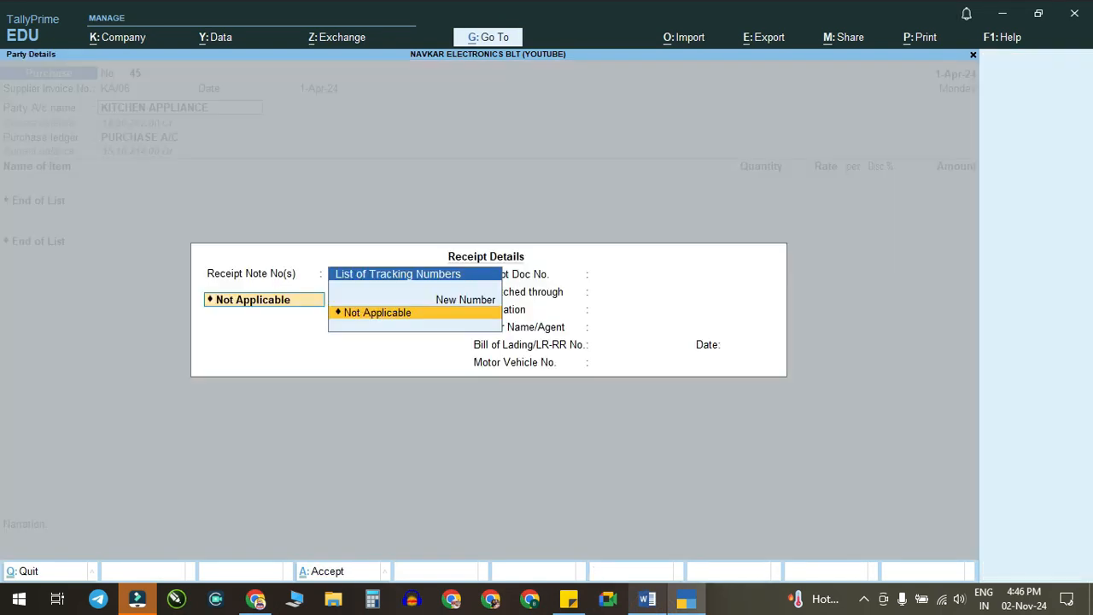
{"action": "key", "text": "Return"}
{"action": "key", "text": "Return"}
{"action": "key", "text": "Return"}
{"action": "key", "text": "ctrl+a"}
{"action": "key", "text": "Return"}
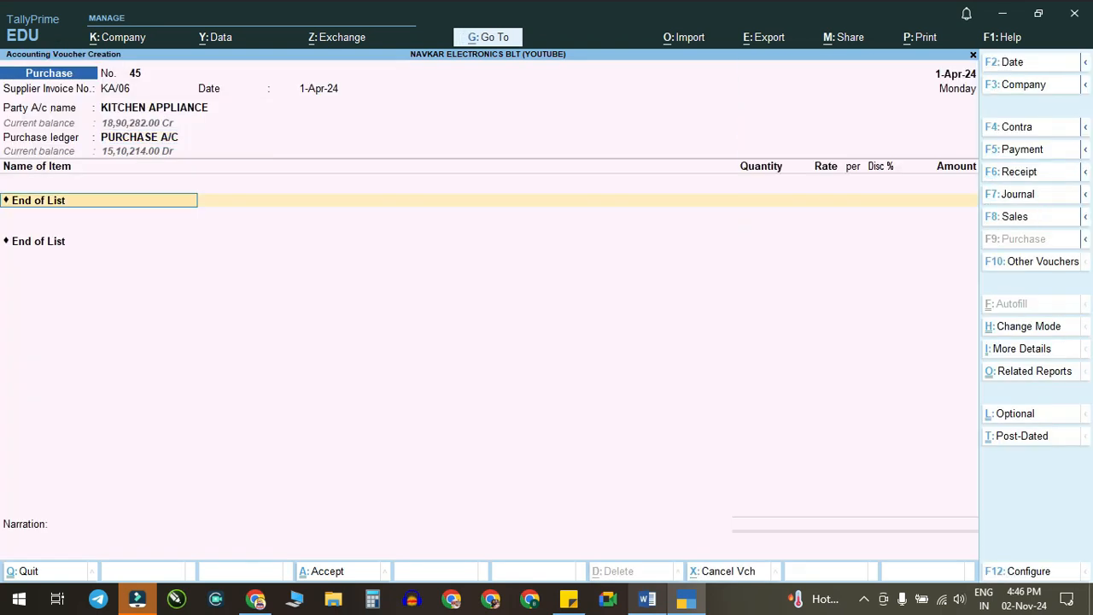
Step: Check transaction 119's item in the Word notes and add 21" LCD -V to the TallyPrime voucher with tracking number Not Applicable
{"action": "left_click", "coordinate": [646, 598]}
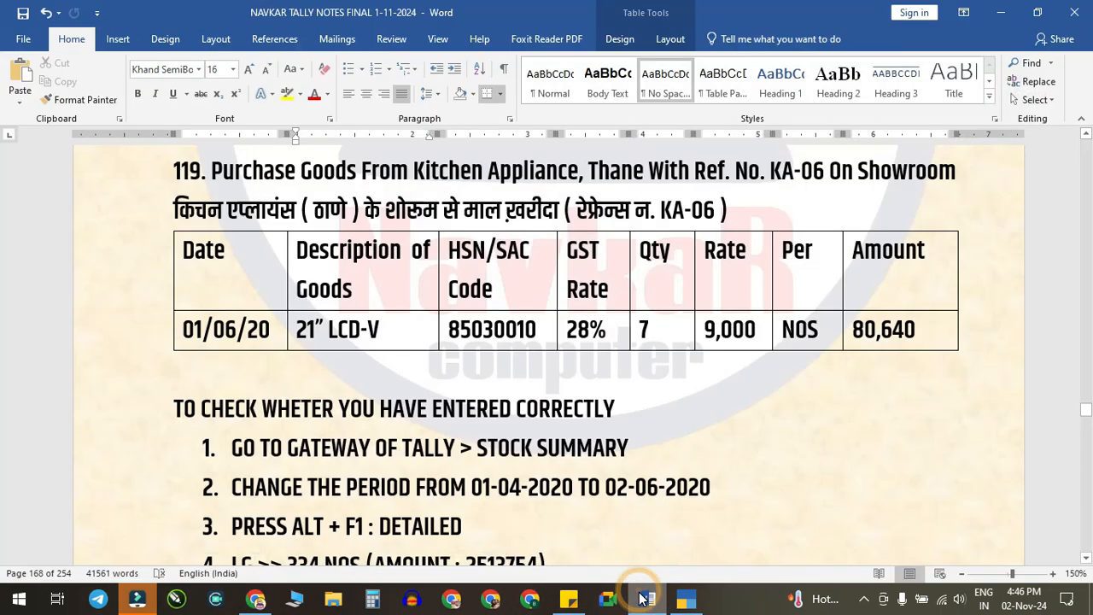
{"action": "left_click", "coordinate": [644, 602]}
{"action": "type", "text": "21"}
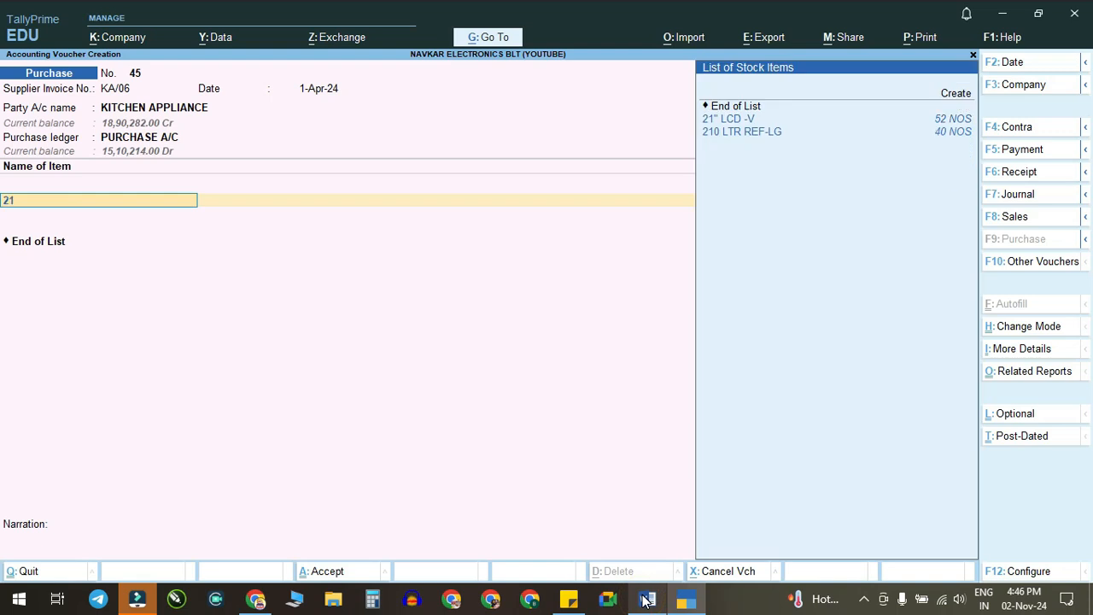
{"action": "key", "text": "Down"}
{"action": "key", "text": "Return"}
{"action": "key", "text": "Return"}
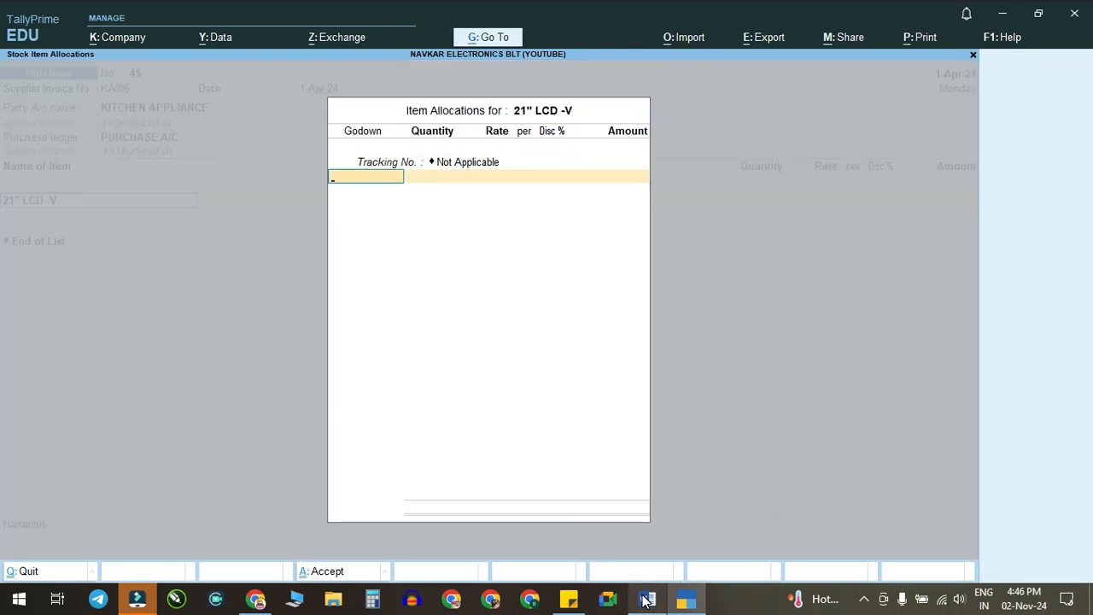
Step: Check transaction 119's purchase location in the Word notes and set SHOWROOM as the item's godown in TallyPrime
{"action": "type", "text": "w"}
{"action": "key", "text": "Return"}
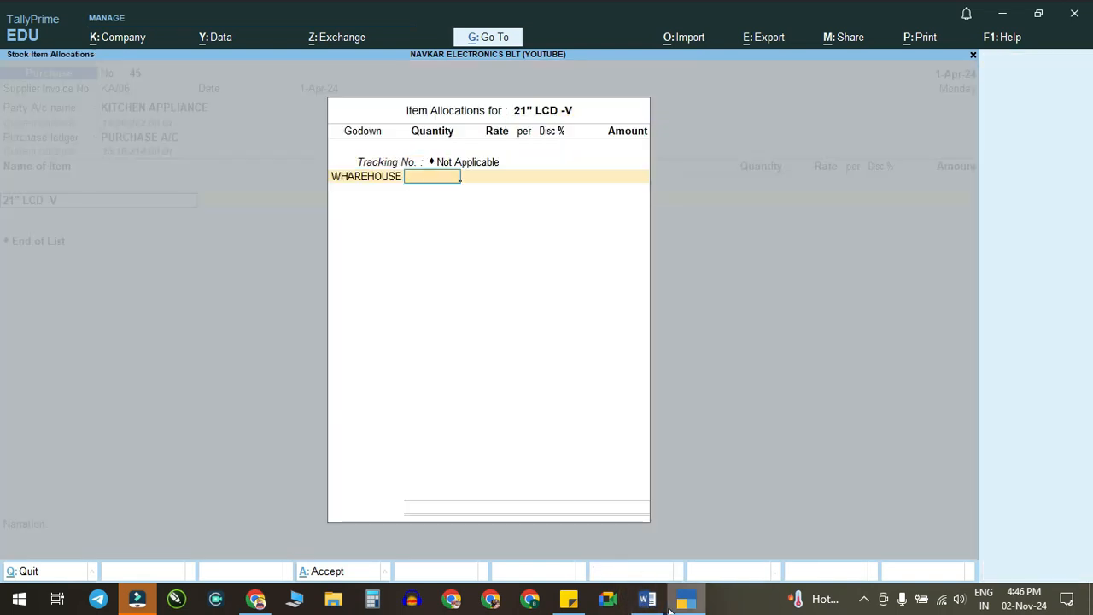
{"action": "left_click", "coordinate": [646, 600]}
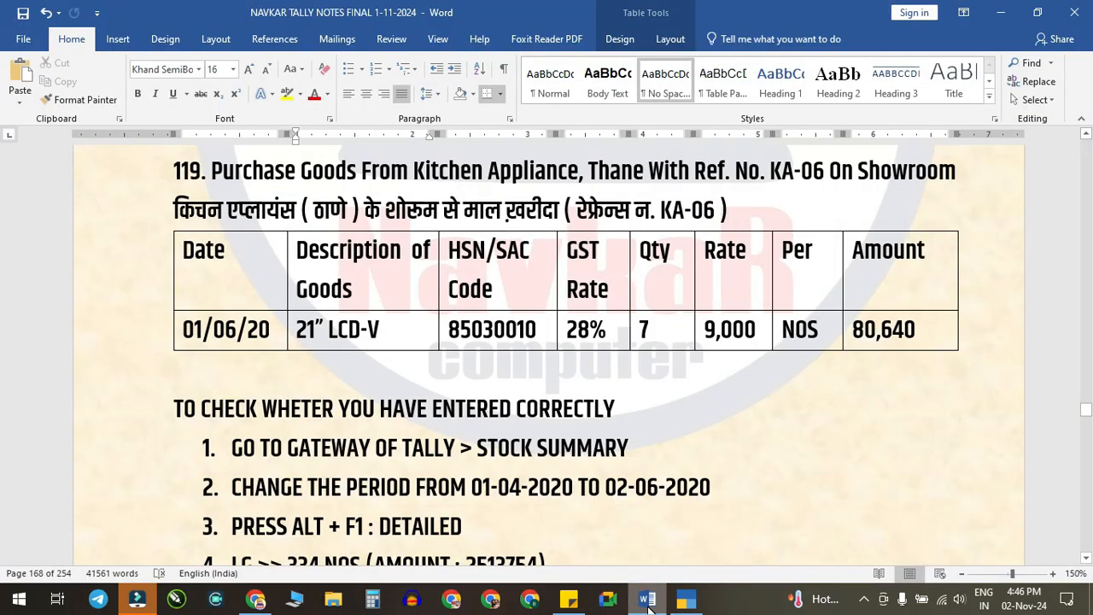
{"action": "left_click", "coordinate": [646, 600]}
{"action": "key", "text": "BackSpace"}
{"action": "key", "text": "Return"}
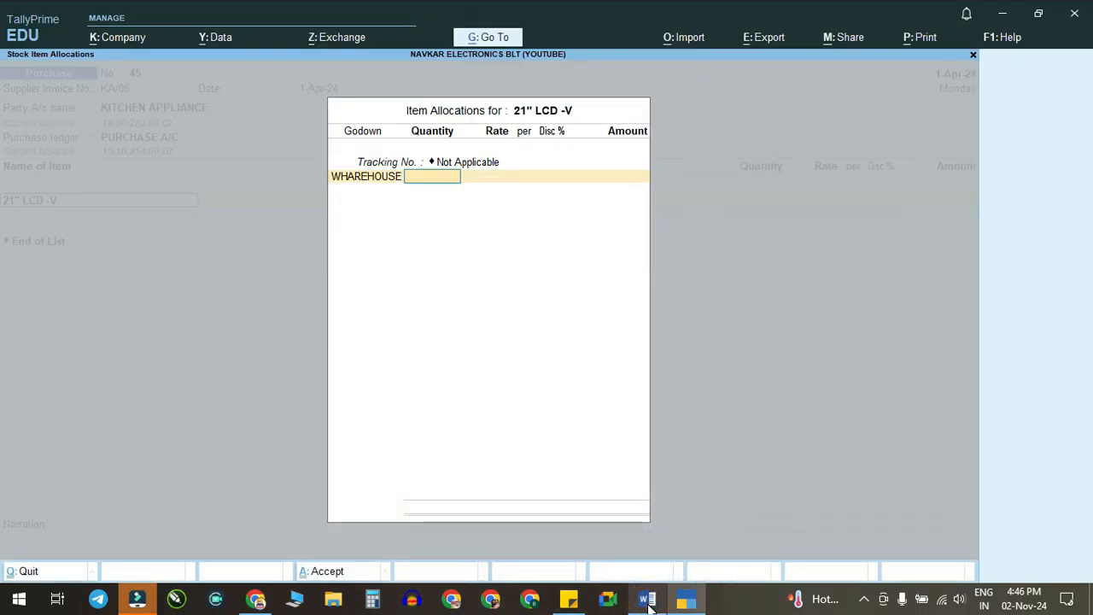
{"action": "key", "text": "BackSpace"}
{"action": "type", "text": "s"}
{"action": "key", "text": "Return"}
Step: Enter 7 NOS at 9,000.00 for 21" LCD -V and end the item list
{"action": "type", "text": "7"}
{"action": "key", "text": "Return"}
{"action": "key", "text": "Return"}
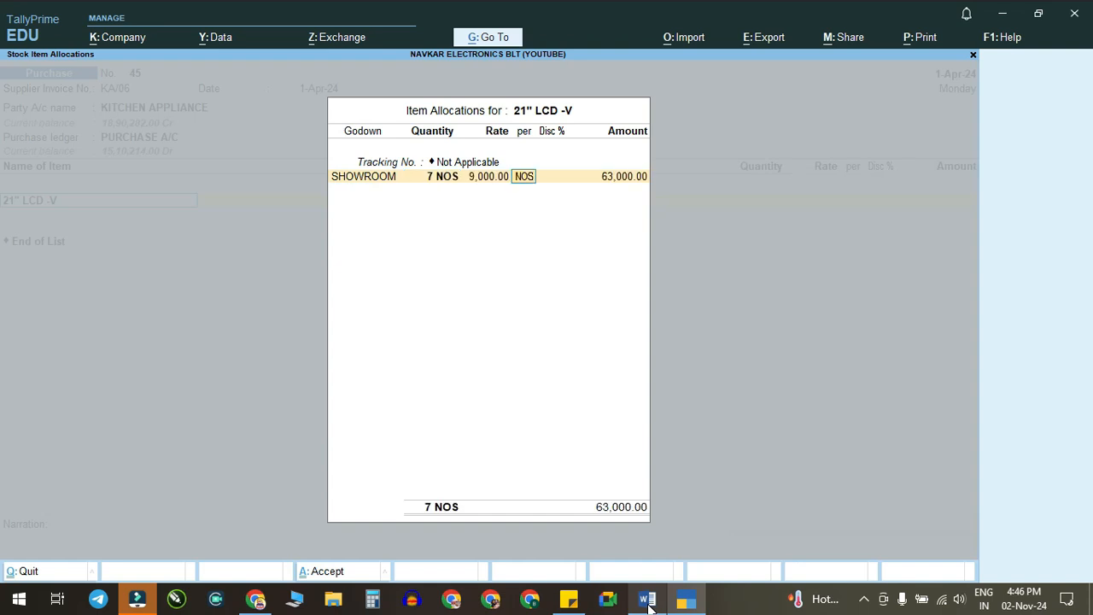
{"action": "key", "text": "Return"}
{"action": "key", "text": "Return"}
{"action": "key", "text": "Return"}
{"action": "key", "text": "Return"}
Step: Add the CGST and SGST ledgers, accept the KA/06 New Ref bill details, and save the KITCHEN APPLIANCE purchase voucher
{"action": "type", "text": "CG"}
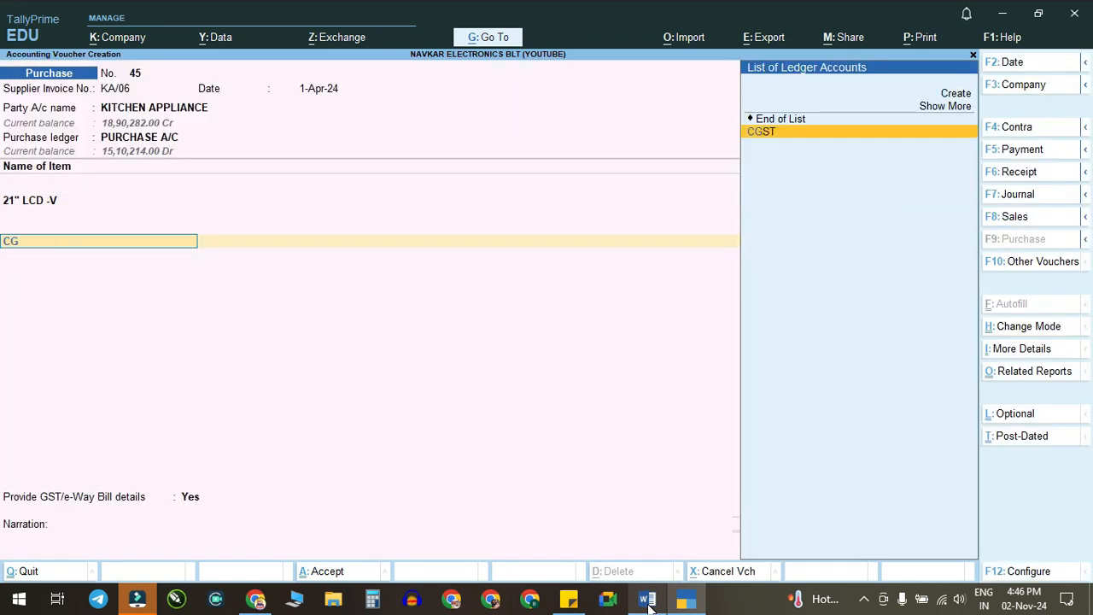
{"action": "key", "text": "Return"}
{"action": "type", "text": "SG"}
{"action": "key", "text": "Return"}
{"action": "key", "text": "Return"}
{"action": "key", "text": "Return"}
{"action": "key", "text": "Return"}
{"action": "key", "text": "Return"}
{"action": "key", "text": "Return"}
{"action": "key", "text": "Return"}
{"action": "key", "text": "Return"}
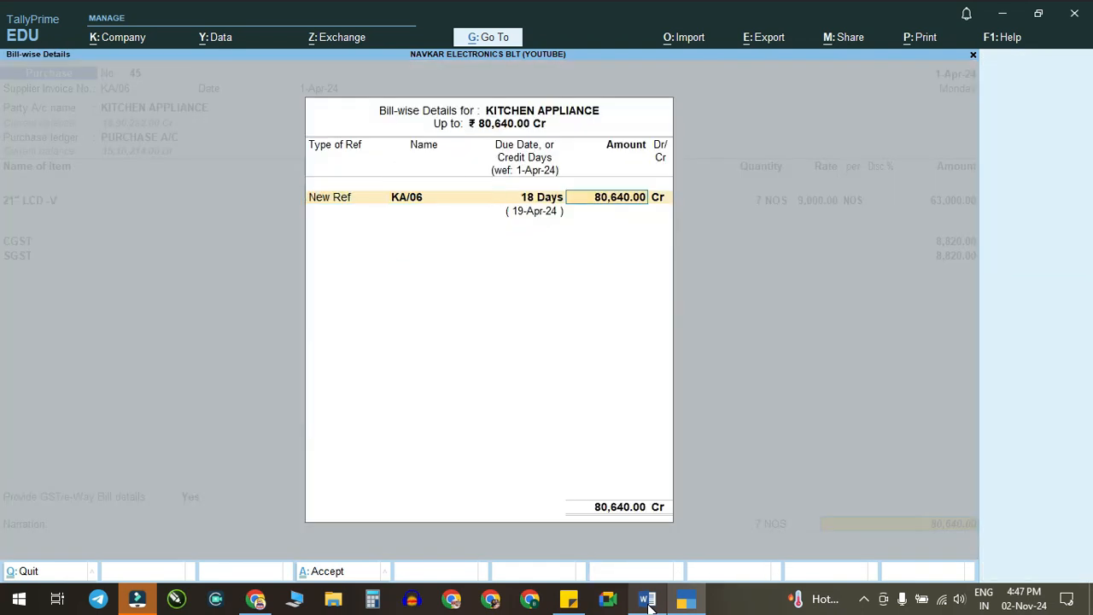
{"action": "key", "text": "Return"}
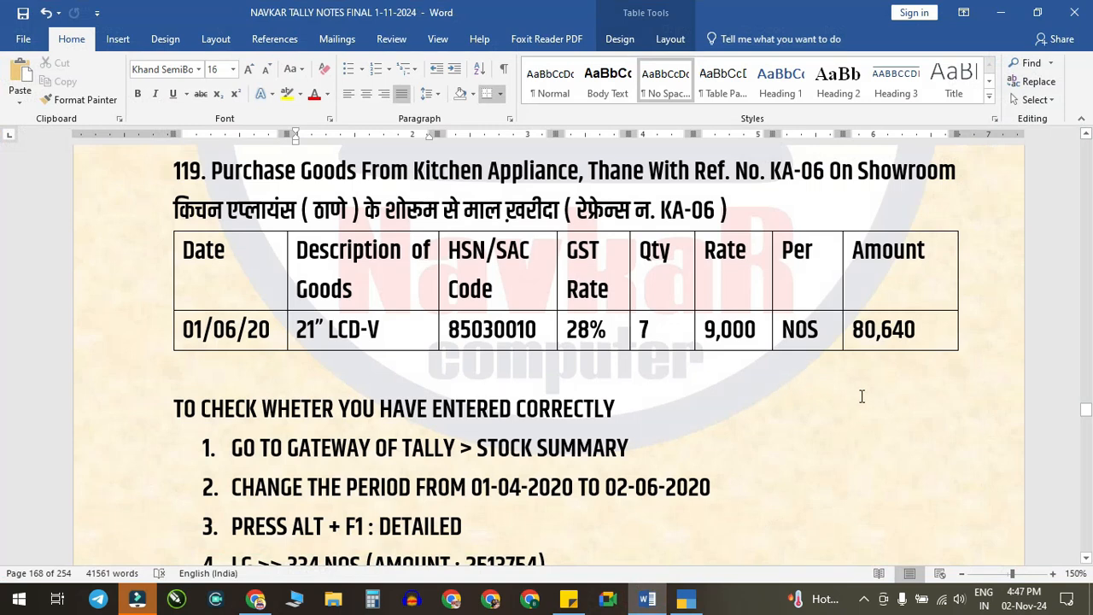
Step: Read the stock verification instructions and reference Stock Summary in the Word notes, and return to the Gateway of Tally in TallyPrime
{"action": "scroll", "coordinate": [714, 414], "scroll_direction": "down", "scroll_amount": 10}
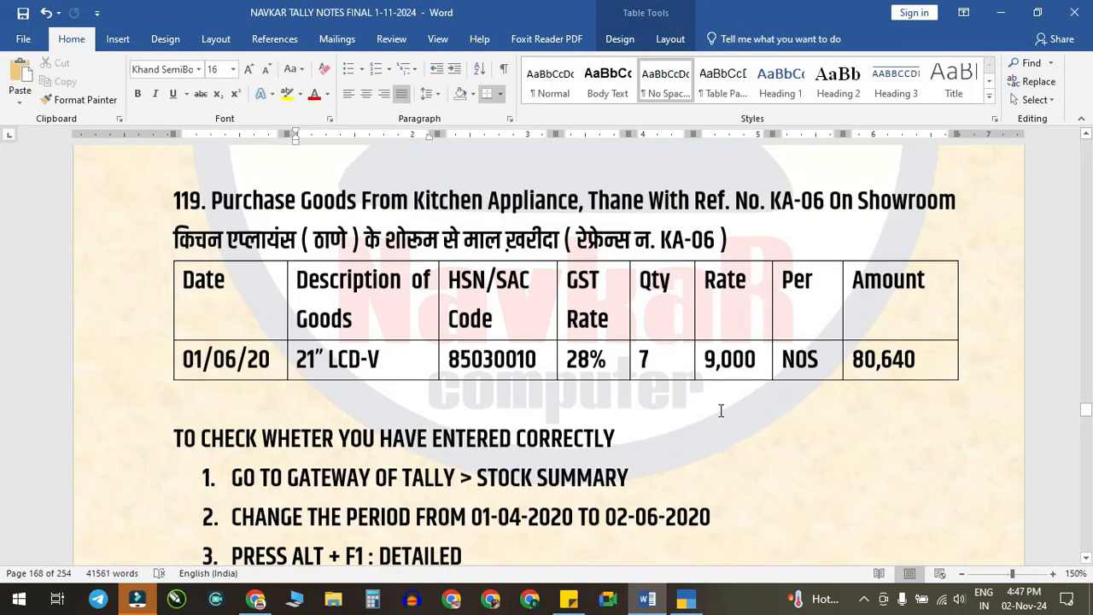
{"action": "scroll", "coordinate": [730, 420], "scroll_direction": "up", "scroll_amount": 5}
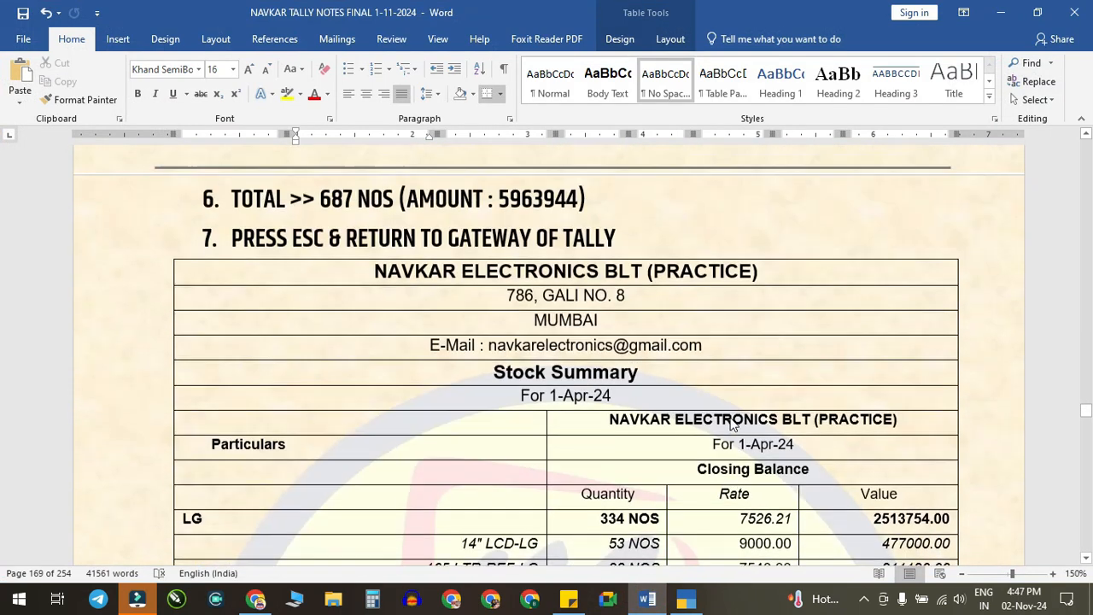
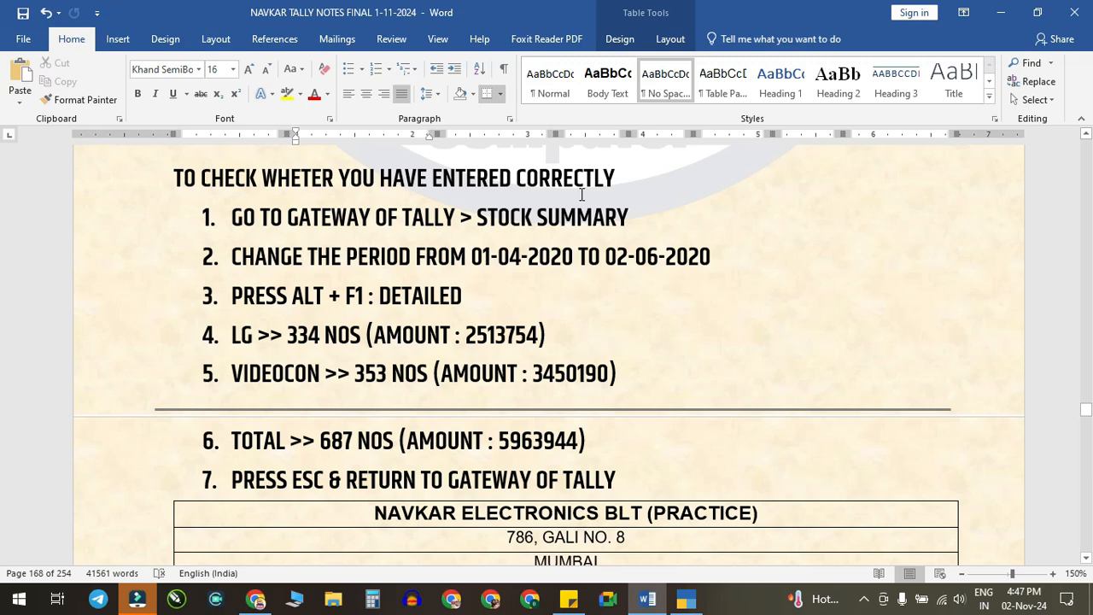
{"action": "scroll", "coordinate": [547, 304], "scroll_direction": "down", "scroll_amount": 10}
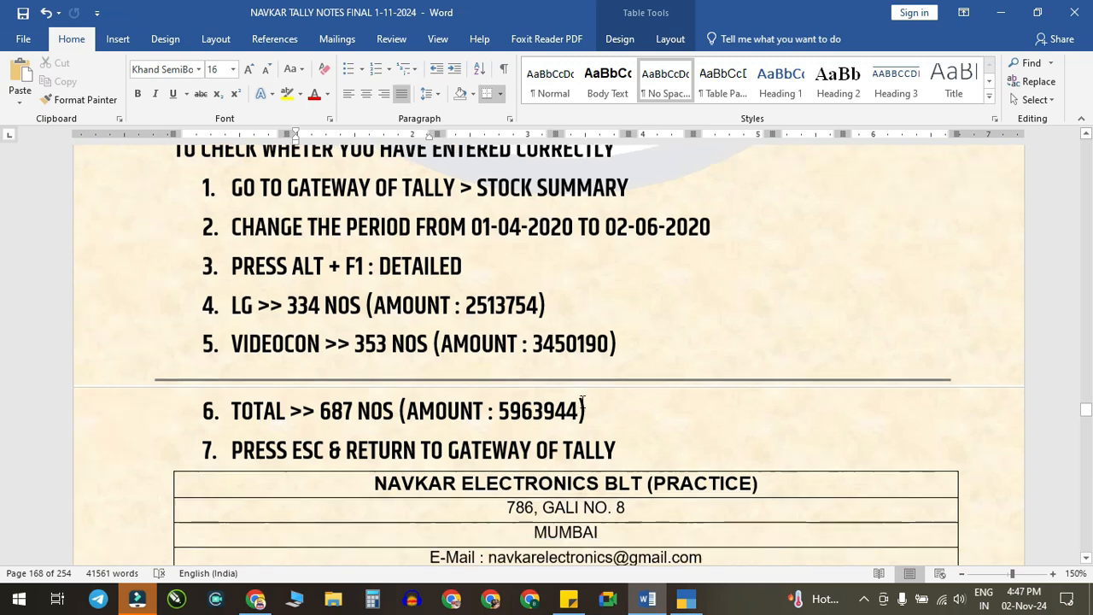
{"action": "scroll", "coordinate": [608, 390], "scroll_direction": "down", "scroll_amount": 3}
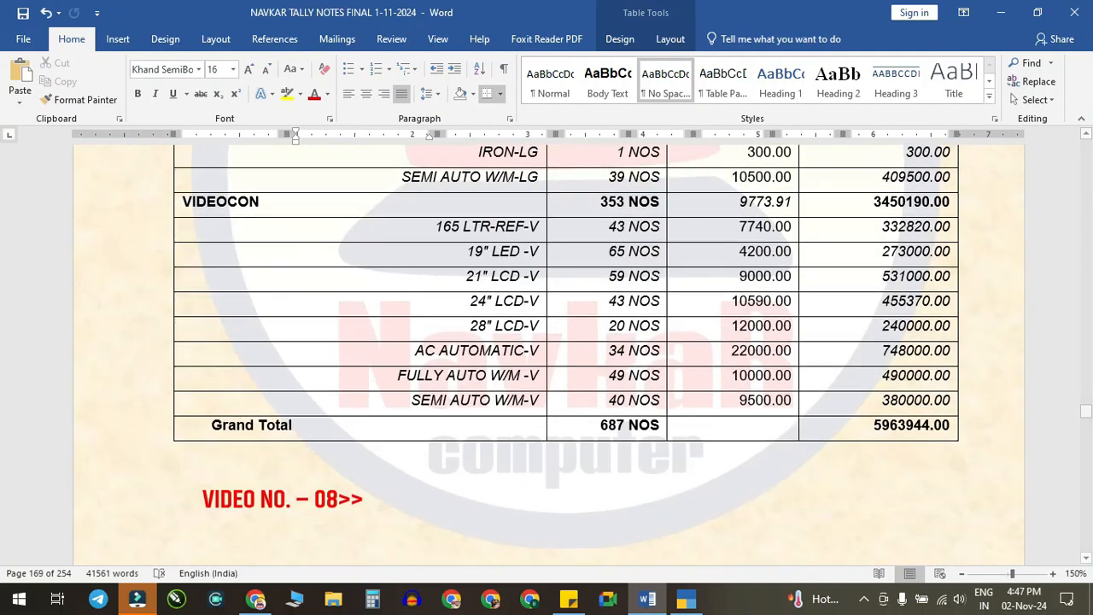
{"action": "left_click", "coordinate": [688, 599]}
{"action": "key", "text": "Escape"}
{"action": "key", "text": "Escape"}
{"action": "key", "text": "Escape"}
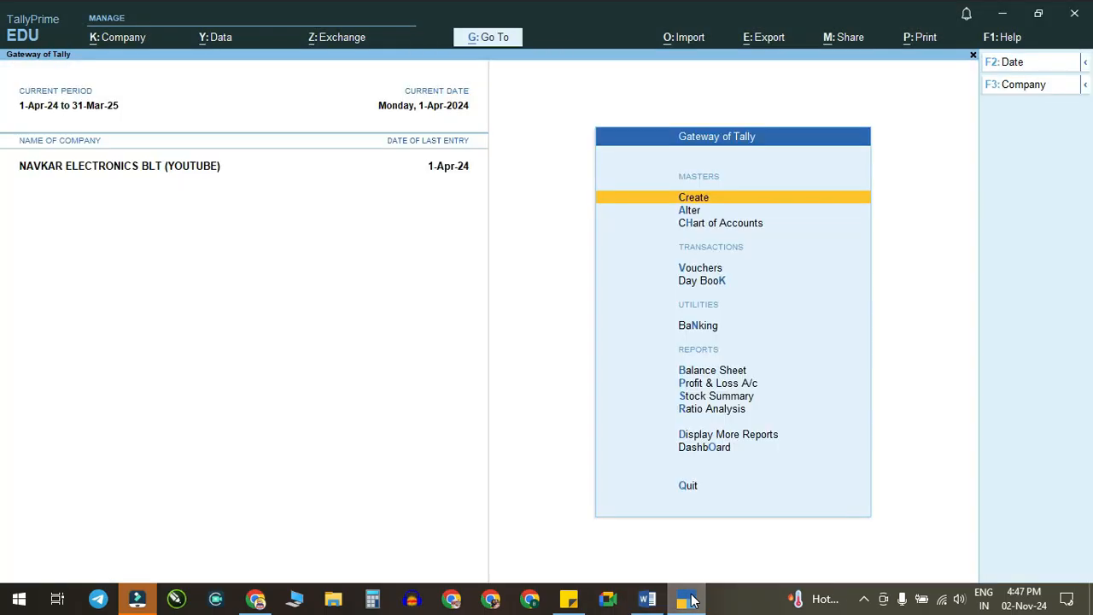
Step: Open the Stock Summary and expand it to the detailed view of items under LG and VIDEOCON
{"action": "key", "text": "Down"}
{"action": "key", "text": "Down"}
{"action": "key", "text": "Down"}
{"action": "key", "text": "Down"}
{"action": "key", "text": "Down"}
{"action": "key", "text": "Down"}
{"action": "key", "text": "Down"}
{"action": "key", "text": "Down"}
{"action": "key", "text": "Down"}
{"action": "key", "text": "Down"}
{"action": "key", "text": "Up"}
{"action": "key", "text": "Up"}
{"action": "key", "text": "Up"}
{"action": "key", "text": "Down"}
{"action": "key", "text": "Return"}
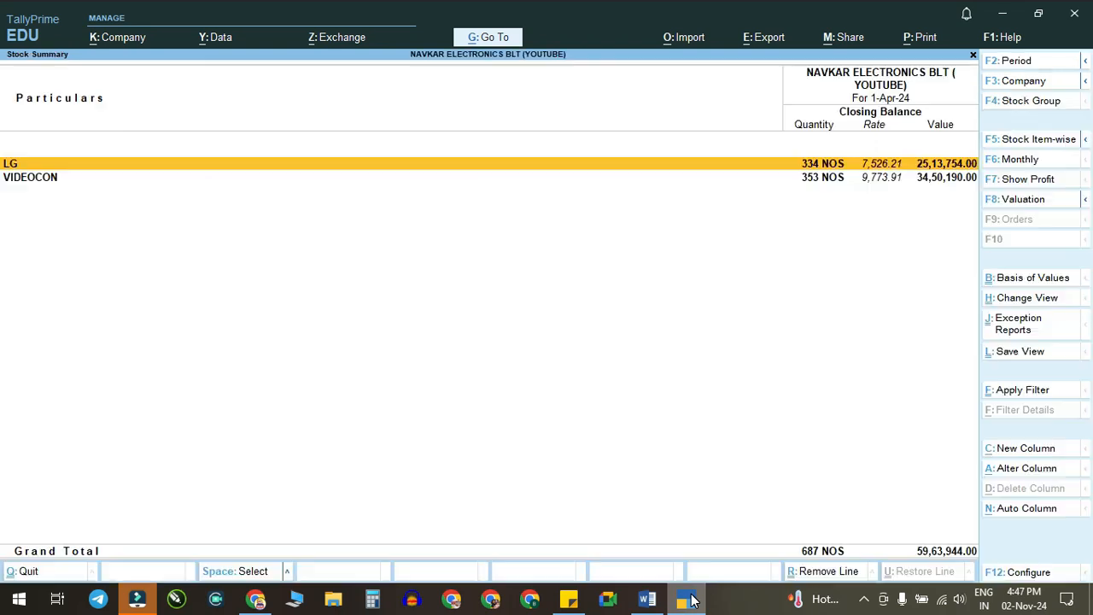
{"action": "key", "text": "alt+F5"}
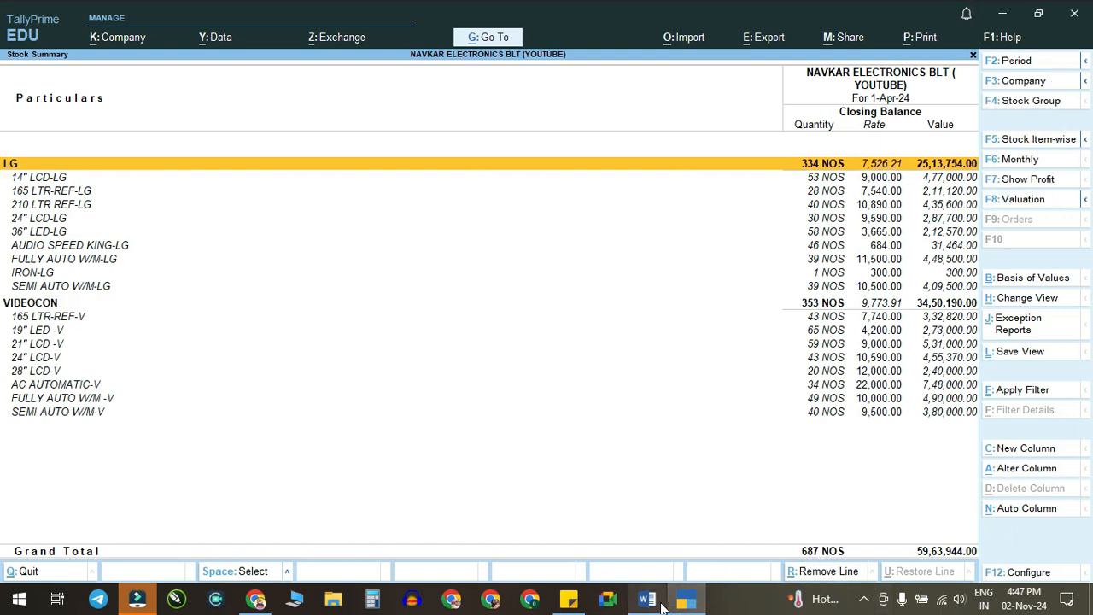
Step: Compare the Stock Summary's item quantities, values and grand total with the reference table in the Word notes
{"action": "mouse_move", "coordinate": [656, 603]}
{"action": "left_click", "coordinate": [692, 475]}
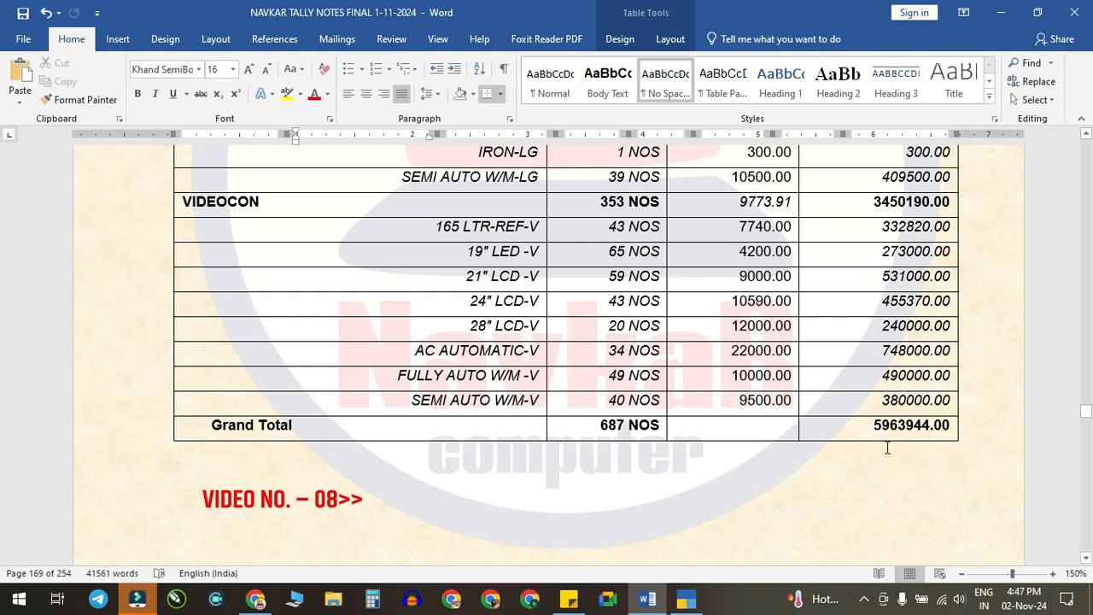
{"action": "left_click", "coordinate": [686, 598]}
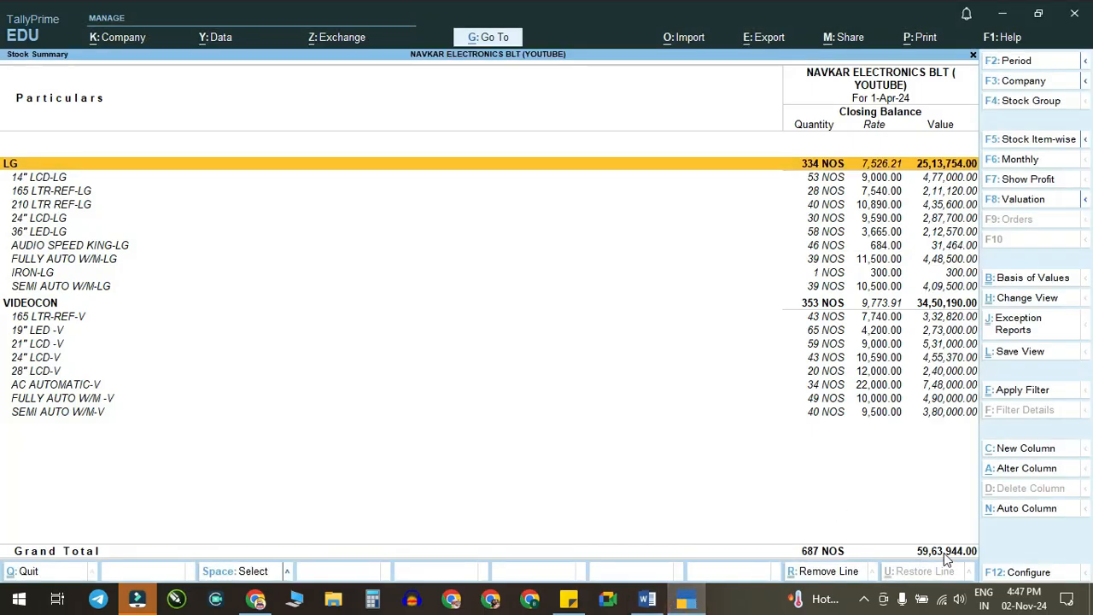
{"action": "left_click", "coordinate": [646, 600]}
{"action": "scroll", "coordinate": [726, 418], "scroll_direction": "up", "scroll_amount": 6}
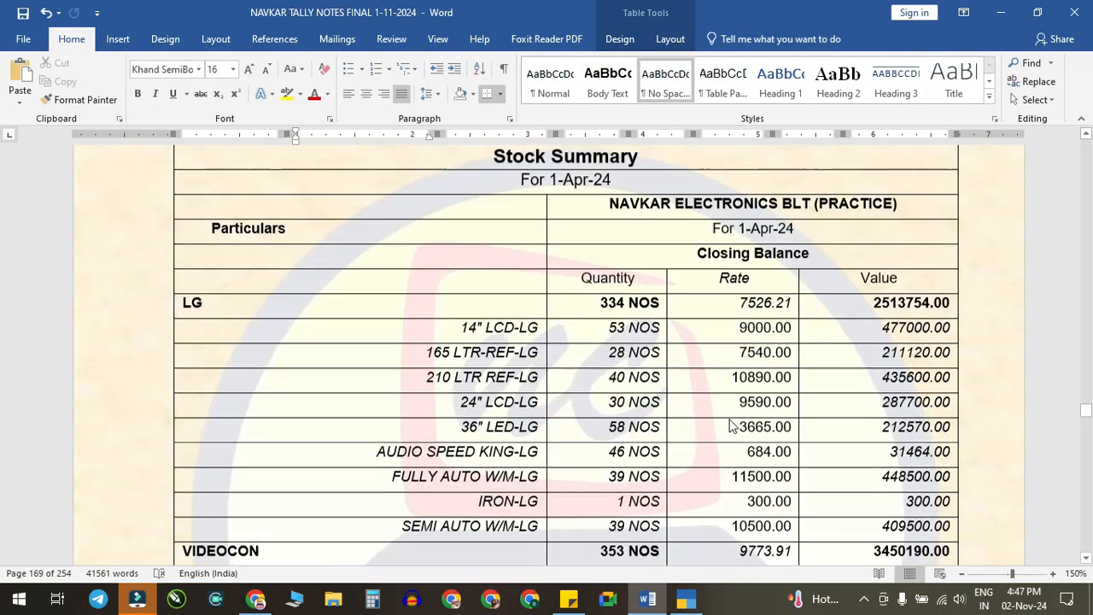
{"action": "scroll", "coordinate": [721, 433], "scroll_direction": "down", "scroll_amount": 1}
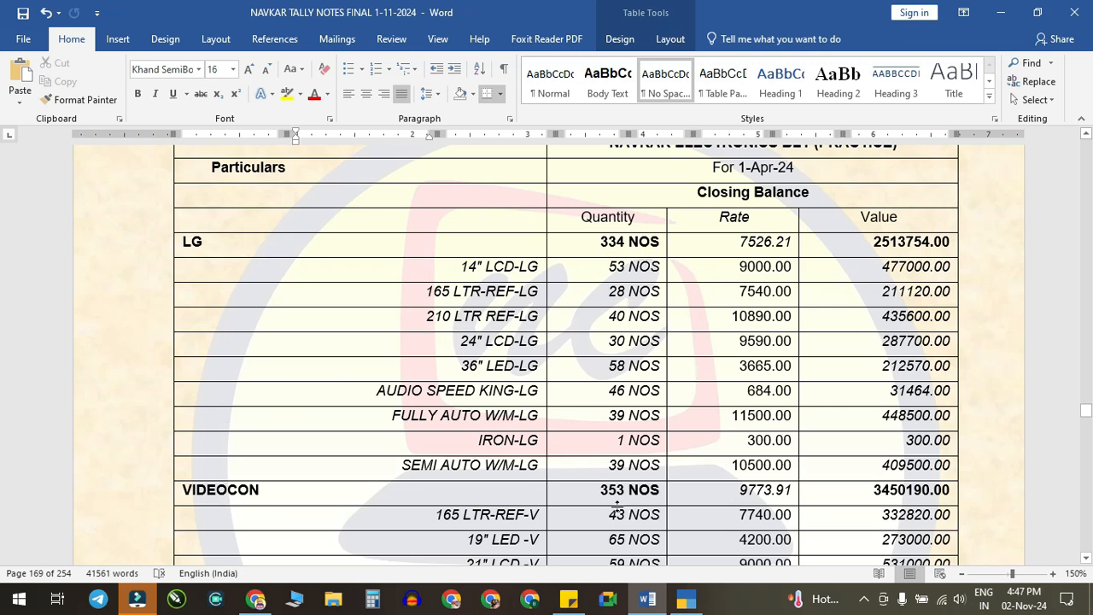
{"action": "left_click", "coordinate": [685, 601]}
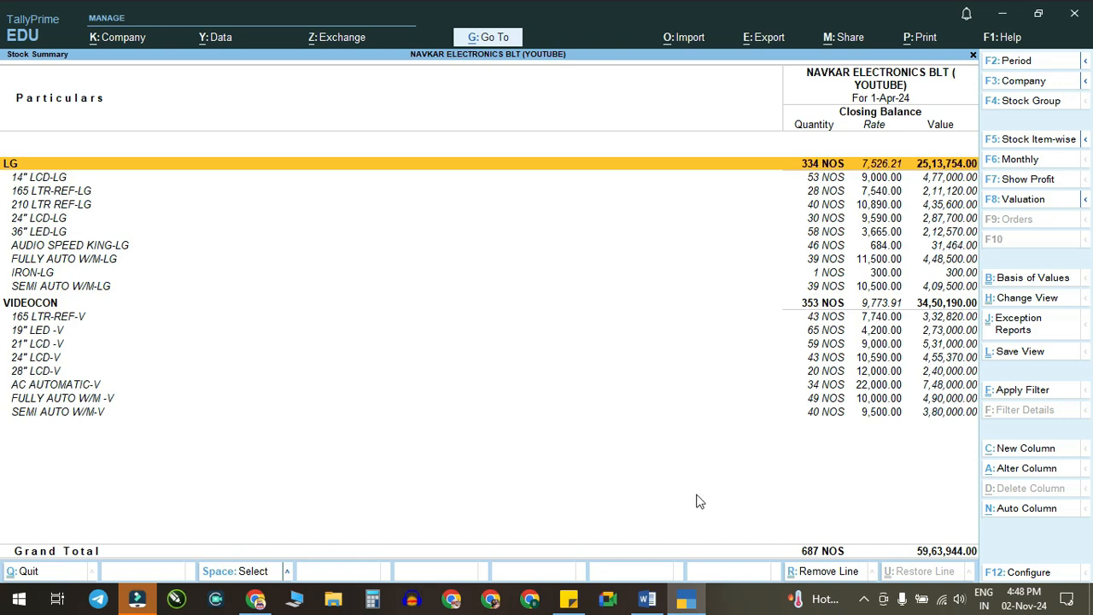
Step: Review the end of the reference stock table, the VIDEO NO. – 08 heading and sales transaction 120 to TAPPU ELECTRONICS in Word
{"action": "key", "text": "alt+Tab"}
{"action": "scroll", "coordinate": [619, 485], "scroll_direction": "down", "scroll_amount": 7}
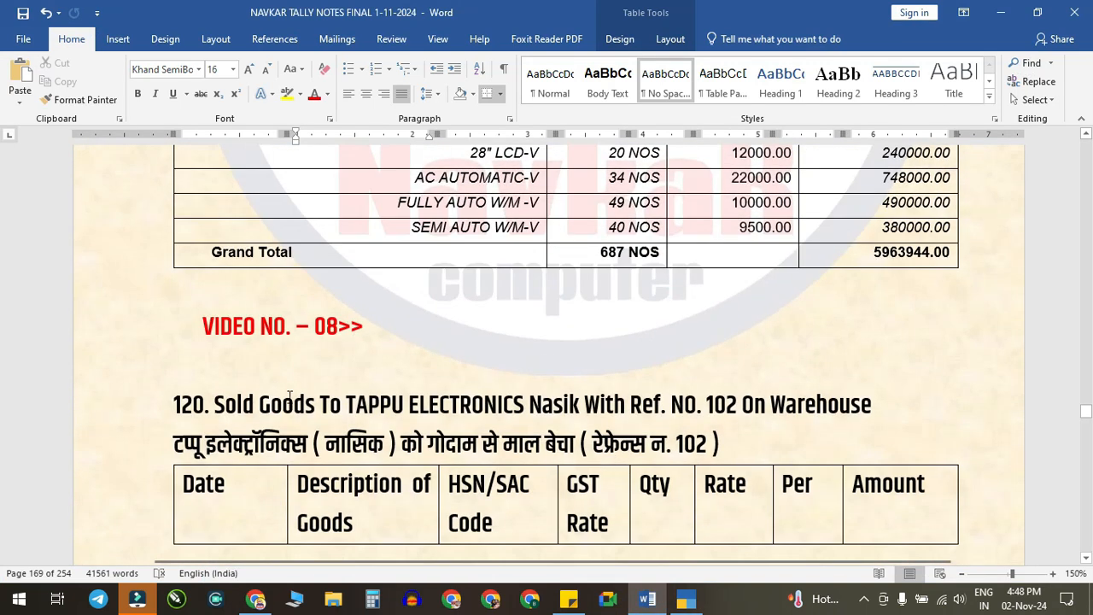
{"action": "left_click_drag", "start_coordinate": [198, 326], "coordinate": [416, 338]}
{"action": "scroll", "coordinate": [458, 420], "scroll_direction": "up", "scroll_amount": 3}
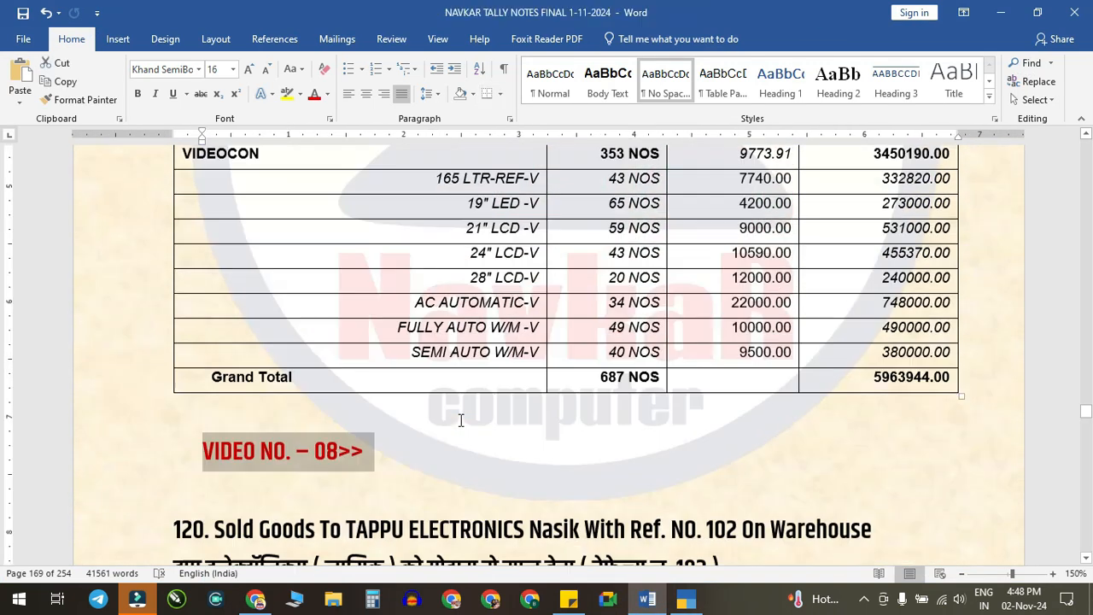
{"action": "scroll", "coordinate": [468, 444], "scroll_direction": "down", "scroll_amount": 4}
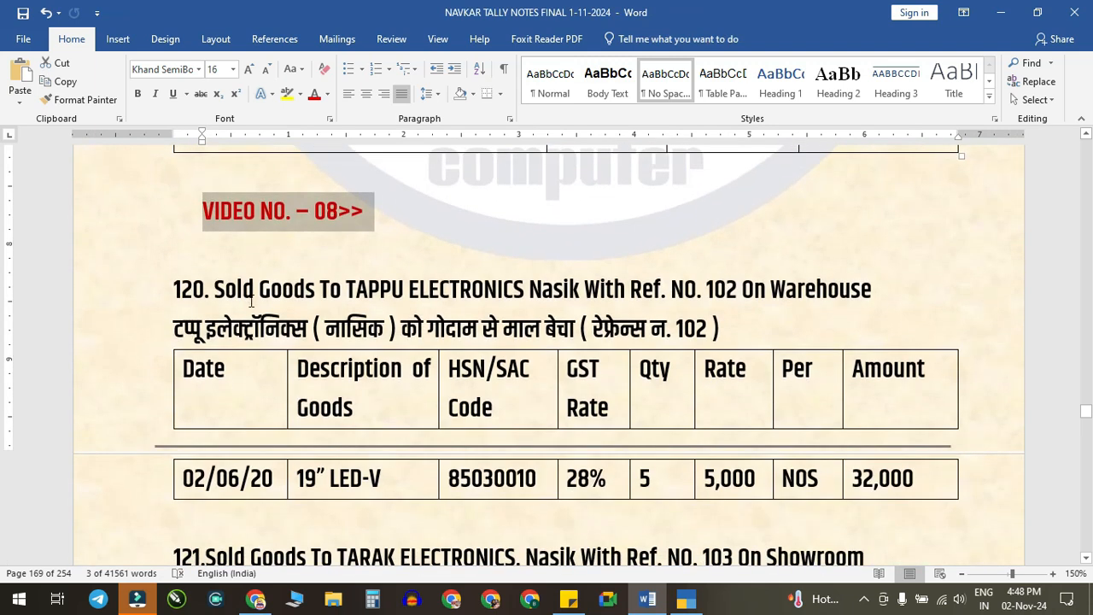
{"action": "scroll", "coordinate": [585, 234], "scroll_direction": "up", "scroll_amount": 6}
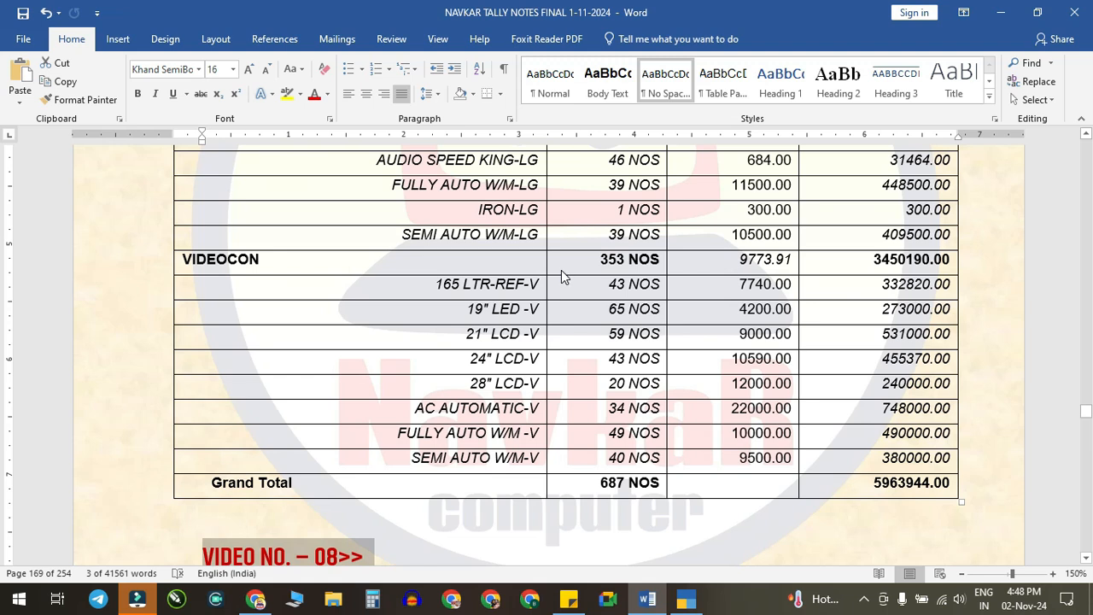
{"action": "scroll", "coordinate": [561, 270], "scroll_direction": "down", "scroll_amount": 3}
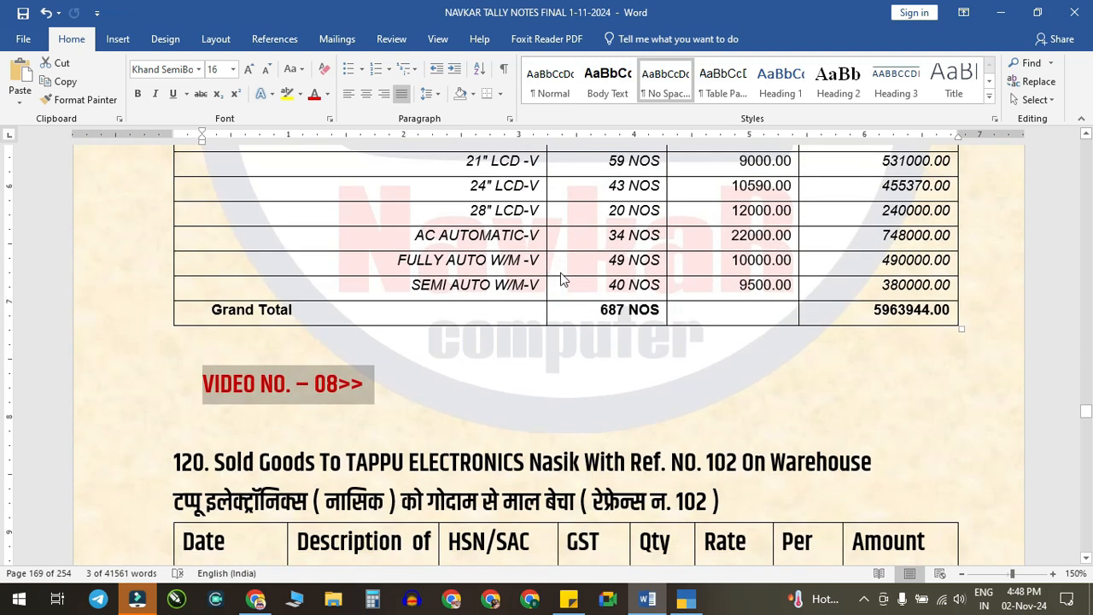
{"action": "scroll", "coordinate": [559, 273], "scroll_direction": "down", "scroll_amount": 2}
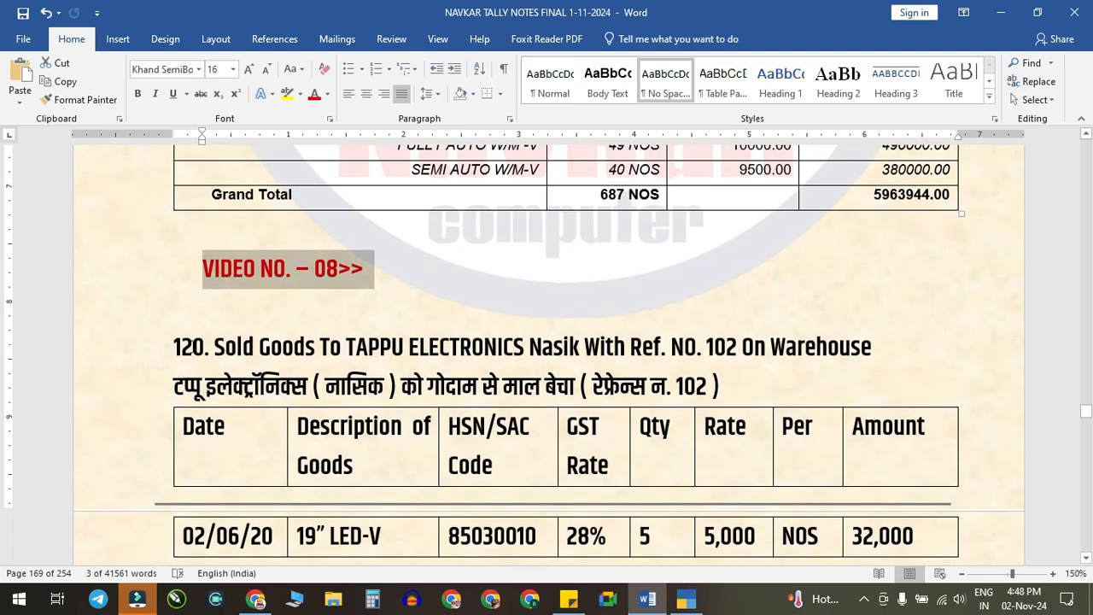
{"action": "left_click_drag", "start_coordinate": [214, 347], "coordinate": [524, 347]}
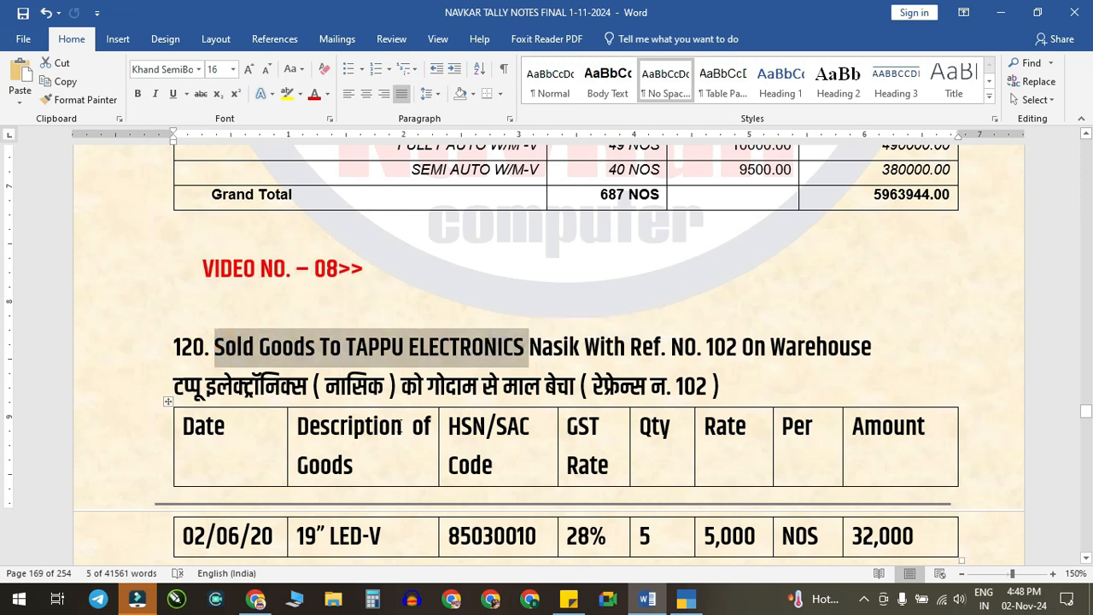
{"action": "scroll", "coordinate": [399, 425], "scroll_direction": "down", "scroll_amount": 1}
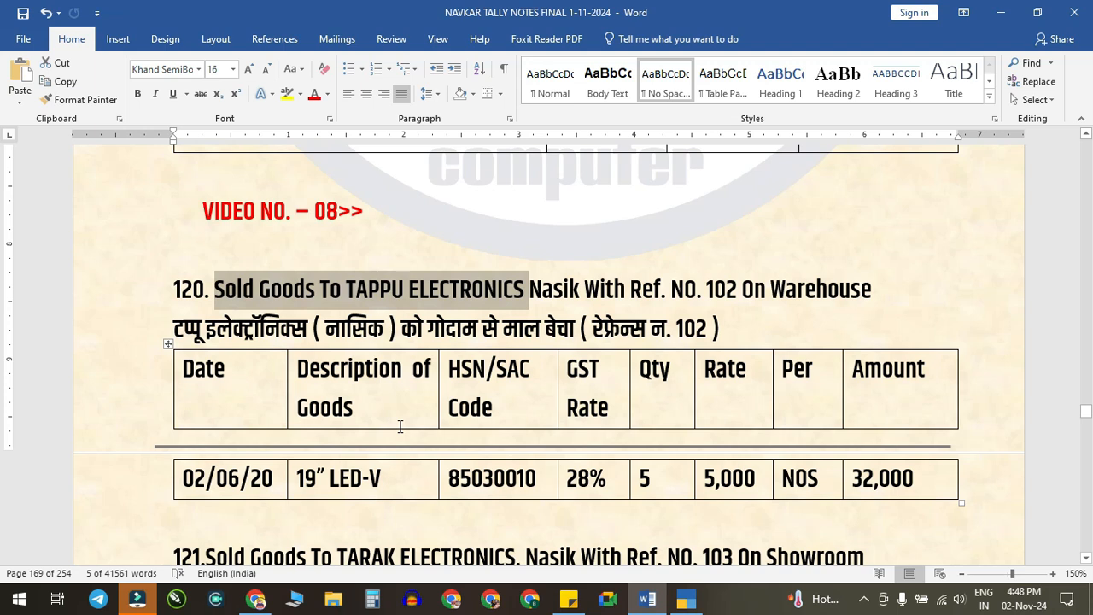
{"action": "scroll", "coordinate": [399, 426], "scroll_direction": "down", "scroll_amount": 5}
{"action": "scroll", "coordinate": [401, 427], "scroll_direction": "up", "scroll_amount": 4}
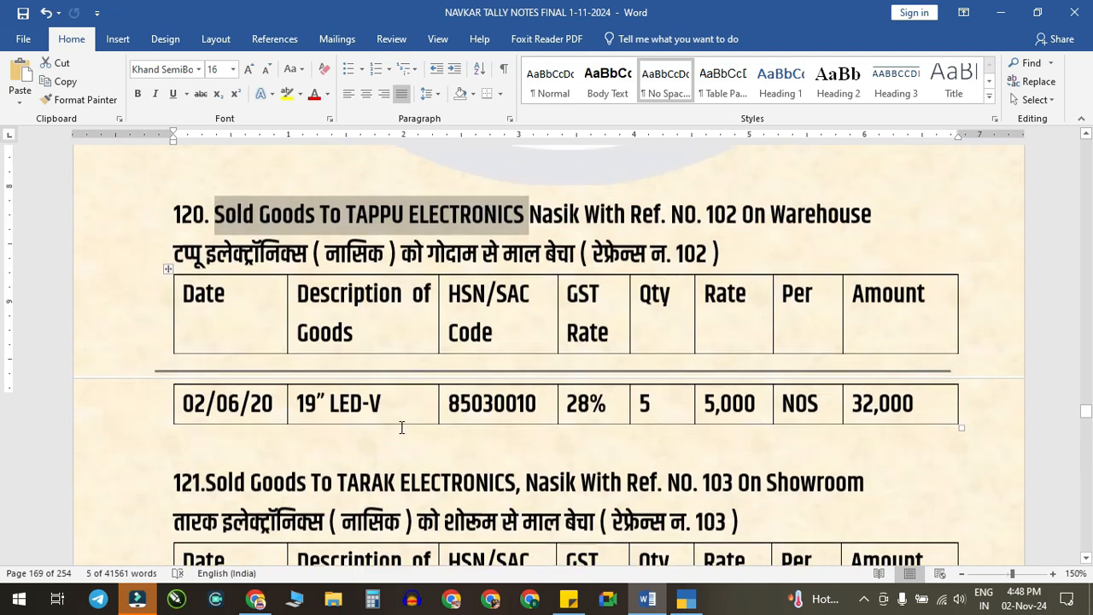
{"action": "scroll", "coordinate": [401, 427], "scroll_direction": "up", "scroll_amount": 1}
{"action": "scroll", "coordinate": [401, 426], "scroll_direction": "down", "scroll_amount": 5}
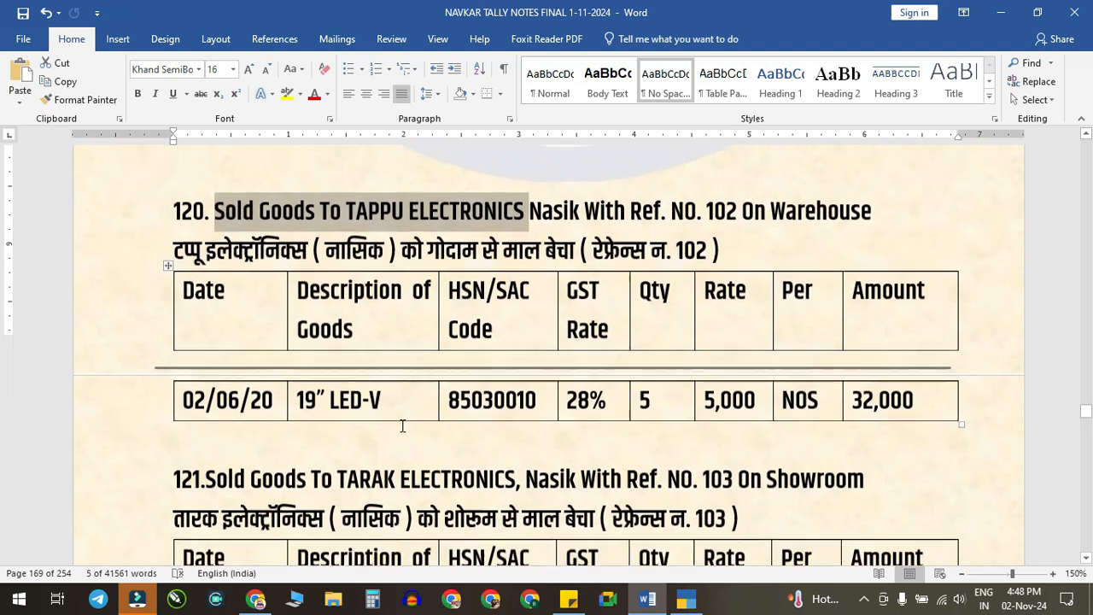
{"action": "scroll", "coordinate": [402, 427], "scroll_direction": "up", "scroll_amount": 7}
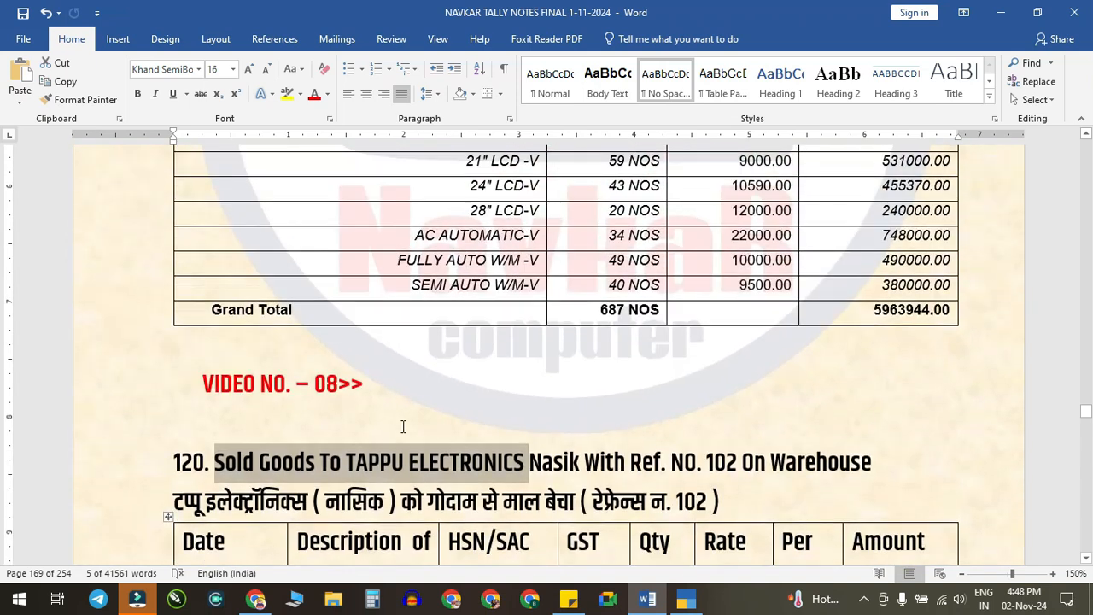
{"action": "scroll", "coordinate": [403, 426], "scroll_direction": "down", "scroll_amount": 3}
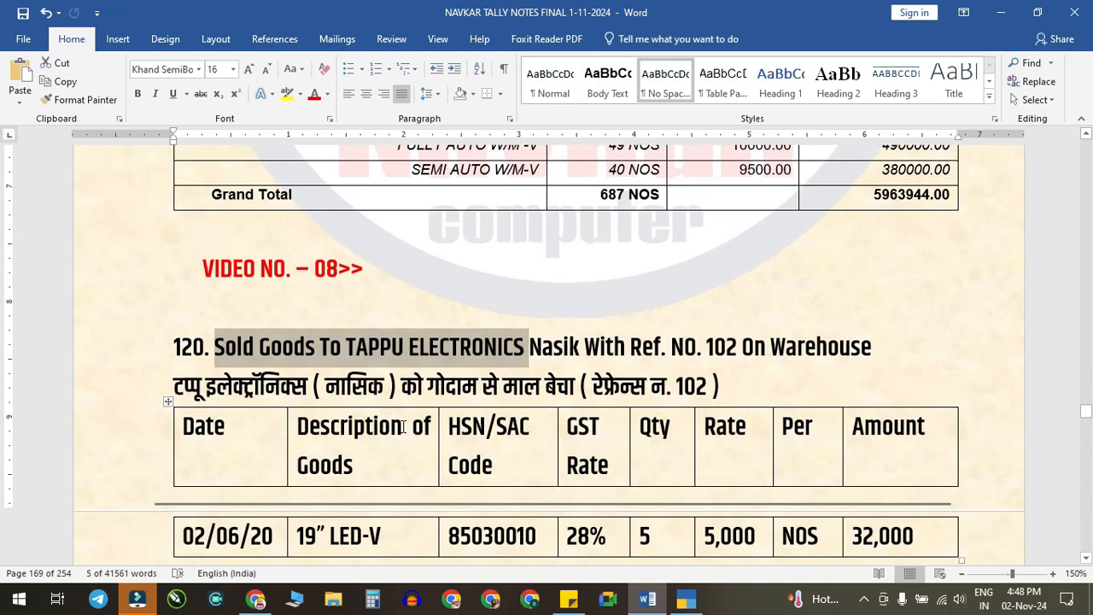